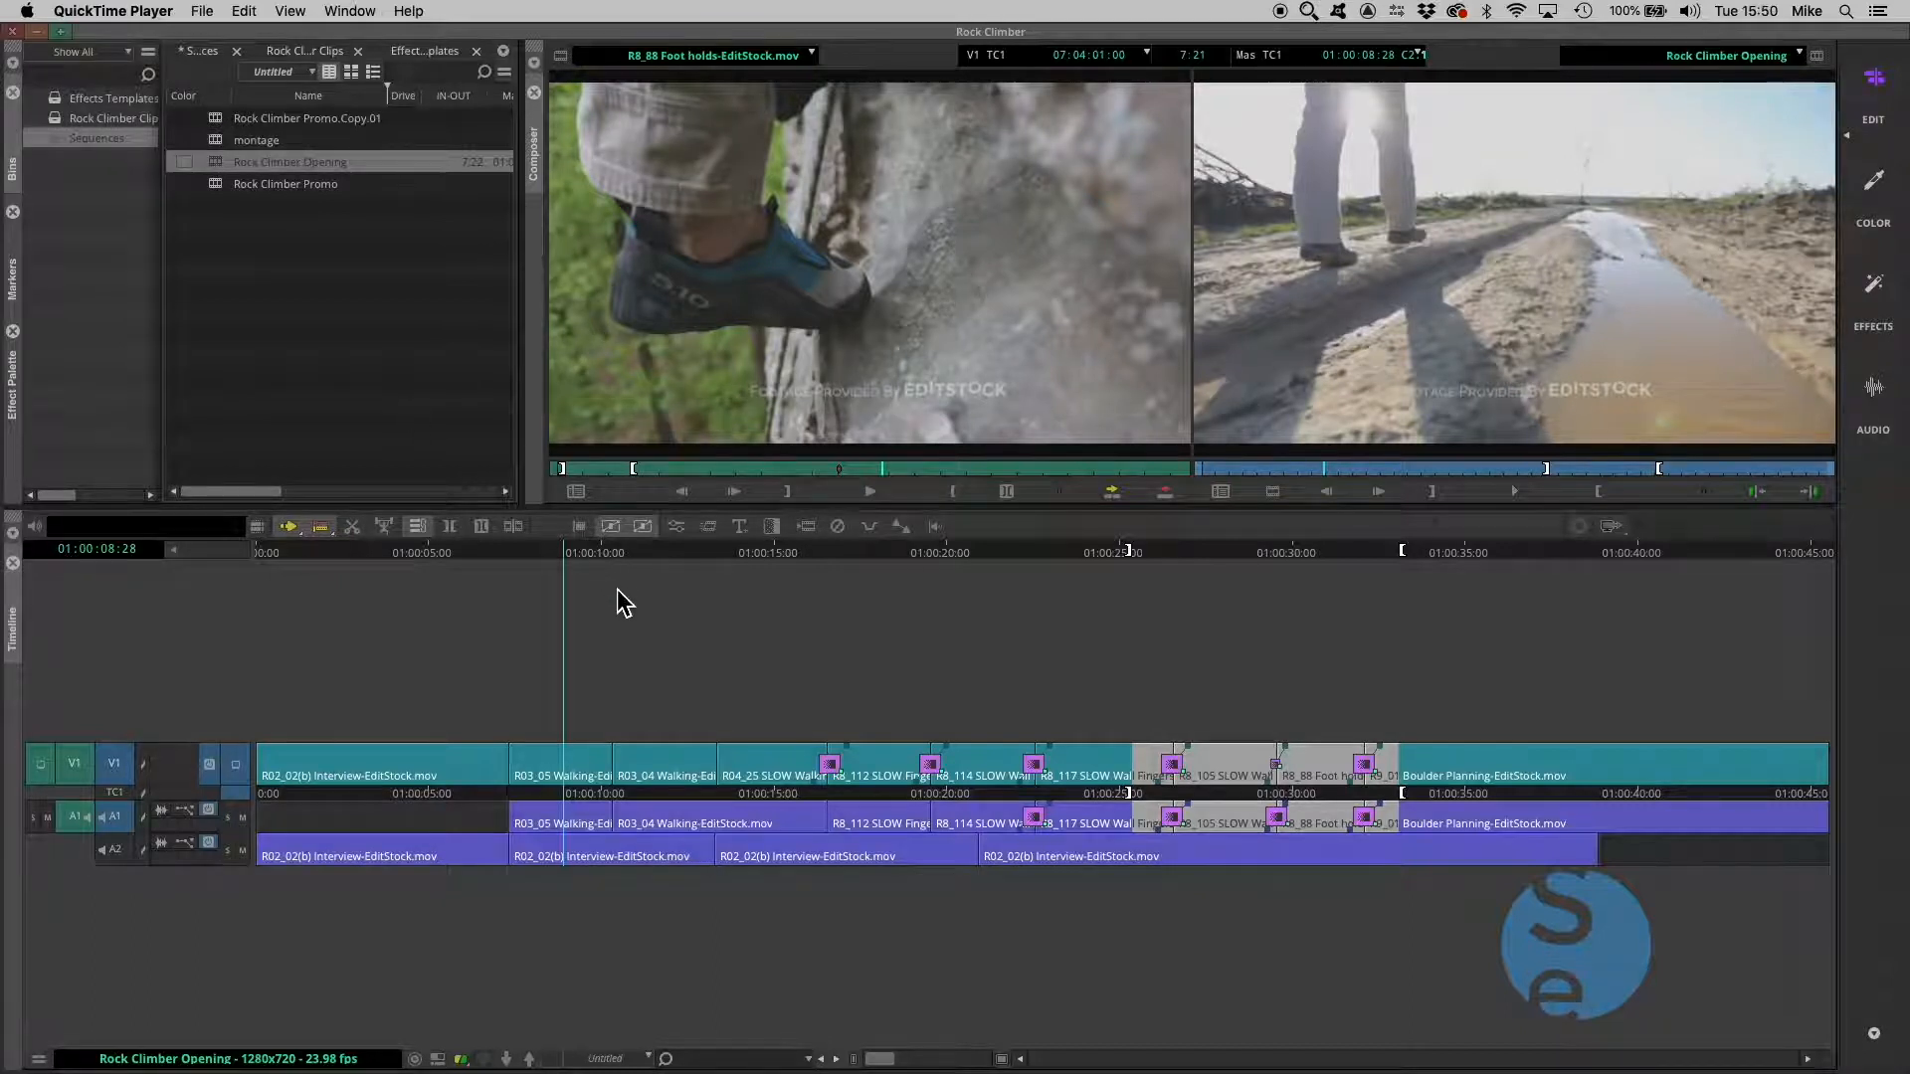
Load the R04_151 climbing clip from the Rock Climber Clips bin into the source monitor and park it on the frame at 06:12:08:27
left_click_drag(618, 550, 882, 563)
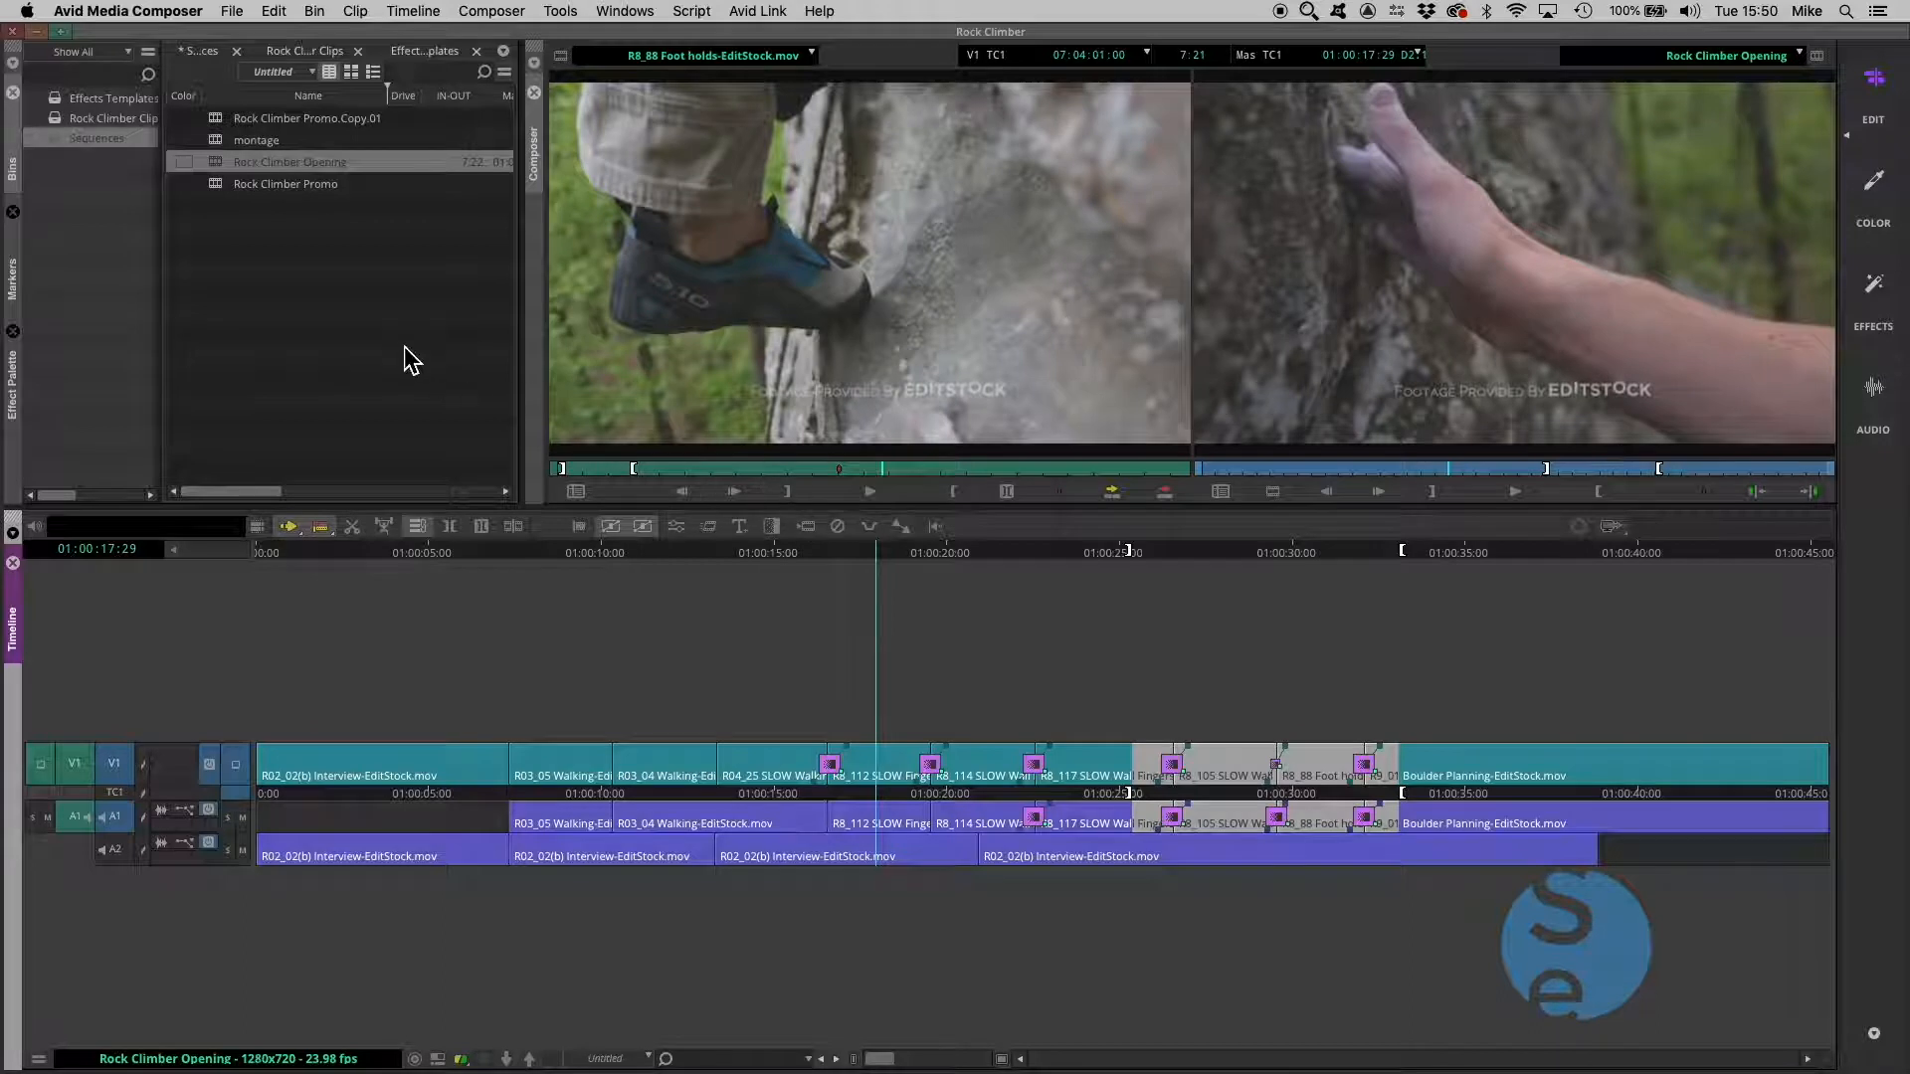
left_click(61, 121)
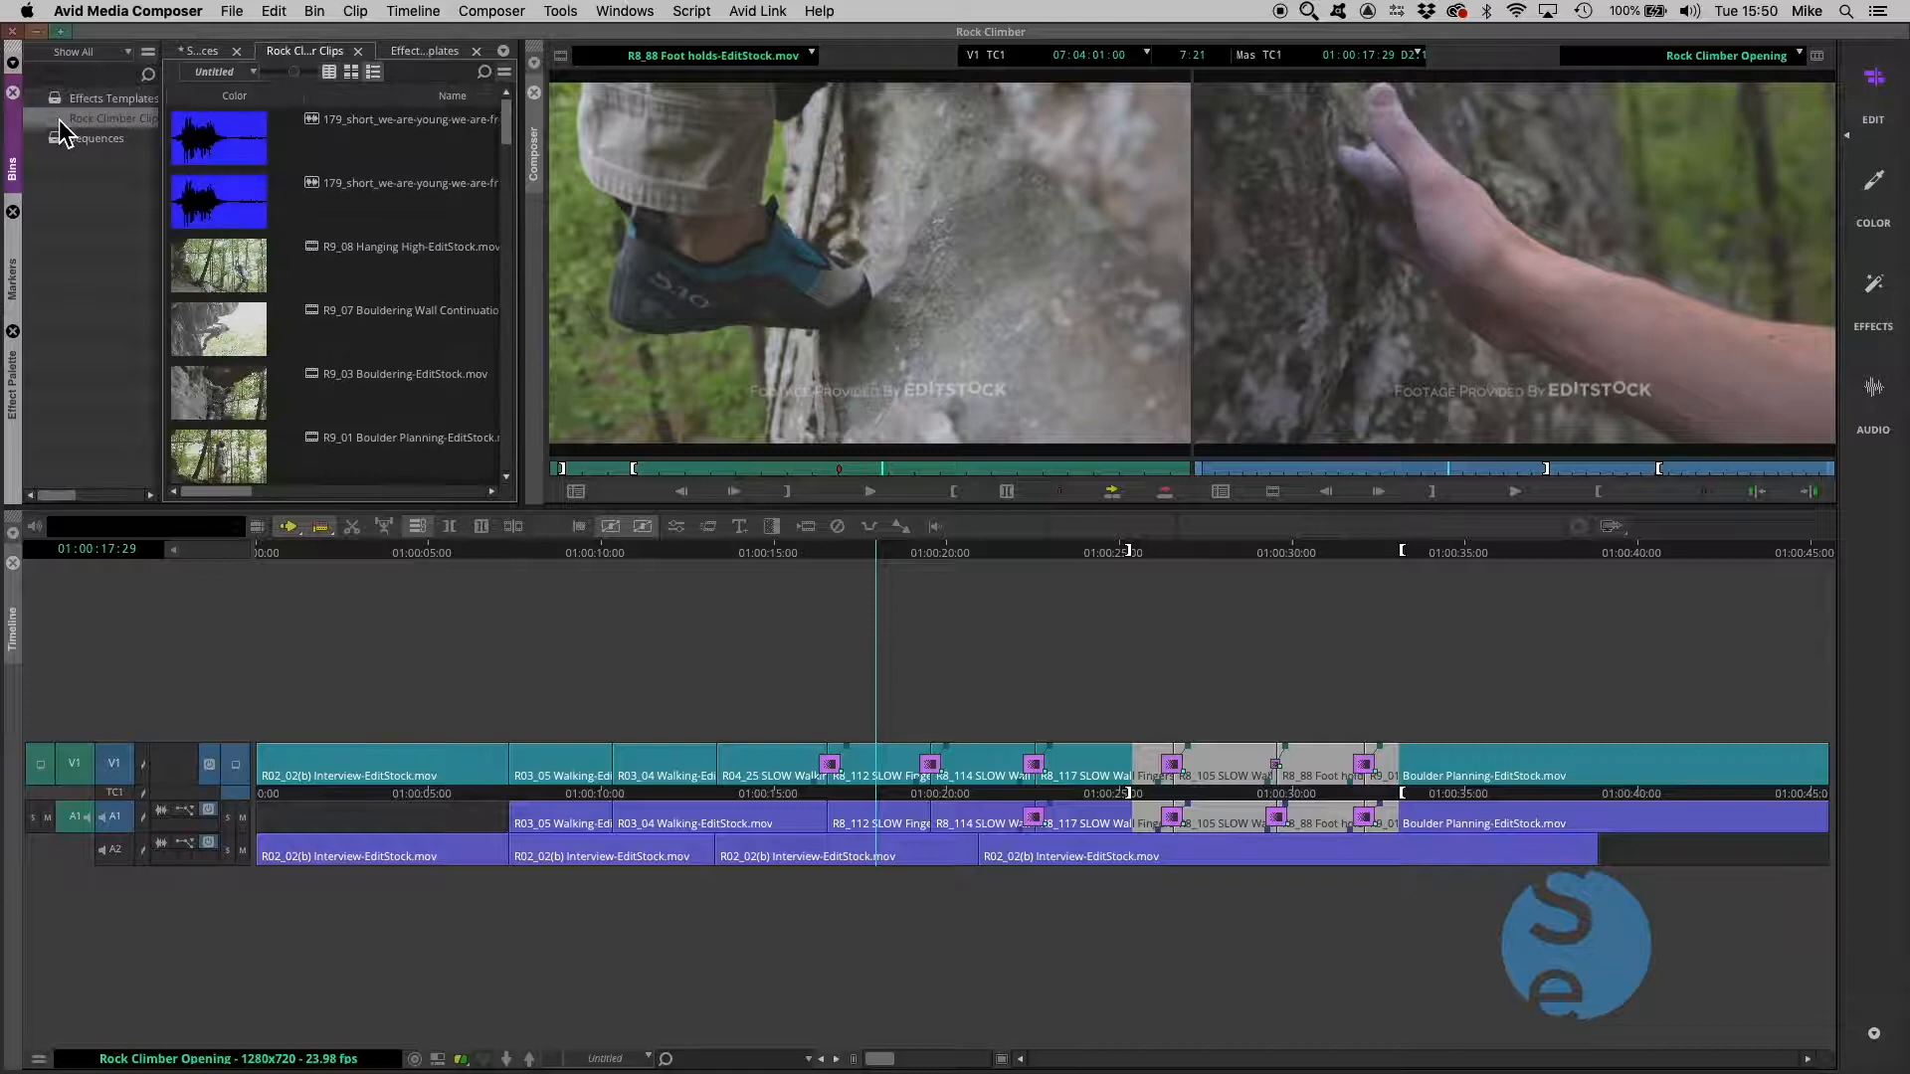
scroll(452, 344, "down", 3)
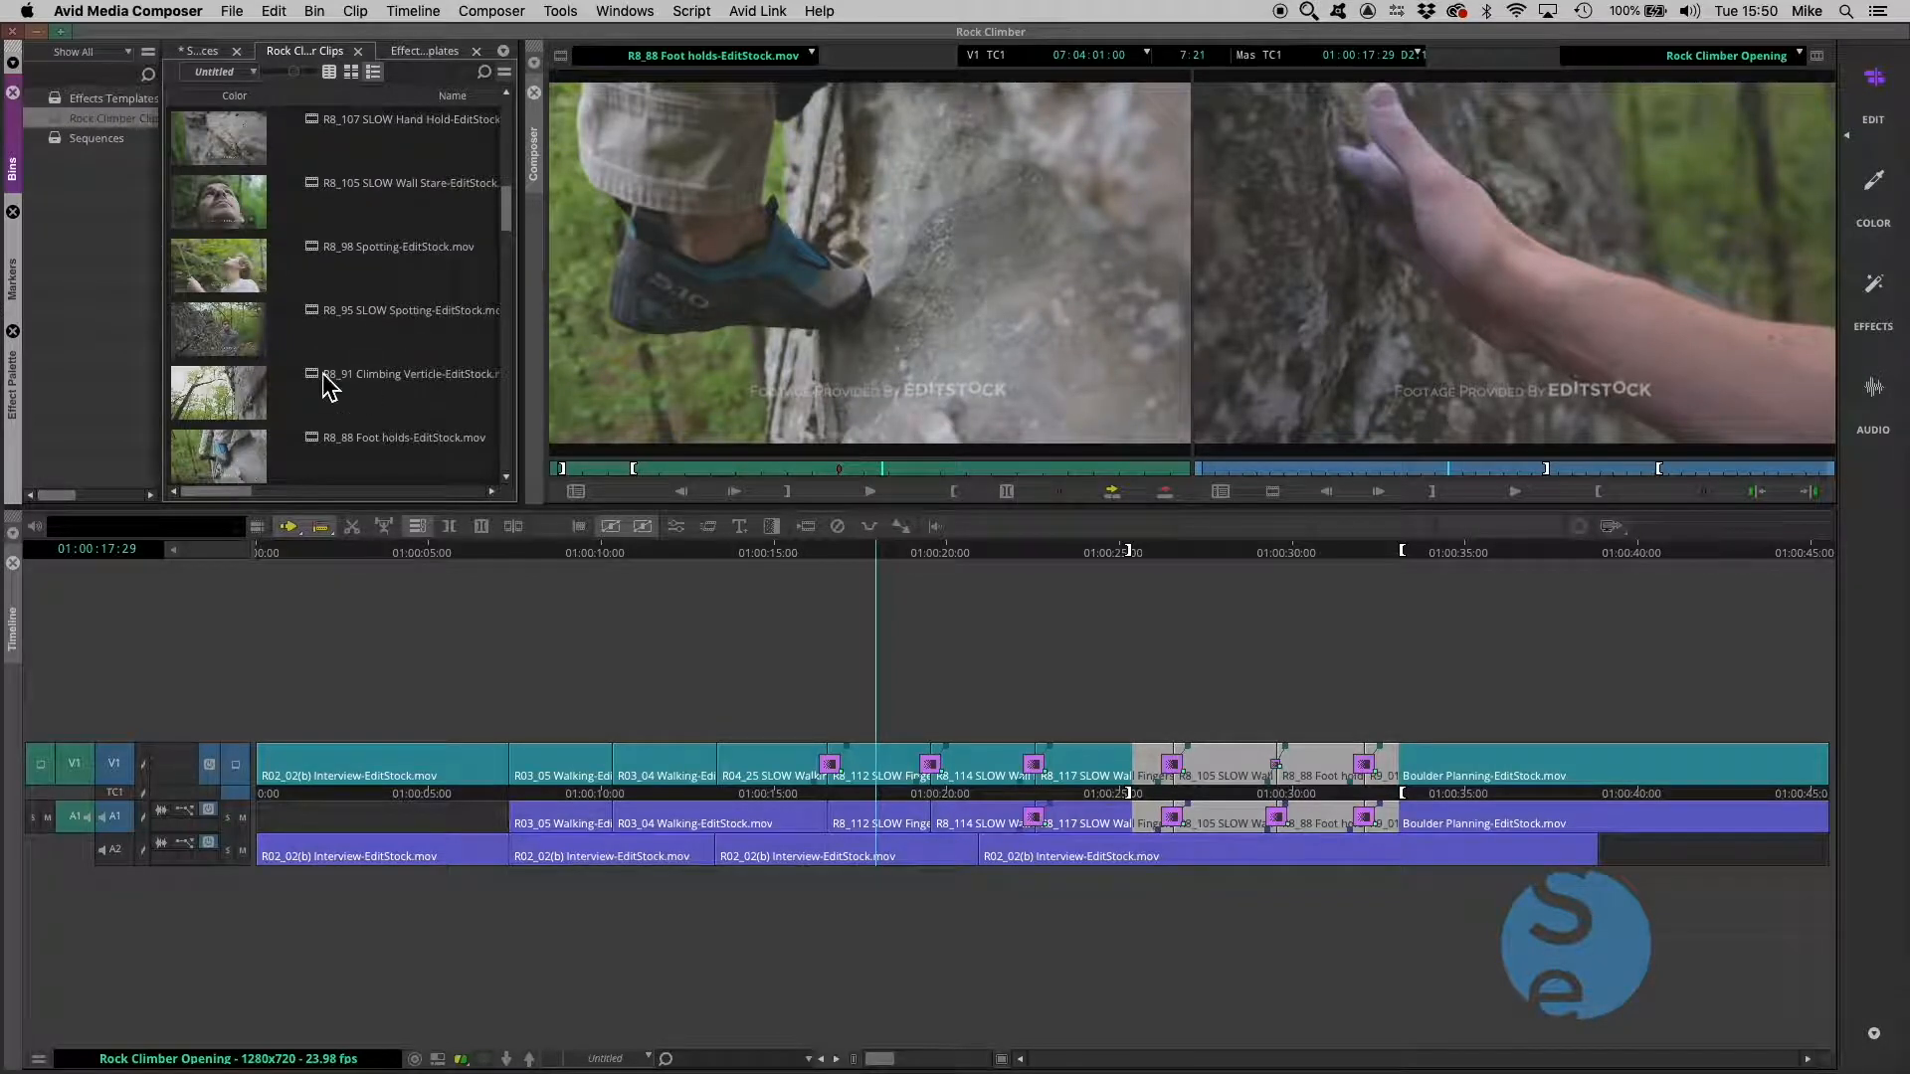
scroll(323, 374, "down", 3)
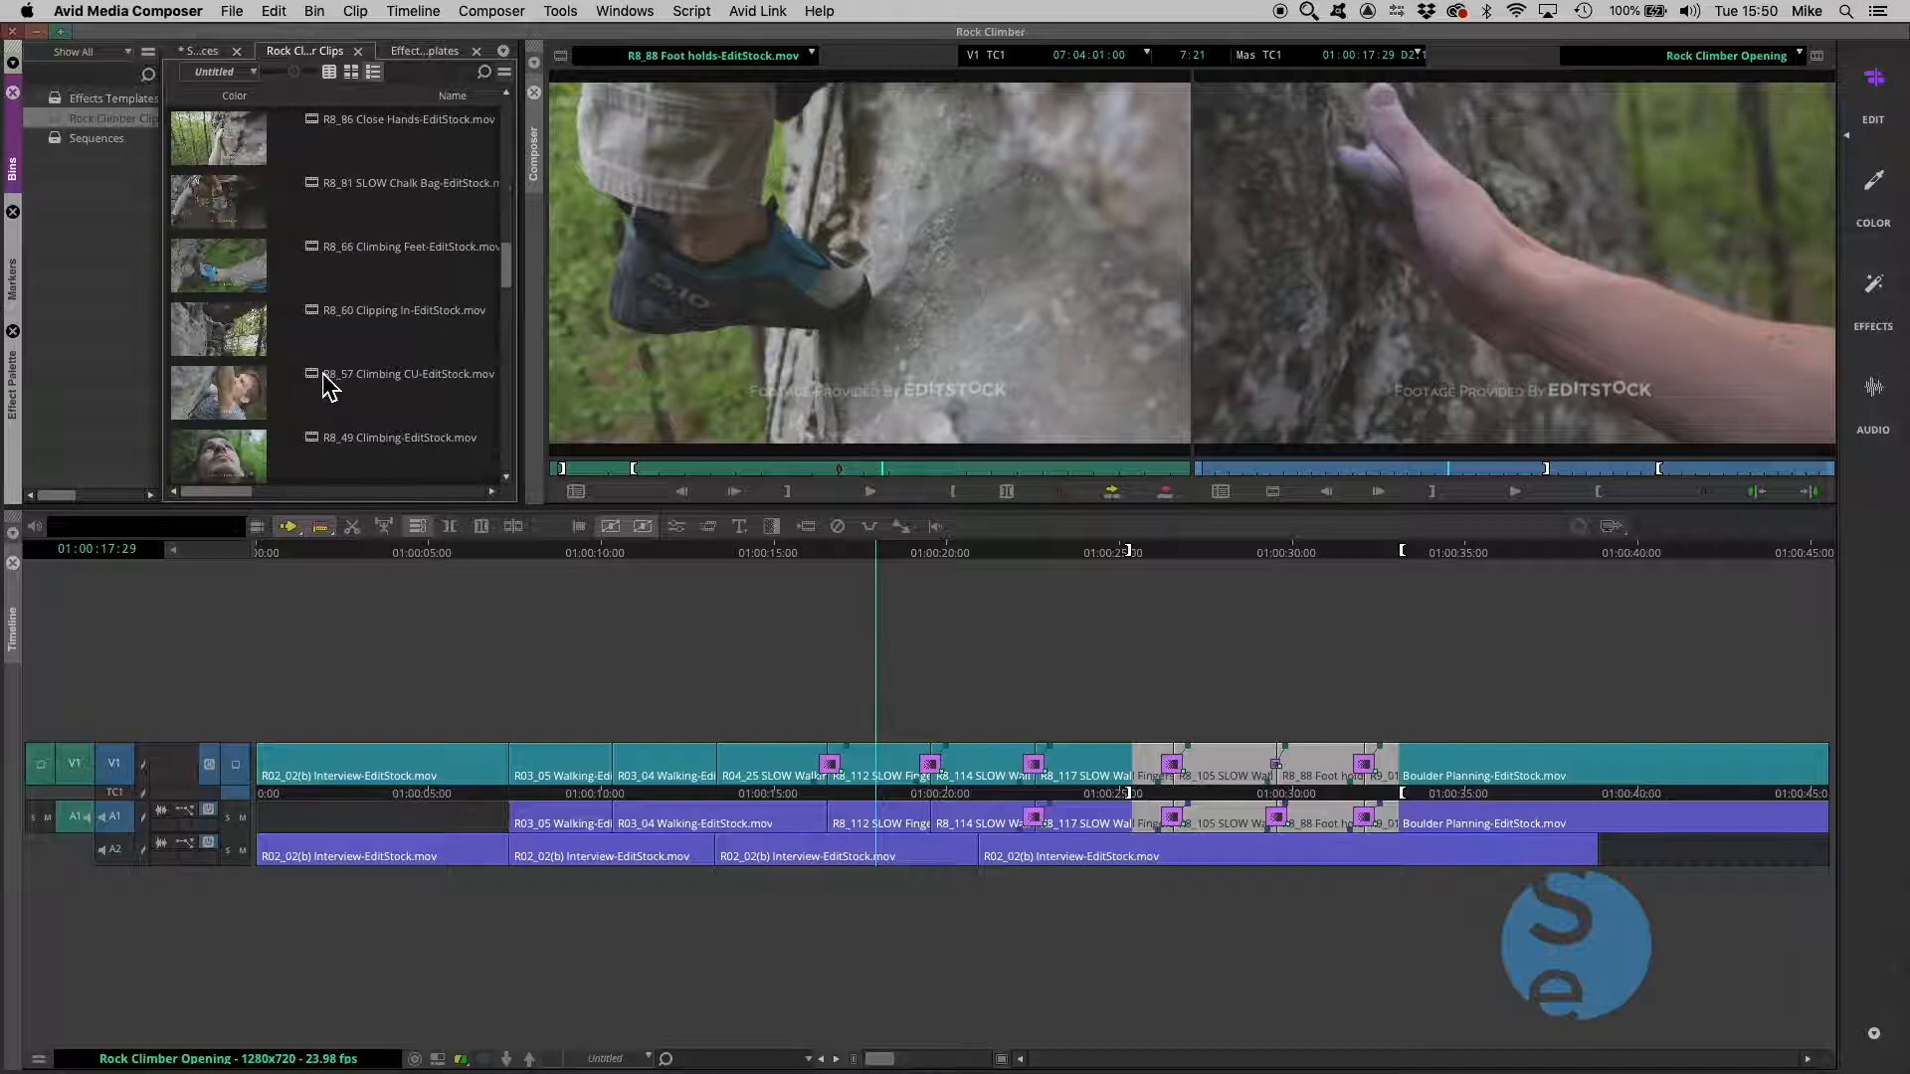
scroll(322, 374, "down", 3)
left_click(210, 332)
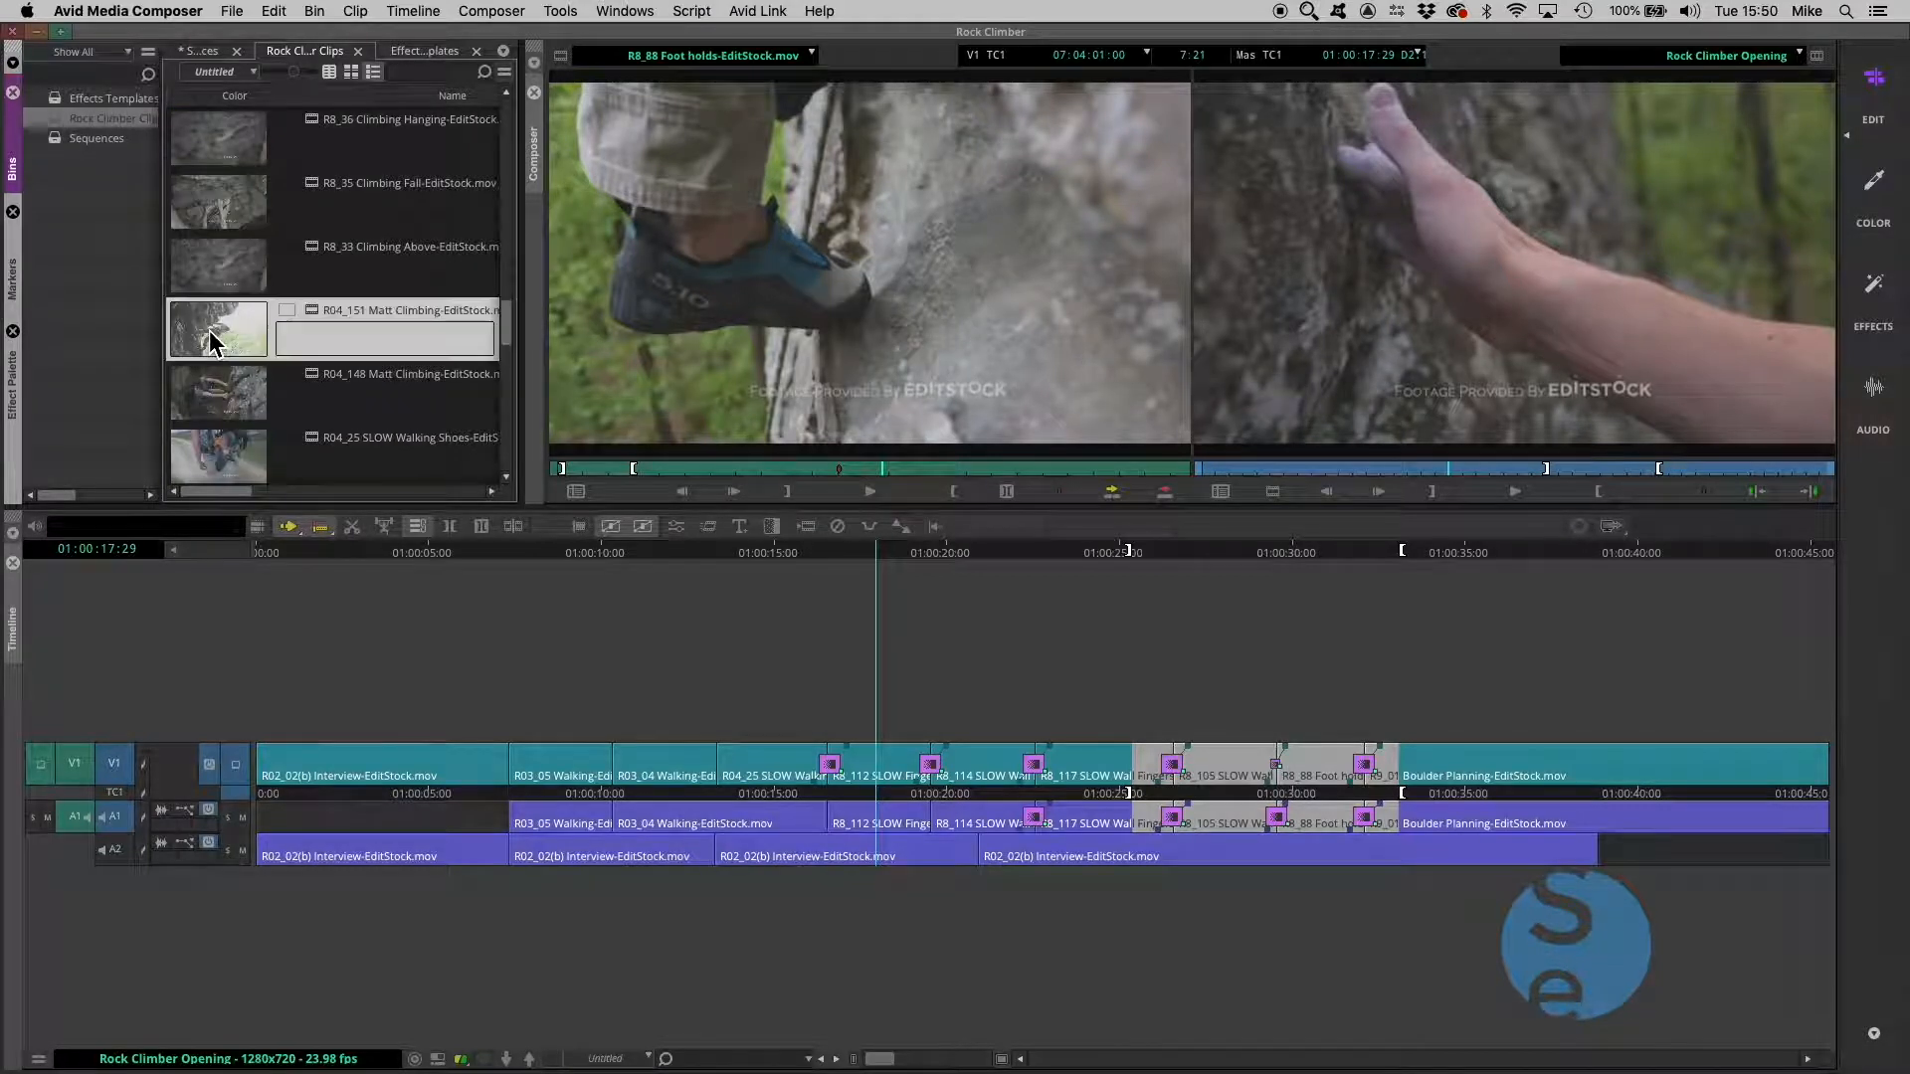
double_click(209, 330)
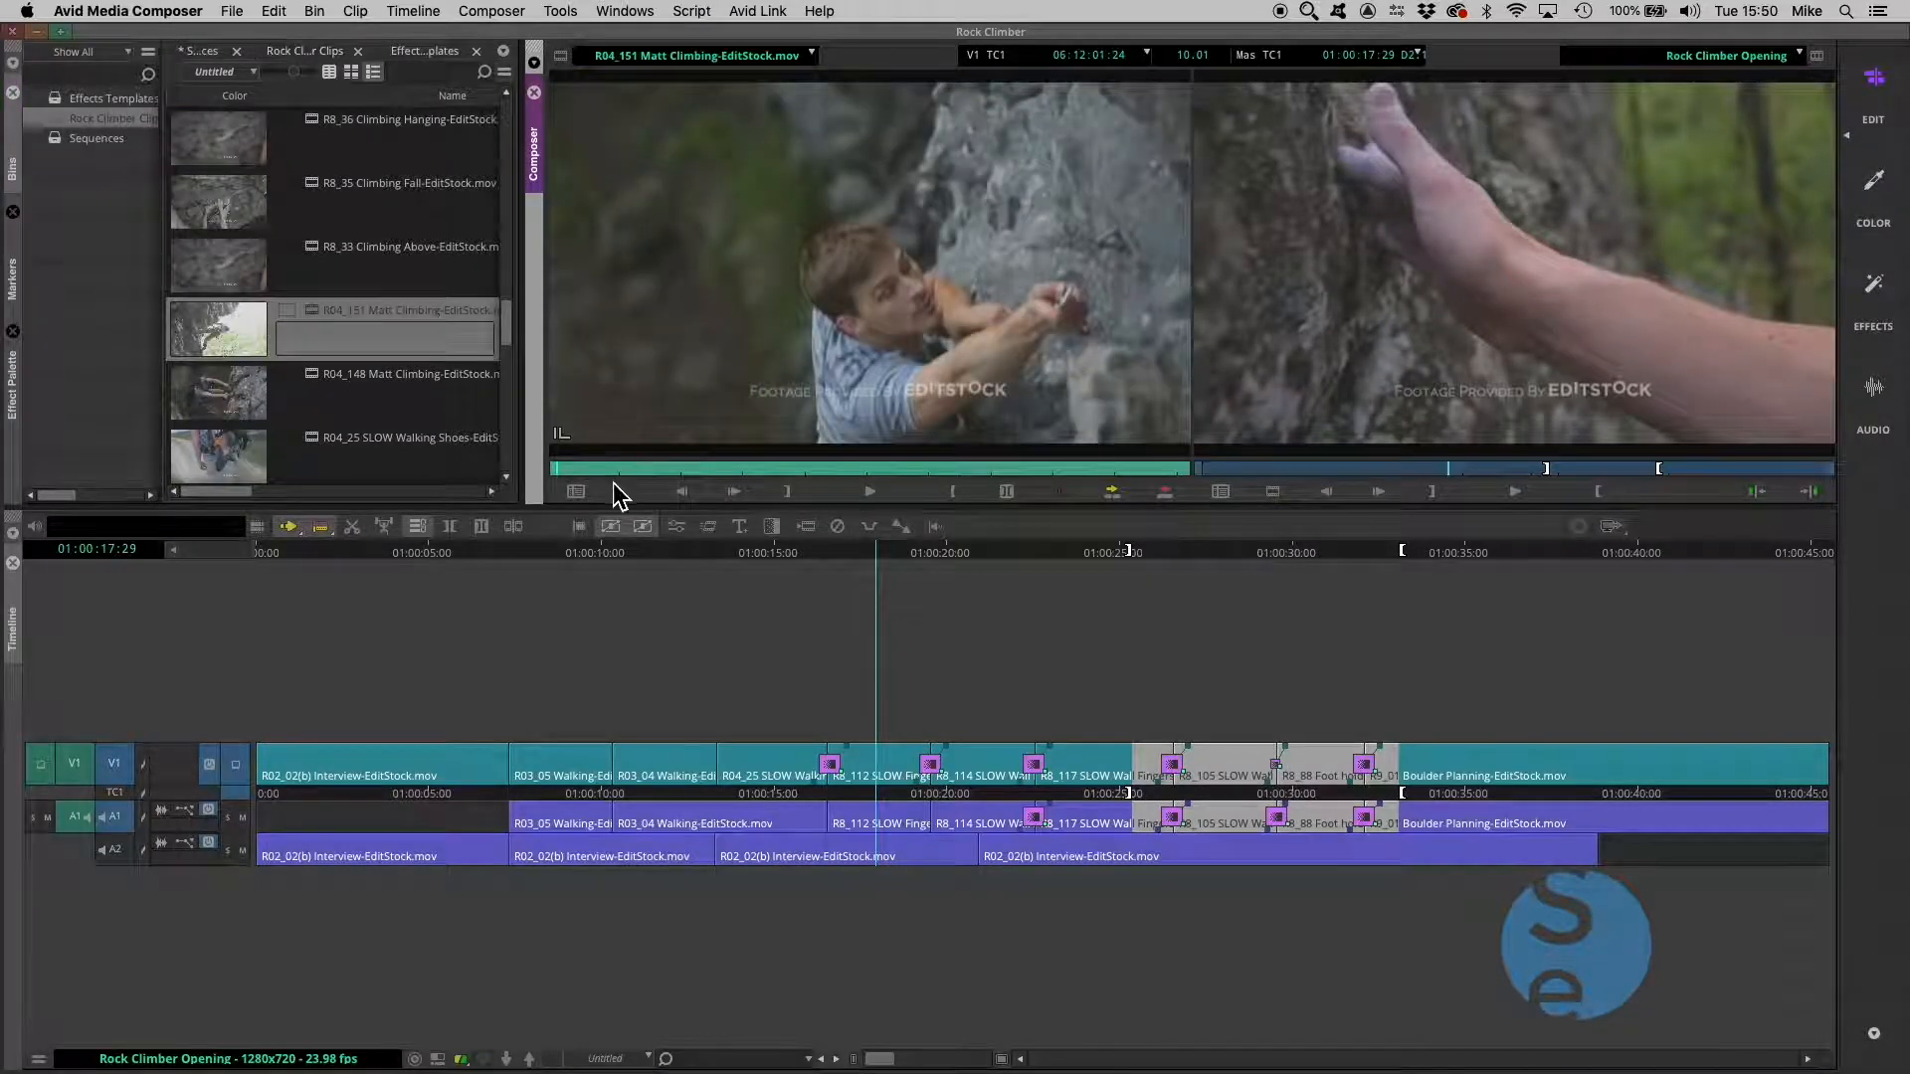
left_click_drag(617, 470, 998, 442)
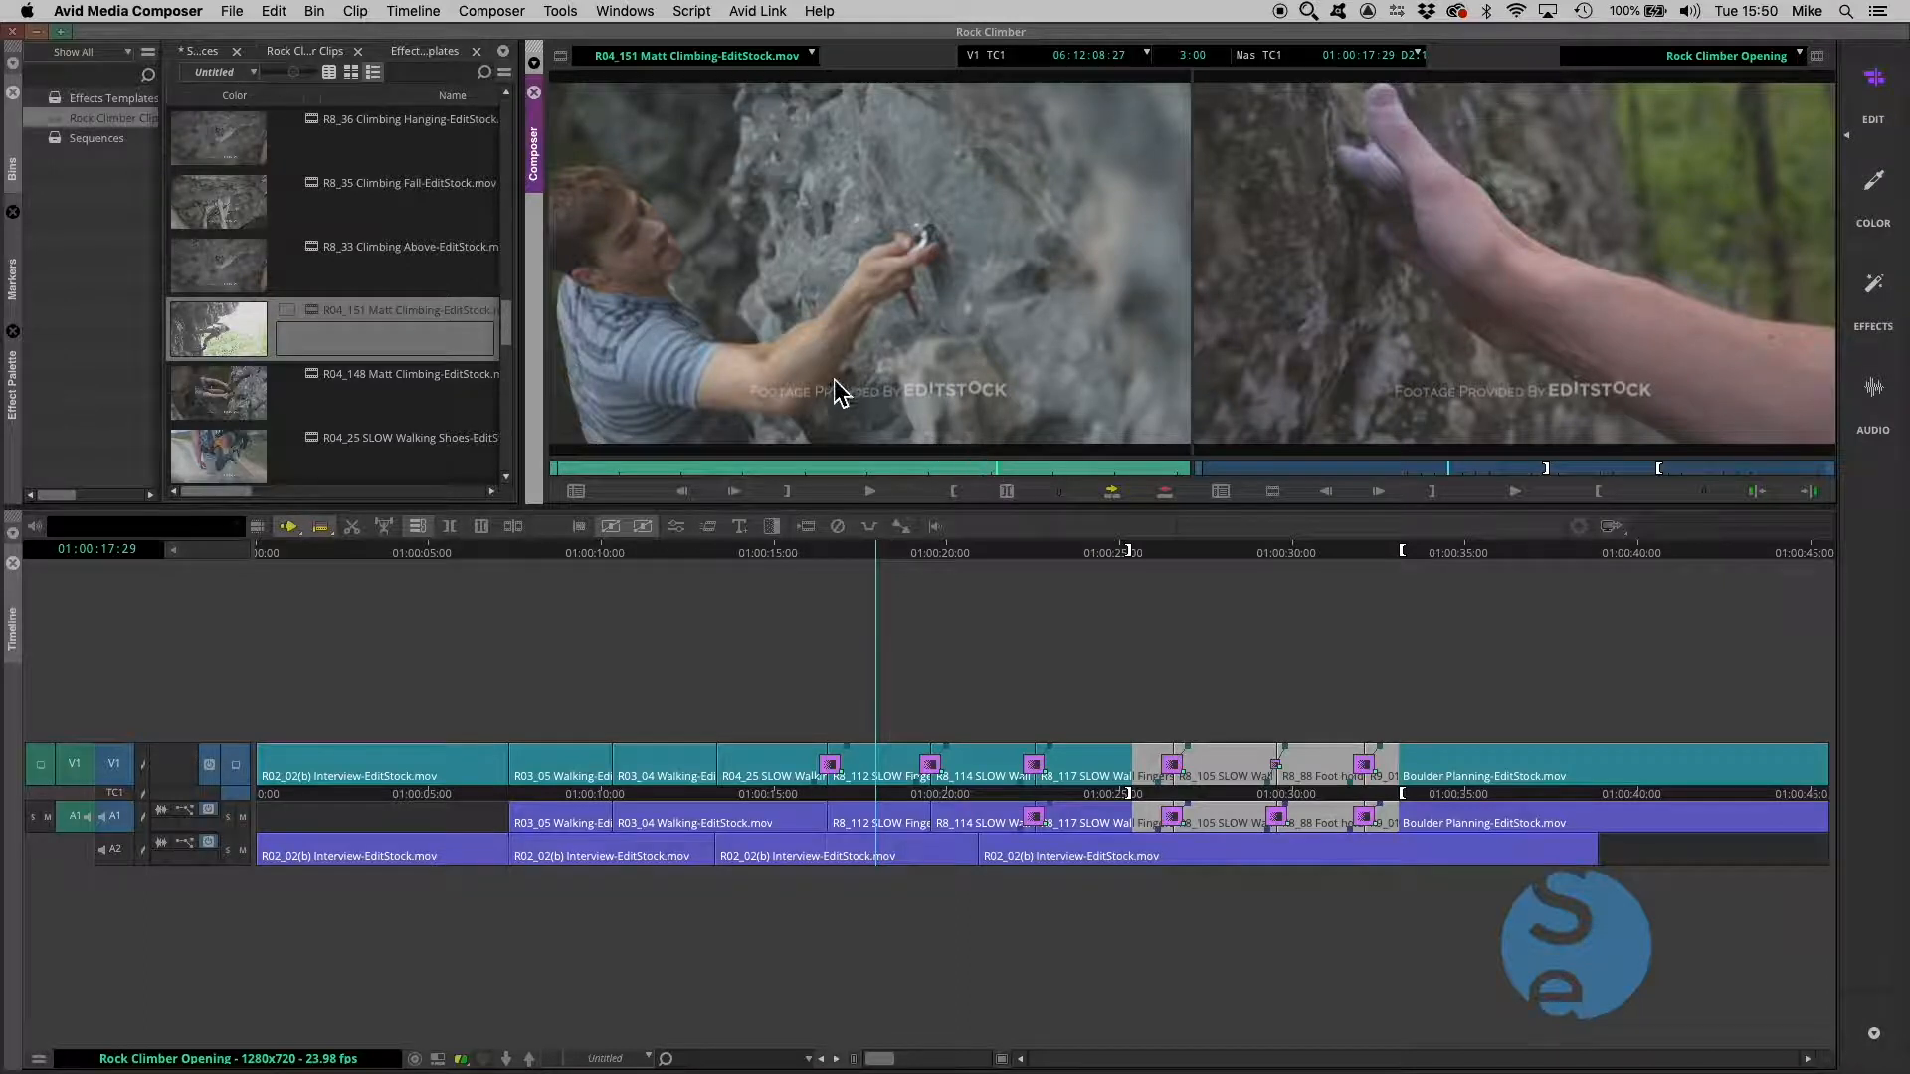
Examine the Freeze Frame duration and field options available for the source clip
right_click(825, 278)
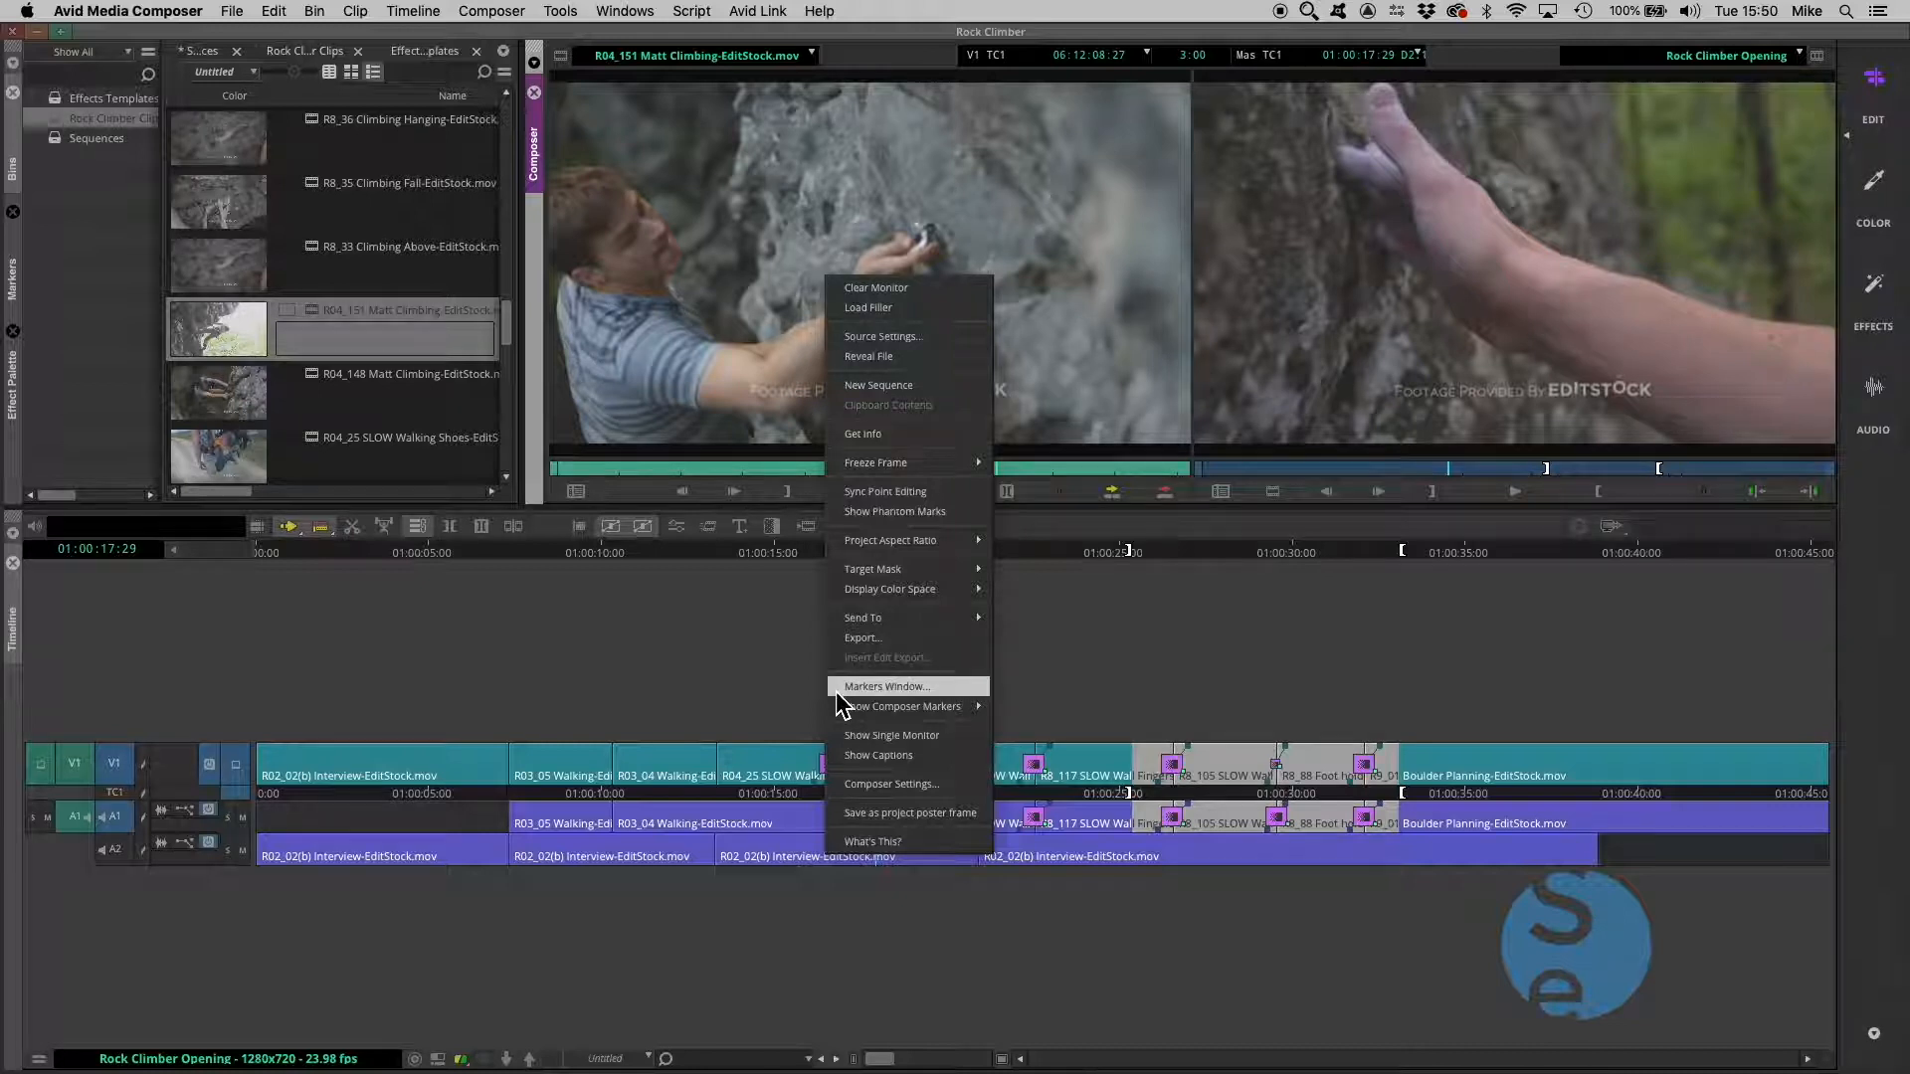
mouse_move(930, 468)
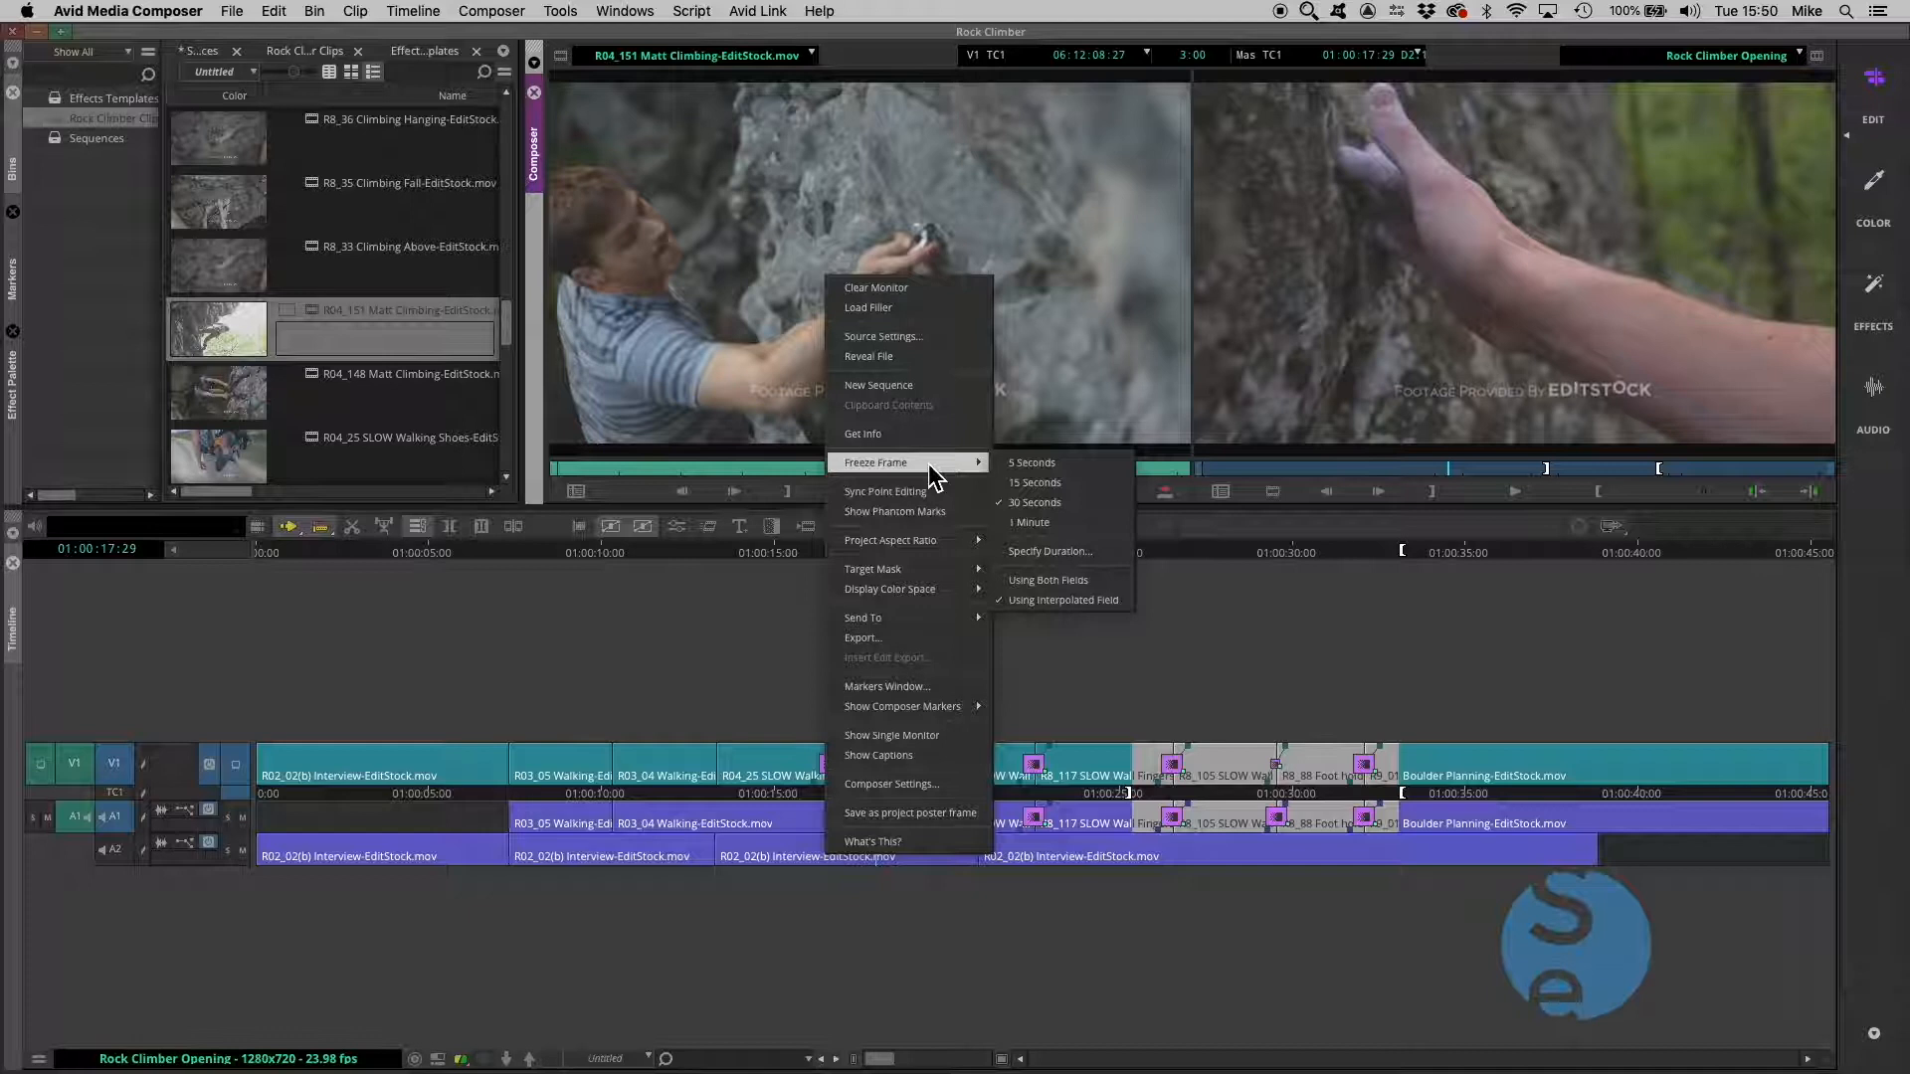
left_click(761, 320)
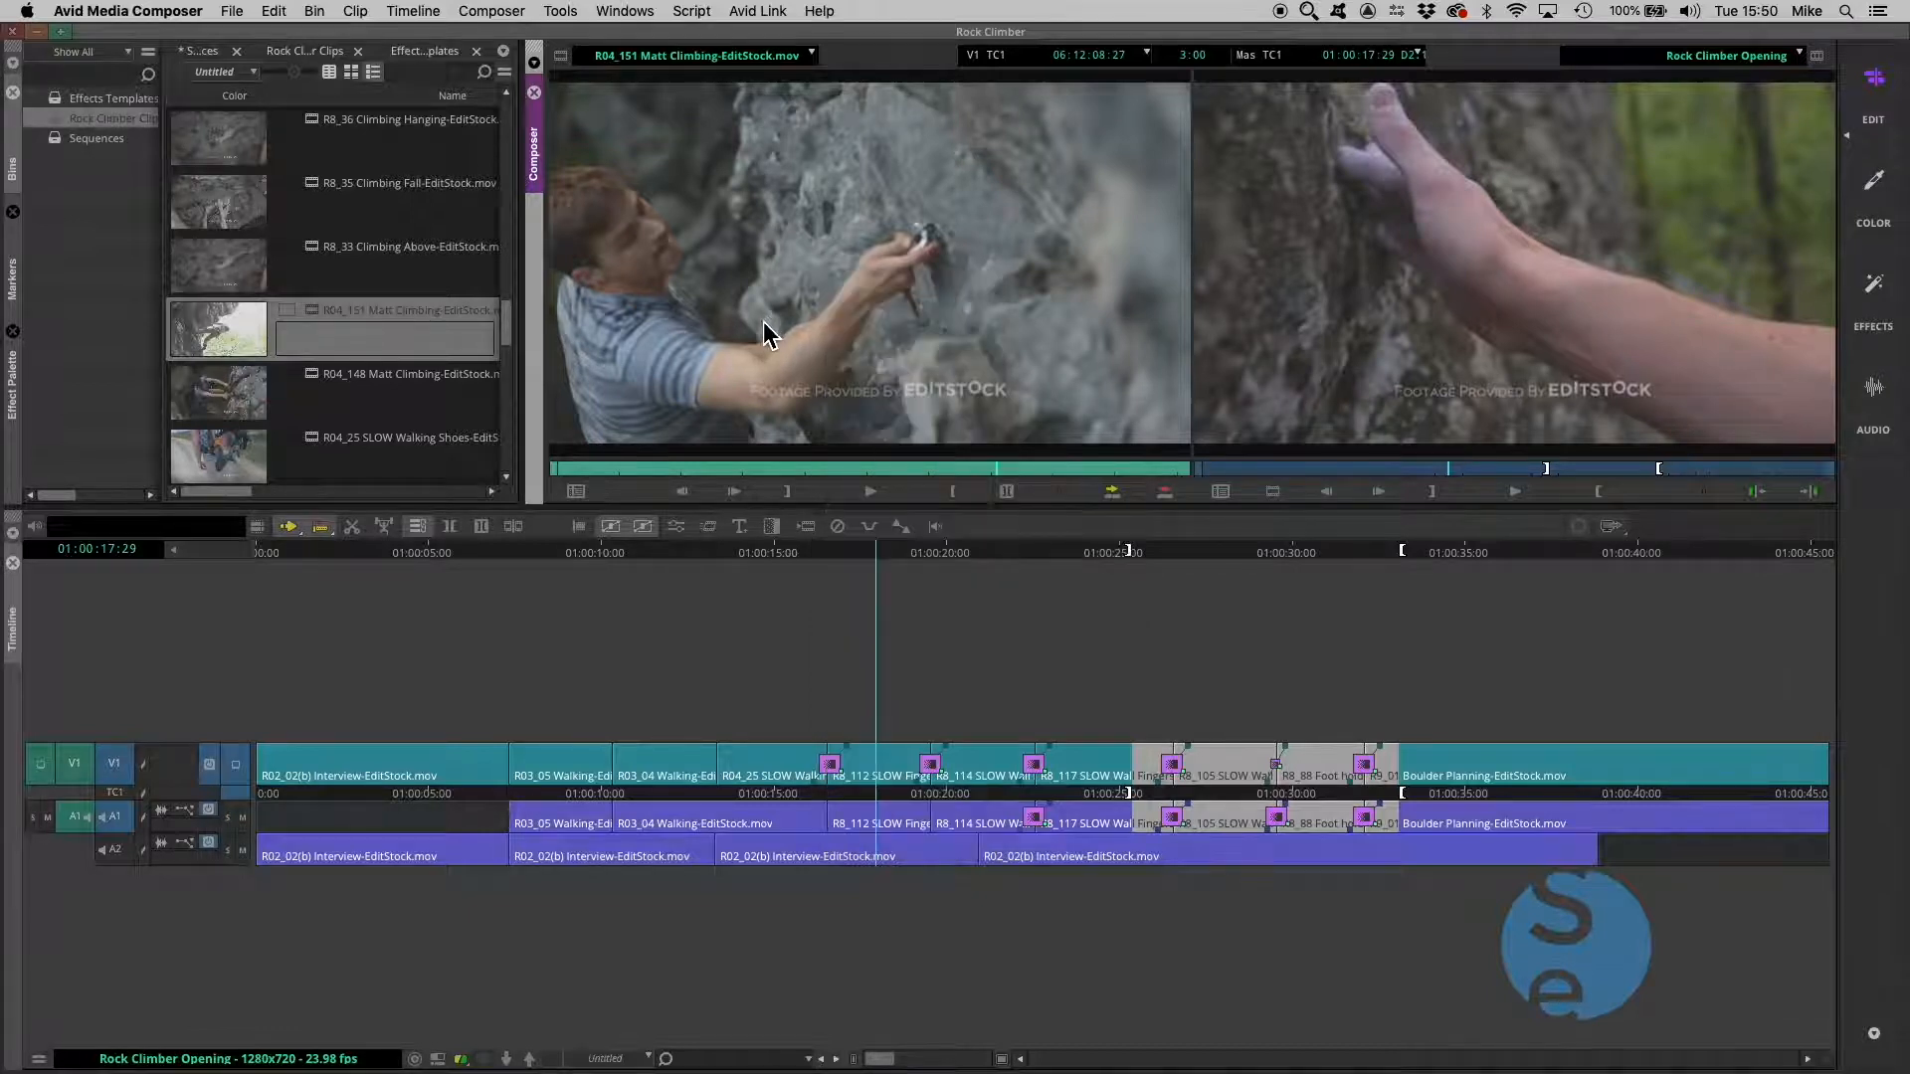
left_click(493, 12)
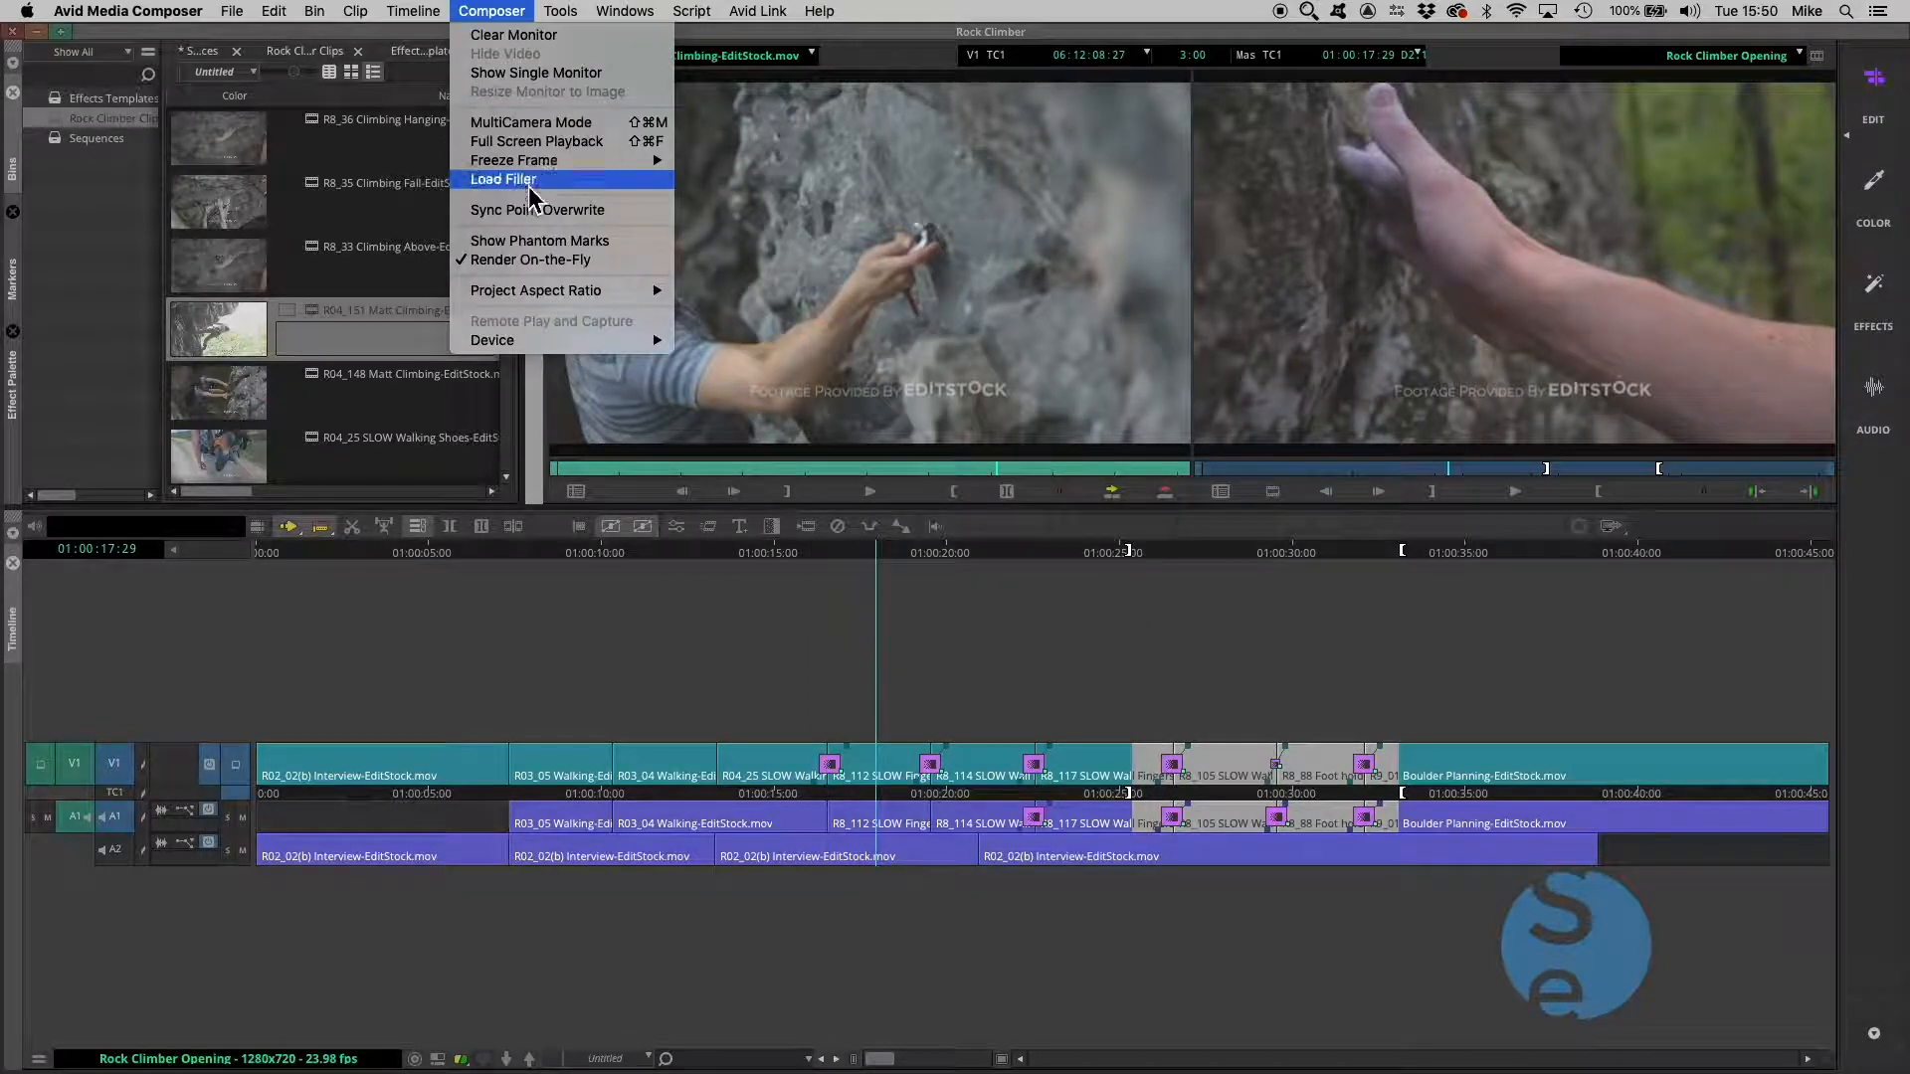
mouse_move(534, 165)
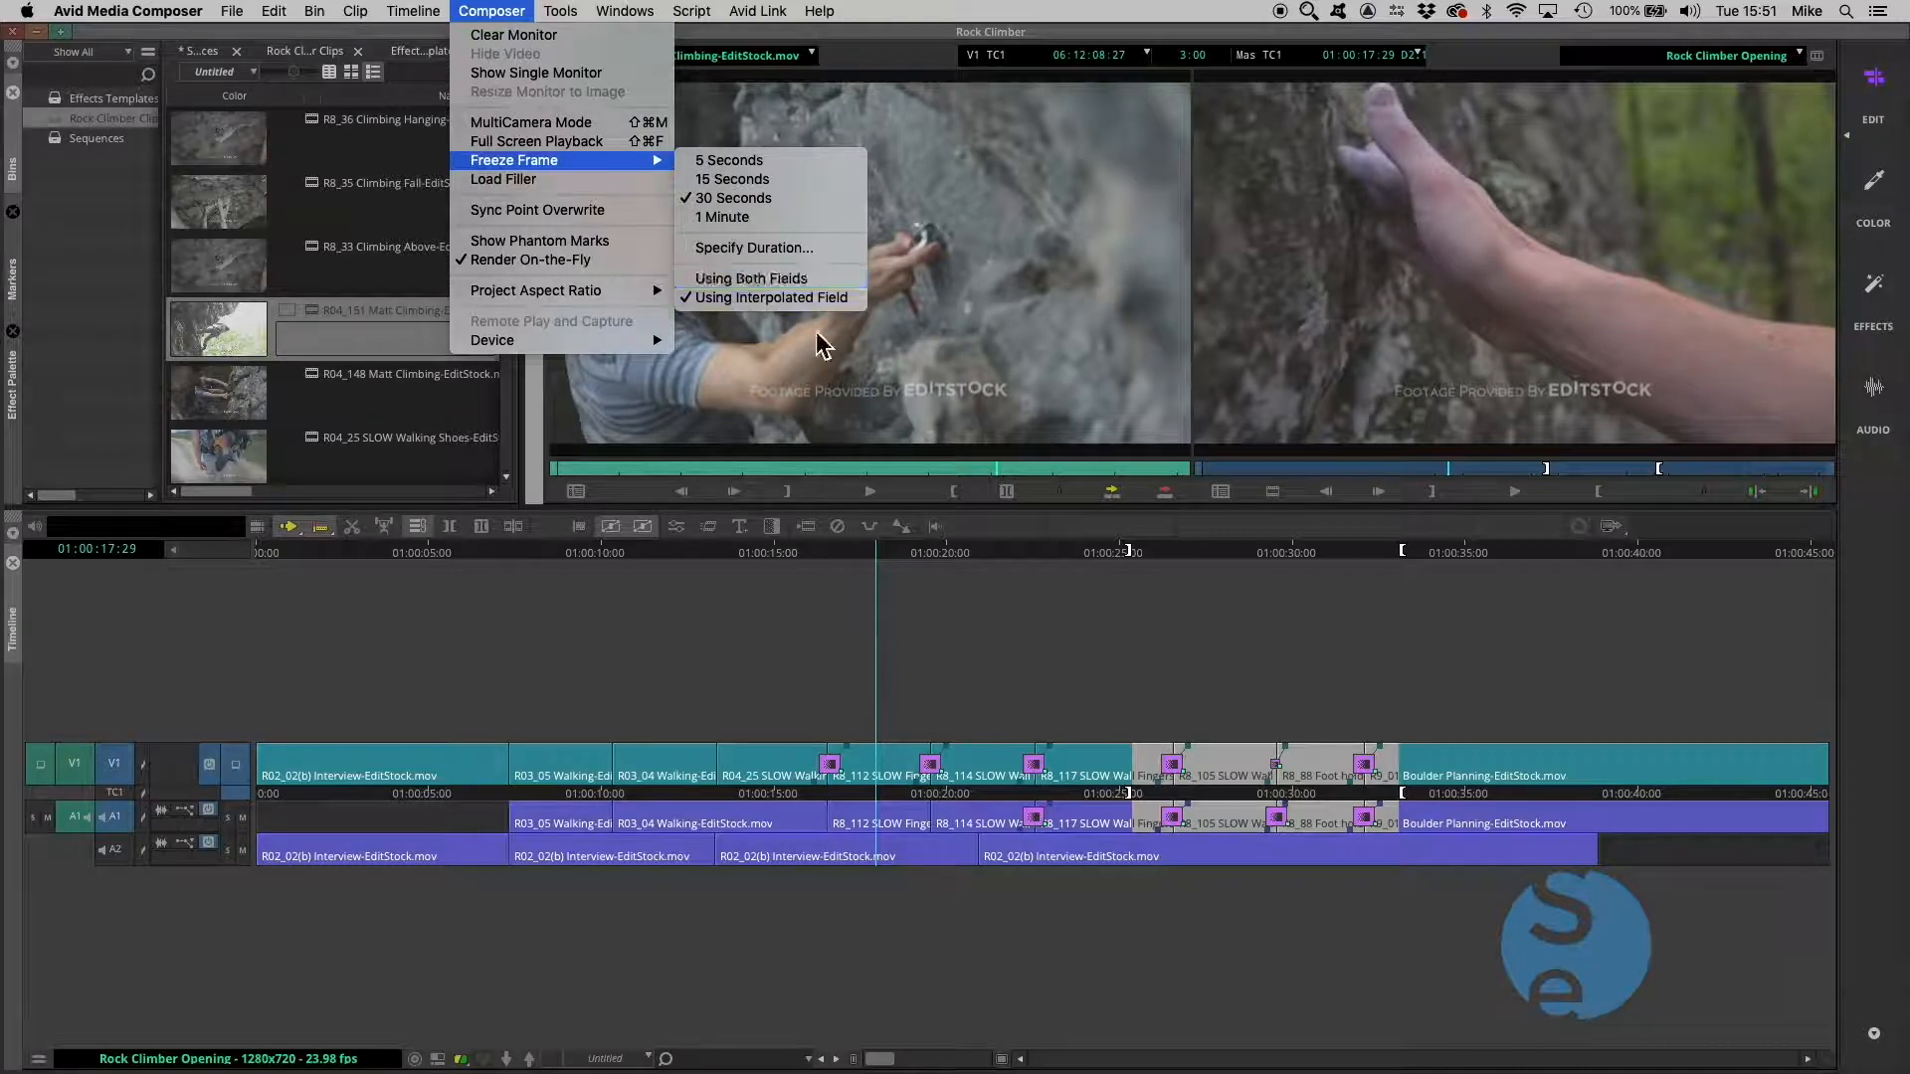
left_click(965, 232)
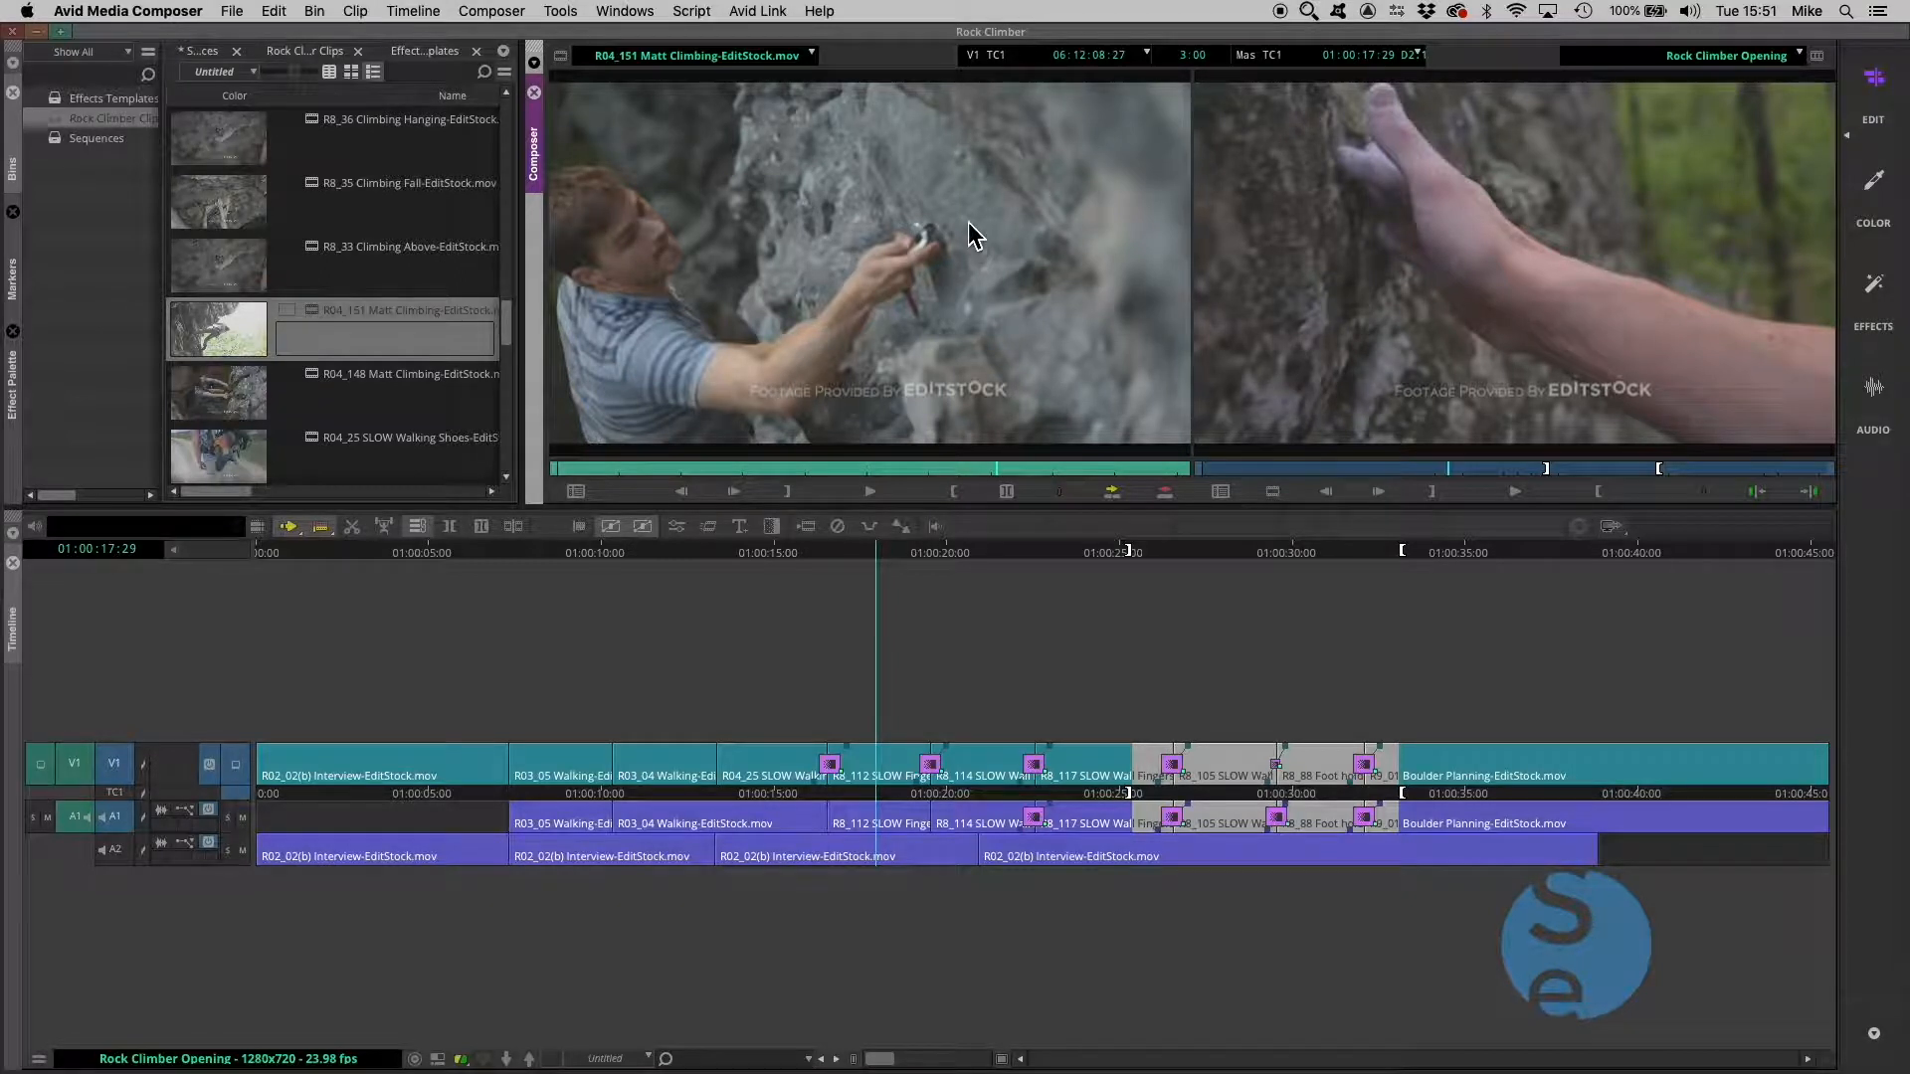
right_click(839, 254)
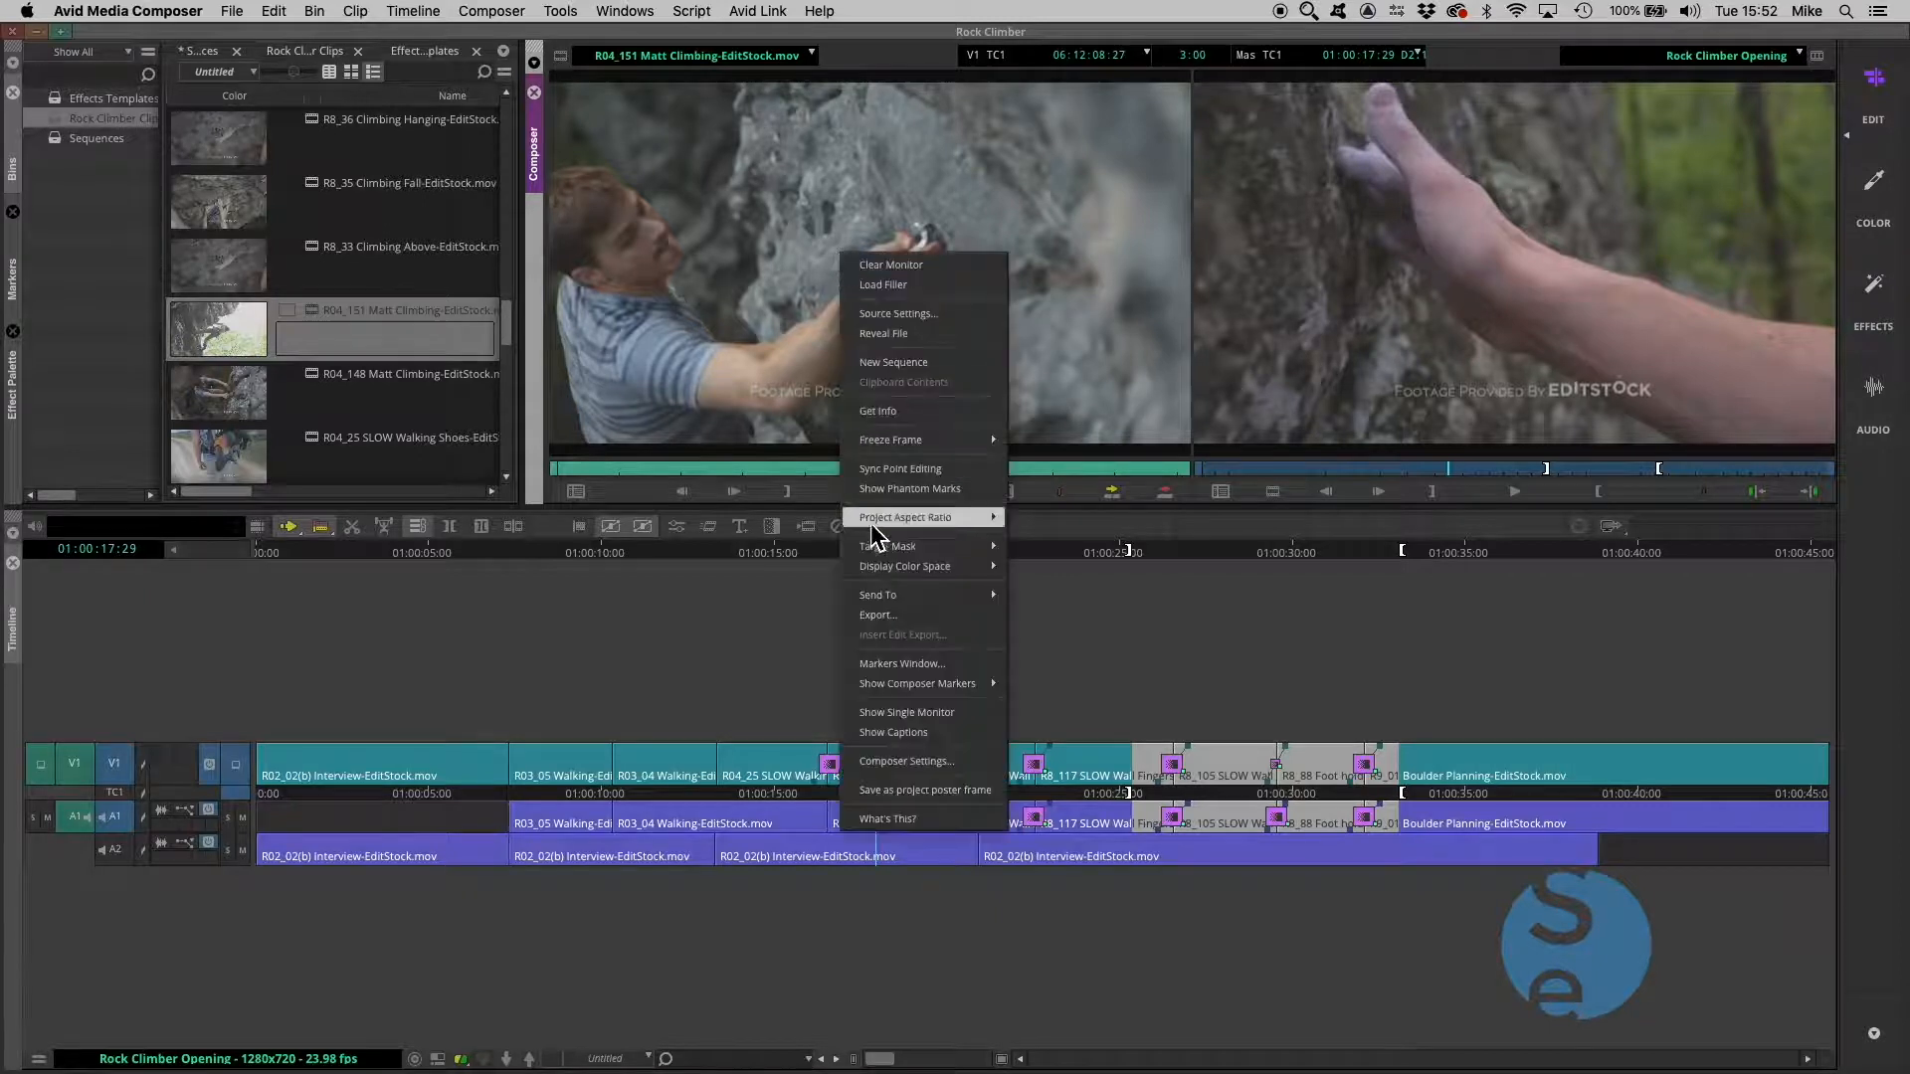
mouse_move(901, 440)
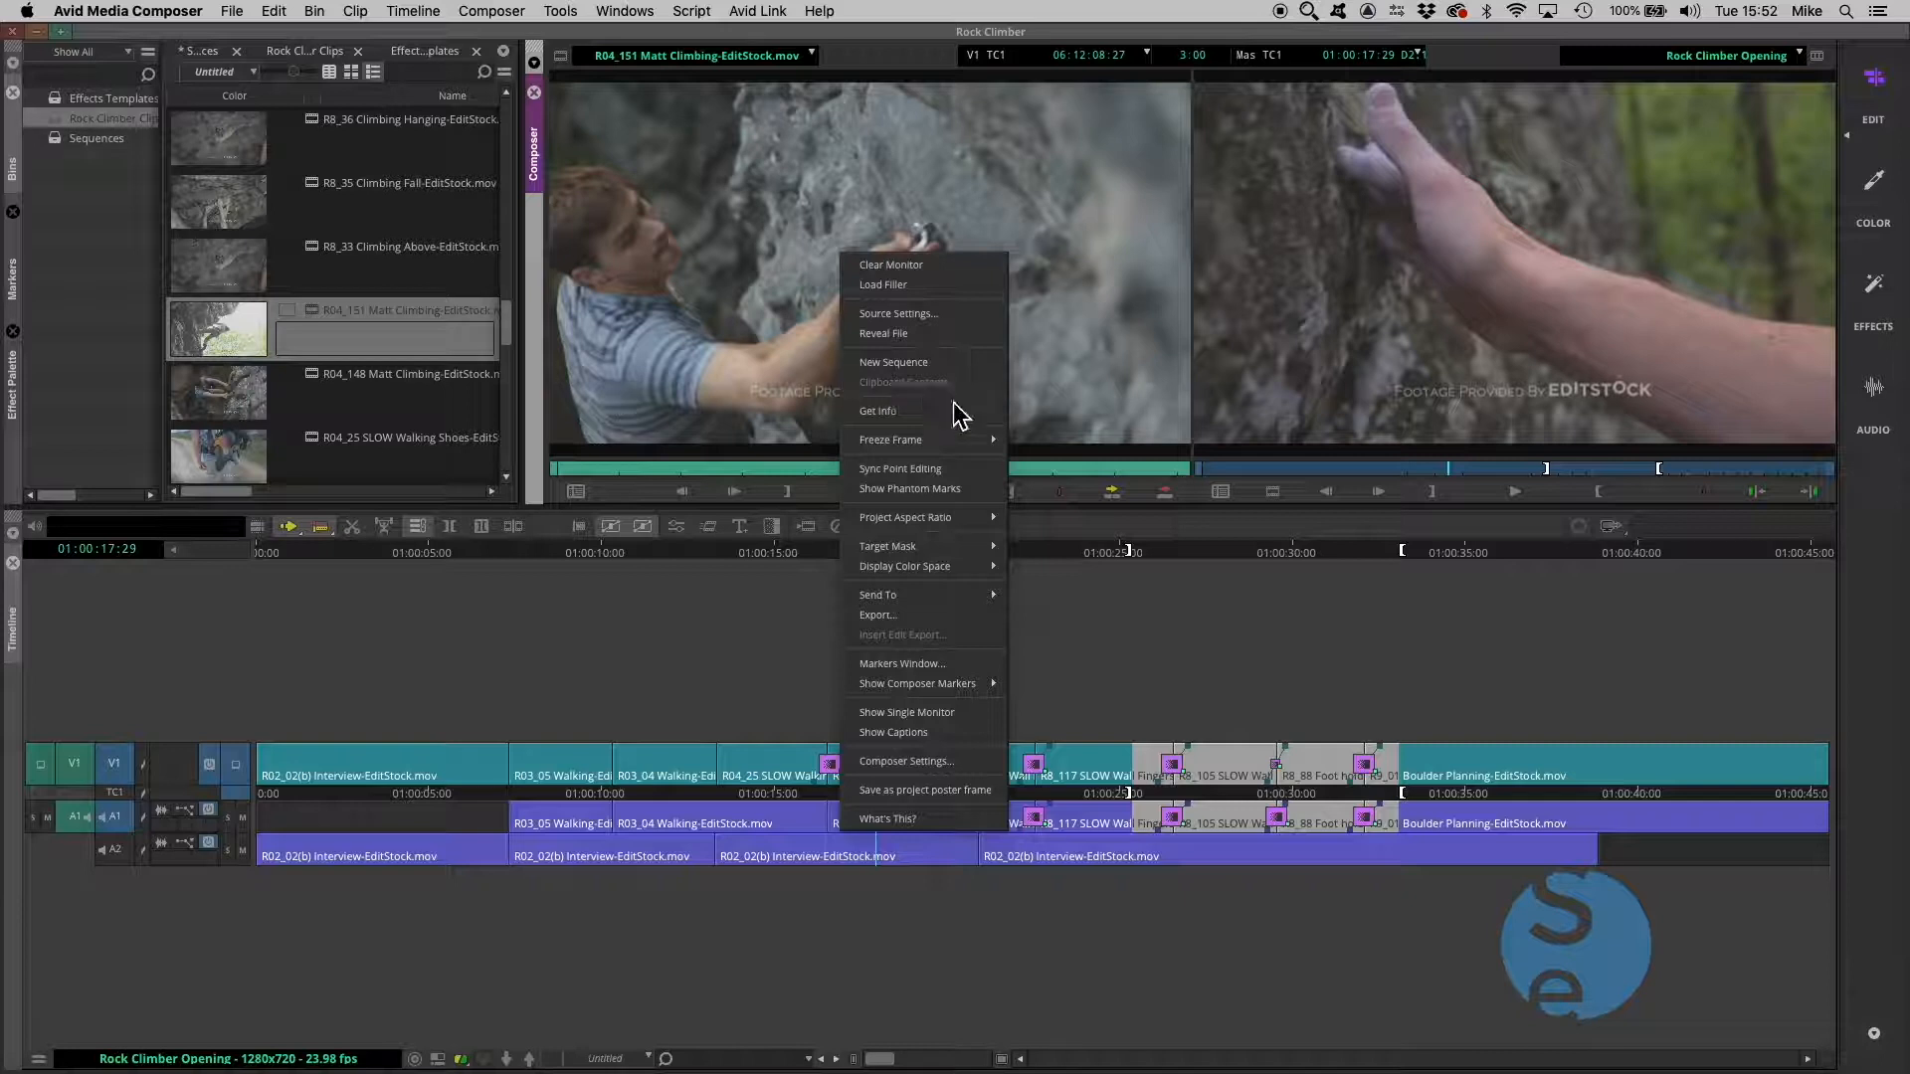
left_click(803, 303)
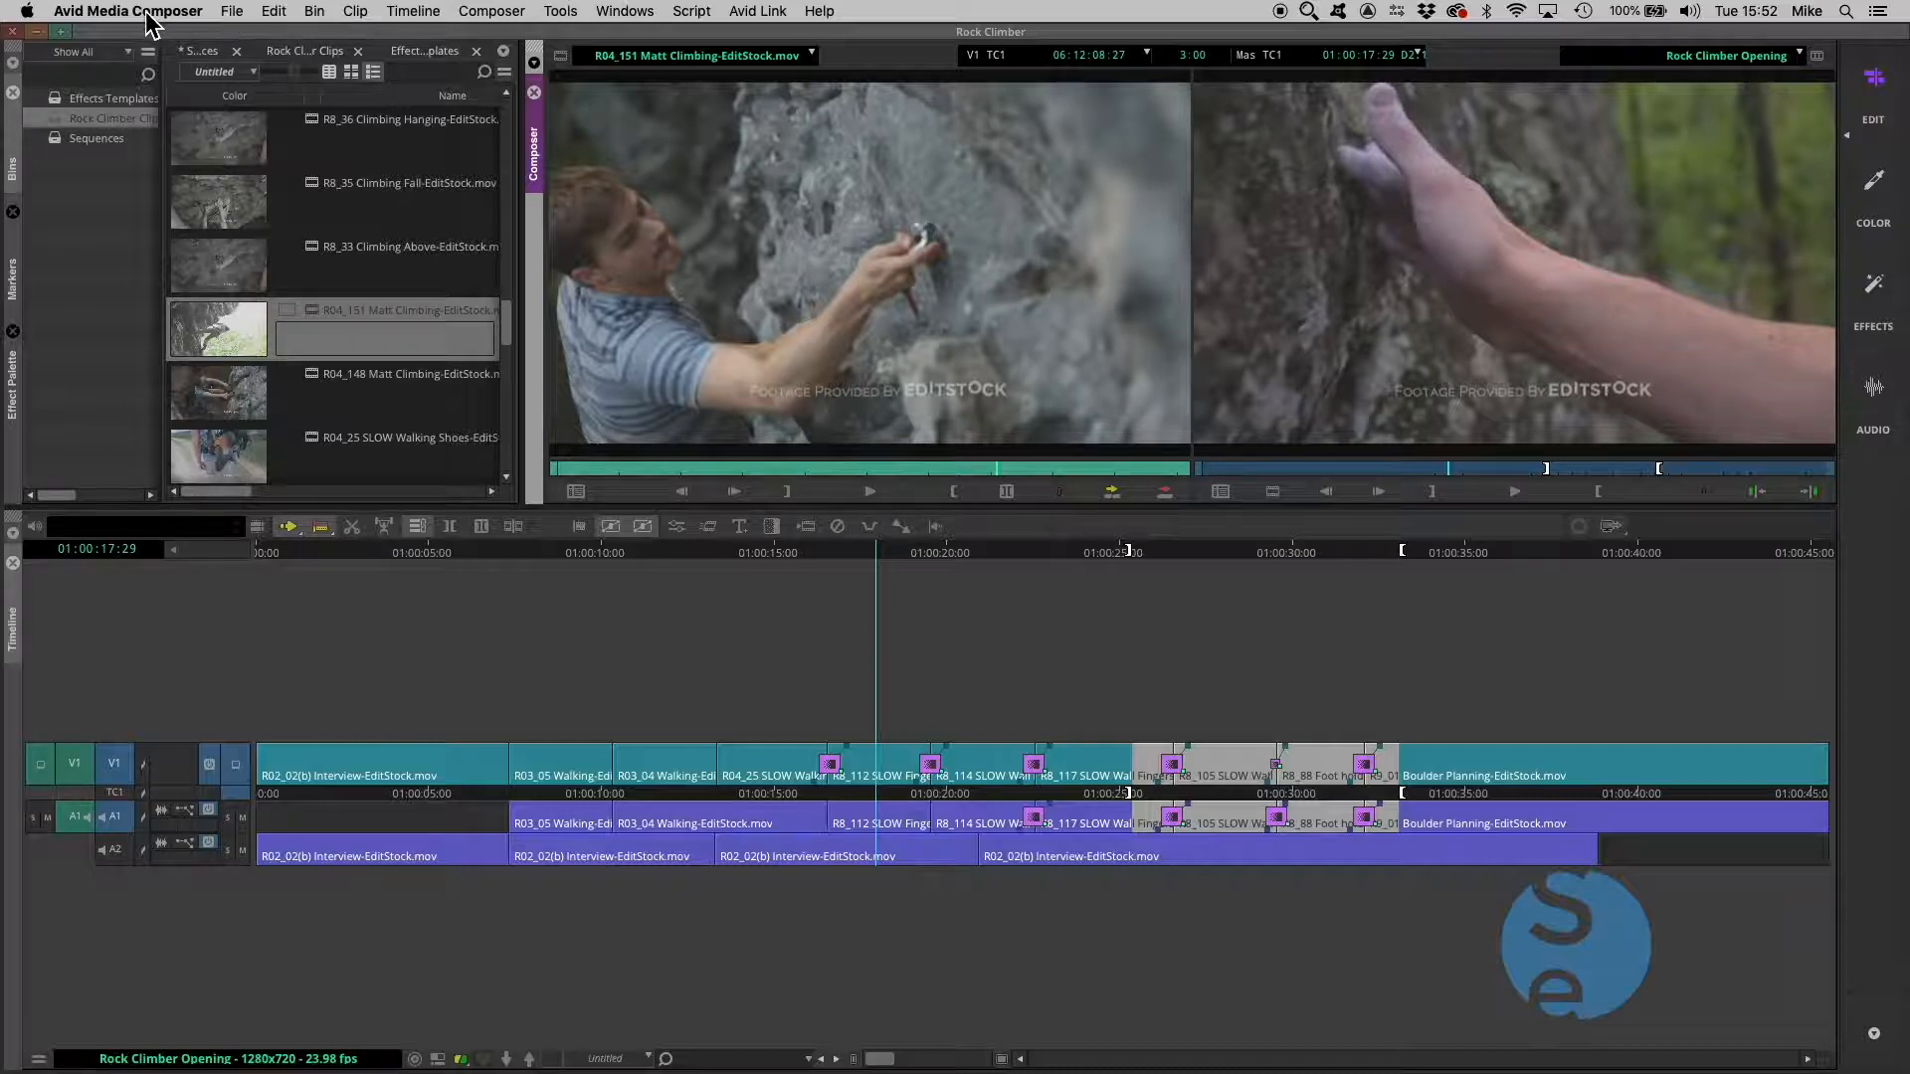
Check the project's format preset in the project settings
left_click(231, 14)
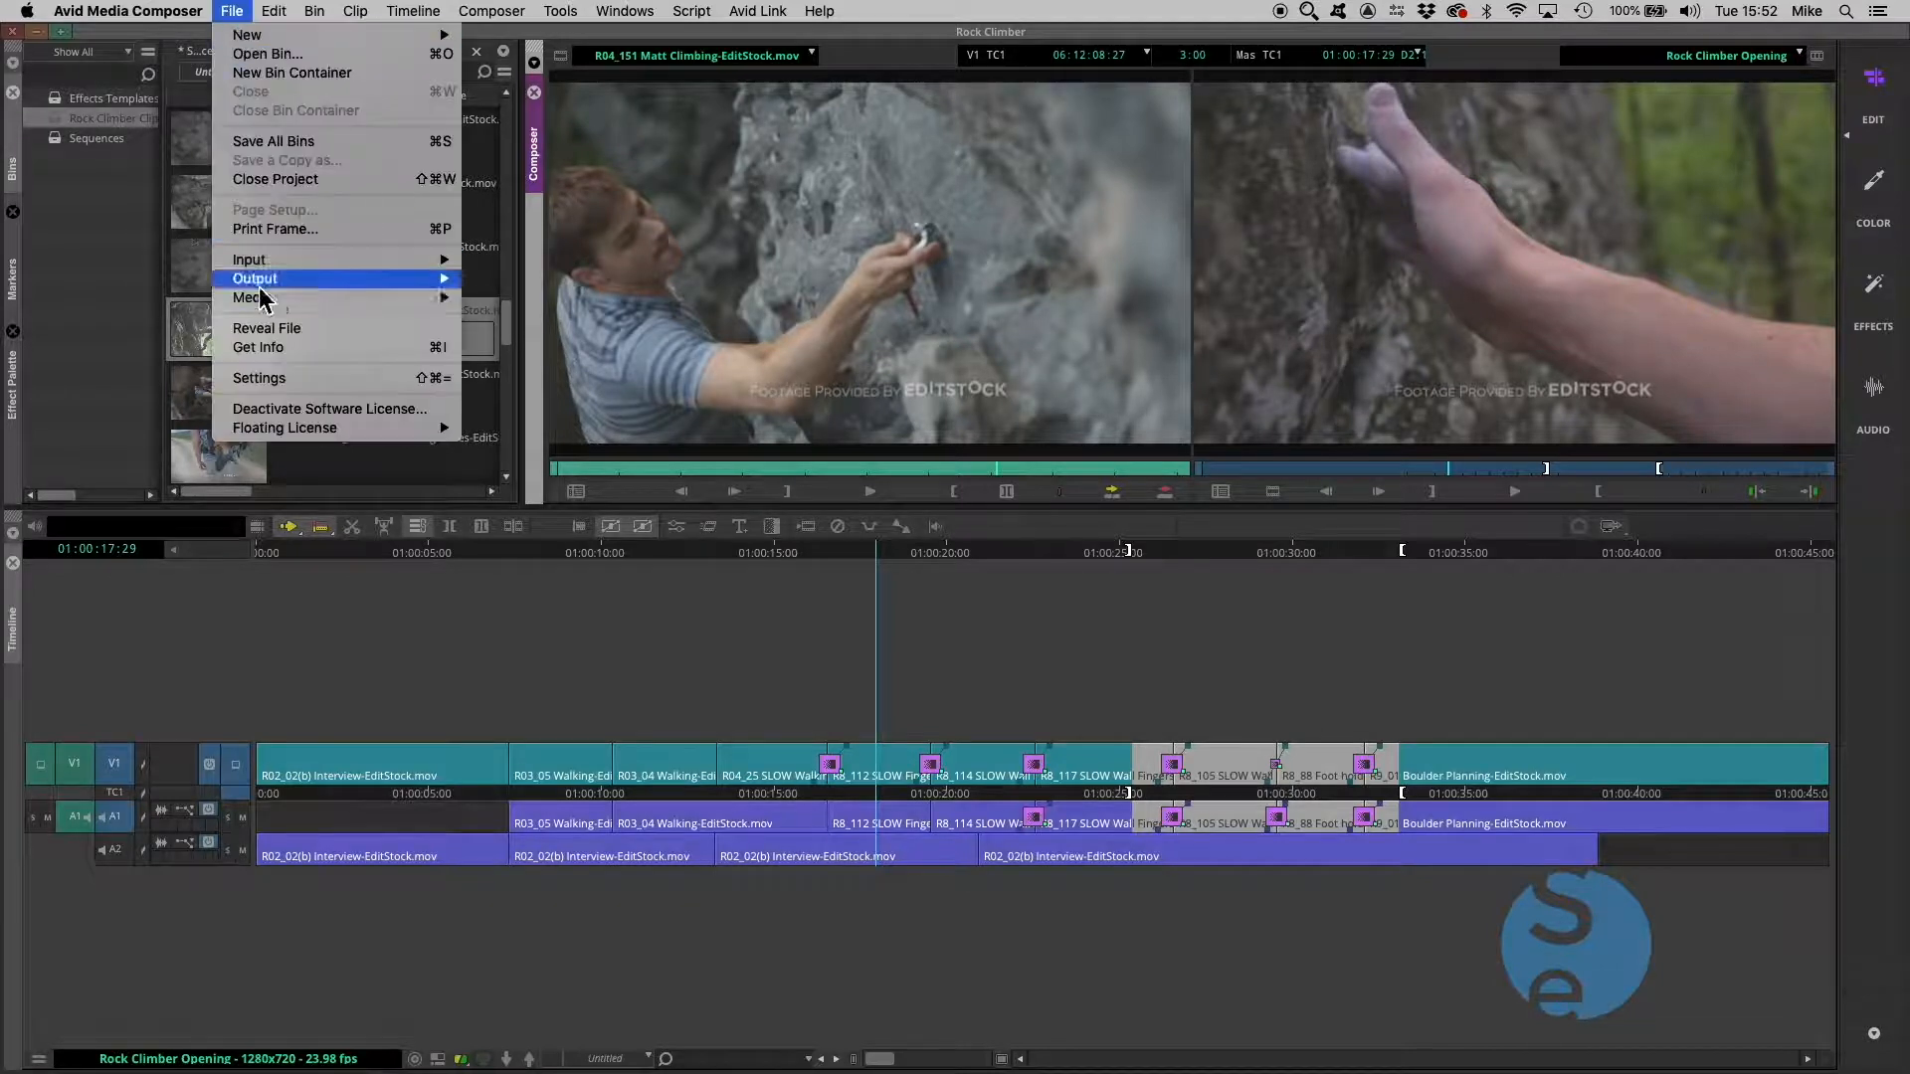
left_click(270, 379)
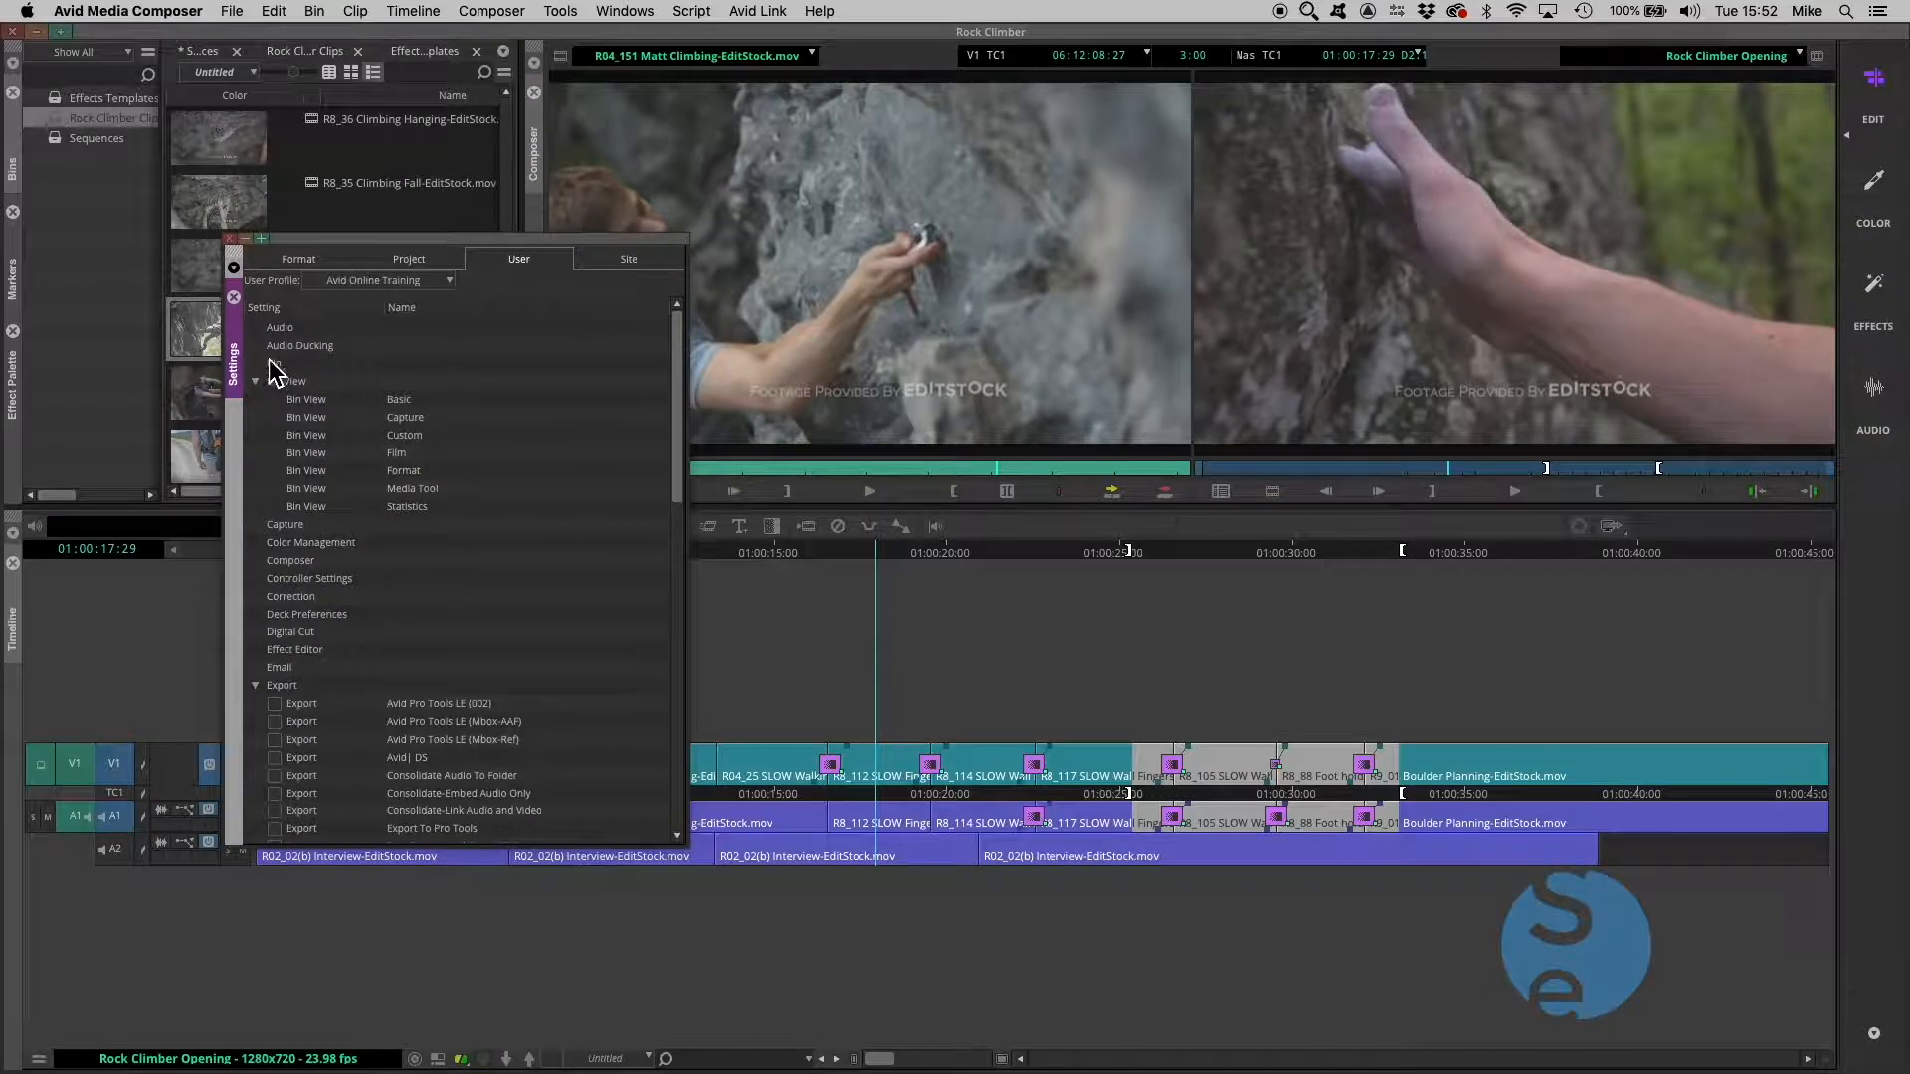
left_click(298, 263)
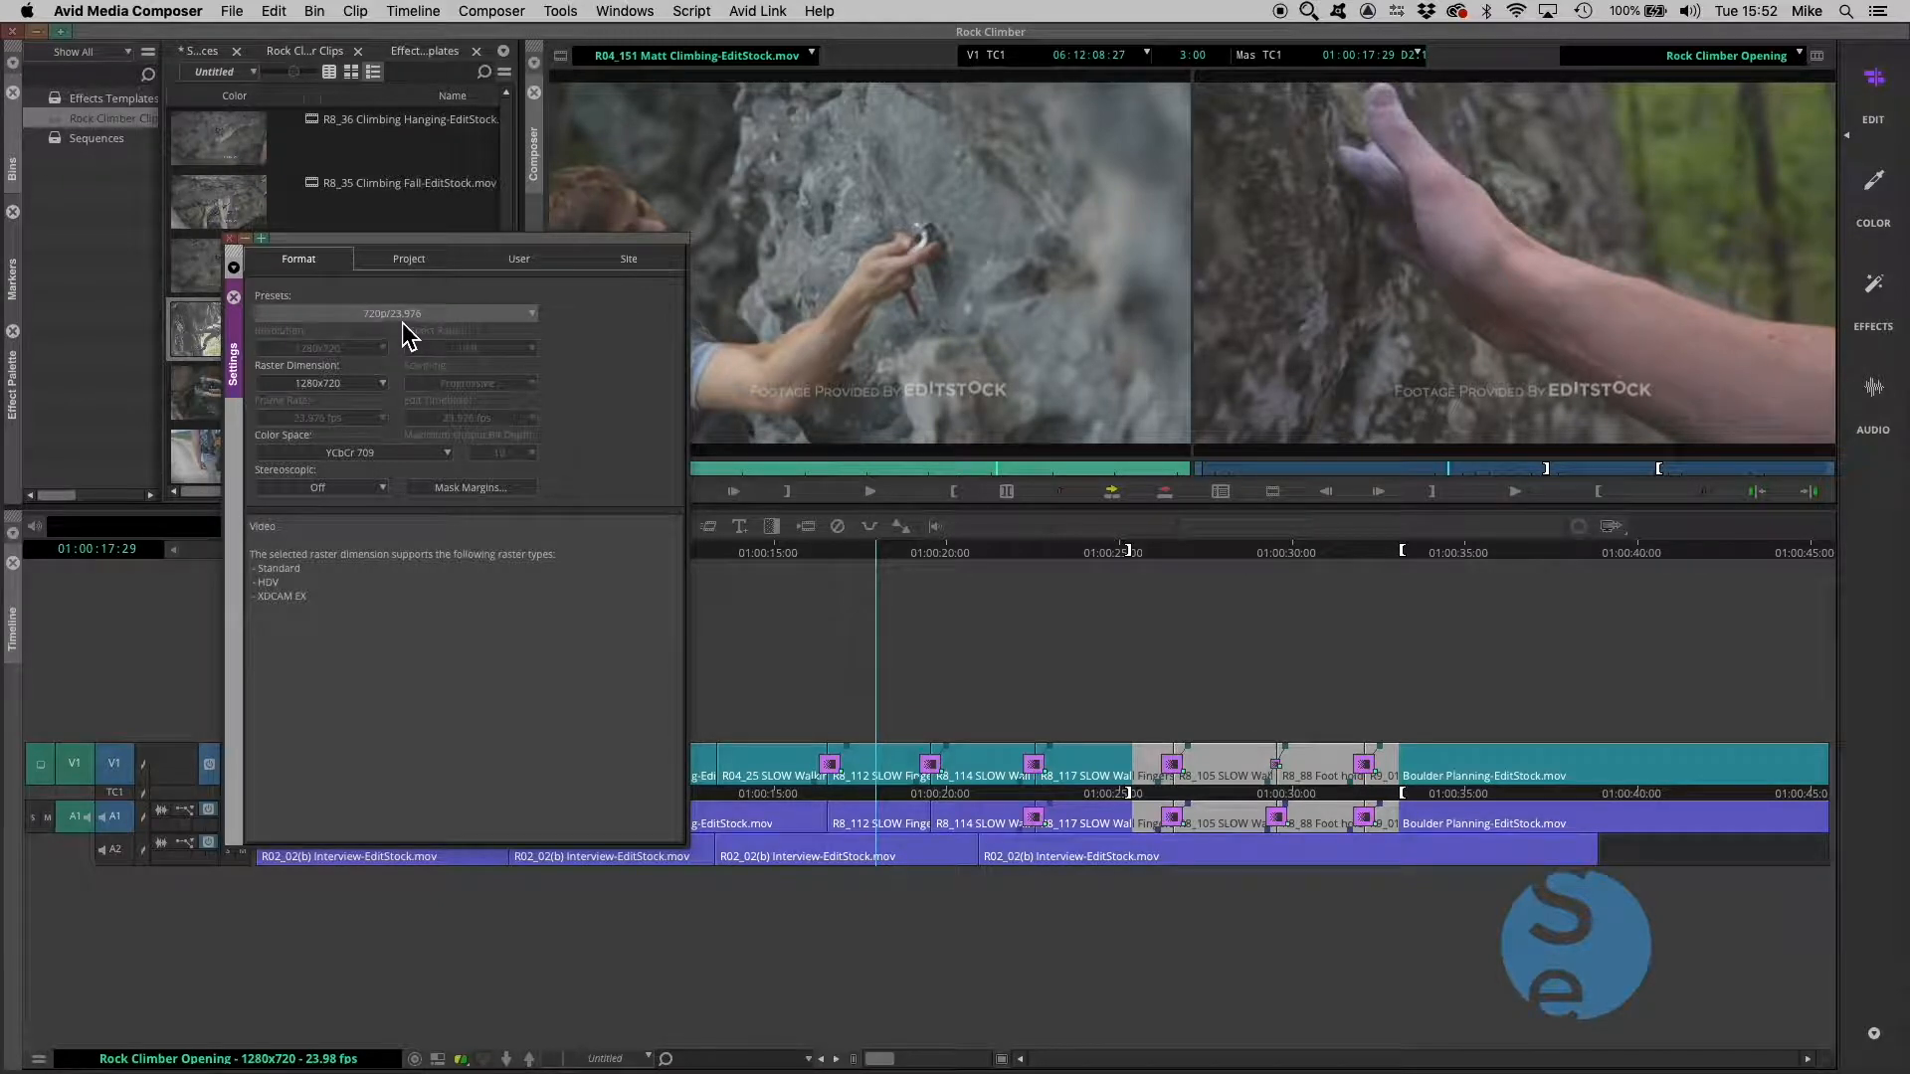
left_click(235, 298)
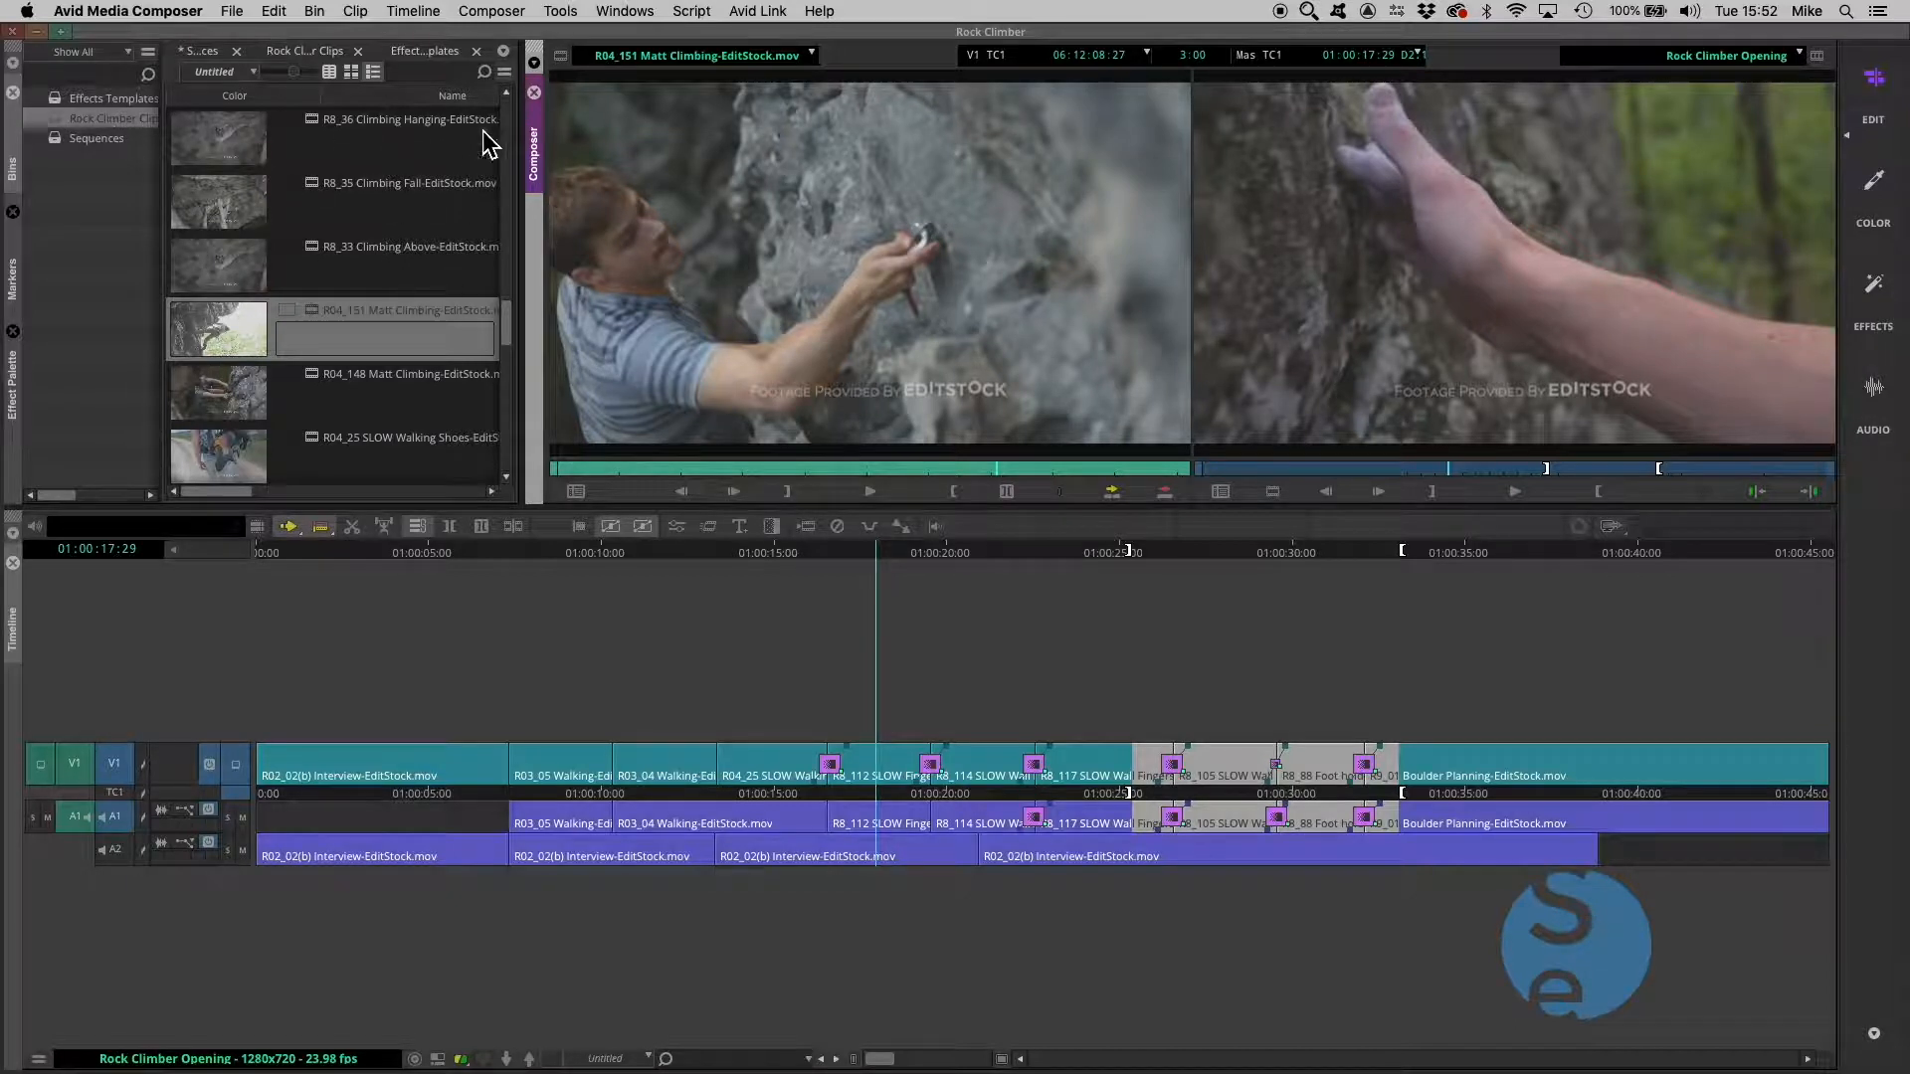
Show the Rock Climber Clips bin as a text list and check the clips' Video format column
left_click(378, 81)
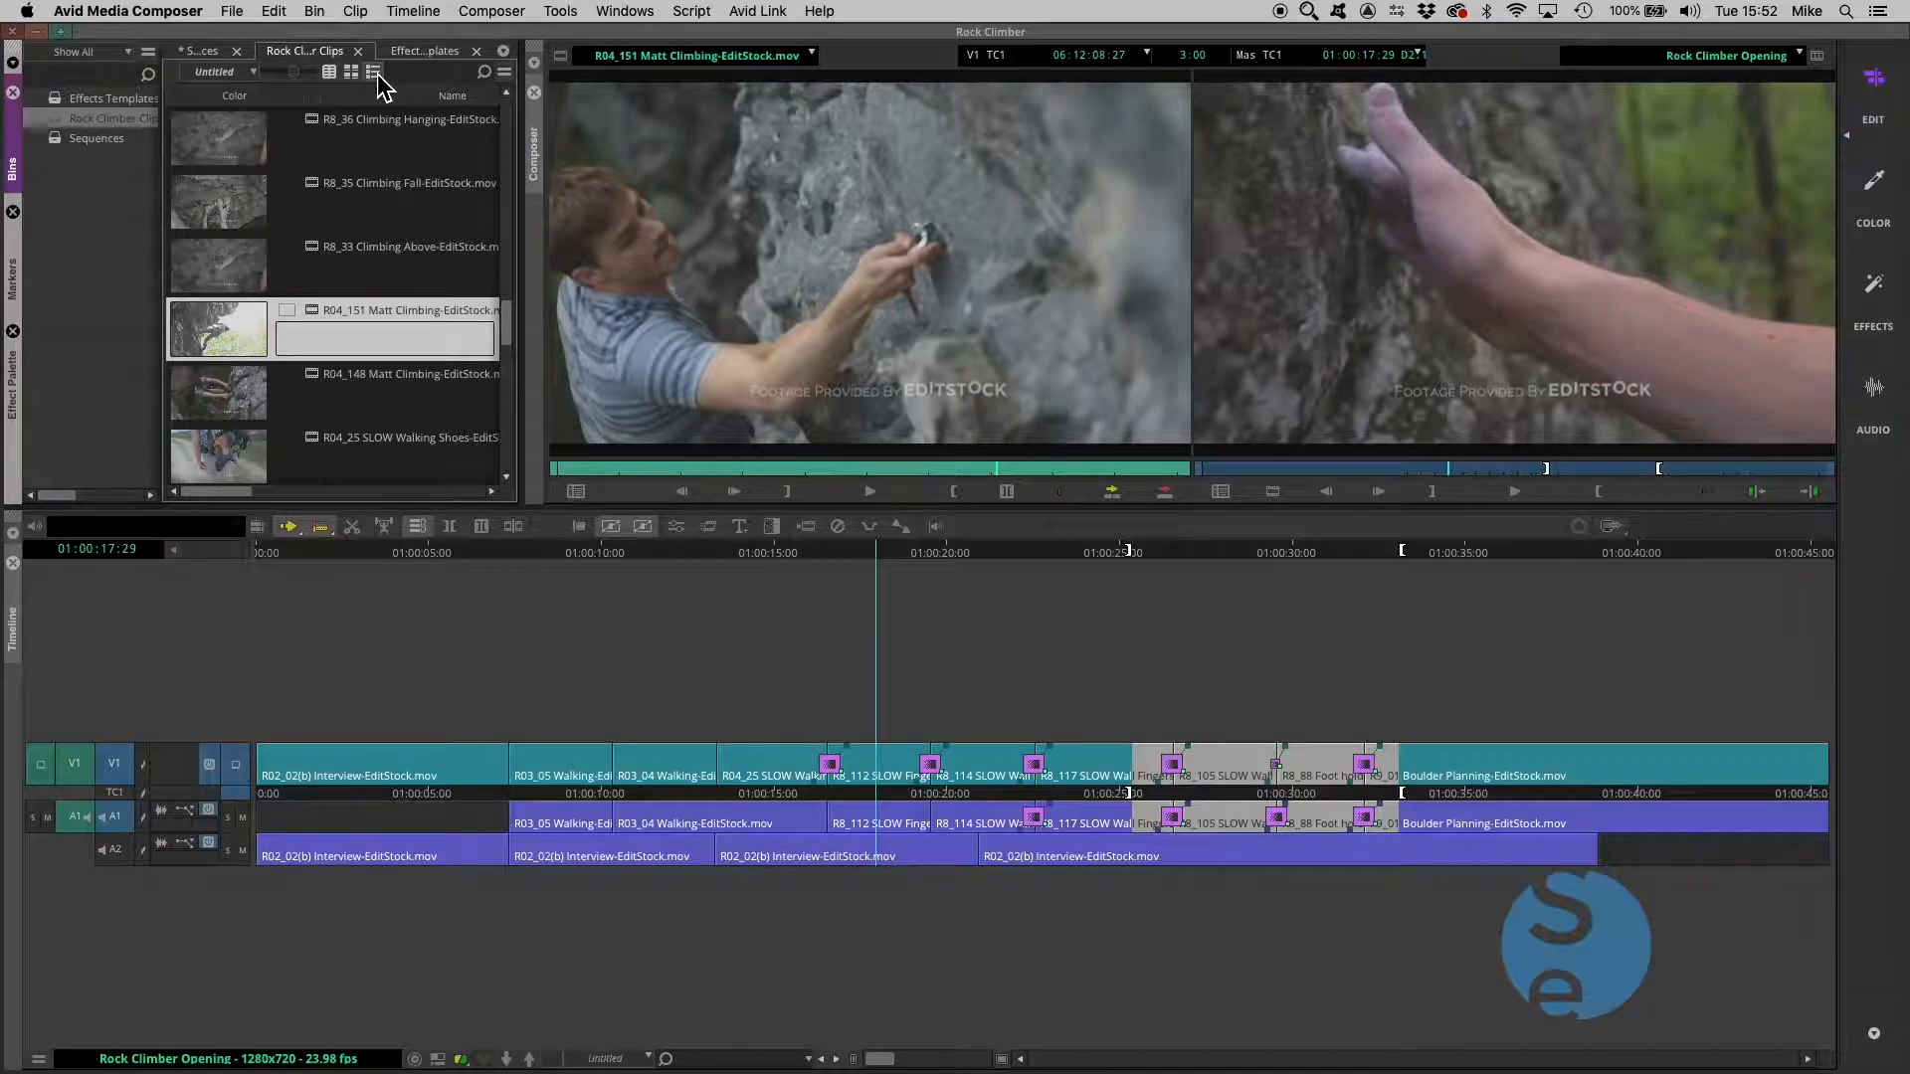
left_click(330, 72)
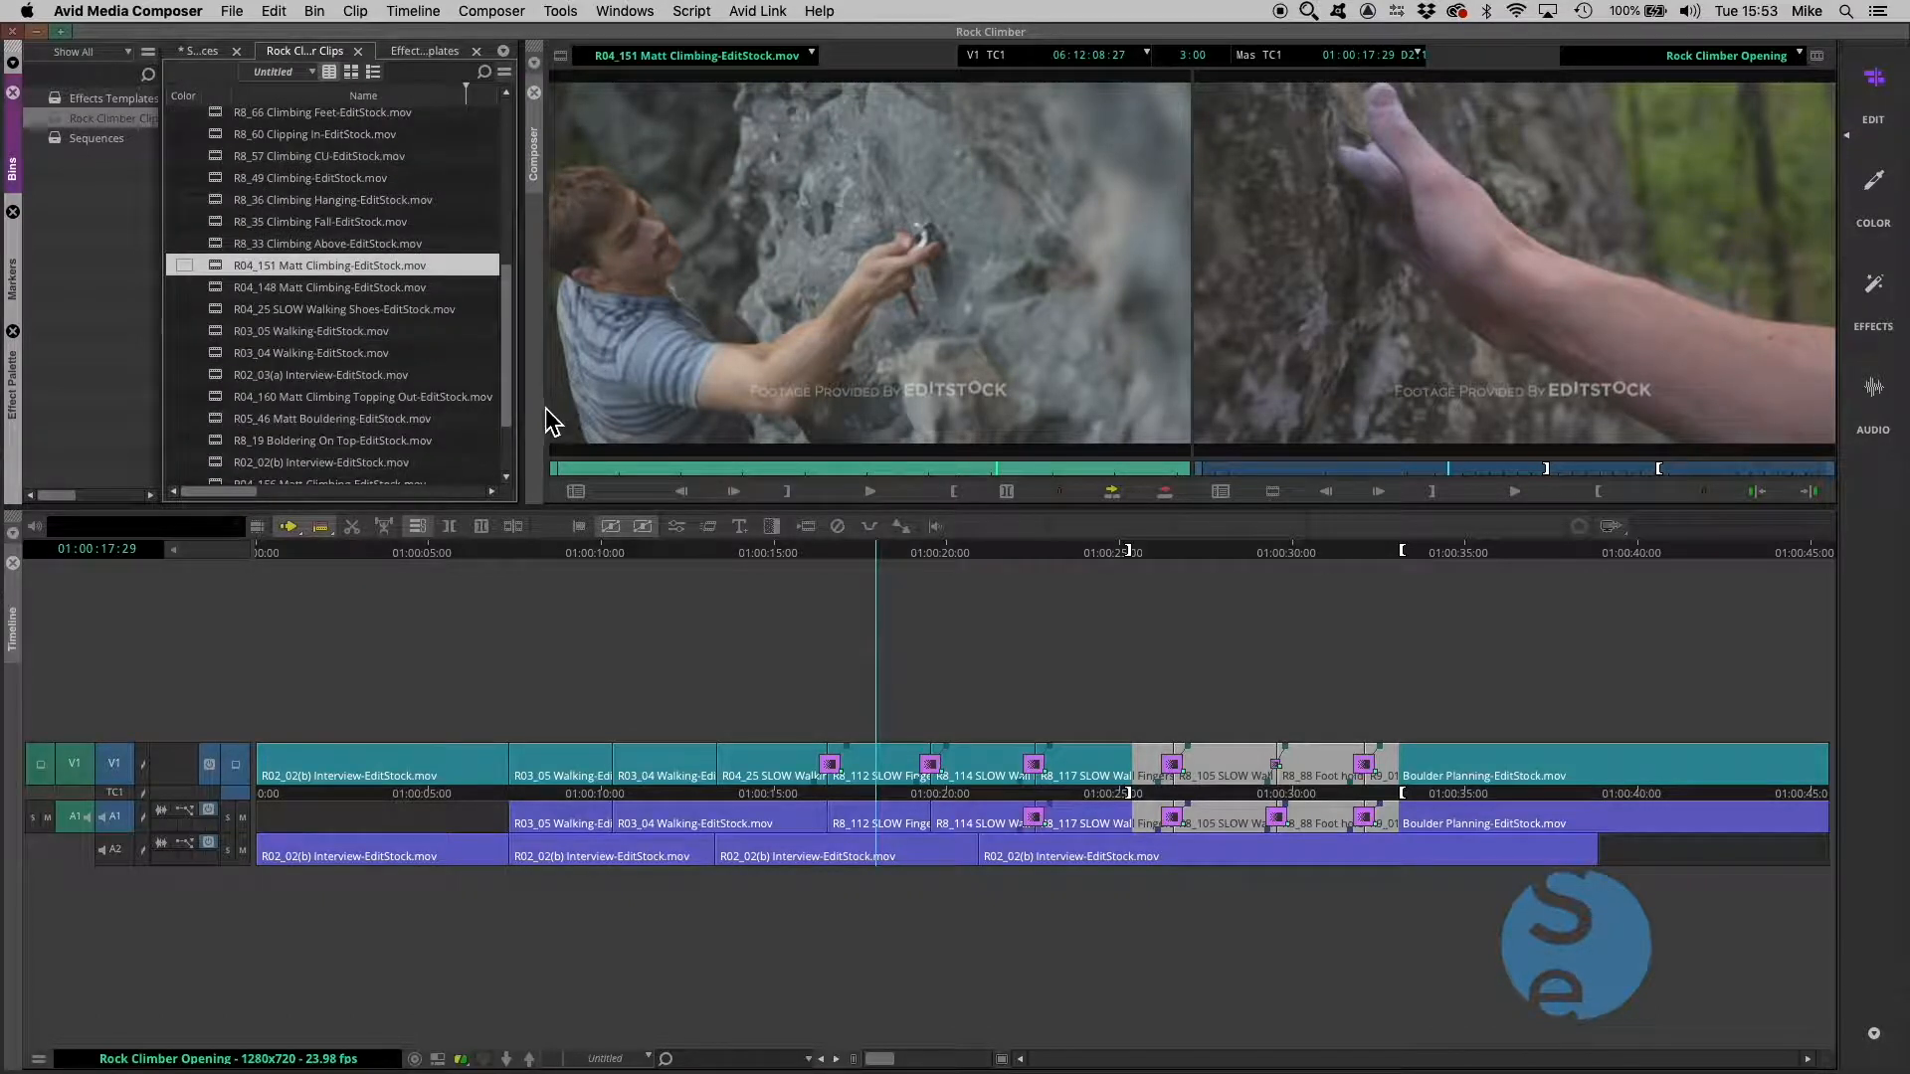
left_click_drag(525, 405, 841, 409)
left_click_drag(427, 492, 653, 503)
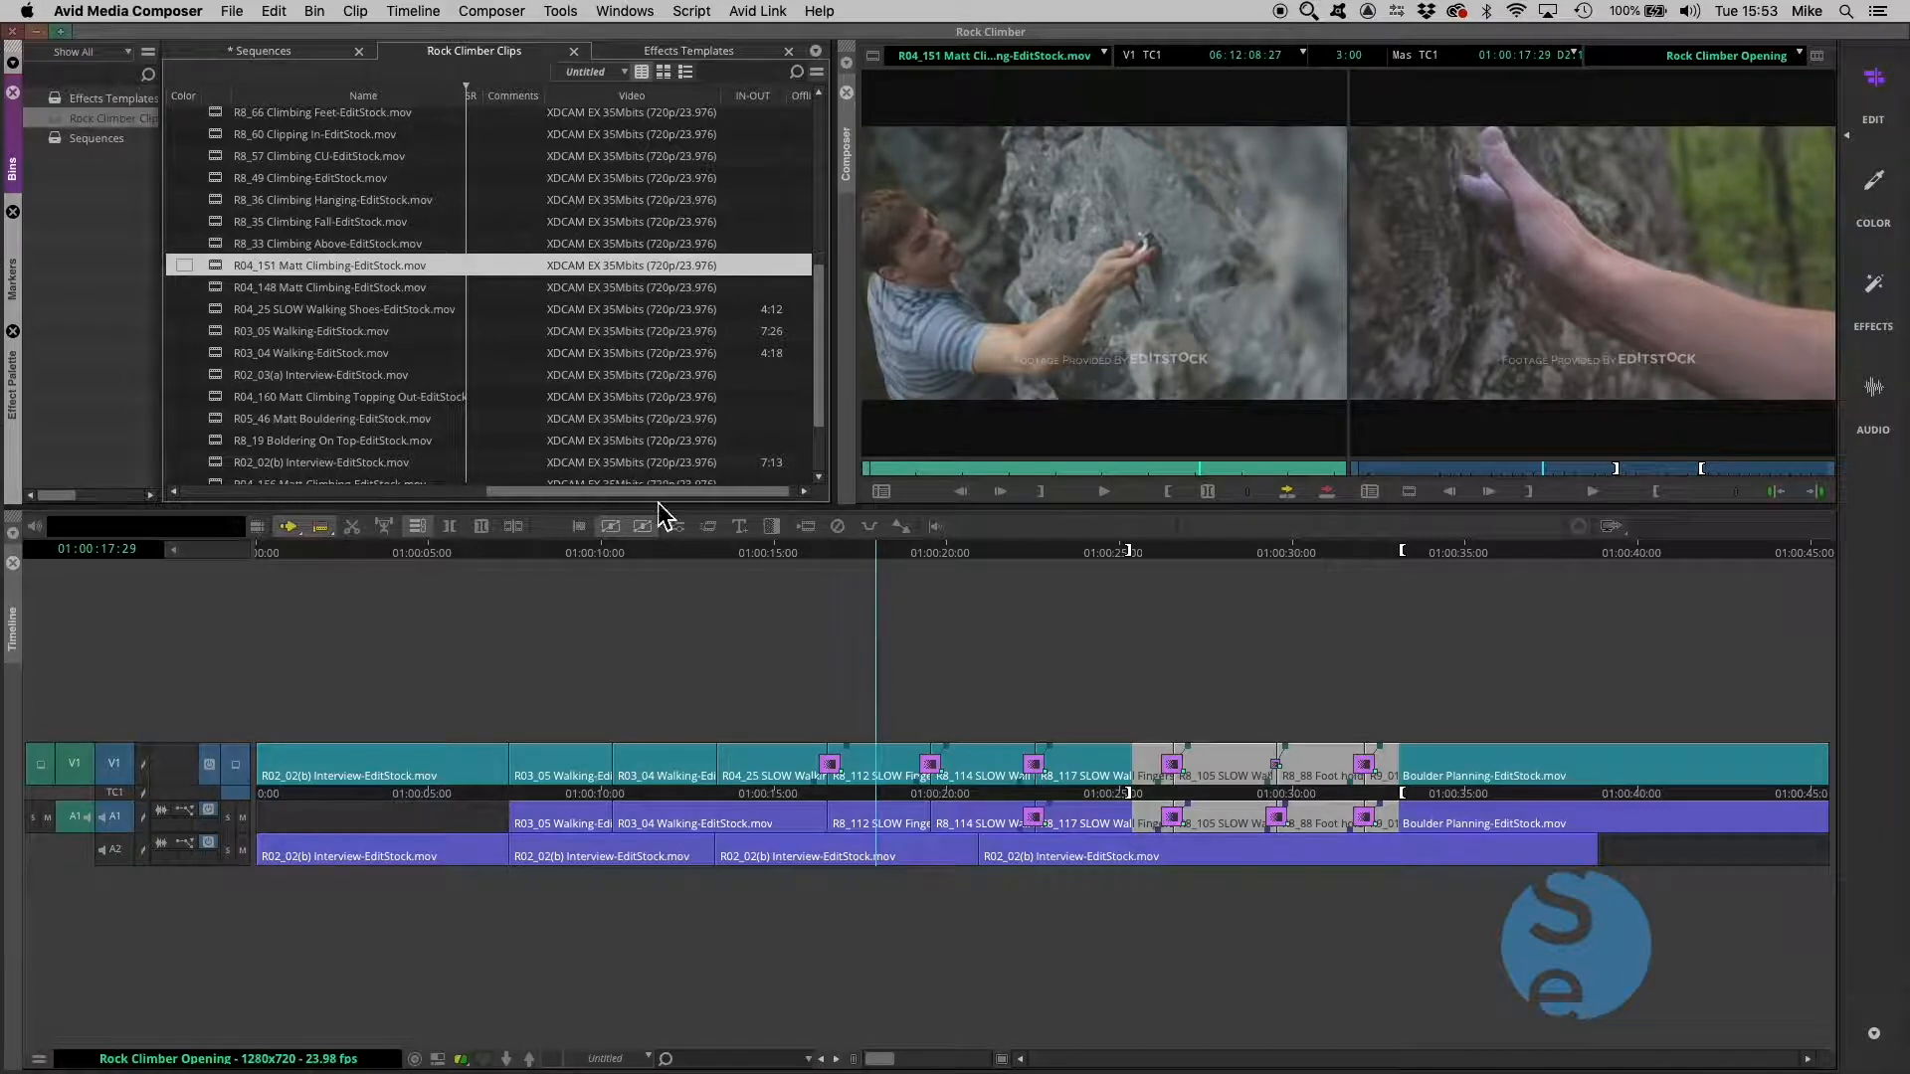
left_click_drag(661, 492, 330, 493)
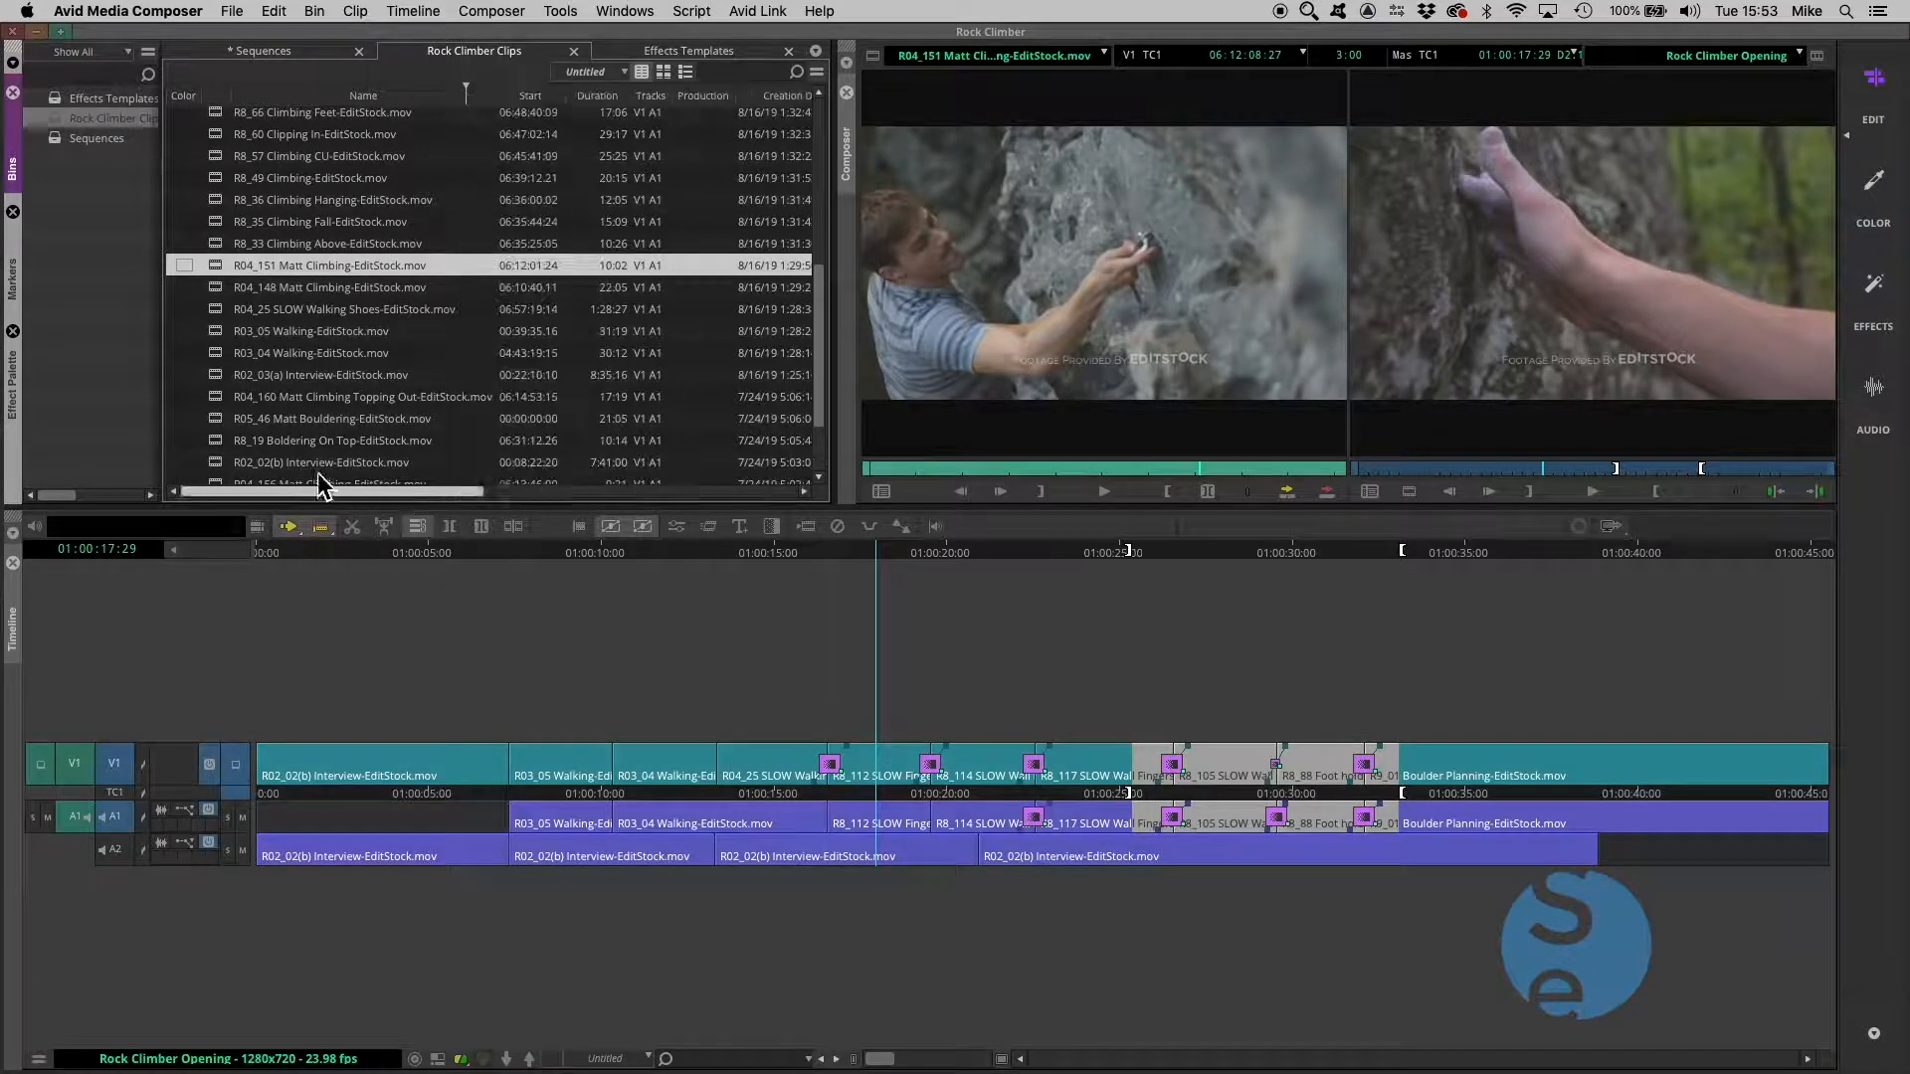
left_click_drag(842, 314, 570, 360)
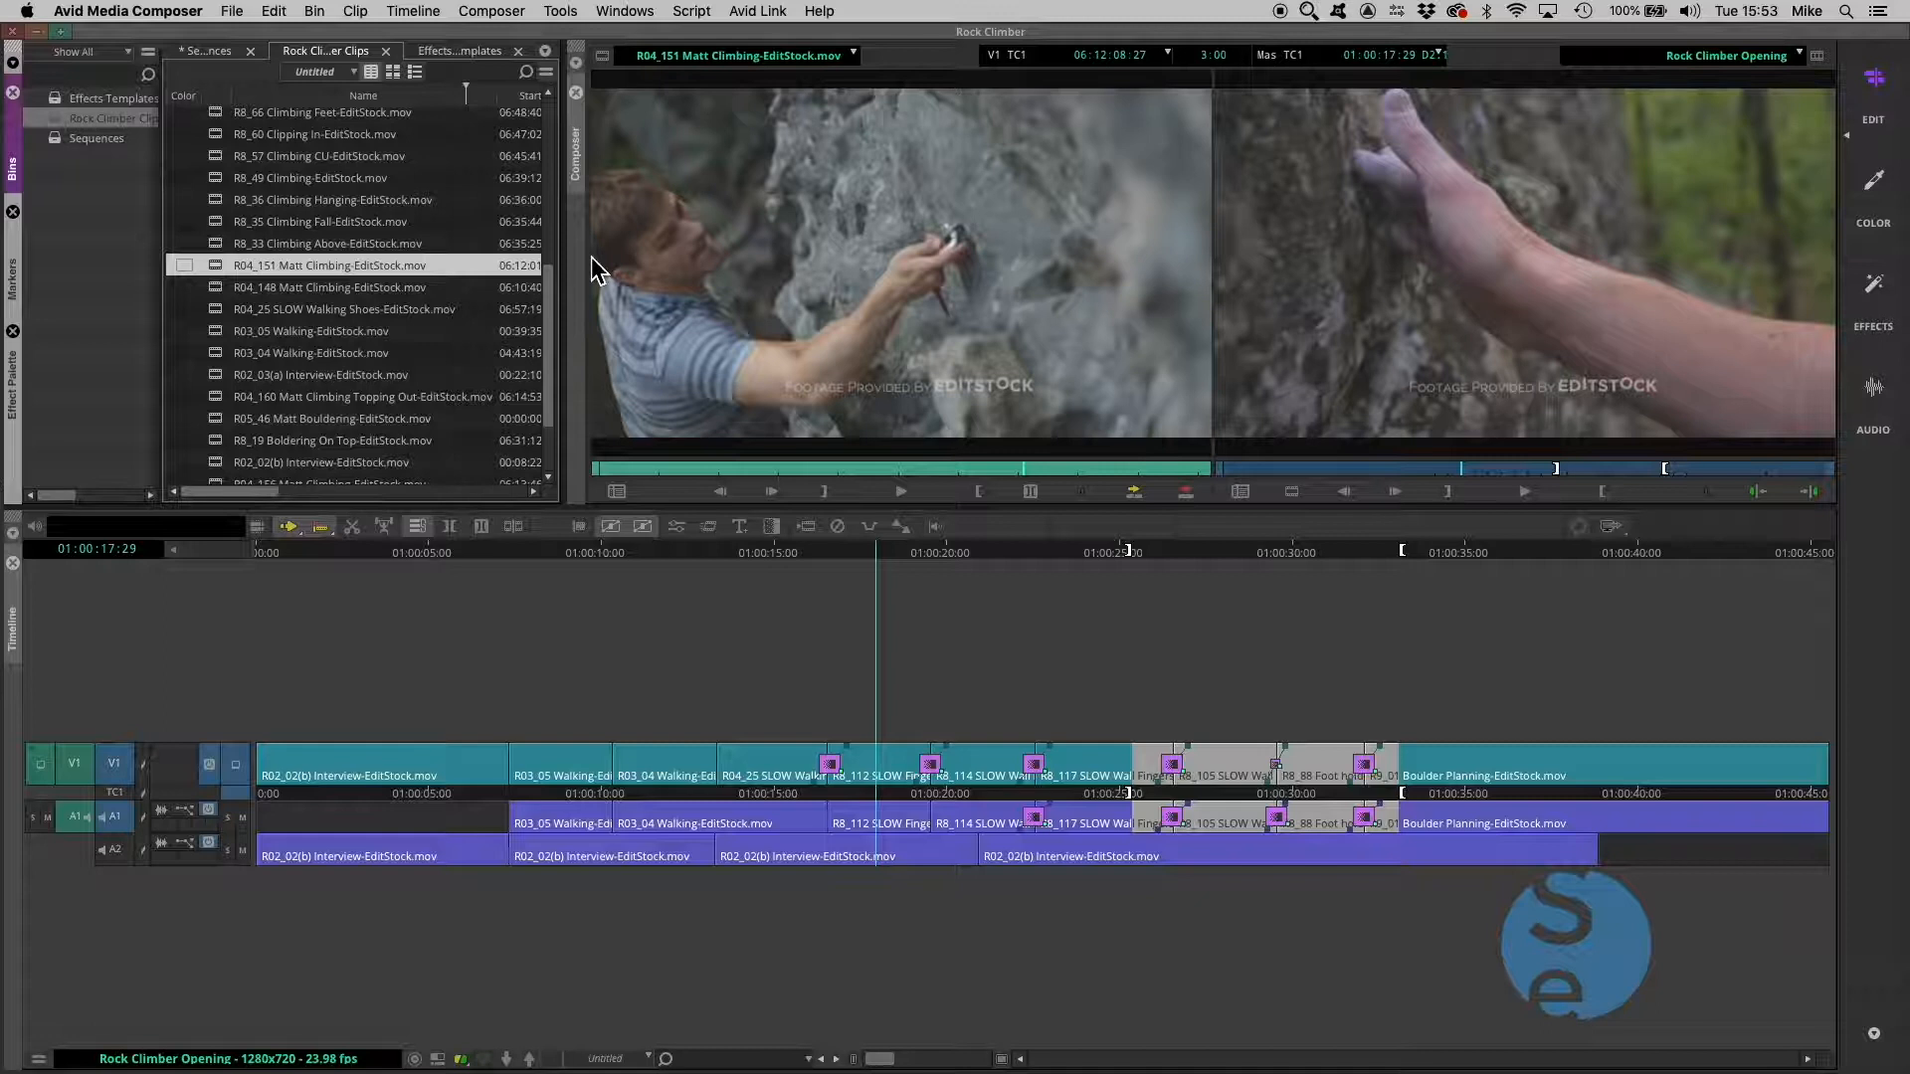
Set freeze frames to be made using both fields
right_click(831, 267)
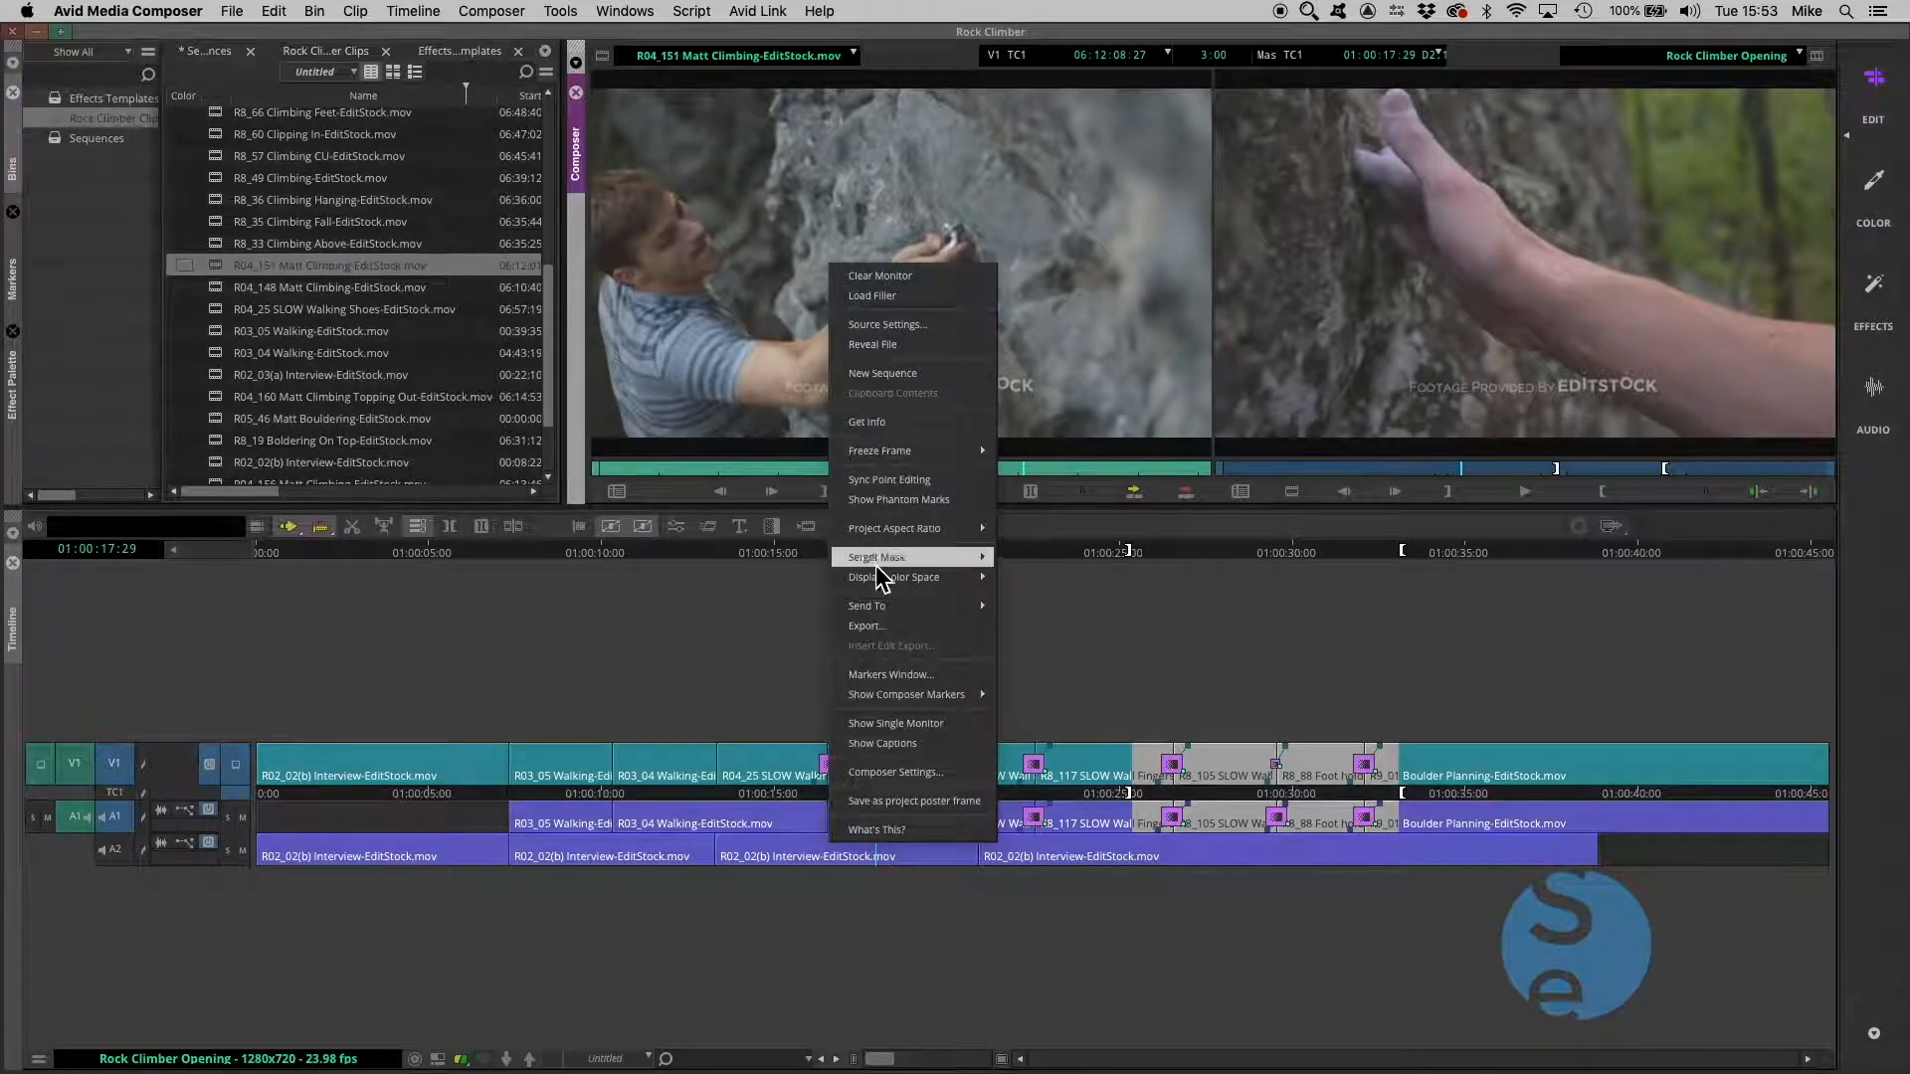
mouse_move(882, 609)
mouse_move(900, 453)
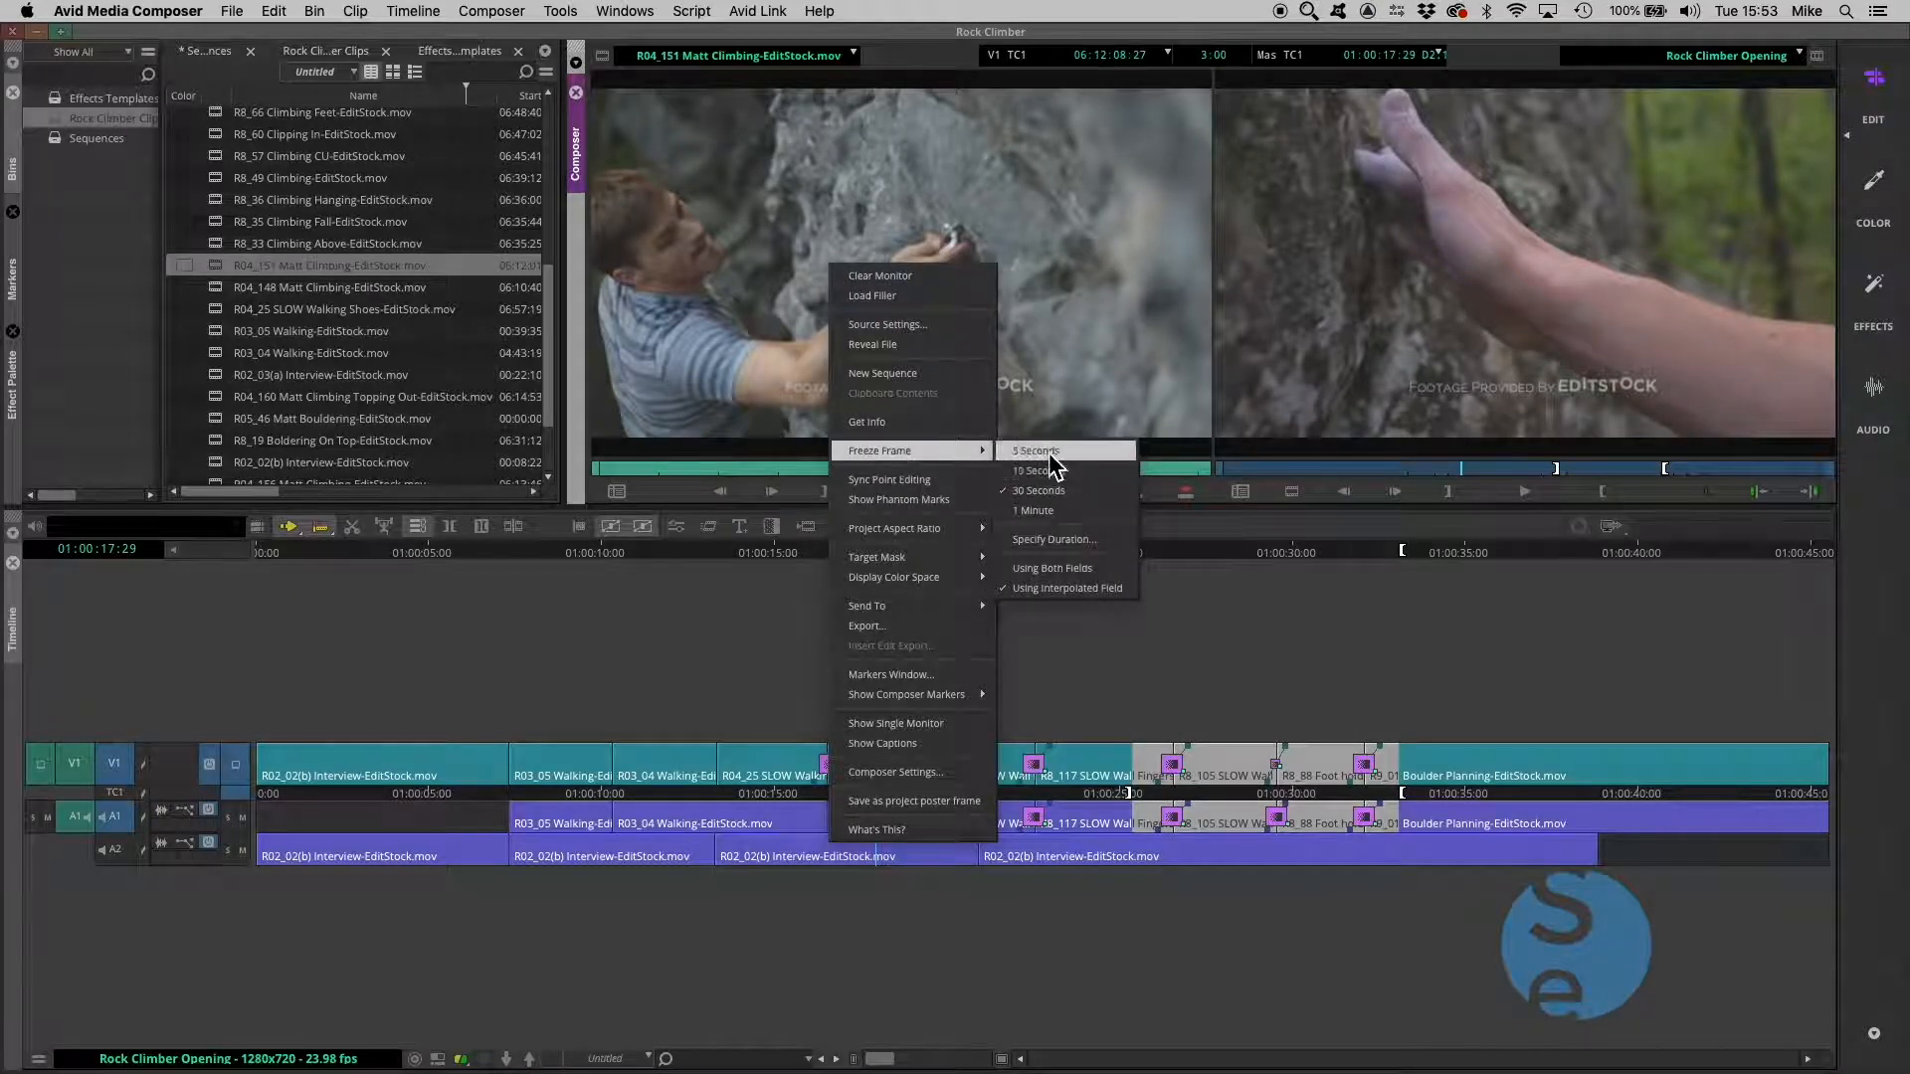
left_click(1034, 575)
Create a 5-second freeze frame of the parked source frame on the Media drive, store it in the Effects Templates bin, and play it
right_click(861, 249)
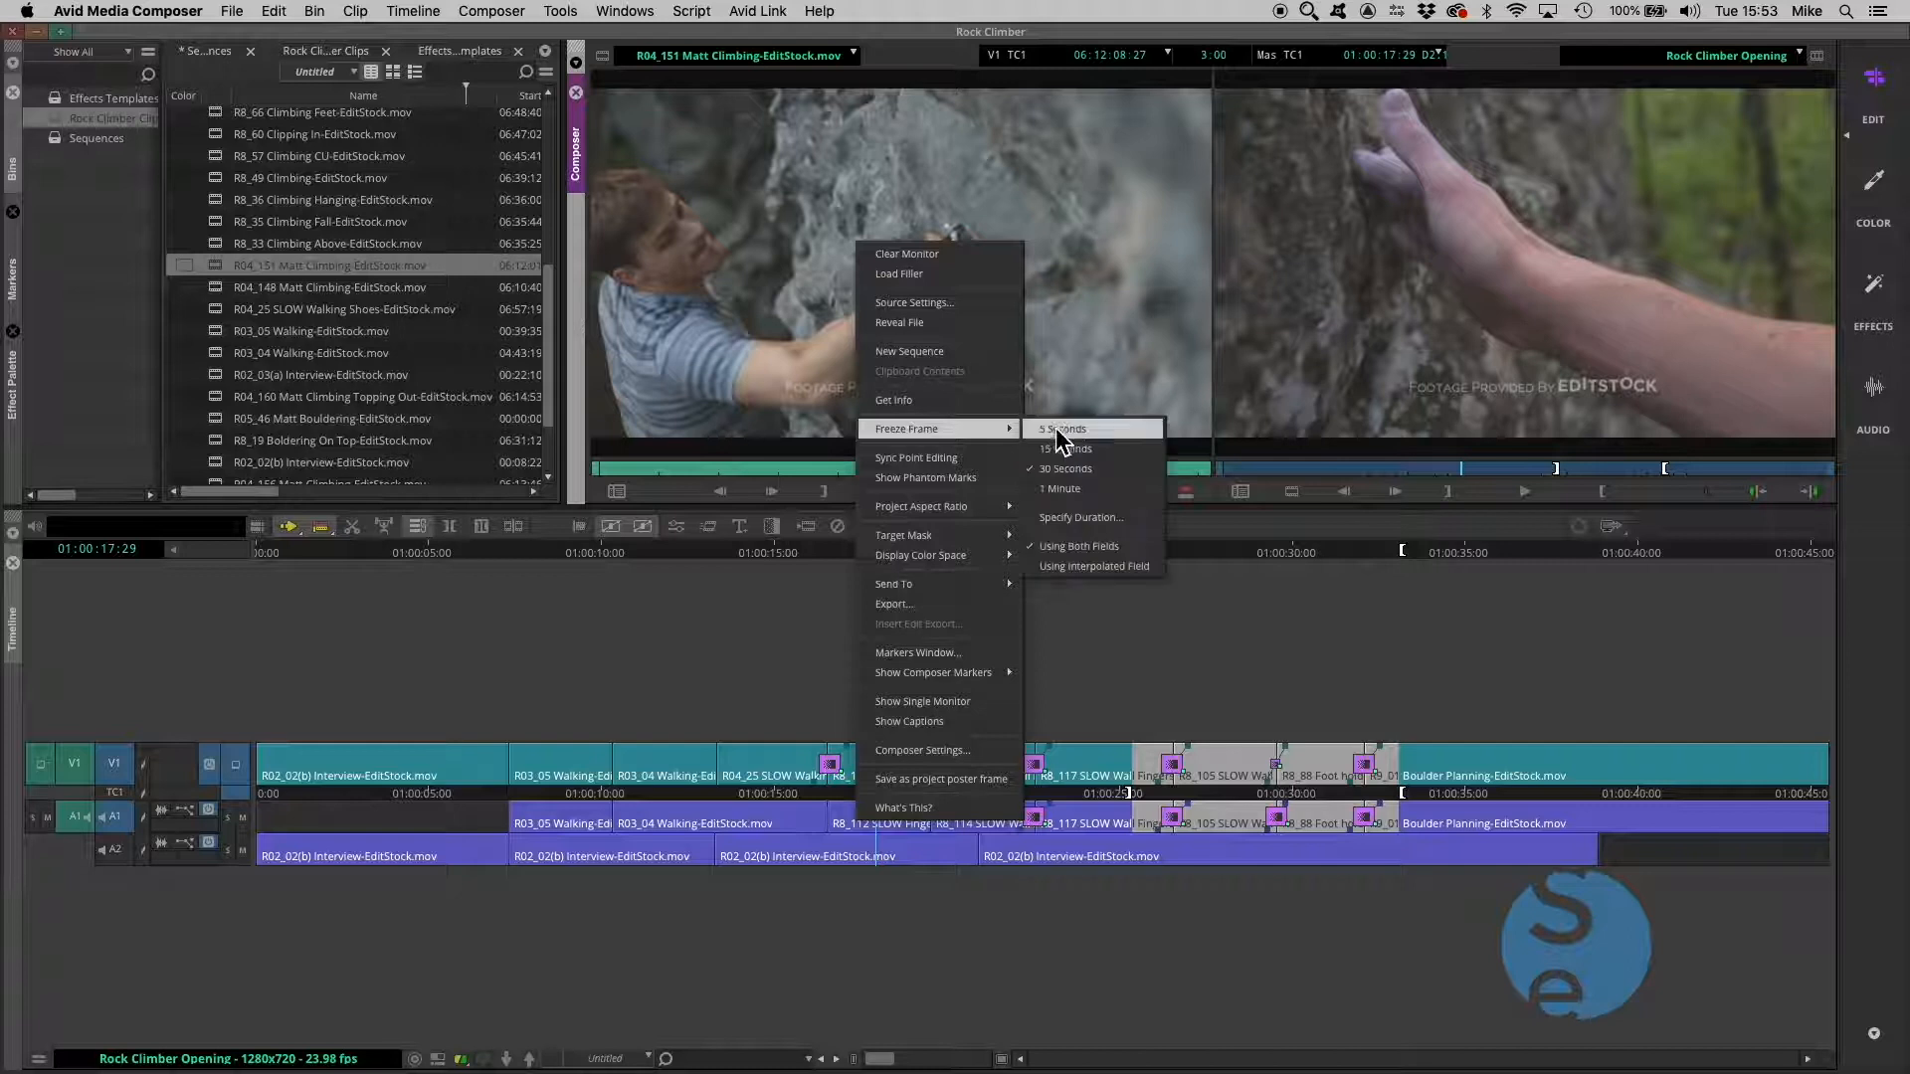
left_click(1057, 434)
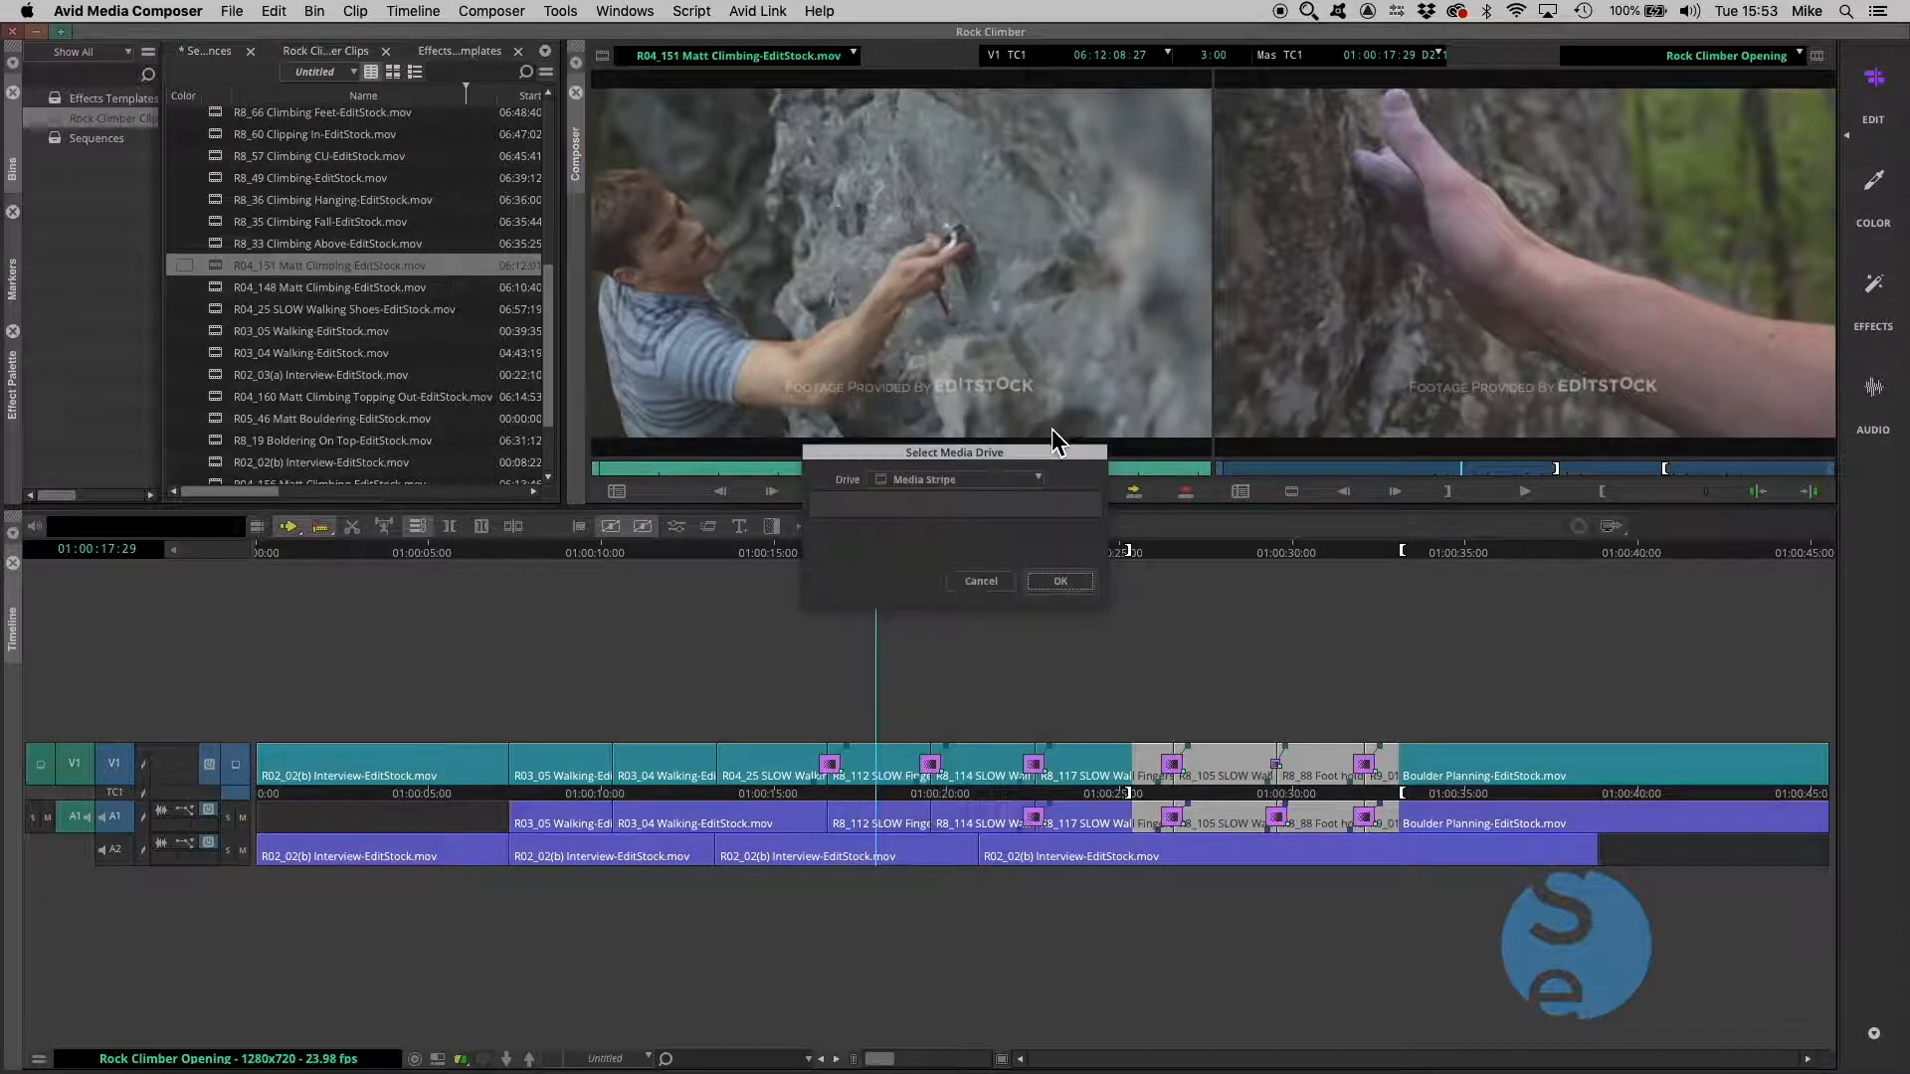
left_click_drag(879, 454, 775, 410)
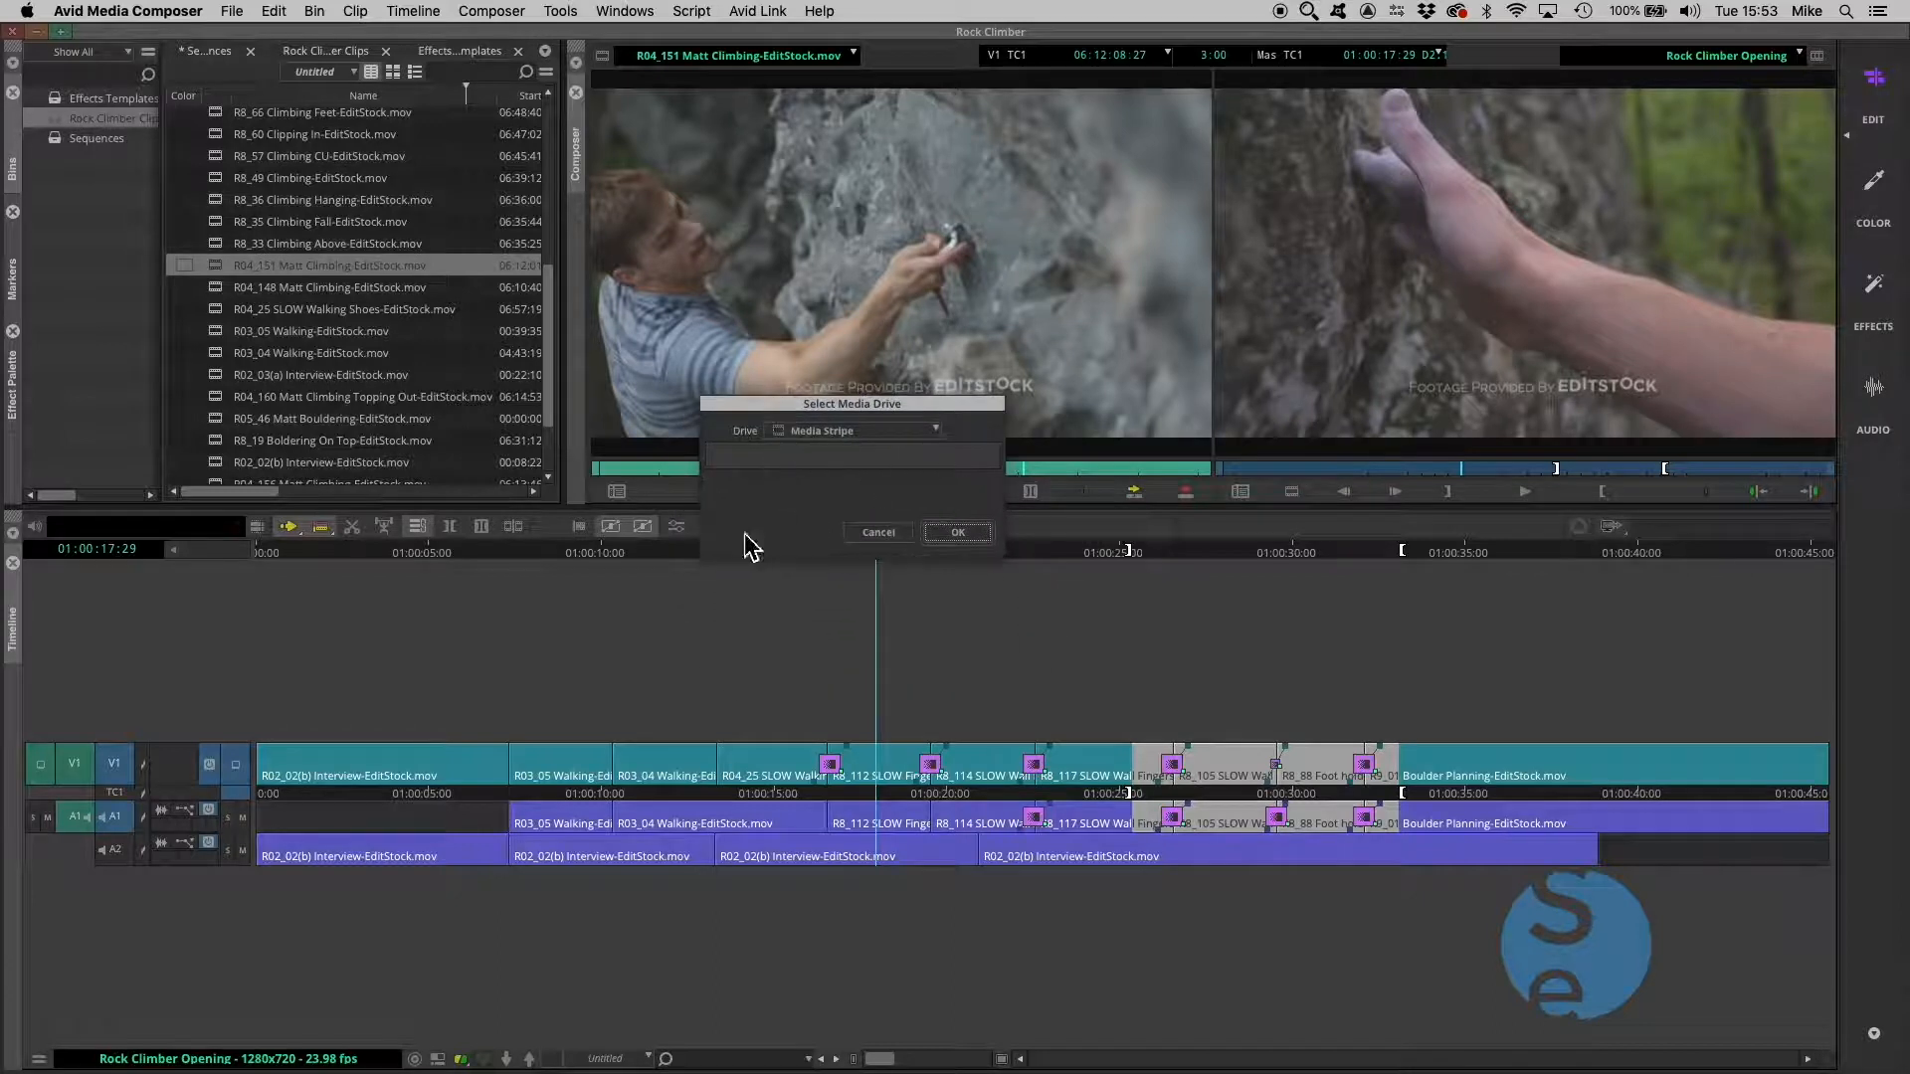
left_click(843, 430)
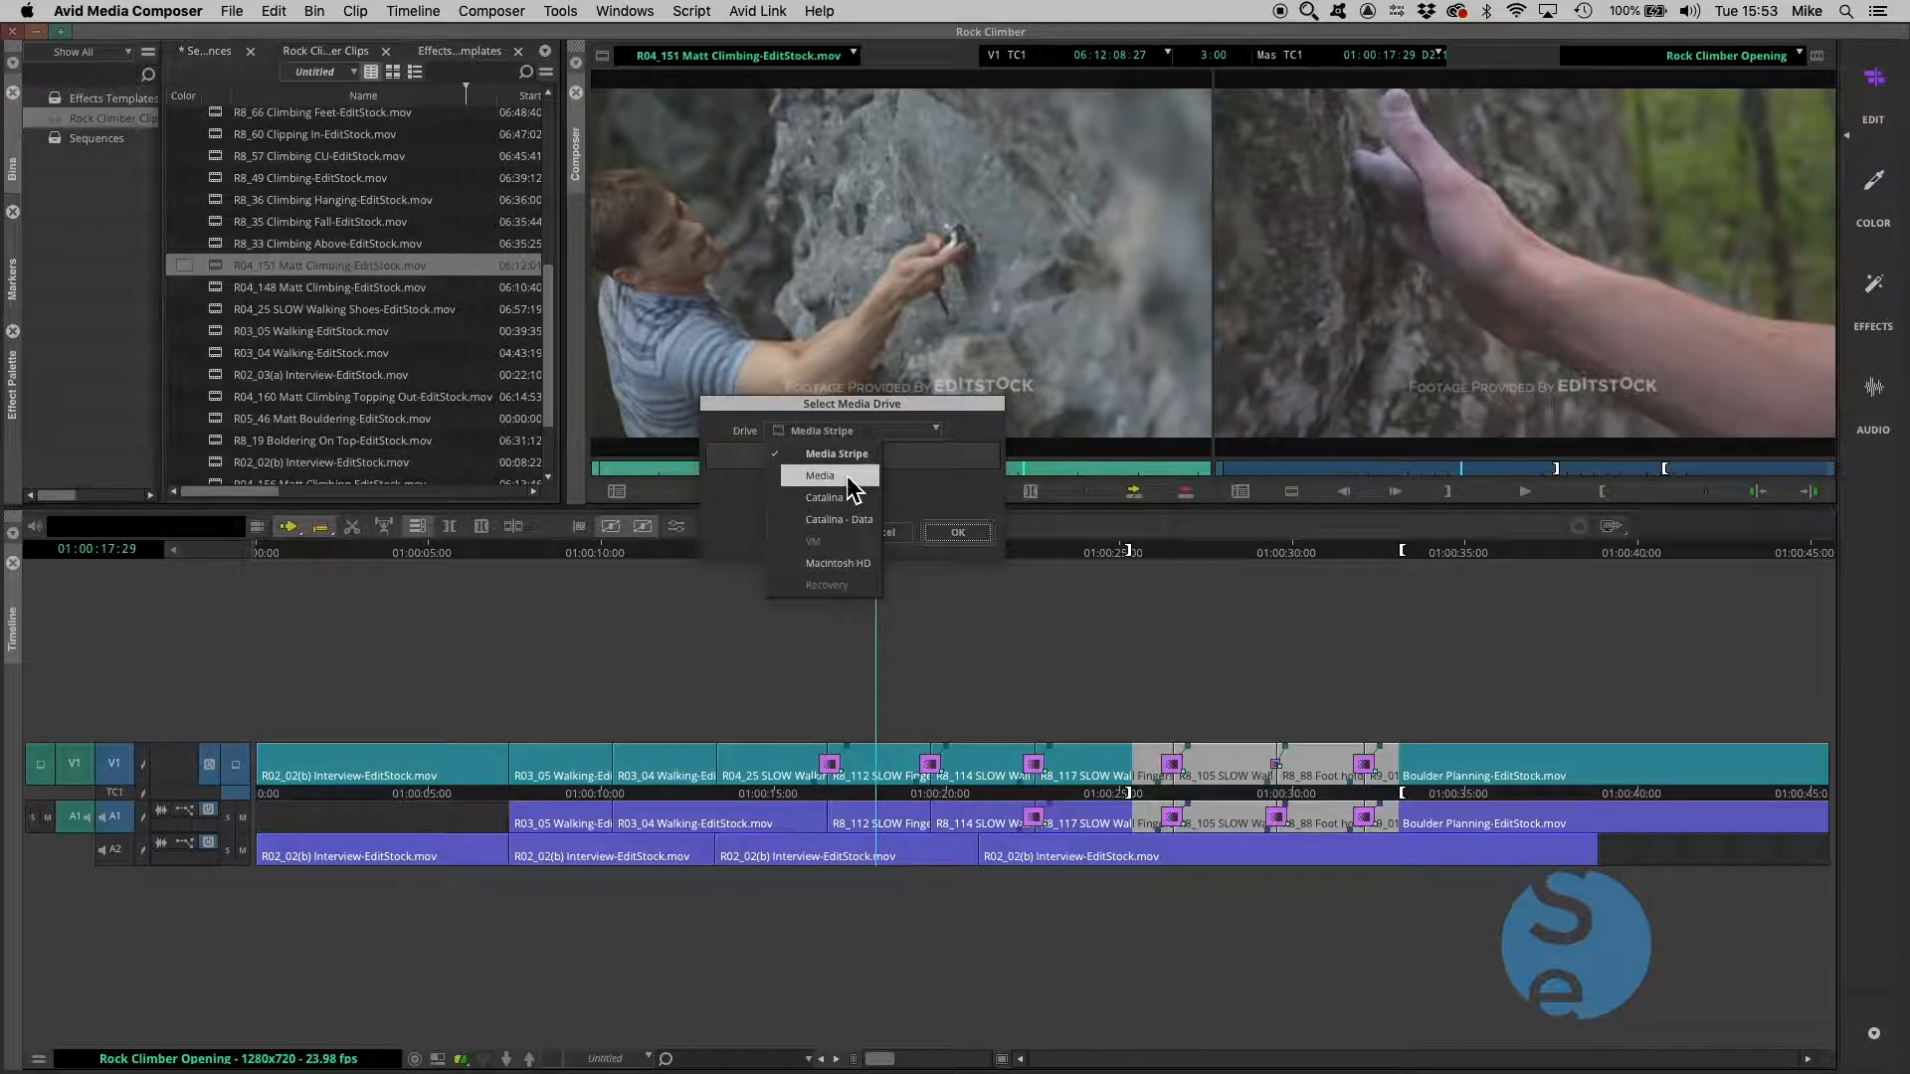
left_click(846, 477)
left_click(970, 533)
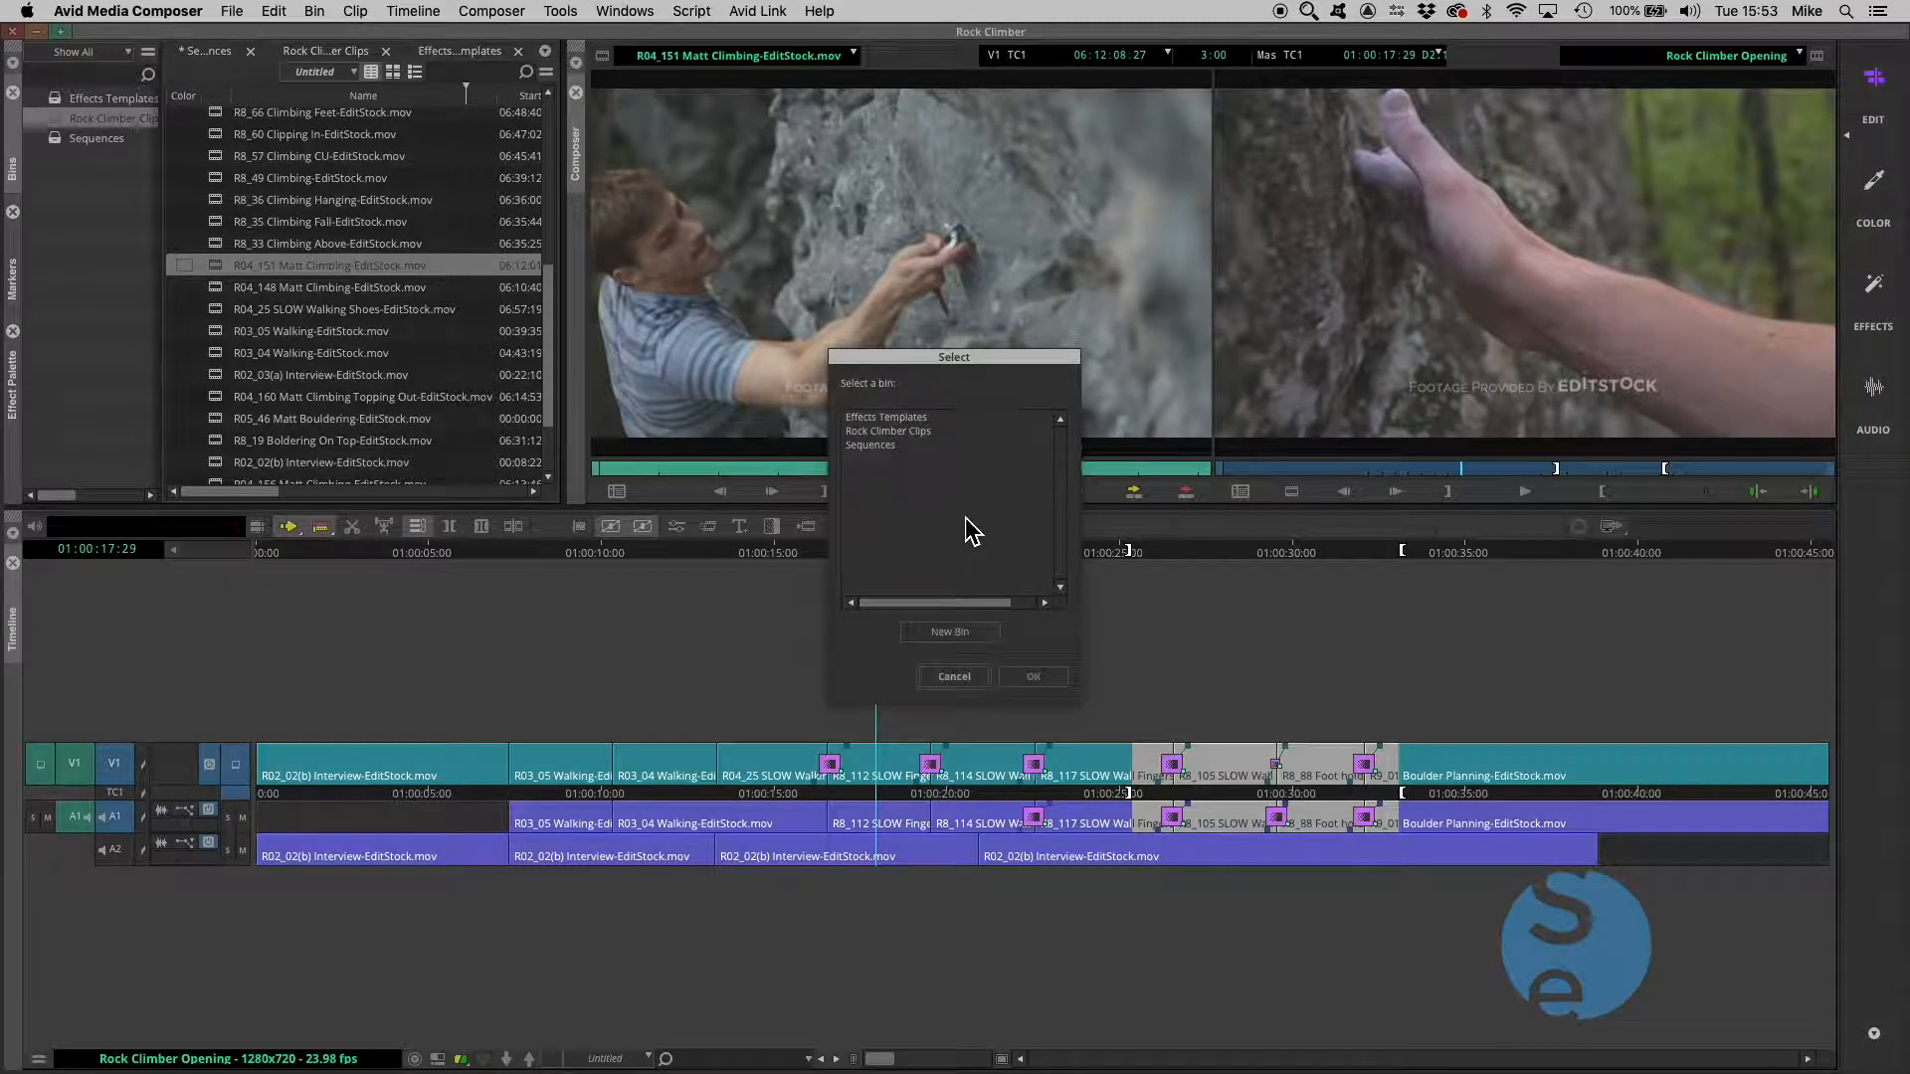
left_click(875, 418)
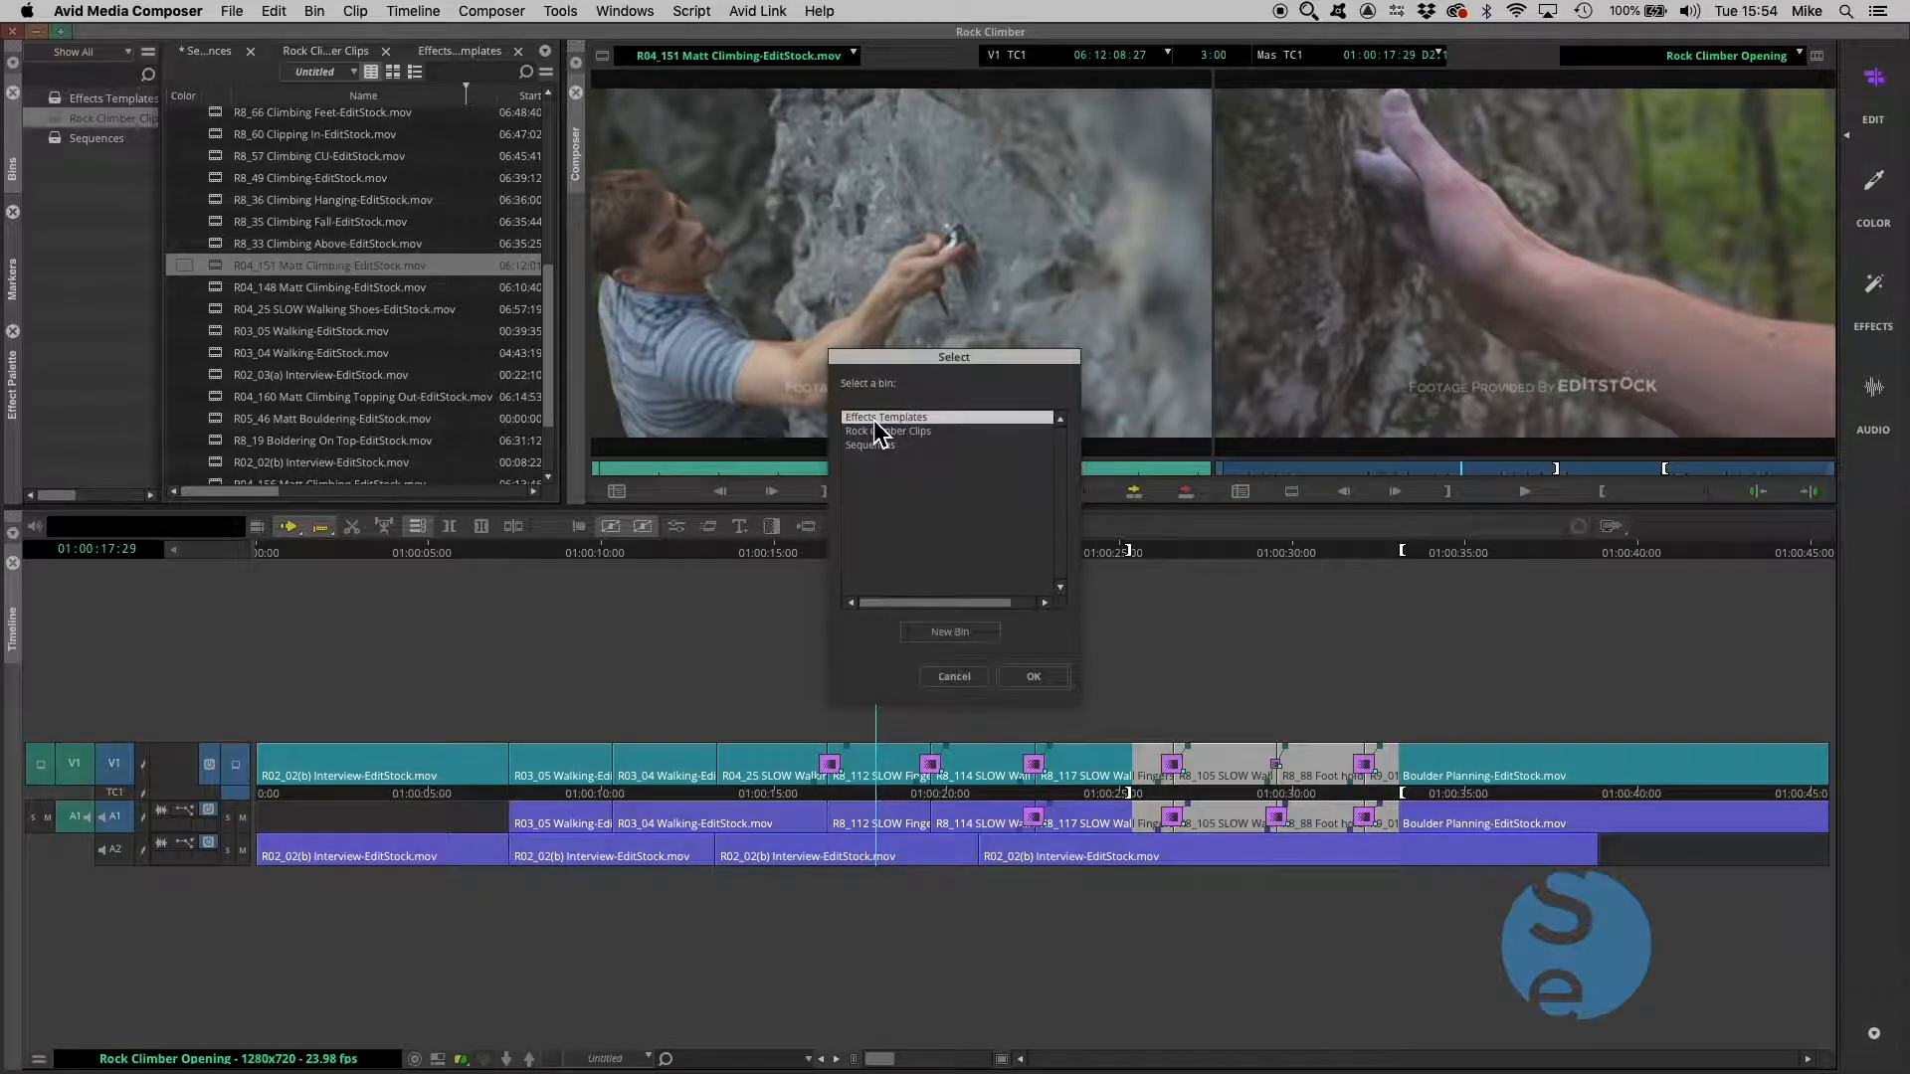
left_click(1035, 677)
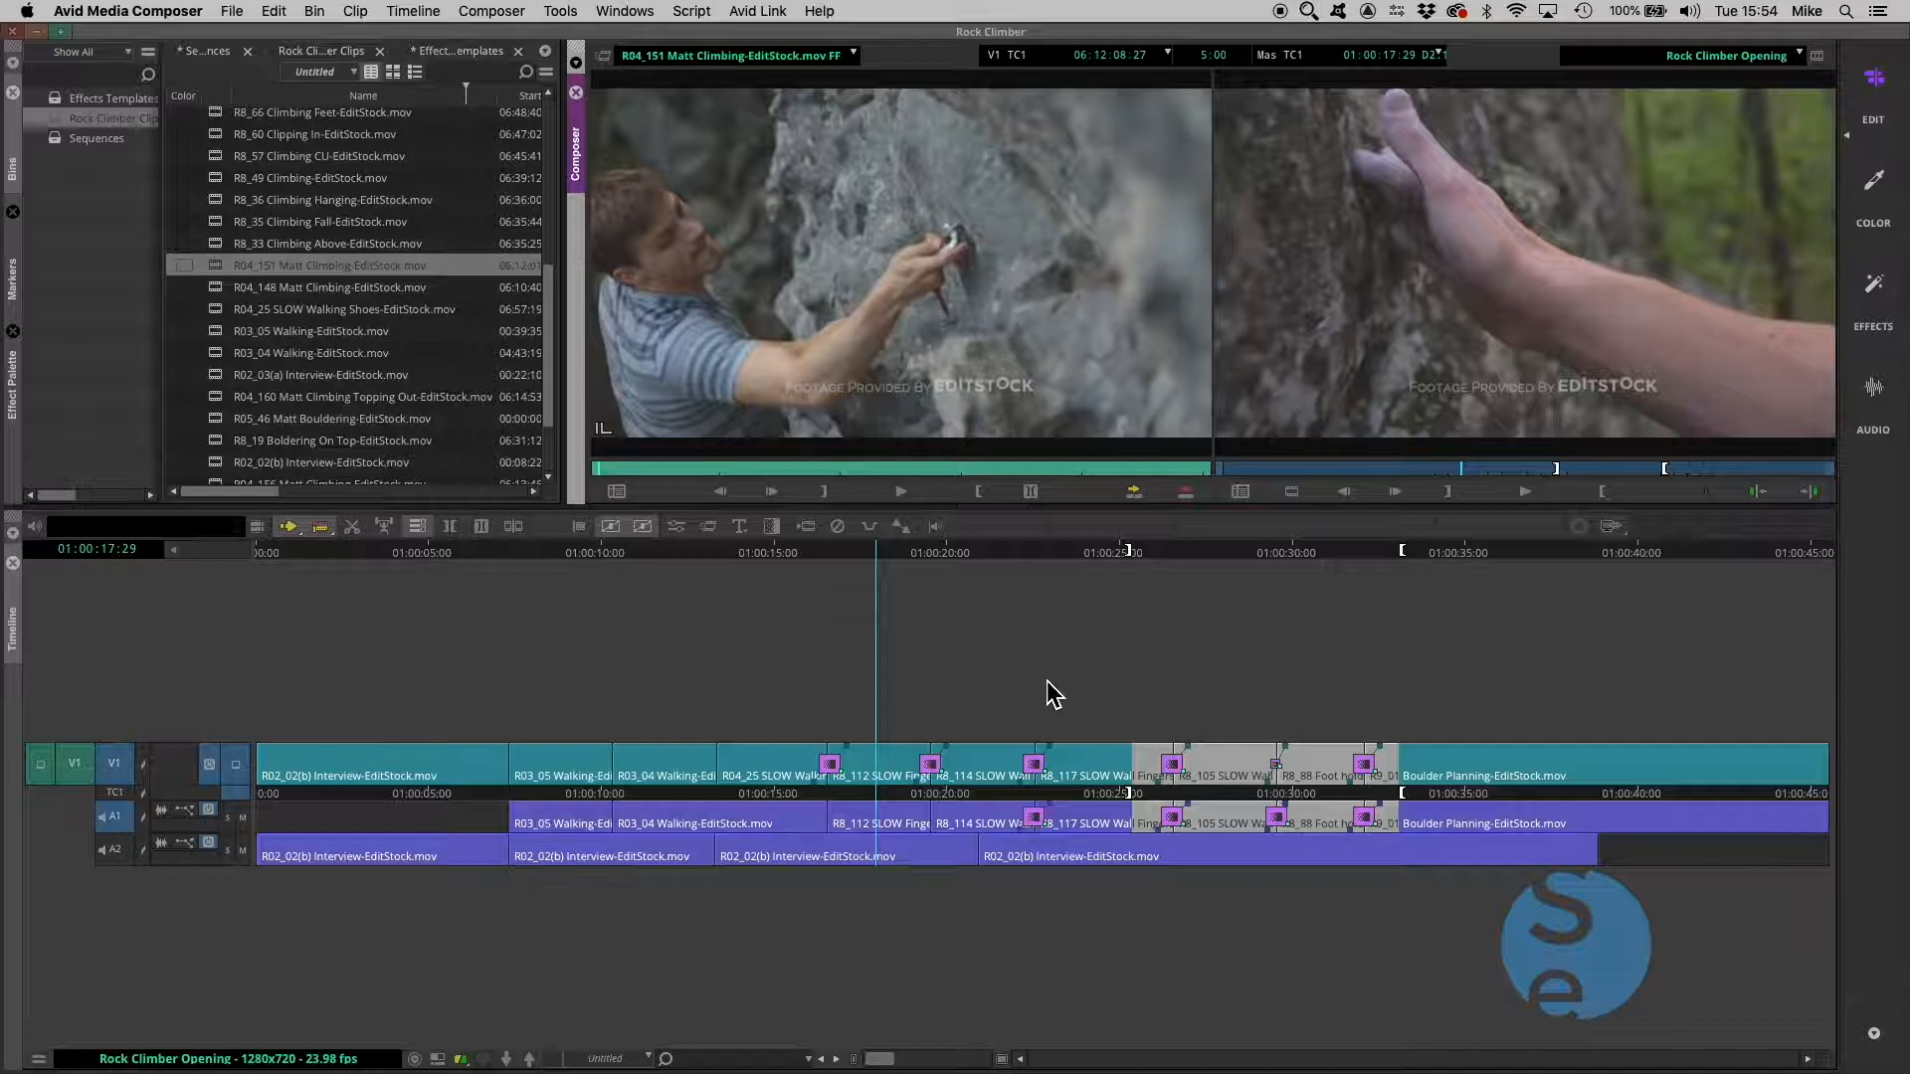
left_click(901, 492)
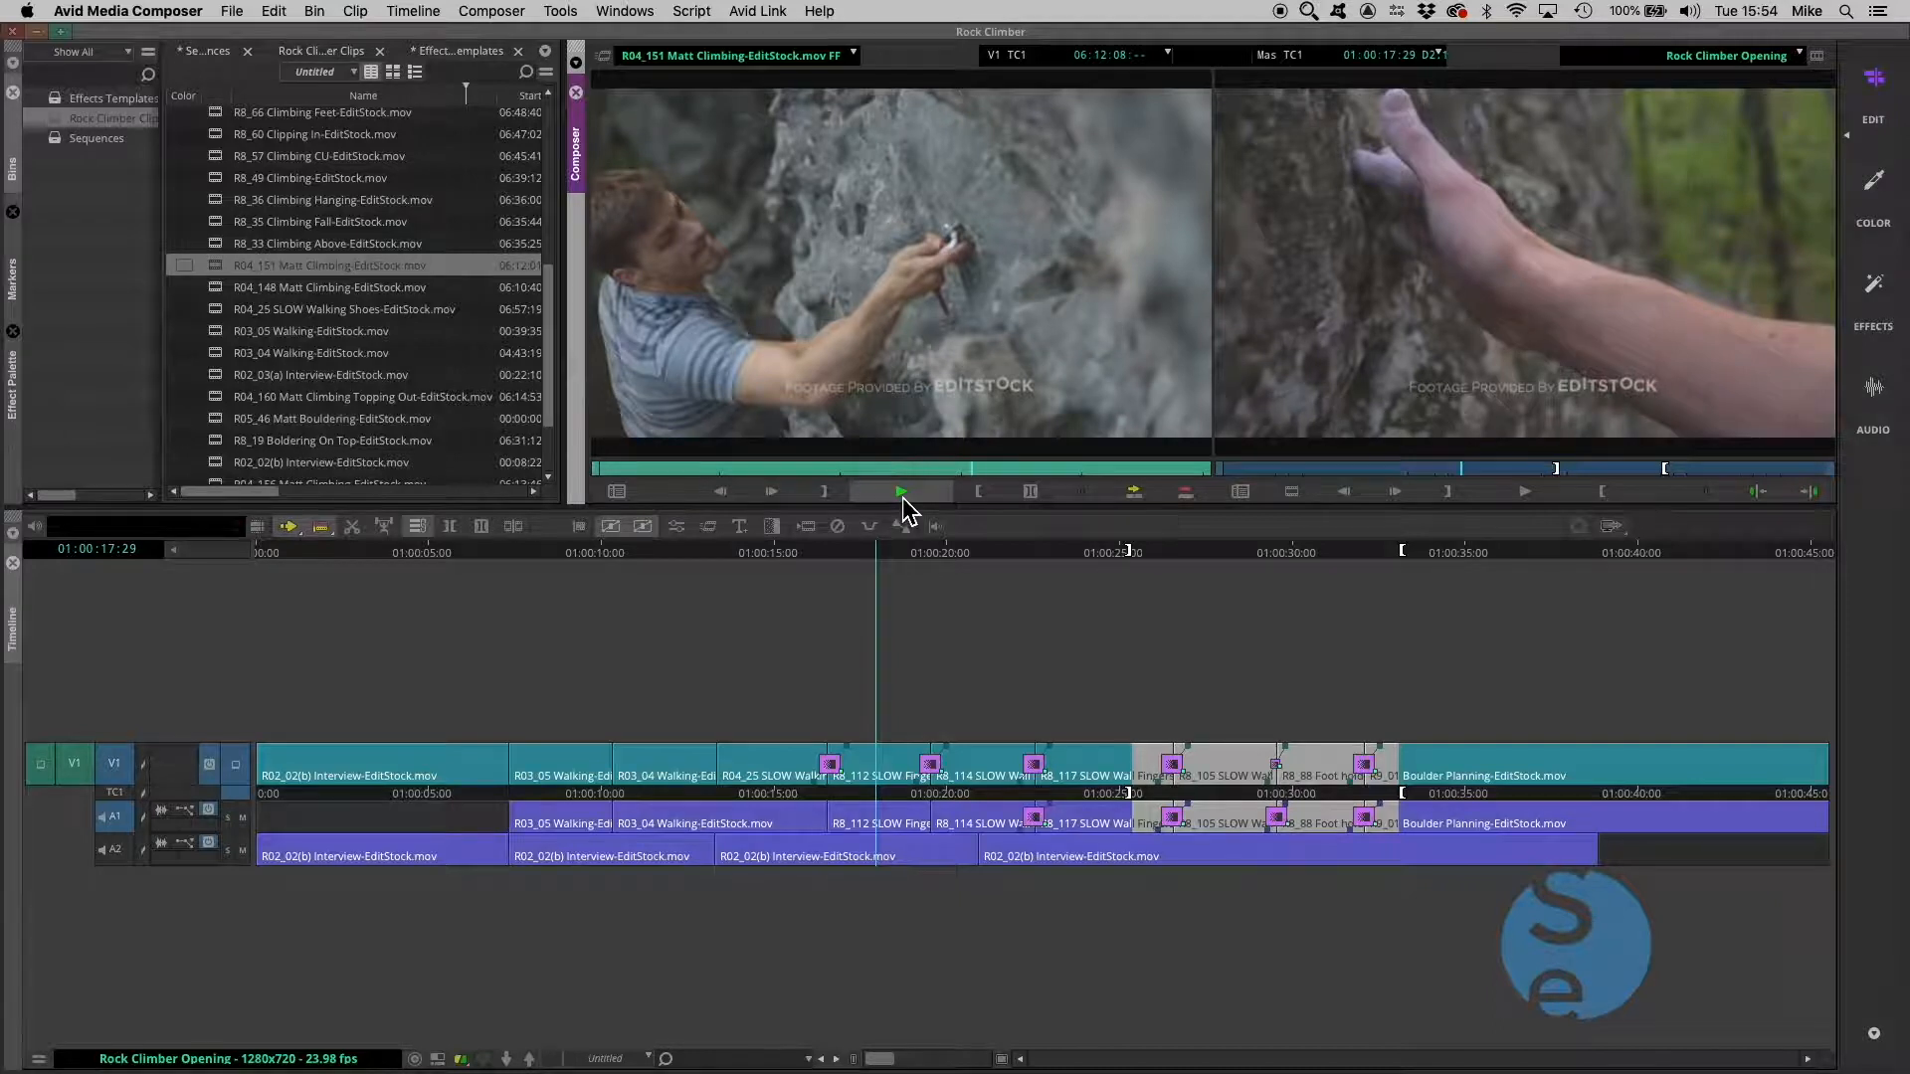
Play the climber freeze frame in the source monitor, then scrub it back near its start
left_click(901, 492)
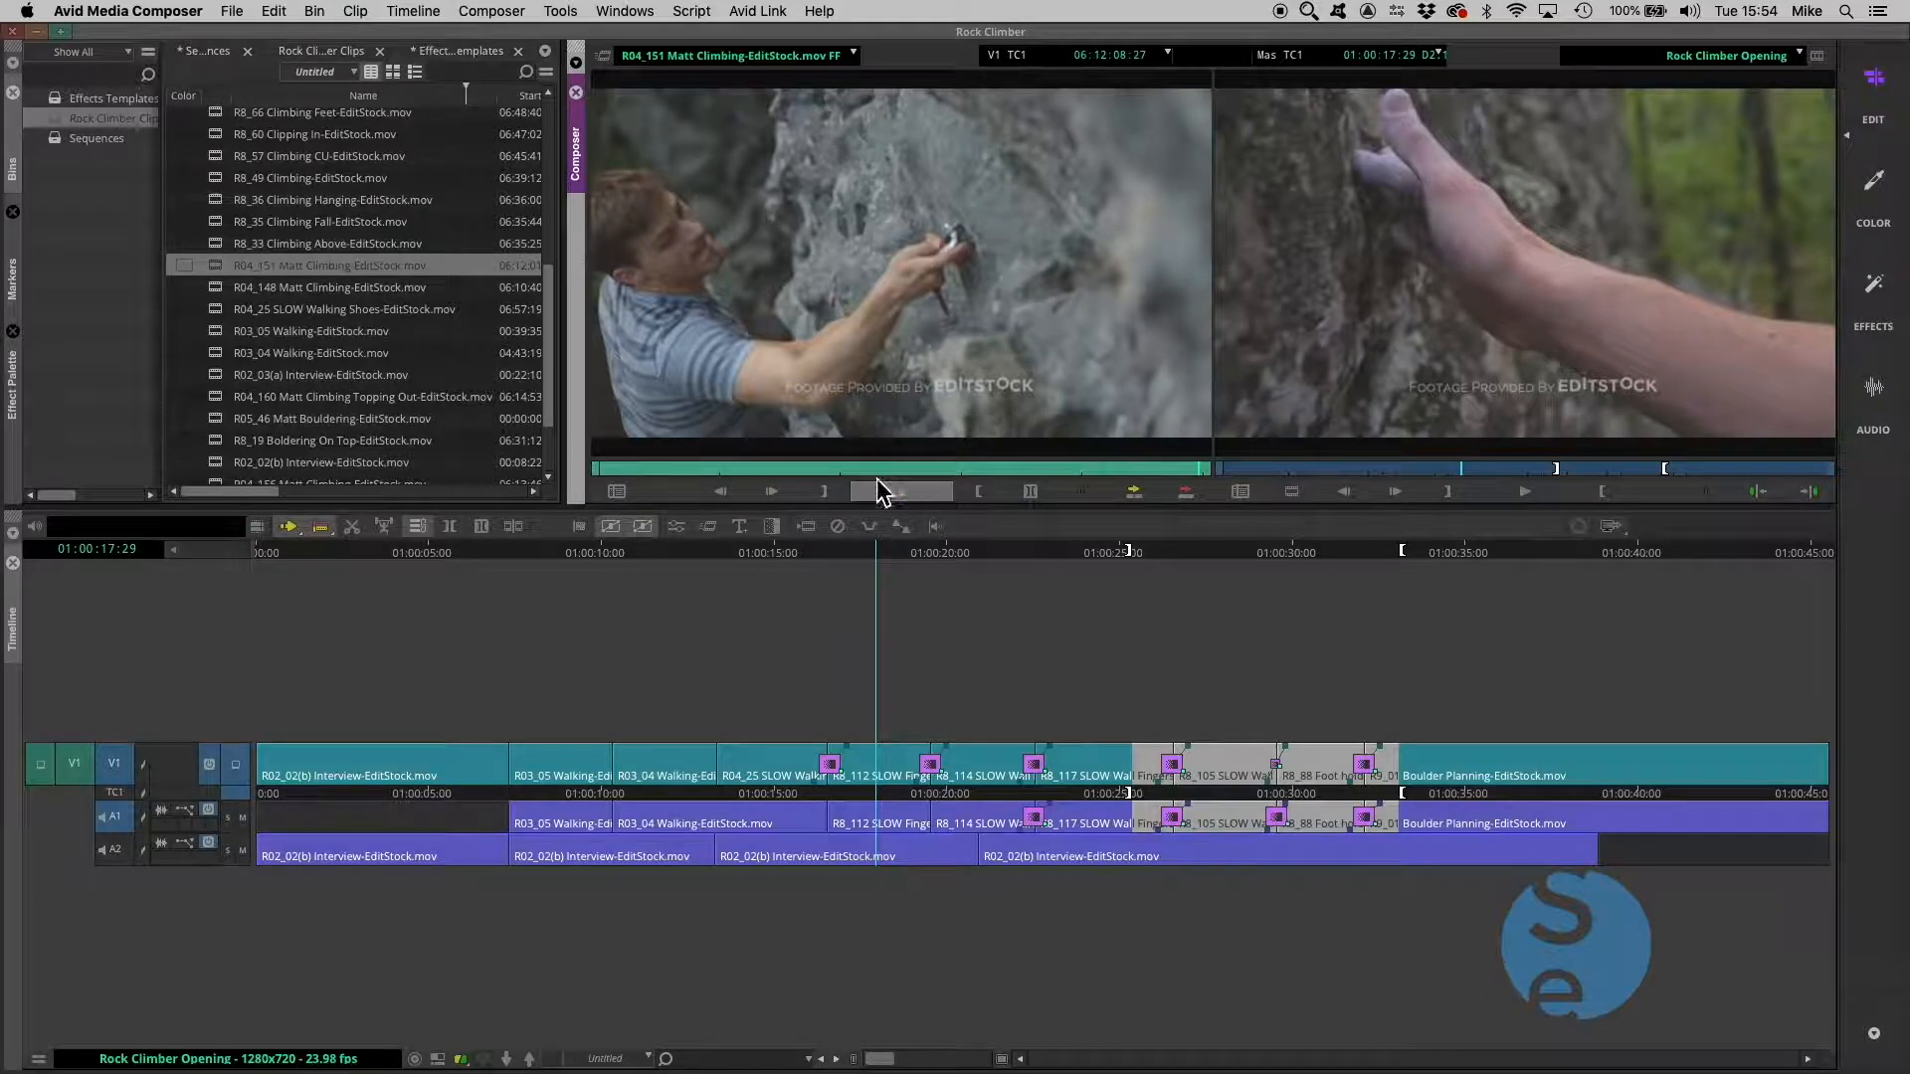
left_click_drag(597, 455, 595, 455)
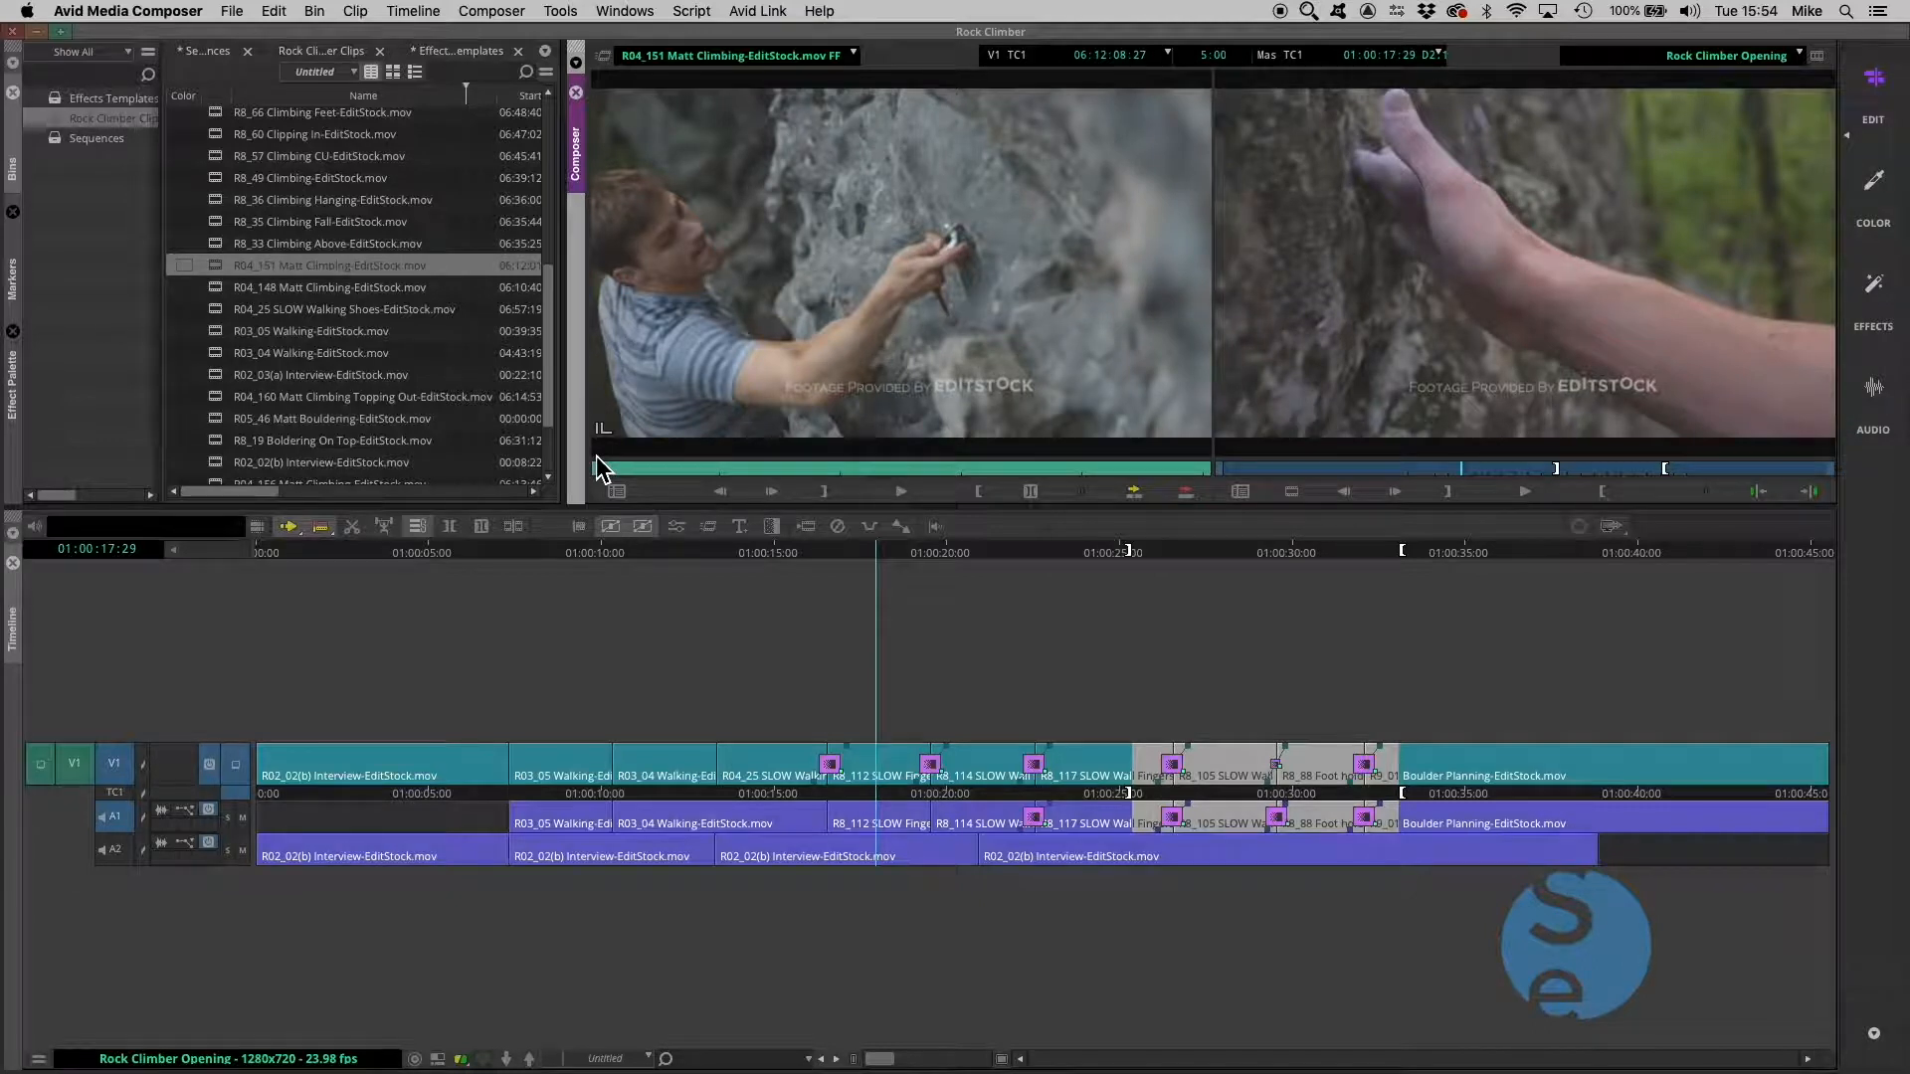
left_click_drag(596, 458, 634, 467)
Park the sequence at 01:00:45:04, near the end of the last Boulder Planning clip
left_click_drag(1757, 553, 1657, 554)
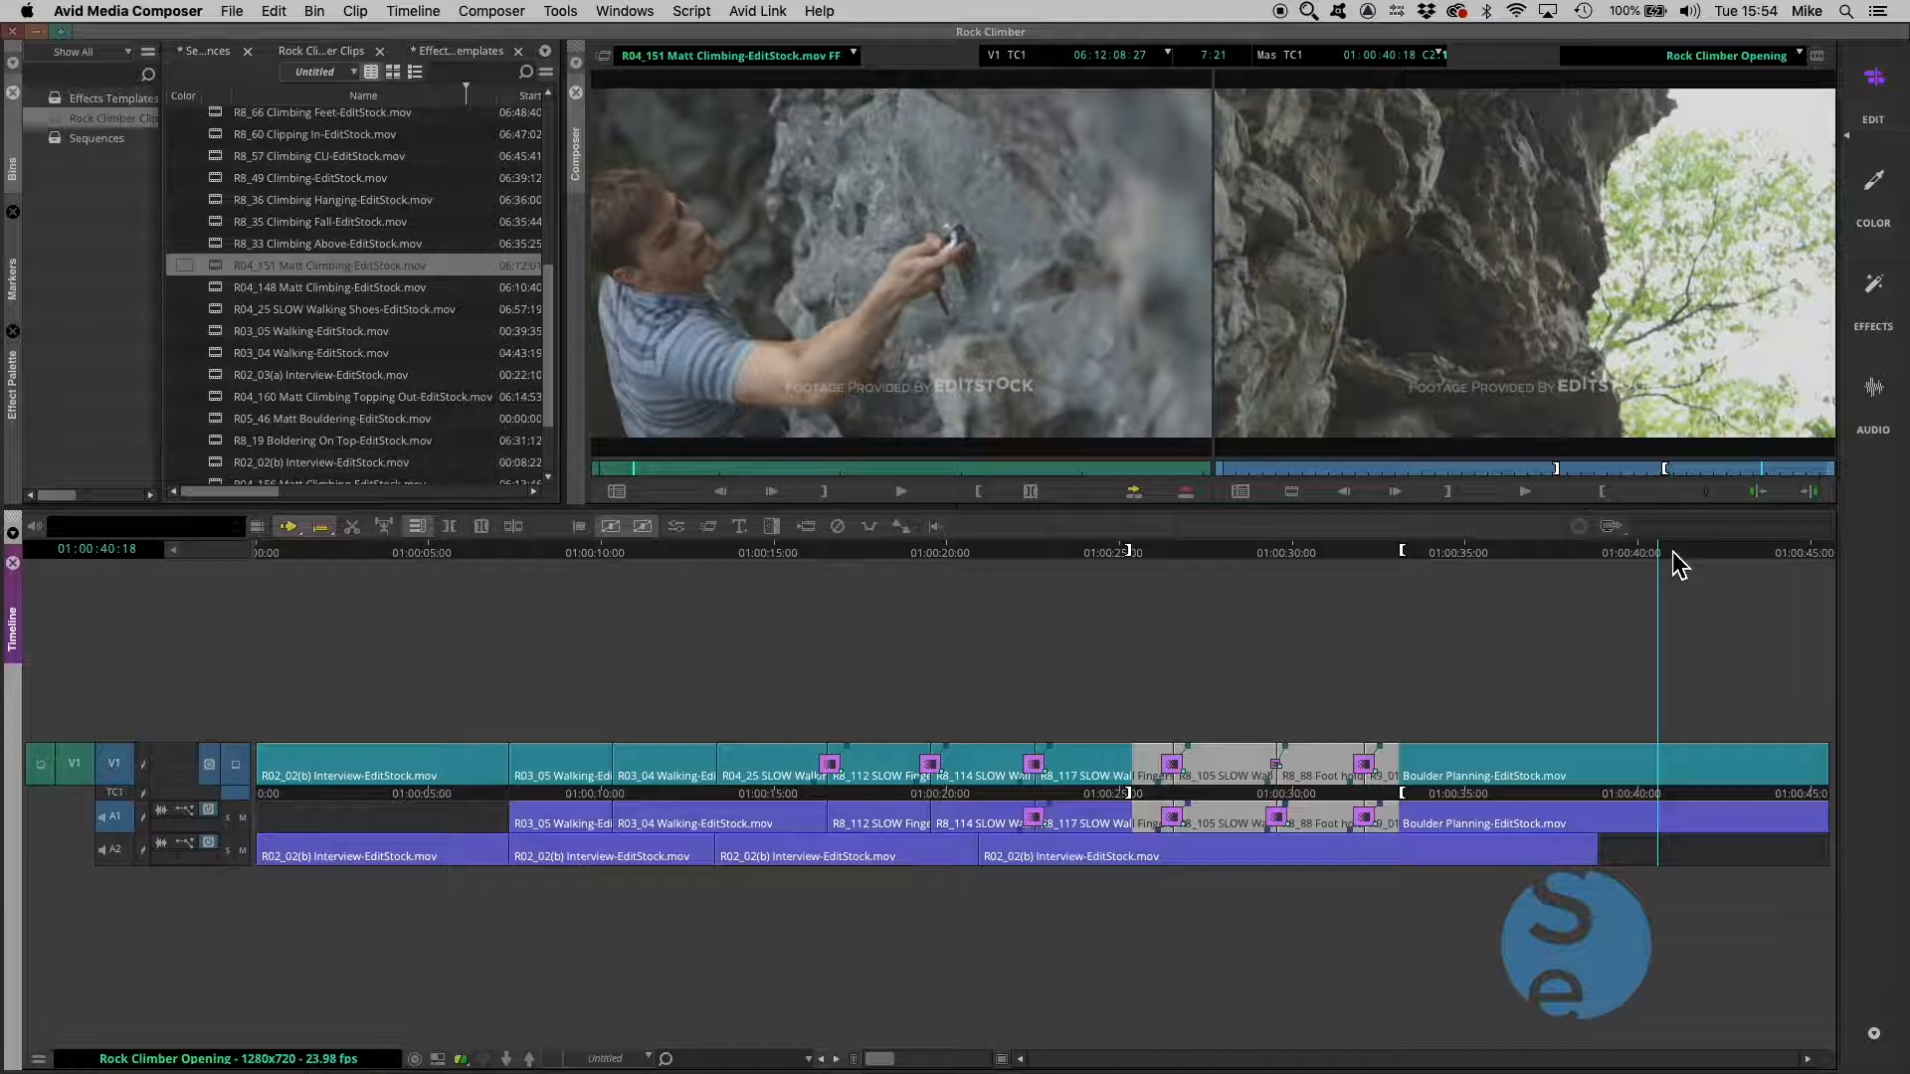
left_click_drag(1675, 557, 1735, 562)
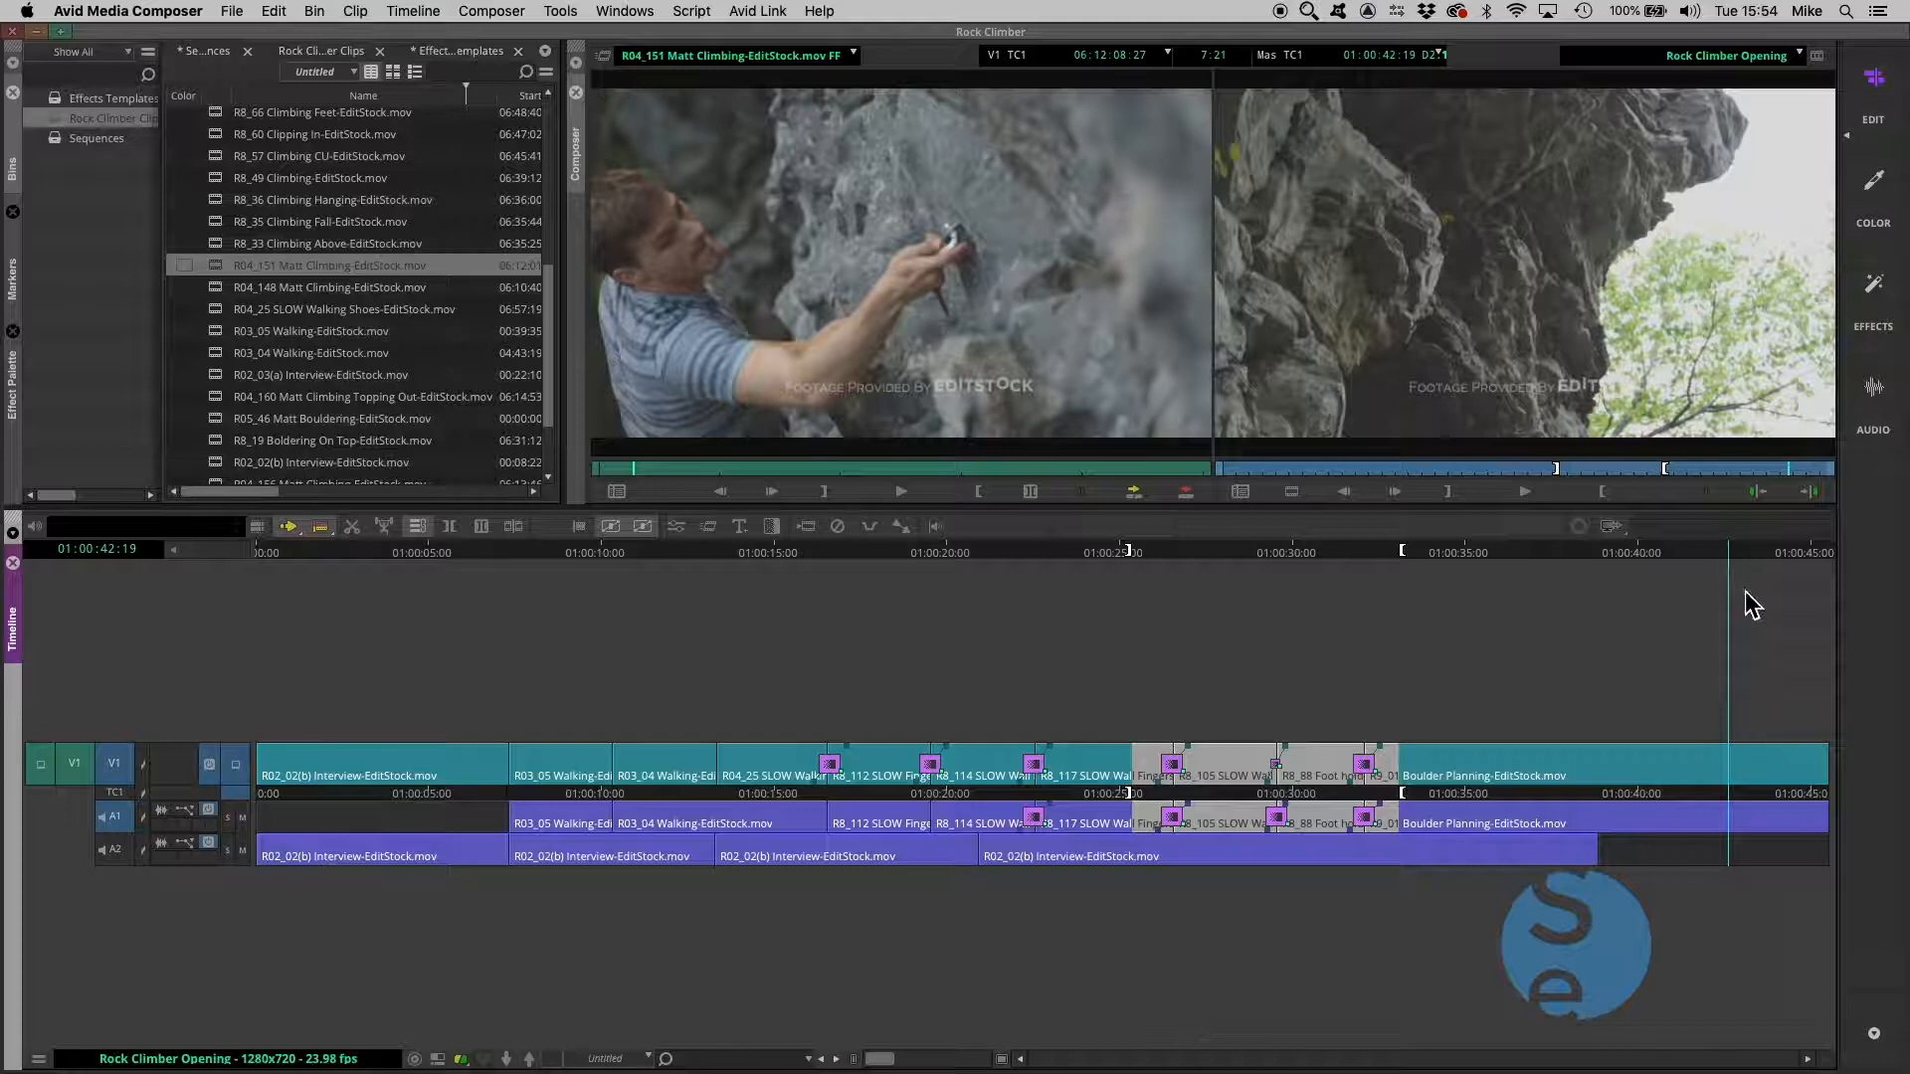
left_click_drag(1754, 555, 1822, 585)
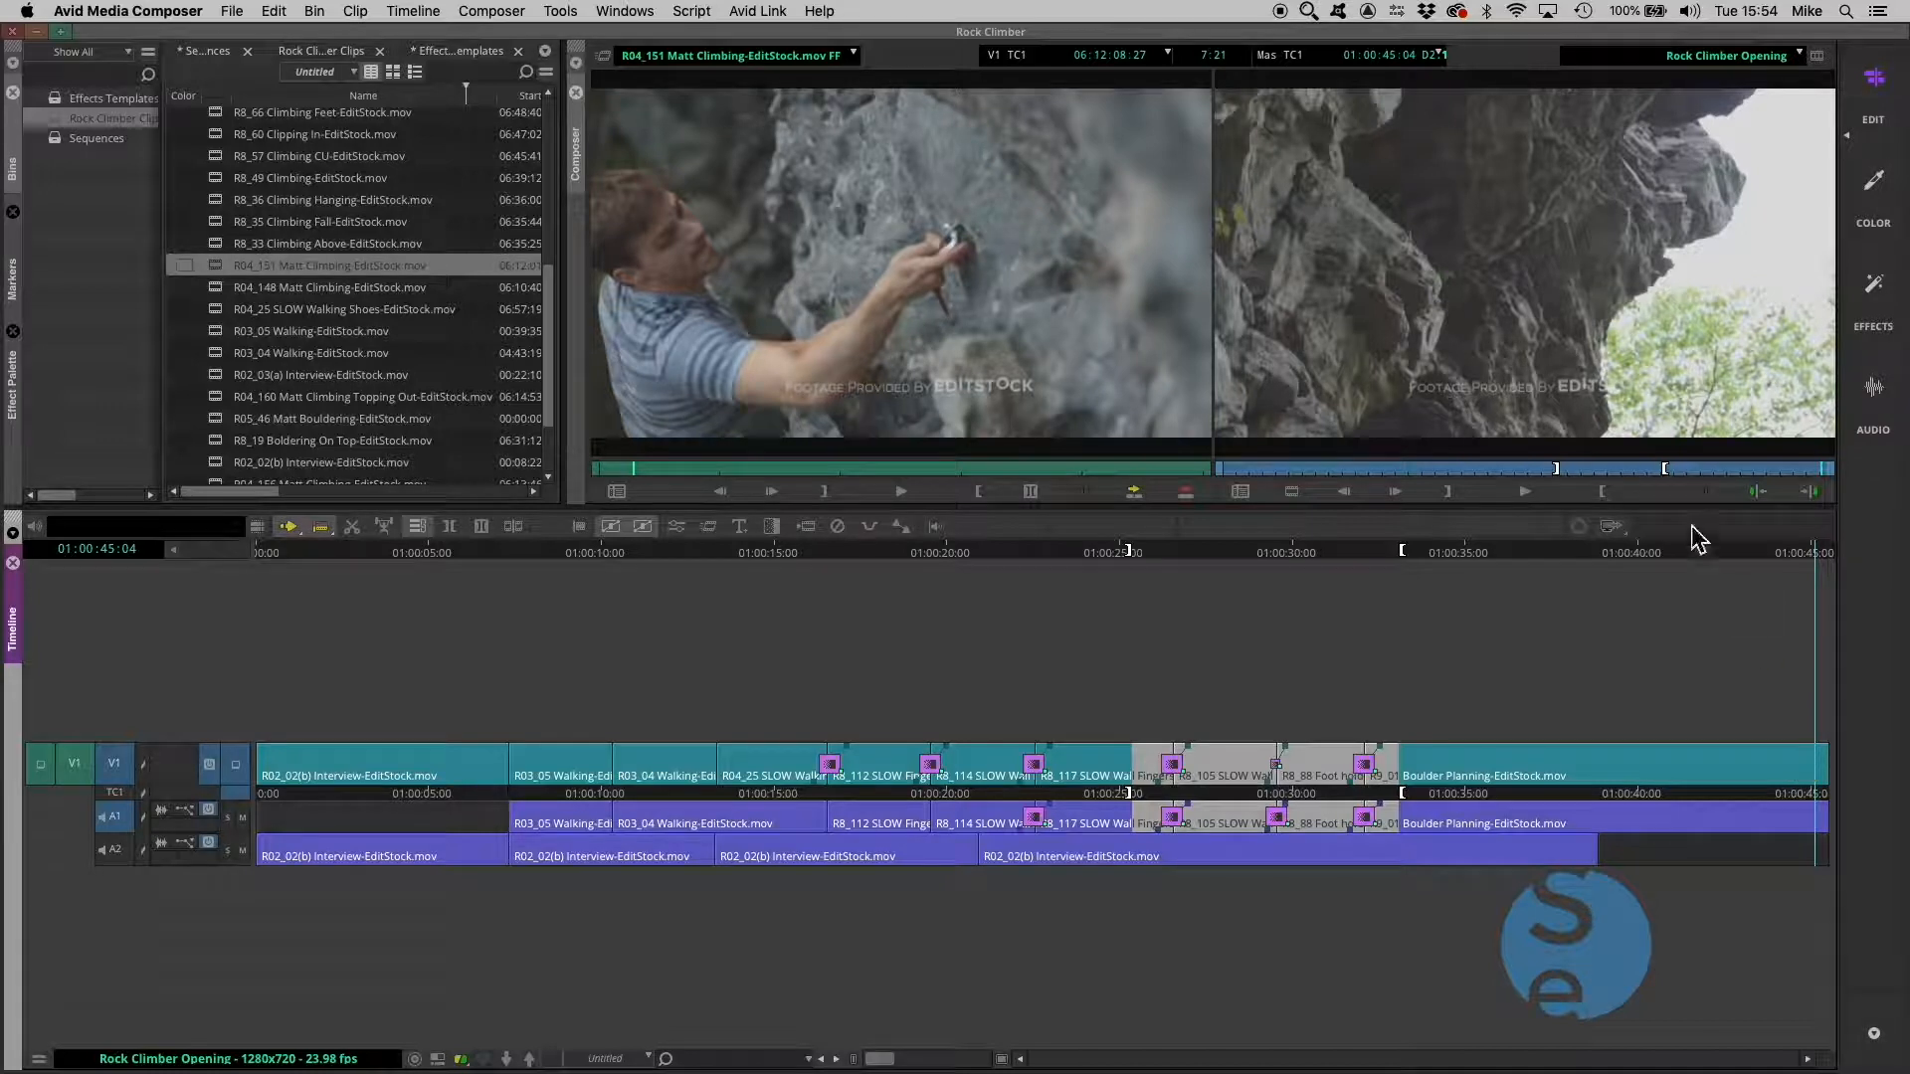
Check which commands are offered for the sequence frame in the record monitor, then dismiss them
right_click(1557, 281)
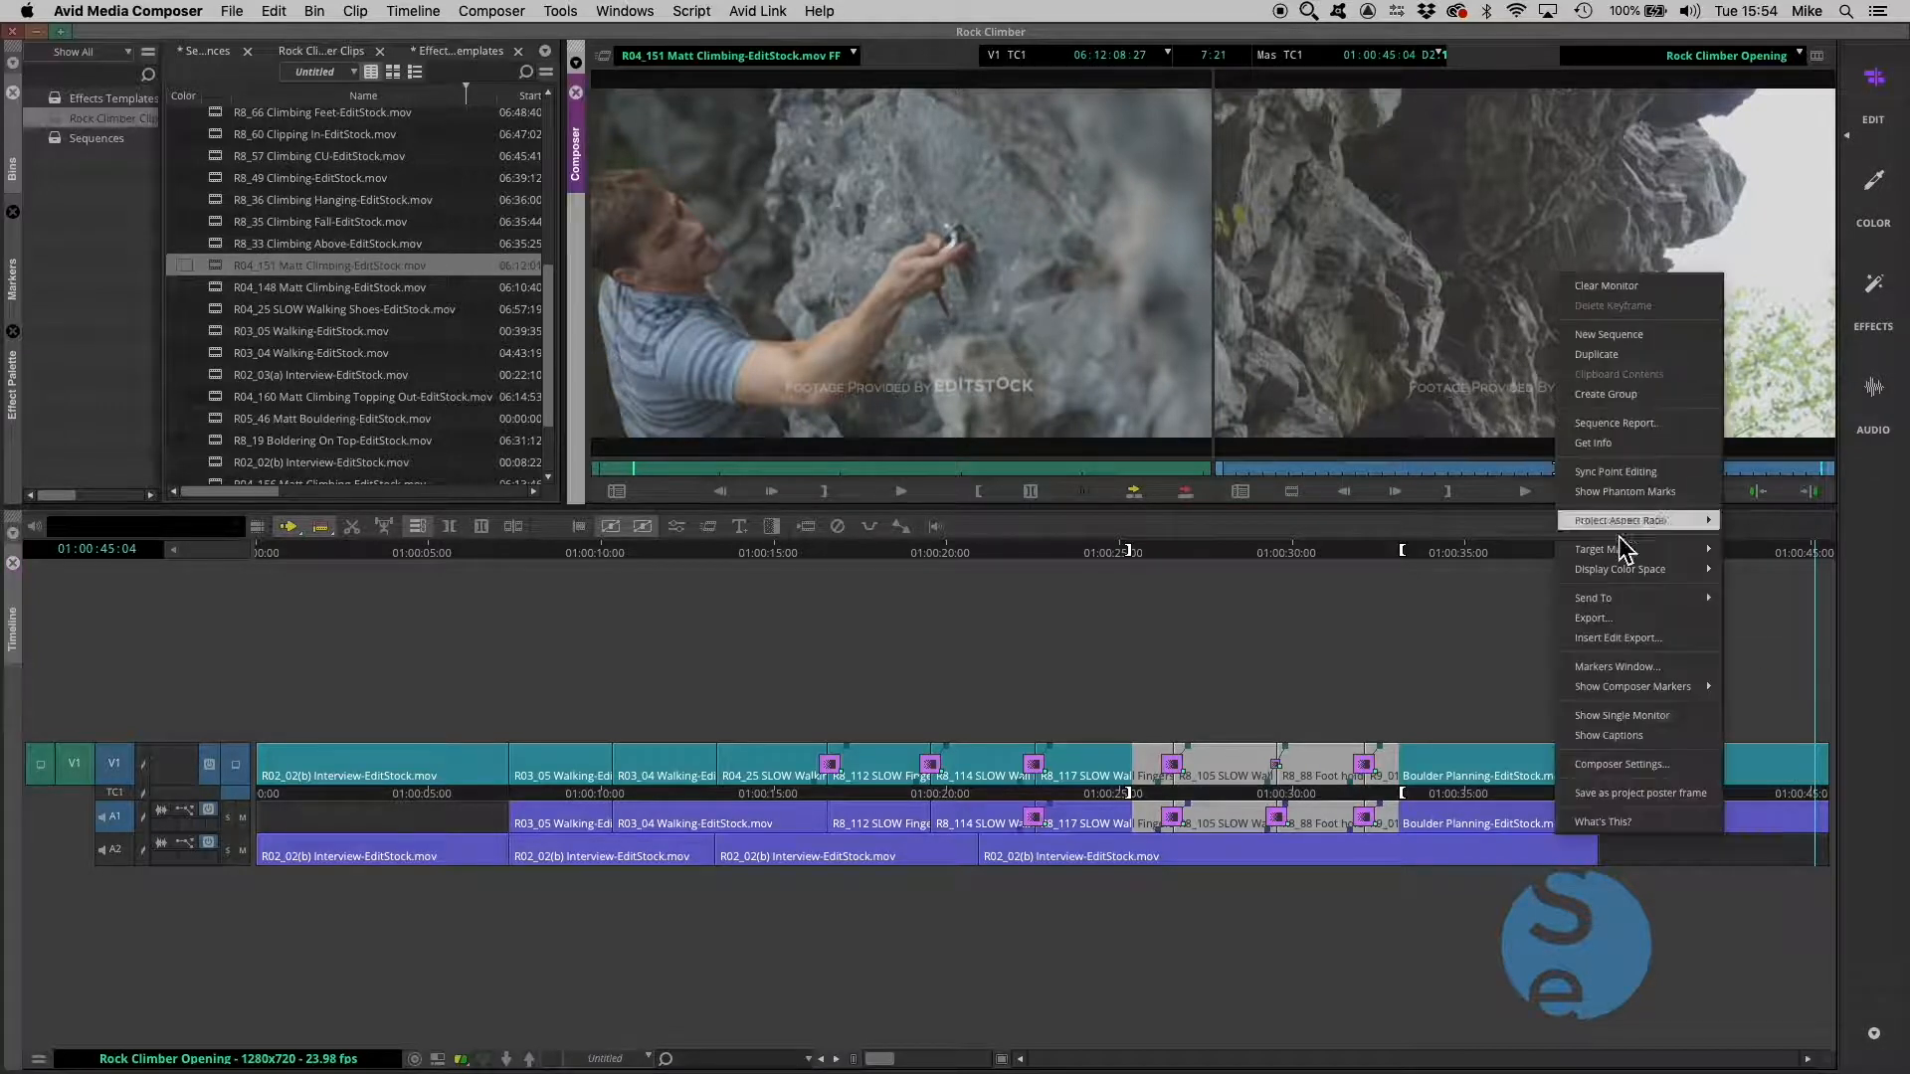
mouse_move(1619, 578)
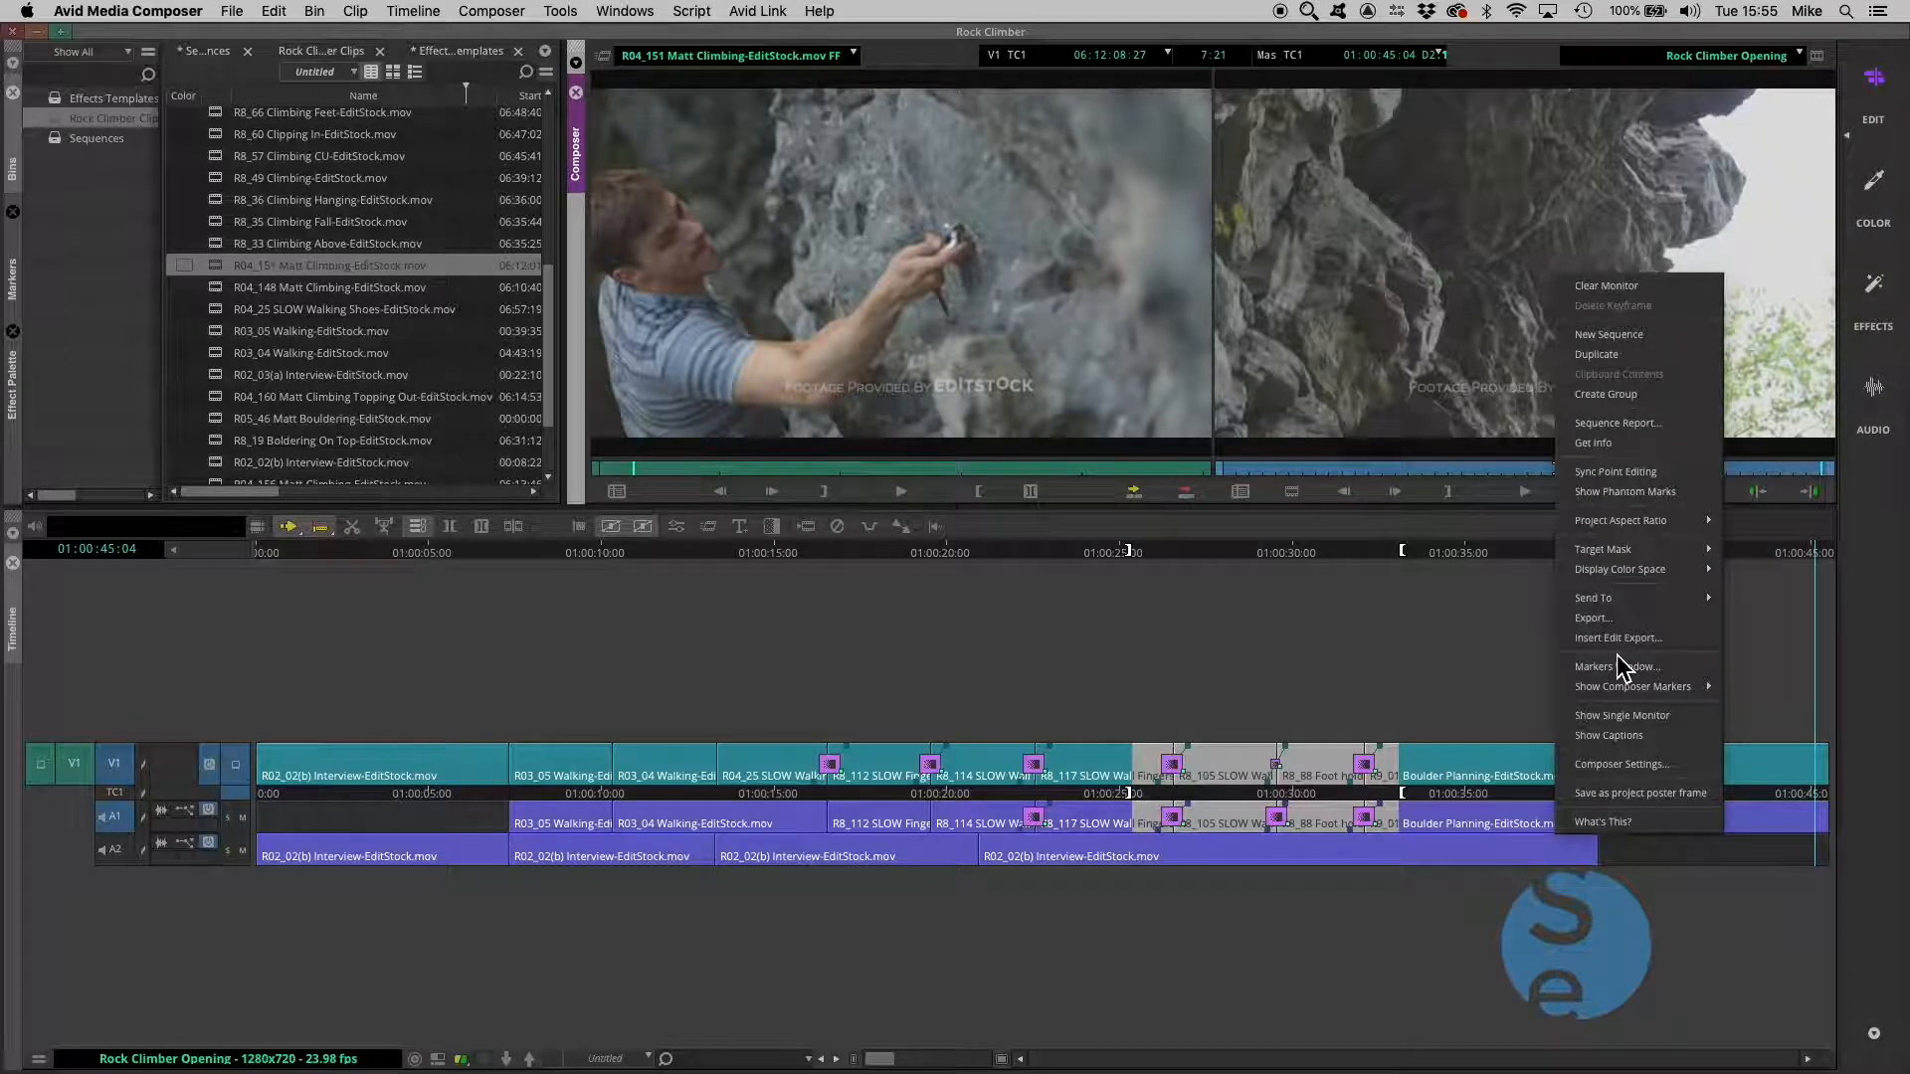
left_click(1397, 634)
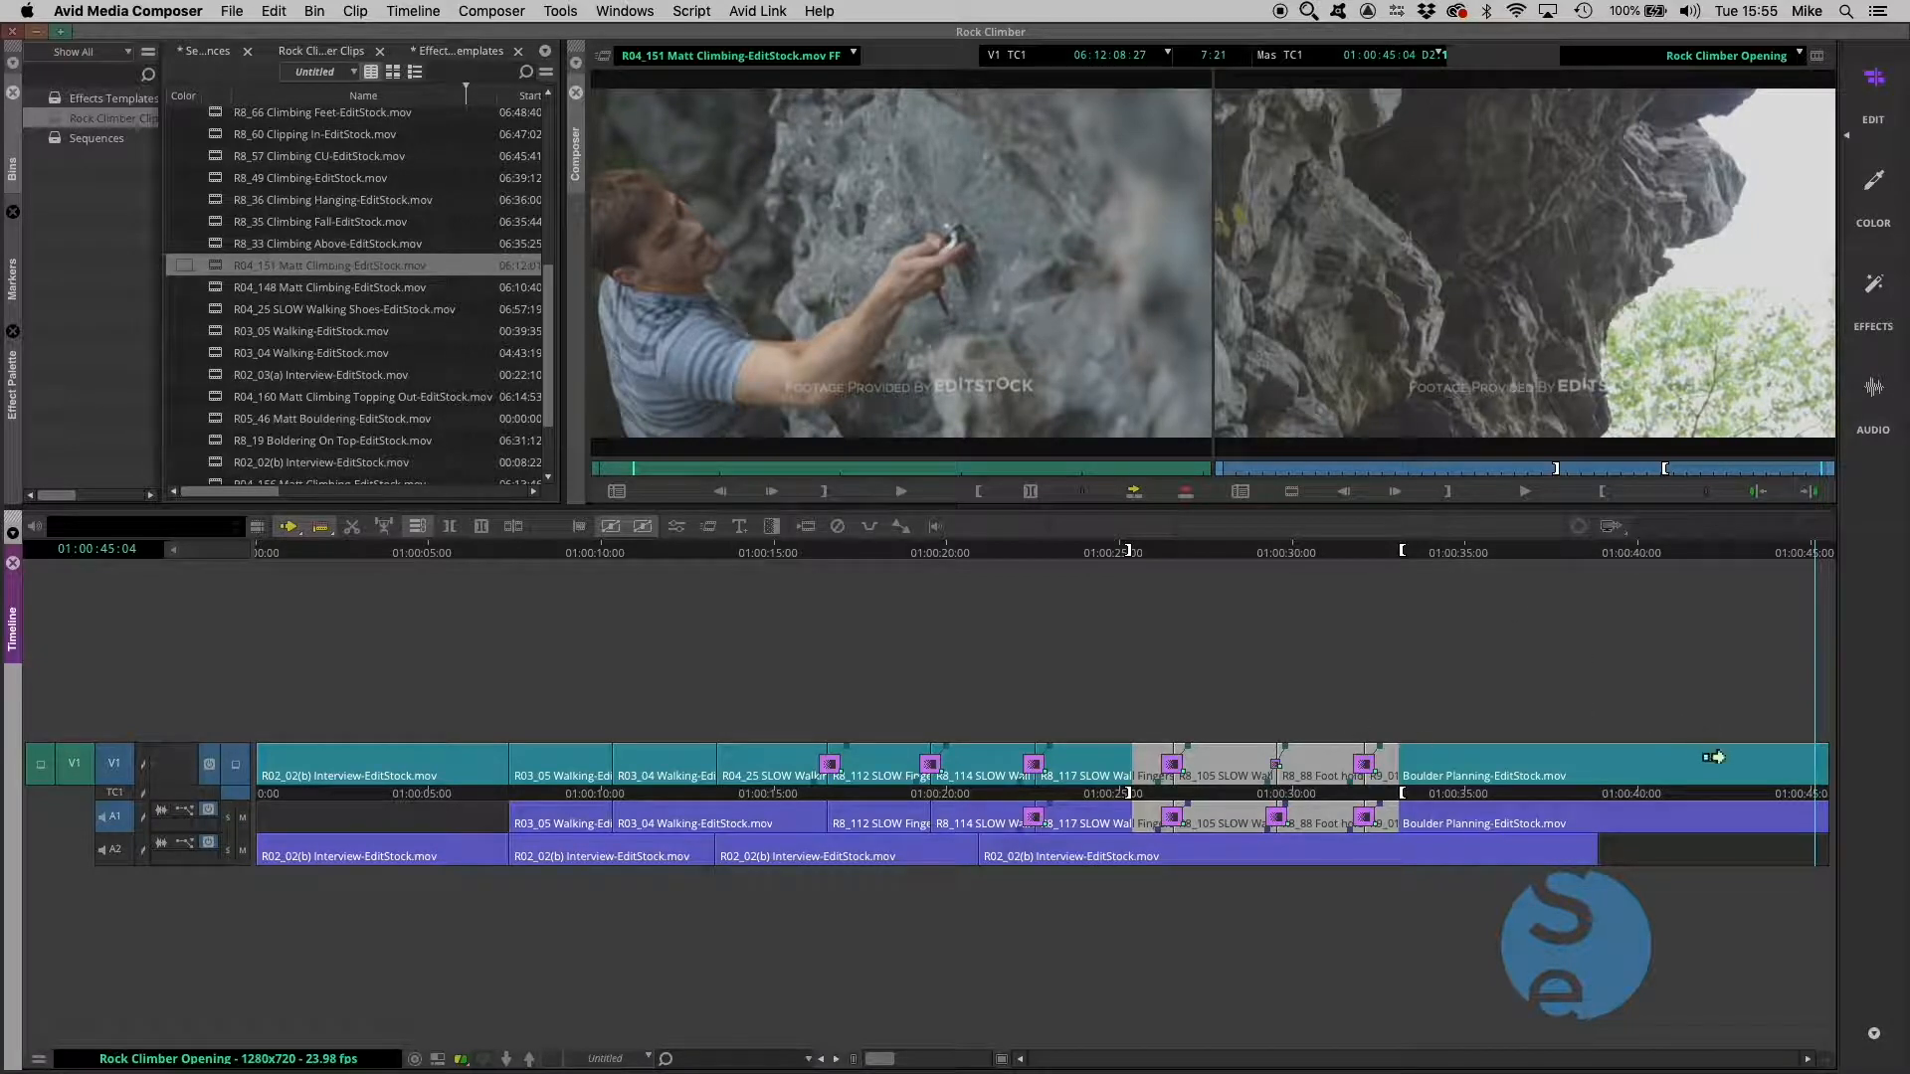
Match-frame the parked Boulder Planning frame to its source clip, choose the media drive, and create a 5-second freeze frame in the Effects Templates bin
left_click(1293, 493)
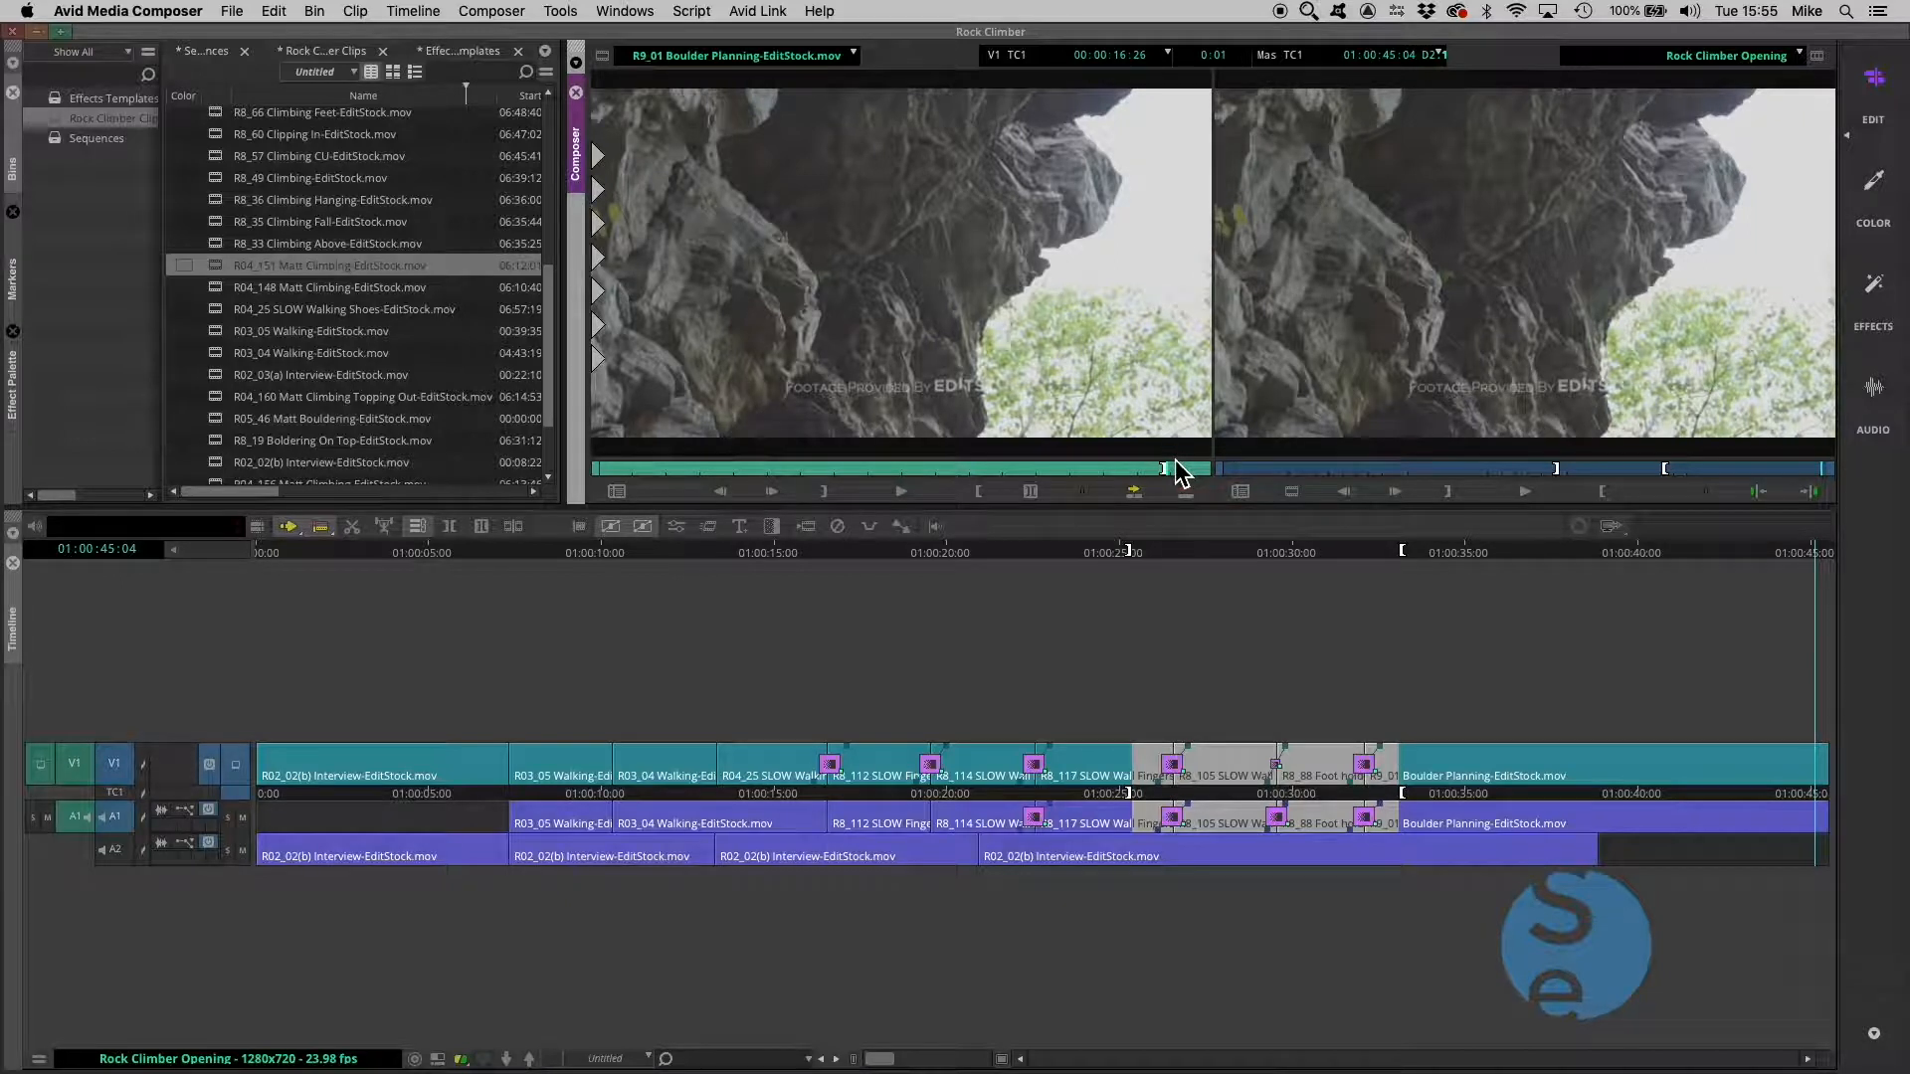
right_click(861, 272)
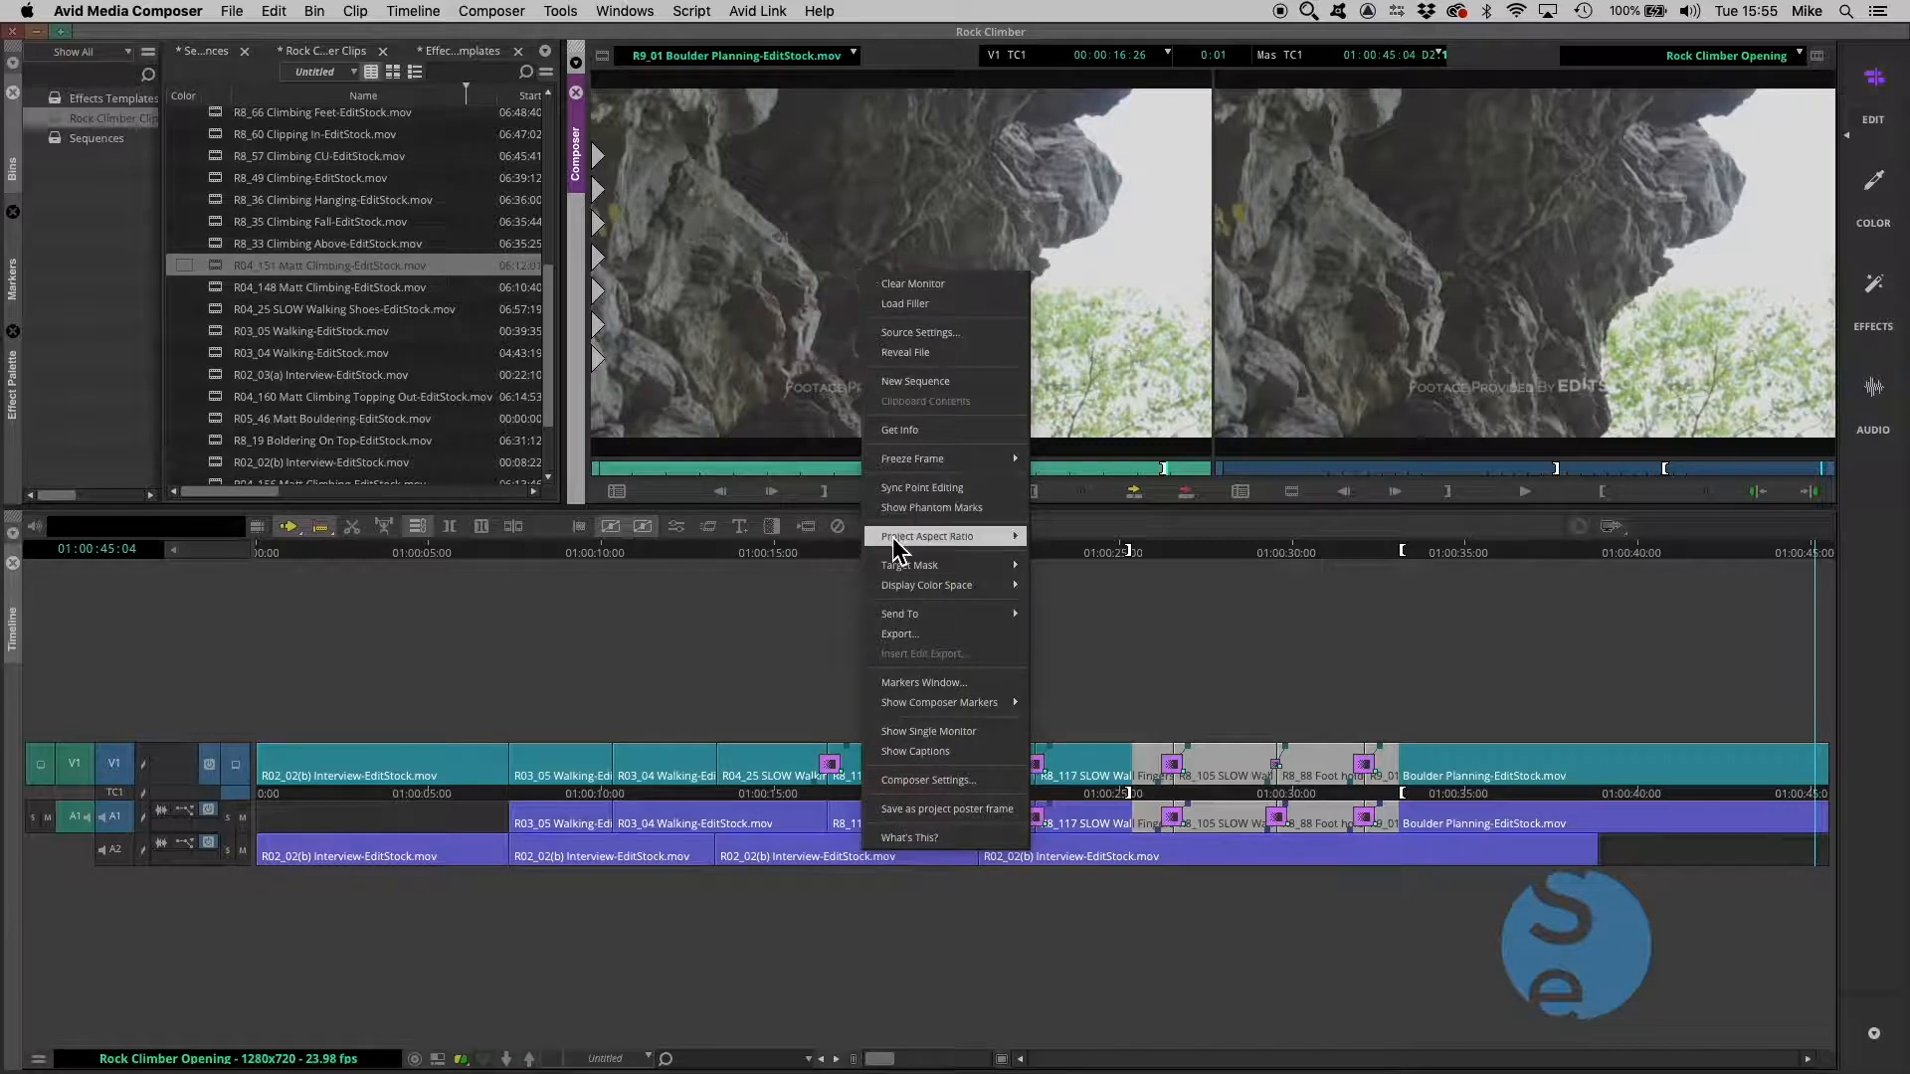
mouse_move(916, 462)
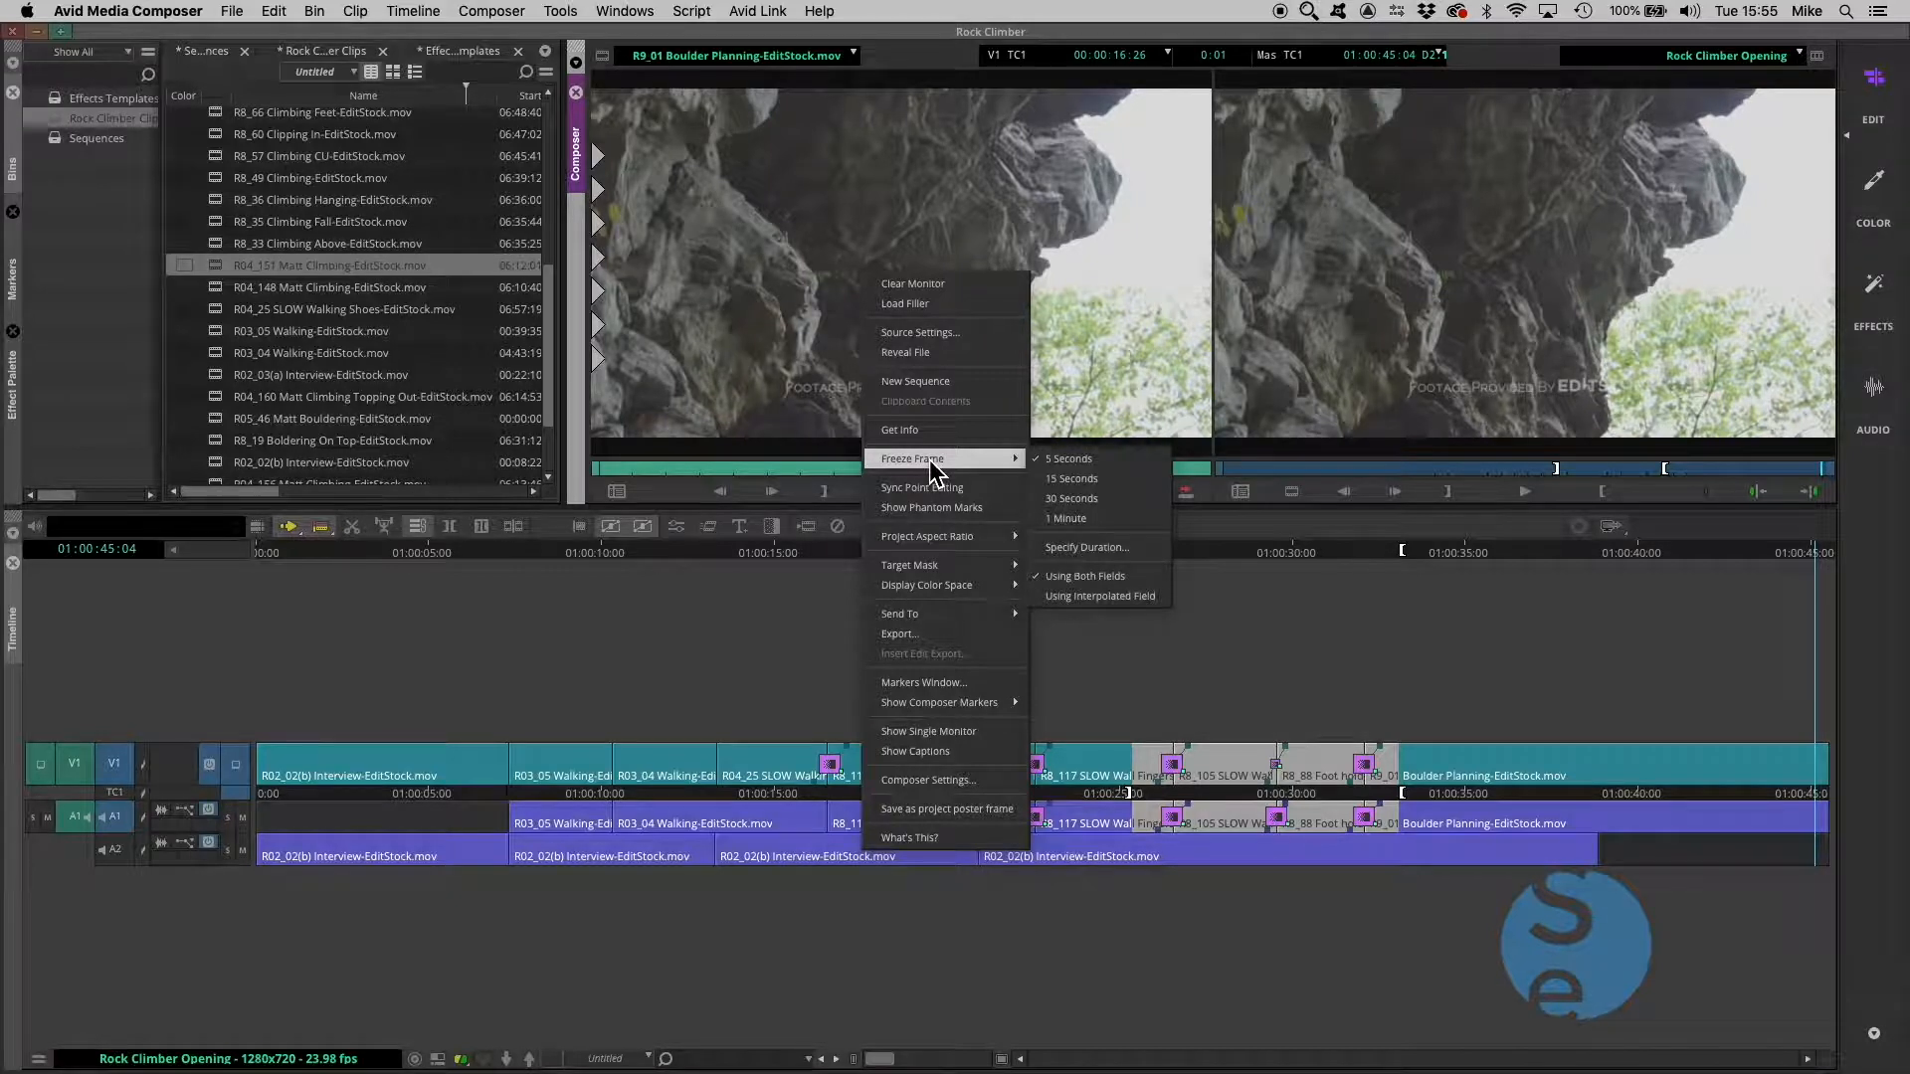
left_click(1092, 463)
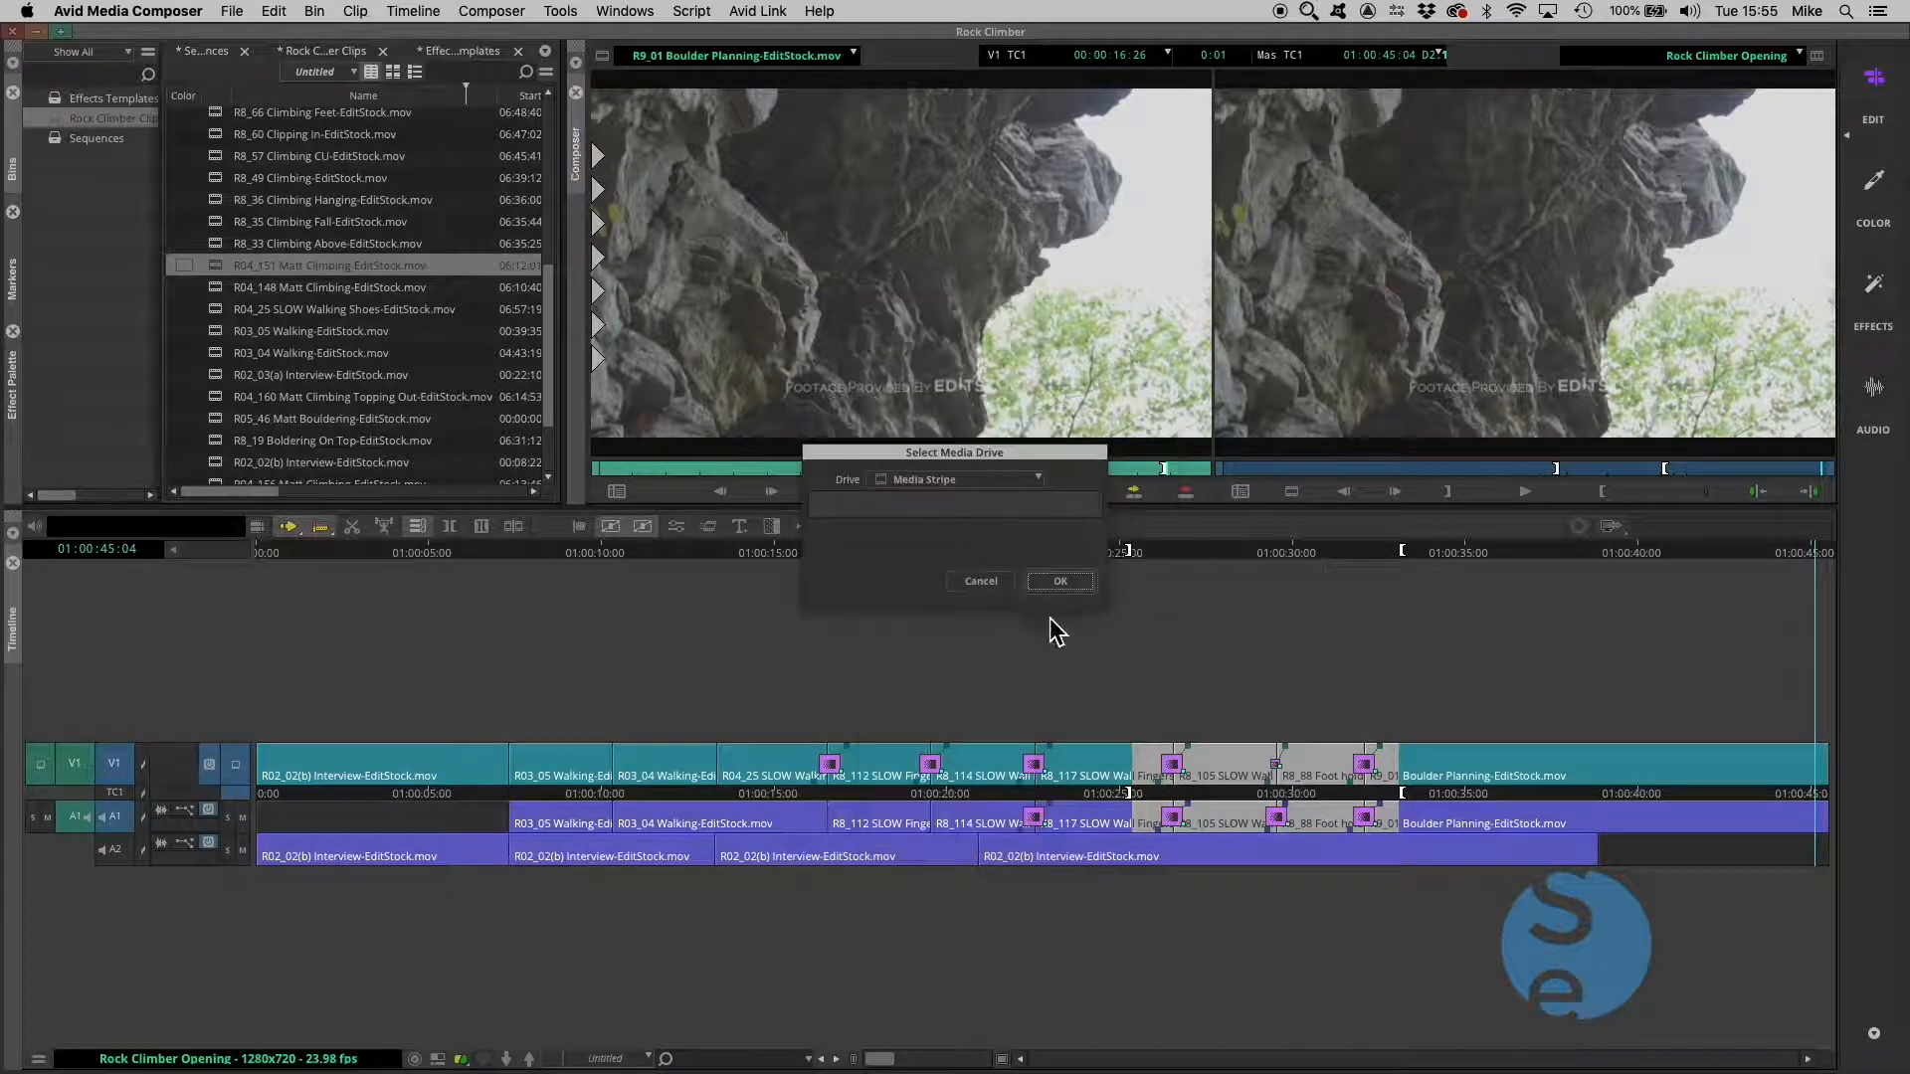
left_click(978, 482)
left_click(951, 527)
left_click(1060, 582)
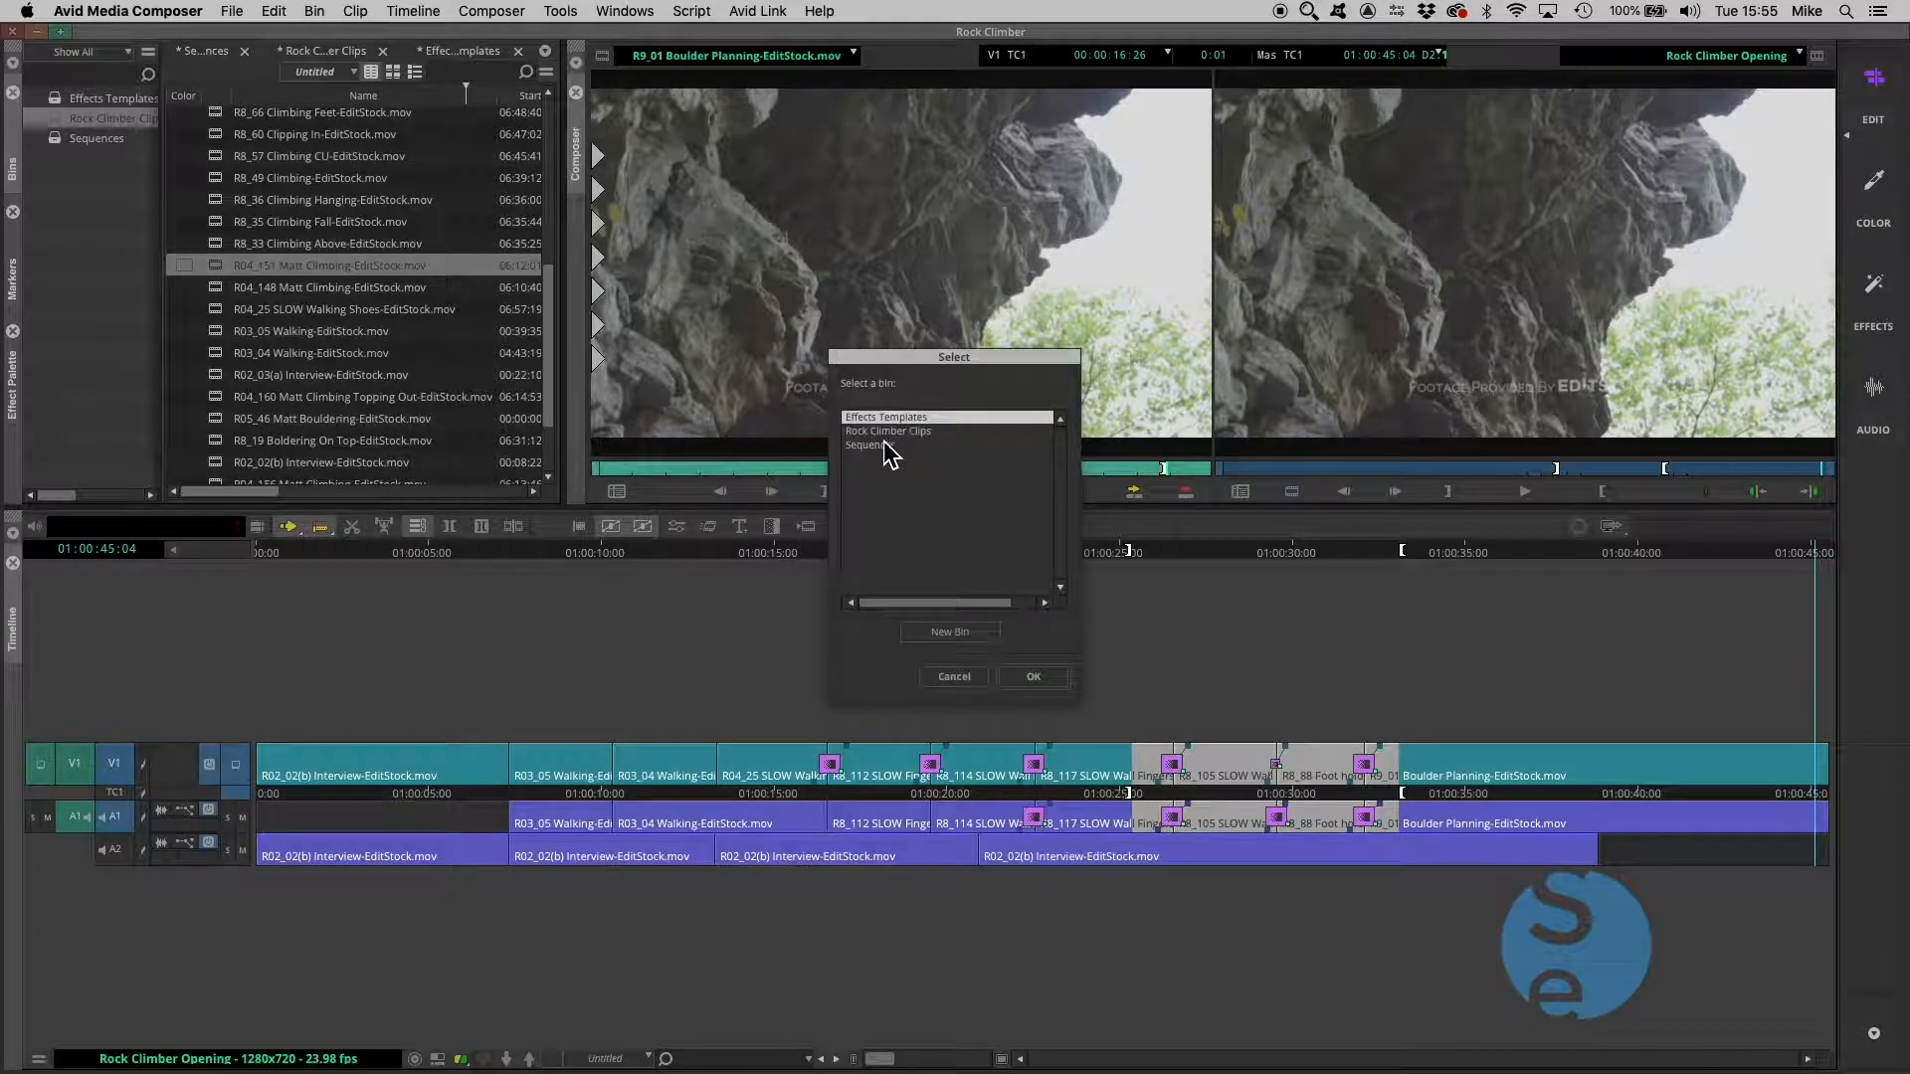
left_click(1033, 677)
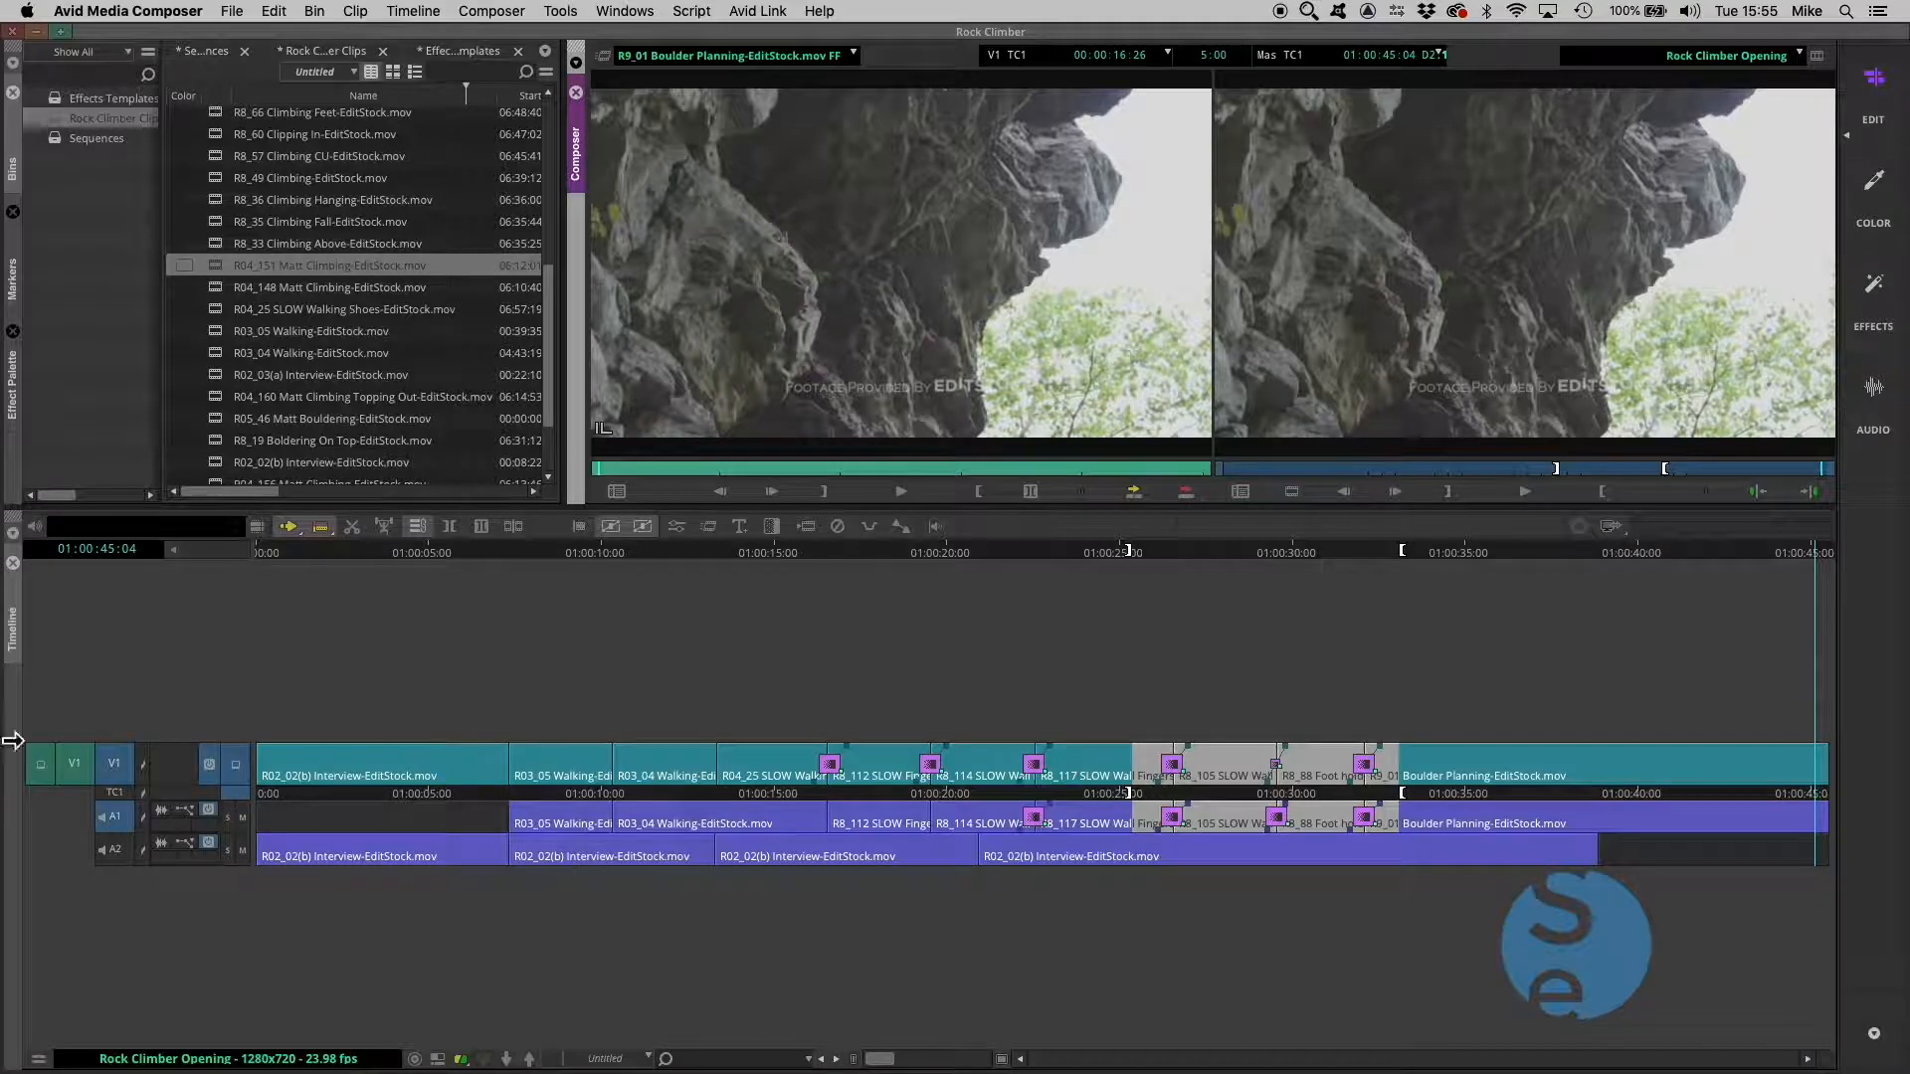
With track A1 disabled and the sequence marks cleared, overwrite the Boulder Planning freeze frame onto V1 at 01:00:45:04
left_click(119, 821)
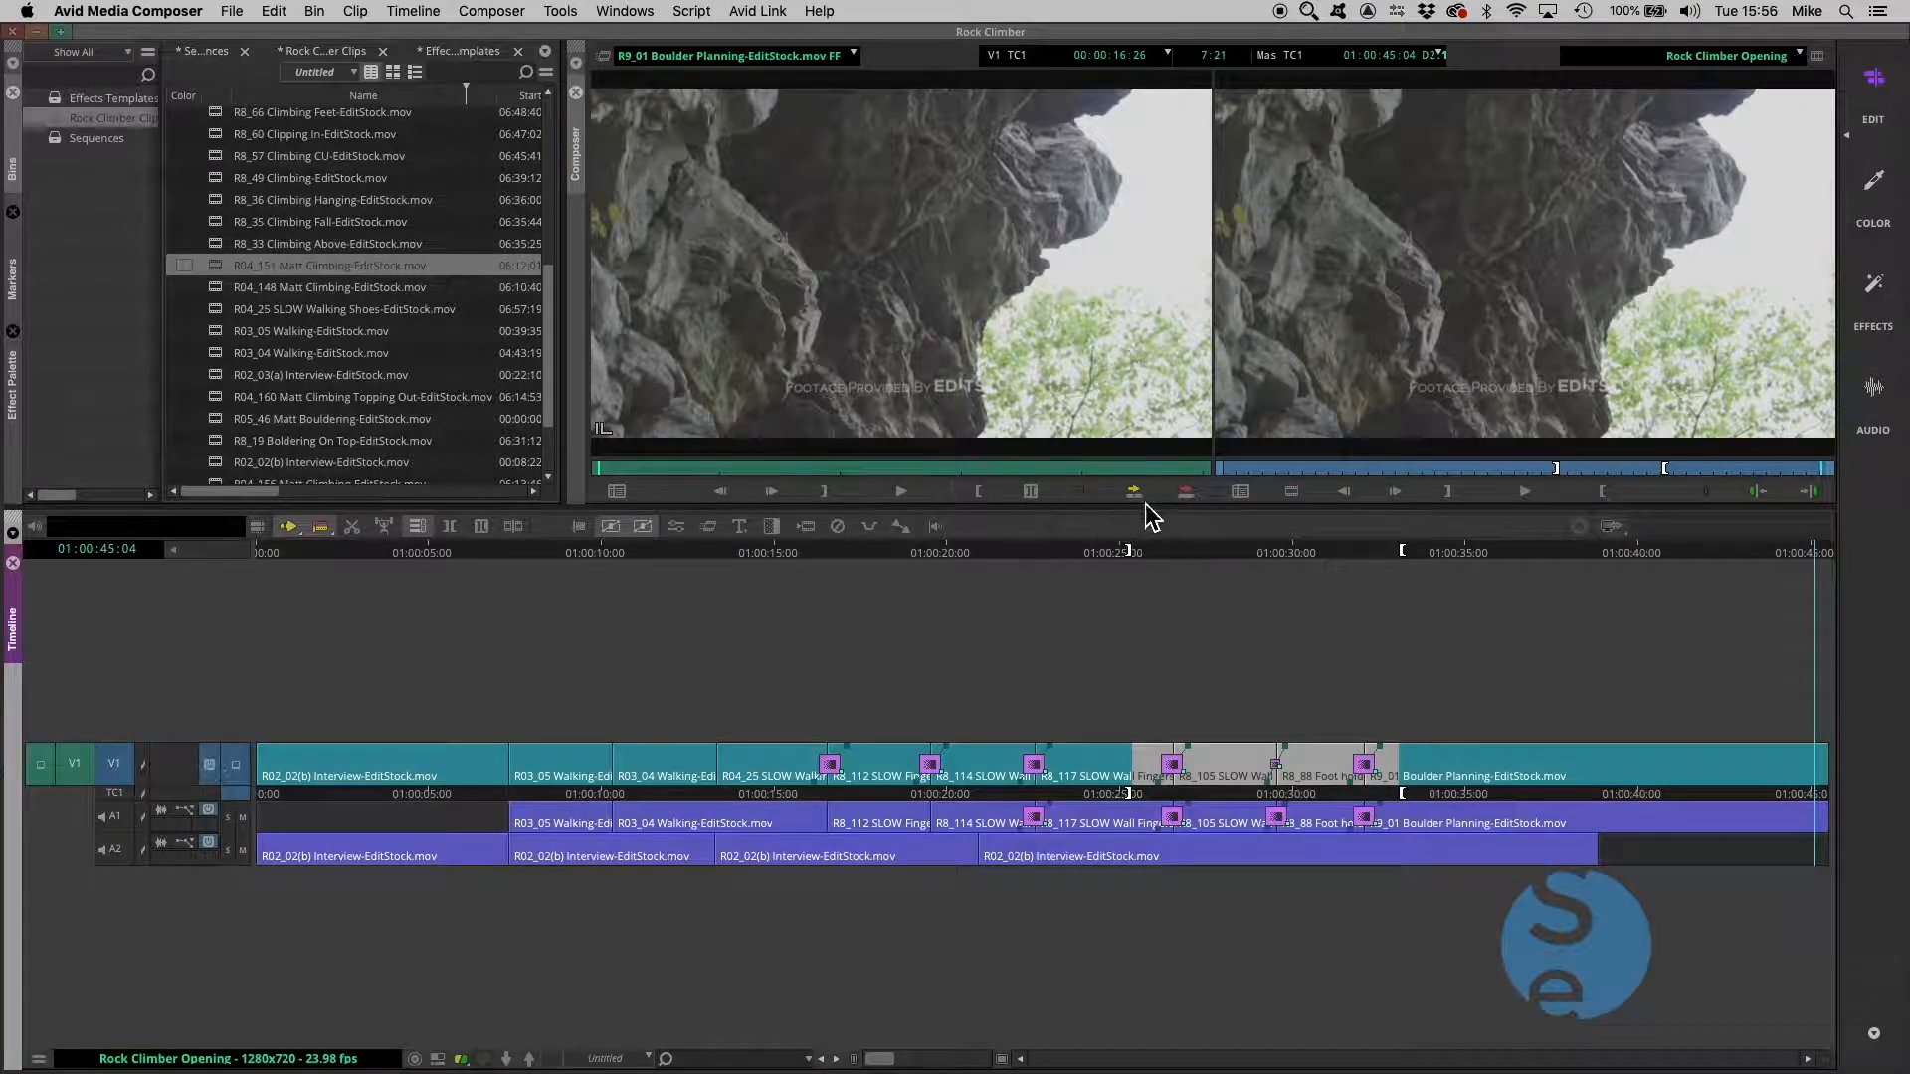
left_click(1424, 360)
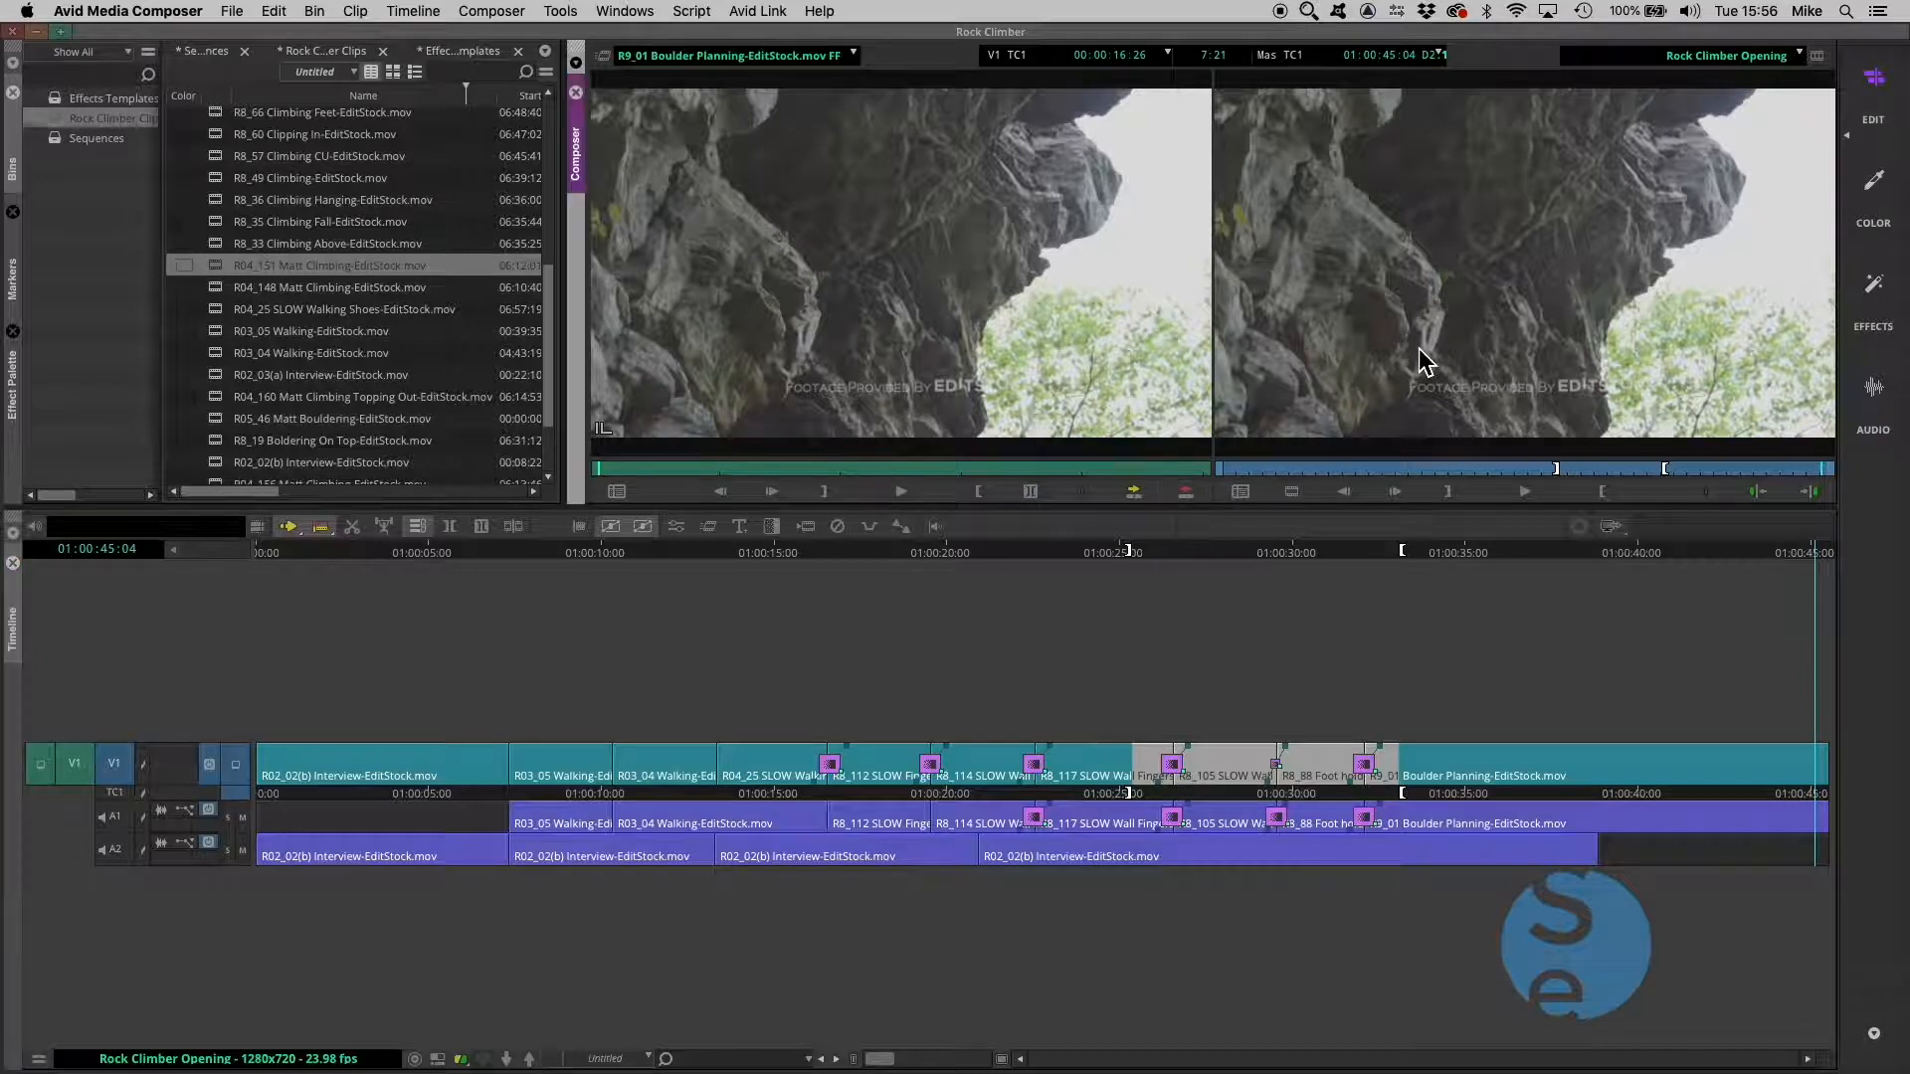
key("g")
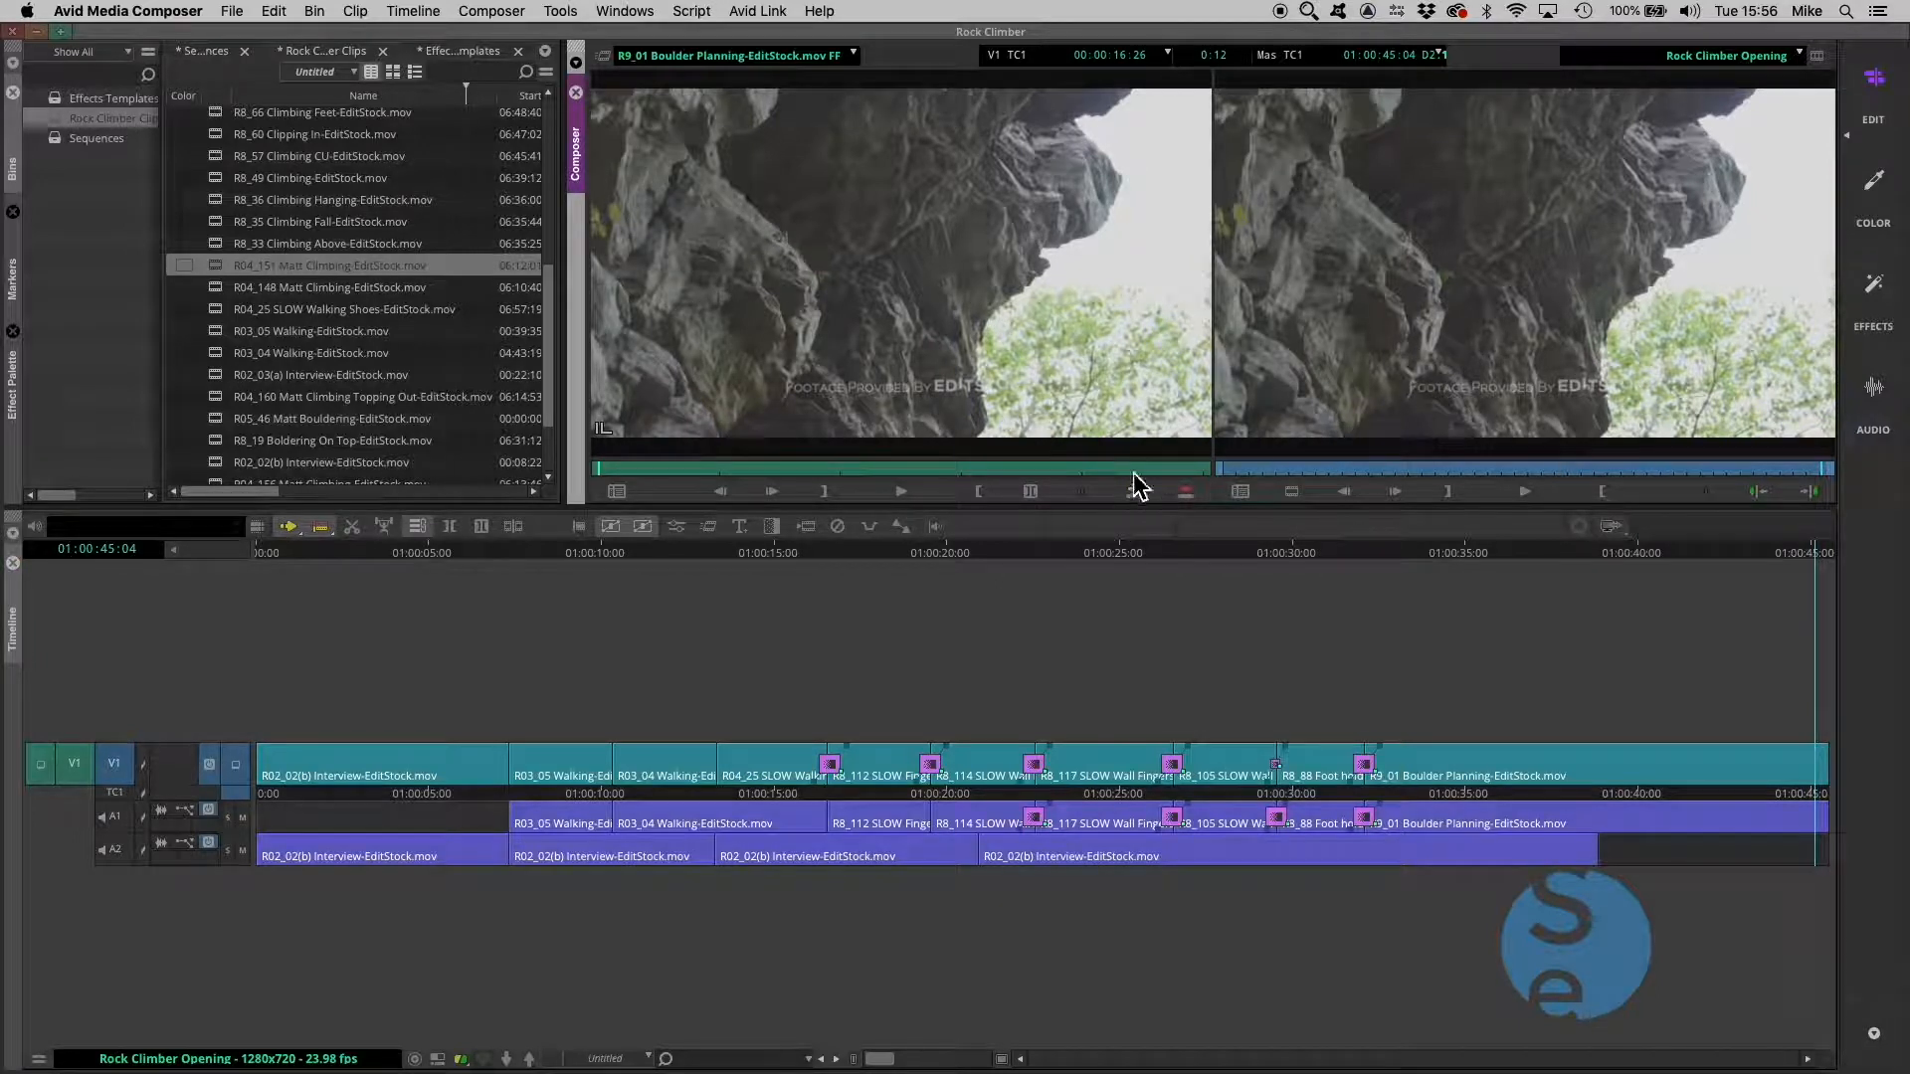
left_click(1182, 494)
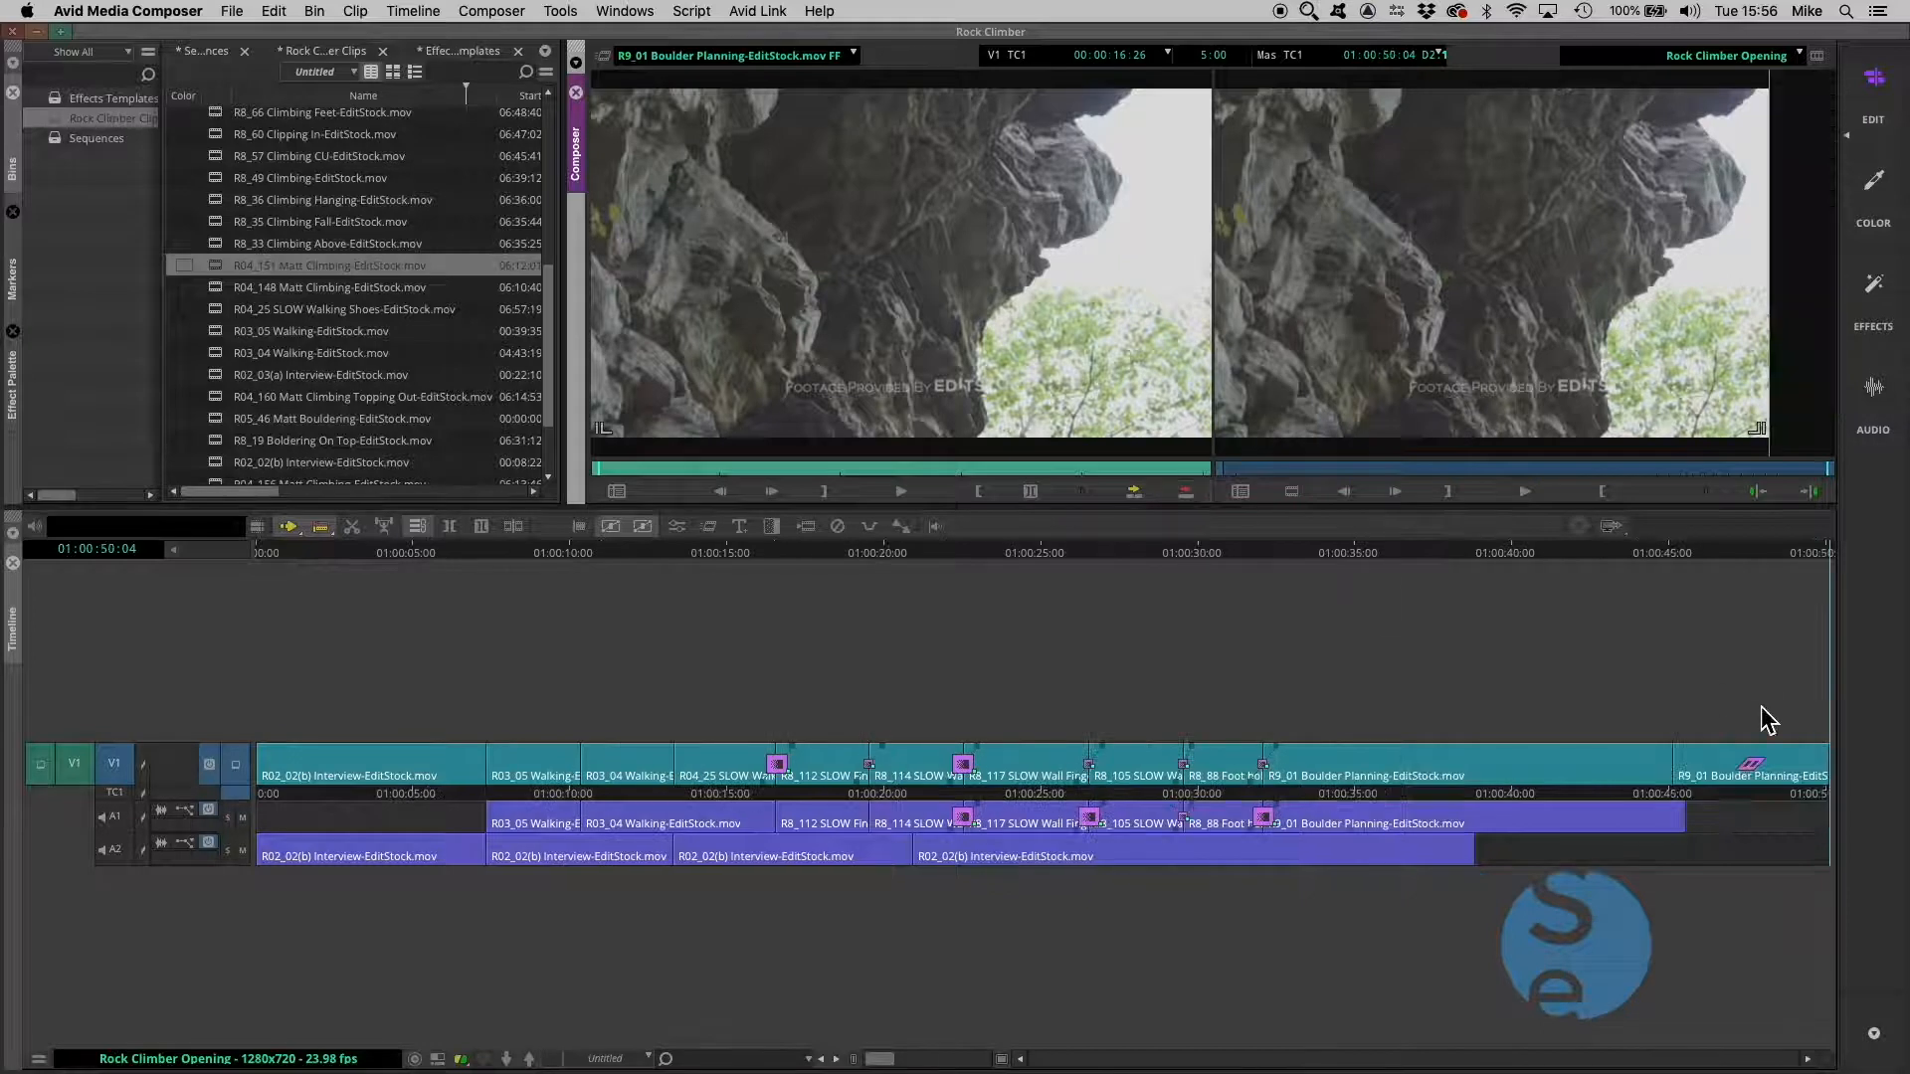
Play the end of the Boulder Planning clip through its freeze frame, and show the Effects Templates bin
left_click_drag(1679, 563, 1646, 558)
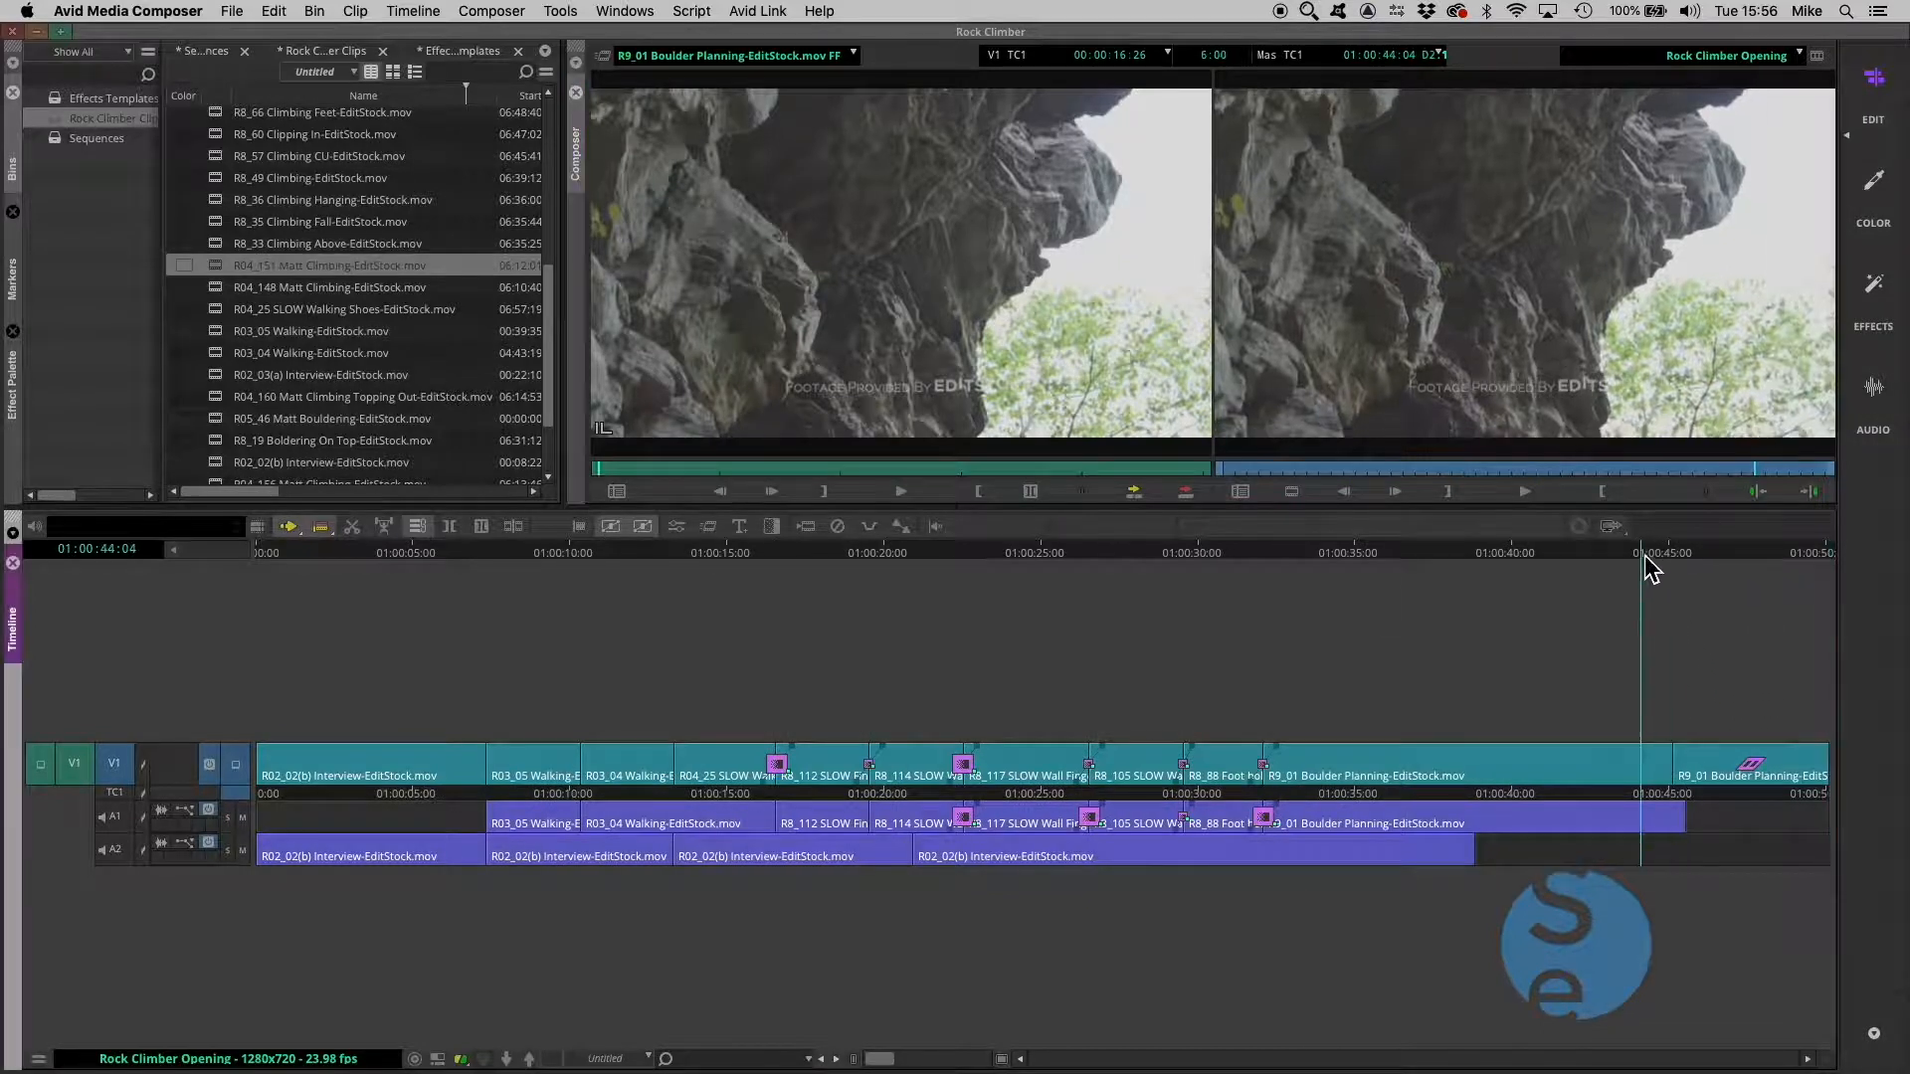
key("space")
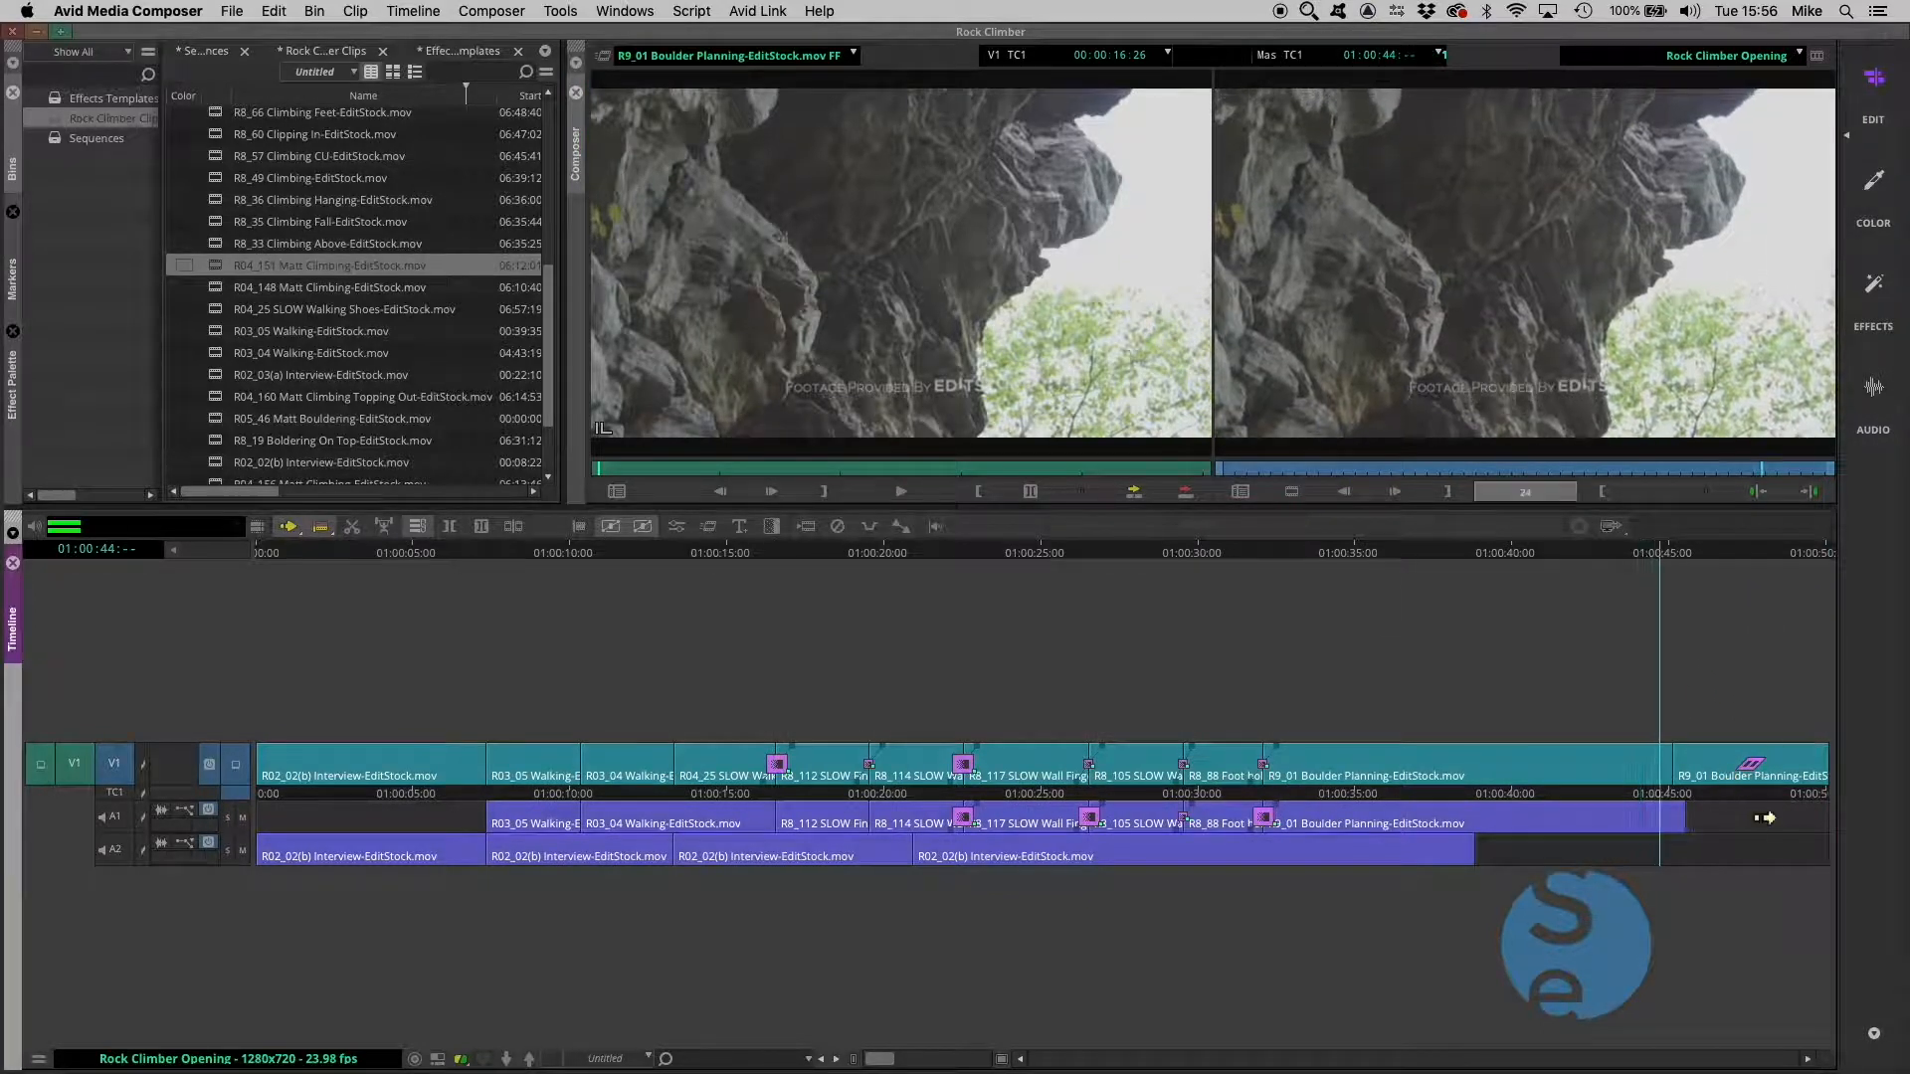
double_click(79, 98)
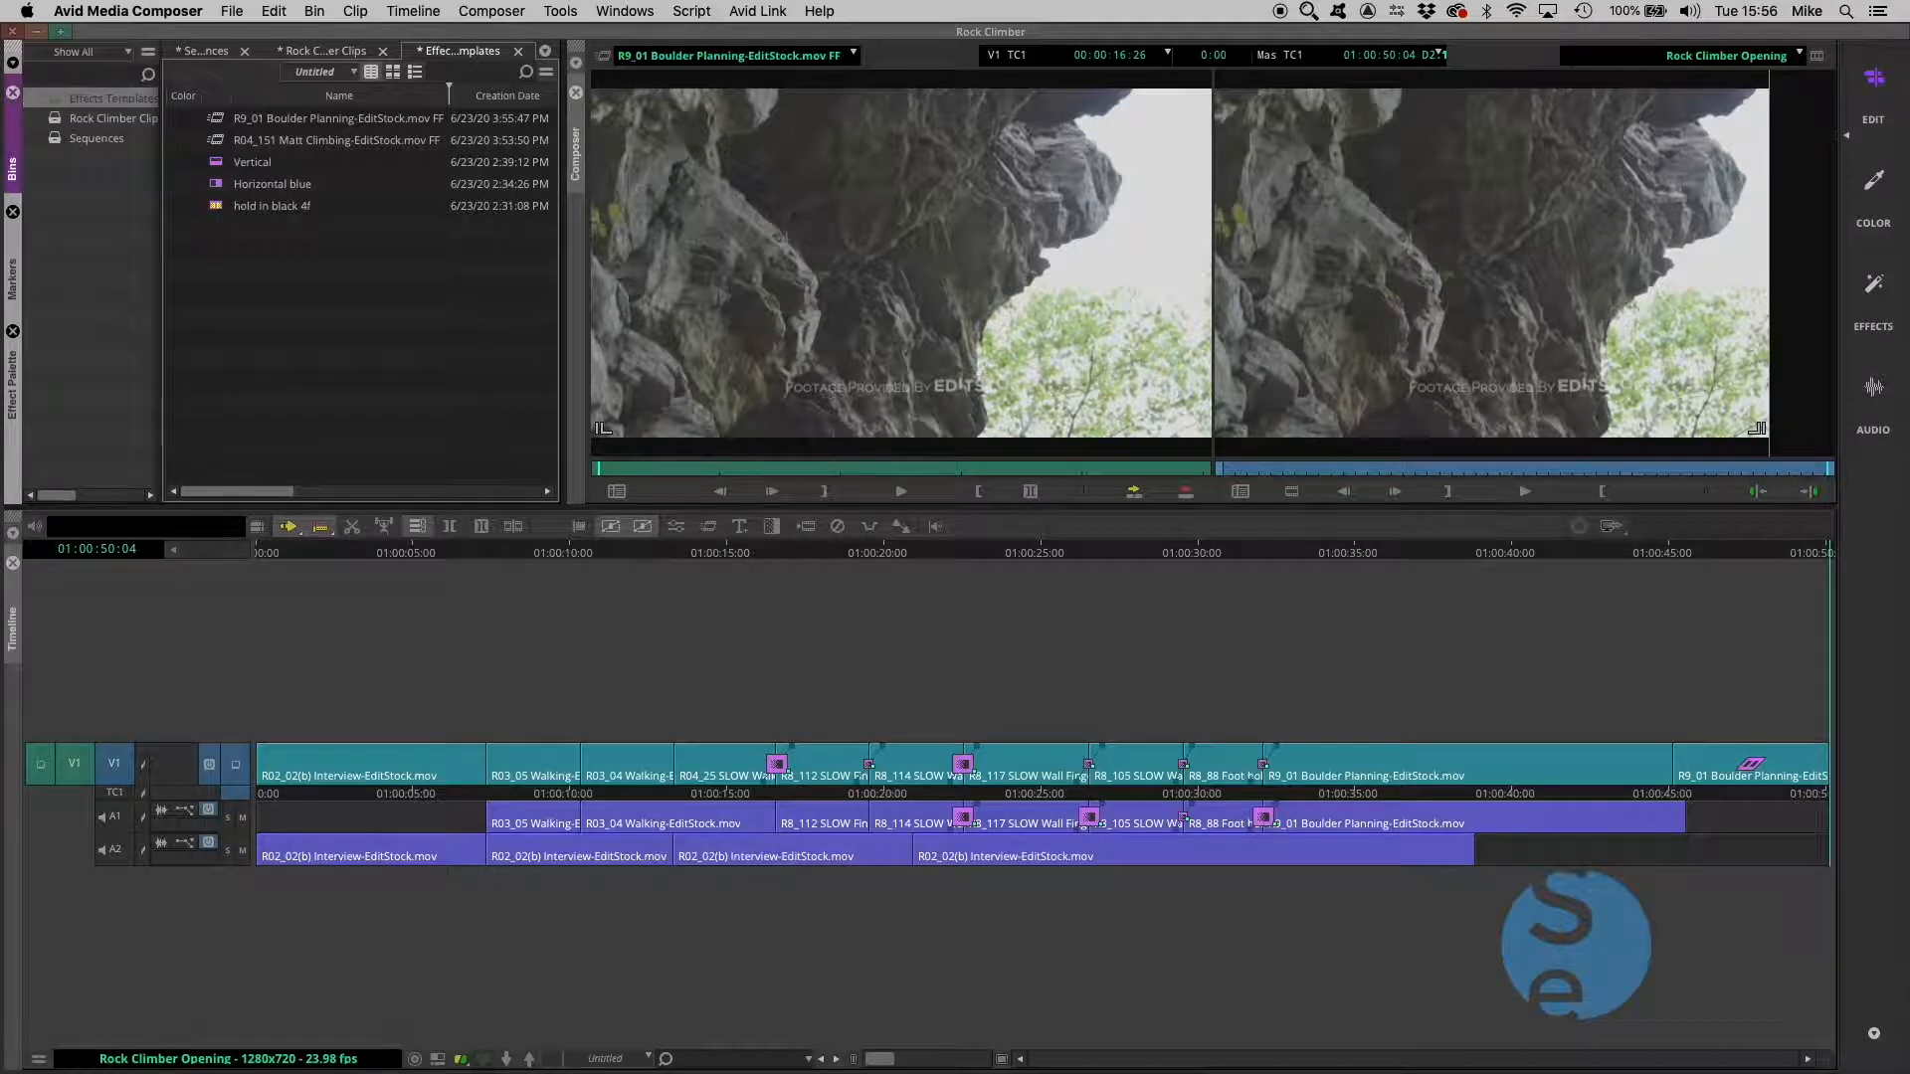
Park the sequence at 01:00:08:16 in the R03_05 Walking clip, stepping frame by frame to the exact position
left_click(520, 555)
left_click_drag(523, 554, 527, 554)
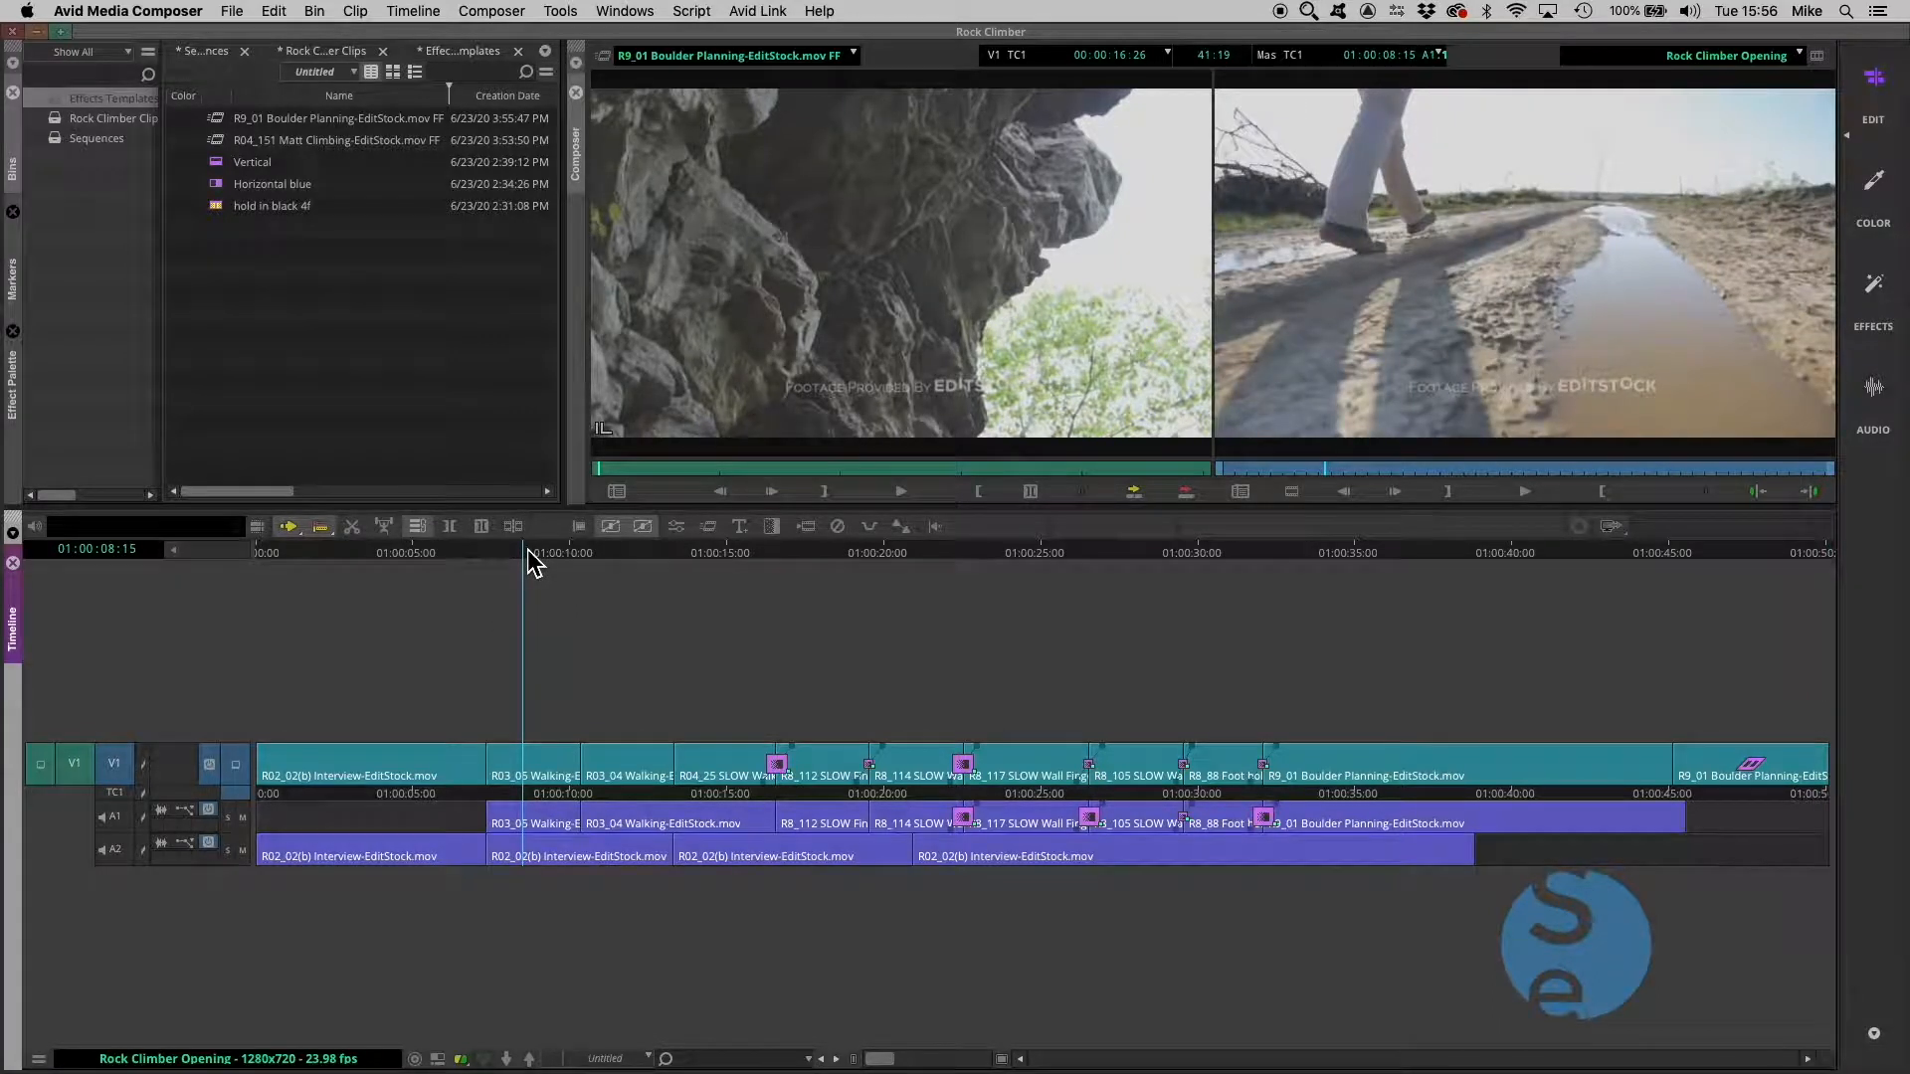
key("Right")
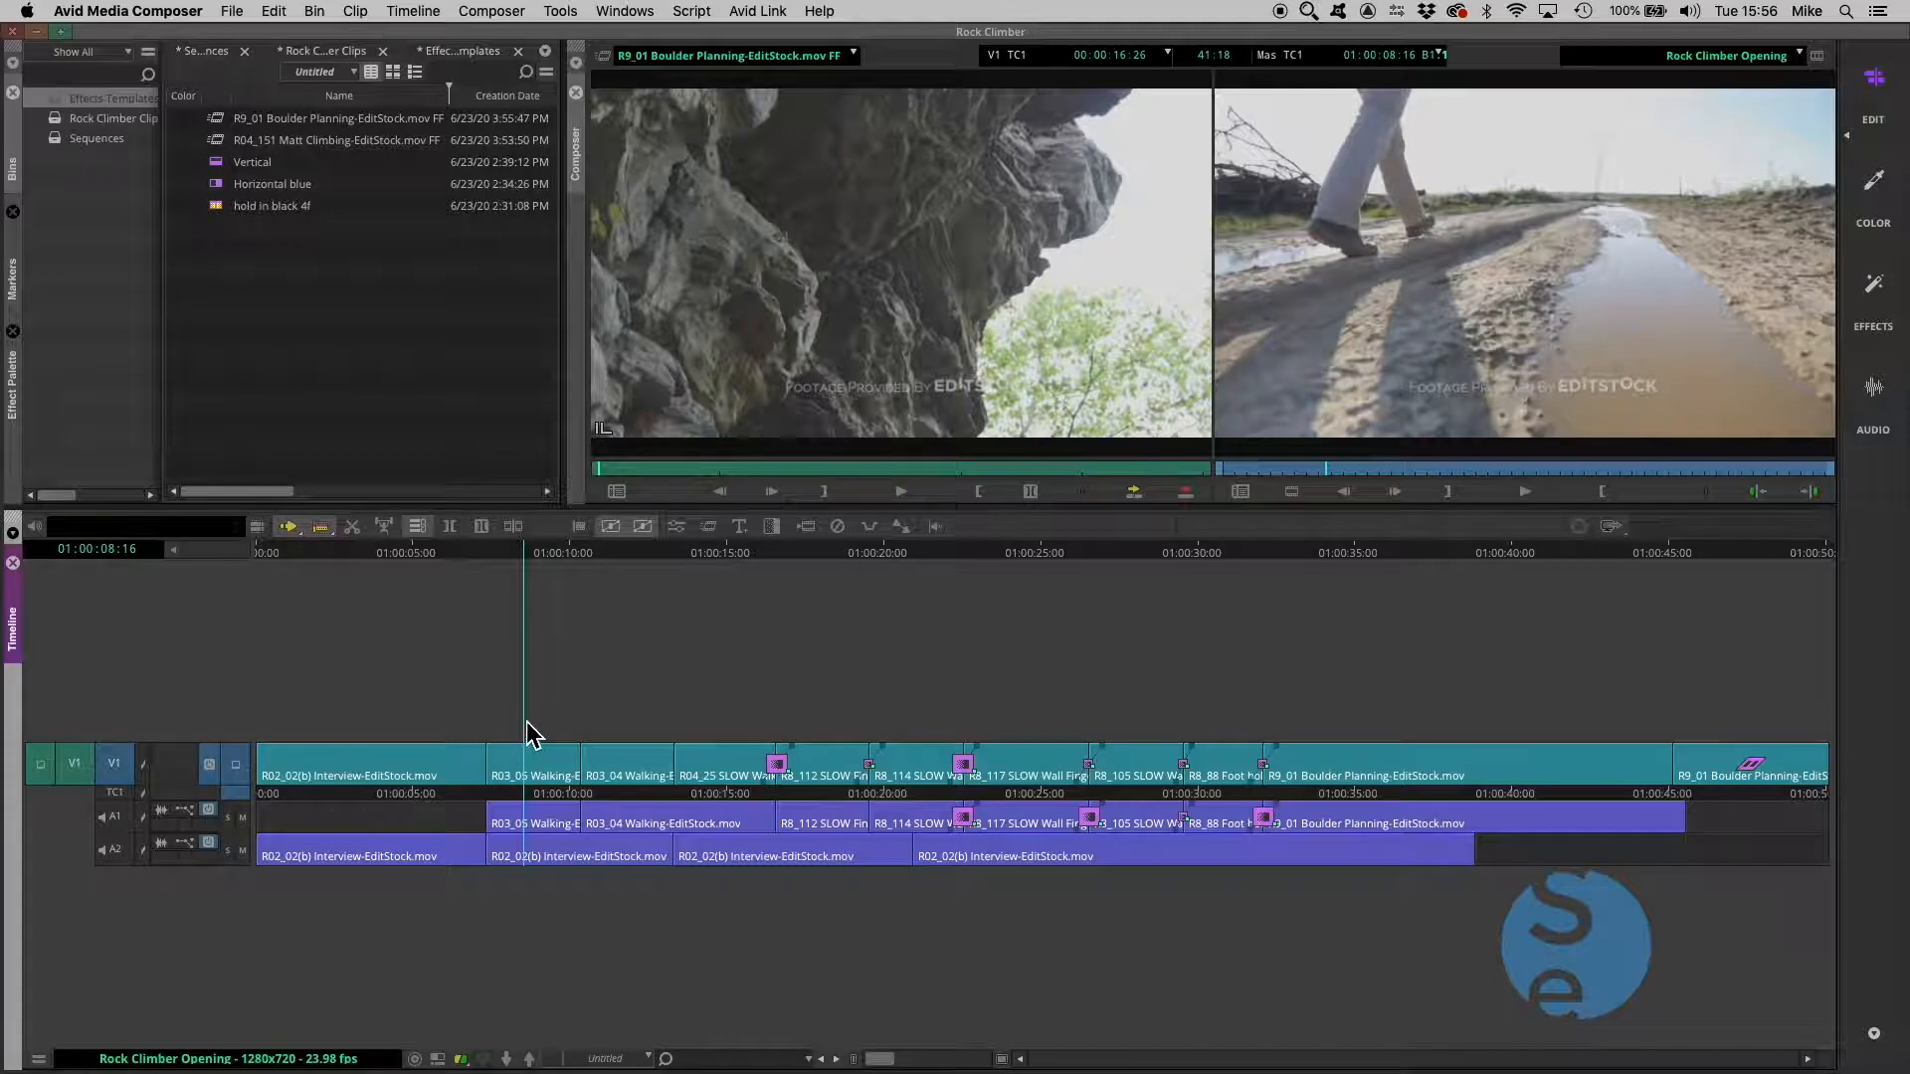
Examine the Timewarp filters in the Effect Palette, including Freeze Frame, and return to the bins
left_click(12, 383)
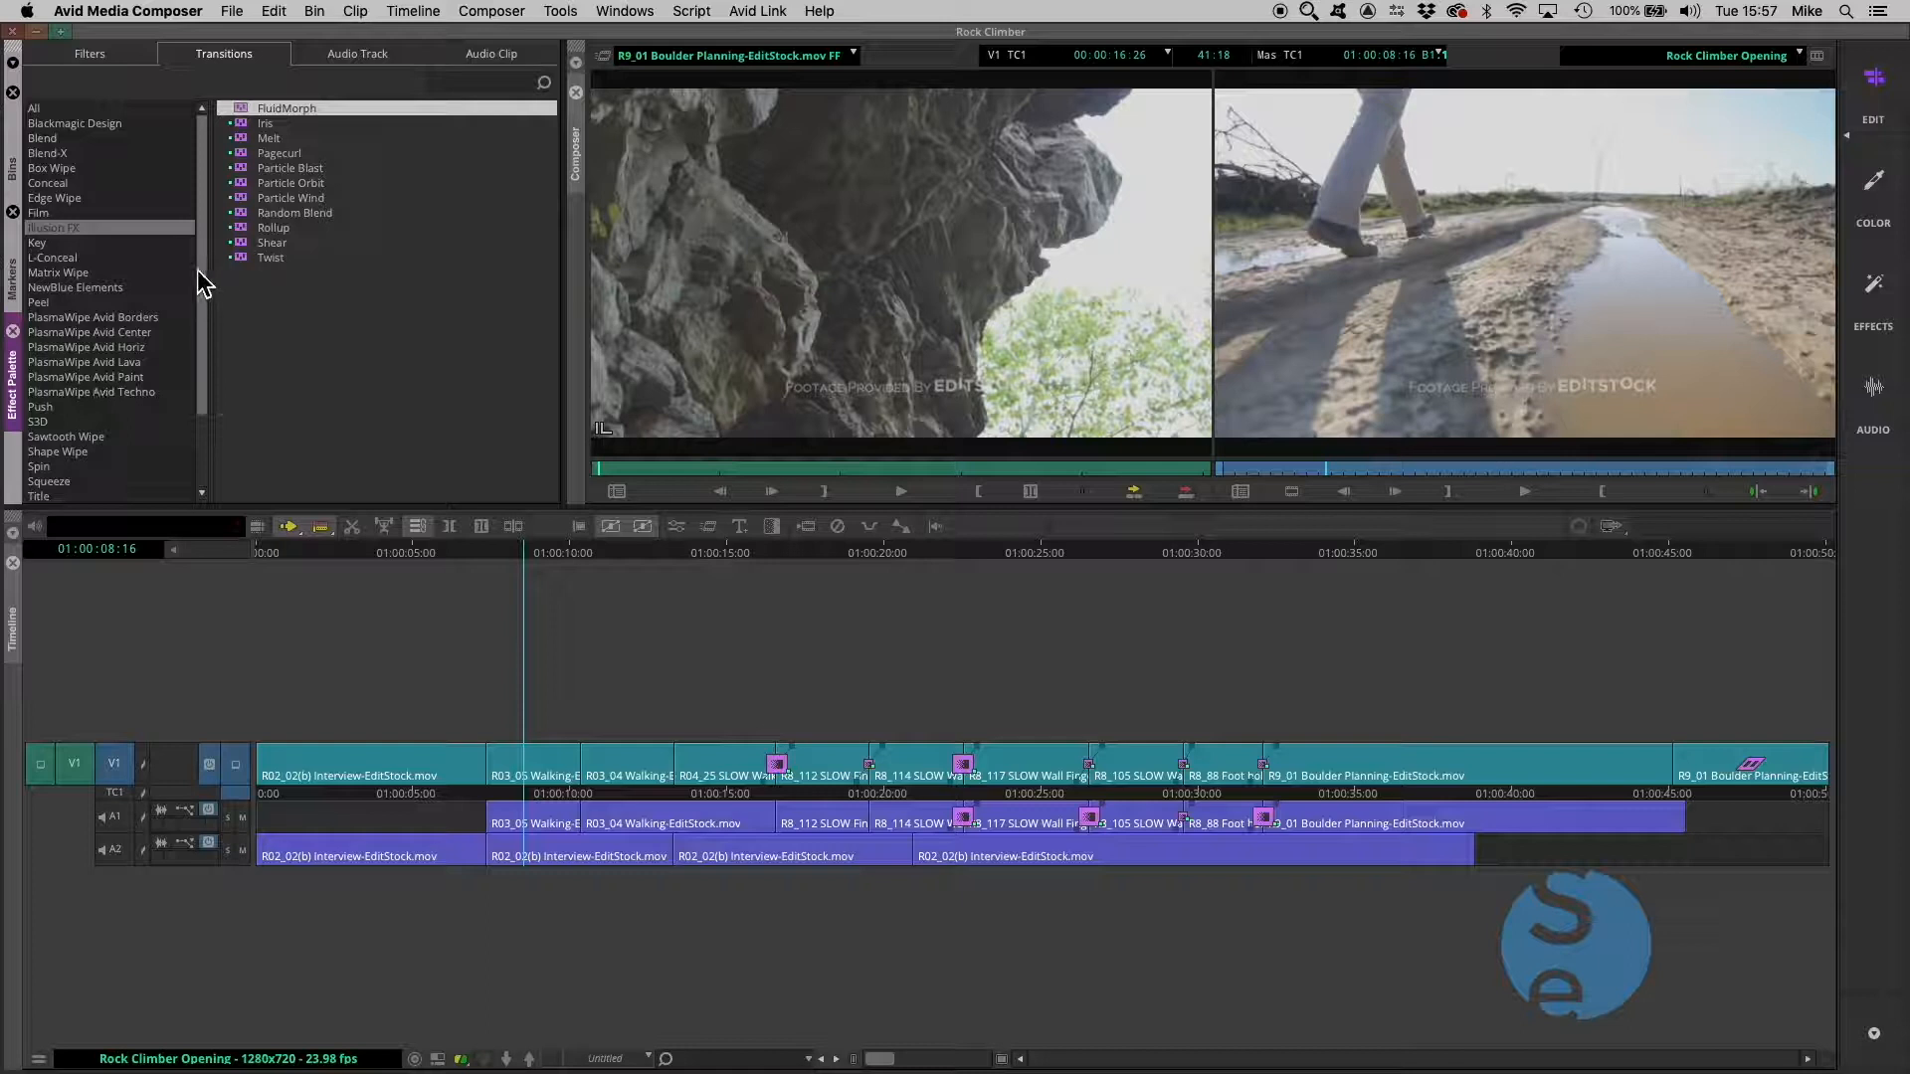
left_click(198, 274)
left_click(95, 57)
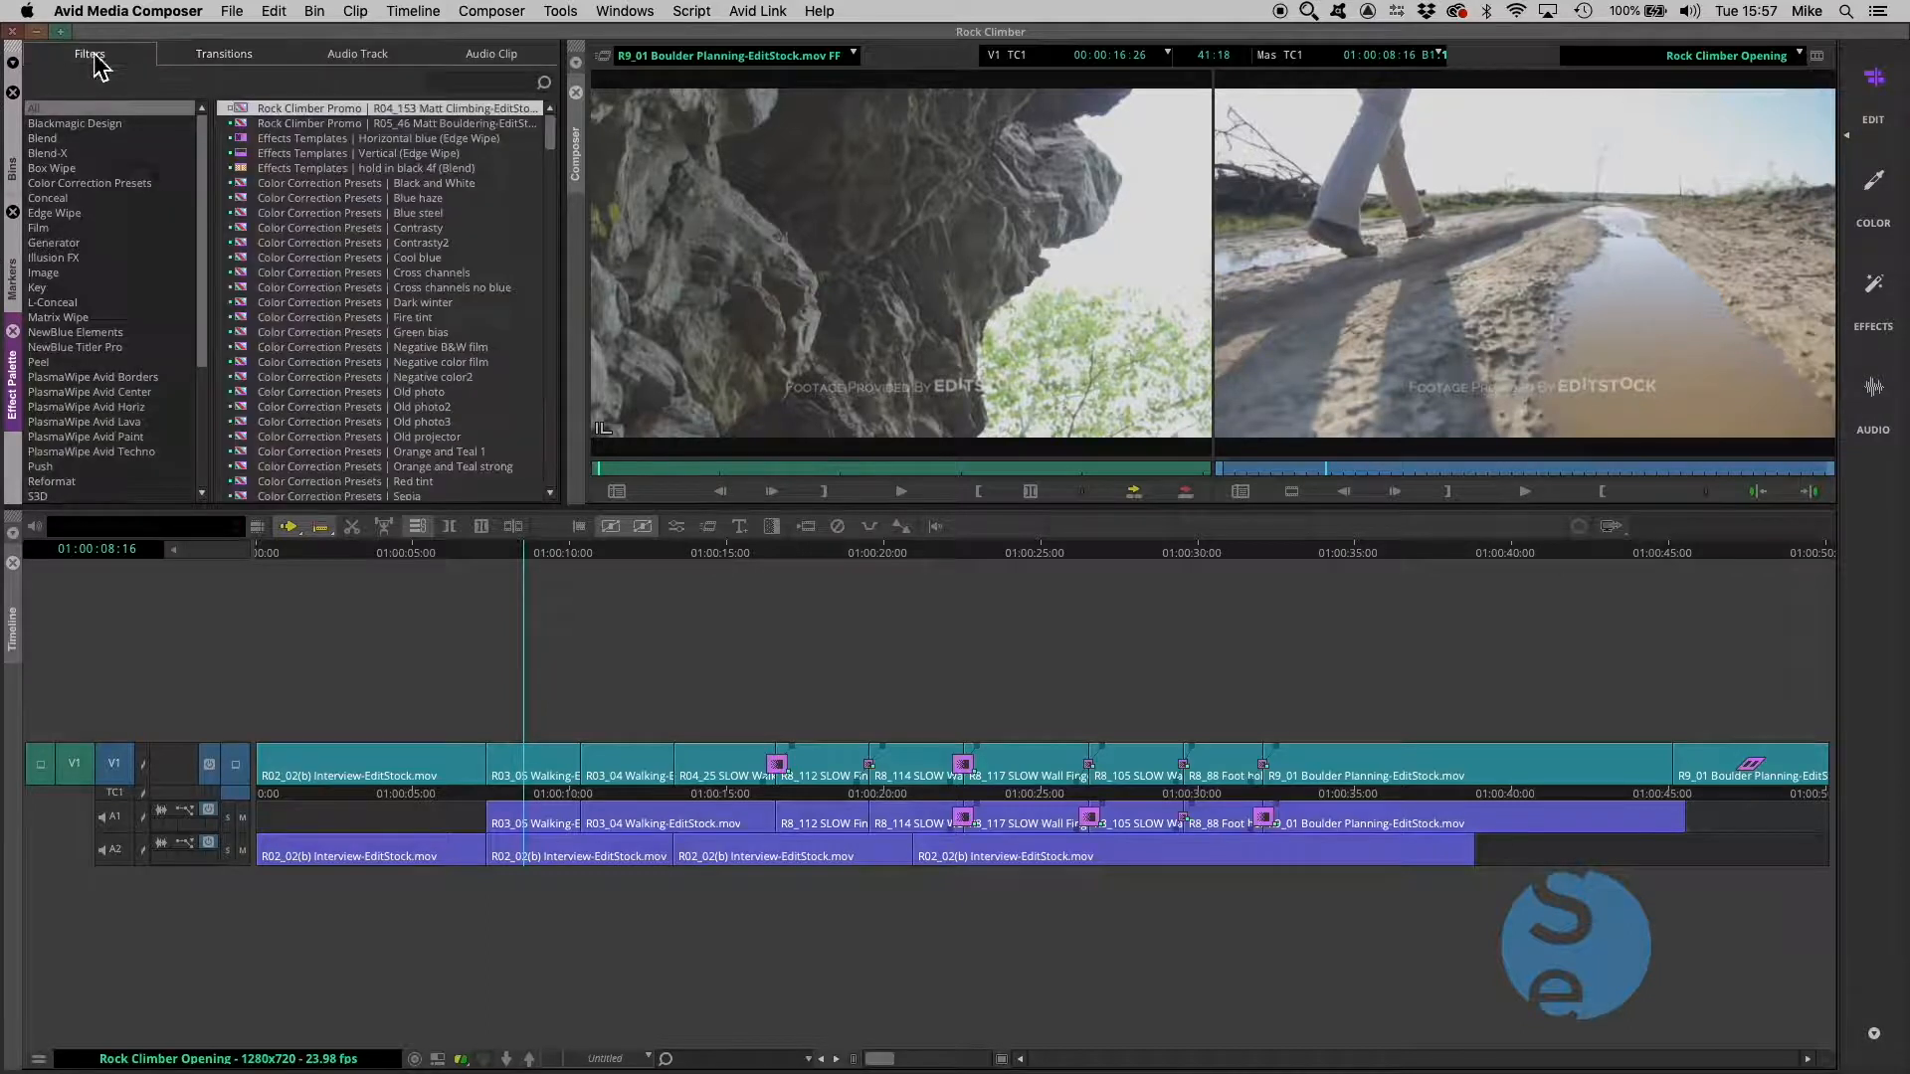
left_click_drag(204, 256, 205, 428)
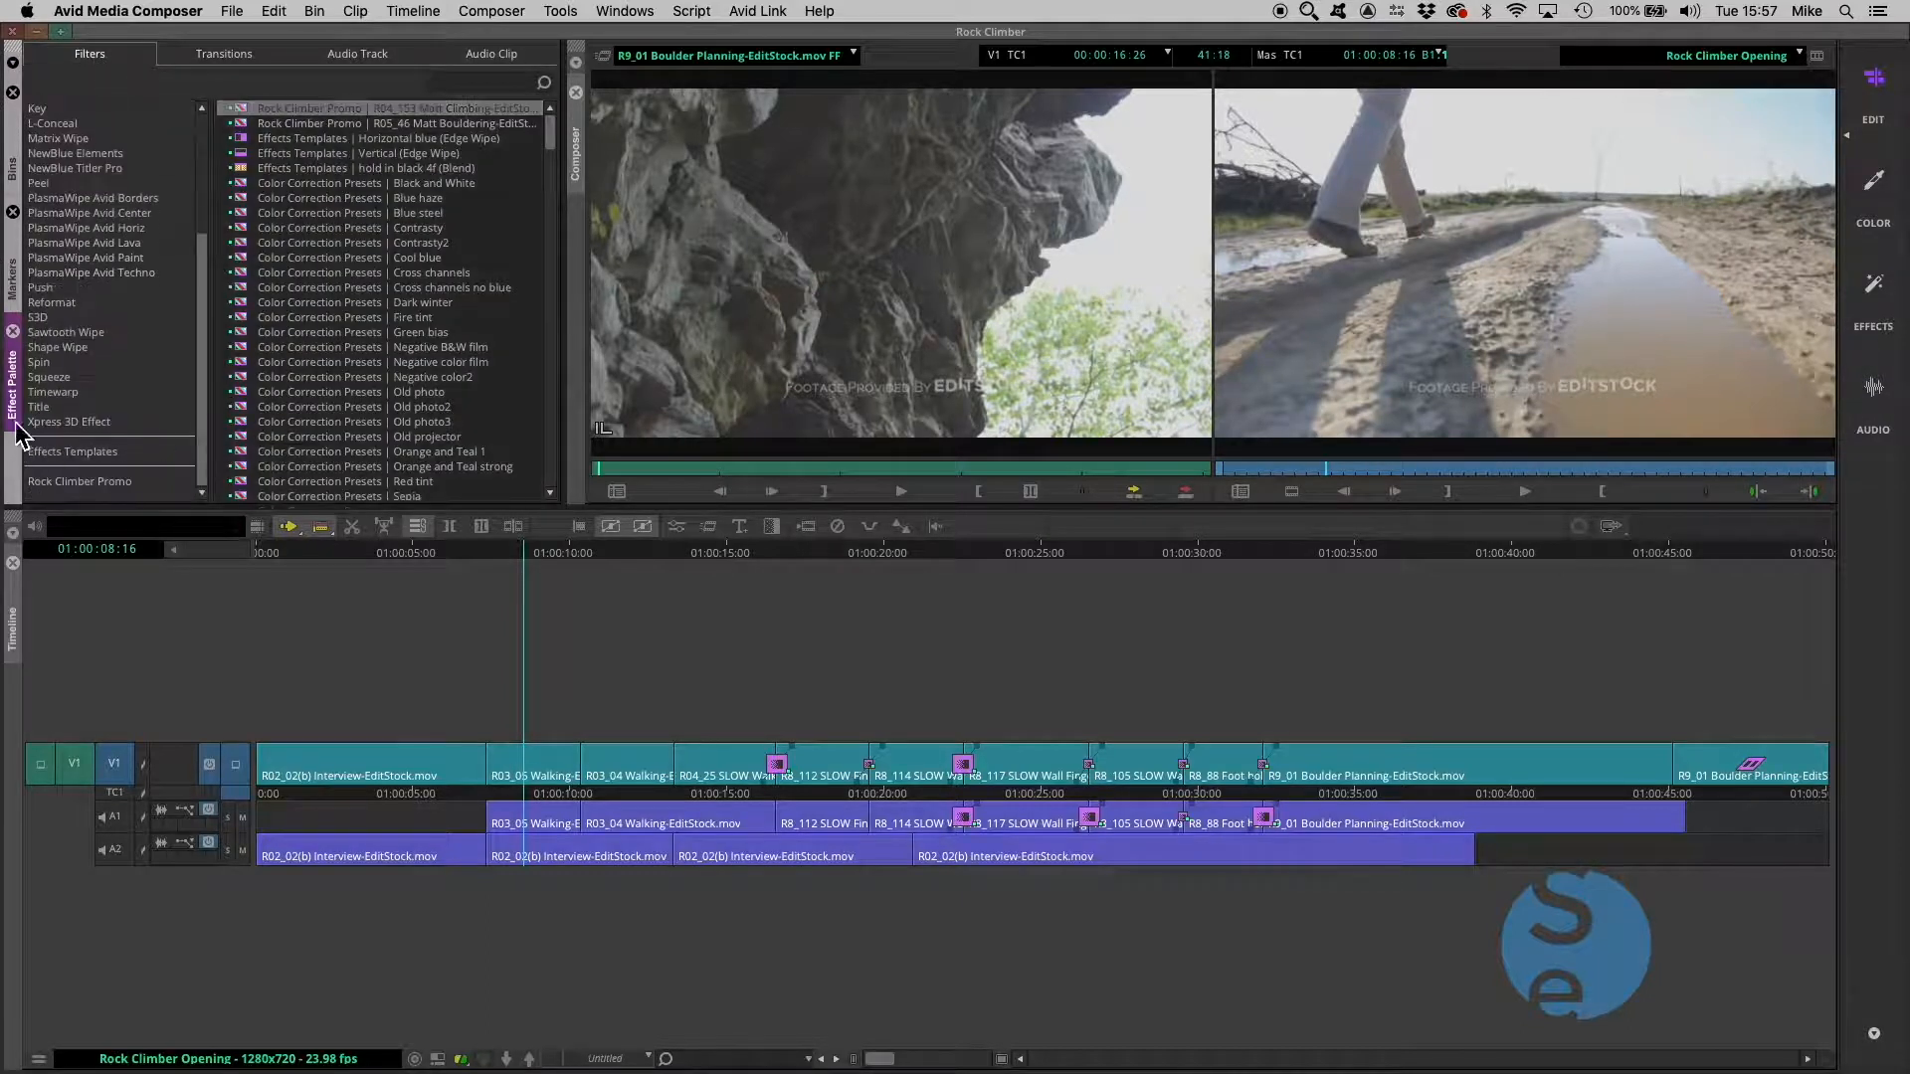
left_click(54, 393)
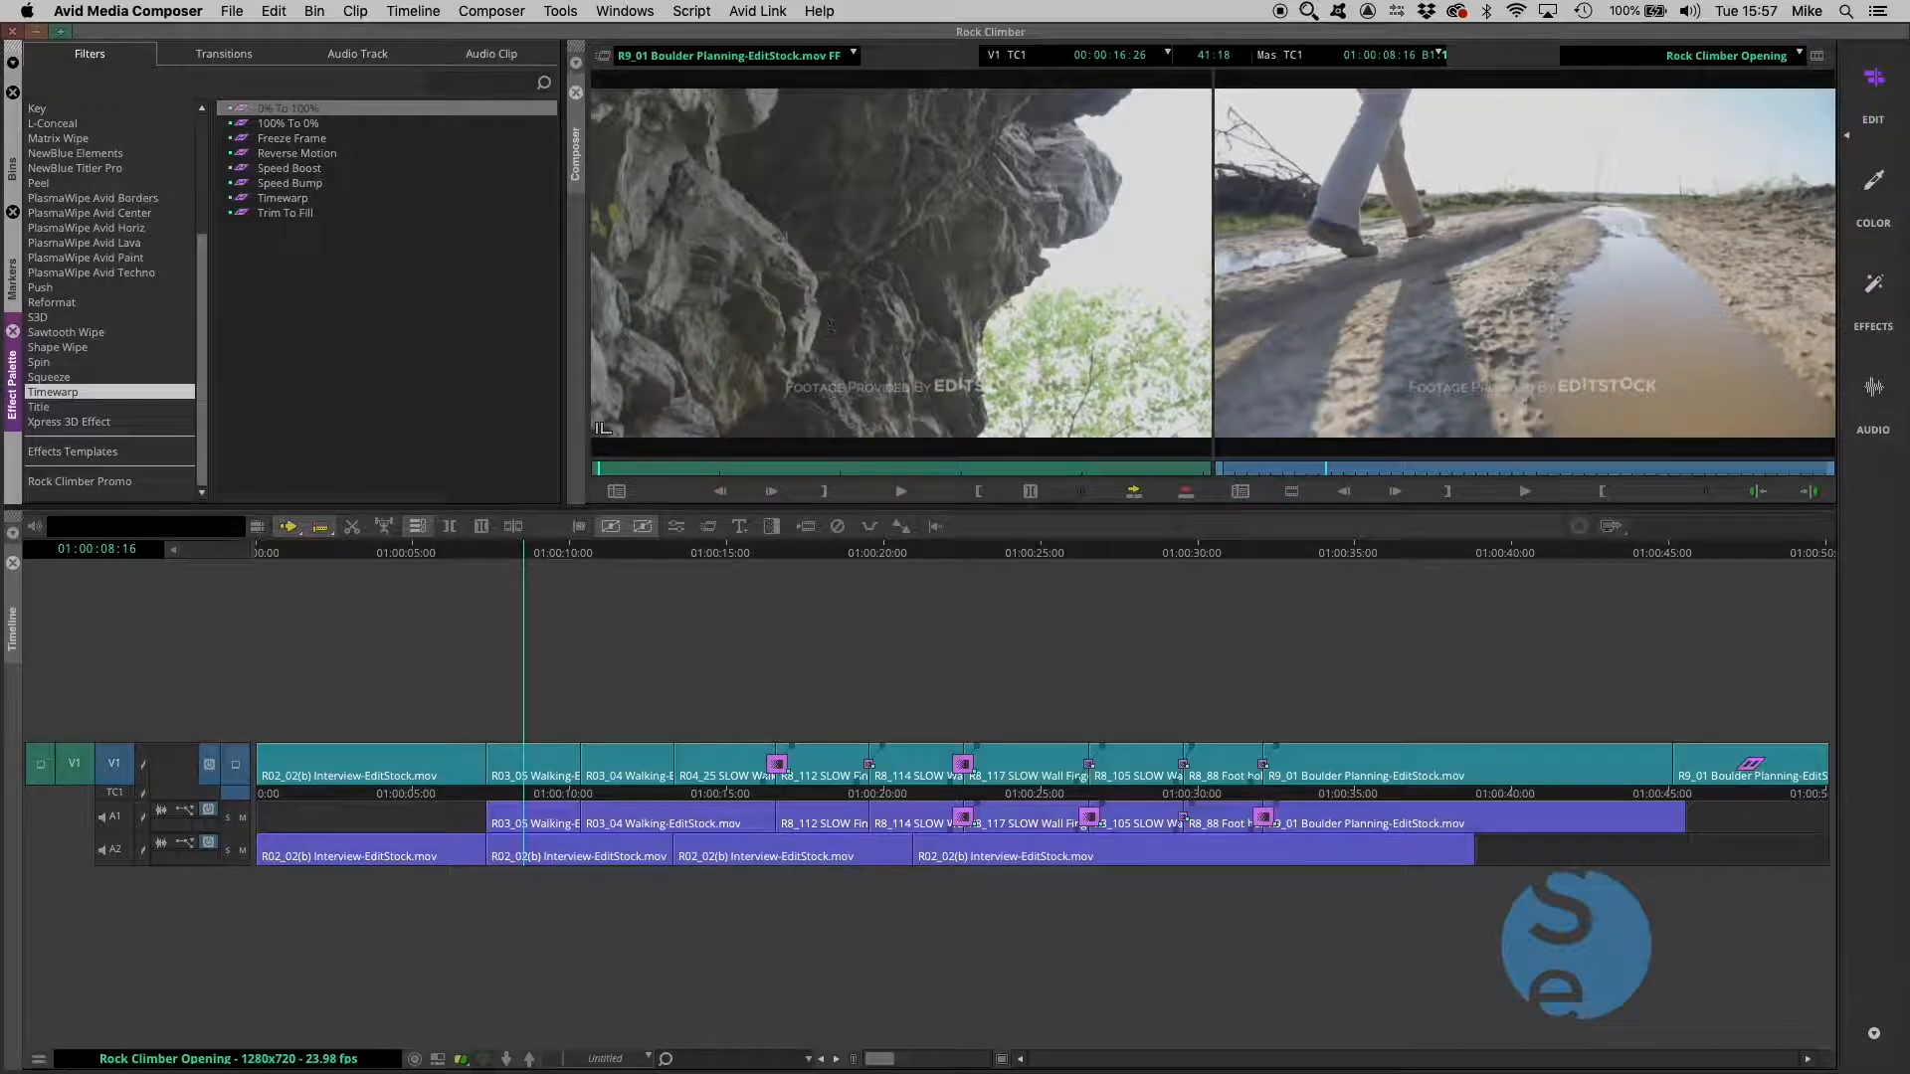
left_click(13, 167)
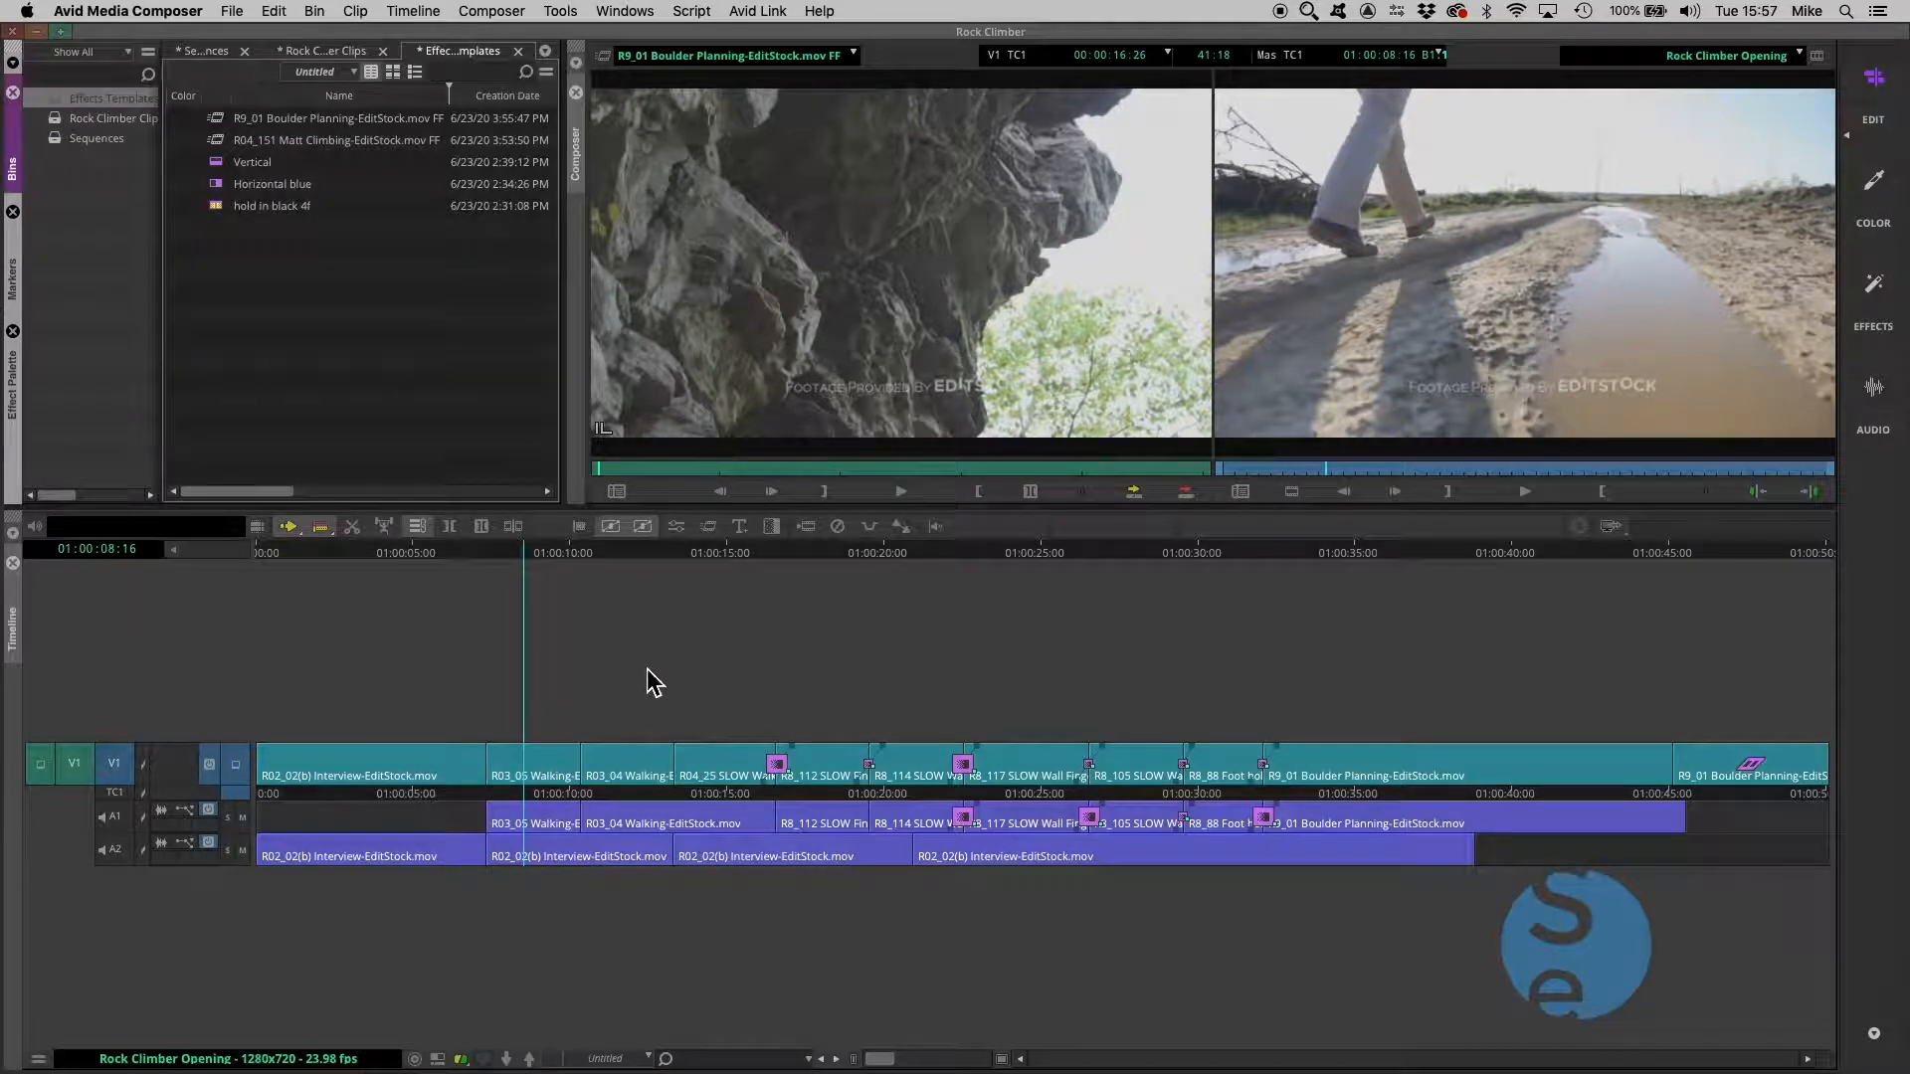
Scrub through the R03_04 Walking clip and park at 01:00:13:06 near its end
left_click_drag(491, 557, 635, 687)
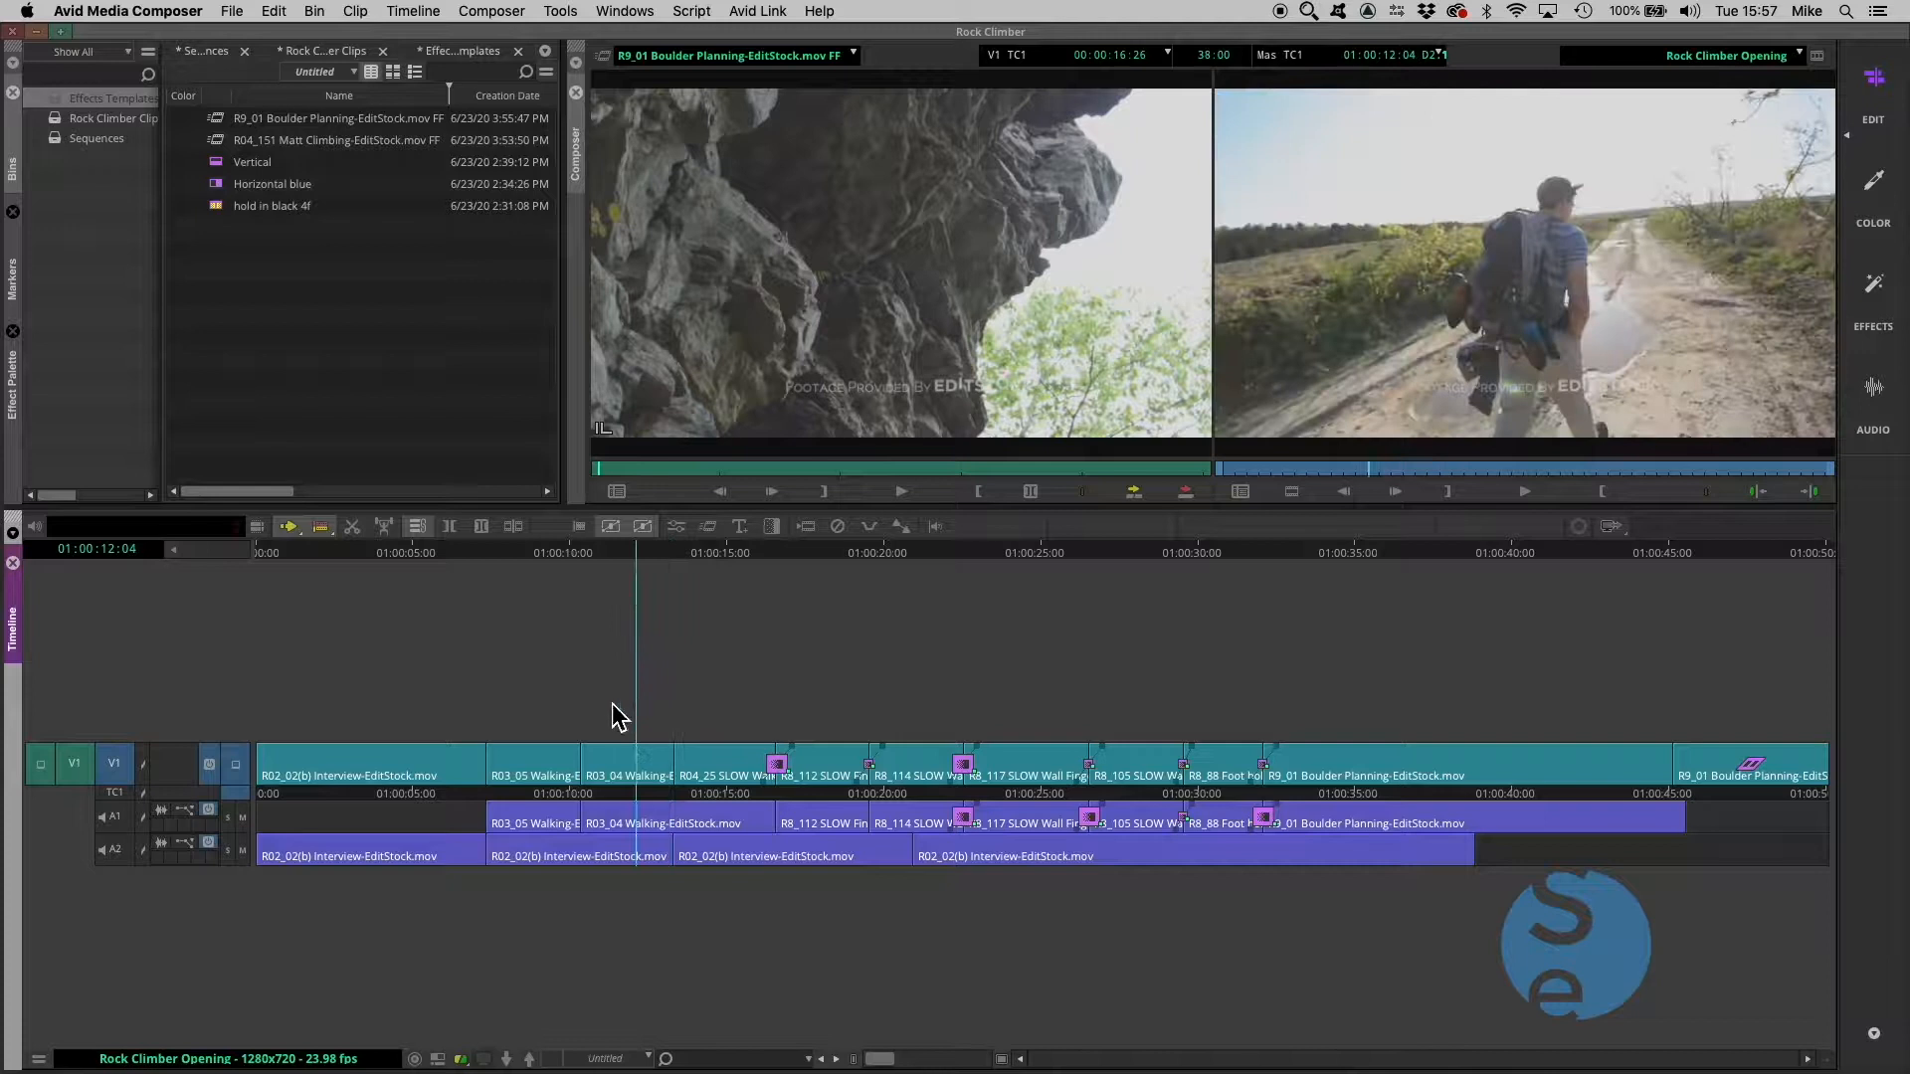
left_click_drag(709, 567, 621, 577)
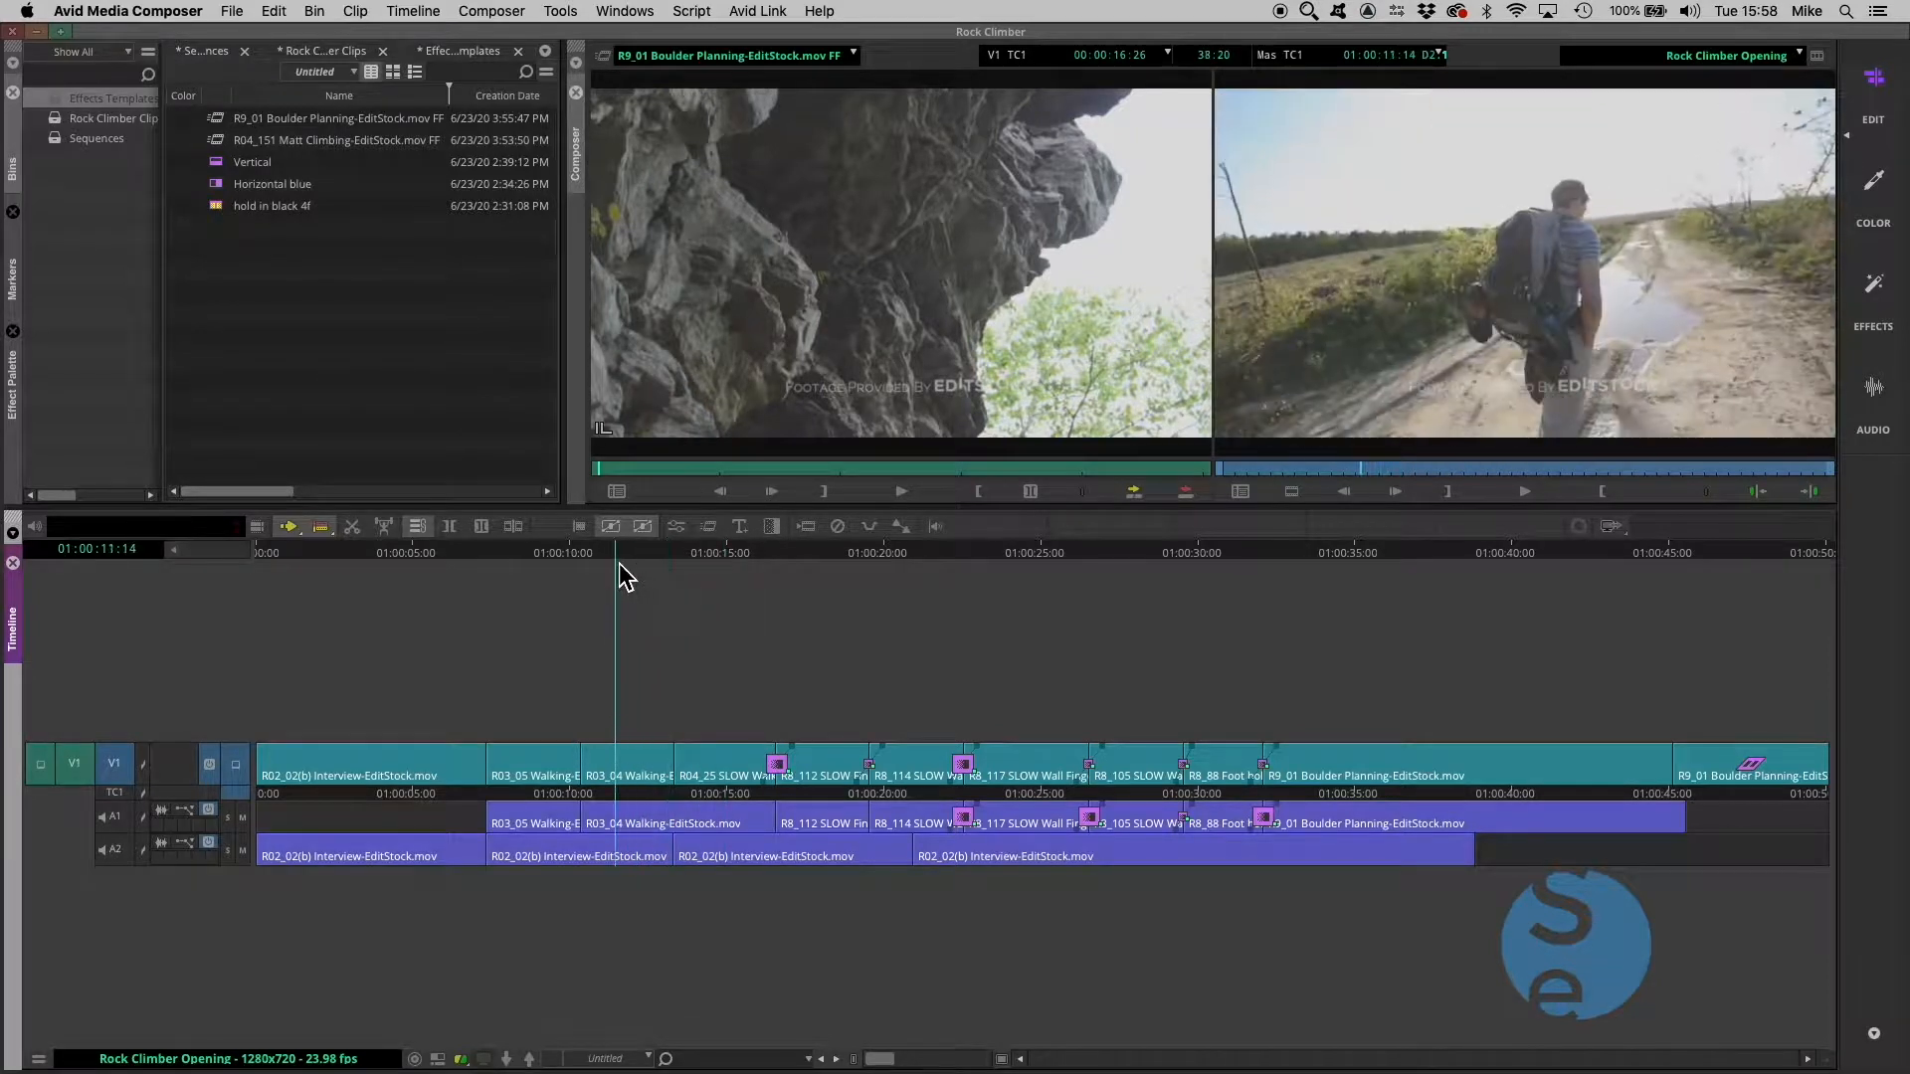
left_click_drag(626, 563, 676, 579)
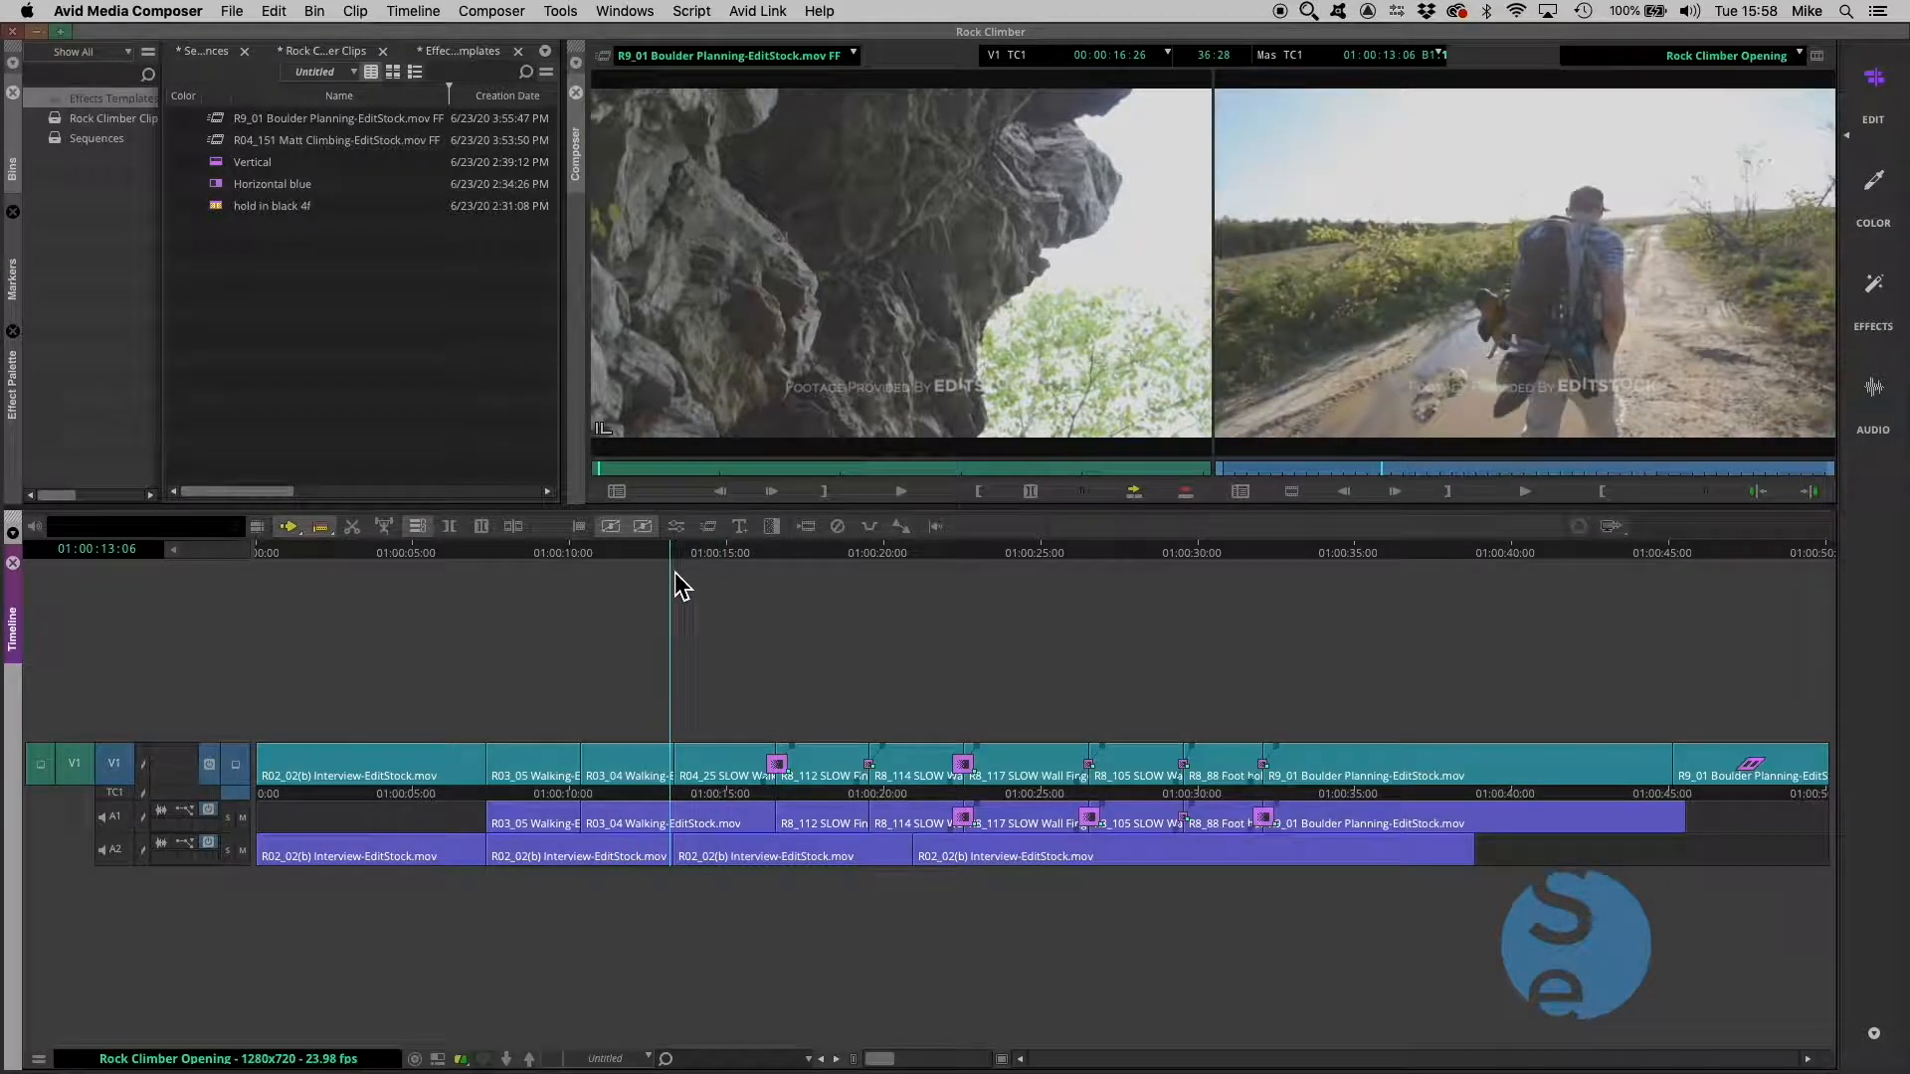
Mute audio tracks A1 and A2, and play the sequence from 01:00:13:04 through the R04_25 SLOW Walking clip
left_click(242, 817)
left_click(242, 851)
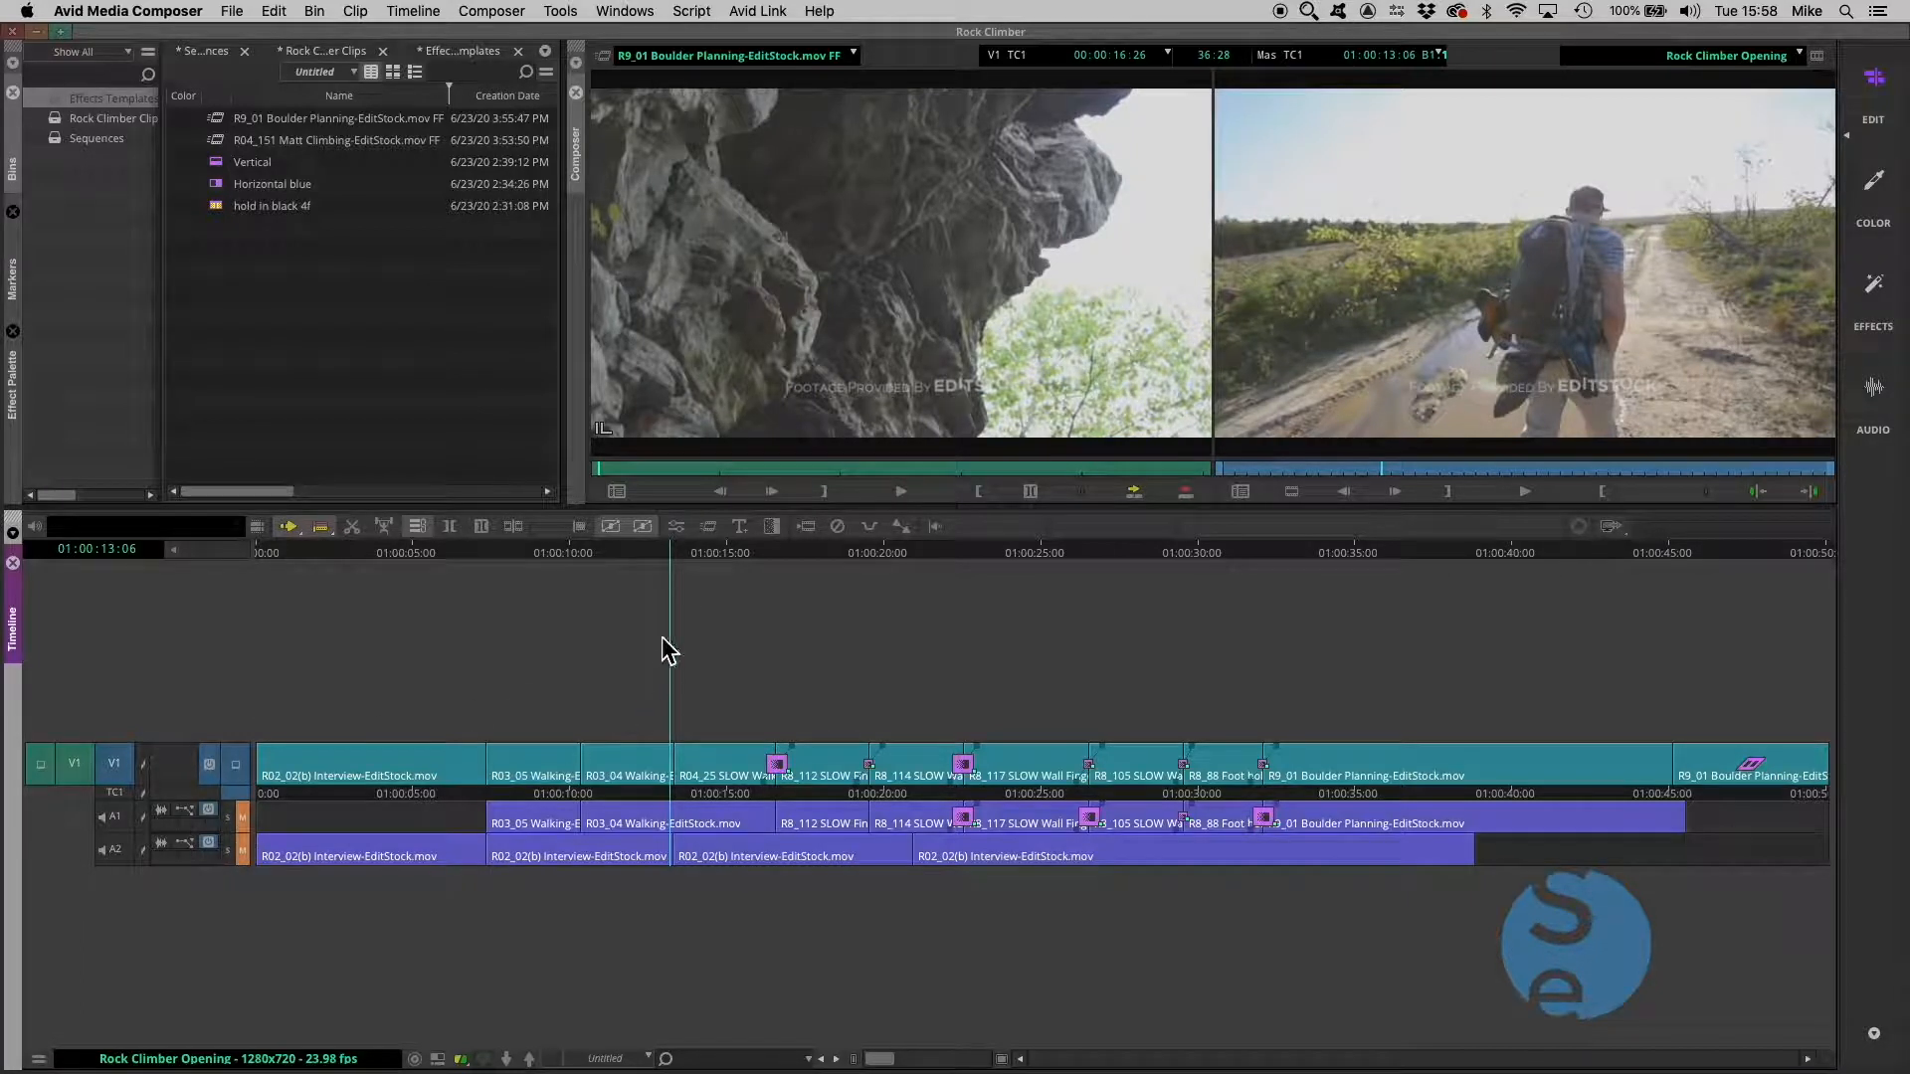
left_click(669, 547)
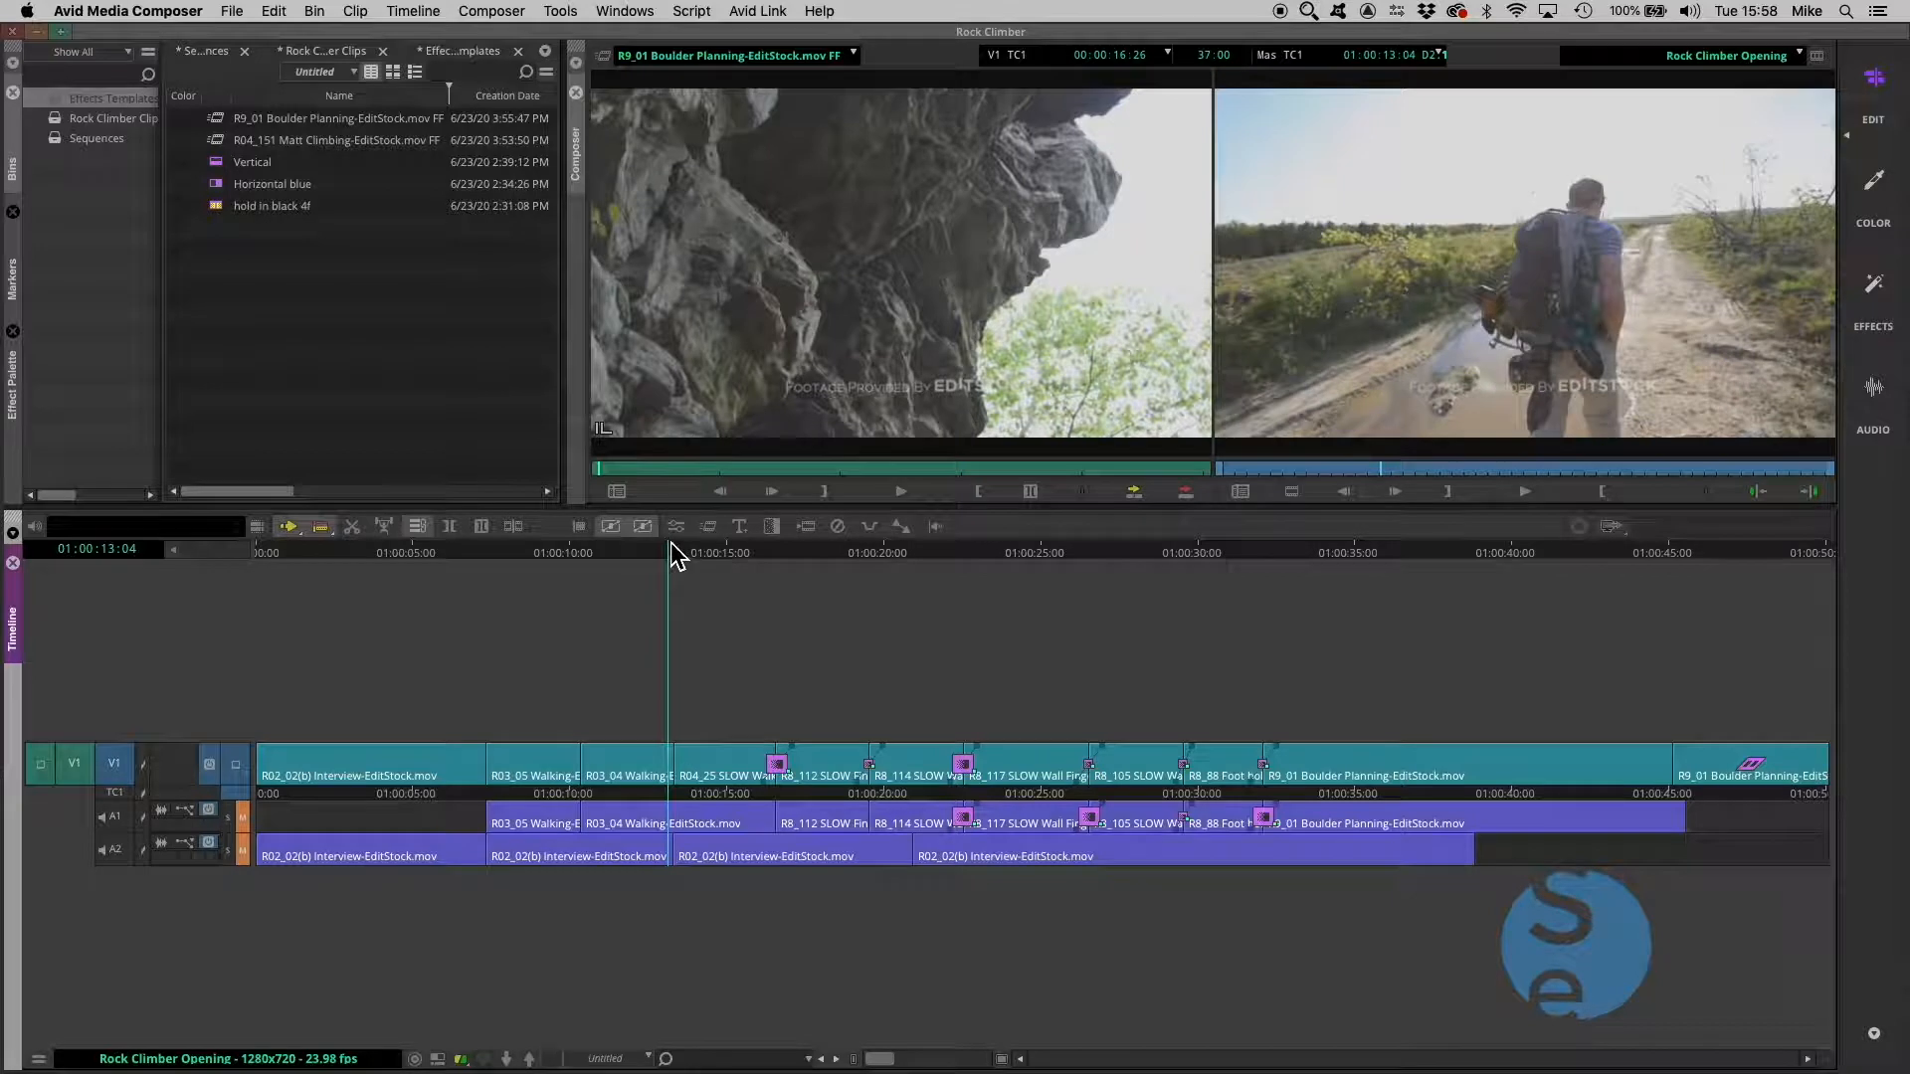
key("l")
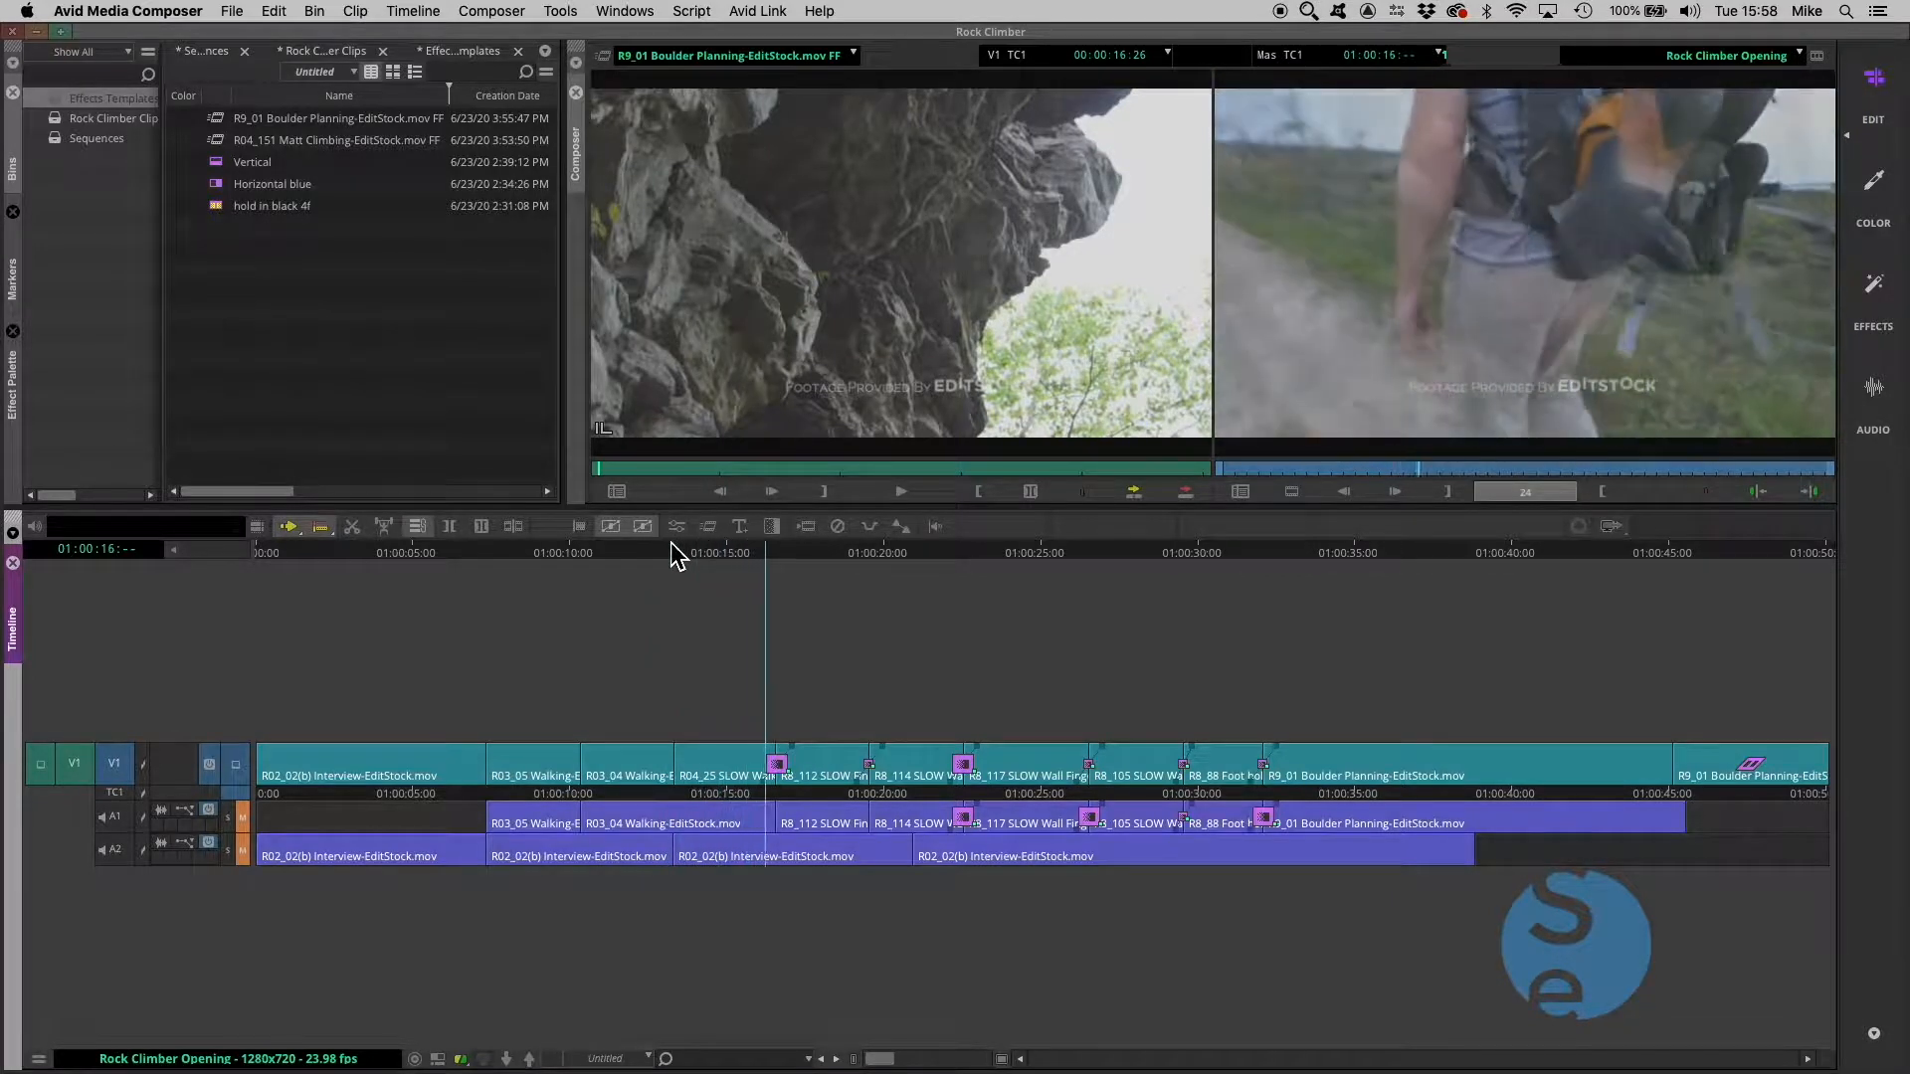
key("k")
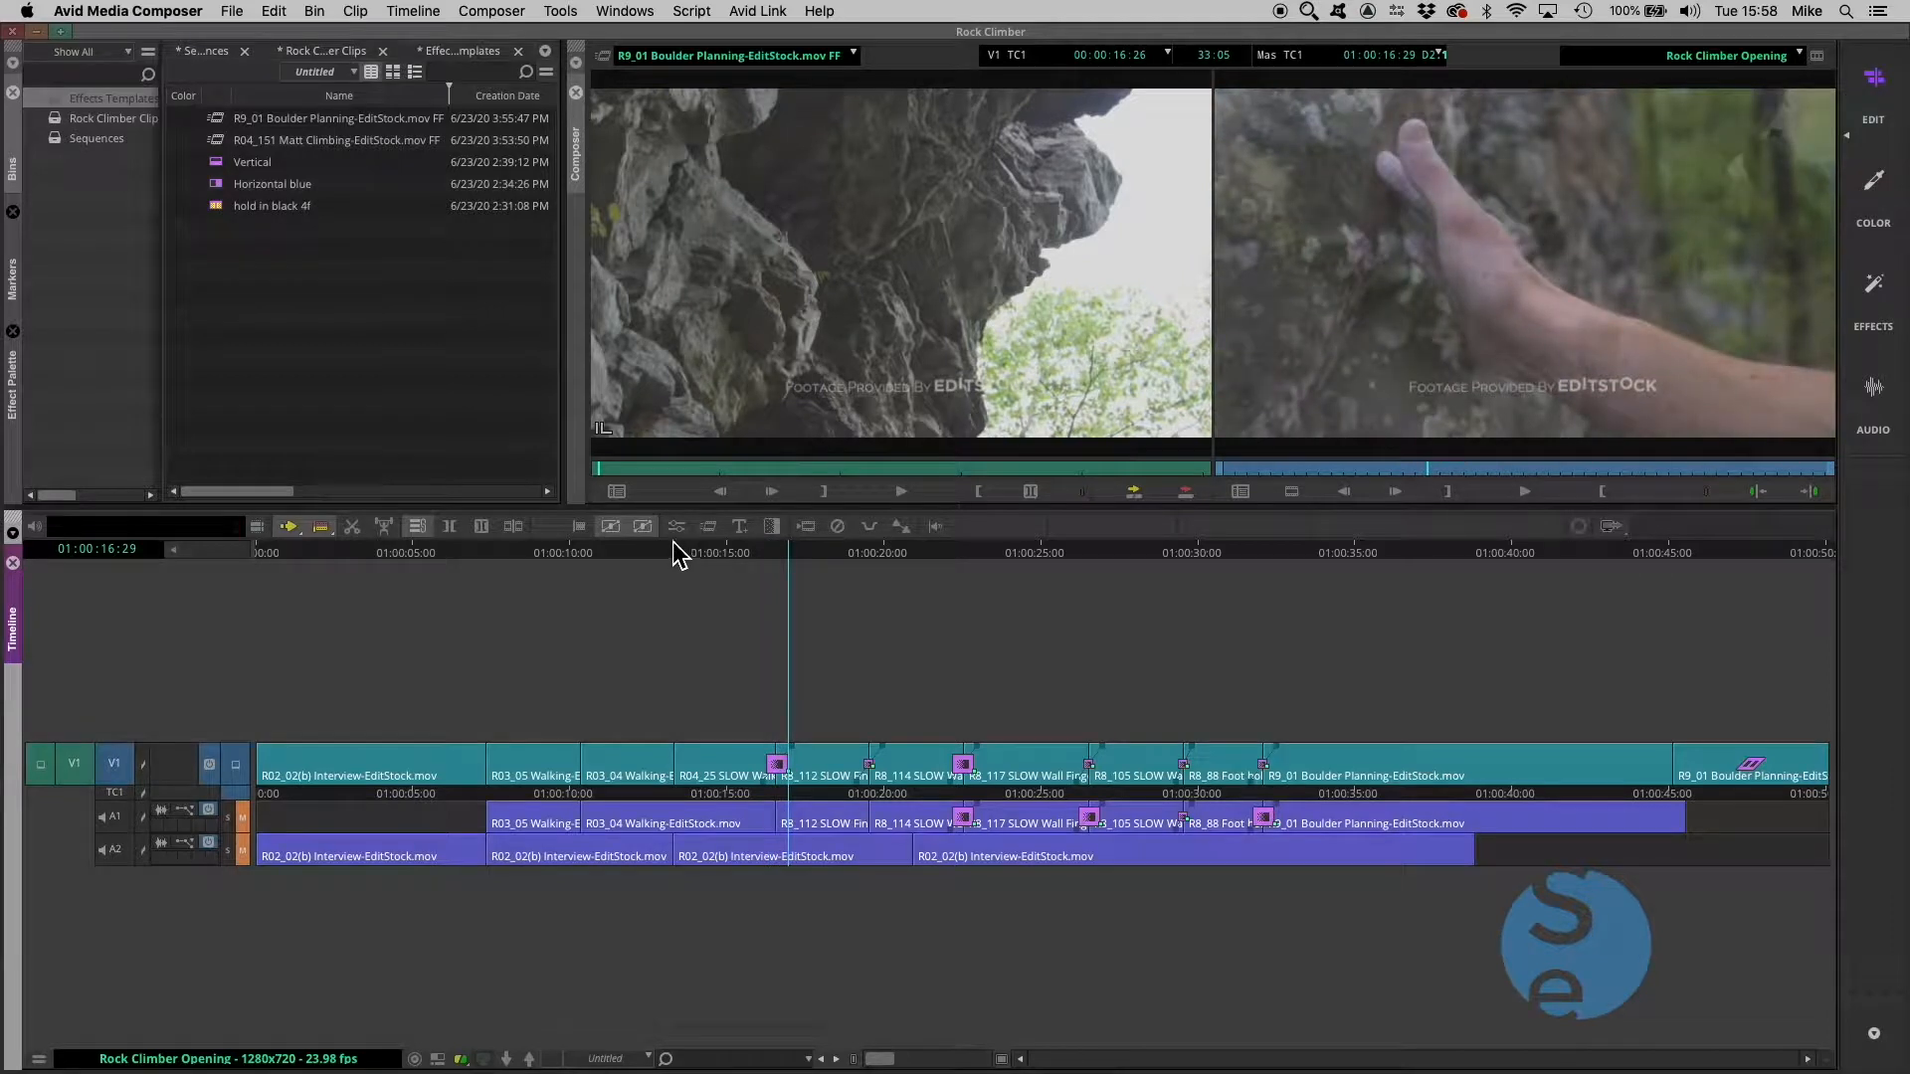
Park on the first frame of the R03_04 Walking clip in the sequence and match frame to load its source clip
left_click_drag(699, 558, 631, 560)
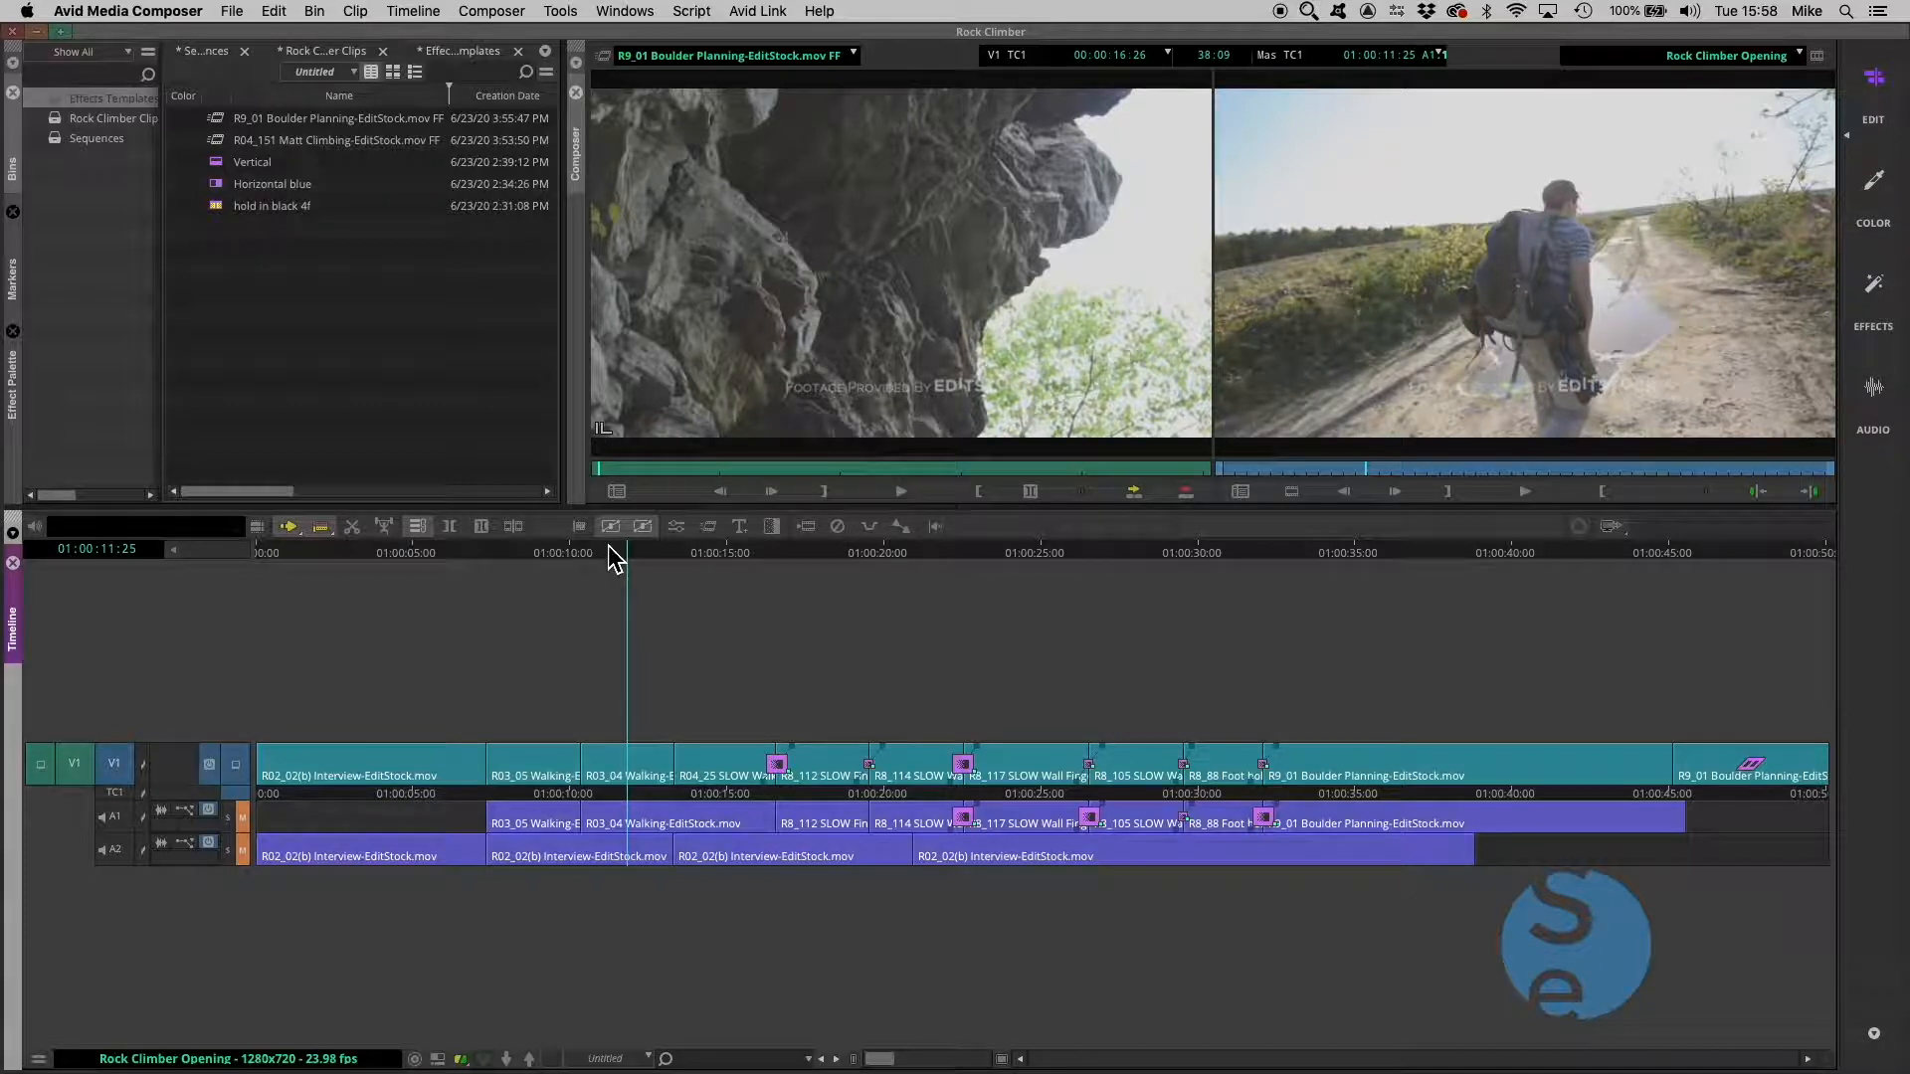
key("a")
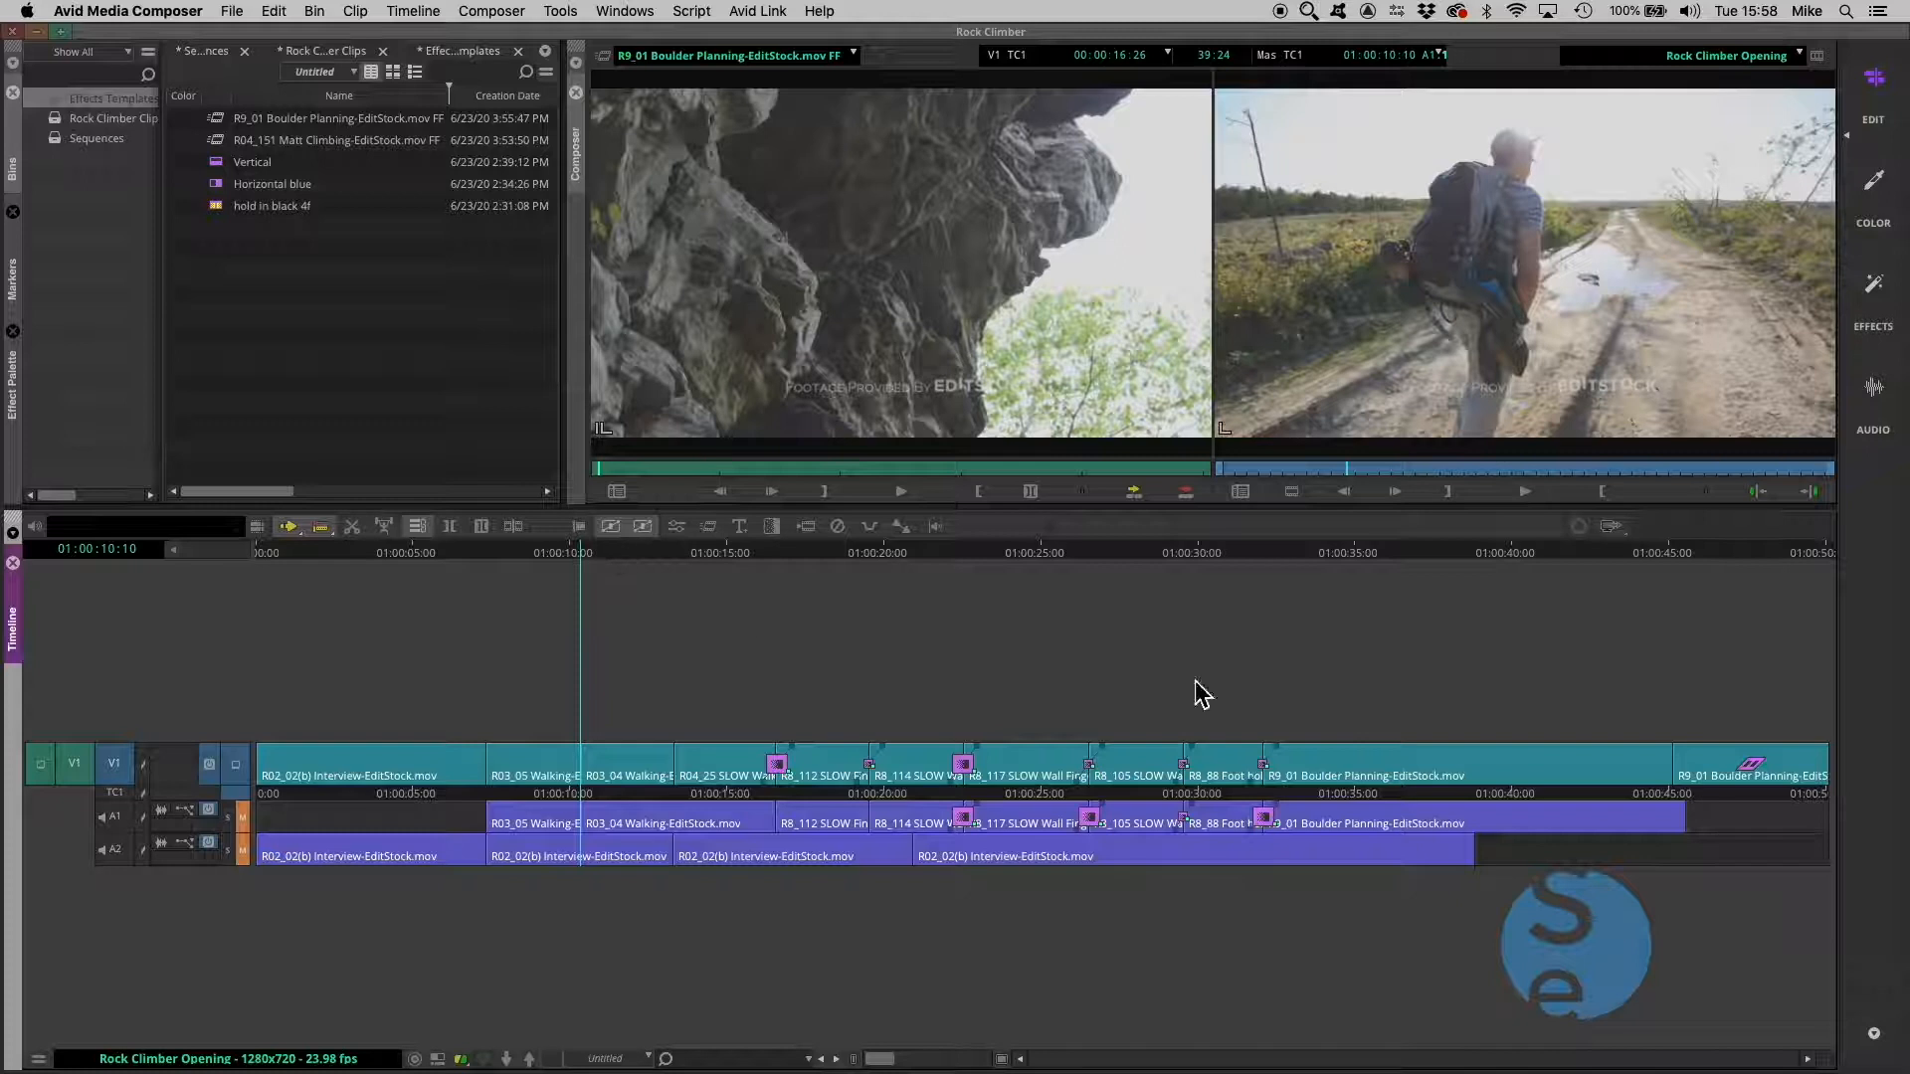
left_click(1293, 495)
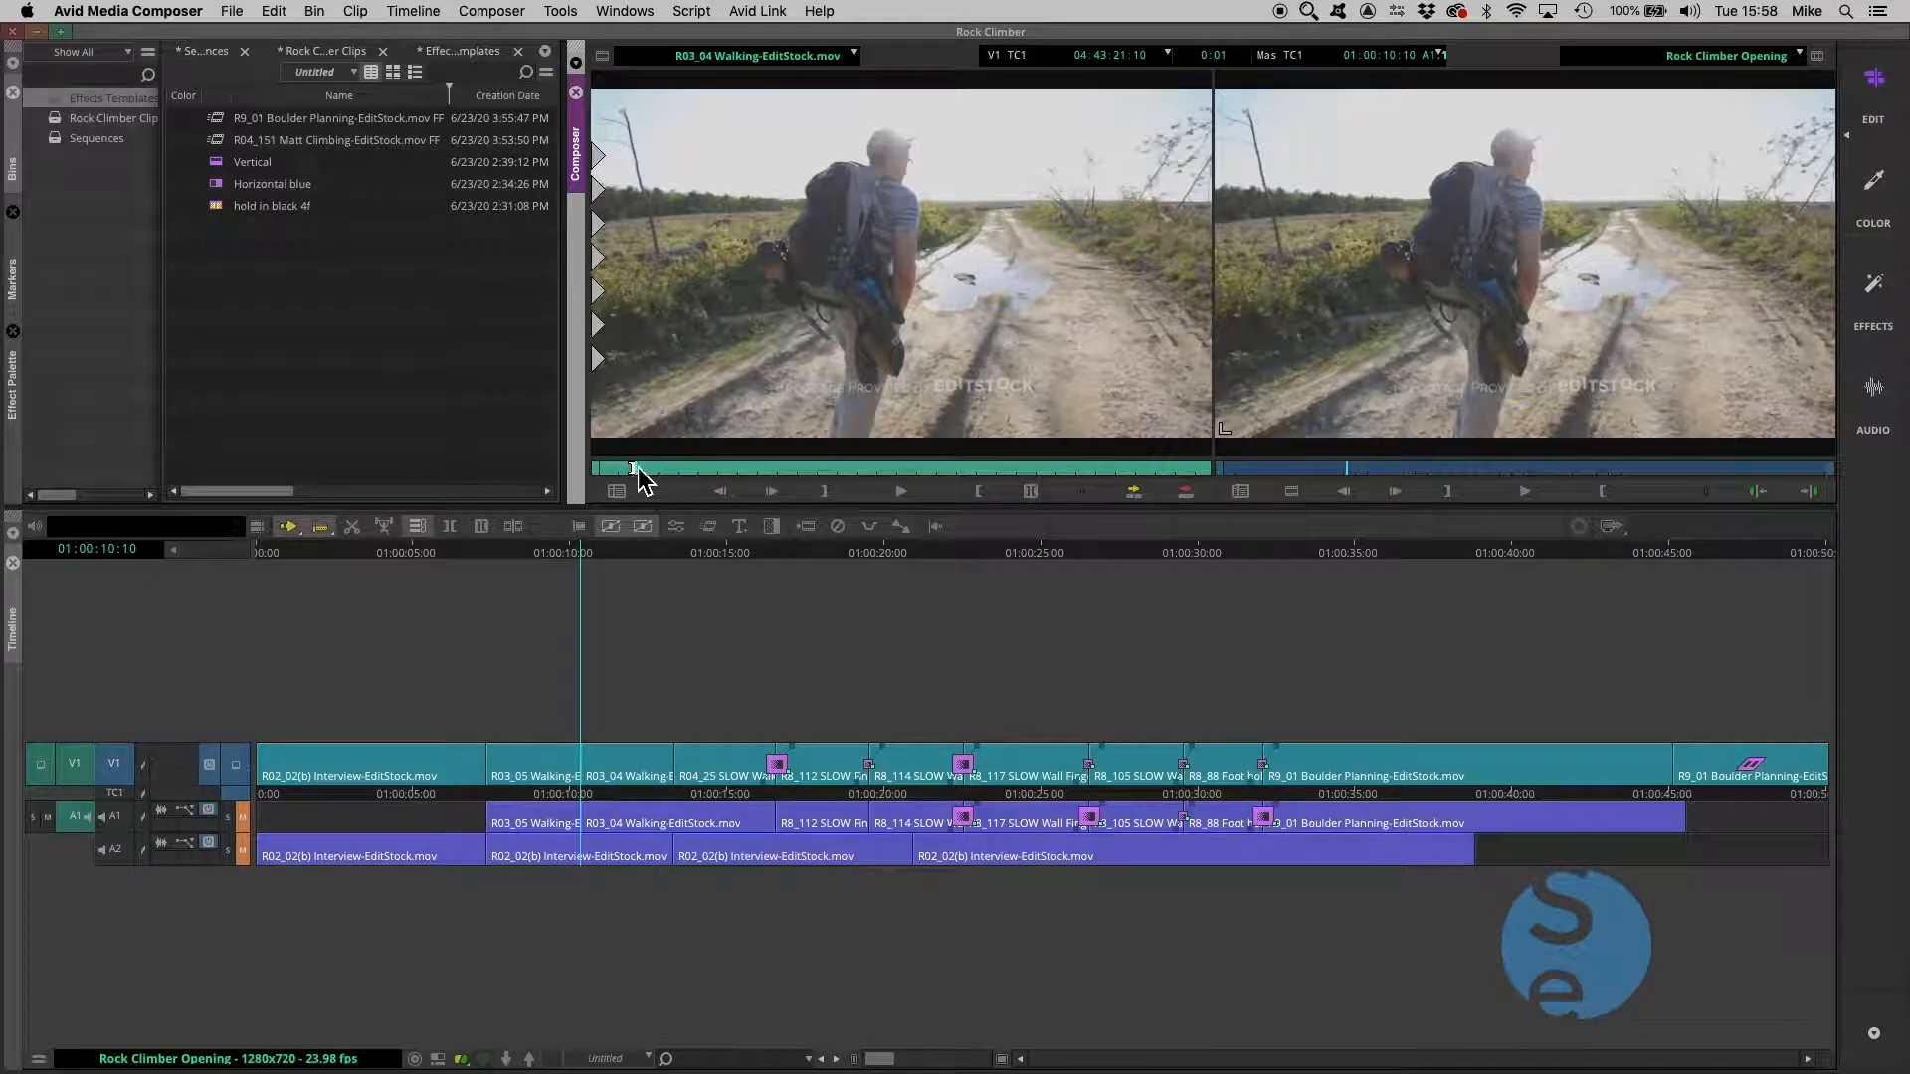
Park the R03_04 Walking source clip at 04:43:24:13 and set an OUT point there
left_click_drag(649, 483, 700, 462)
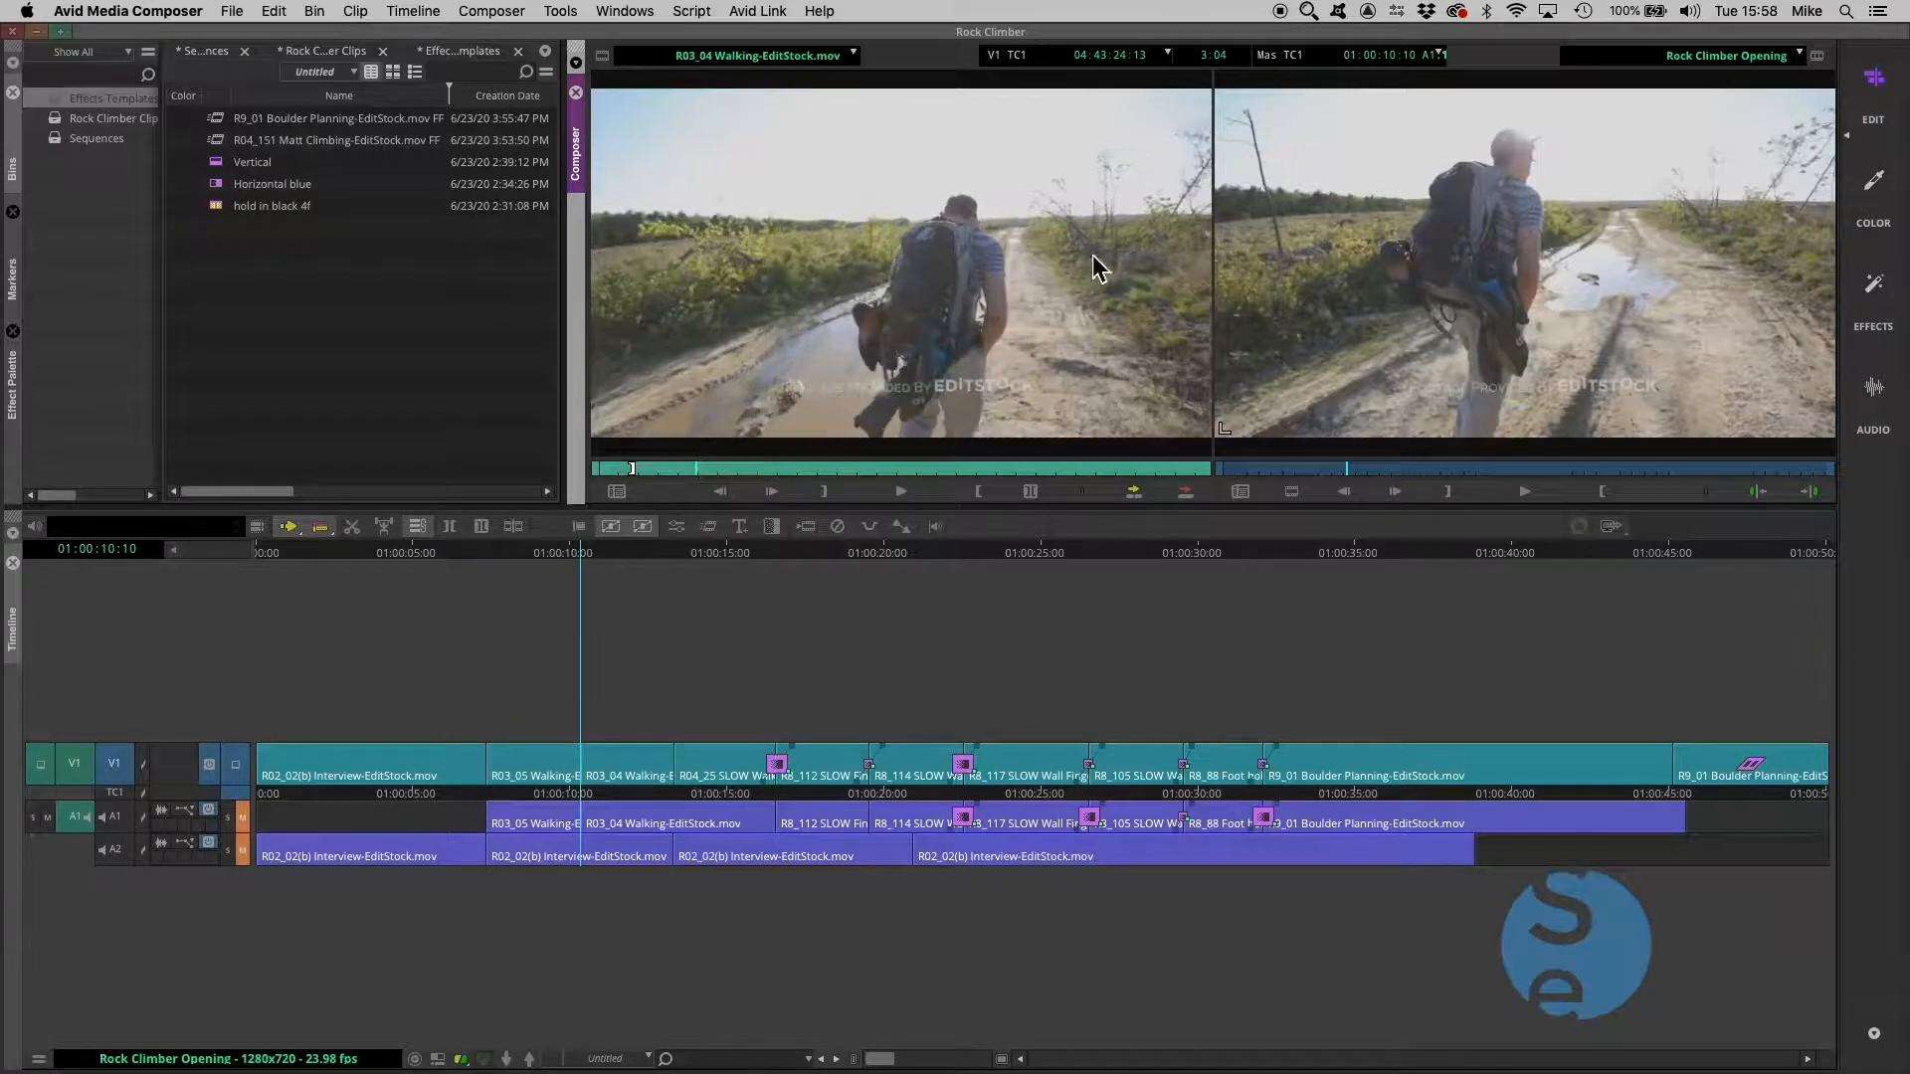
left_click(980, 491)
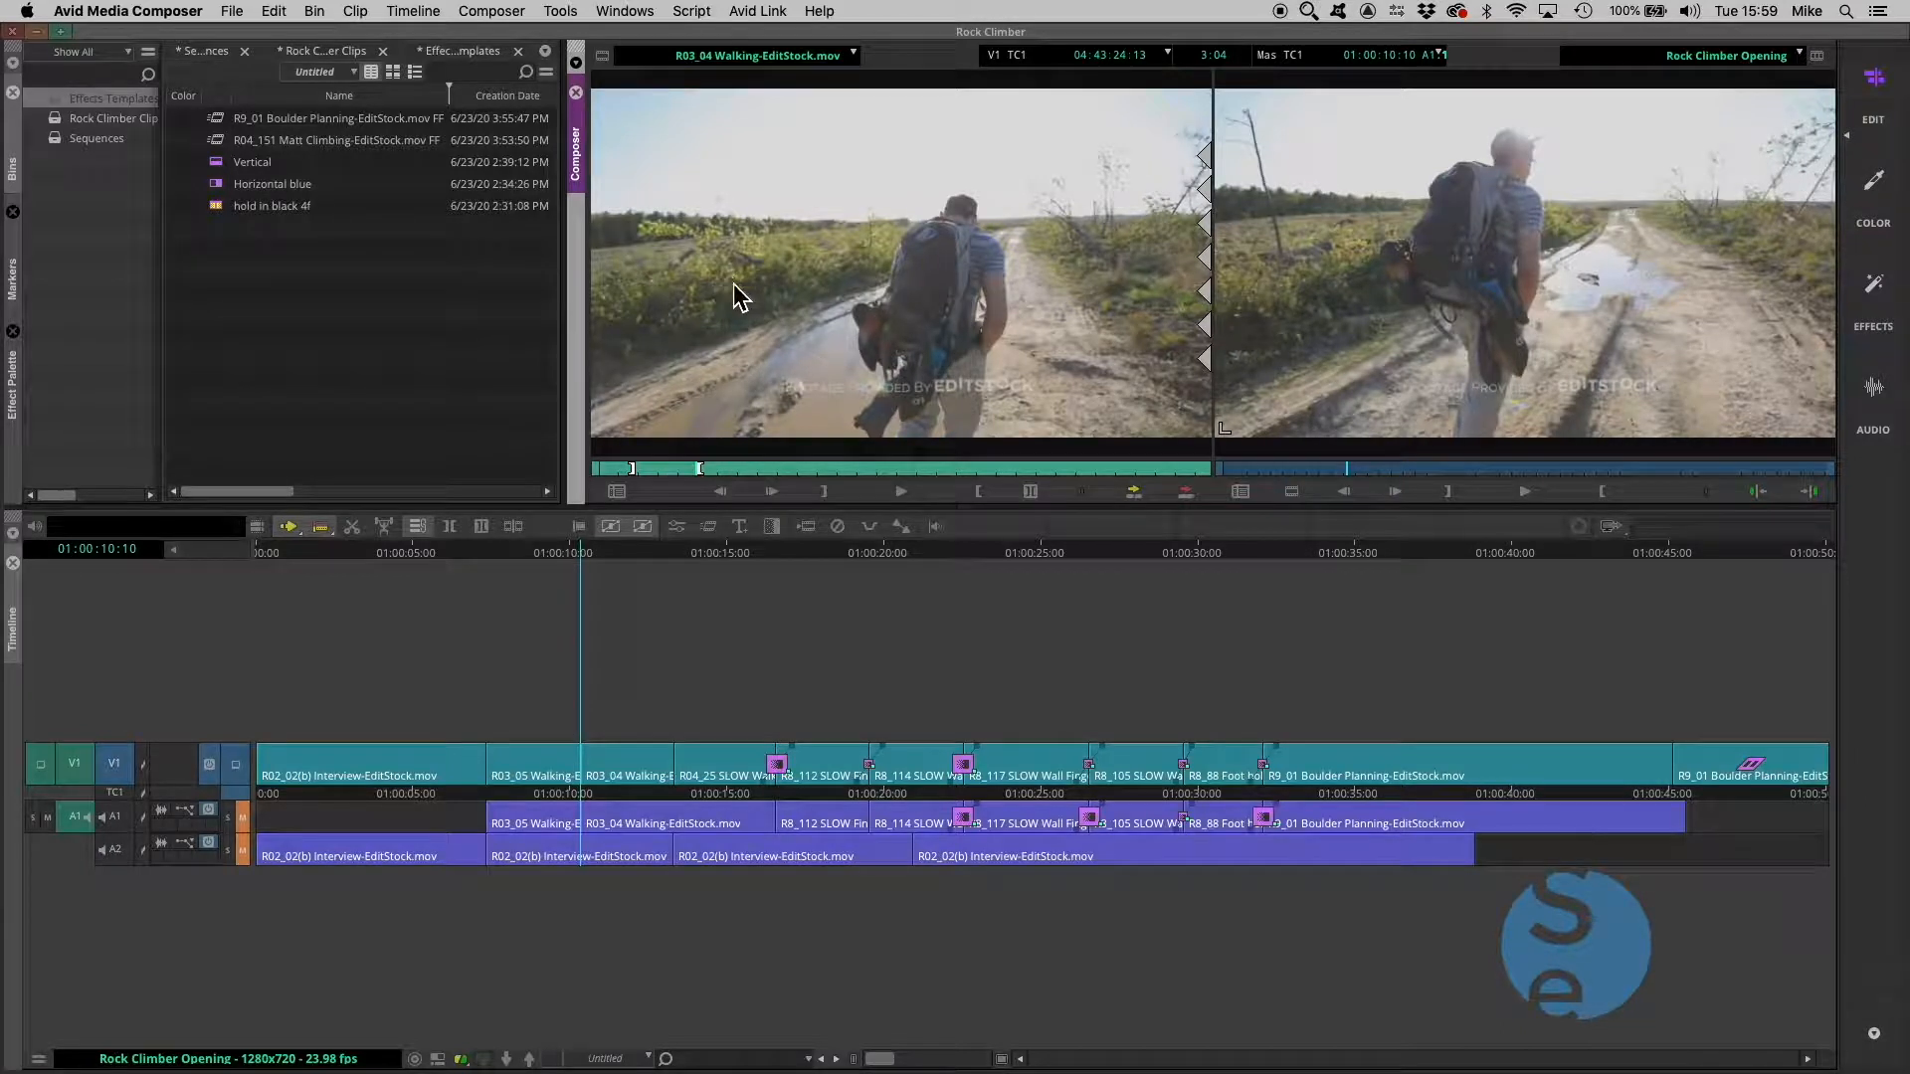
right_click(729, 320)
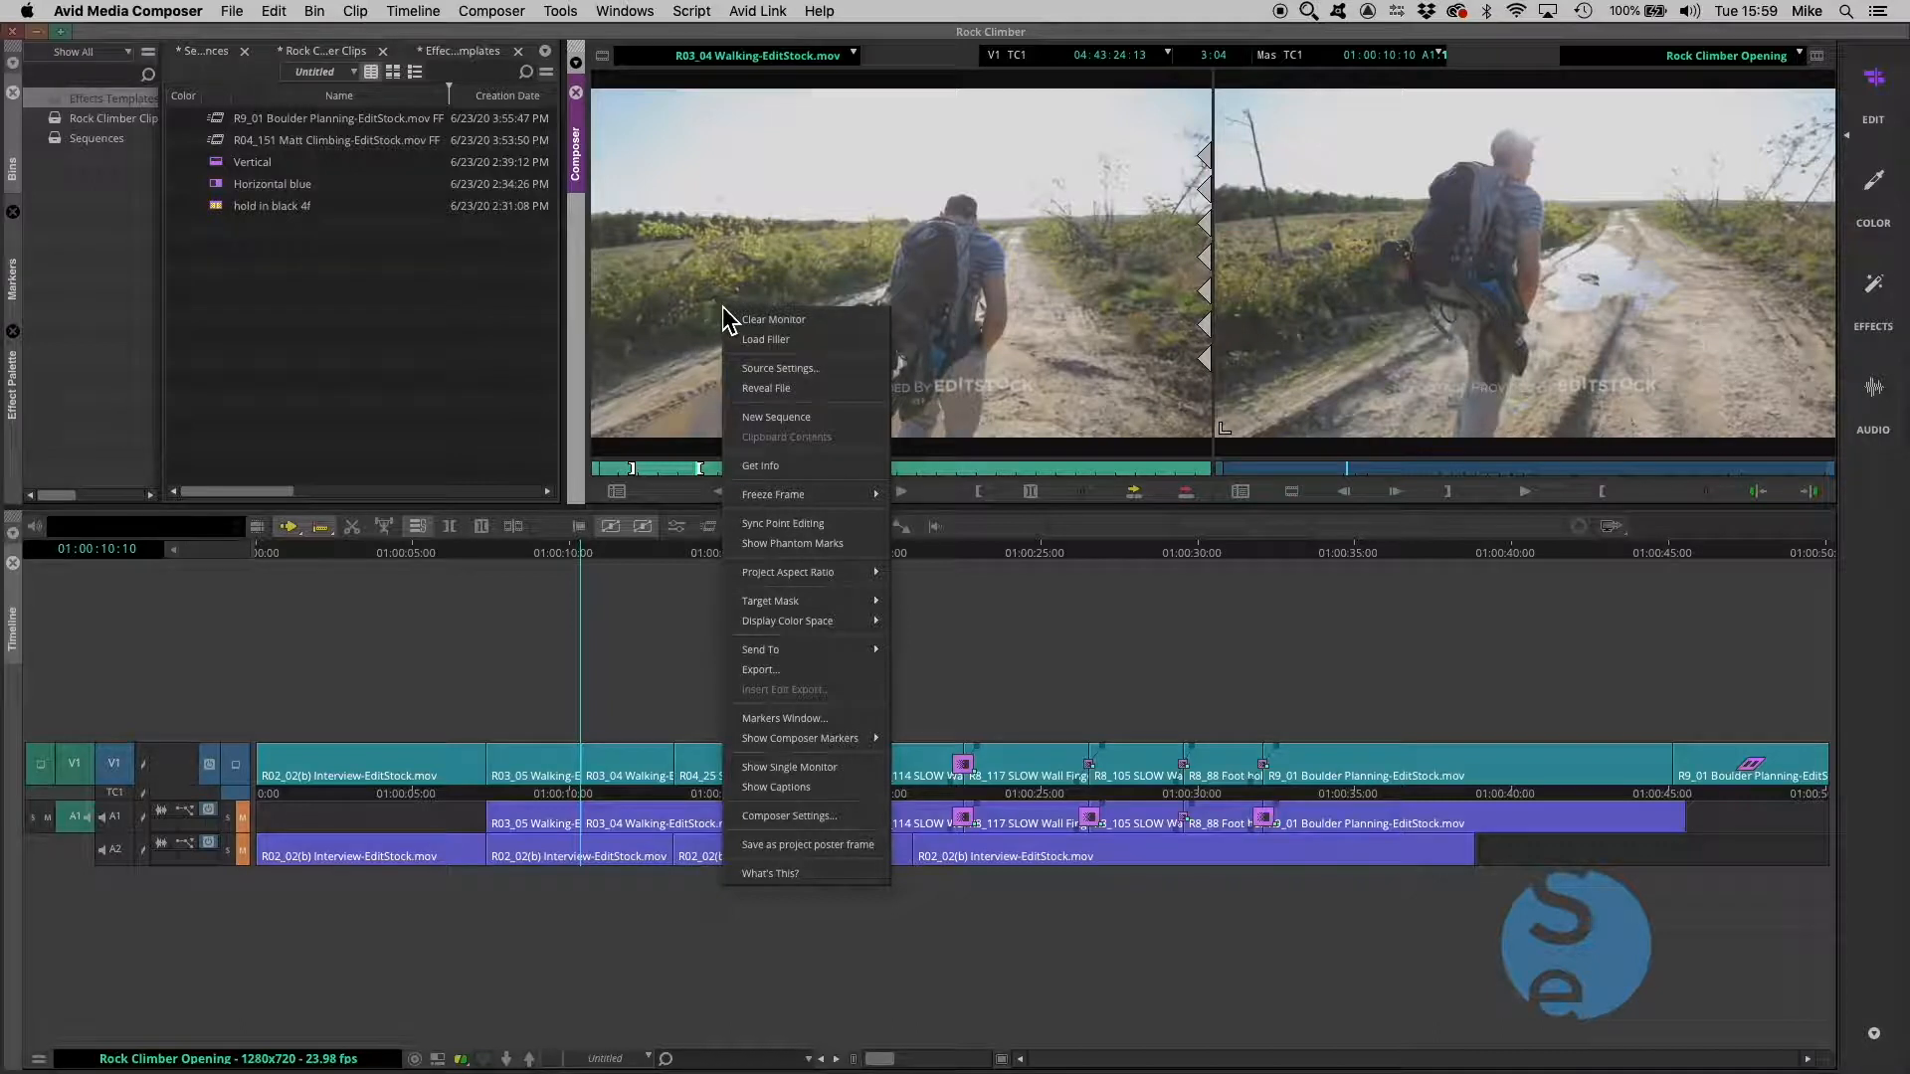
left_click(704, 325)
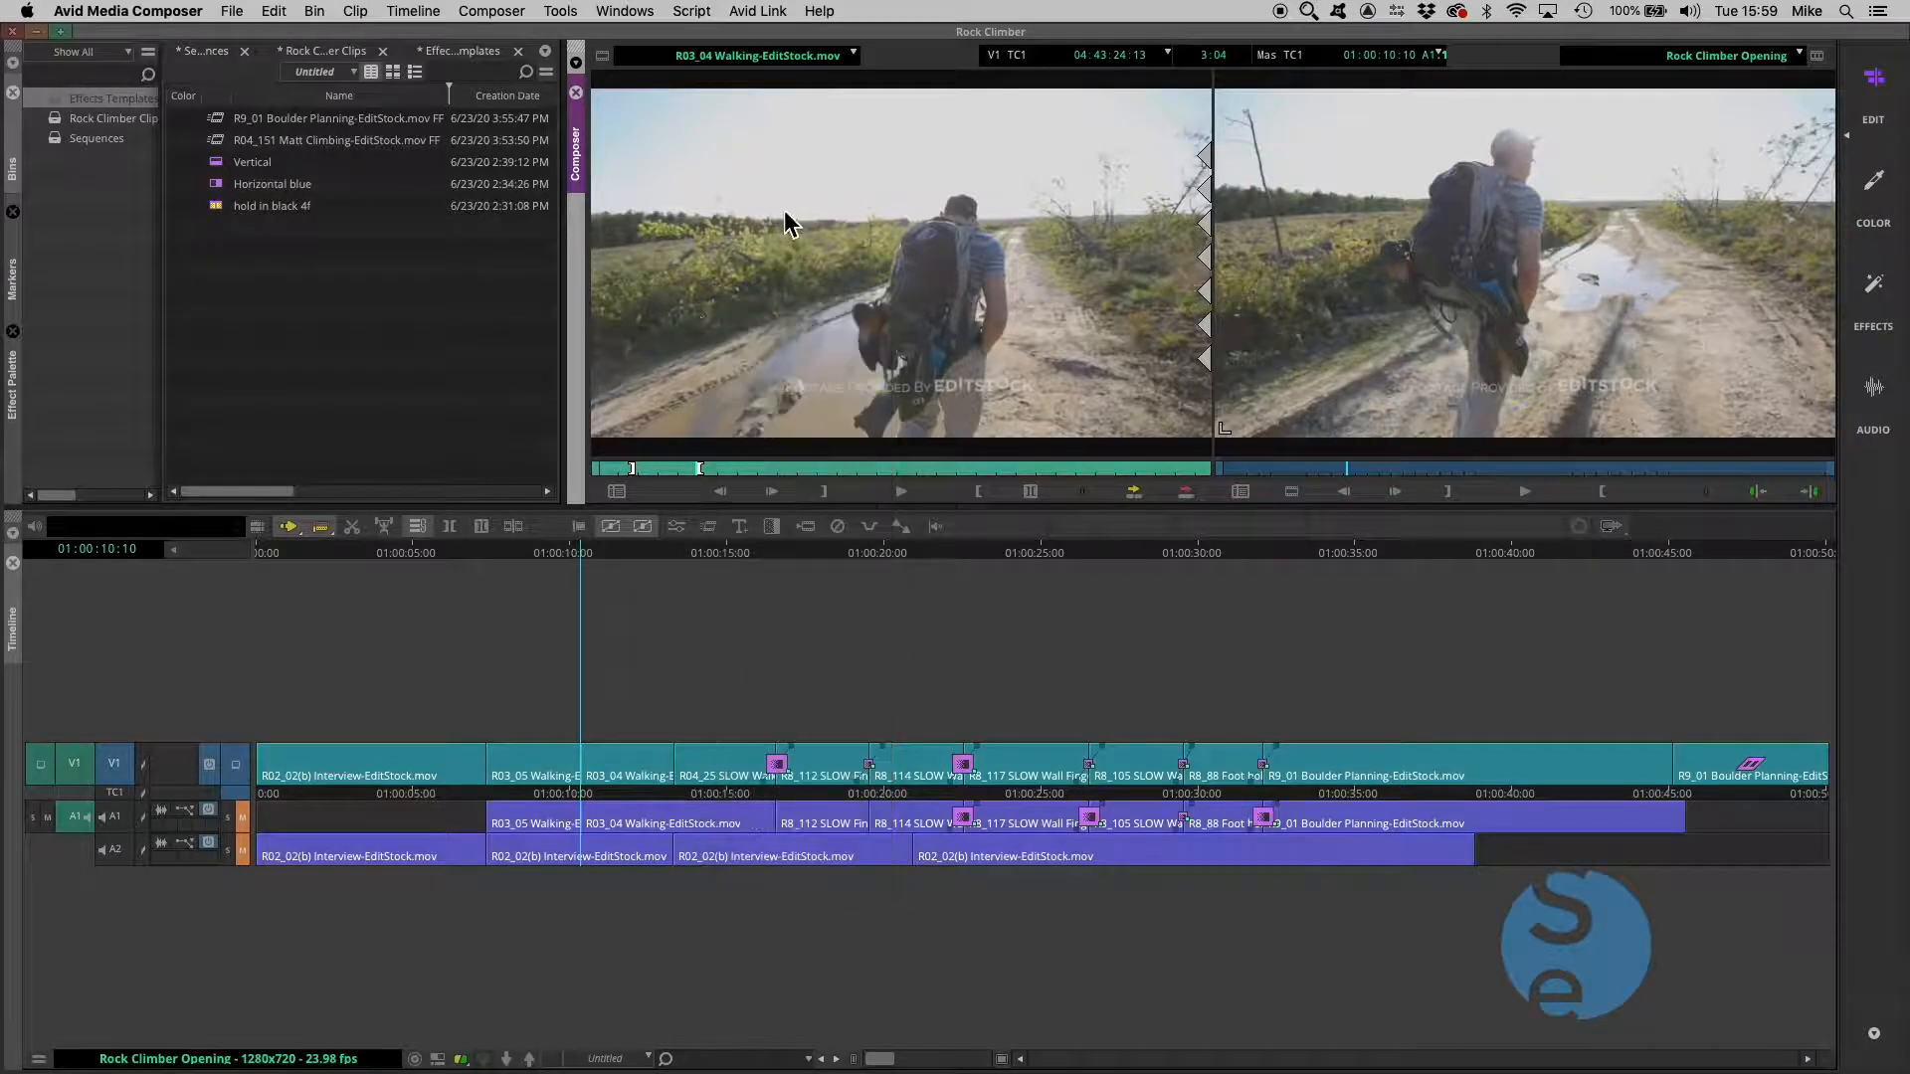
Map the Motion Effect Editor command from the Command Palette's FX commands to the source monitor's button row, beside the source/record toggle
left_click(560, 12)
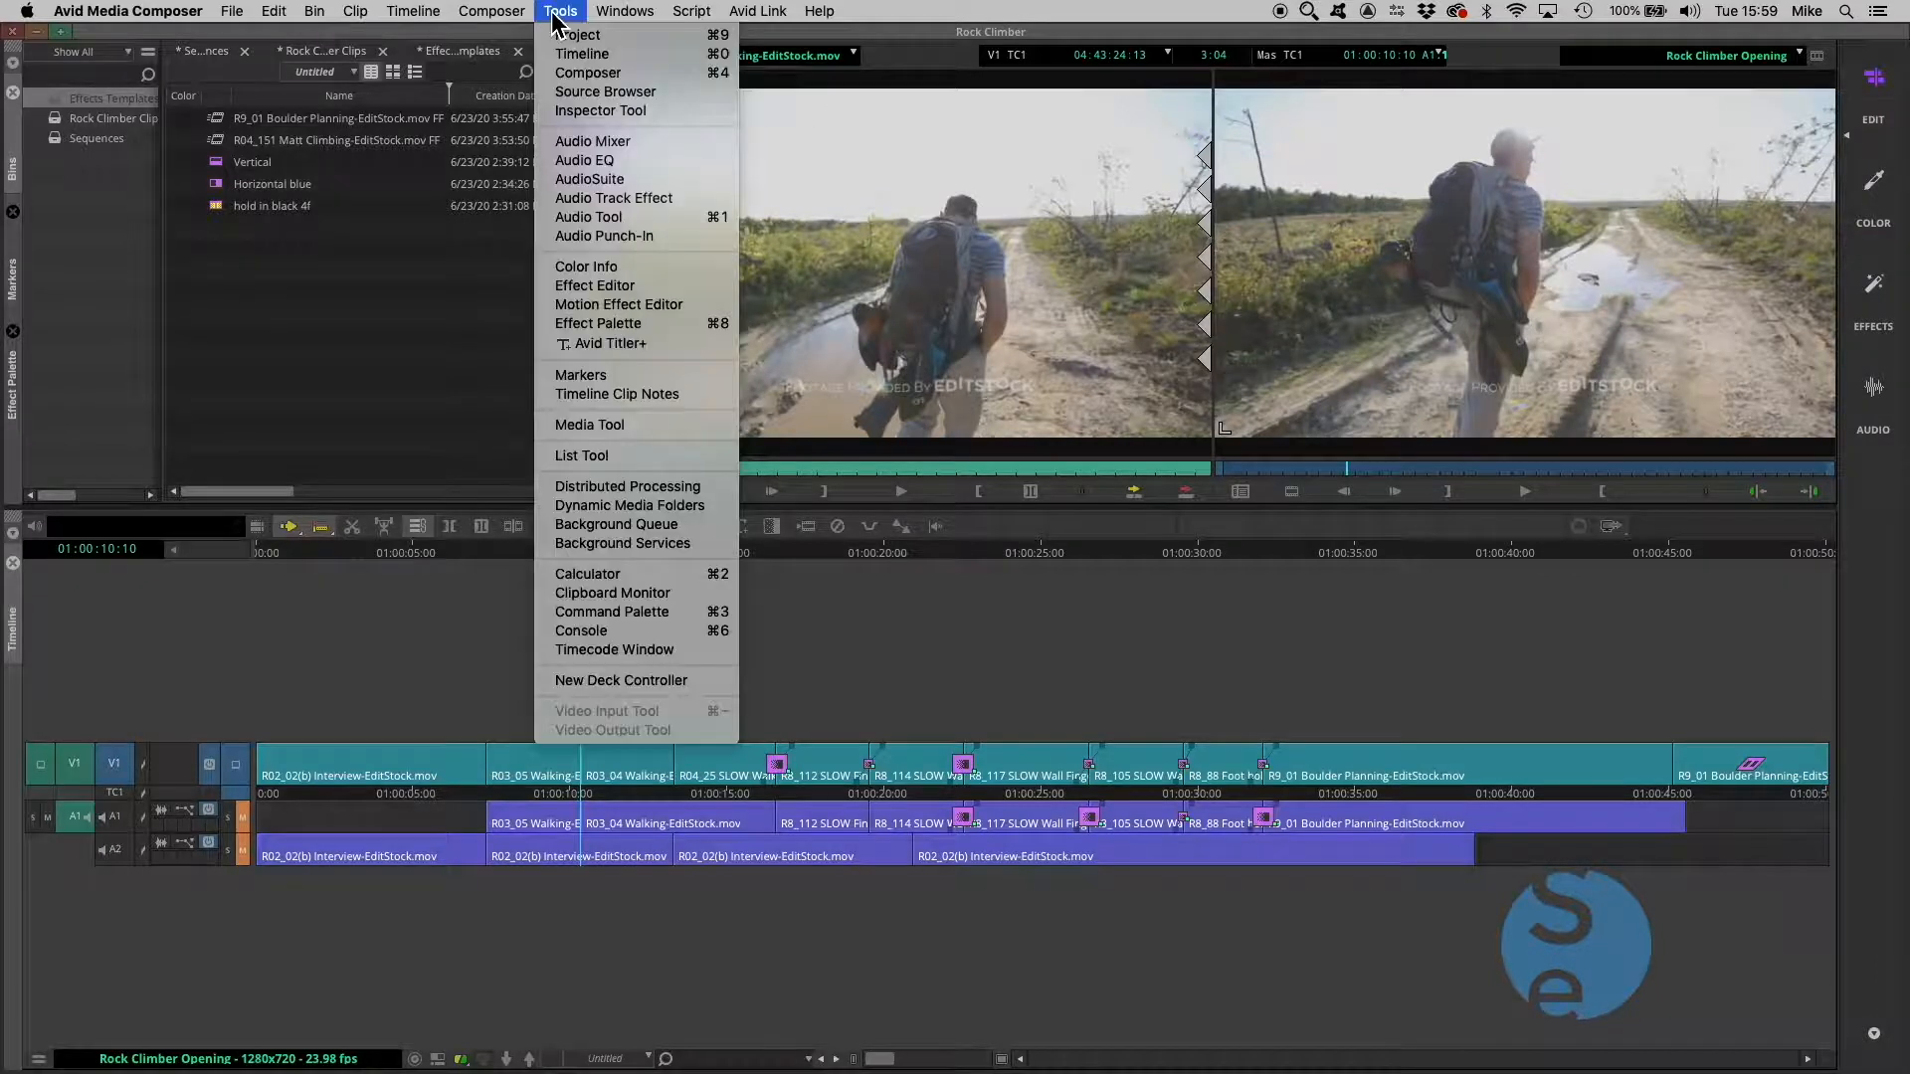
left_click(621, 630)
left_click_drag(950, 235, 780, 618)
left_click(760, 645)
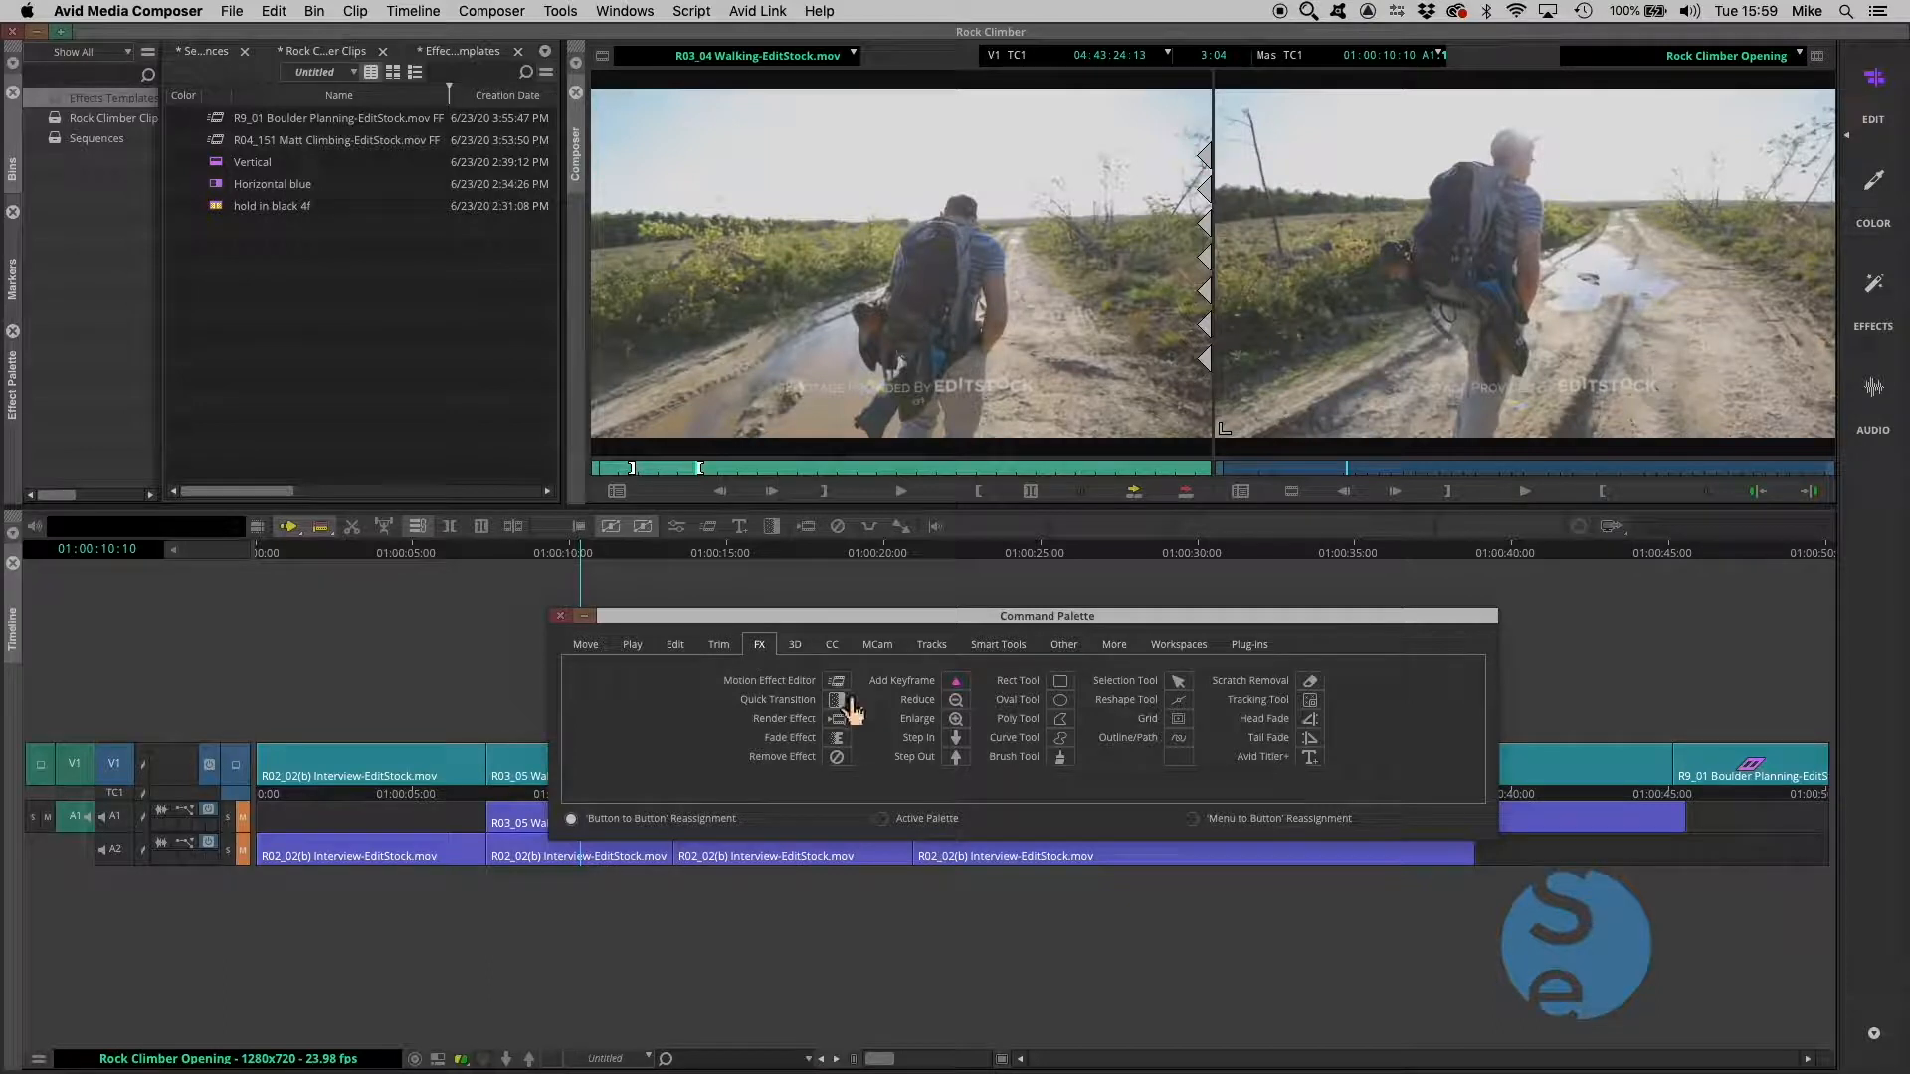
left_click_drag(853, 702, 694, 526)
left_click_drag(725, 495, 663, 496)
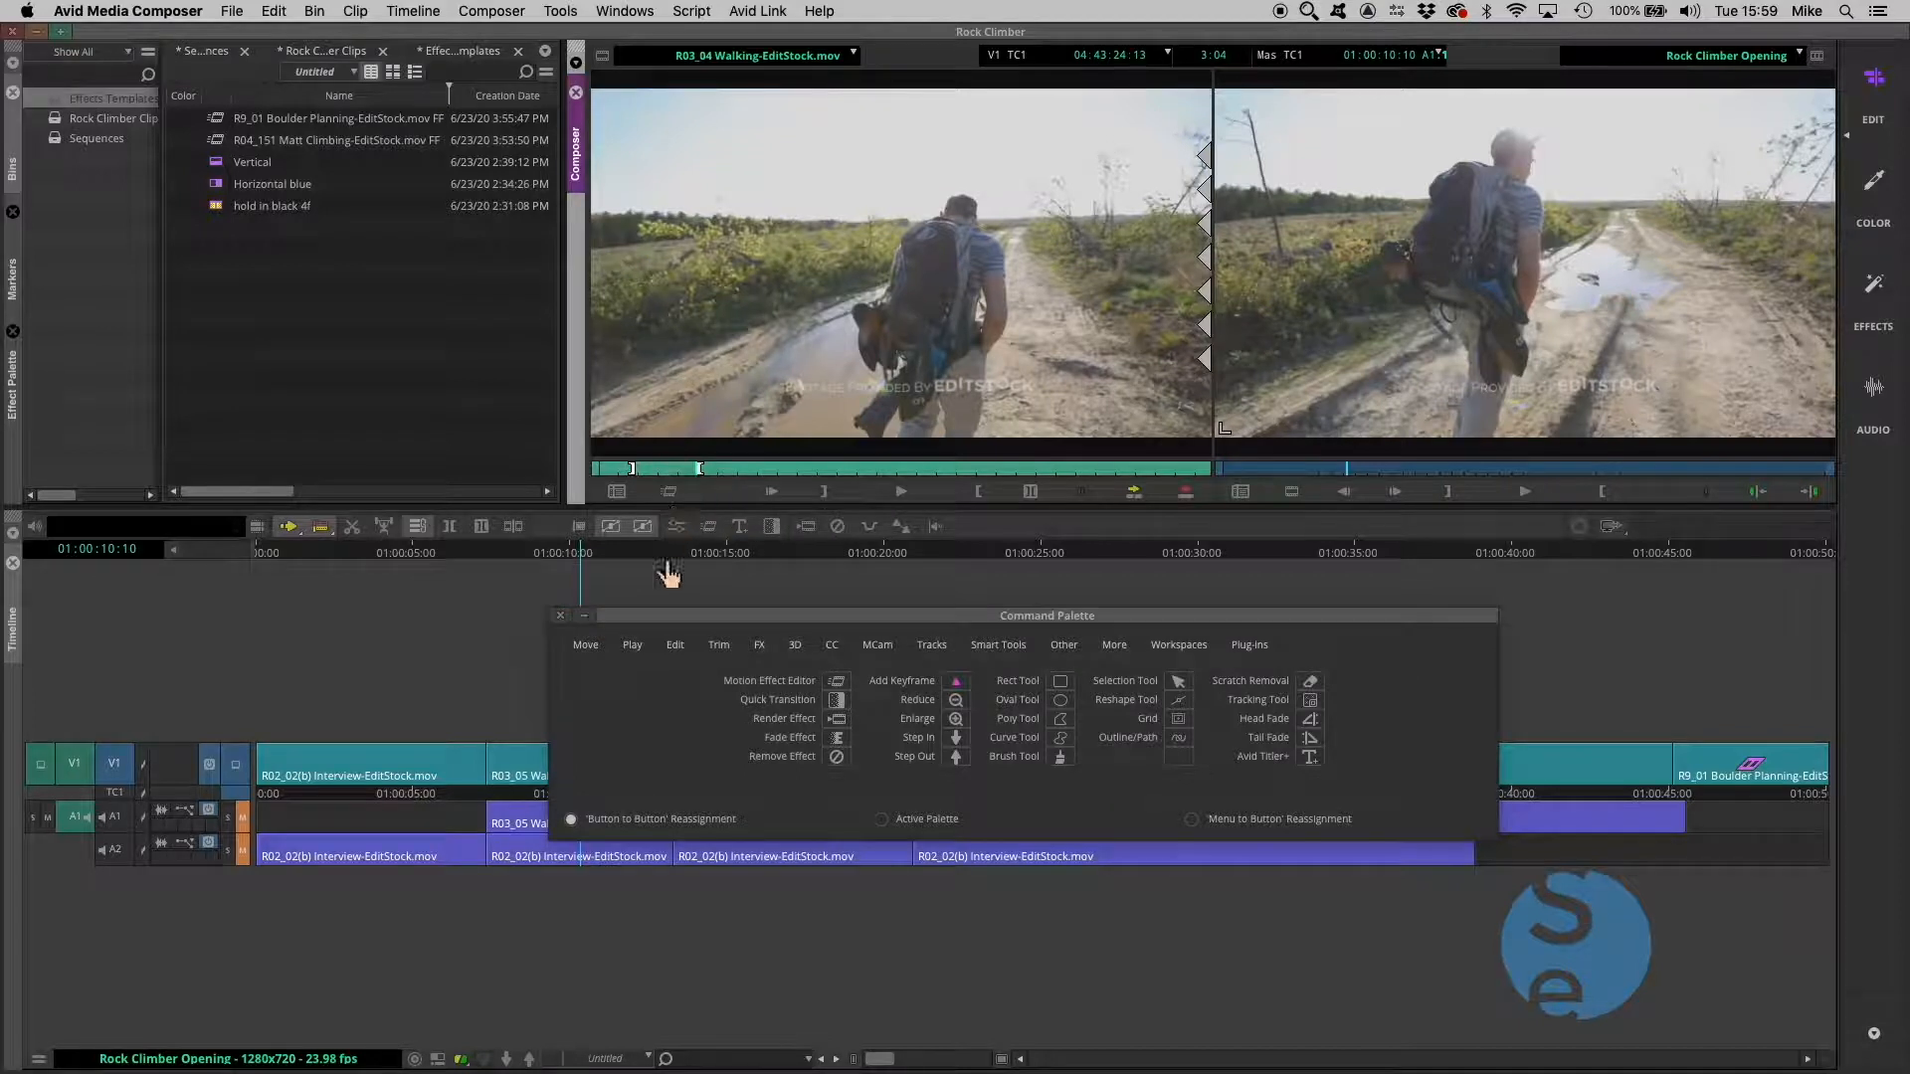
Map Step Backward 1 Frame to the empty source monitor button slot and close the Command Palette
left_click(587, 647)
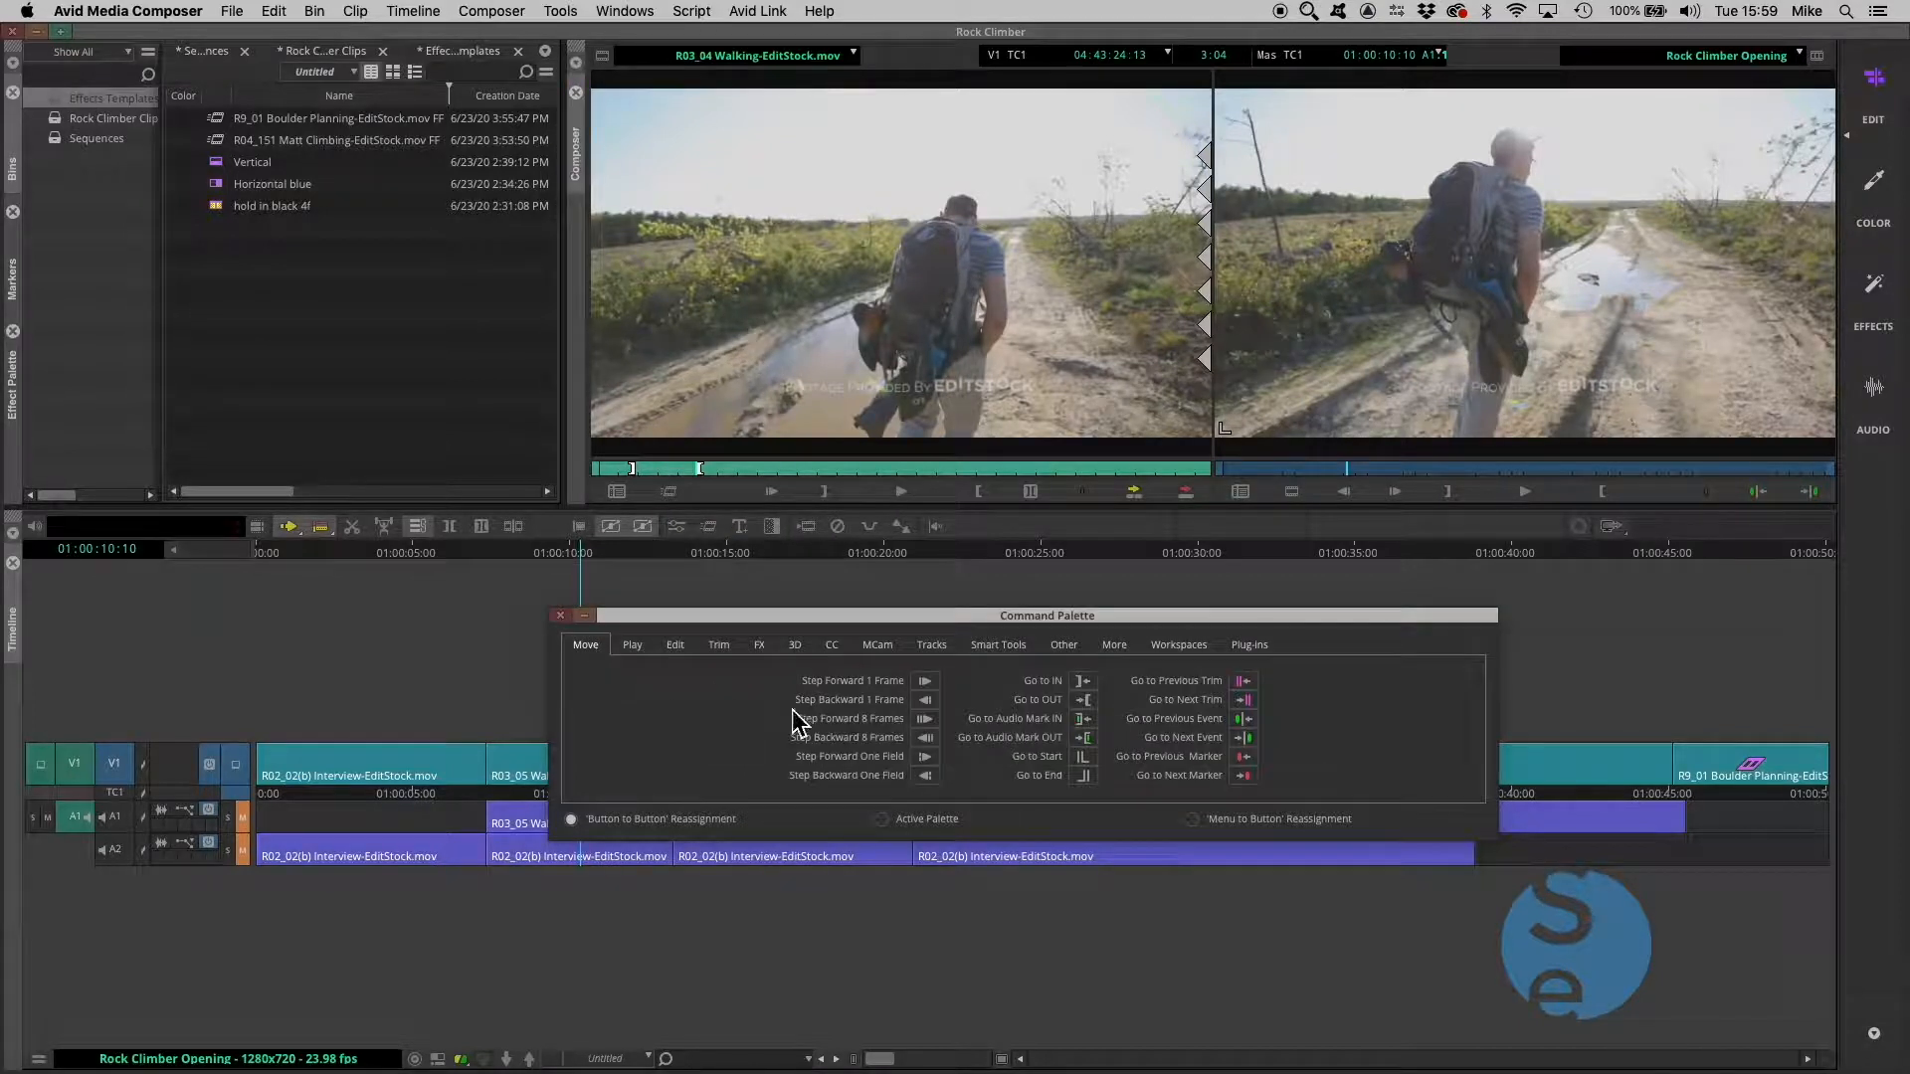
left_click_drag(942, 731, 736, 496)
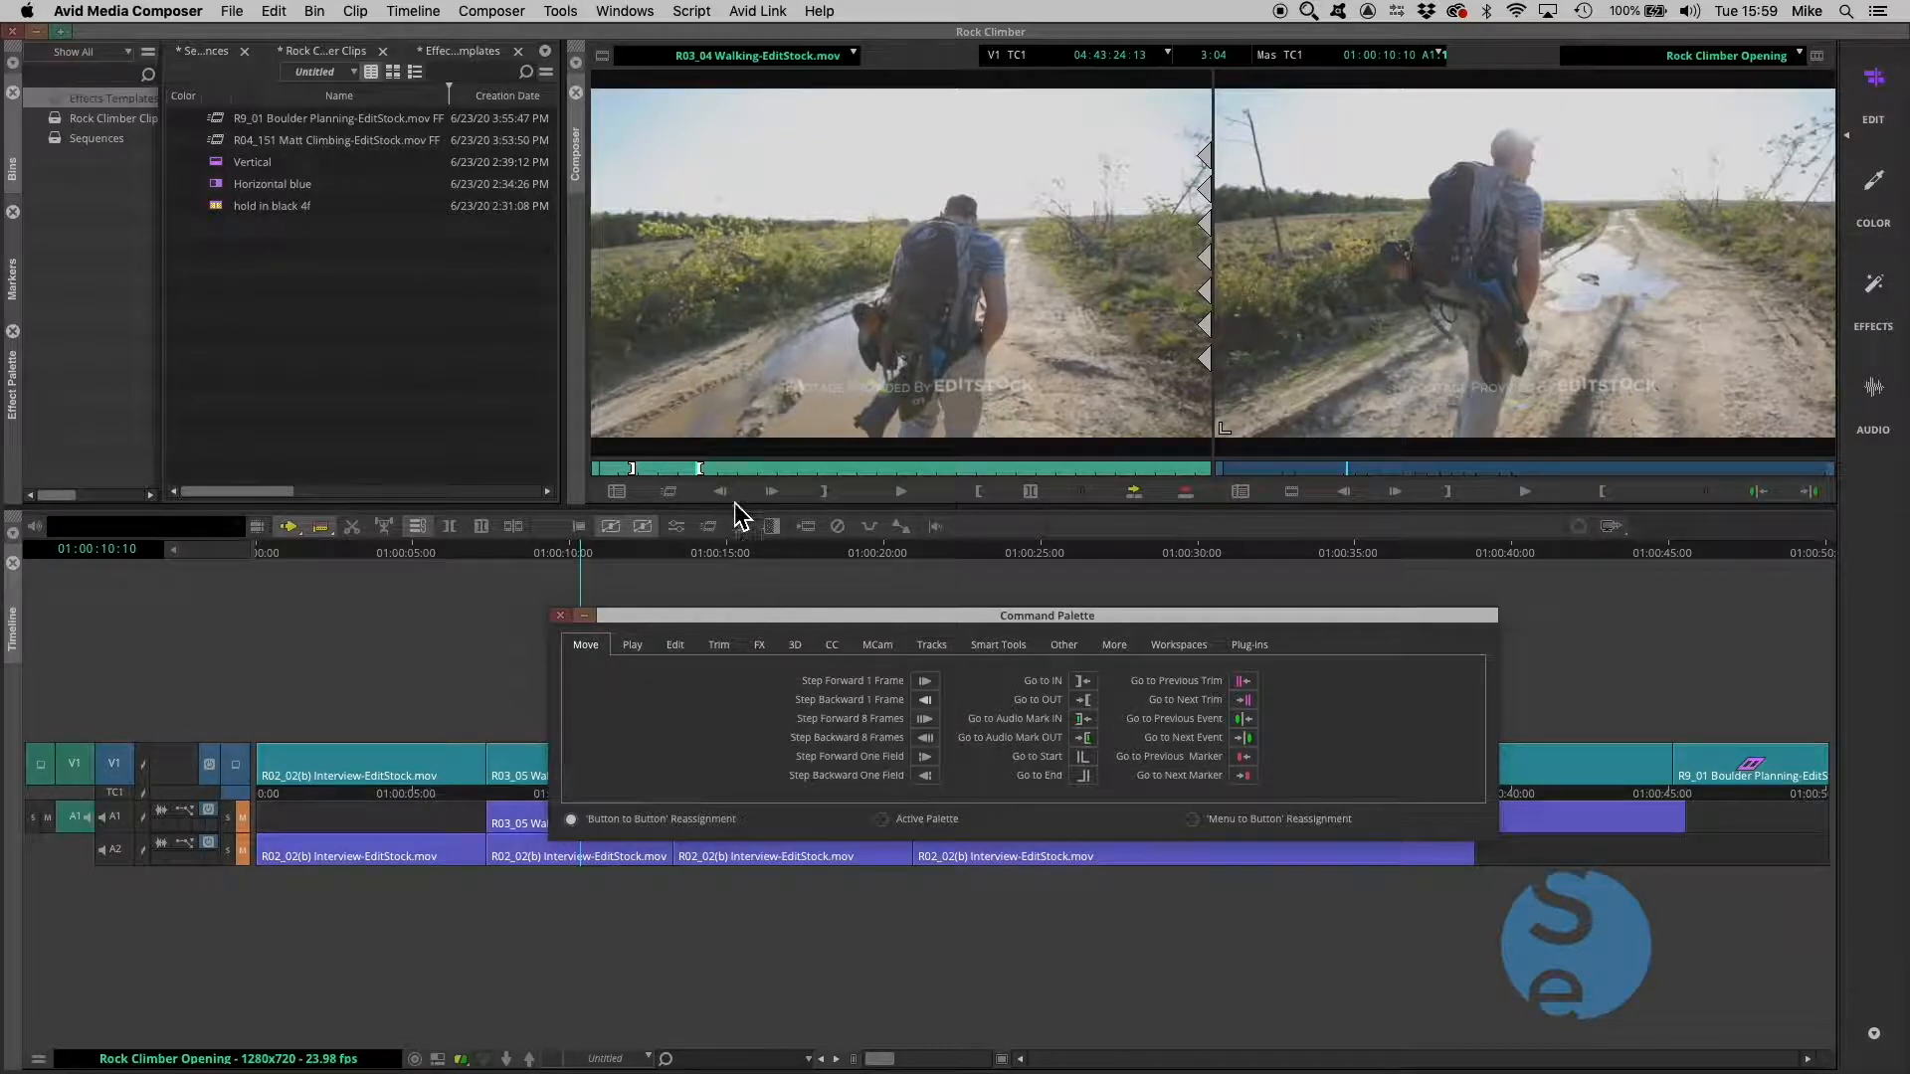
left_click(561, 615)
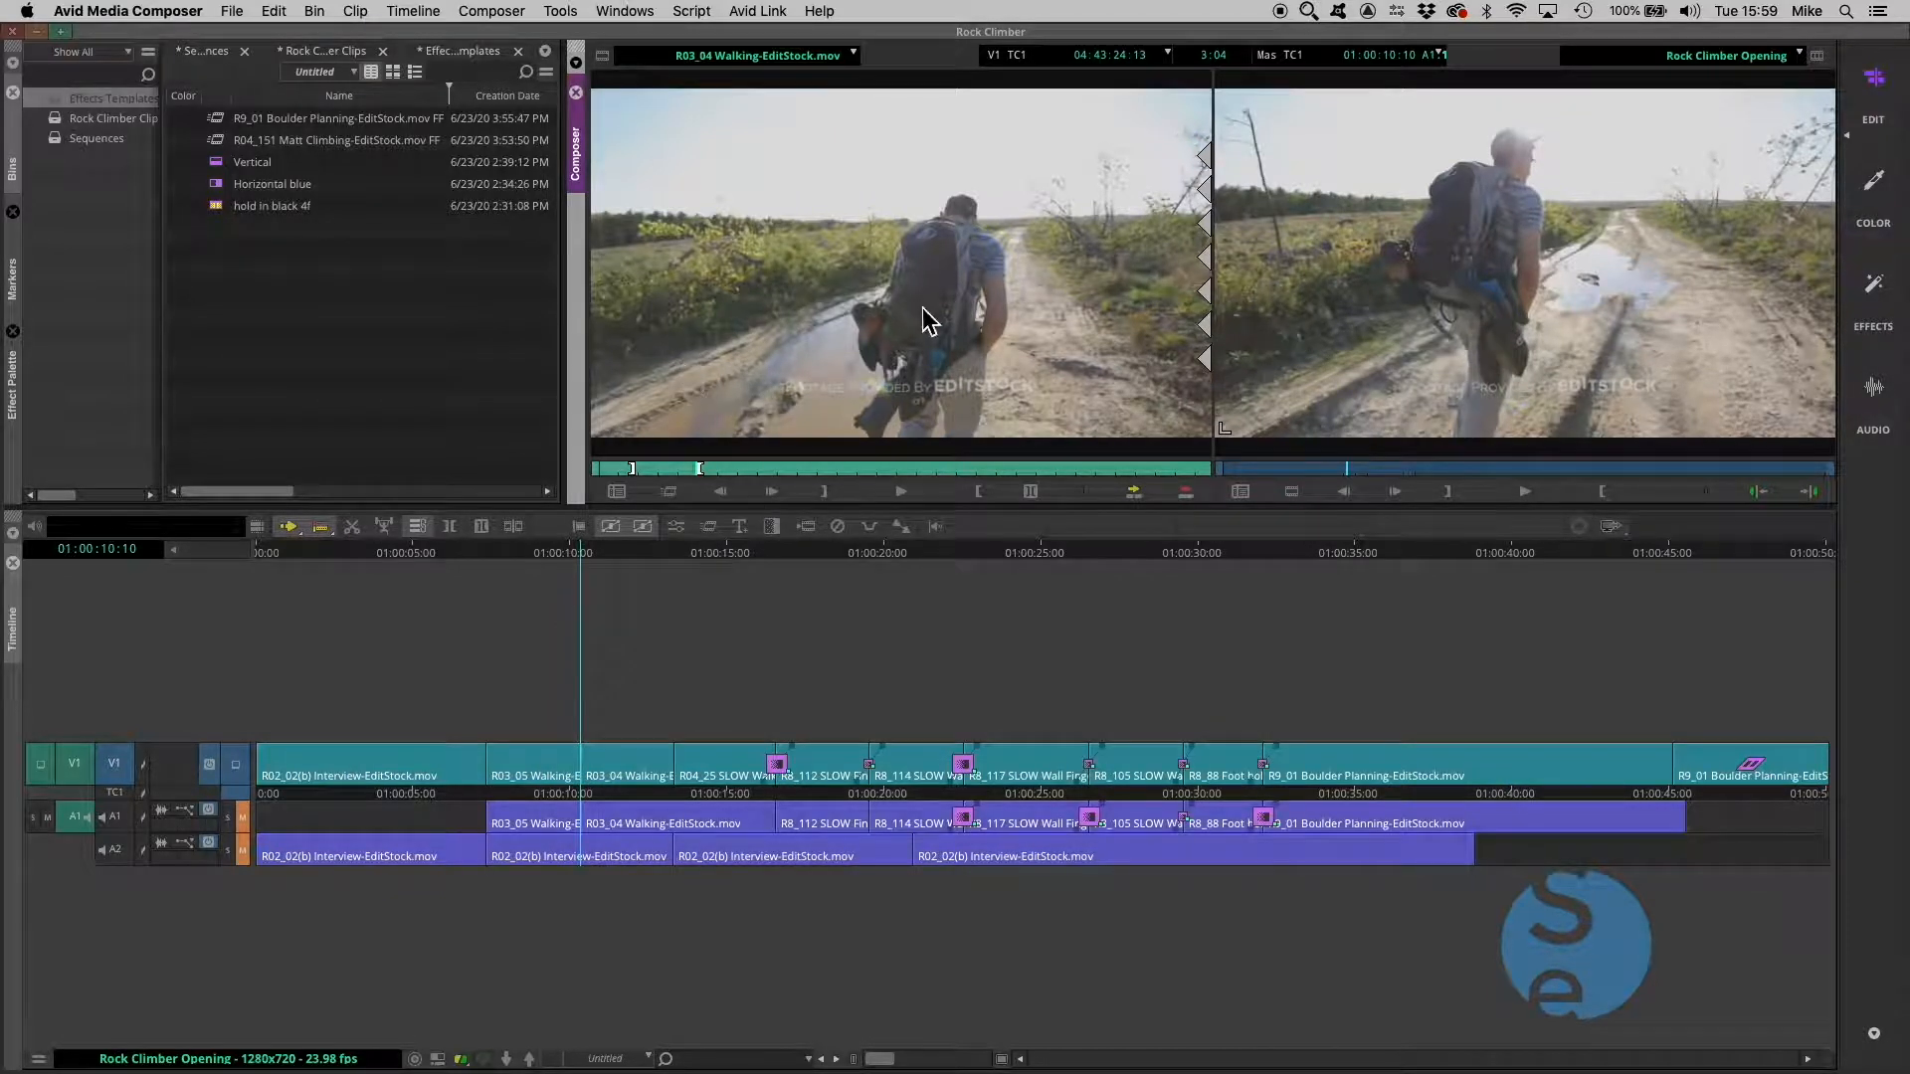
Open the Motion Effect settings for the marked section of the R03_04 Walking source clip
left_click(672, 491)
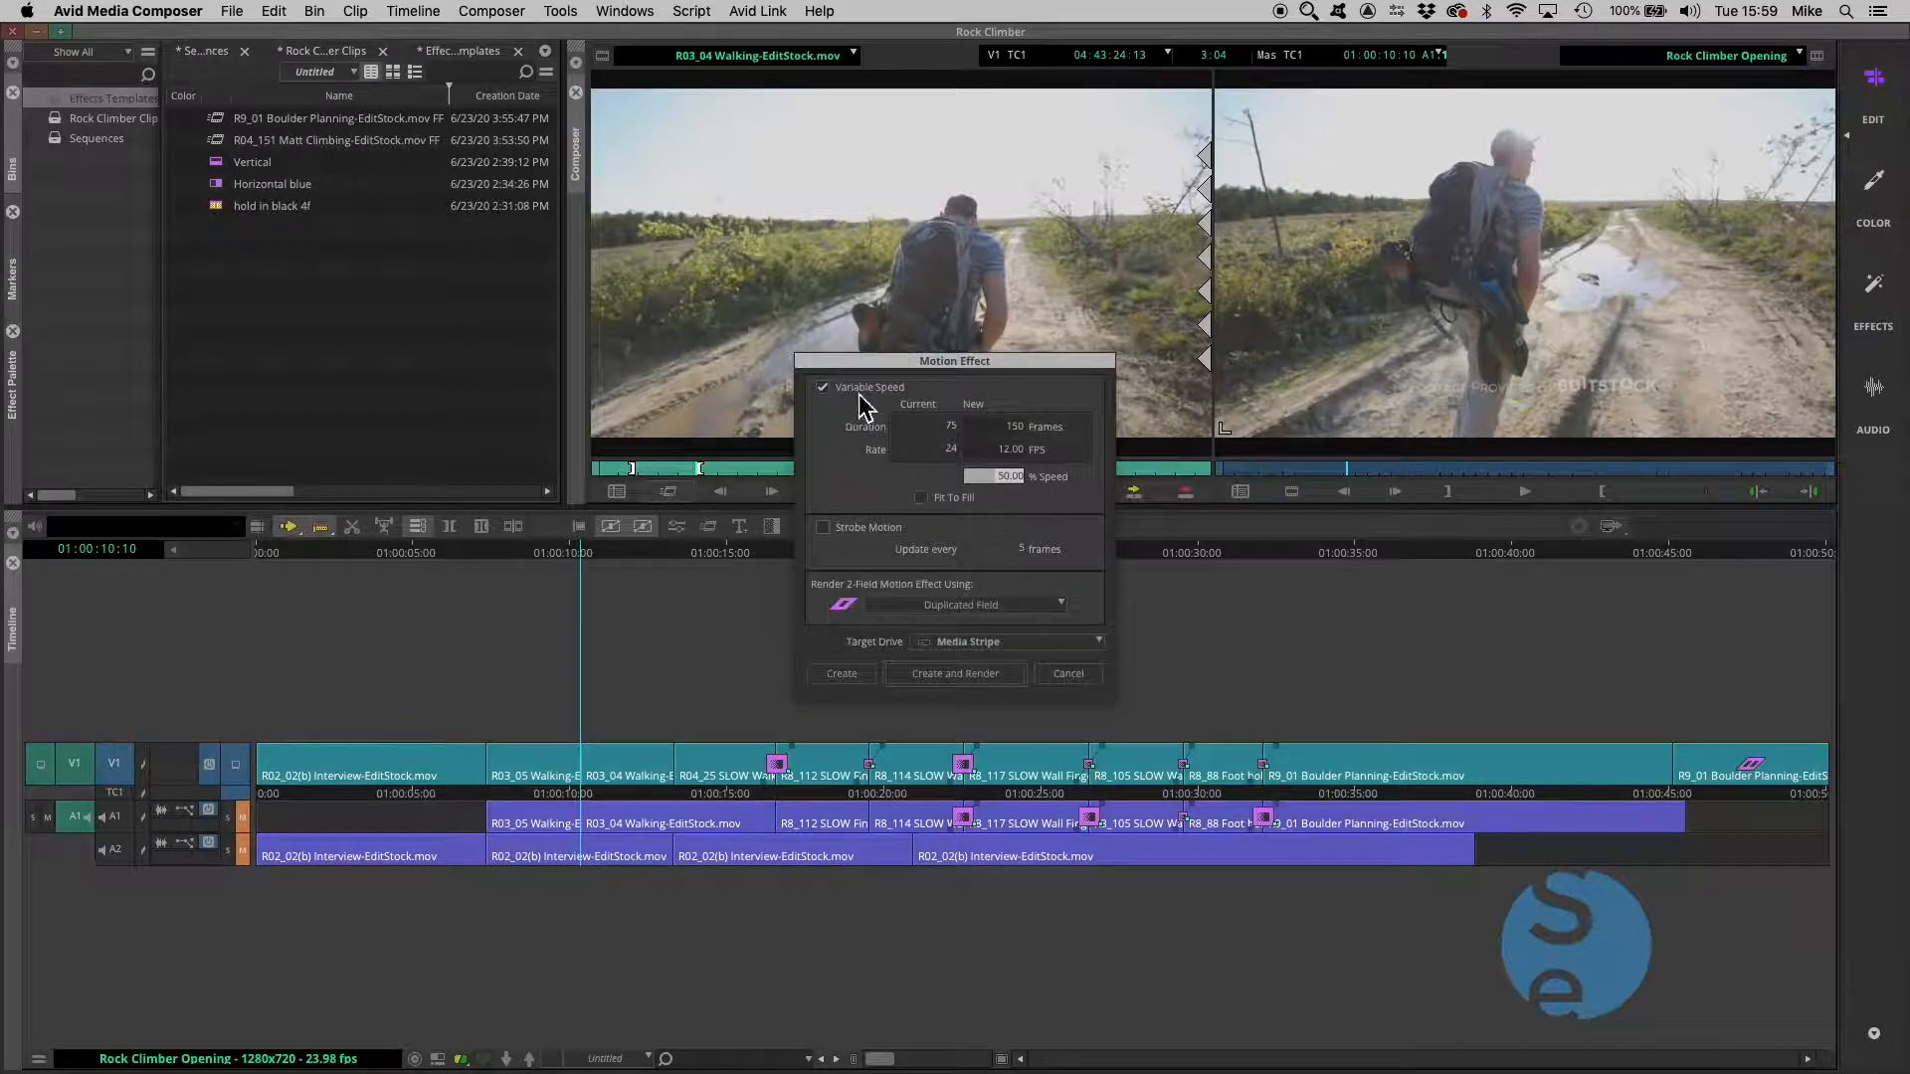
left_click_drag(905, 374, 695, 427)
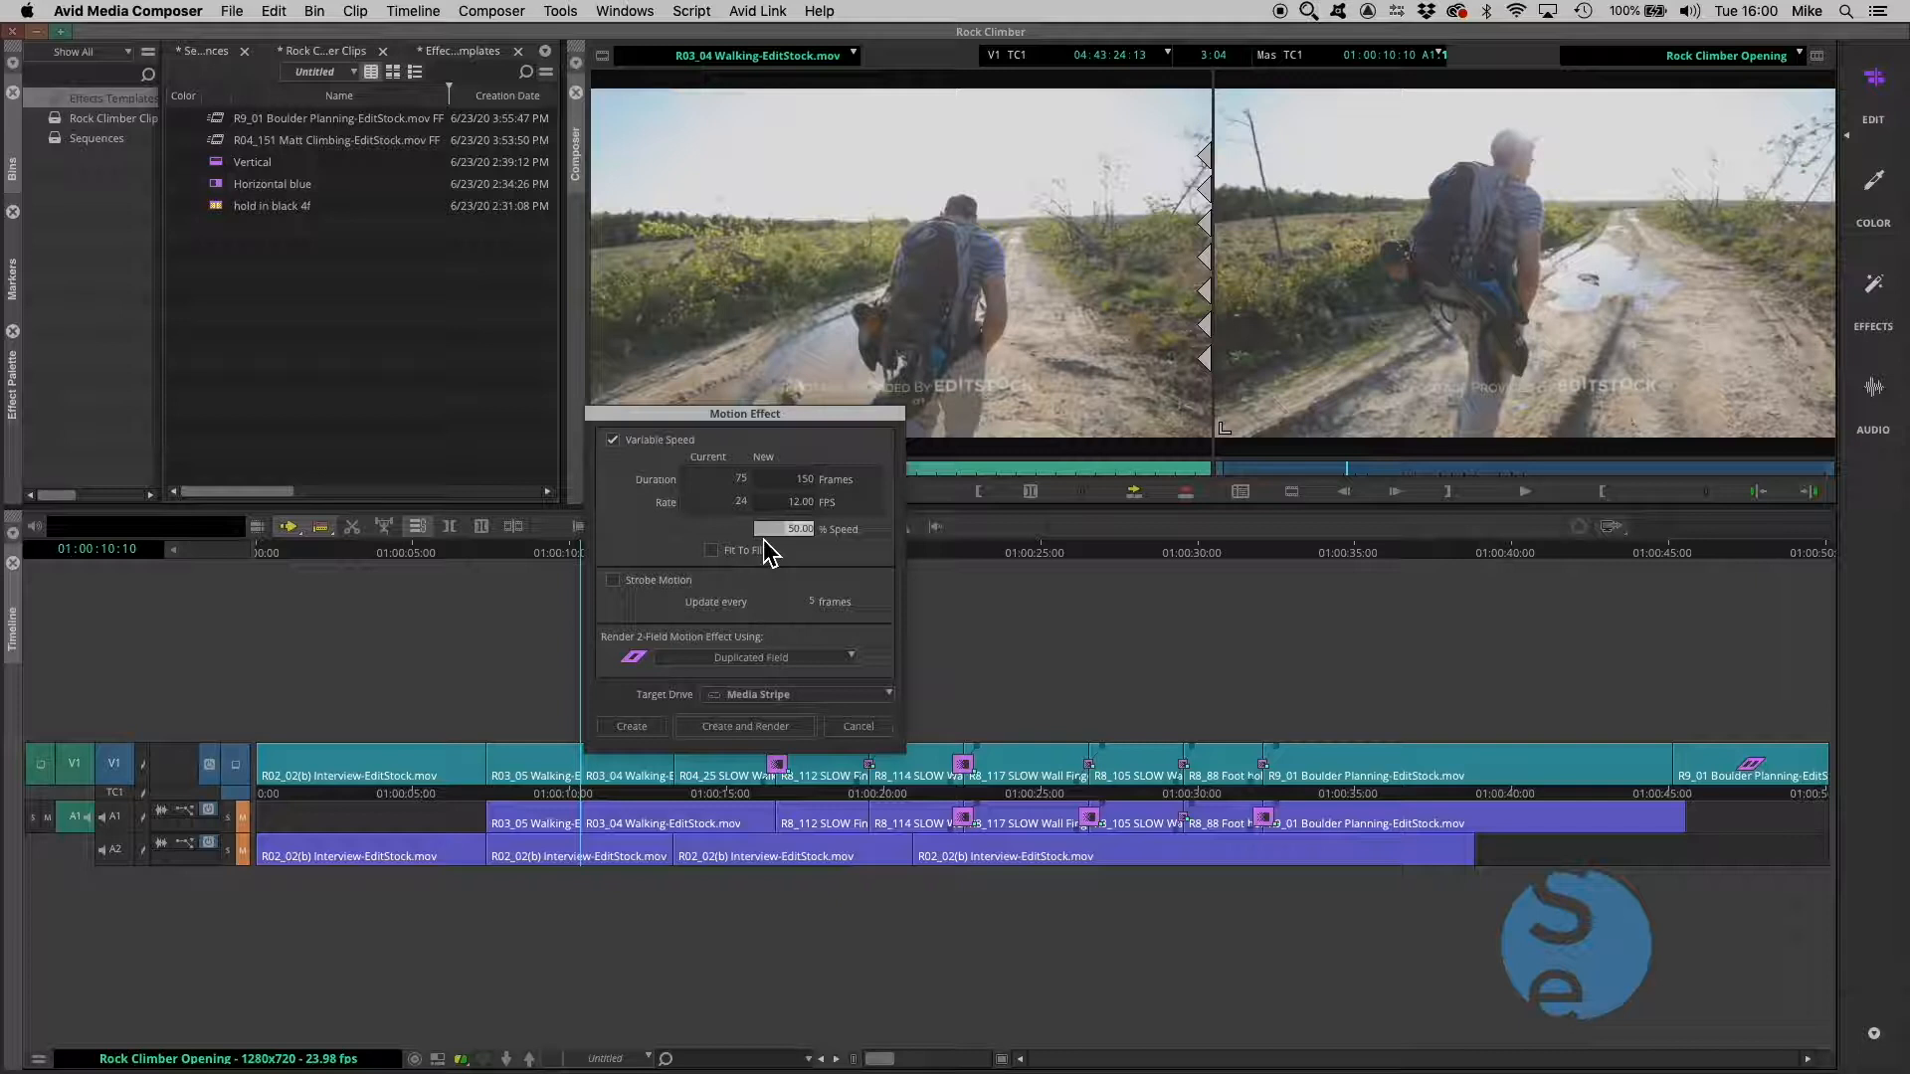
Try a rate of 6 FPS for the motion effect, followed by a speed of 33%
left_click(796, 503)
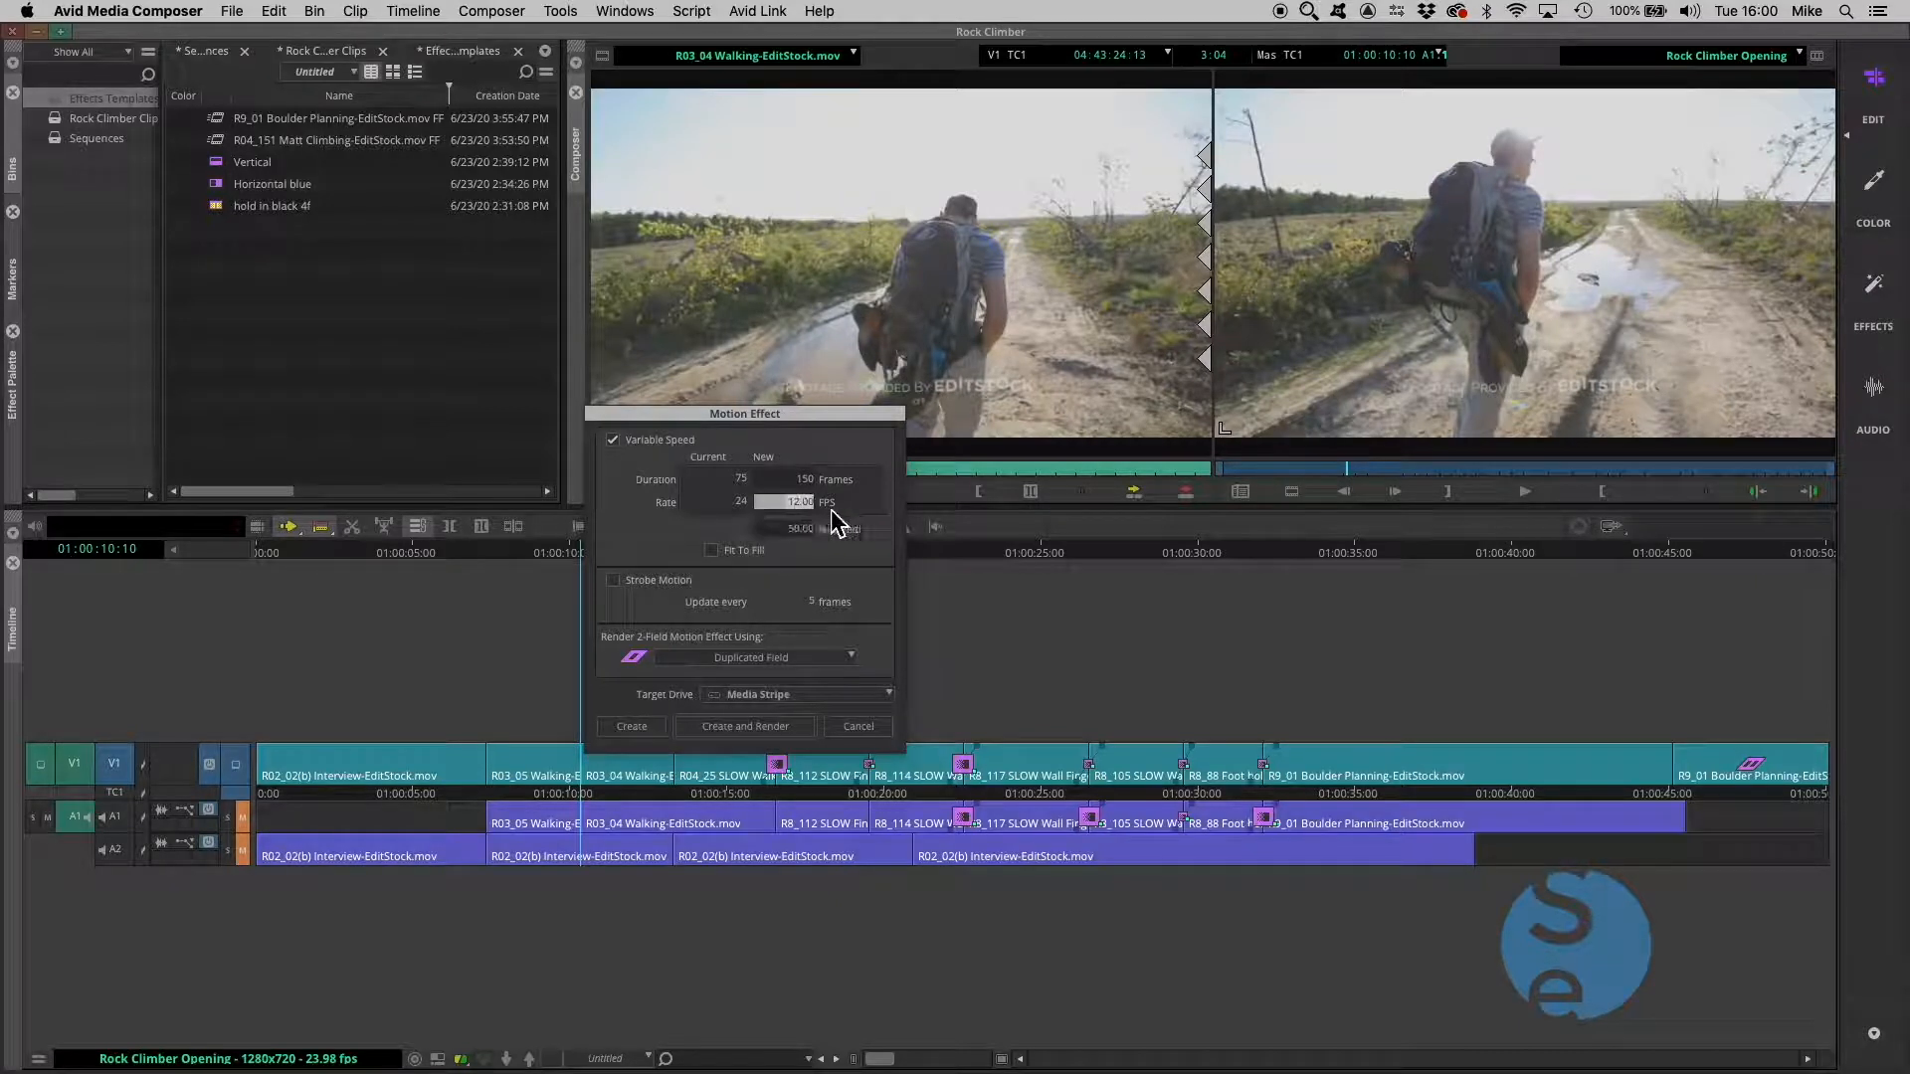
type("6")
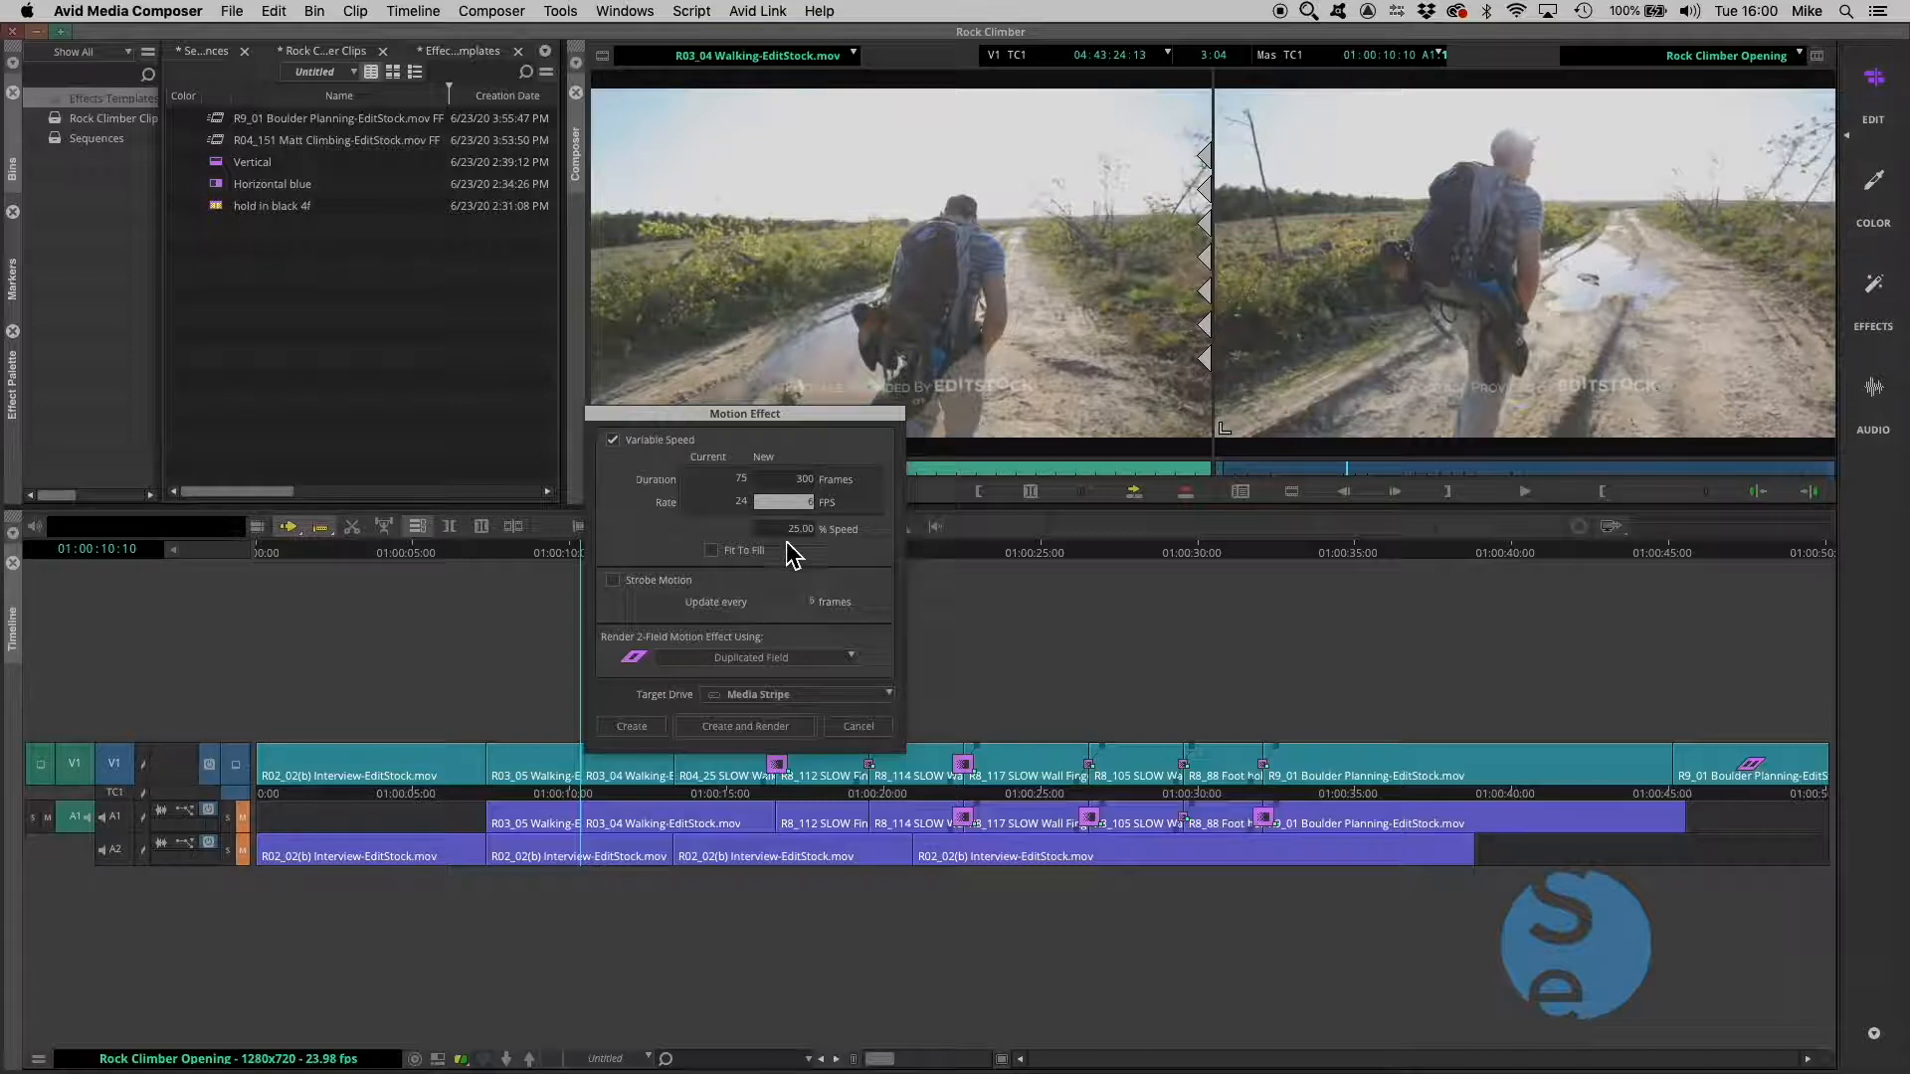
key("Tab")
type("33")
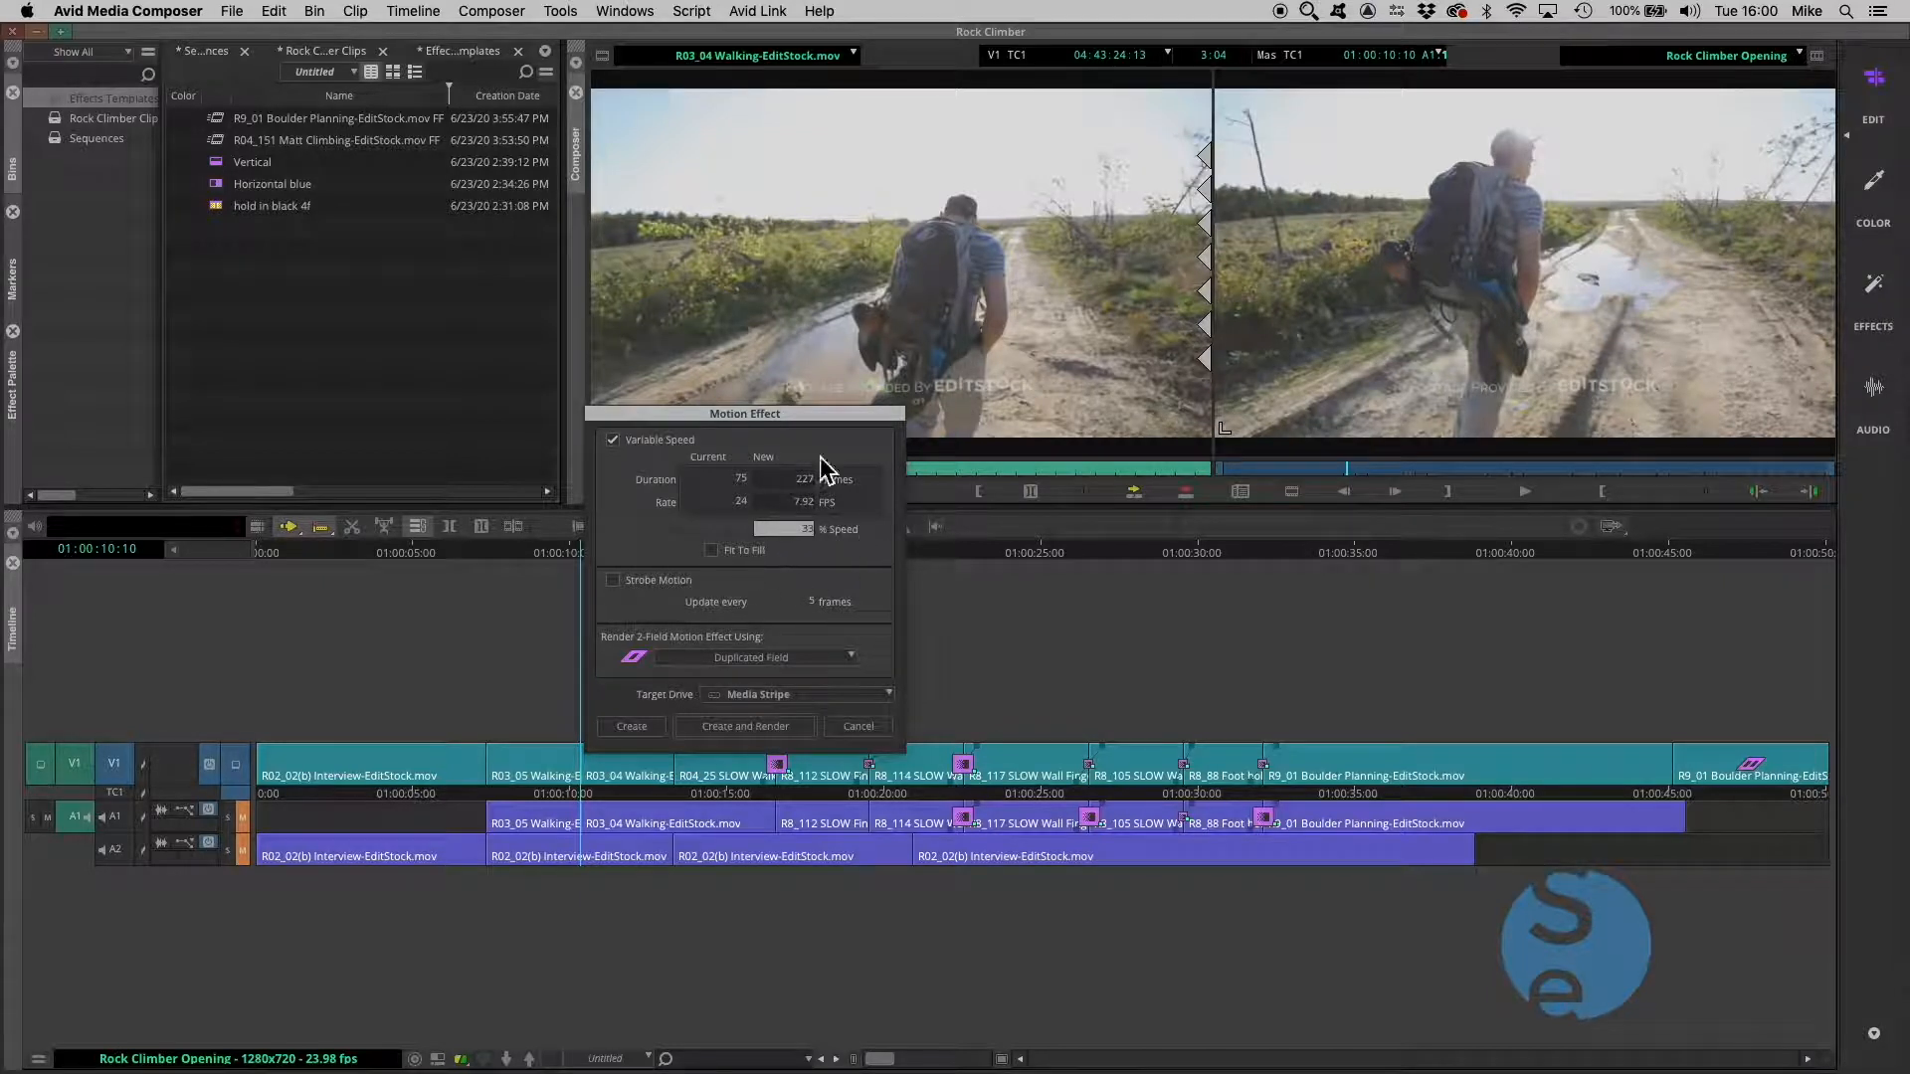
left_click_drag(775, 415, 805, 397)
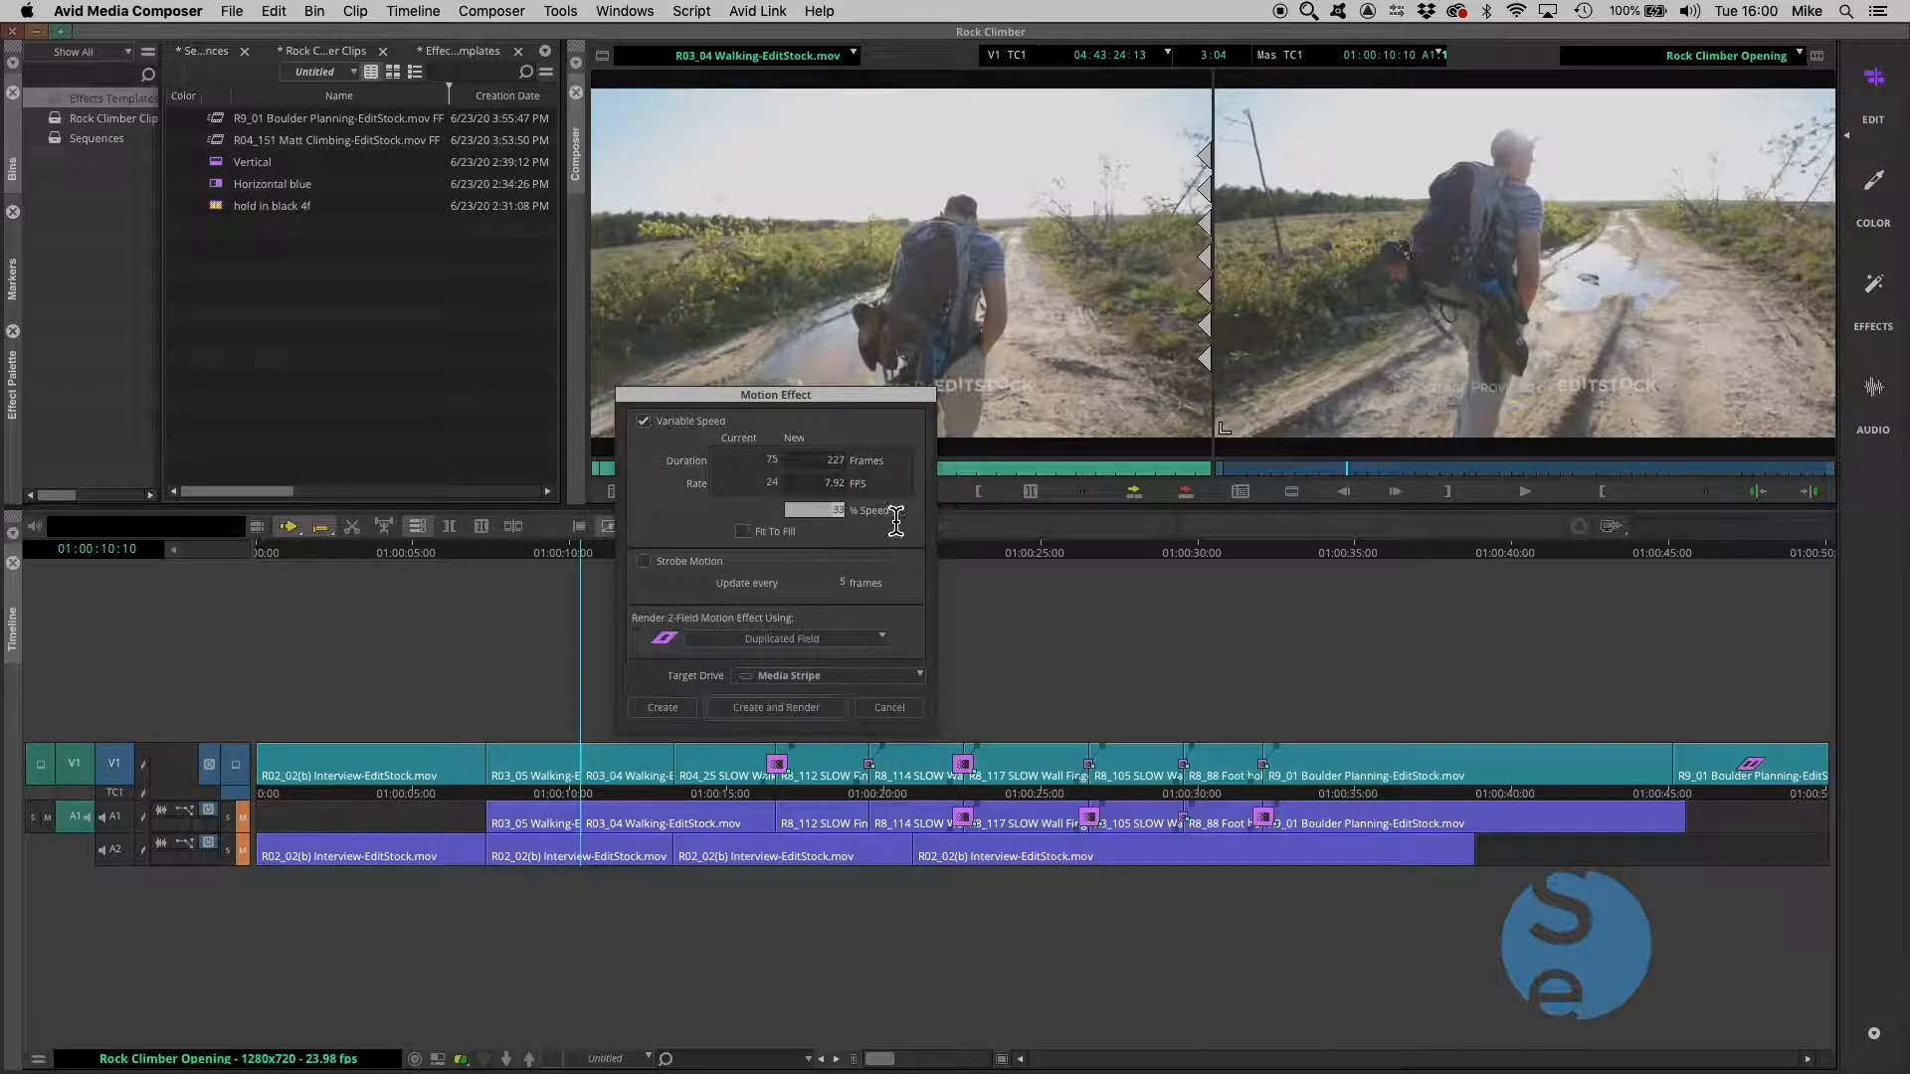
Set the motion effect's speed to 50% and its render method to Both Fields
type("50")
left_click_drag(726, 396, 656, 280)
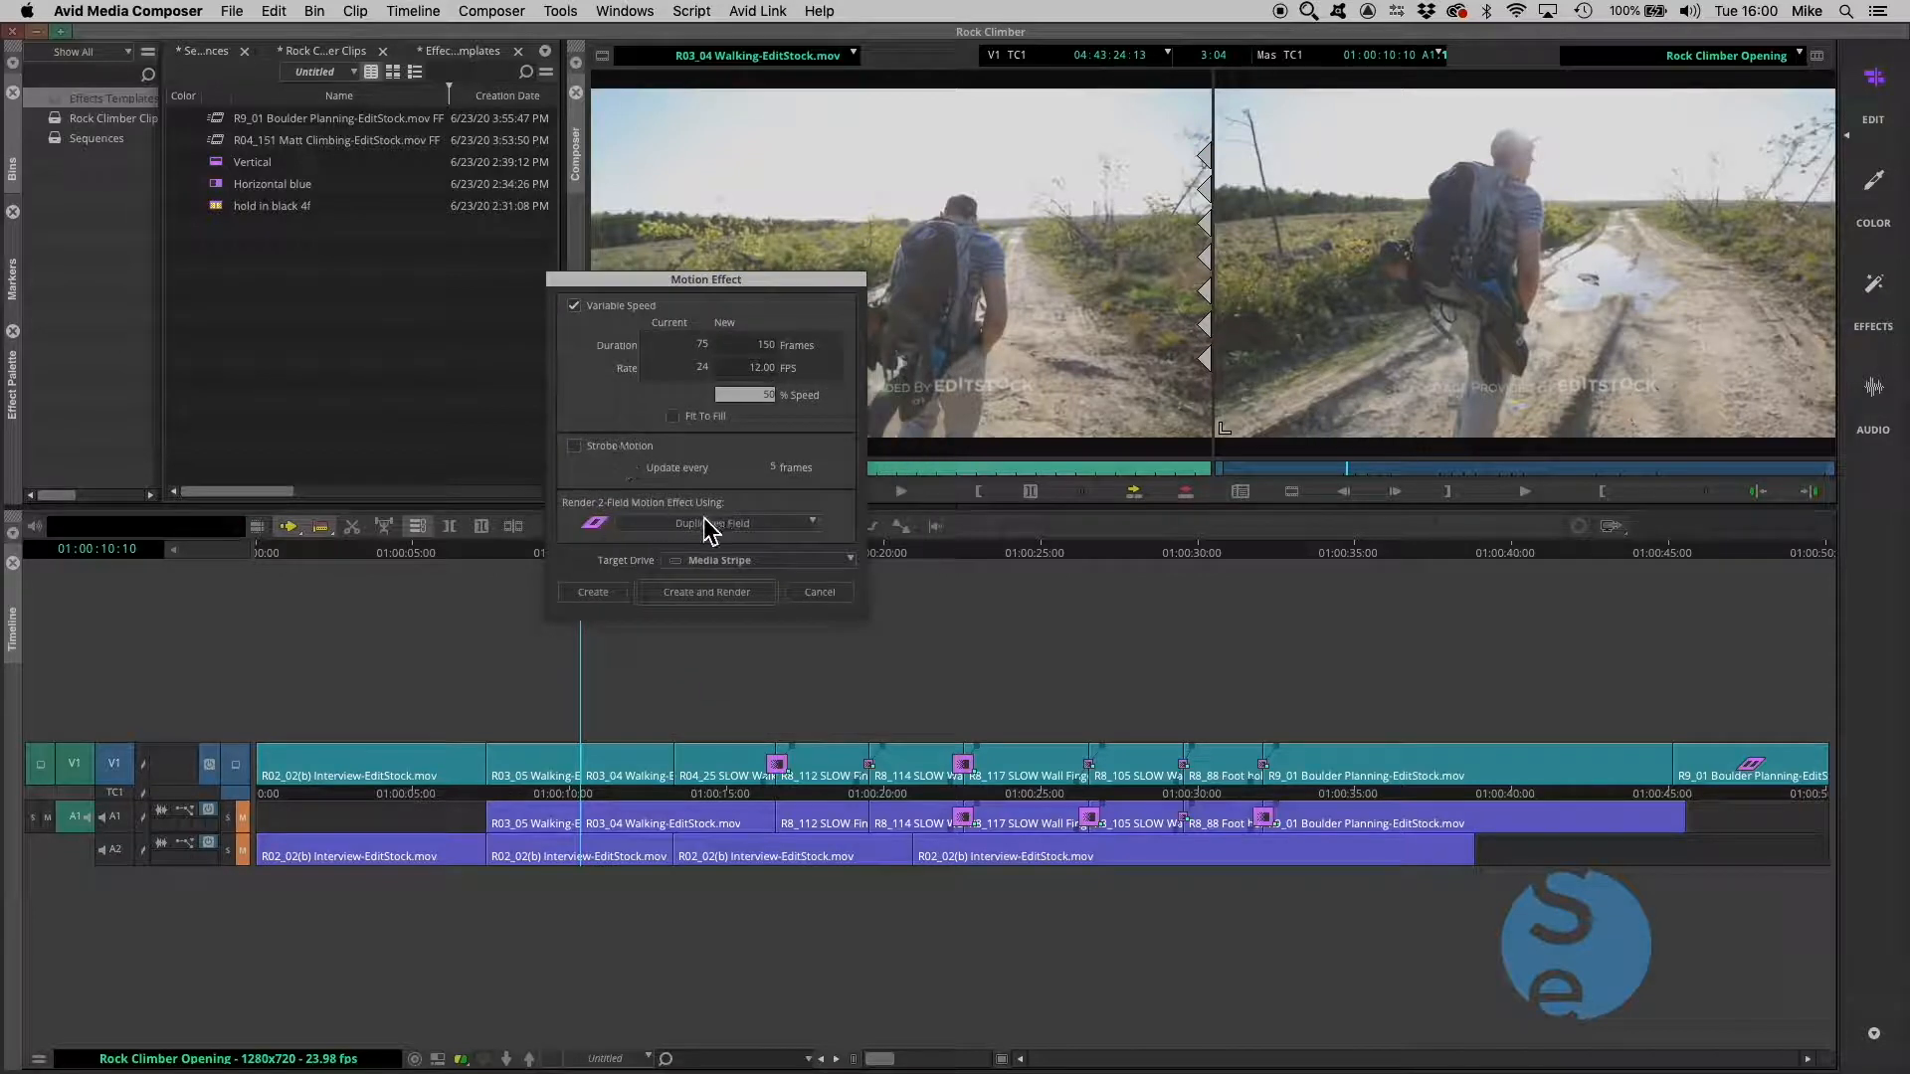
left_click(801, 523)
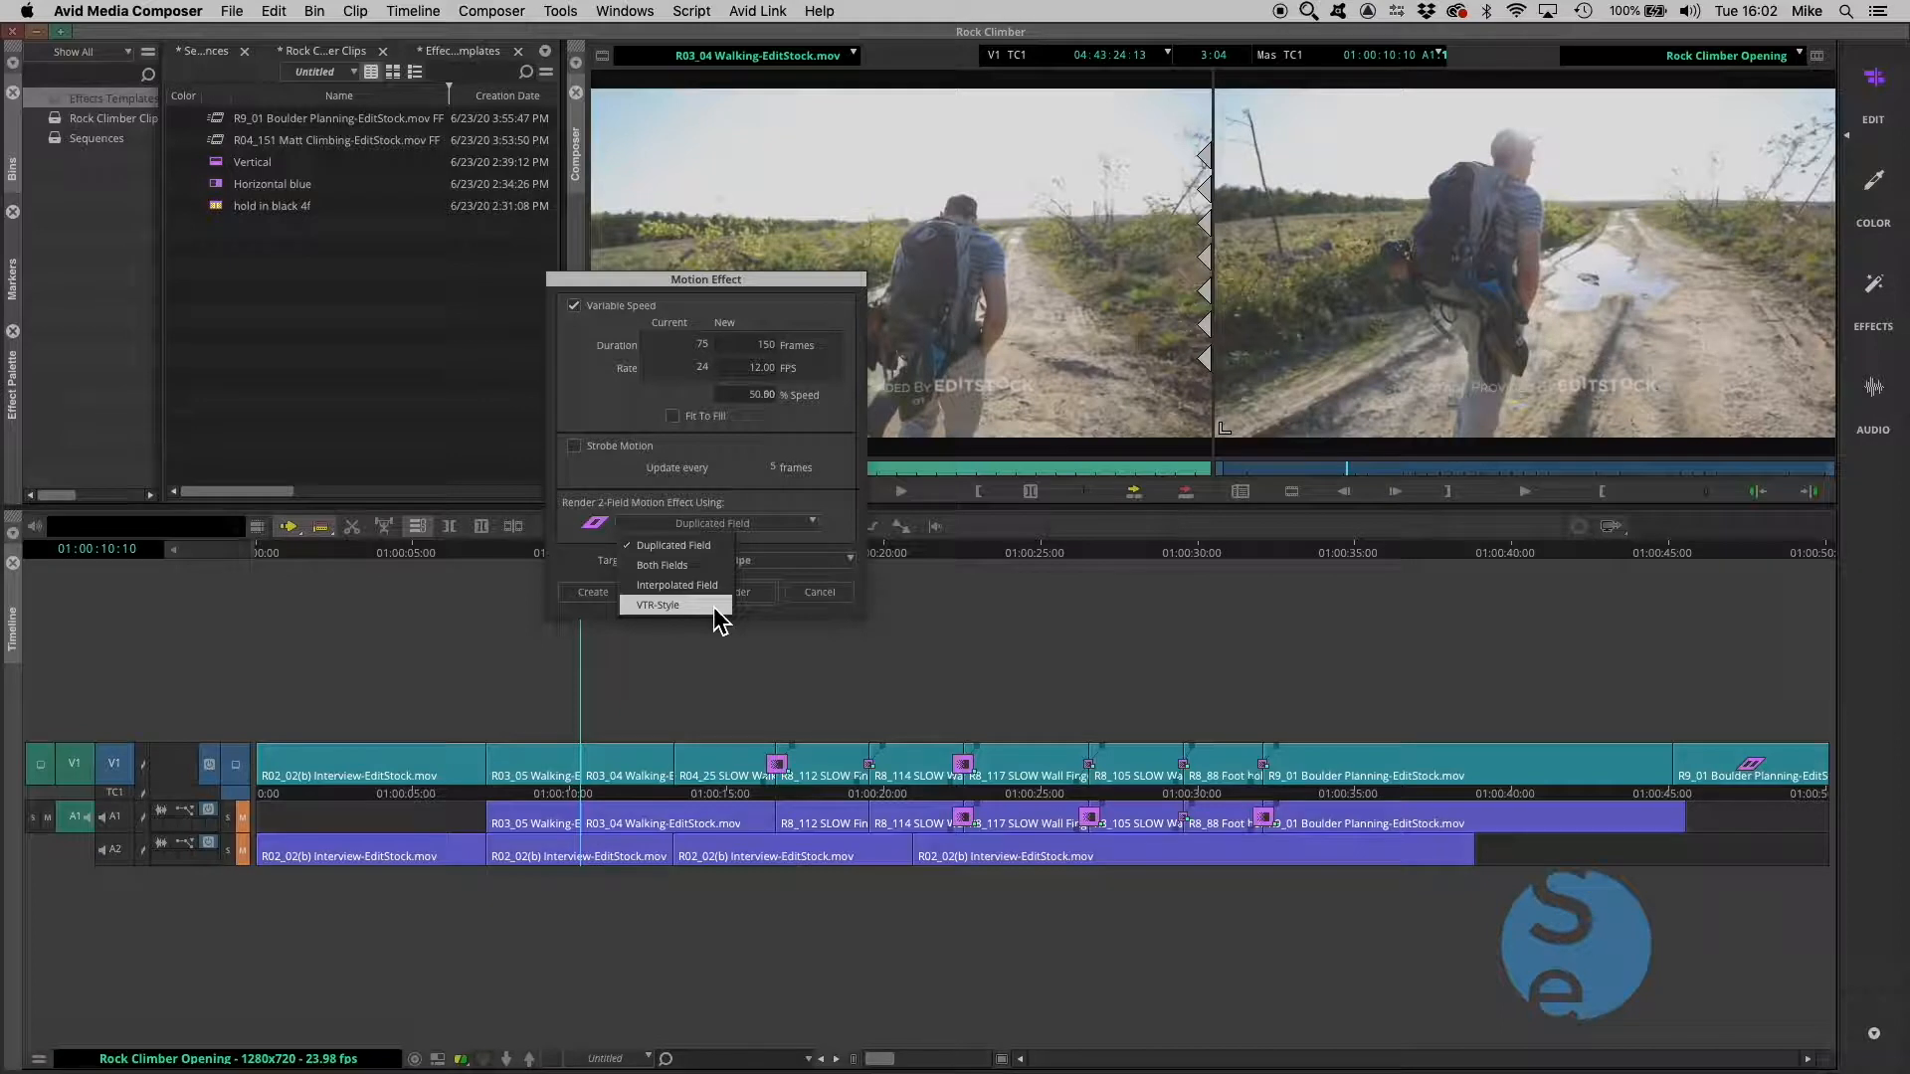
left_click(644, 567)
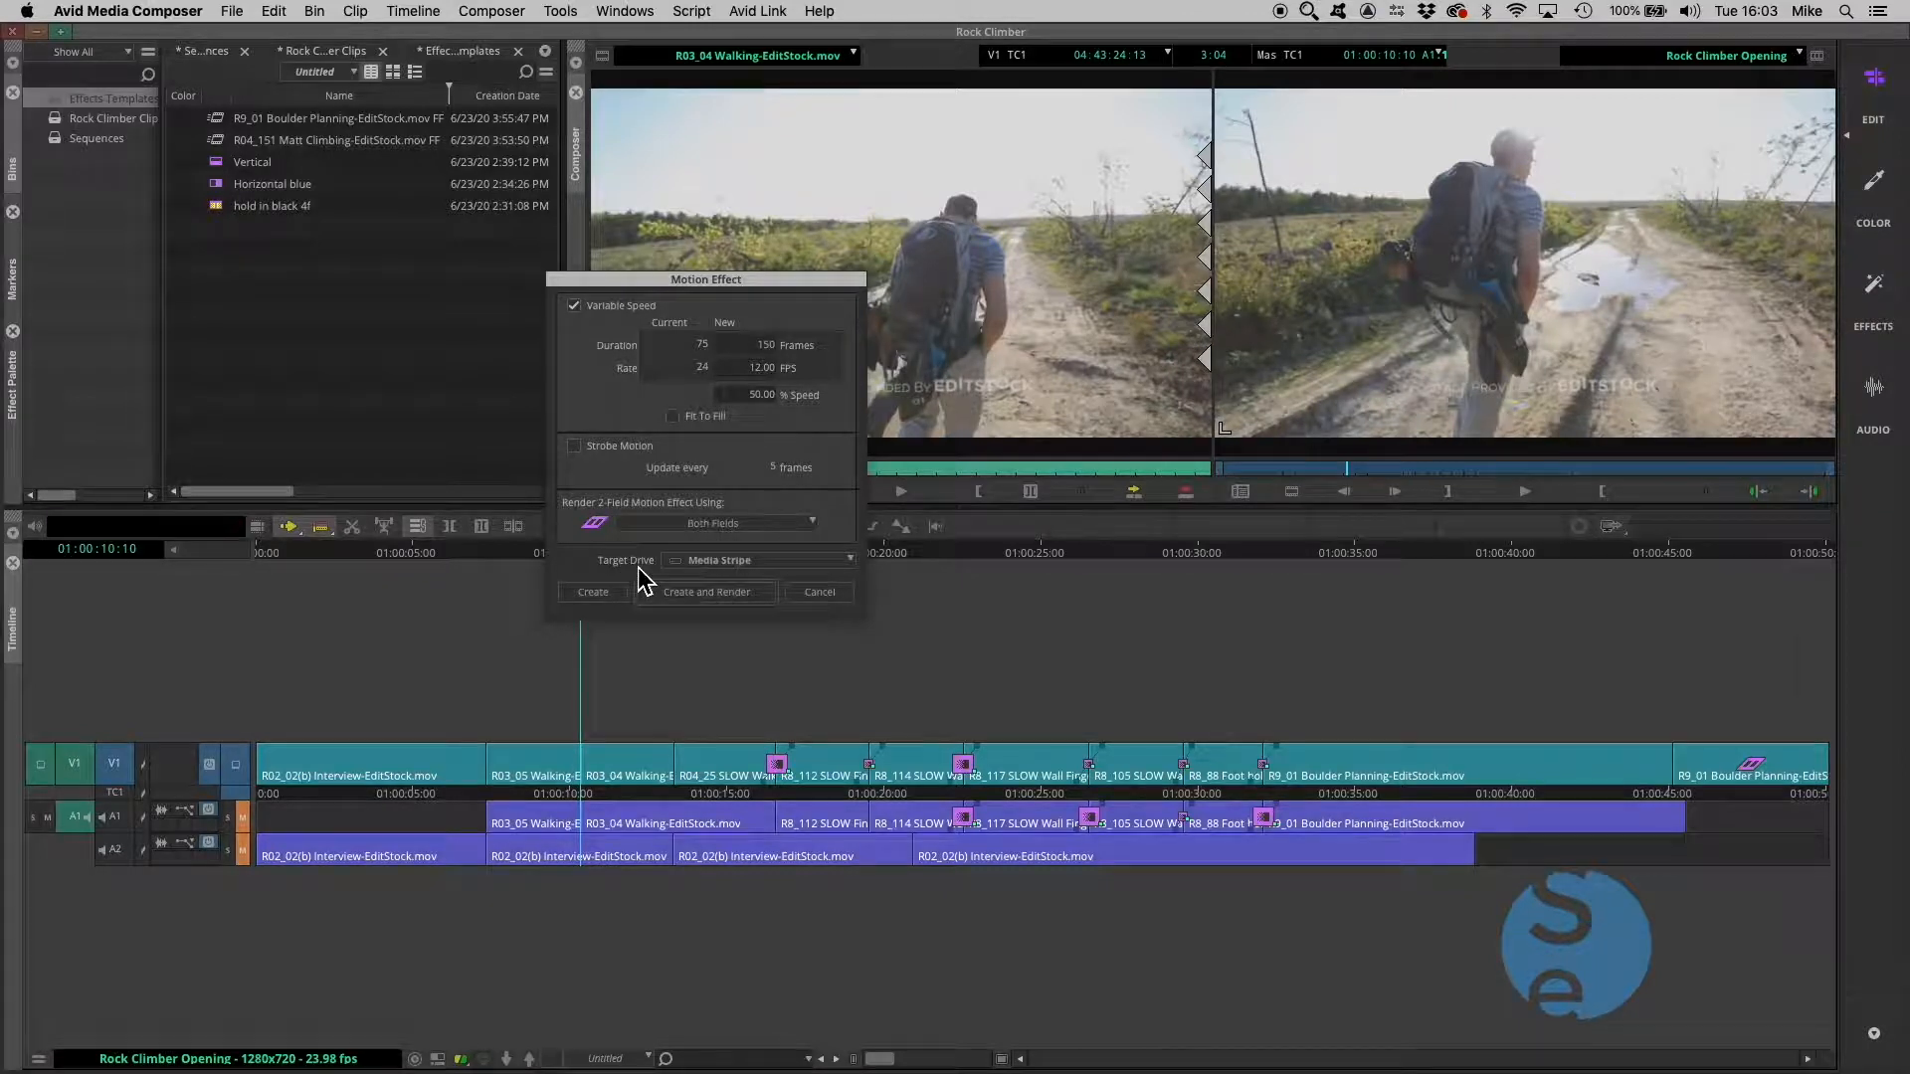
Set the target drive to Media, and create and render the motion effect into the Effects Templates bin
left_click(760, 562)
left_click(717, 605)
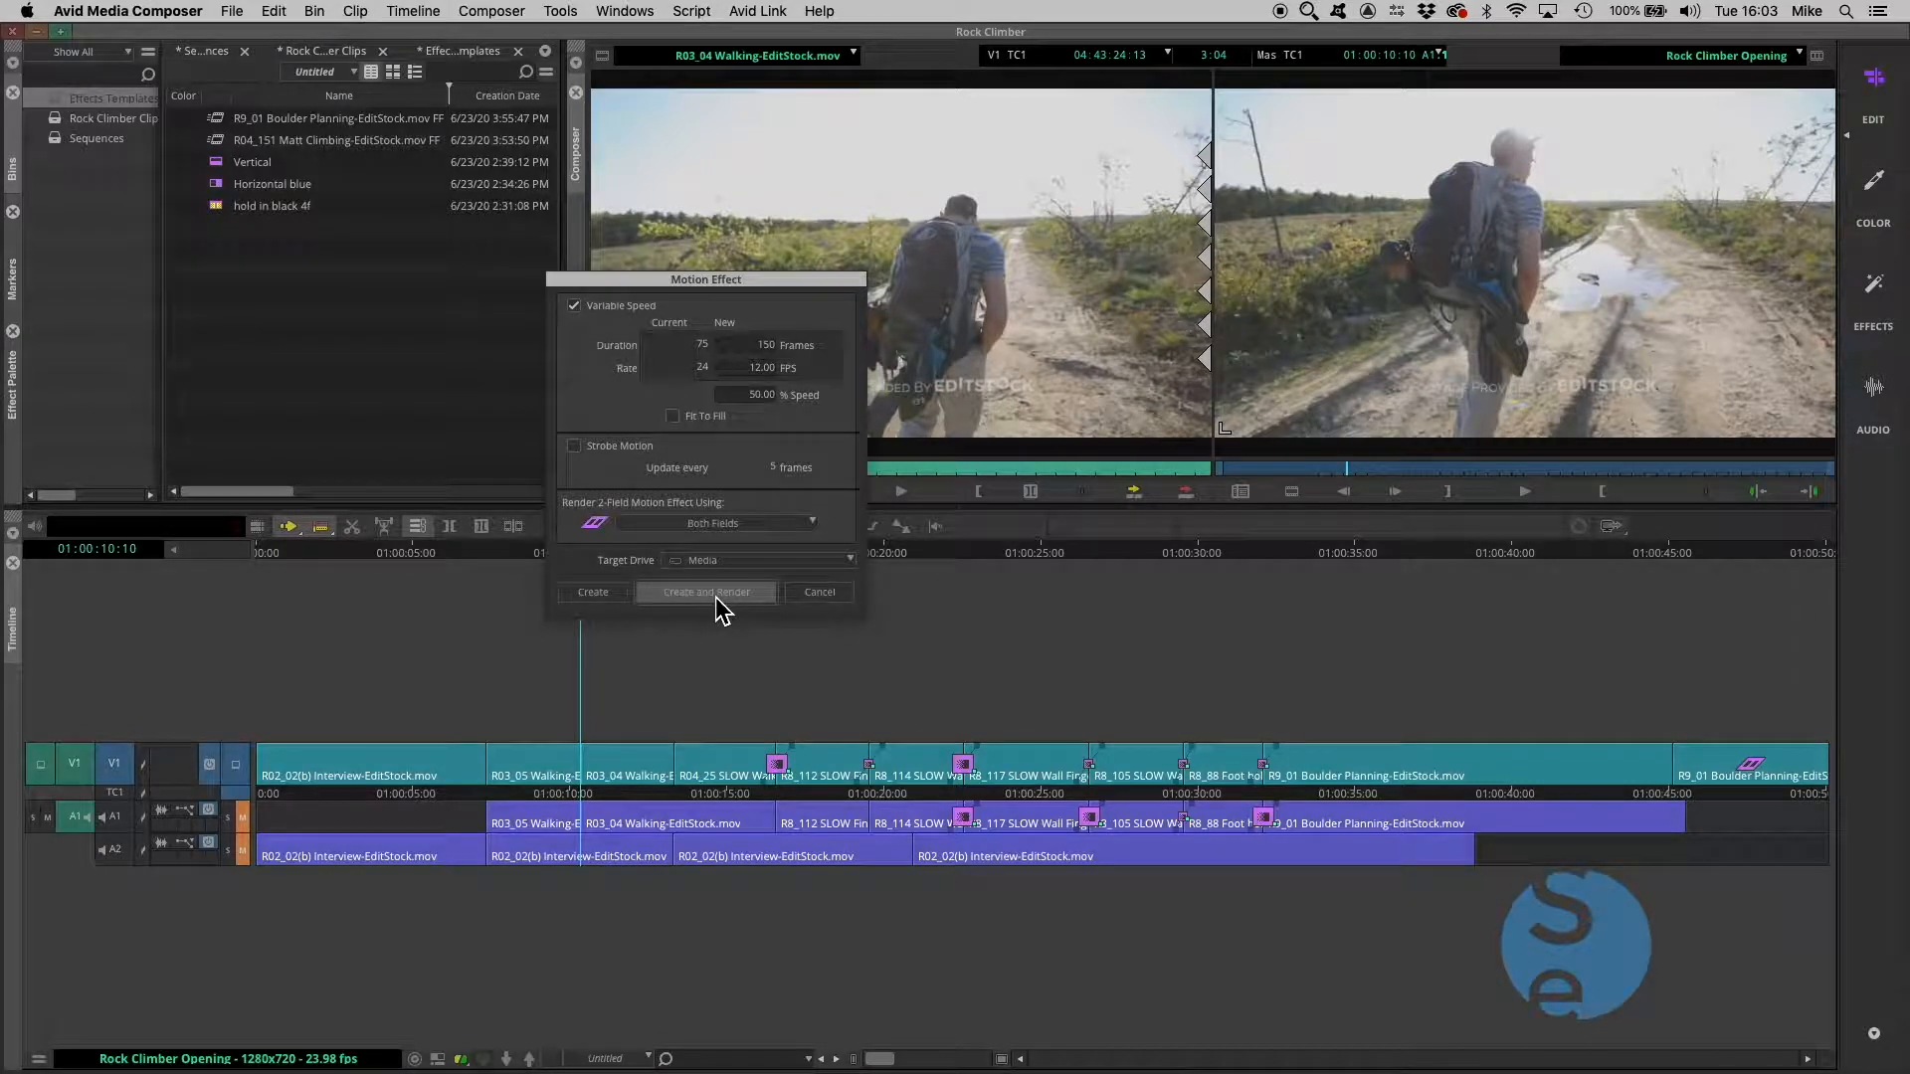
left_click(708, 592)
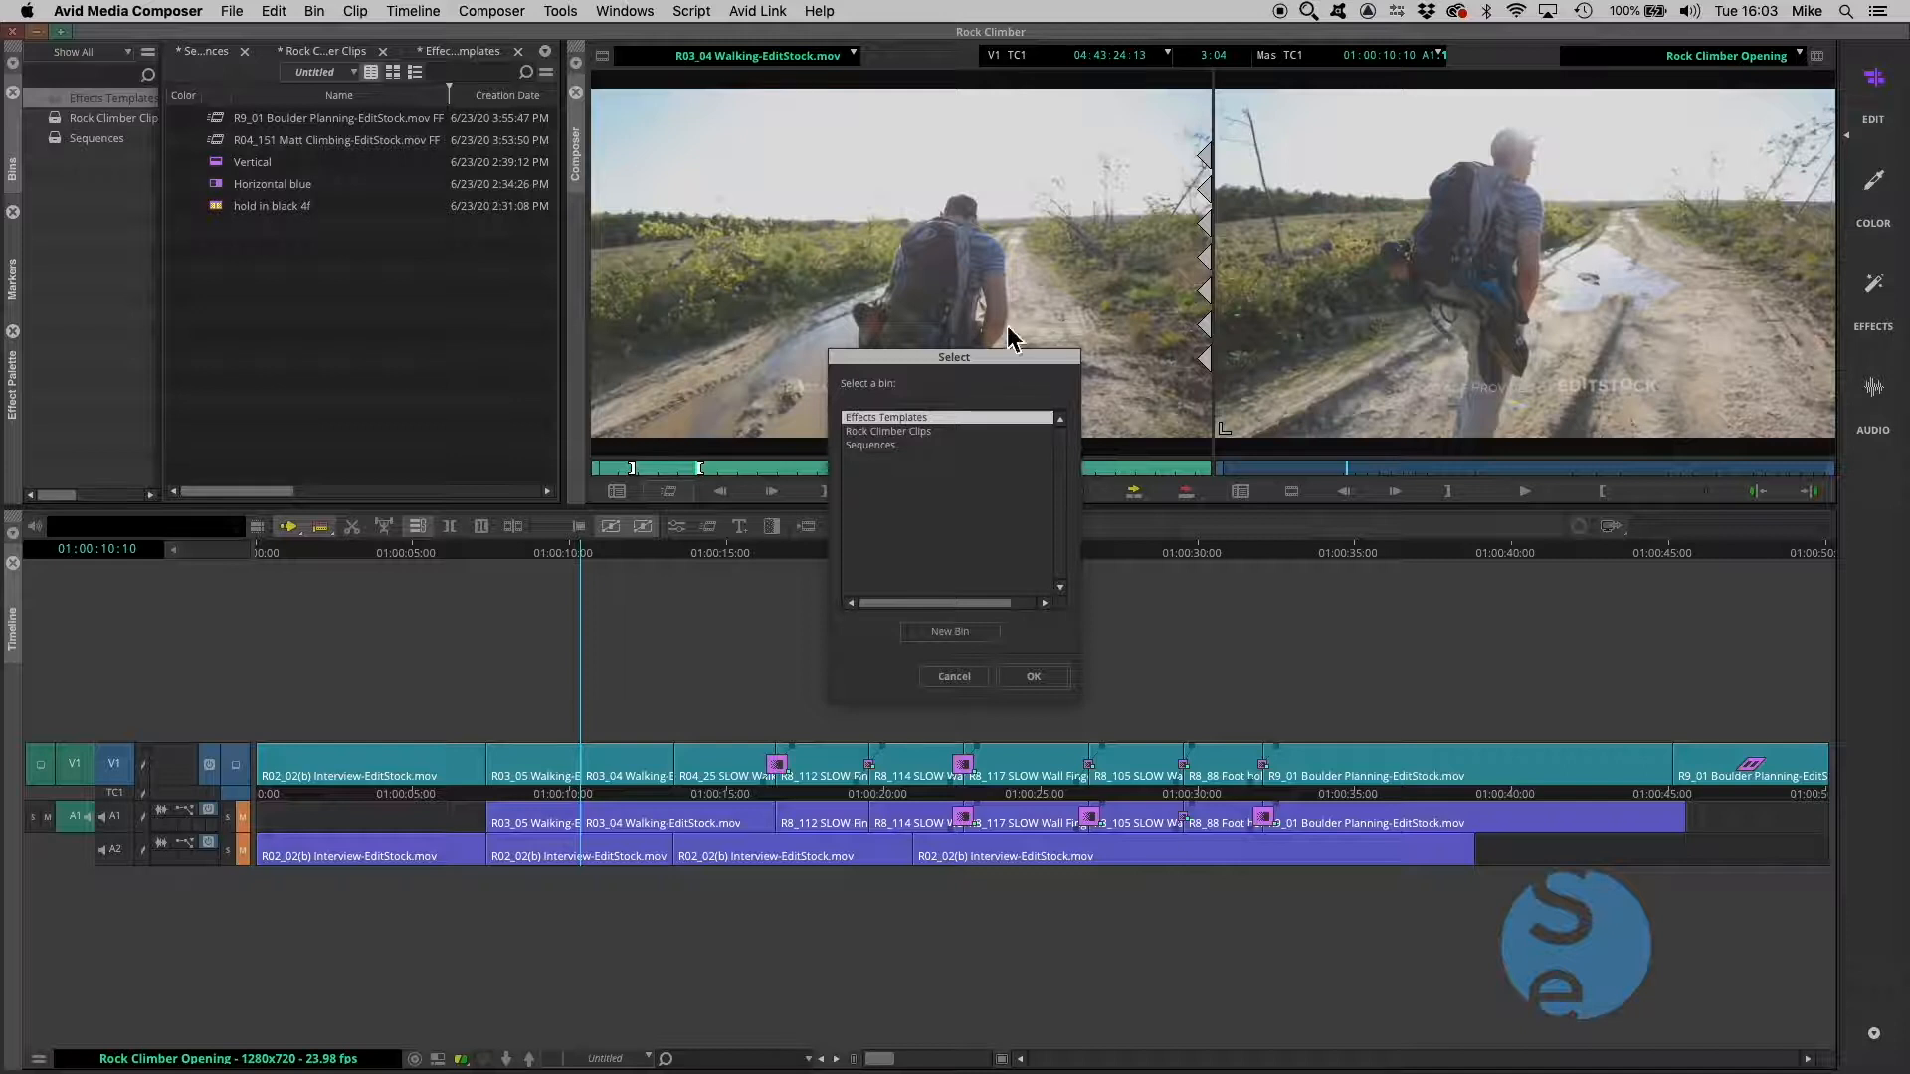
left_click_drag(991, 359, 889, 436)
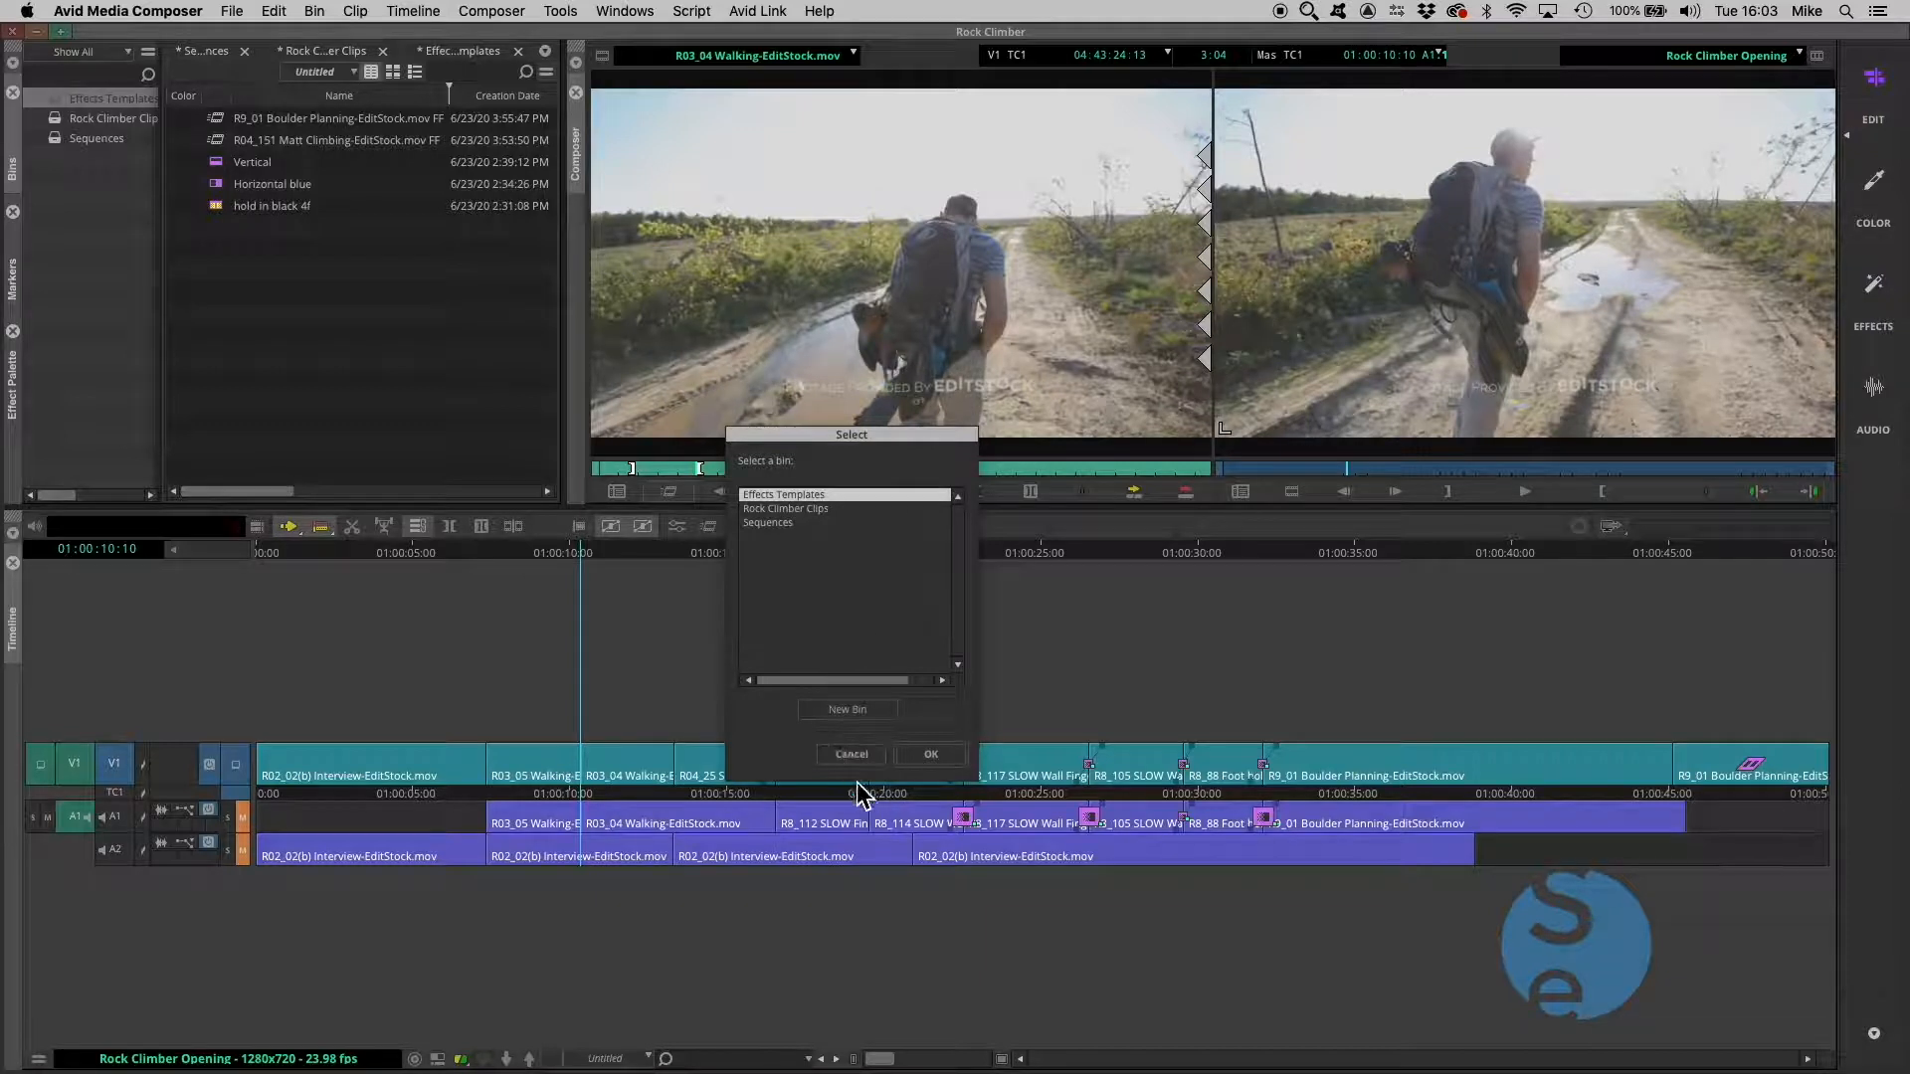
left_click(939, 758)
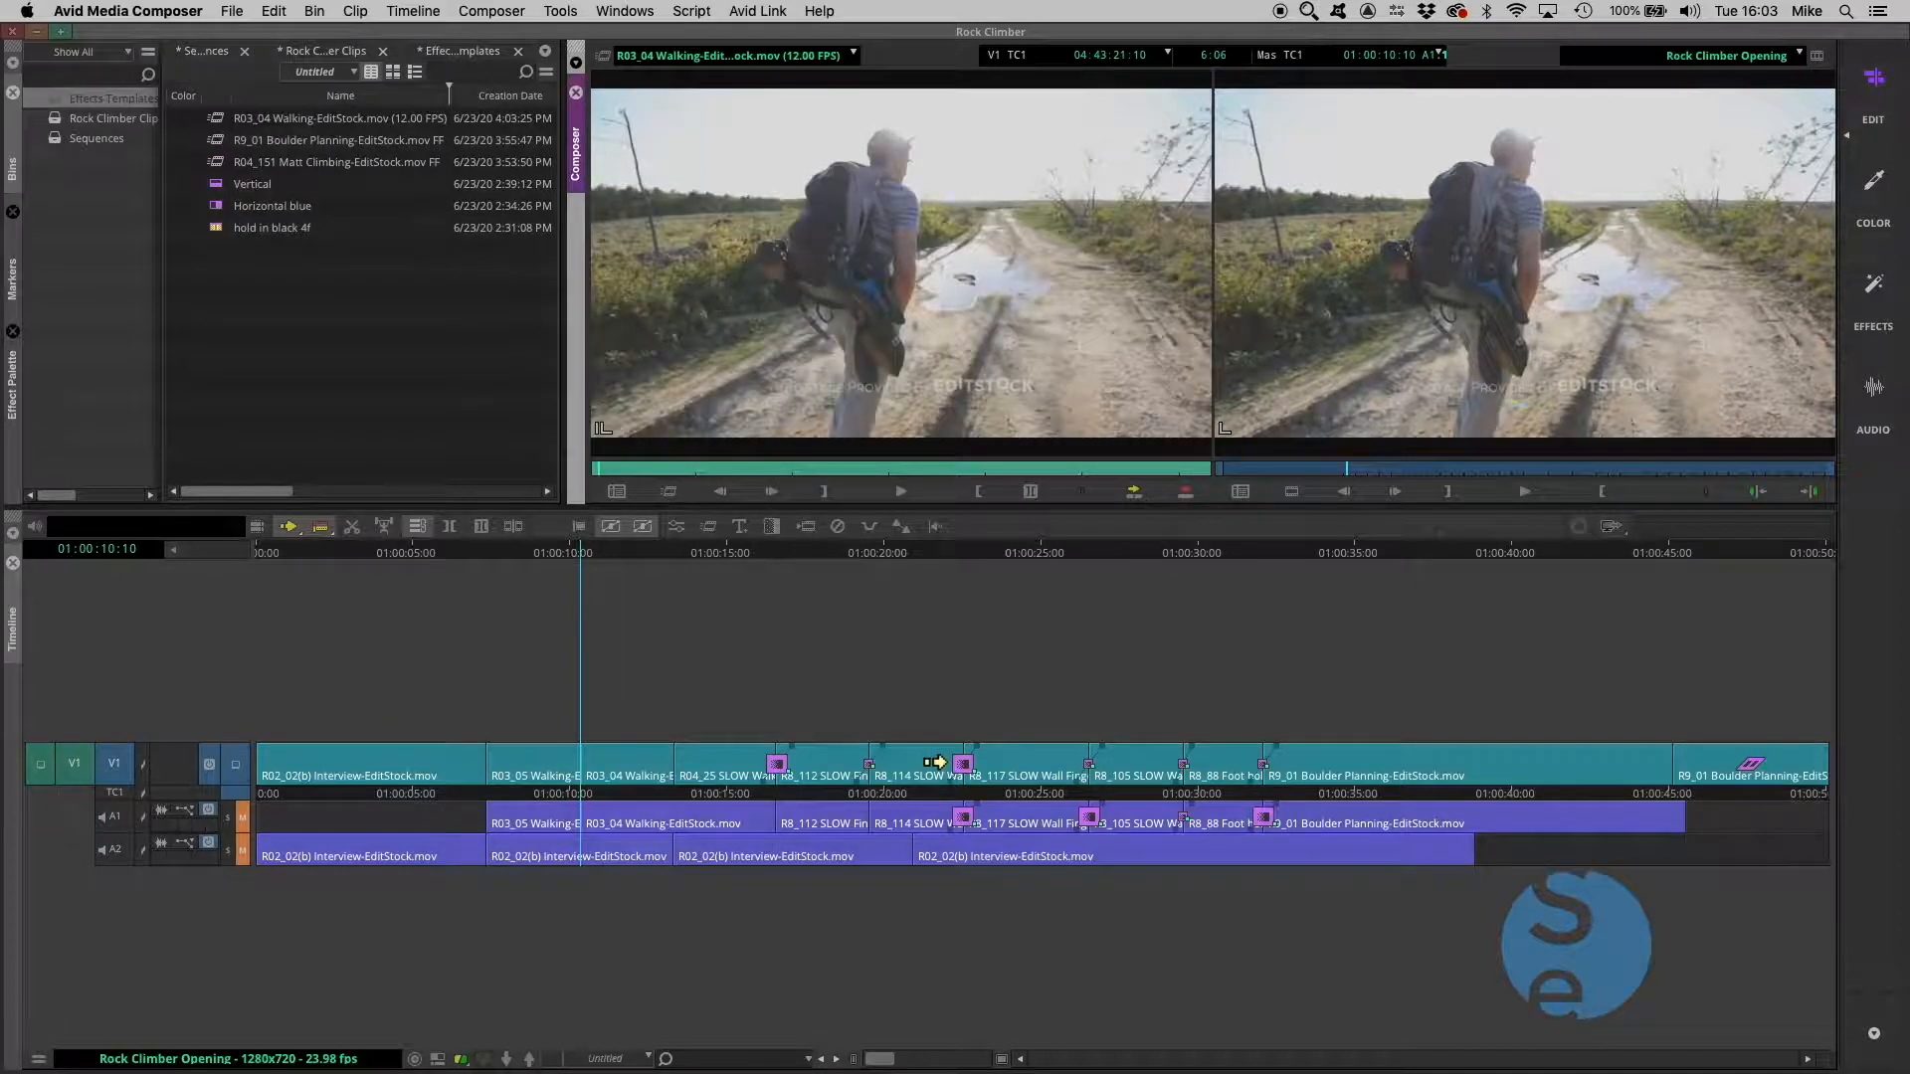
Preview the new 12.00 FPS R03_04 Walking clip in the source monitor and park it at 04:43:21:24
left_click(891, 499)
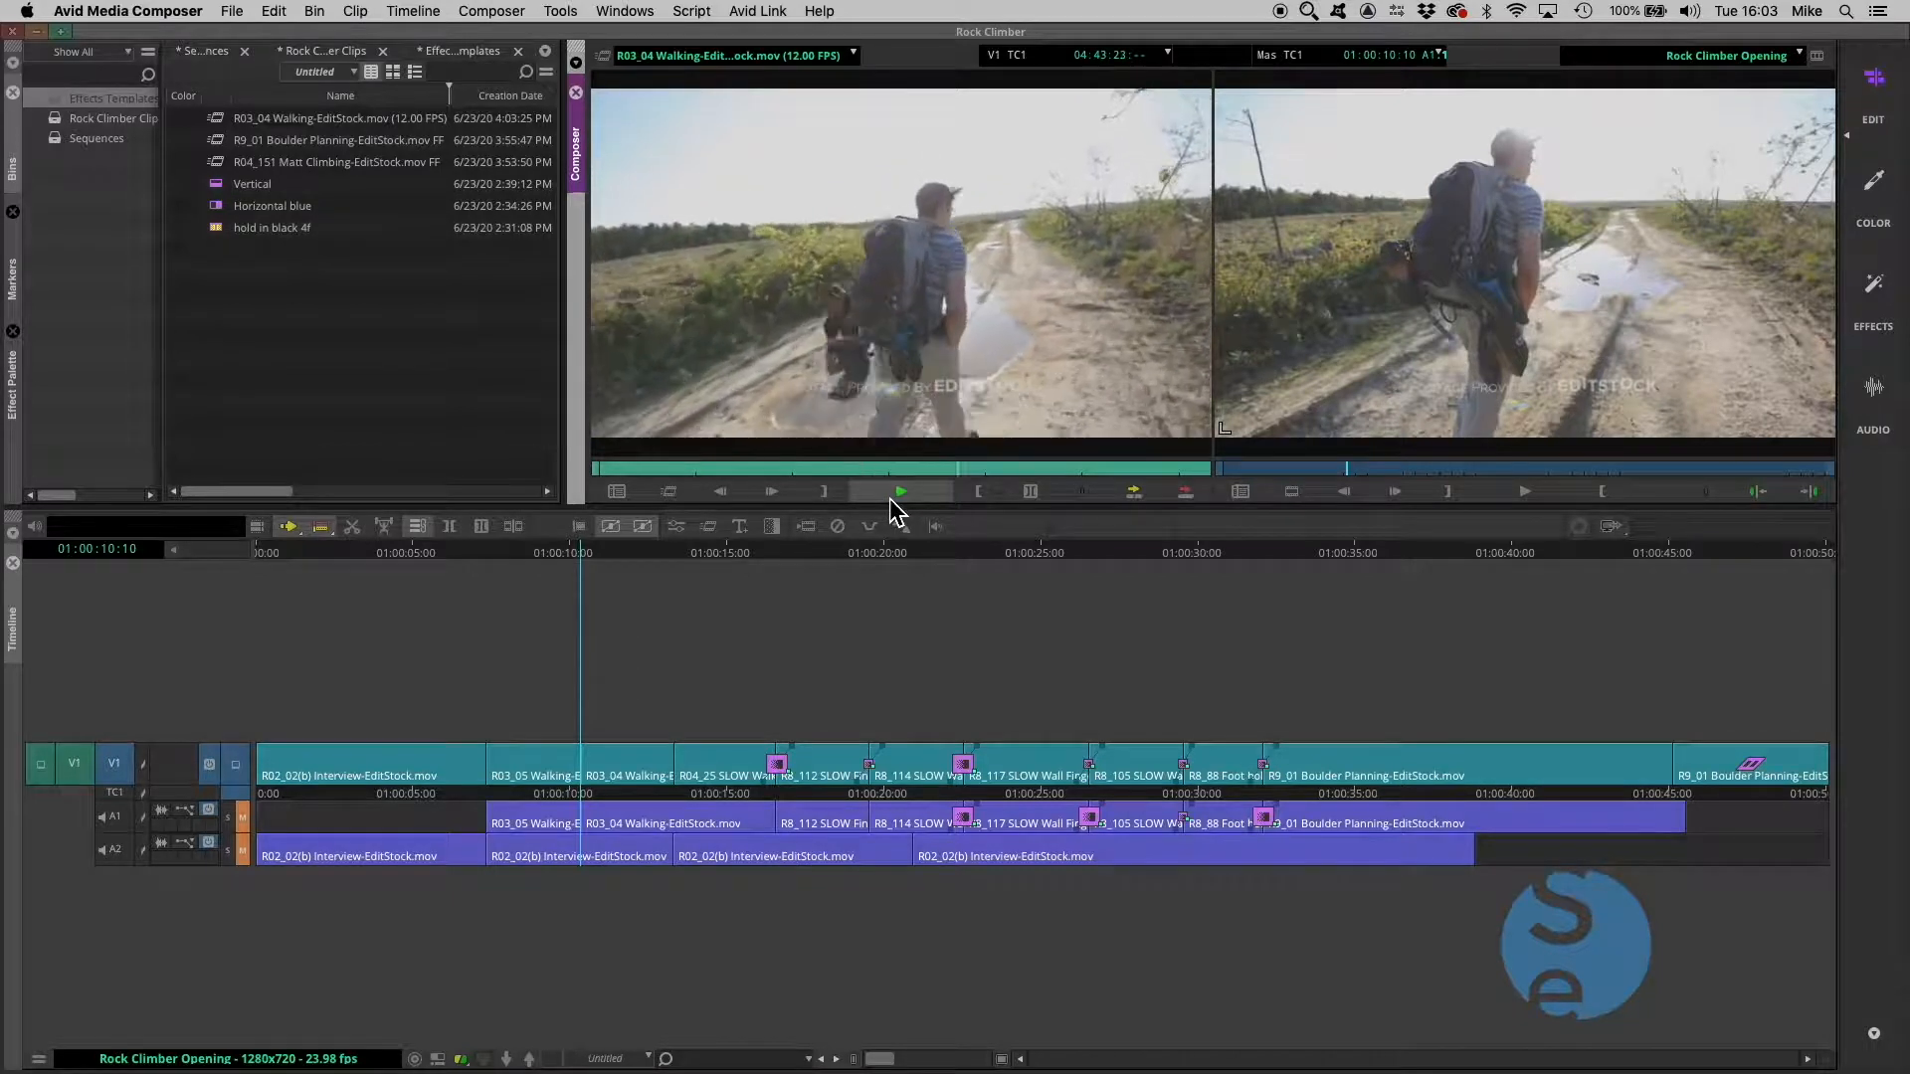
left_click(888, 469)
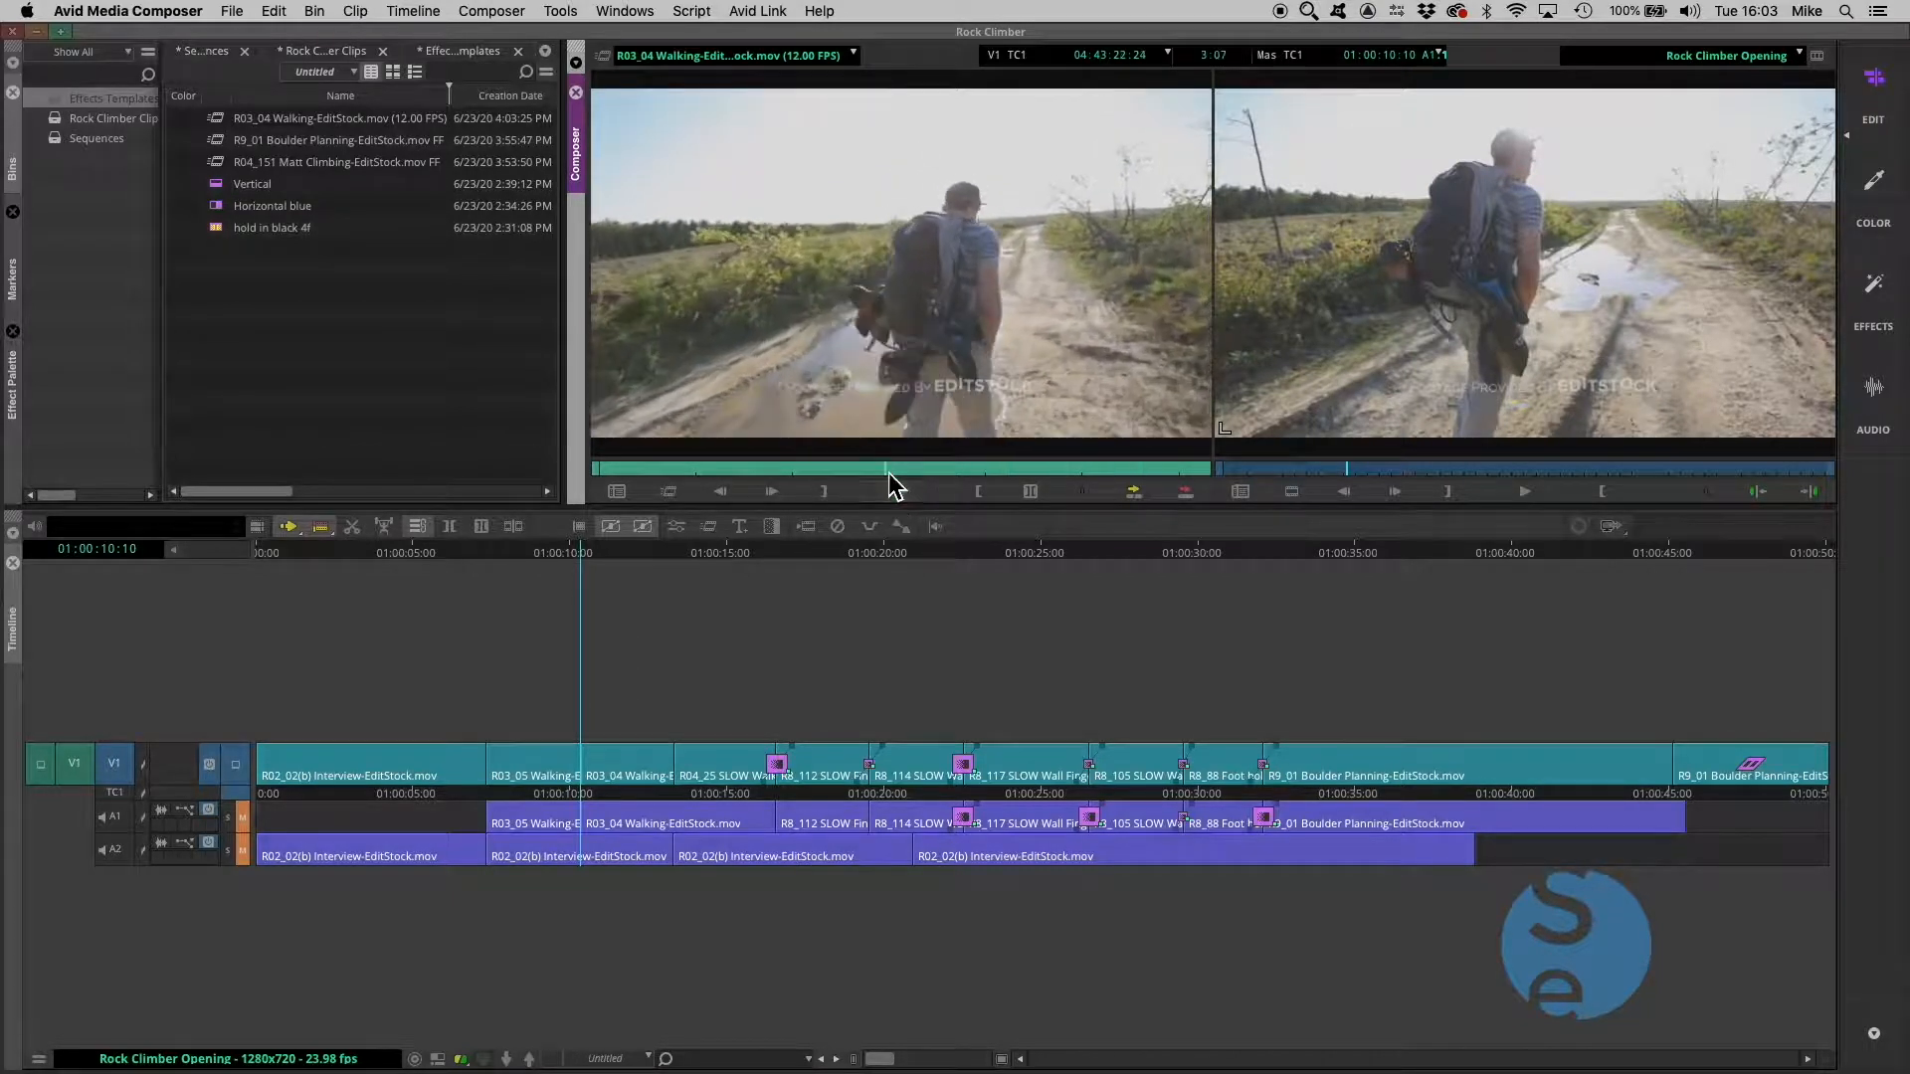
left_click(719, 468)
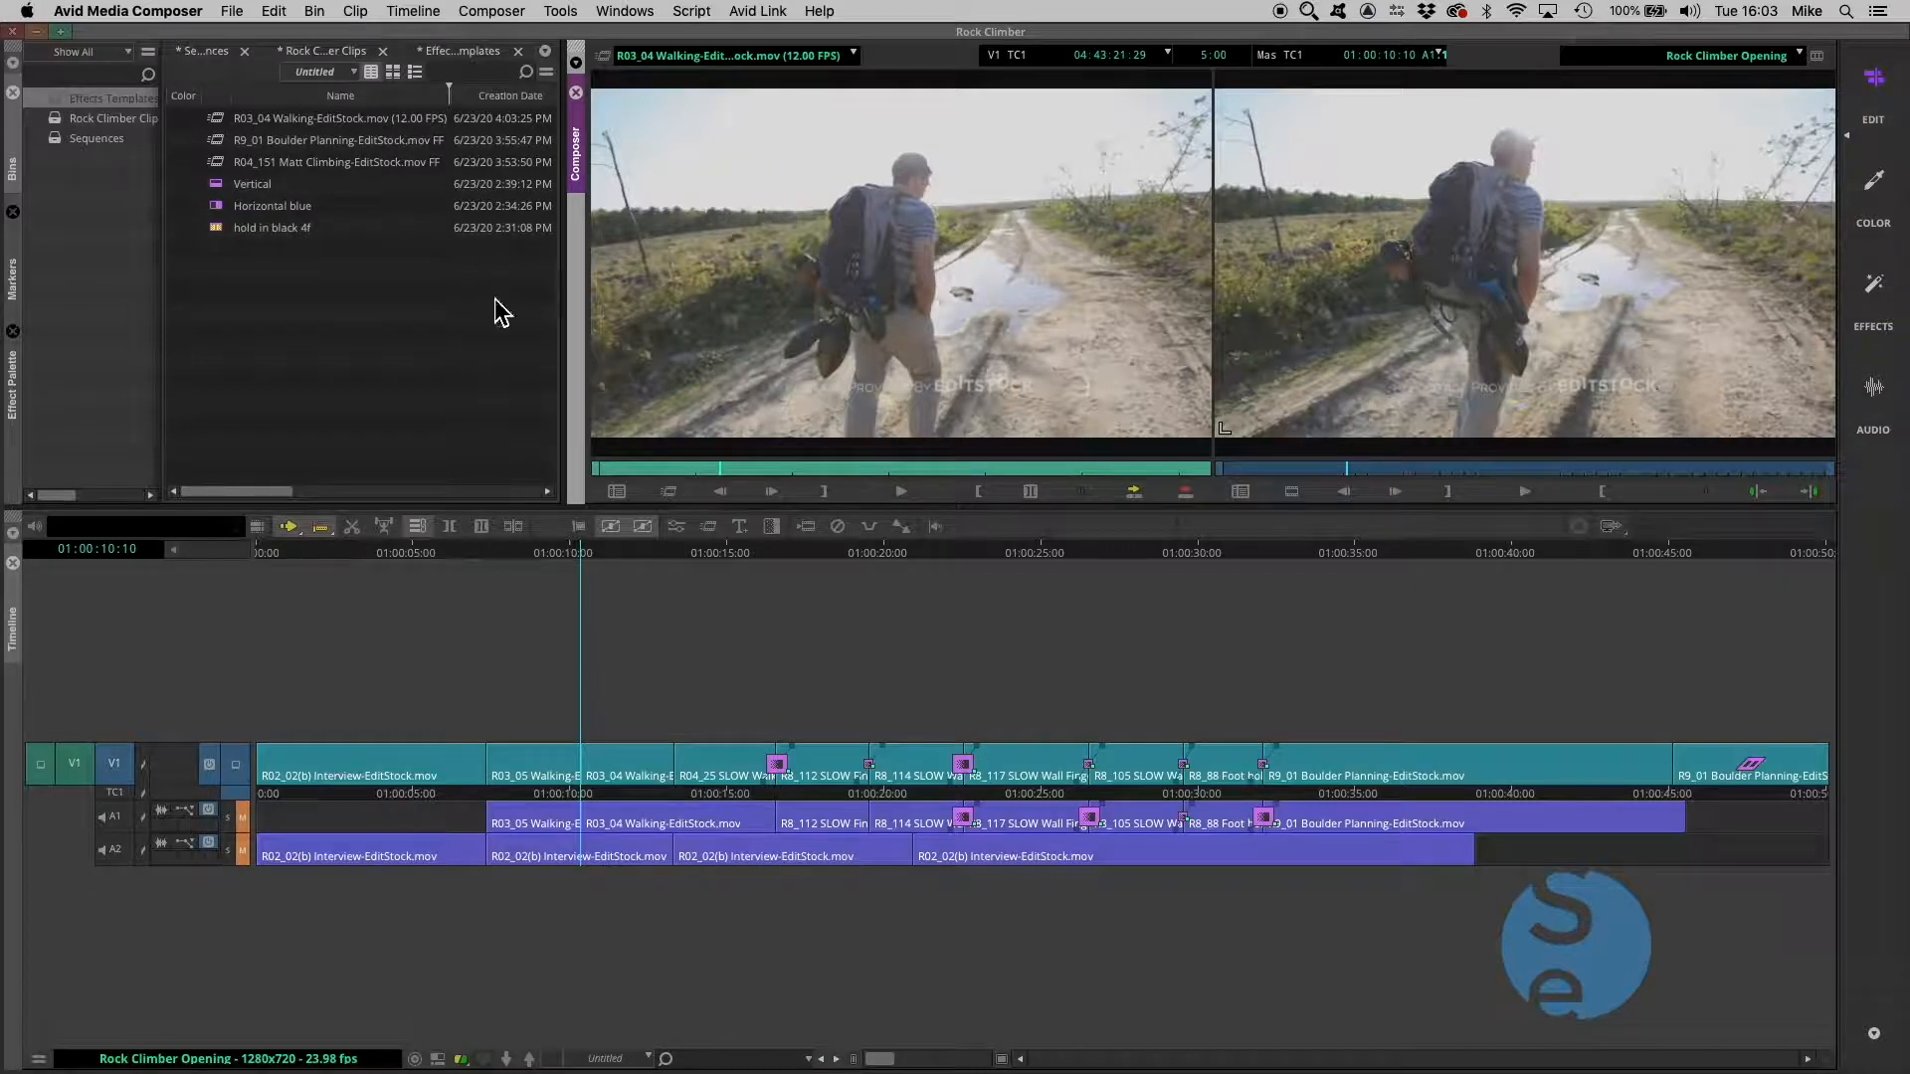
left_click(649, 470)
left_click_drag(644, 471, 694, 484)
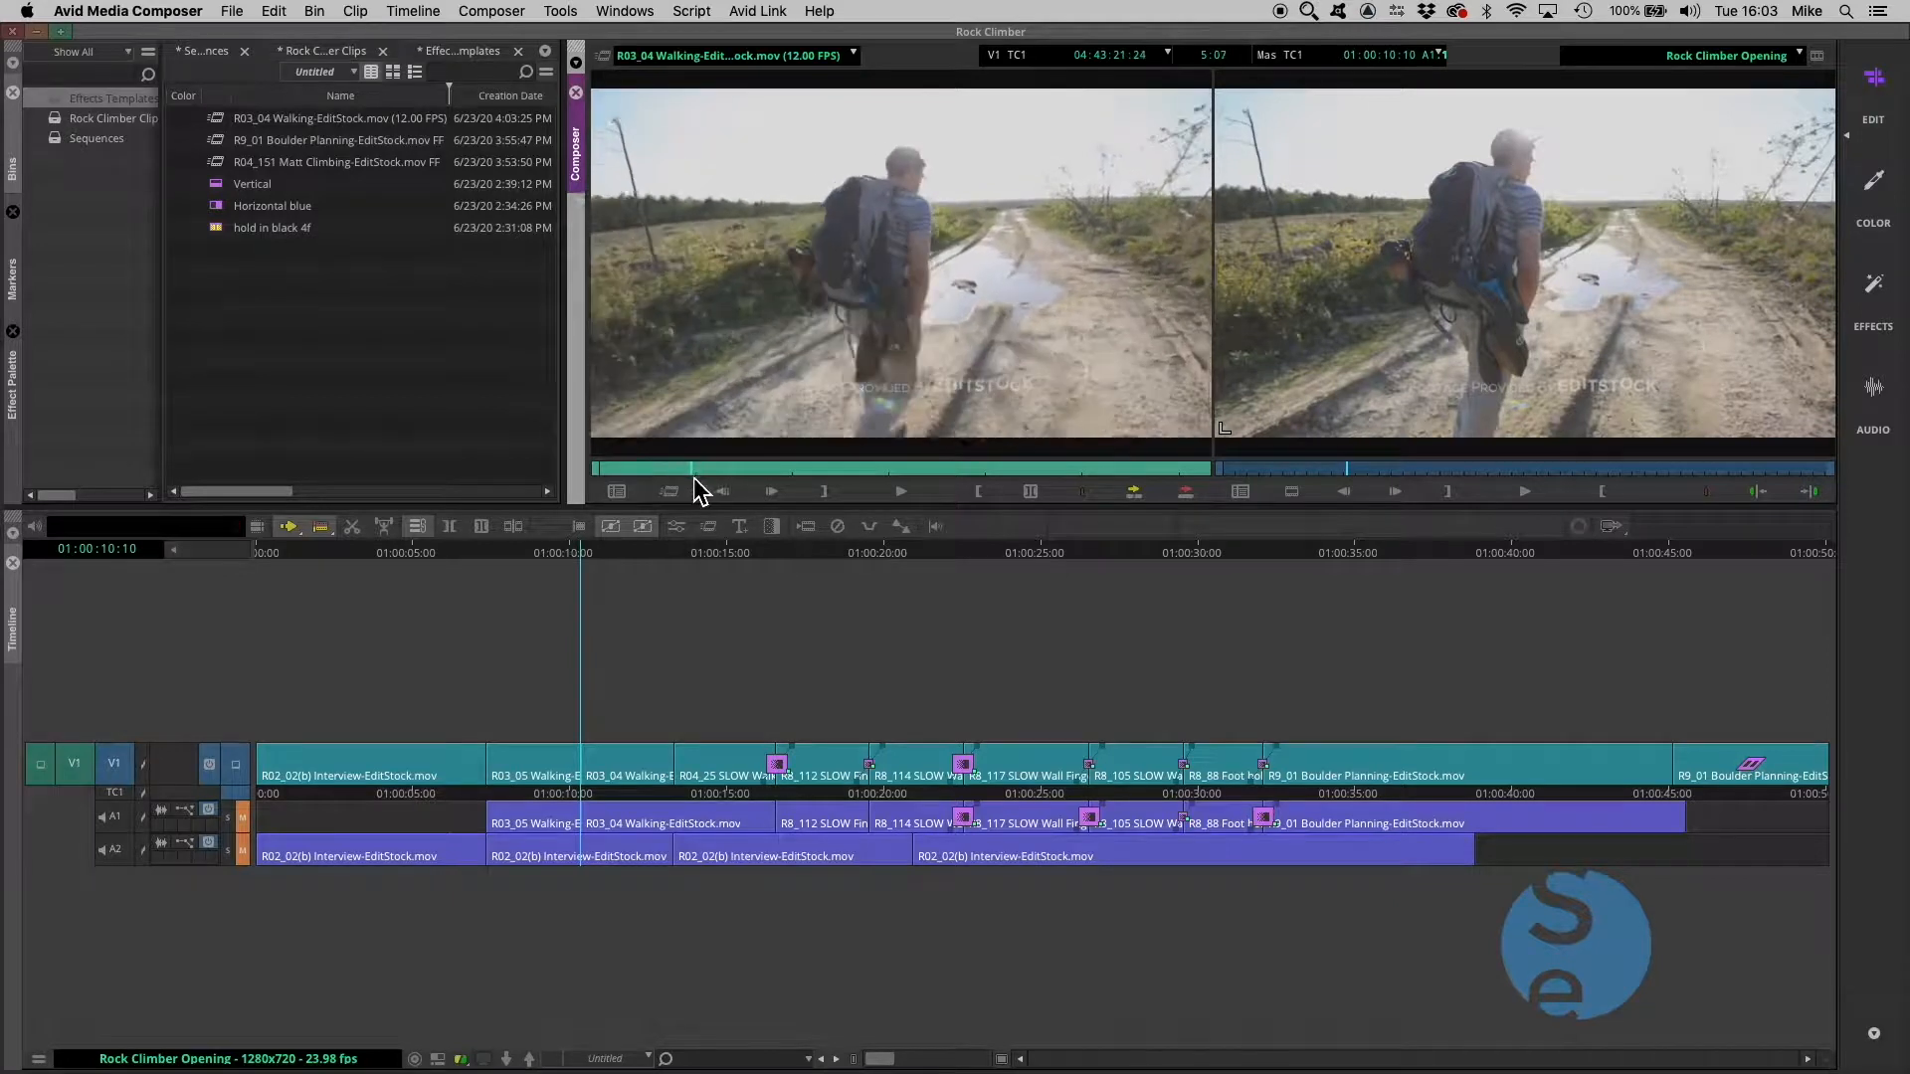
Mark the R03_04 Walking clip on V1 in the sequence and overwrite it with the 12.00 FPS motion effect clip
mouse_move(595, 557)
left_mouse_down()
mouse_move(559, 559)
mouse_move(635, 562)
mouse_move(613, 564)
left_mouse_up()
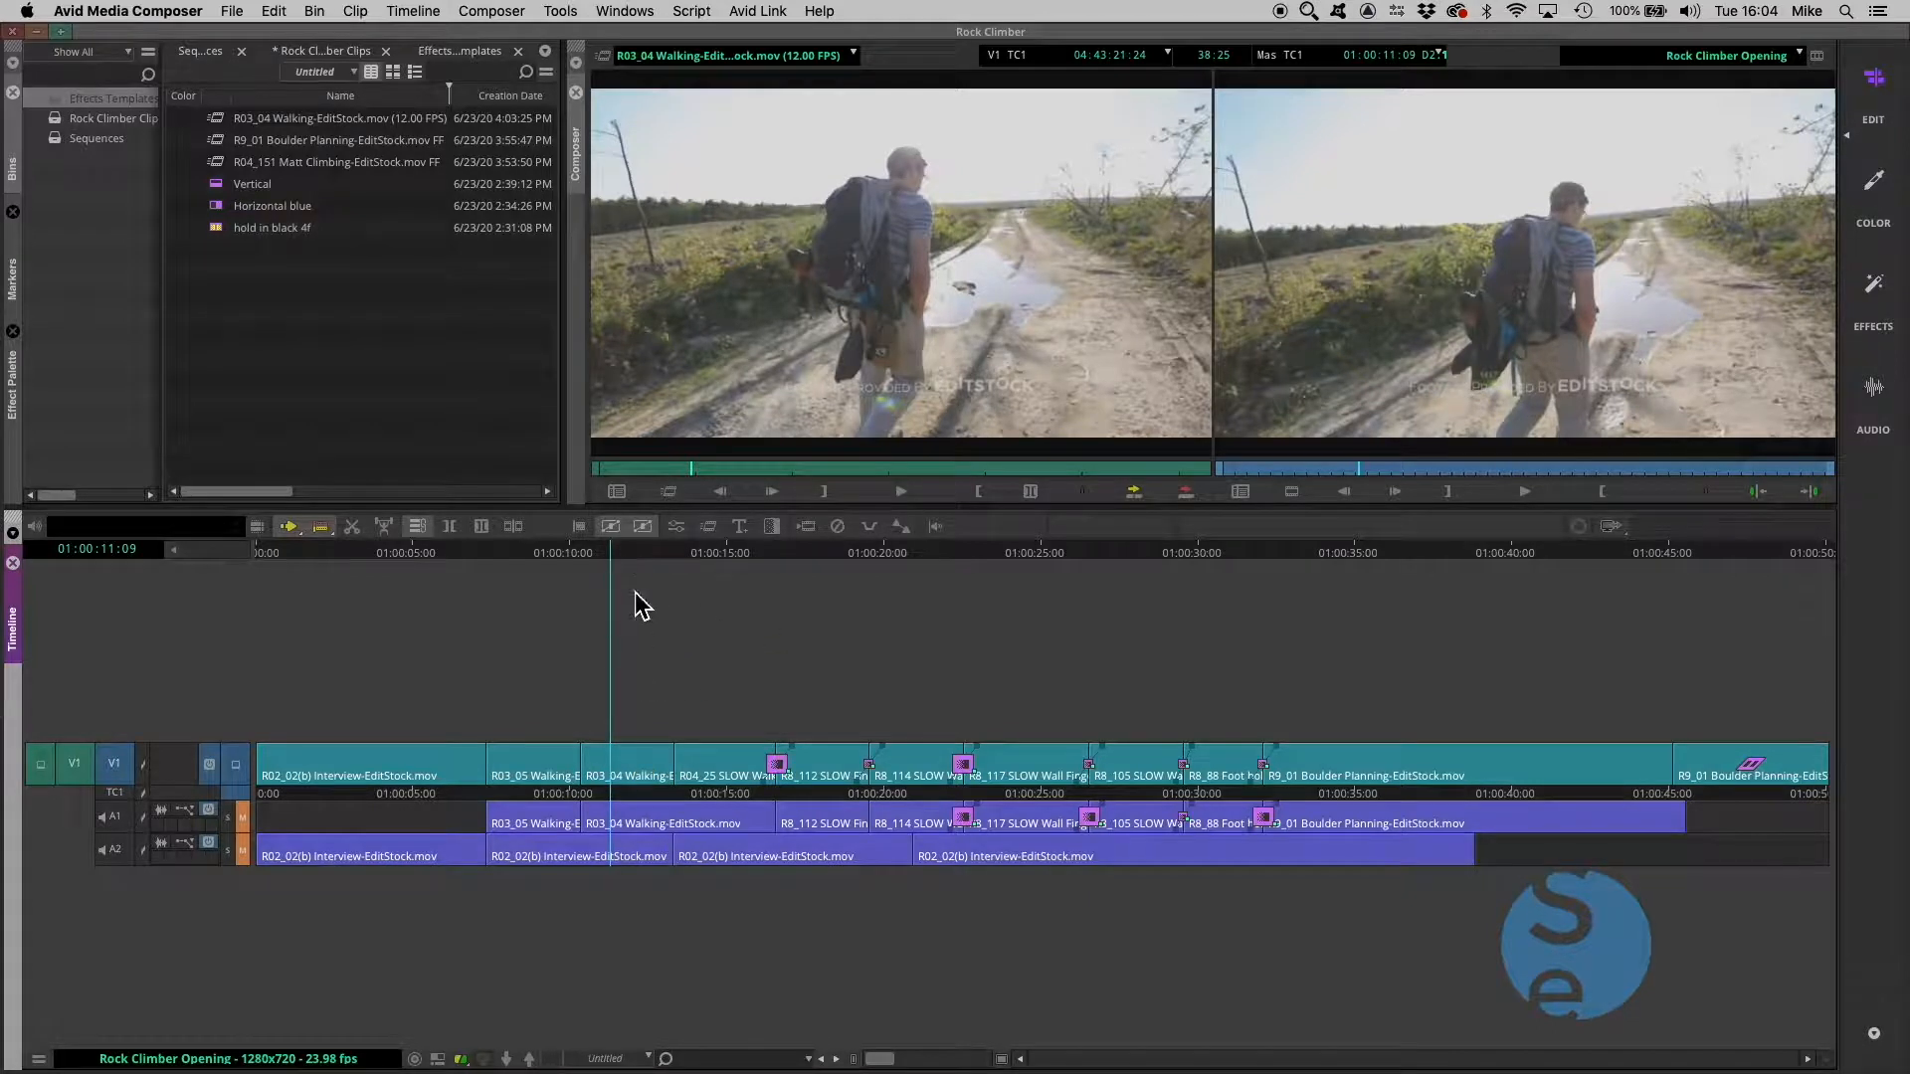
left_click_drag(622, 558, 629, 567)
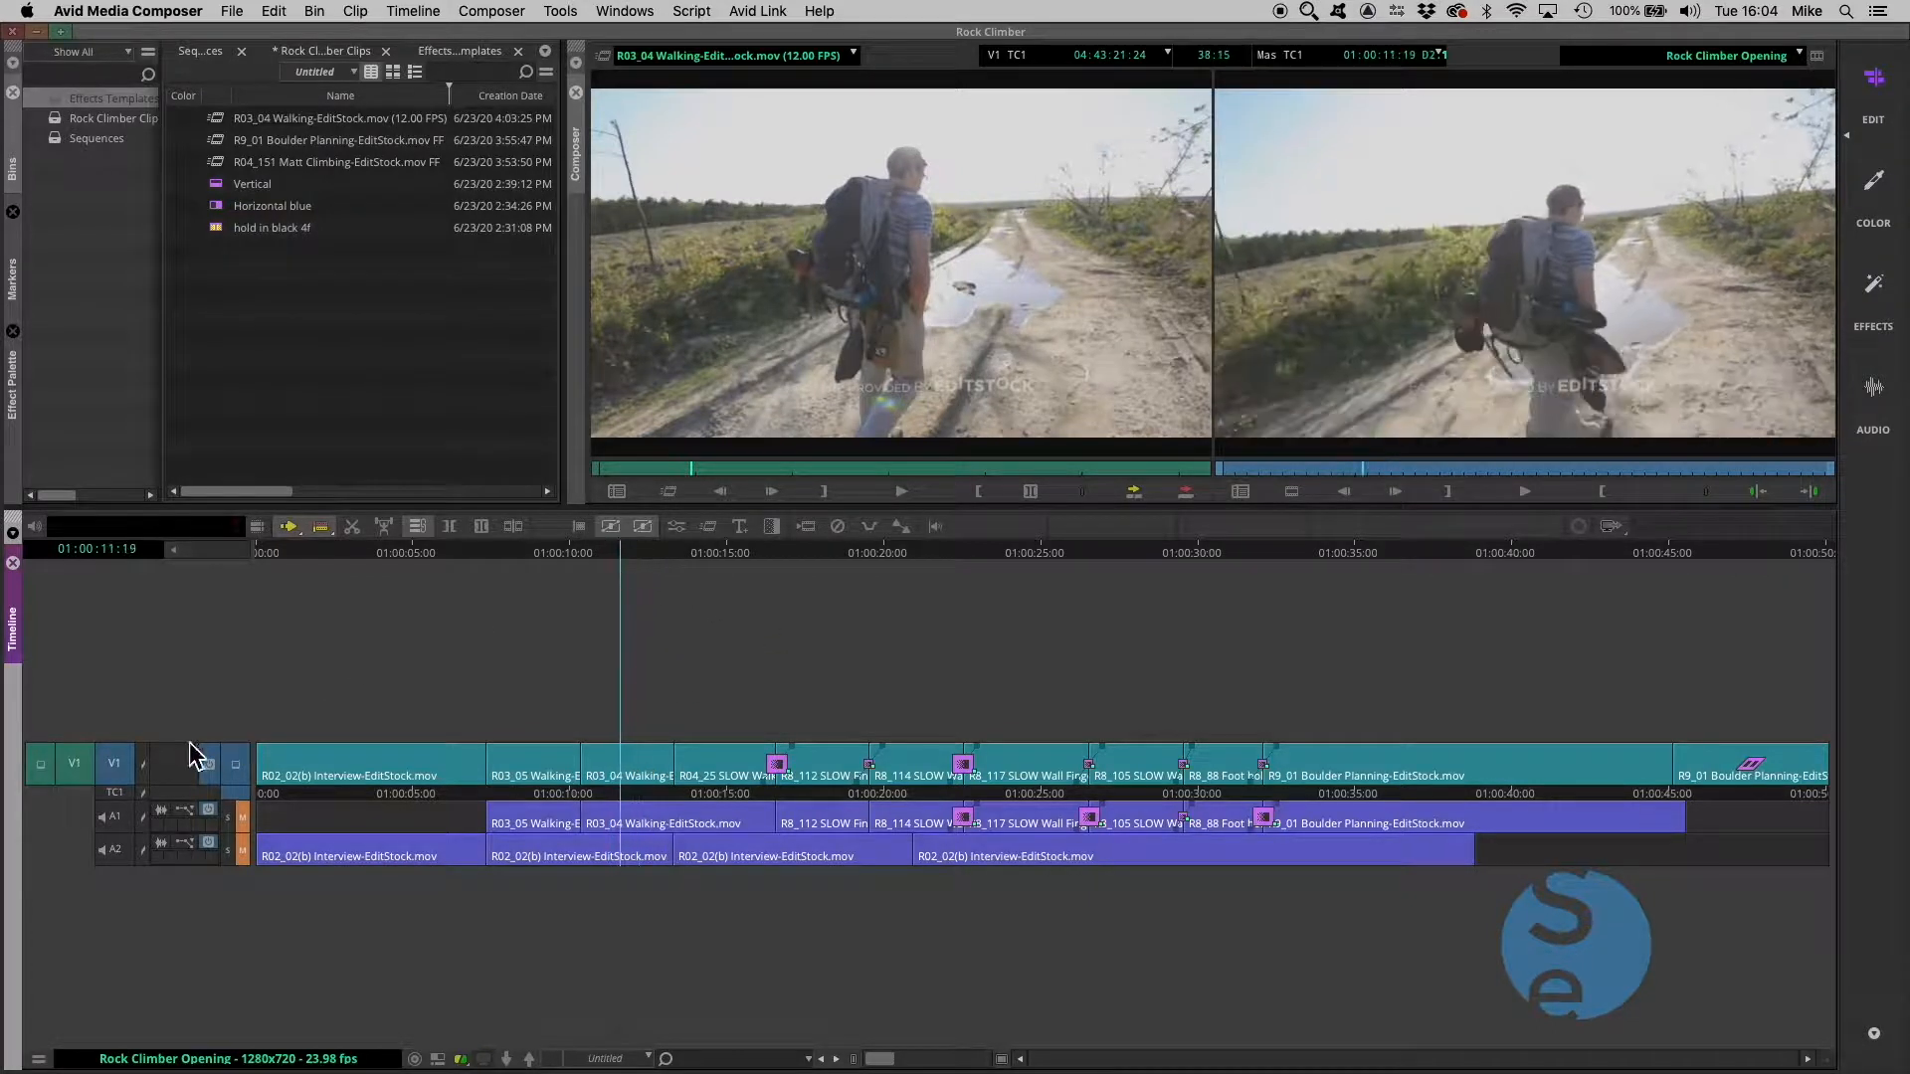
left_click(448, 533)
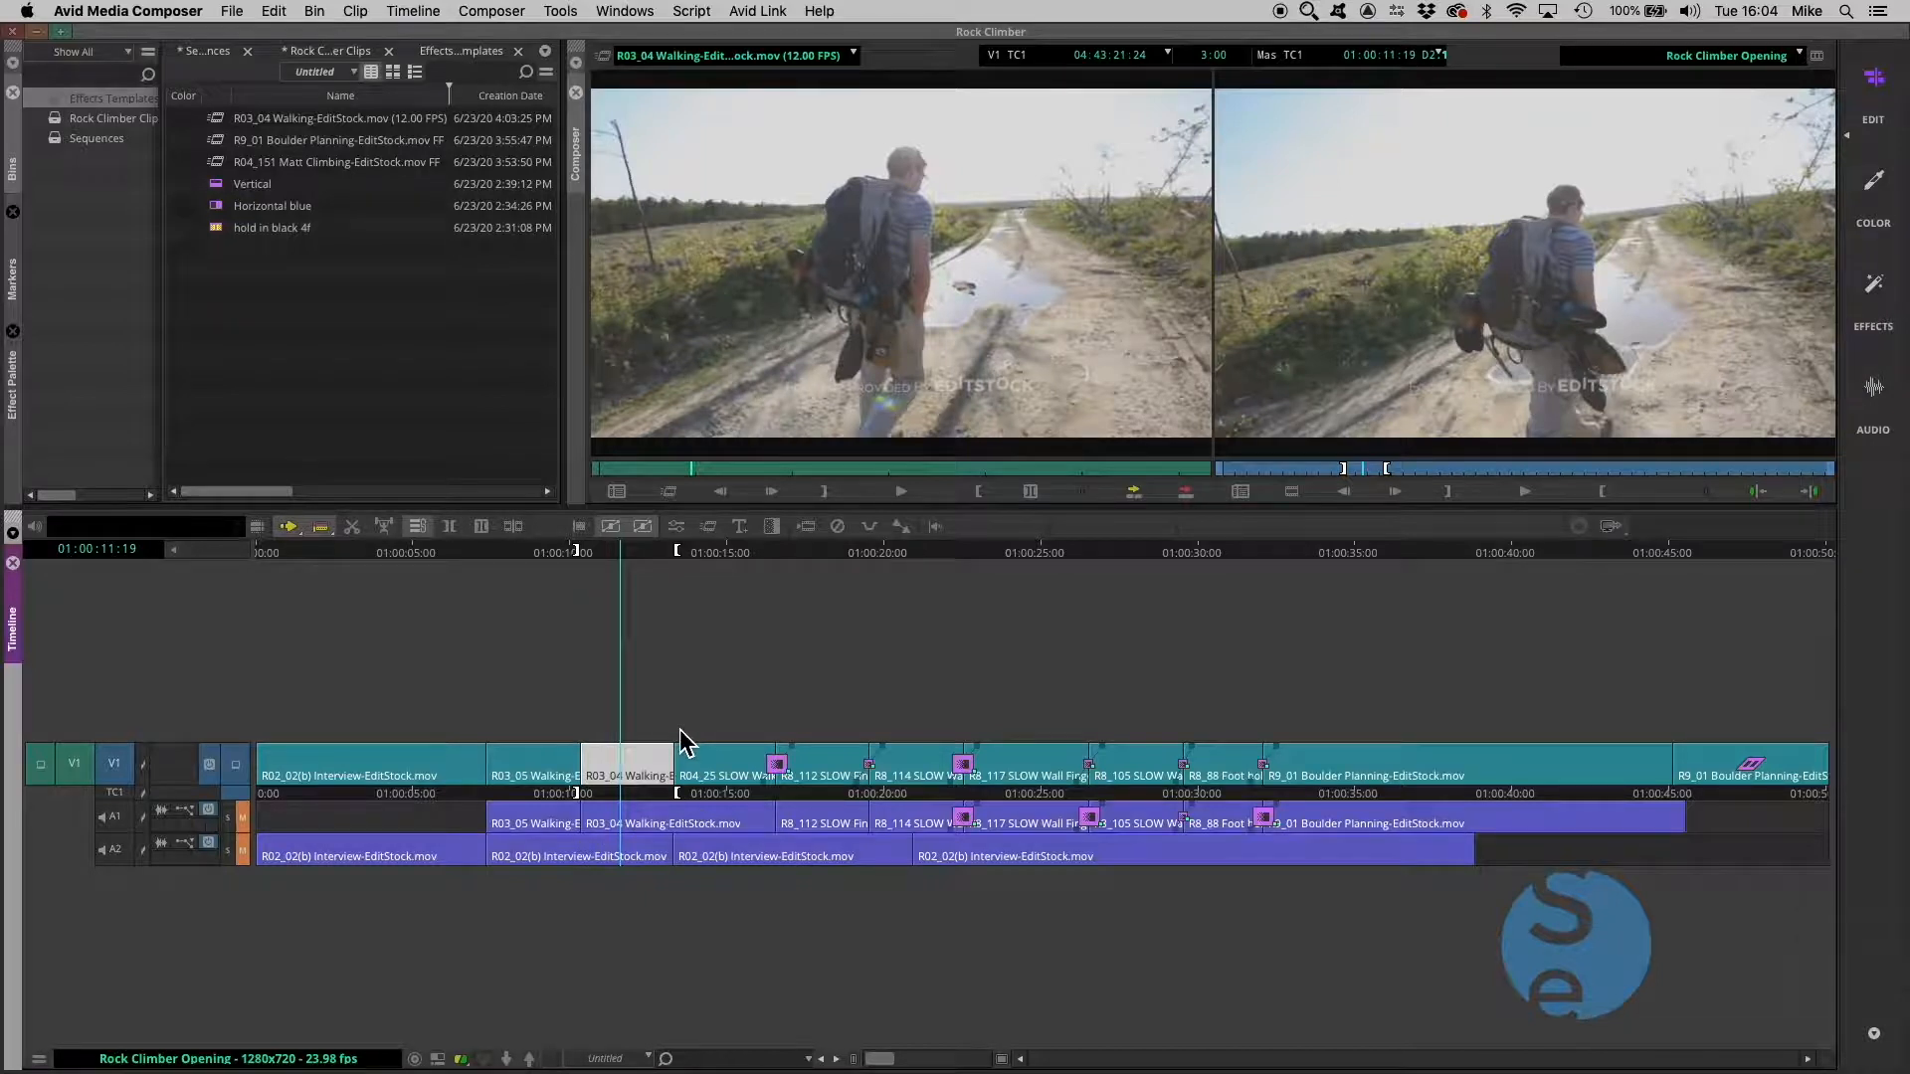
left_click(1188, 497)
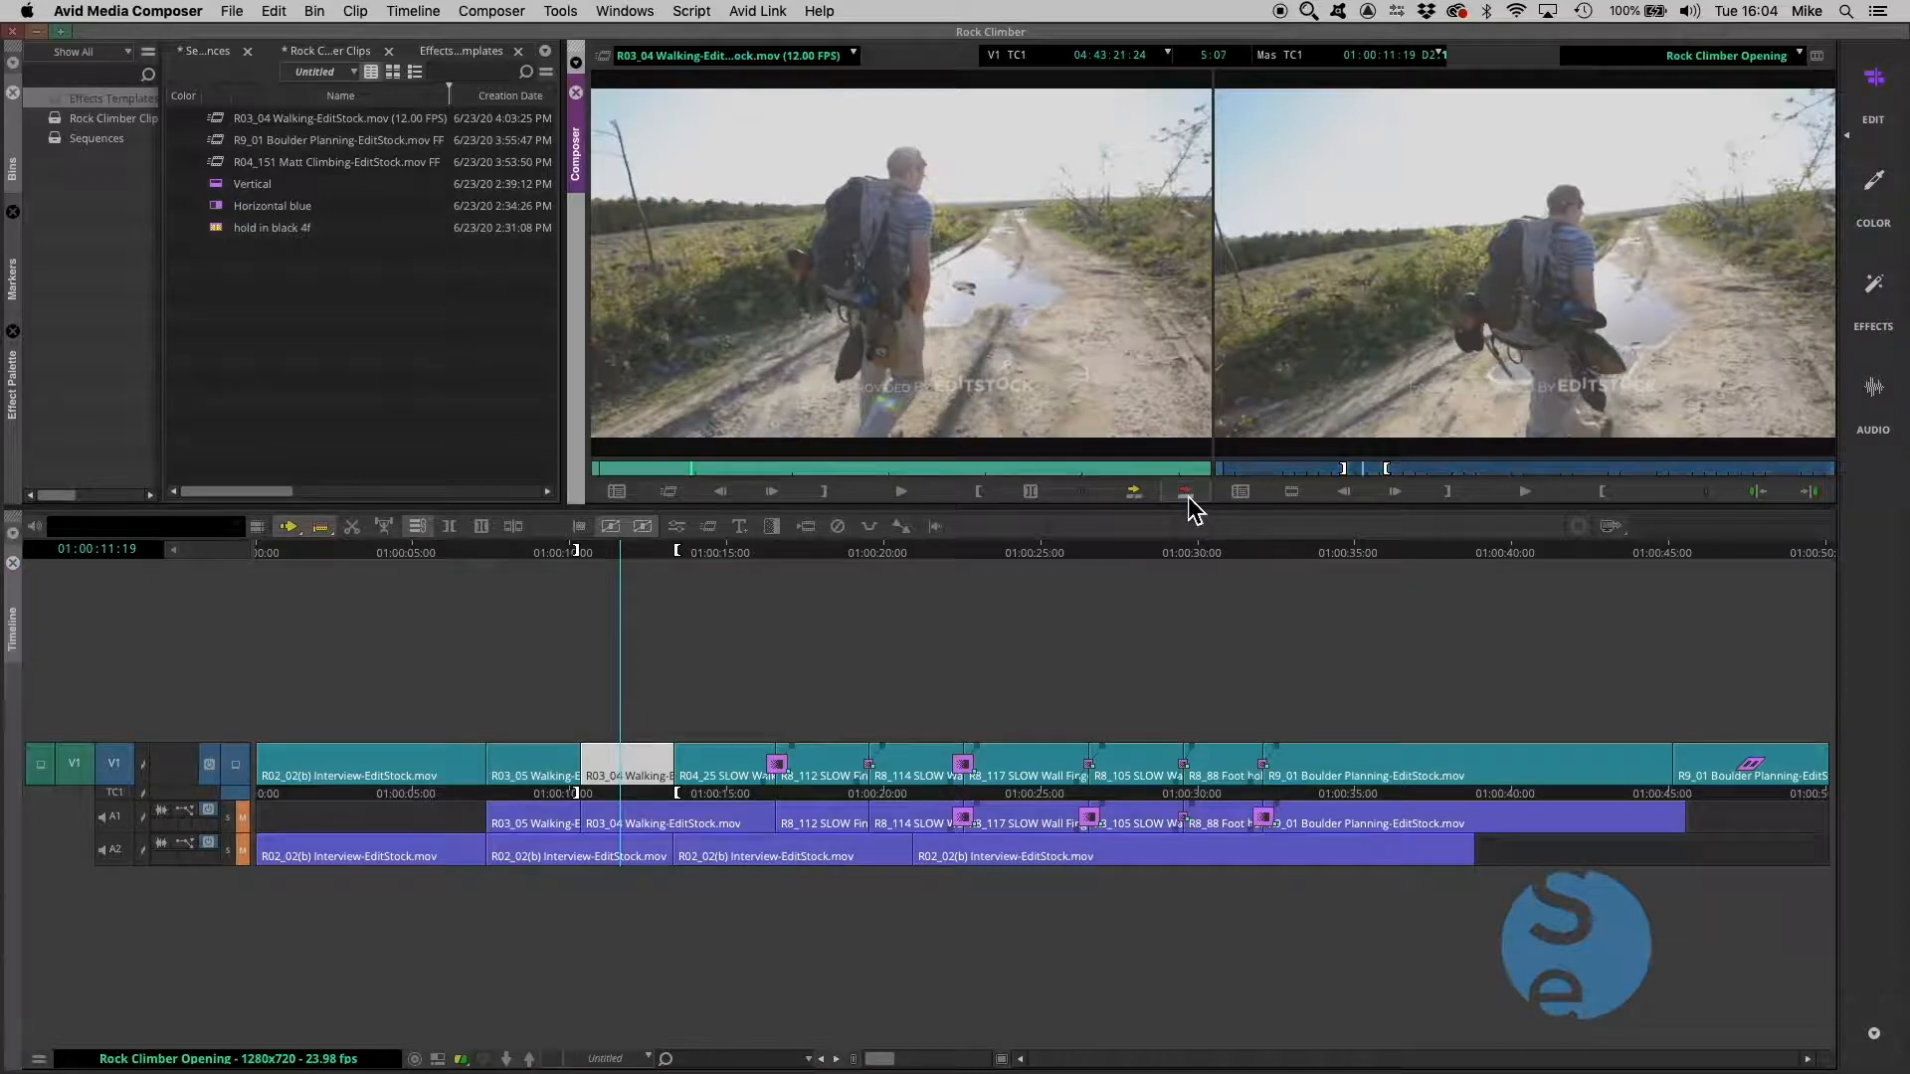
Park the sequence at 01:00:08:20 in the R03_05 Walking clip, ahead of the replaced shot
left_click(563, 544)
left_click(546, 557)
left_click_drag(545, 558, 524, 537)
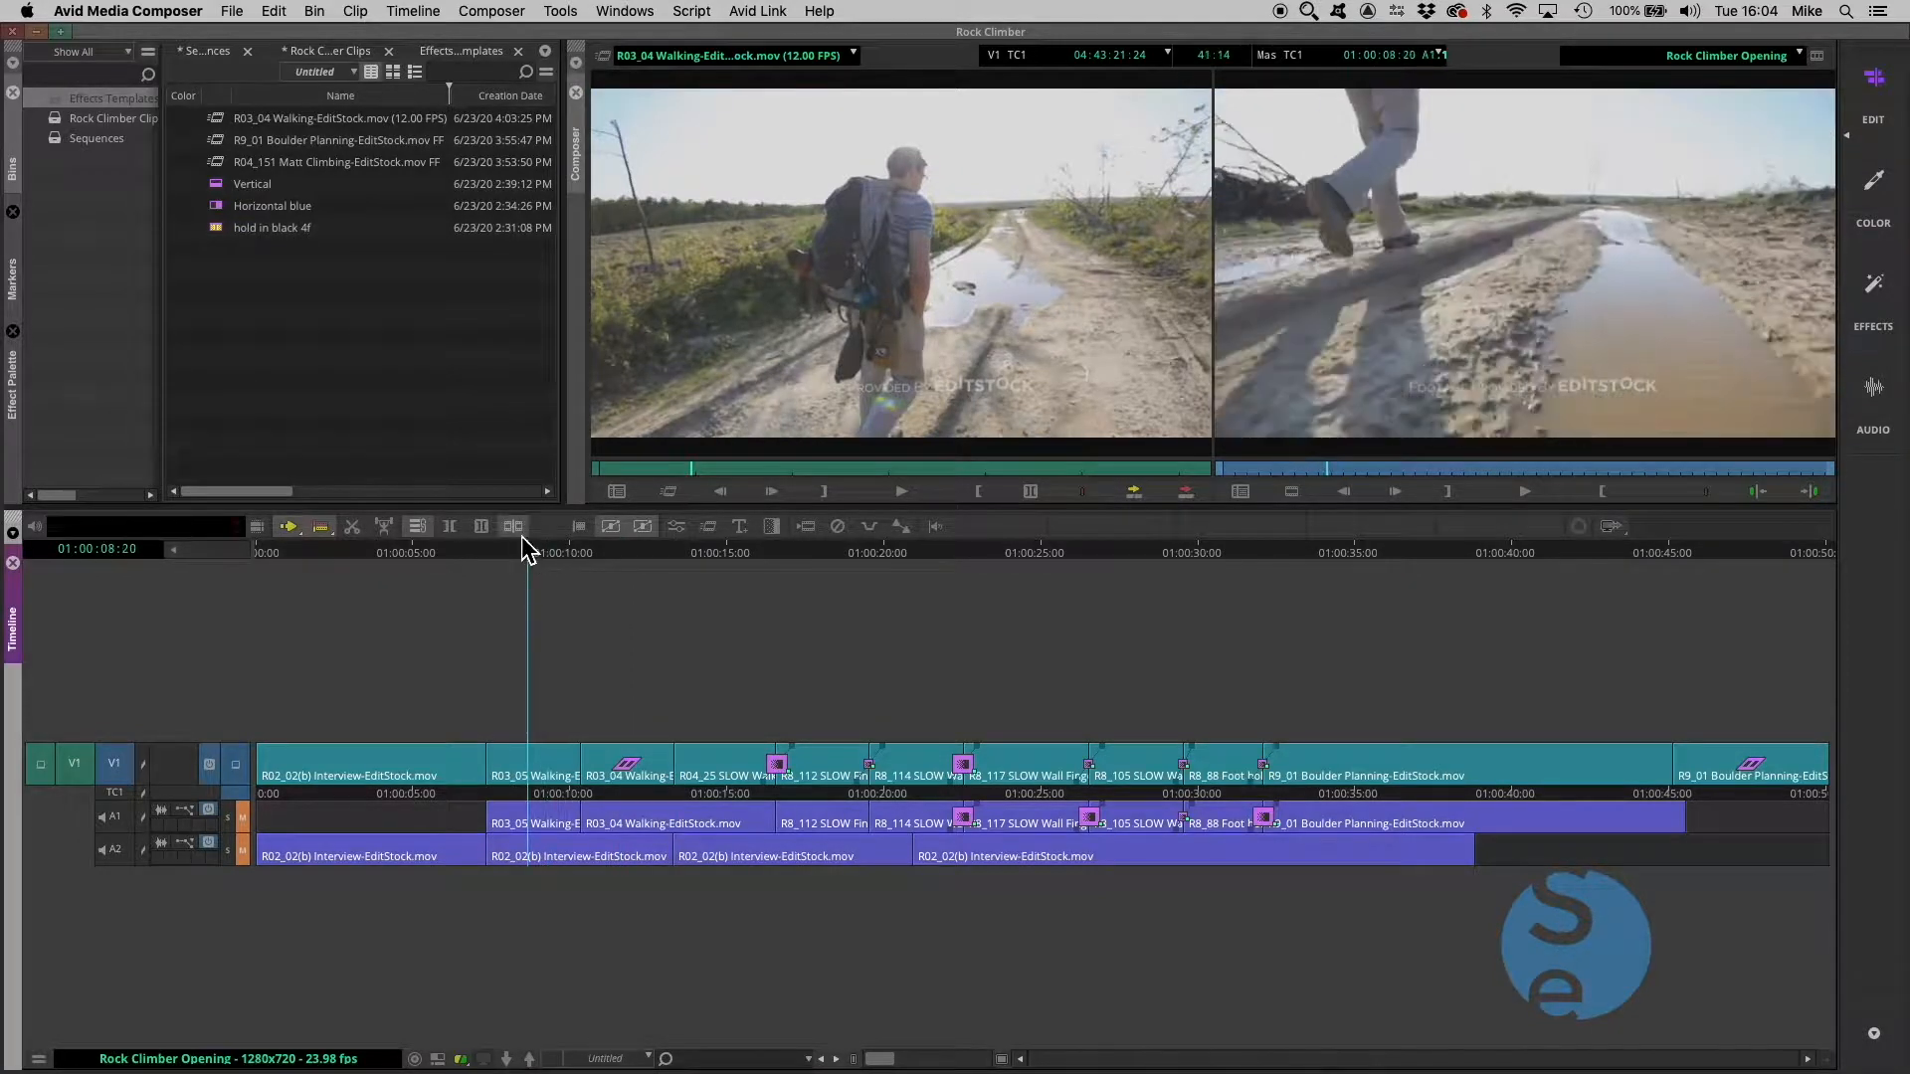
Play the slowed walking section of the sequence and park at 01:00:12:21 in the R03_04 Walking shot
key("space")
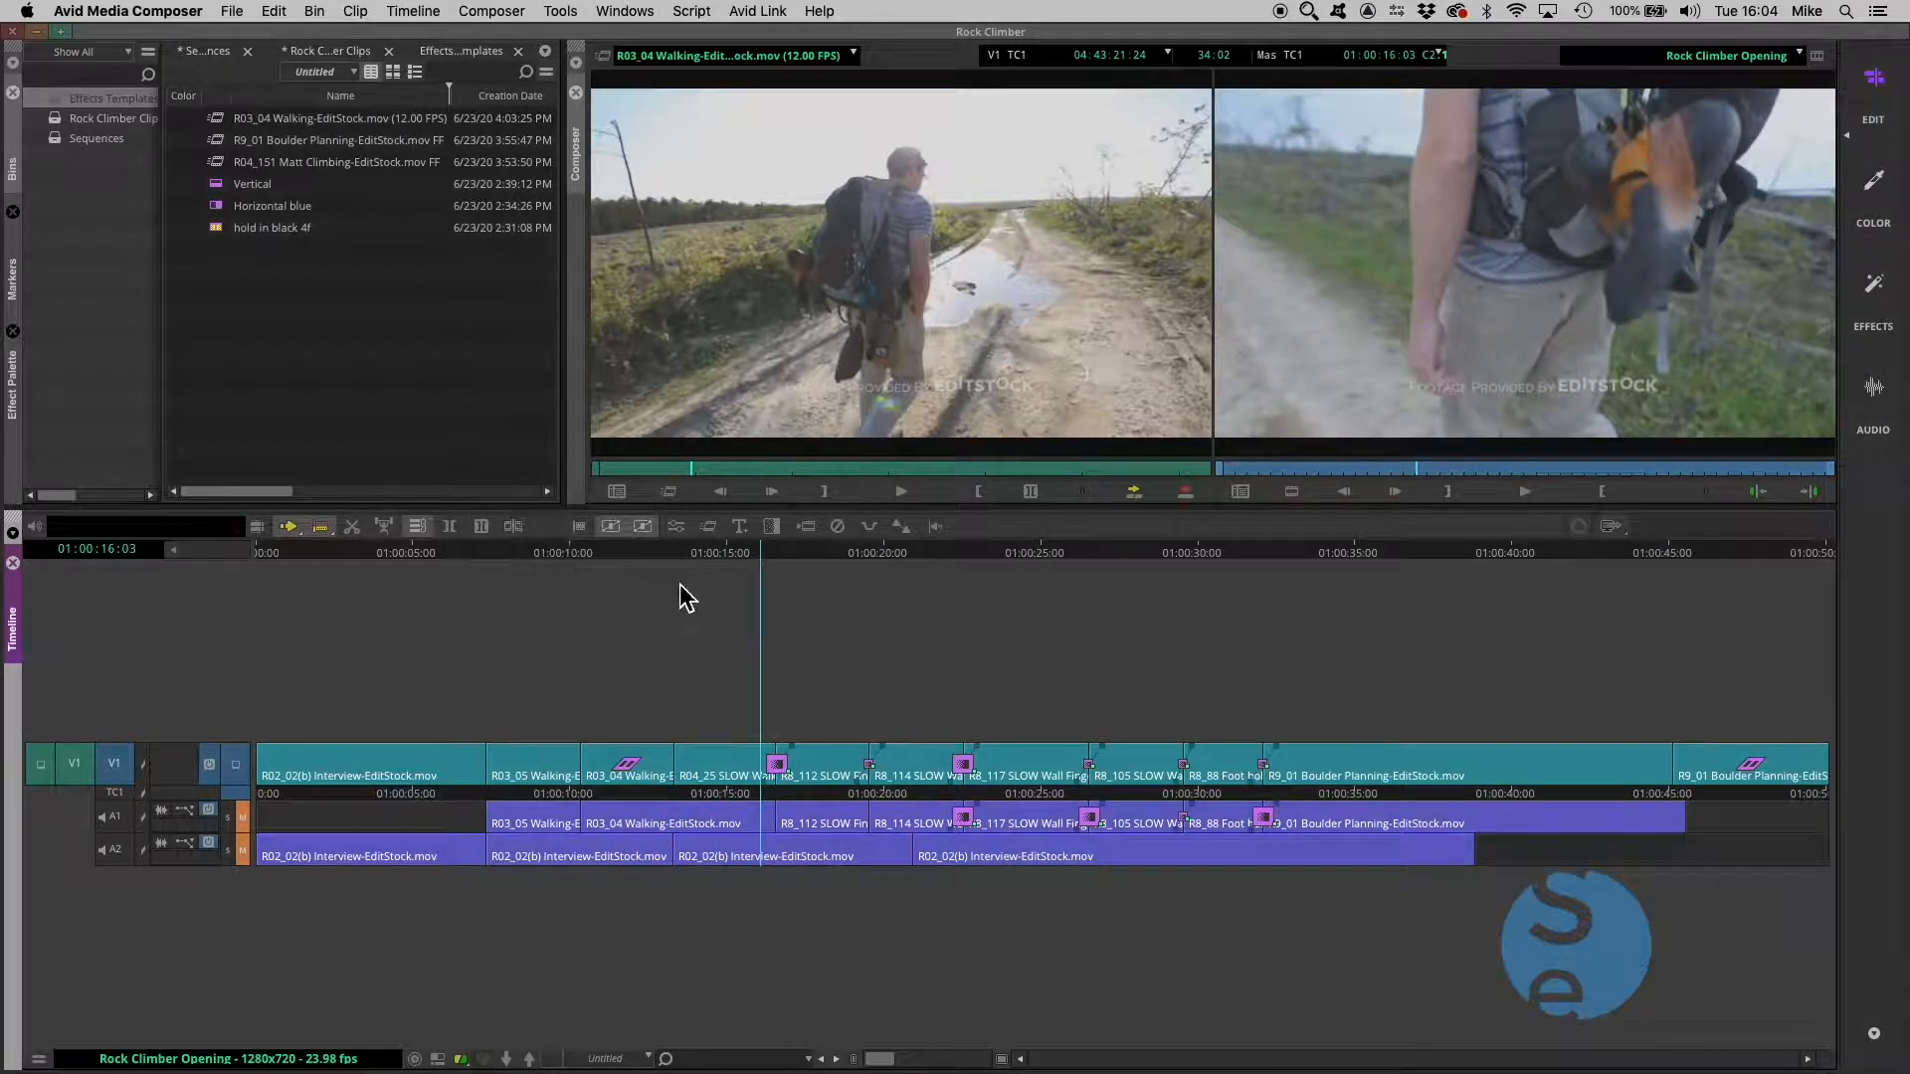
left_click(656, 558)
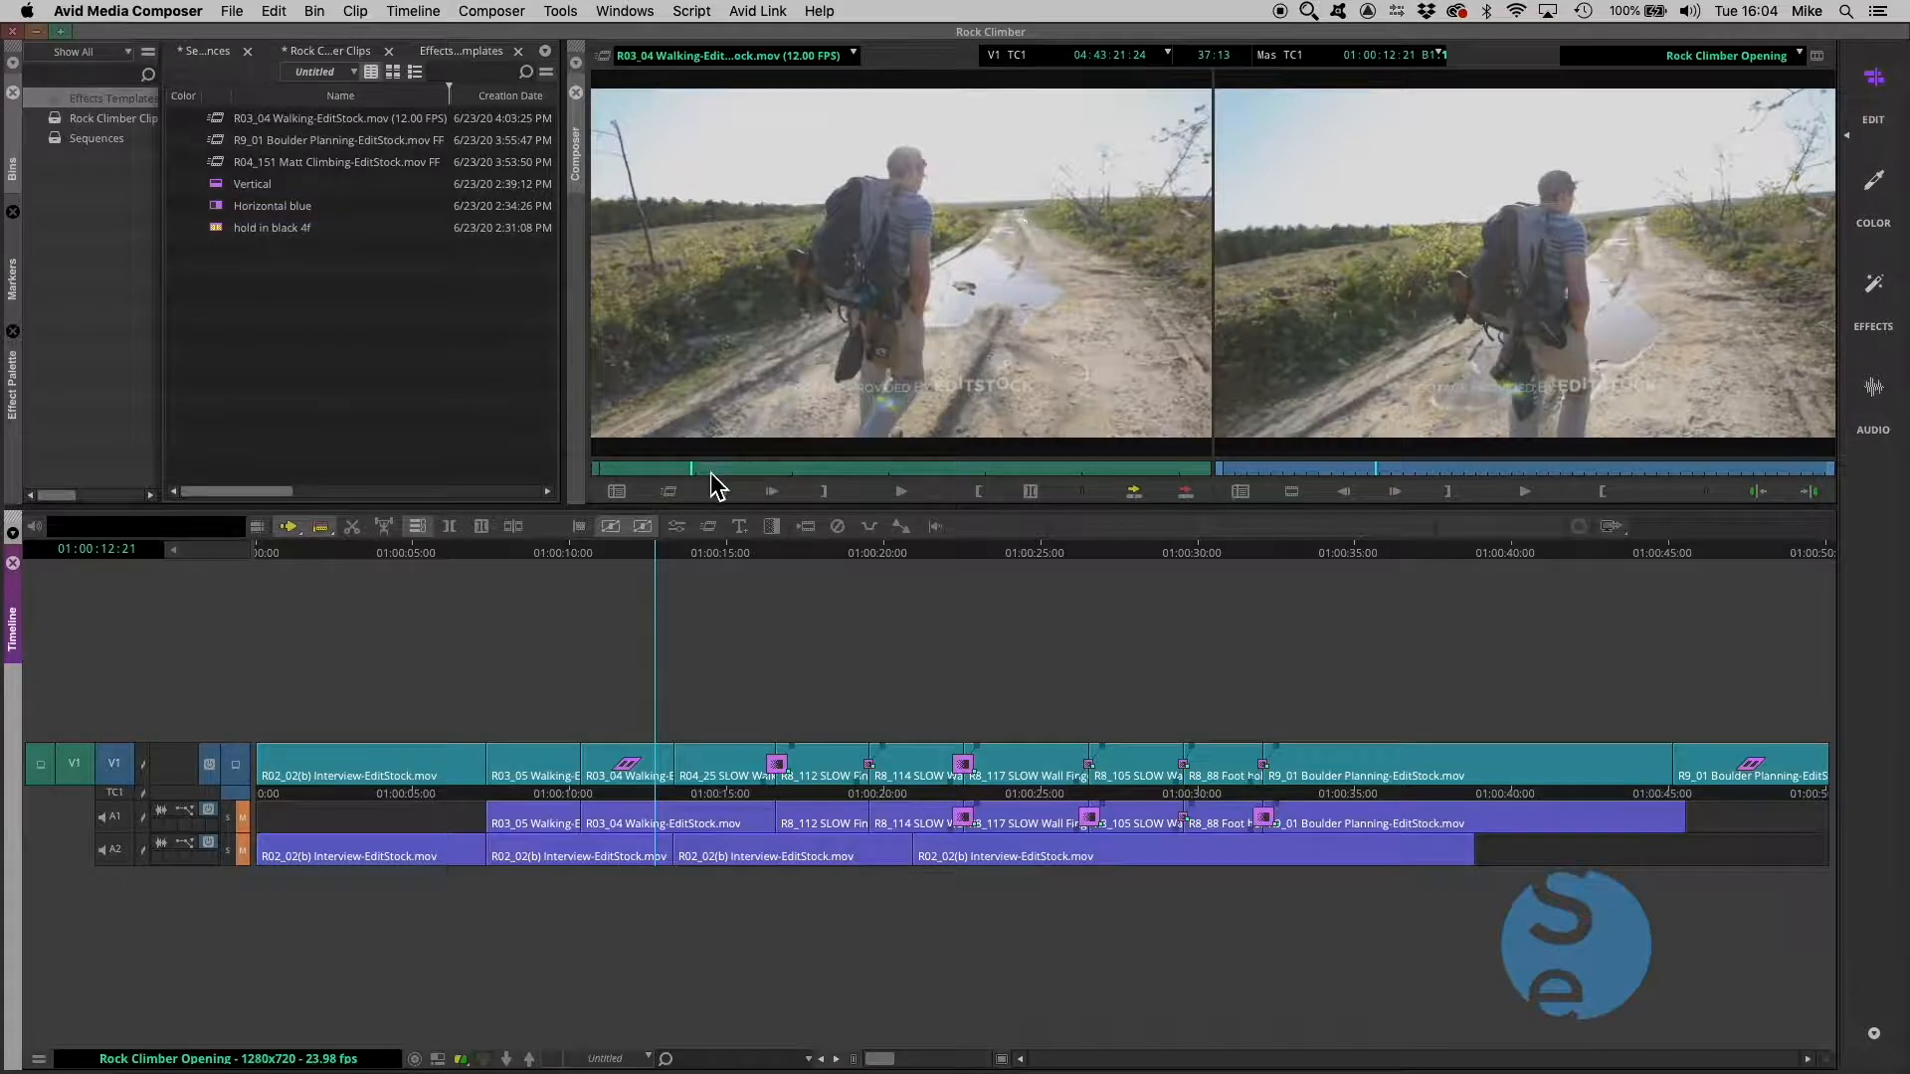
Load the original R03_04 Walking-EditStock.mov clip back into the source monitor
left_click_drag(709, 472, 688, 474)
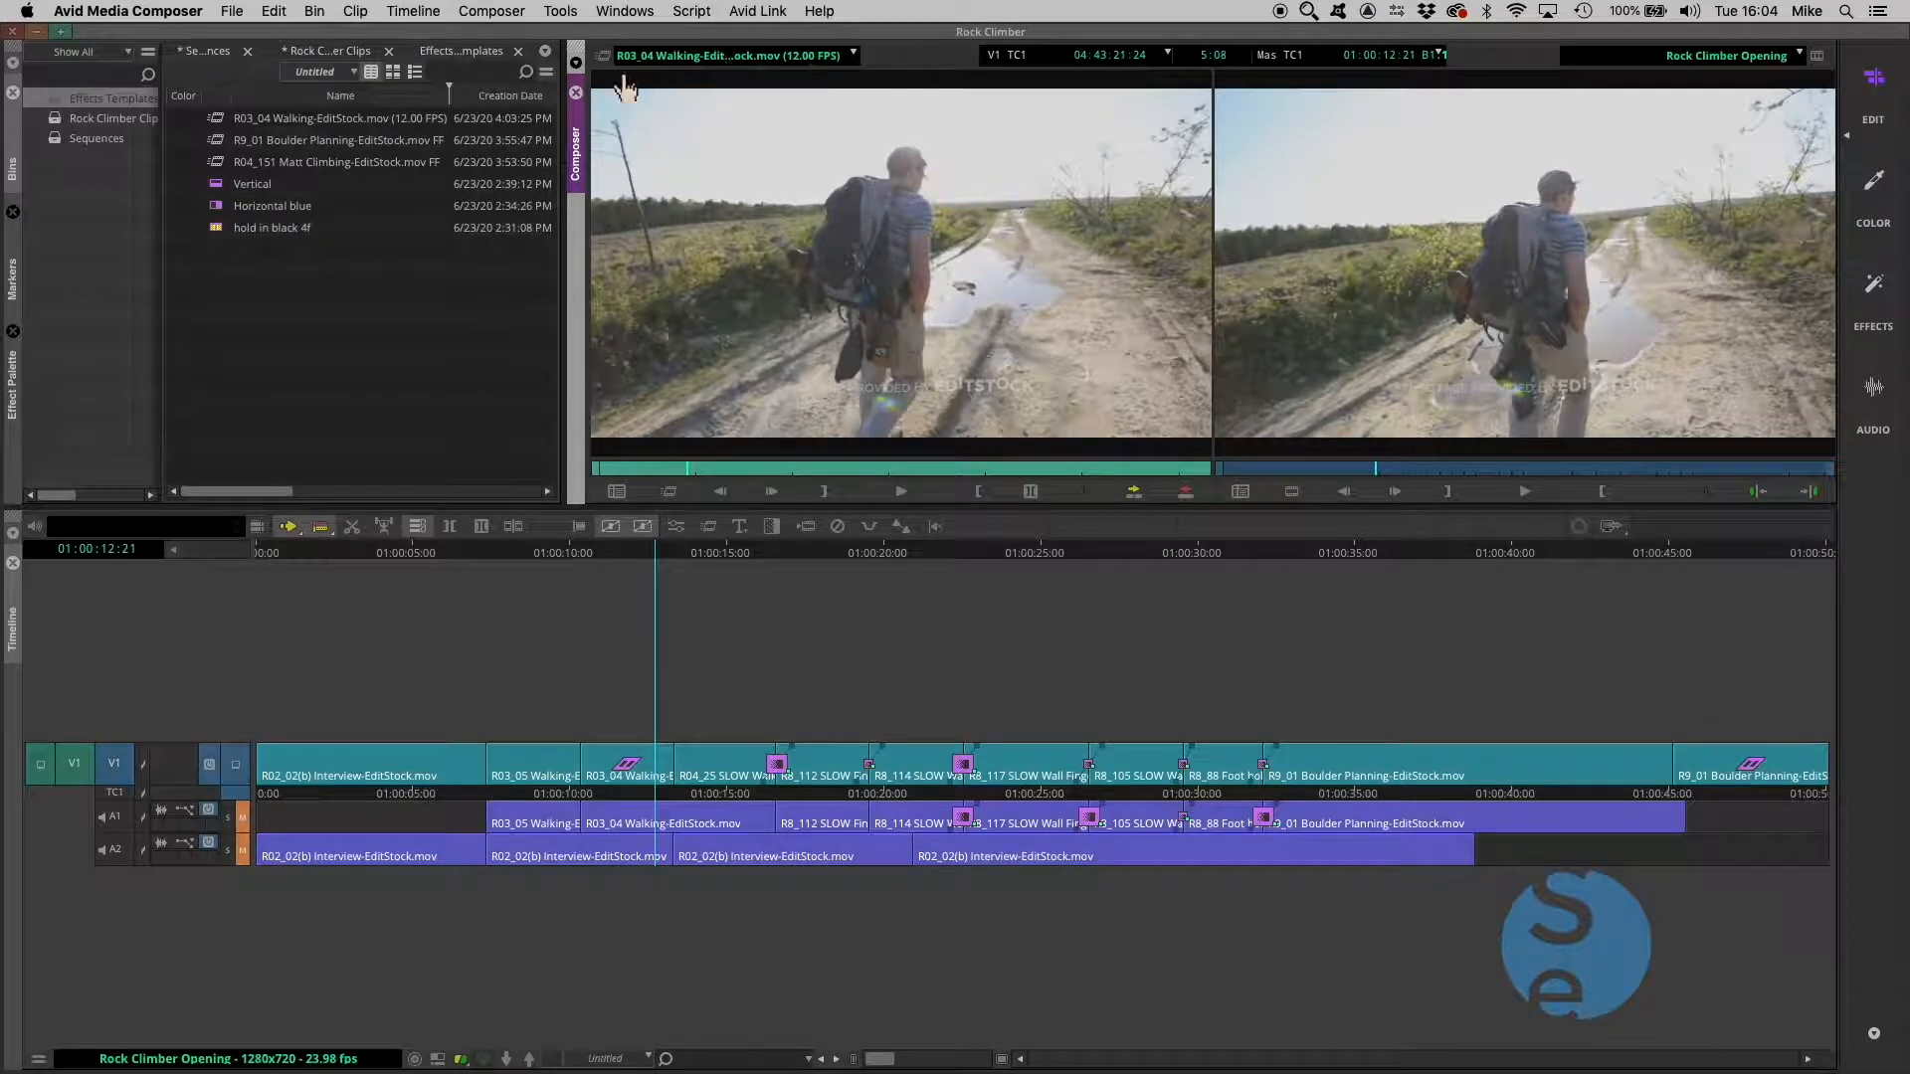
left_click(670, 502)
left_click(688, 57)
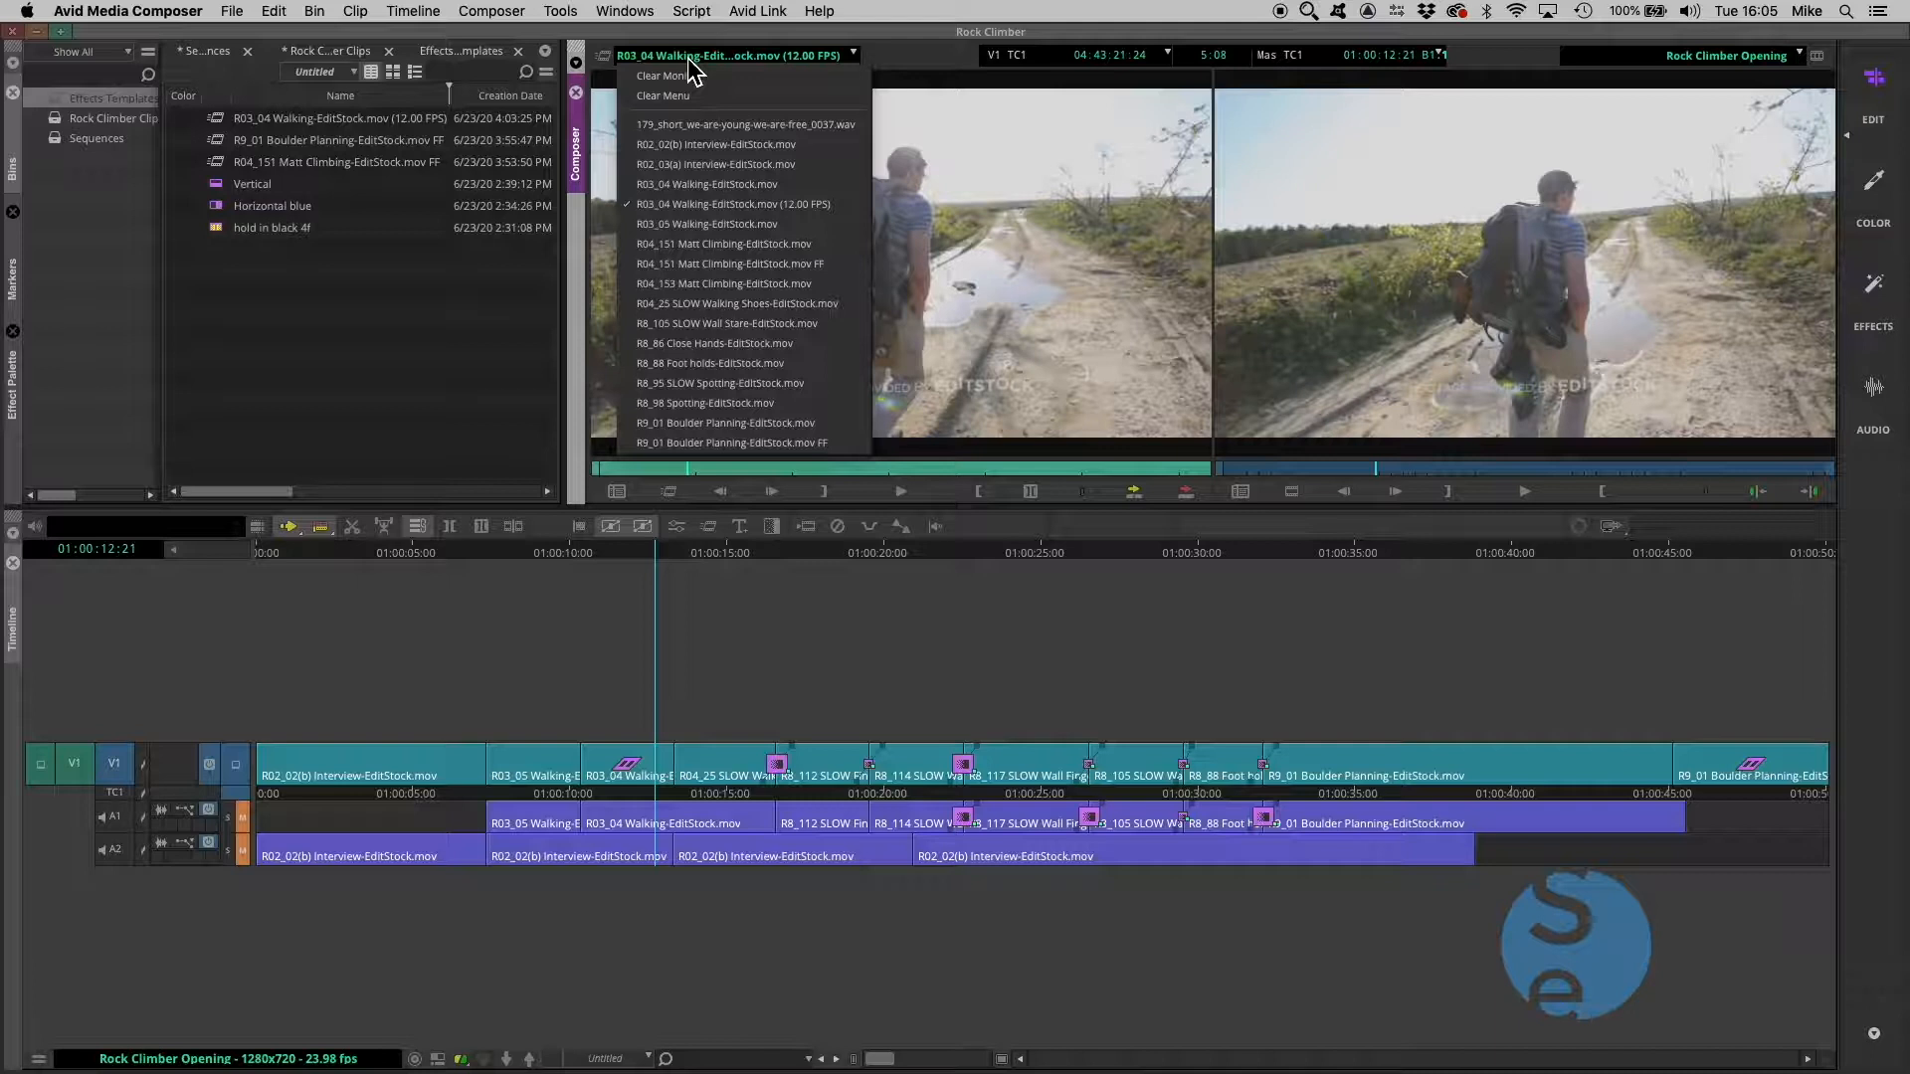
left_click(692, 186)
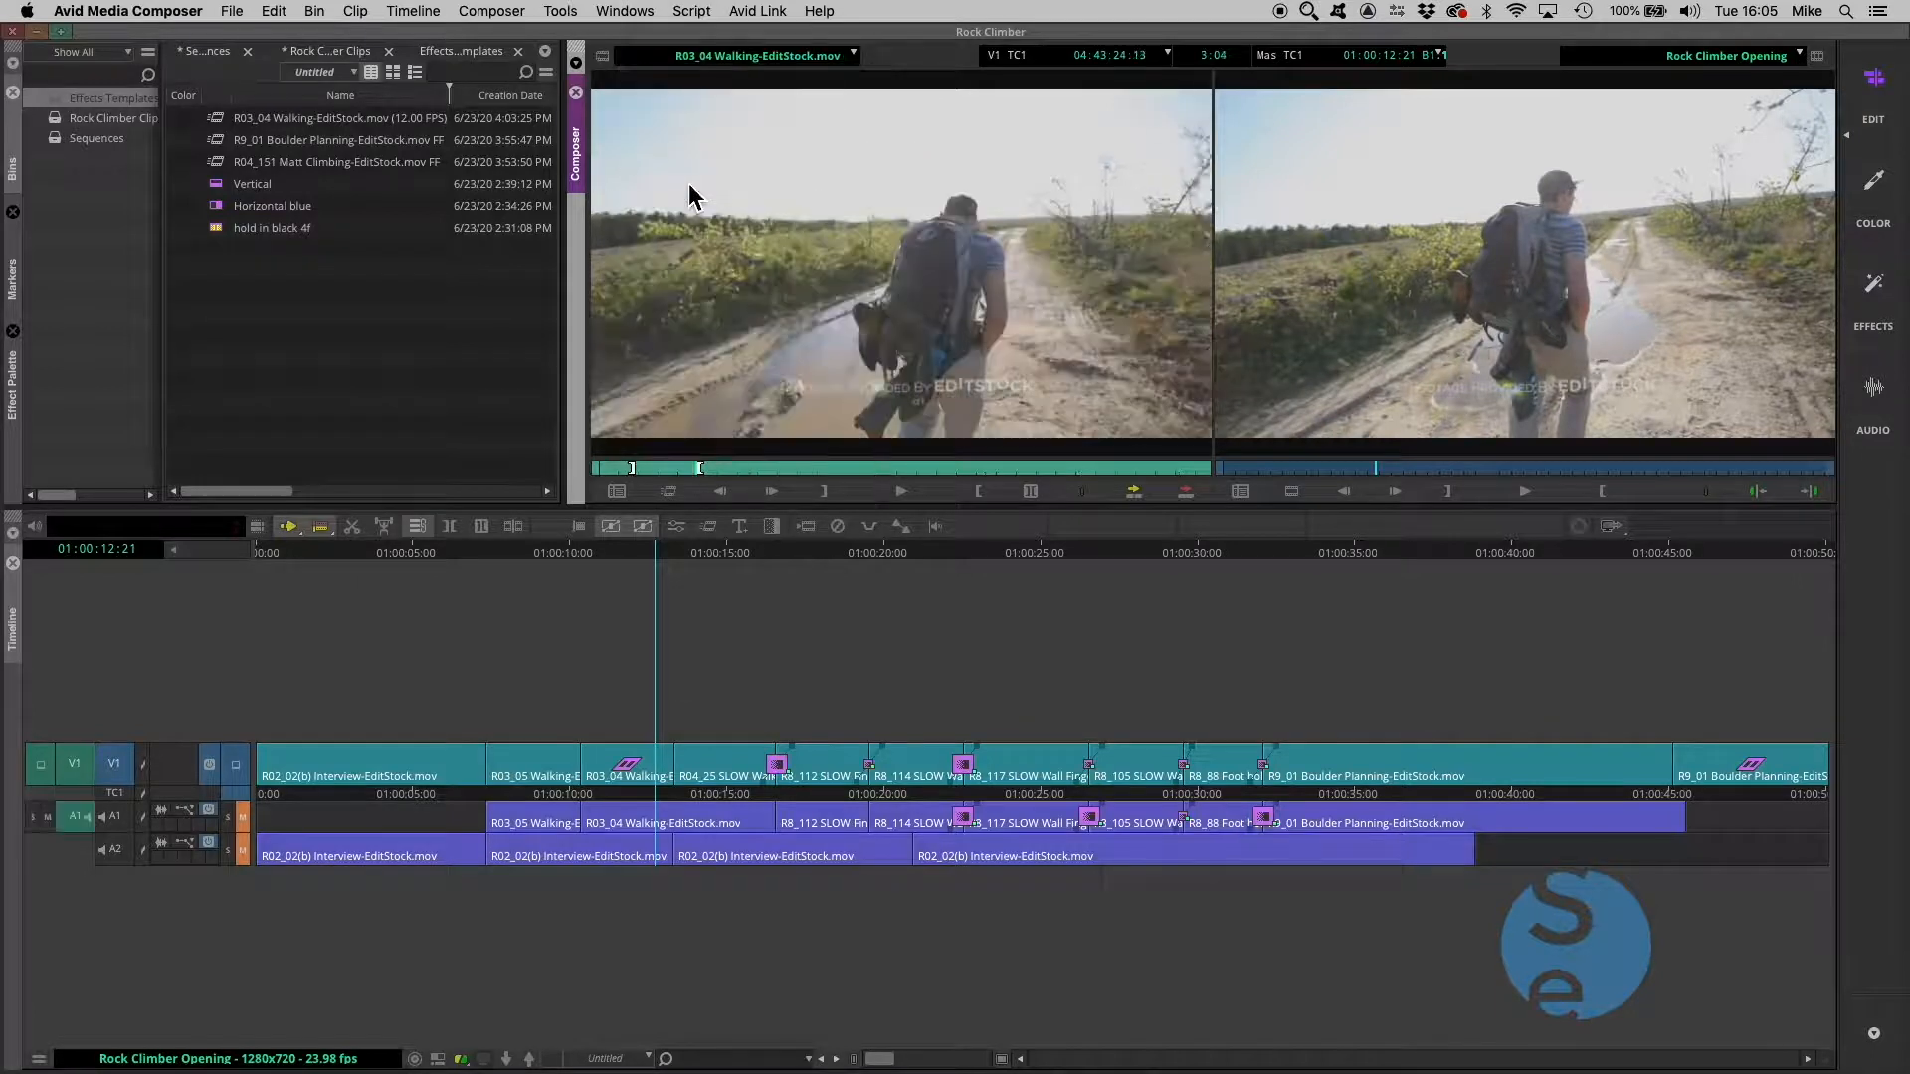
Create and render a 40% speed motion effect from the marked source range on the Media drive, storing it in the Effects Templates bin
left_click(663, 491)
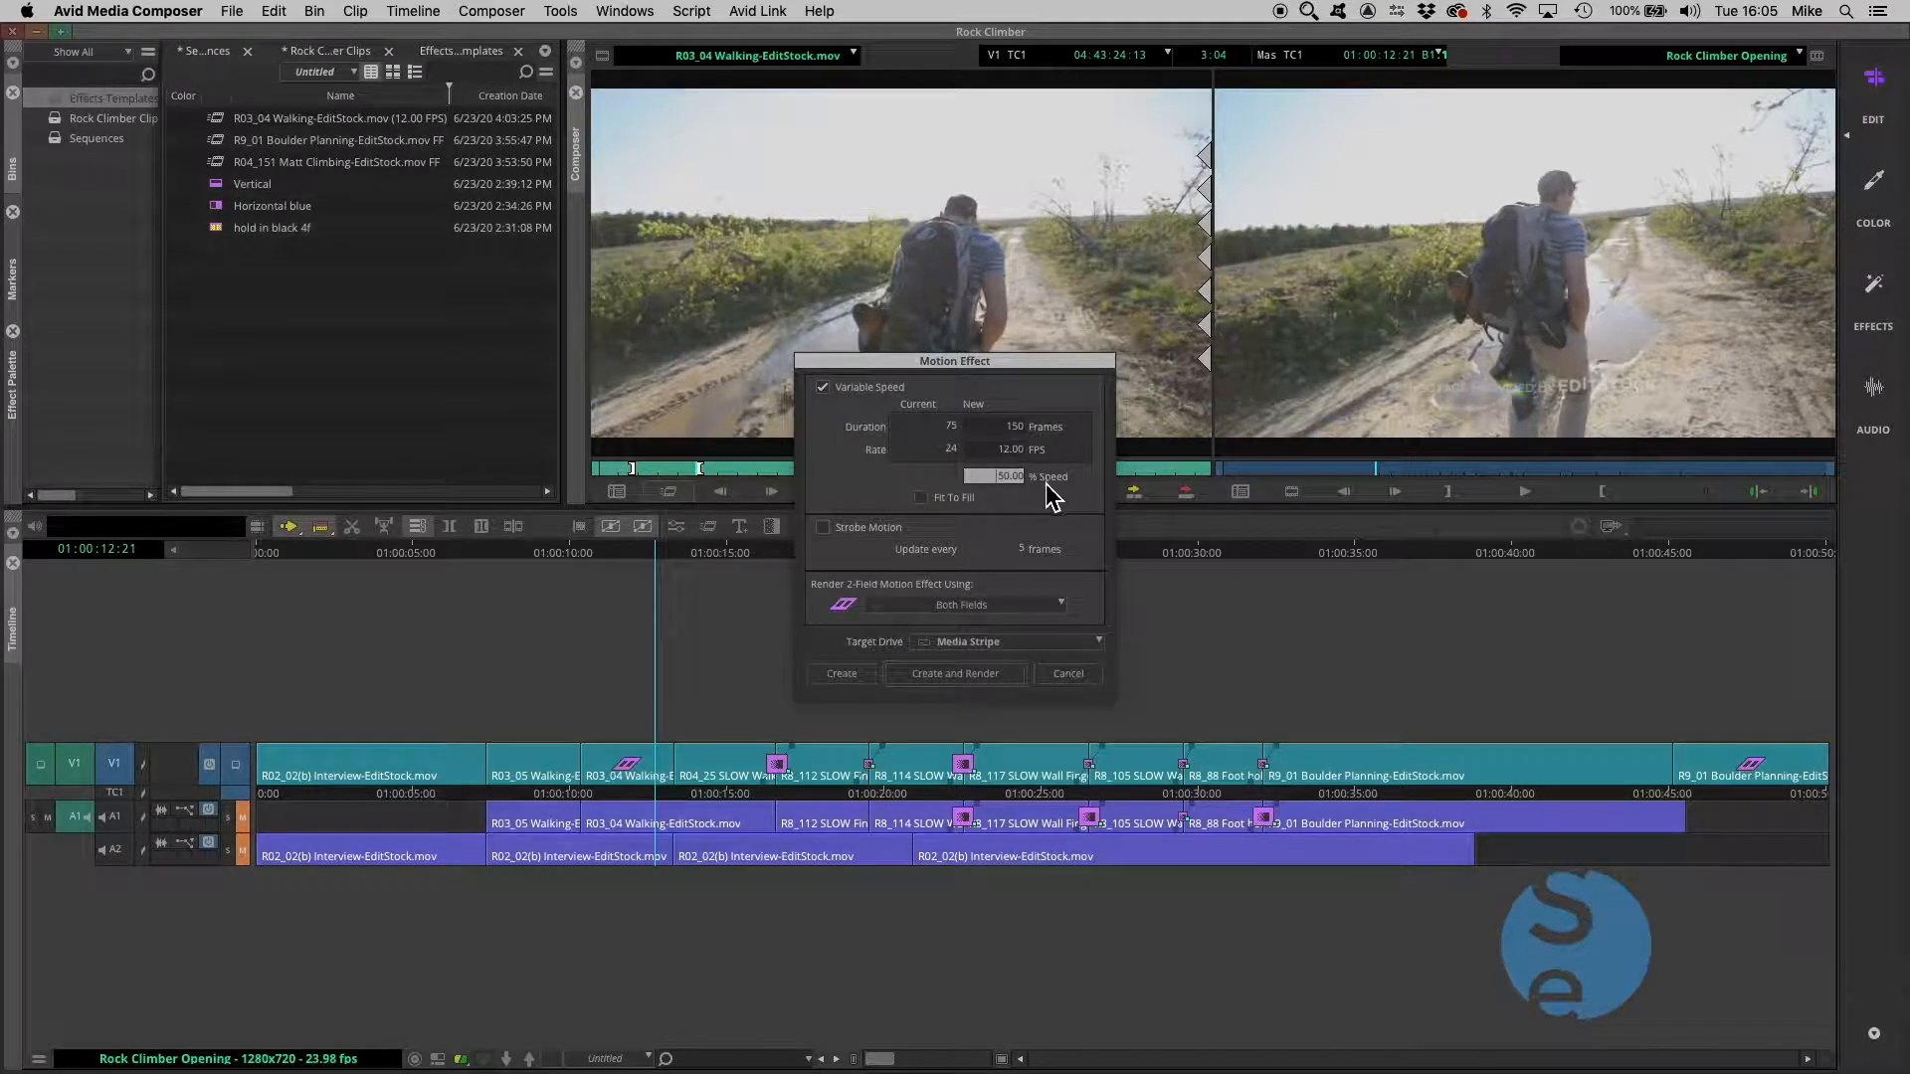
type("5")
key("BackSpace")
left_click(964, 643)
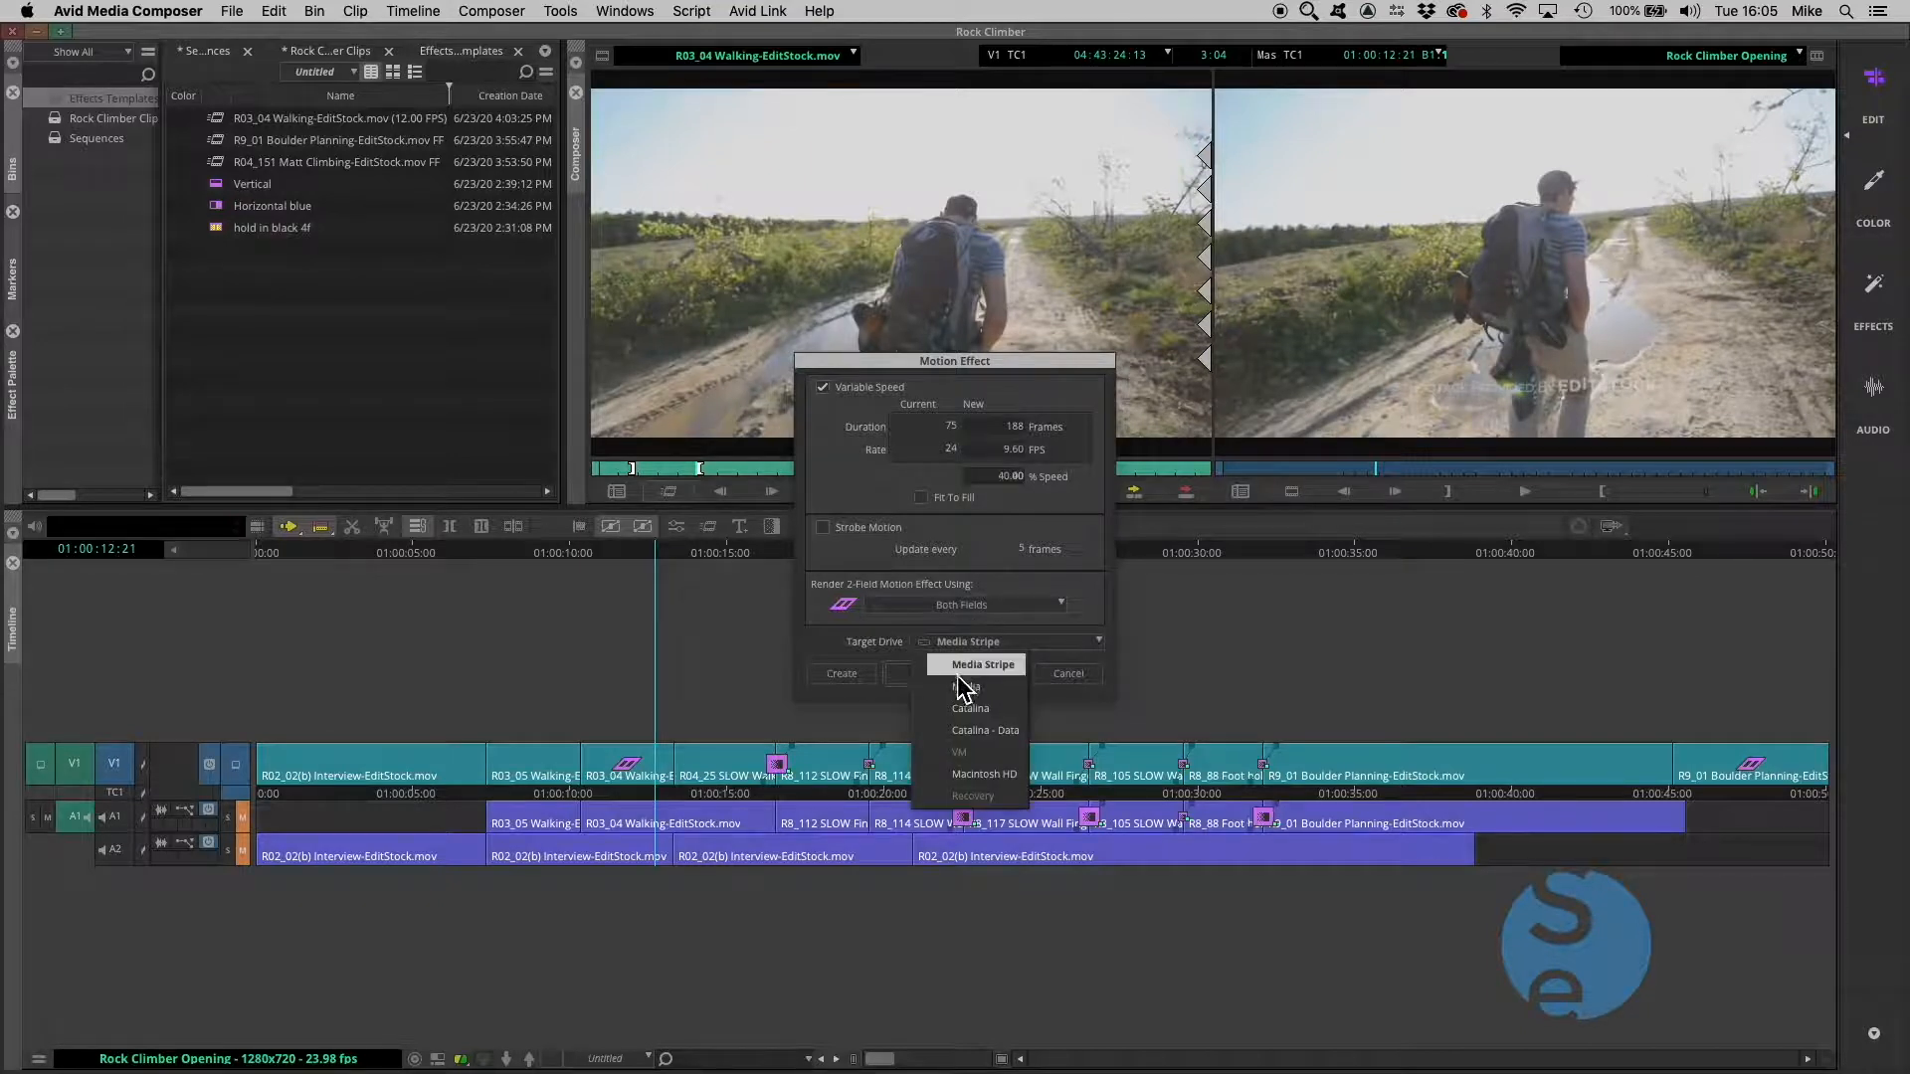
left_click(963, 688)
left_click(956, 677)
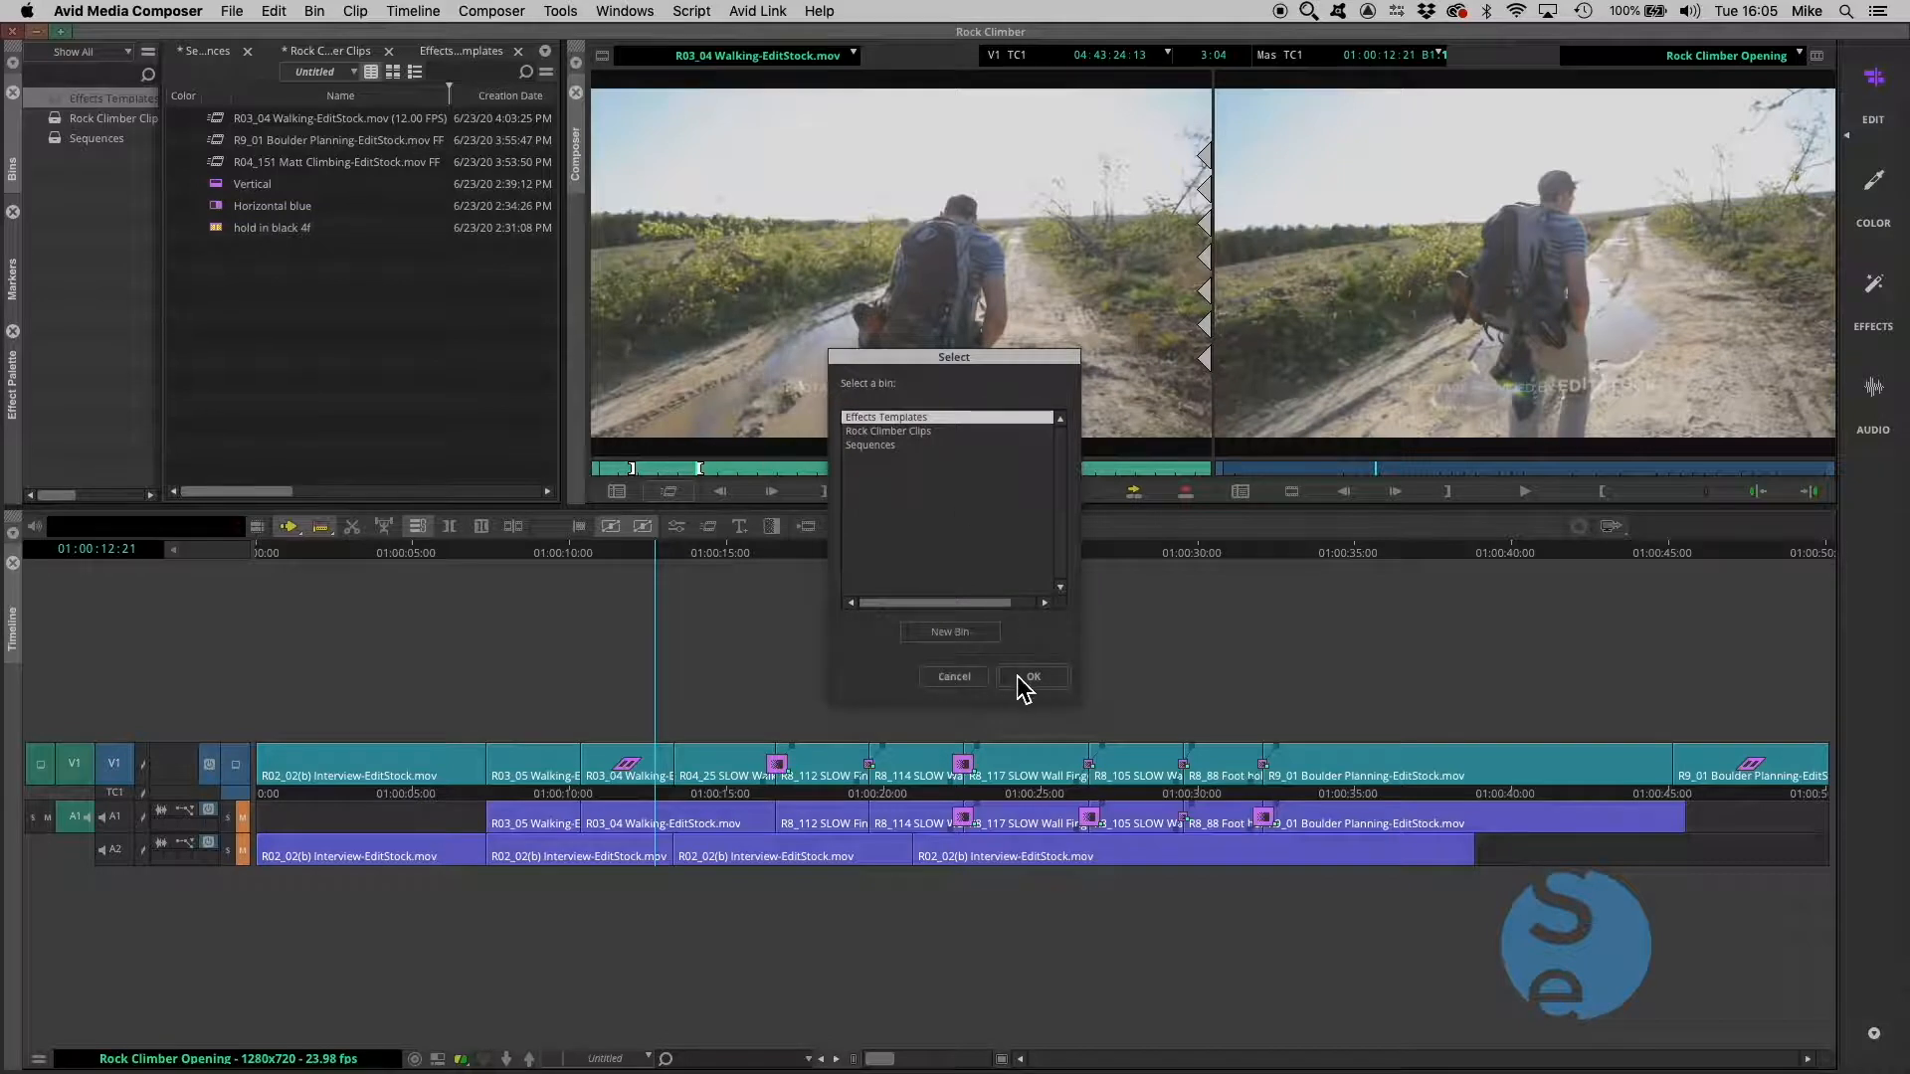
left_click(1027, 680)
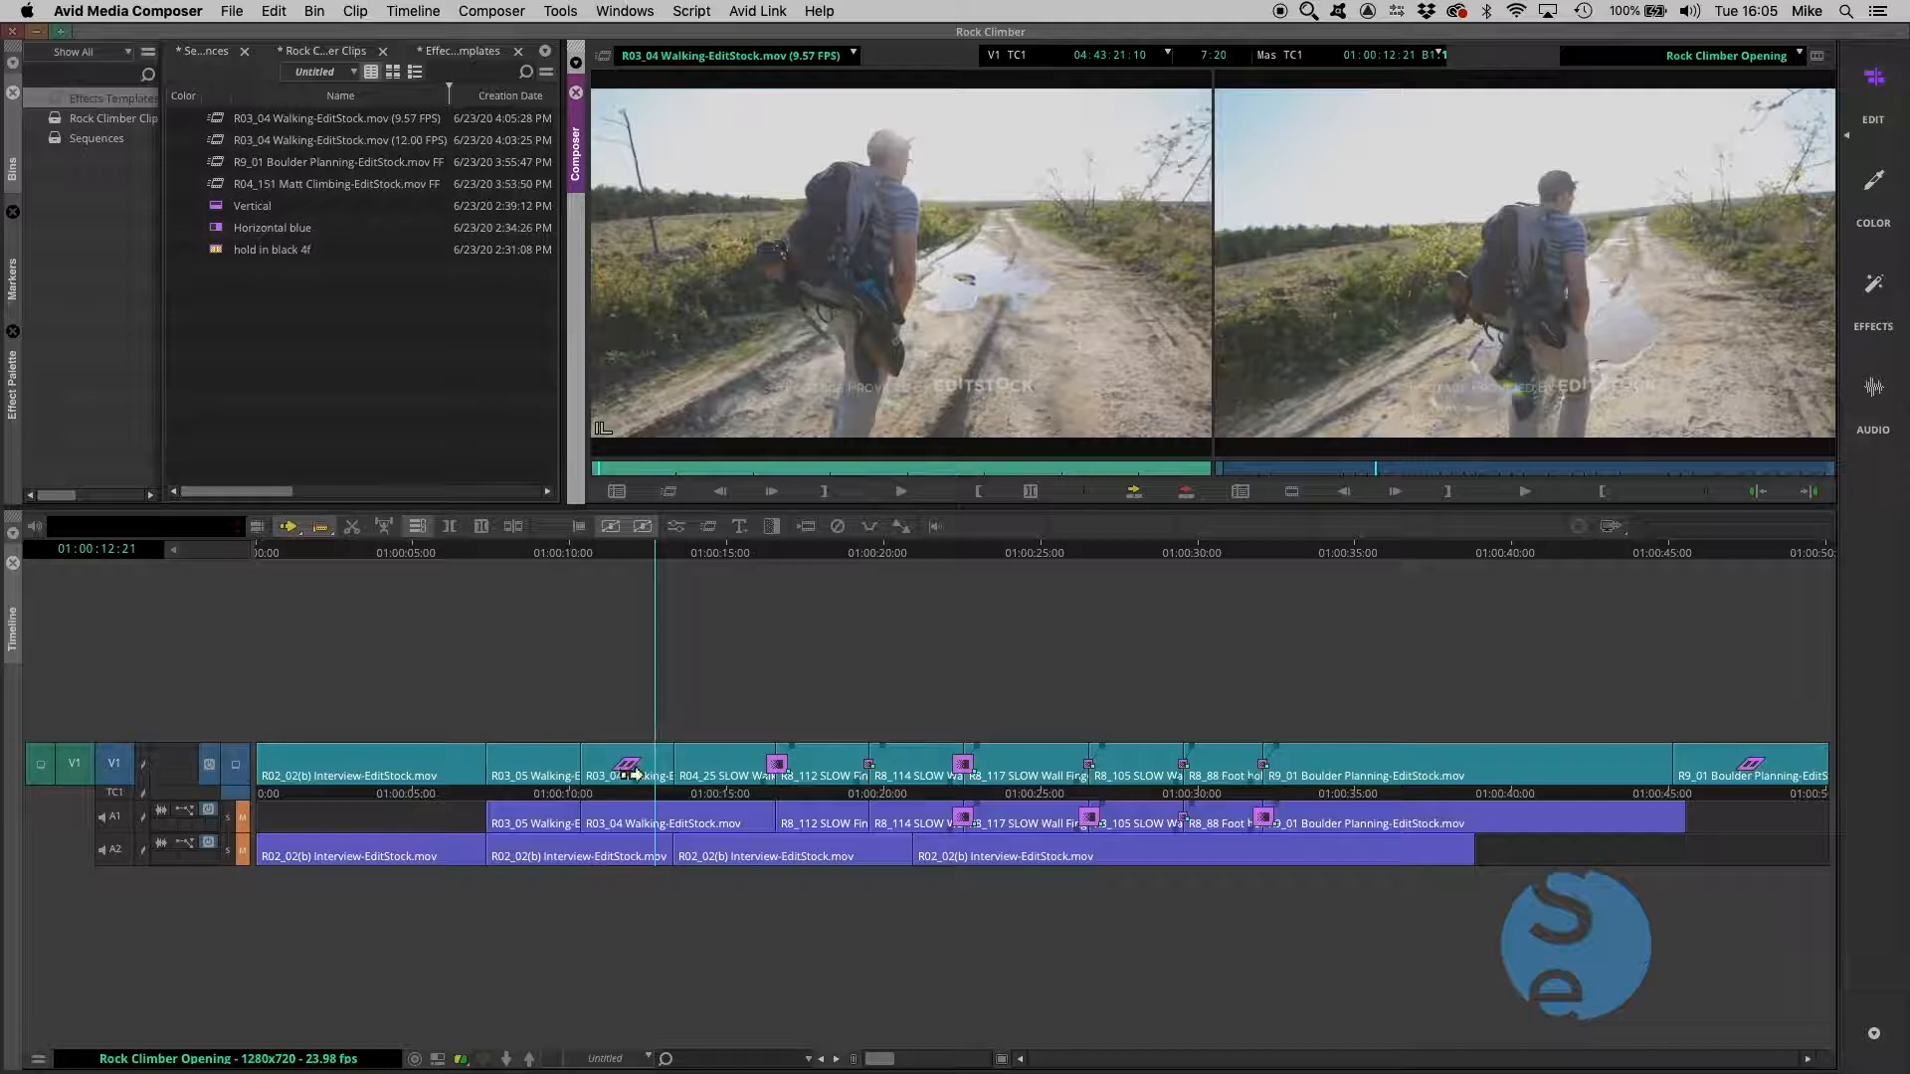
Mark the R03_04 Walking clip on V1 and overwrite it with the 9.57 FPS motion effect clip
left_click(639, 553)
left_click(464, 527)
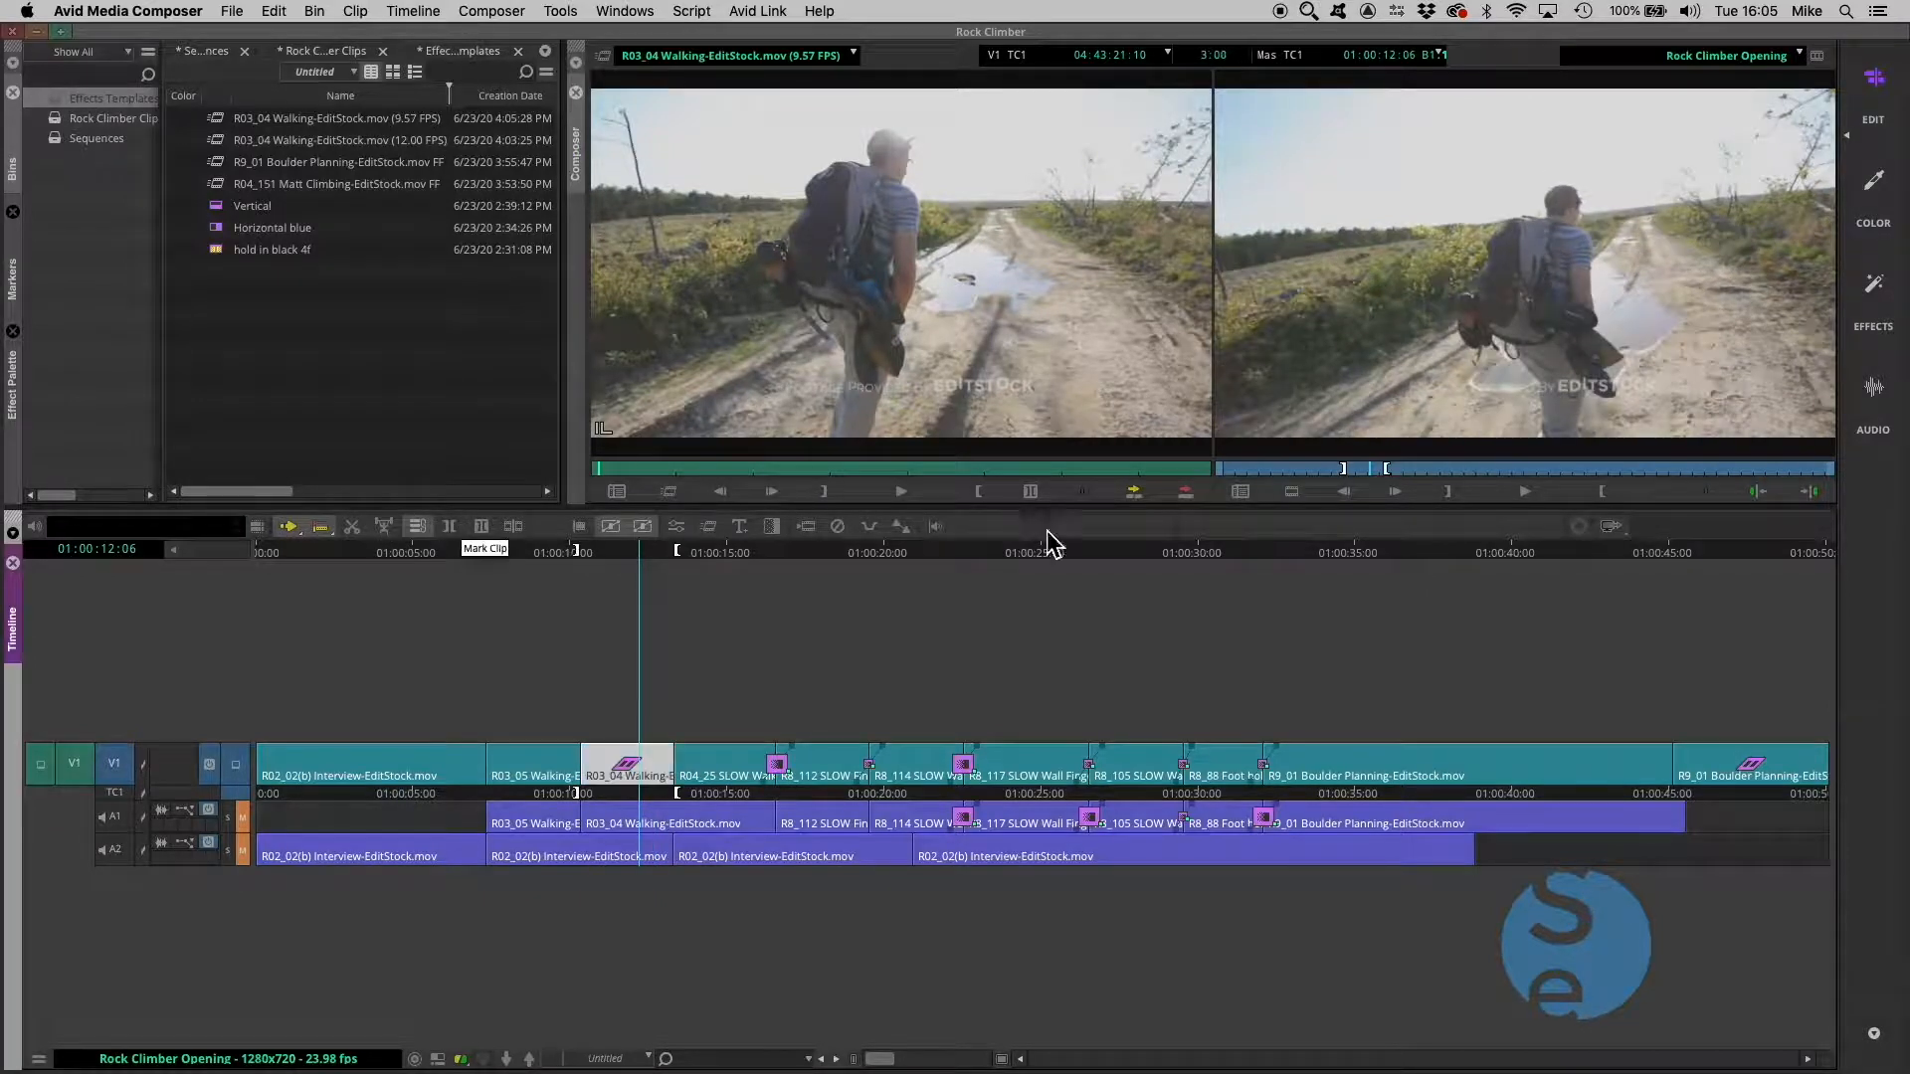
left_click(1192, 506)
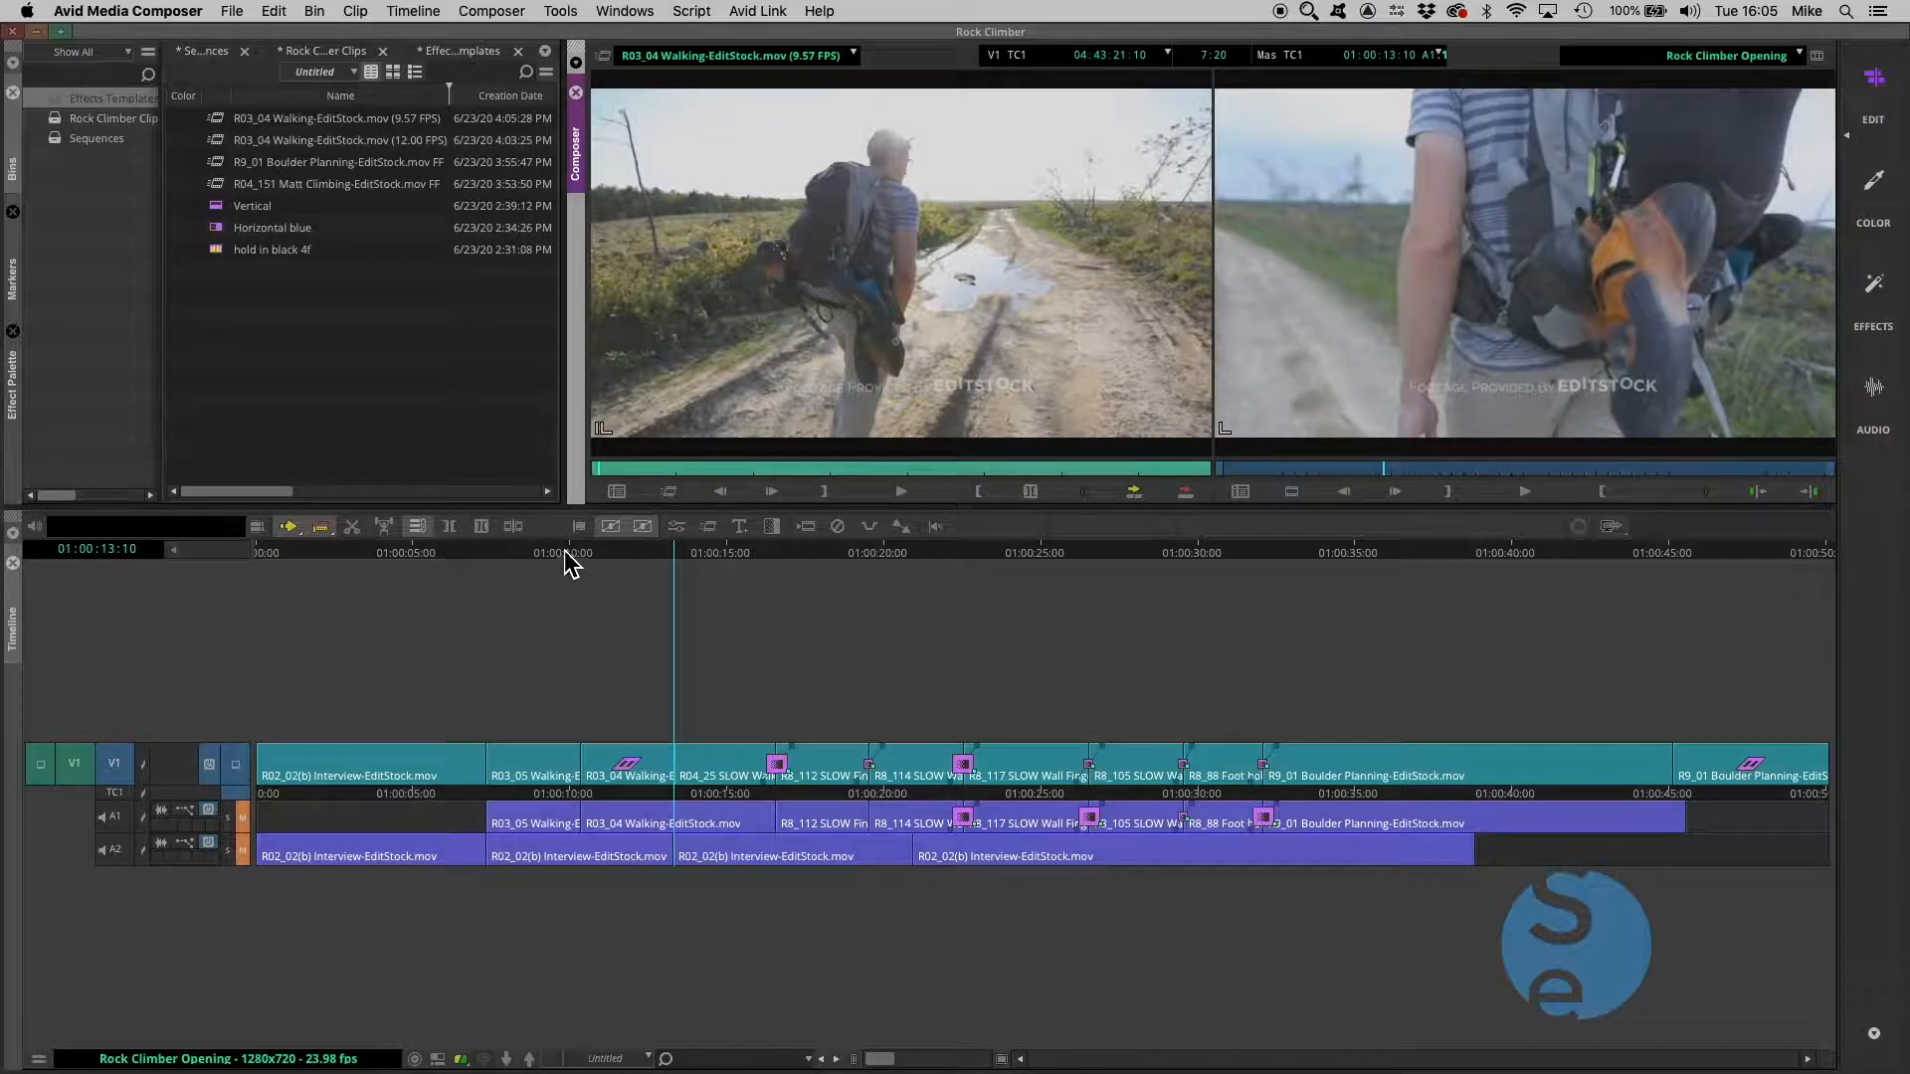
Play the sequence across the replaced shot and park at 01:00:12:03 inside it
left_click(564, 553)
key("l")
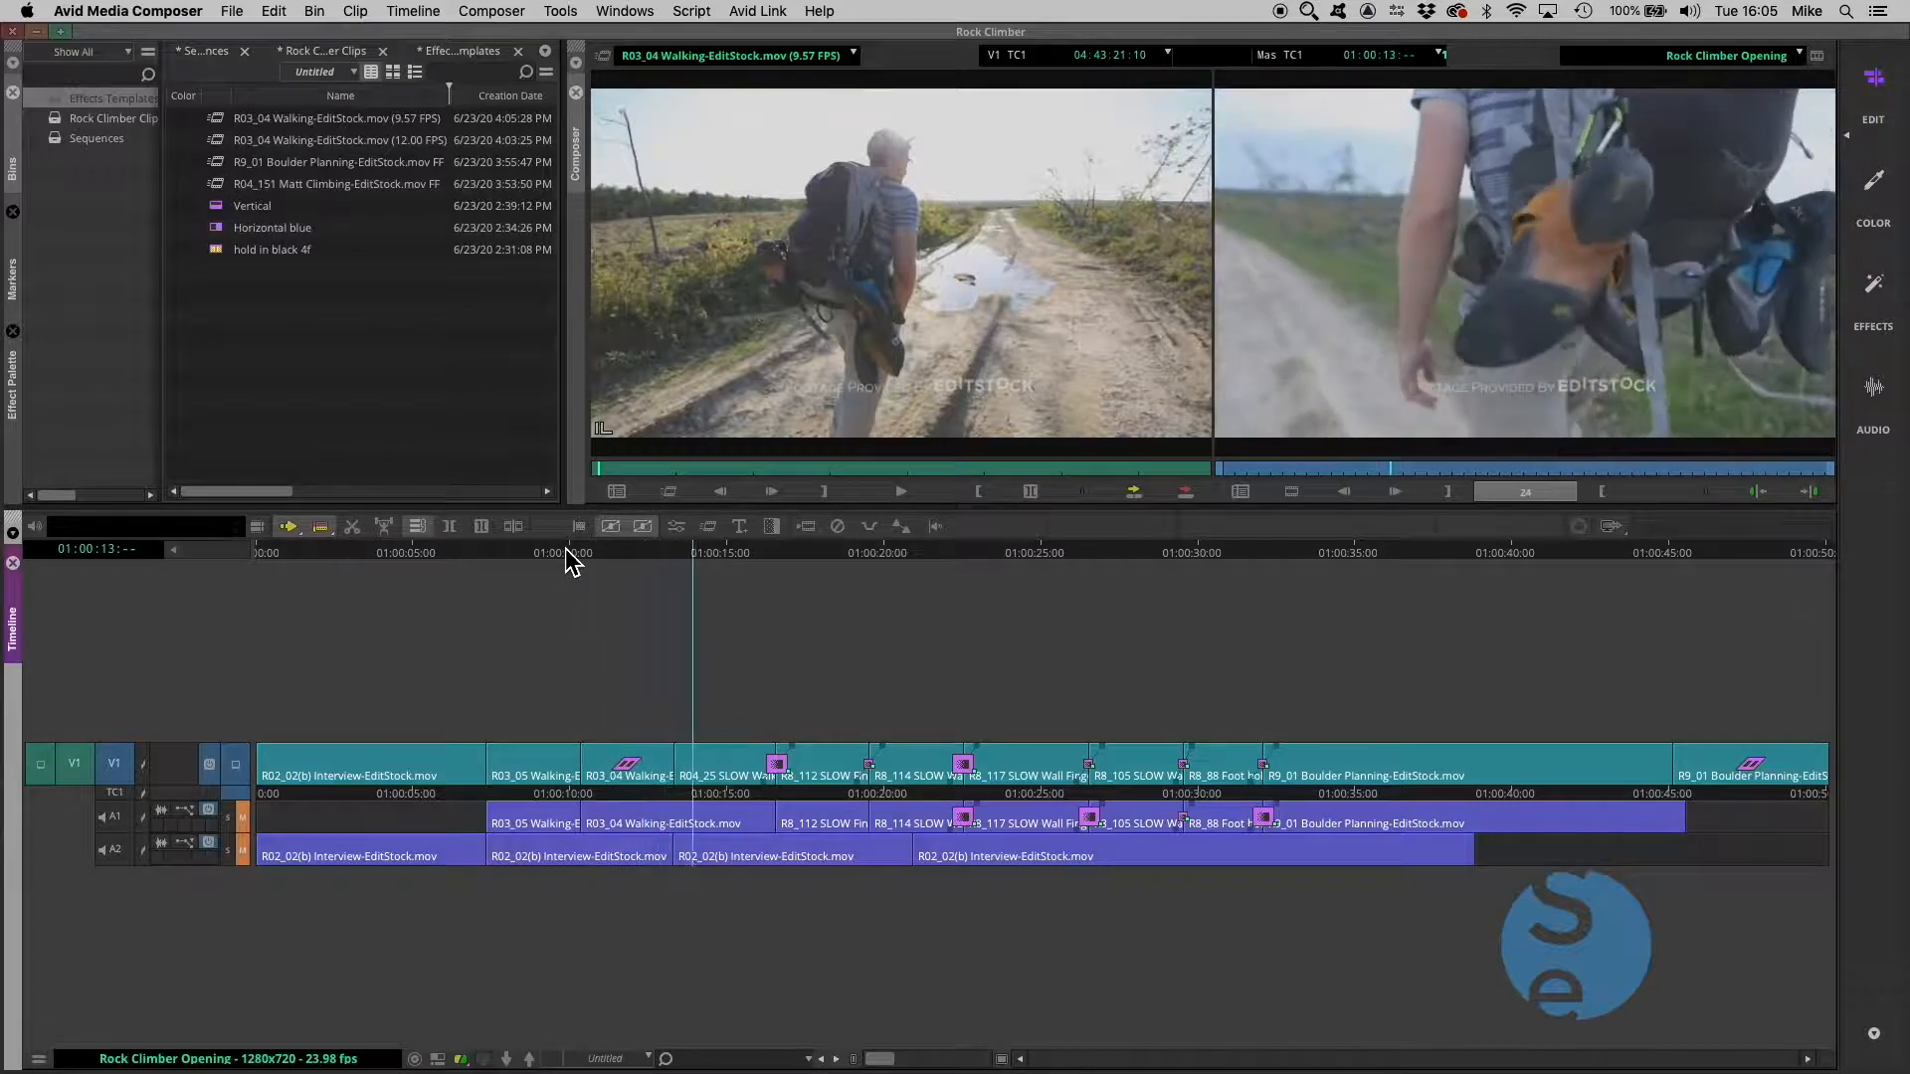
key("k")
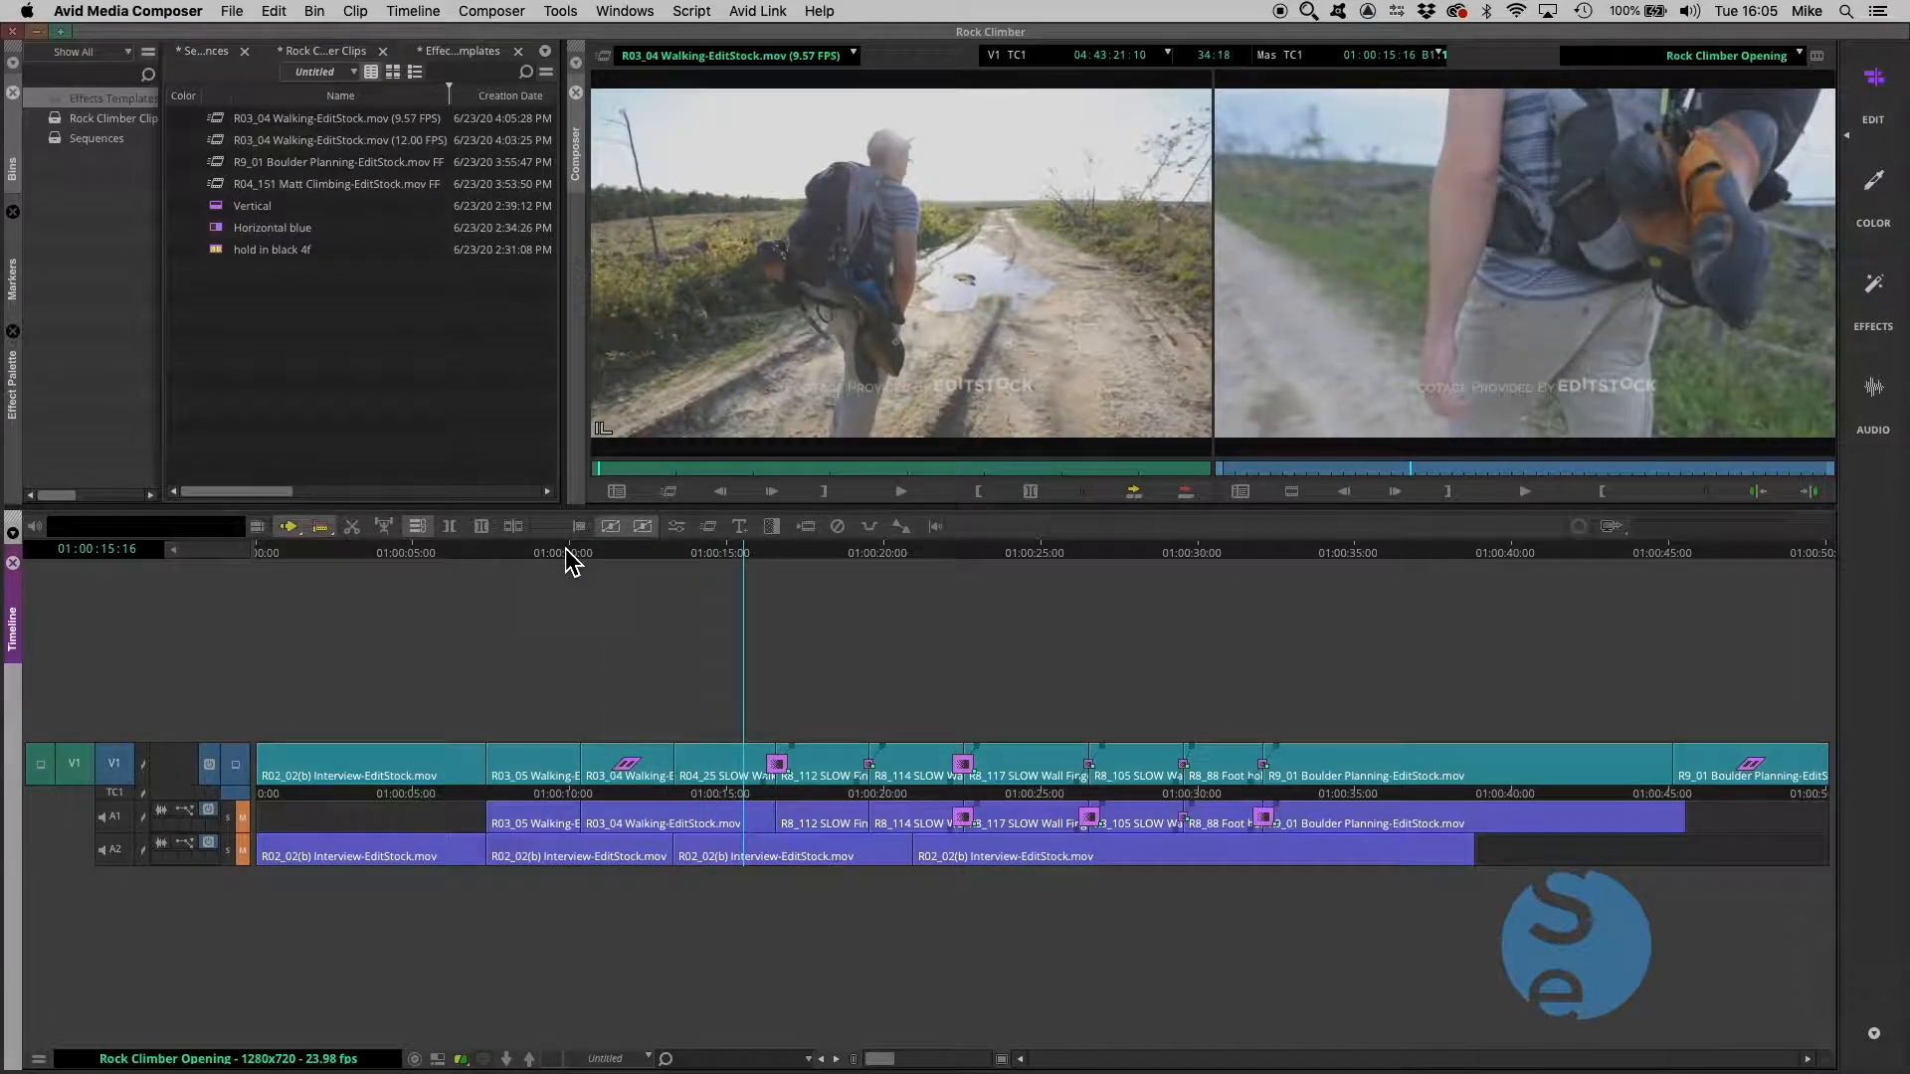
left_click_drag(599, 553, 636, 553)
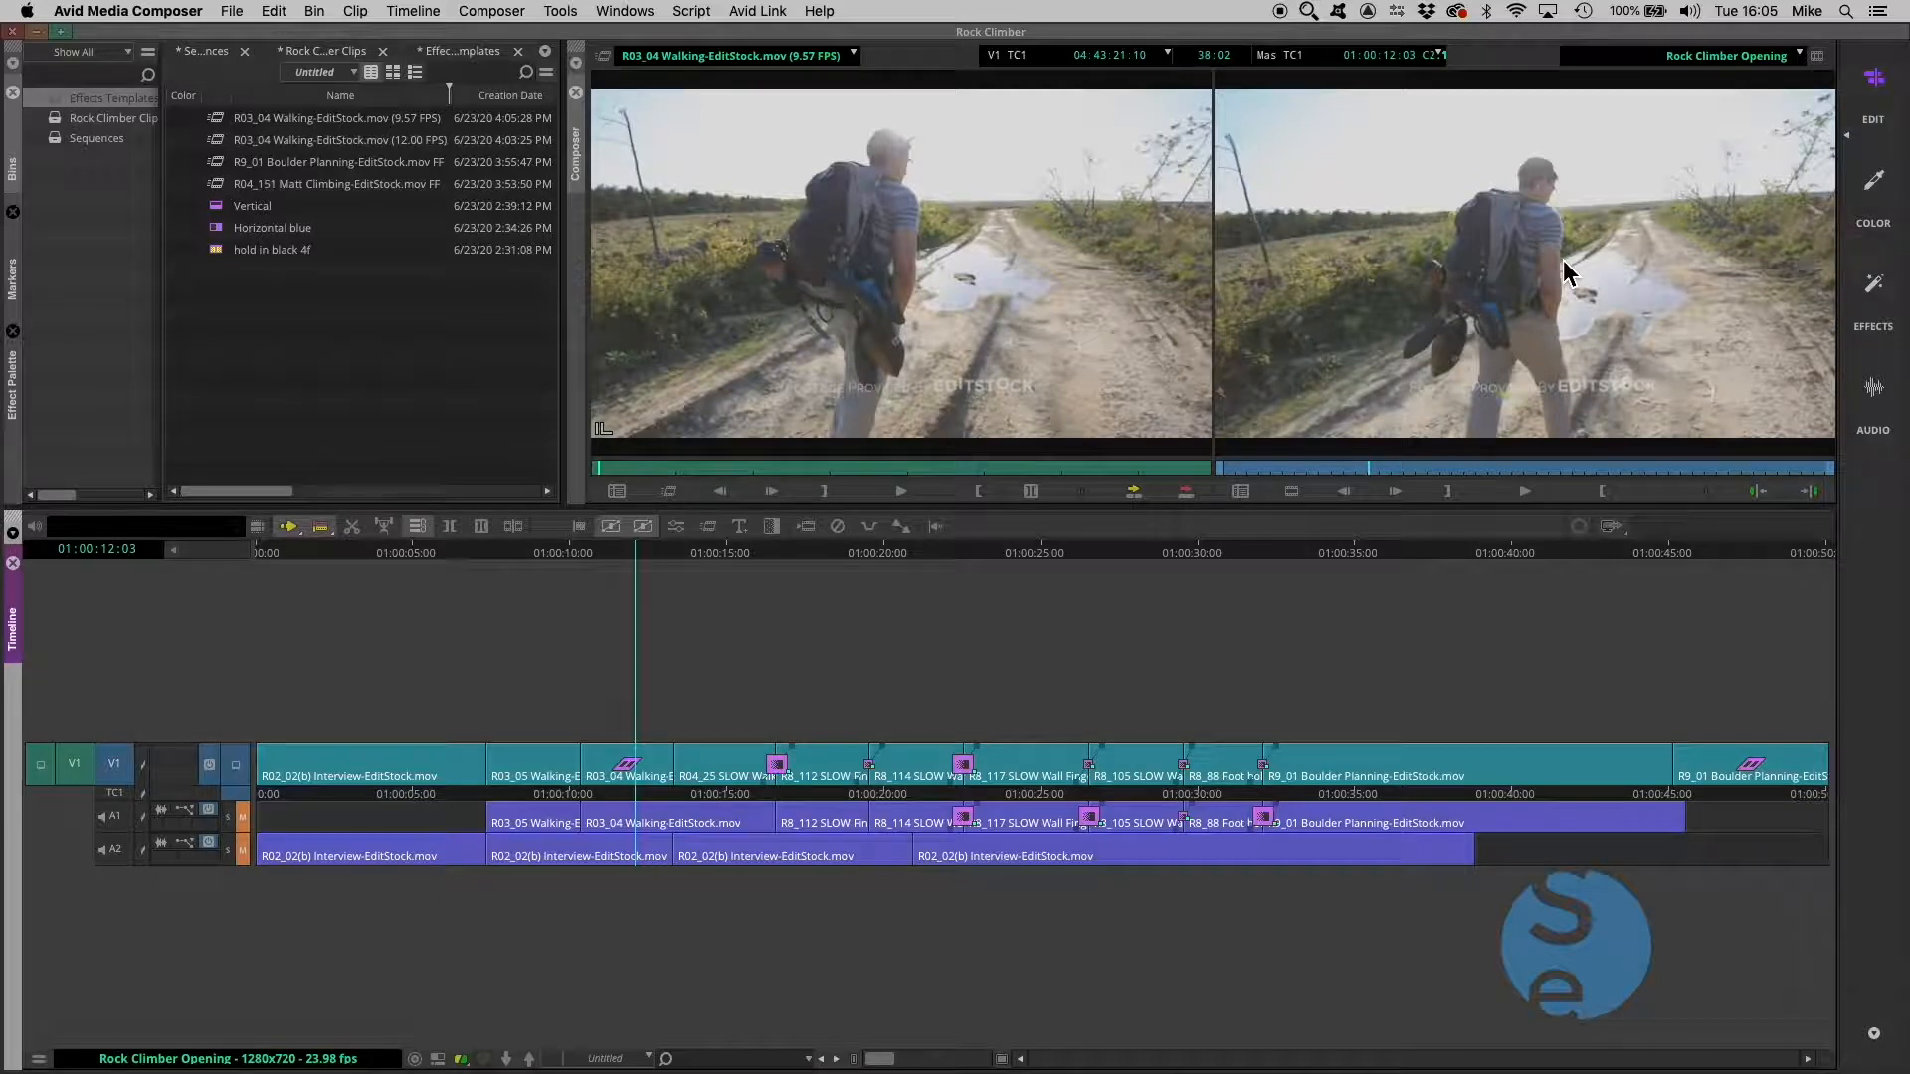
Step forward frame by frame through the slowed R03_04 shot to 01:00:13:08 to examine how smoothly its motion plays
left_click(1410, 496)
left_click(1410, 495)
left_click(1410, 496)
left_click(1411, 495)
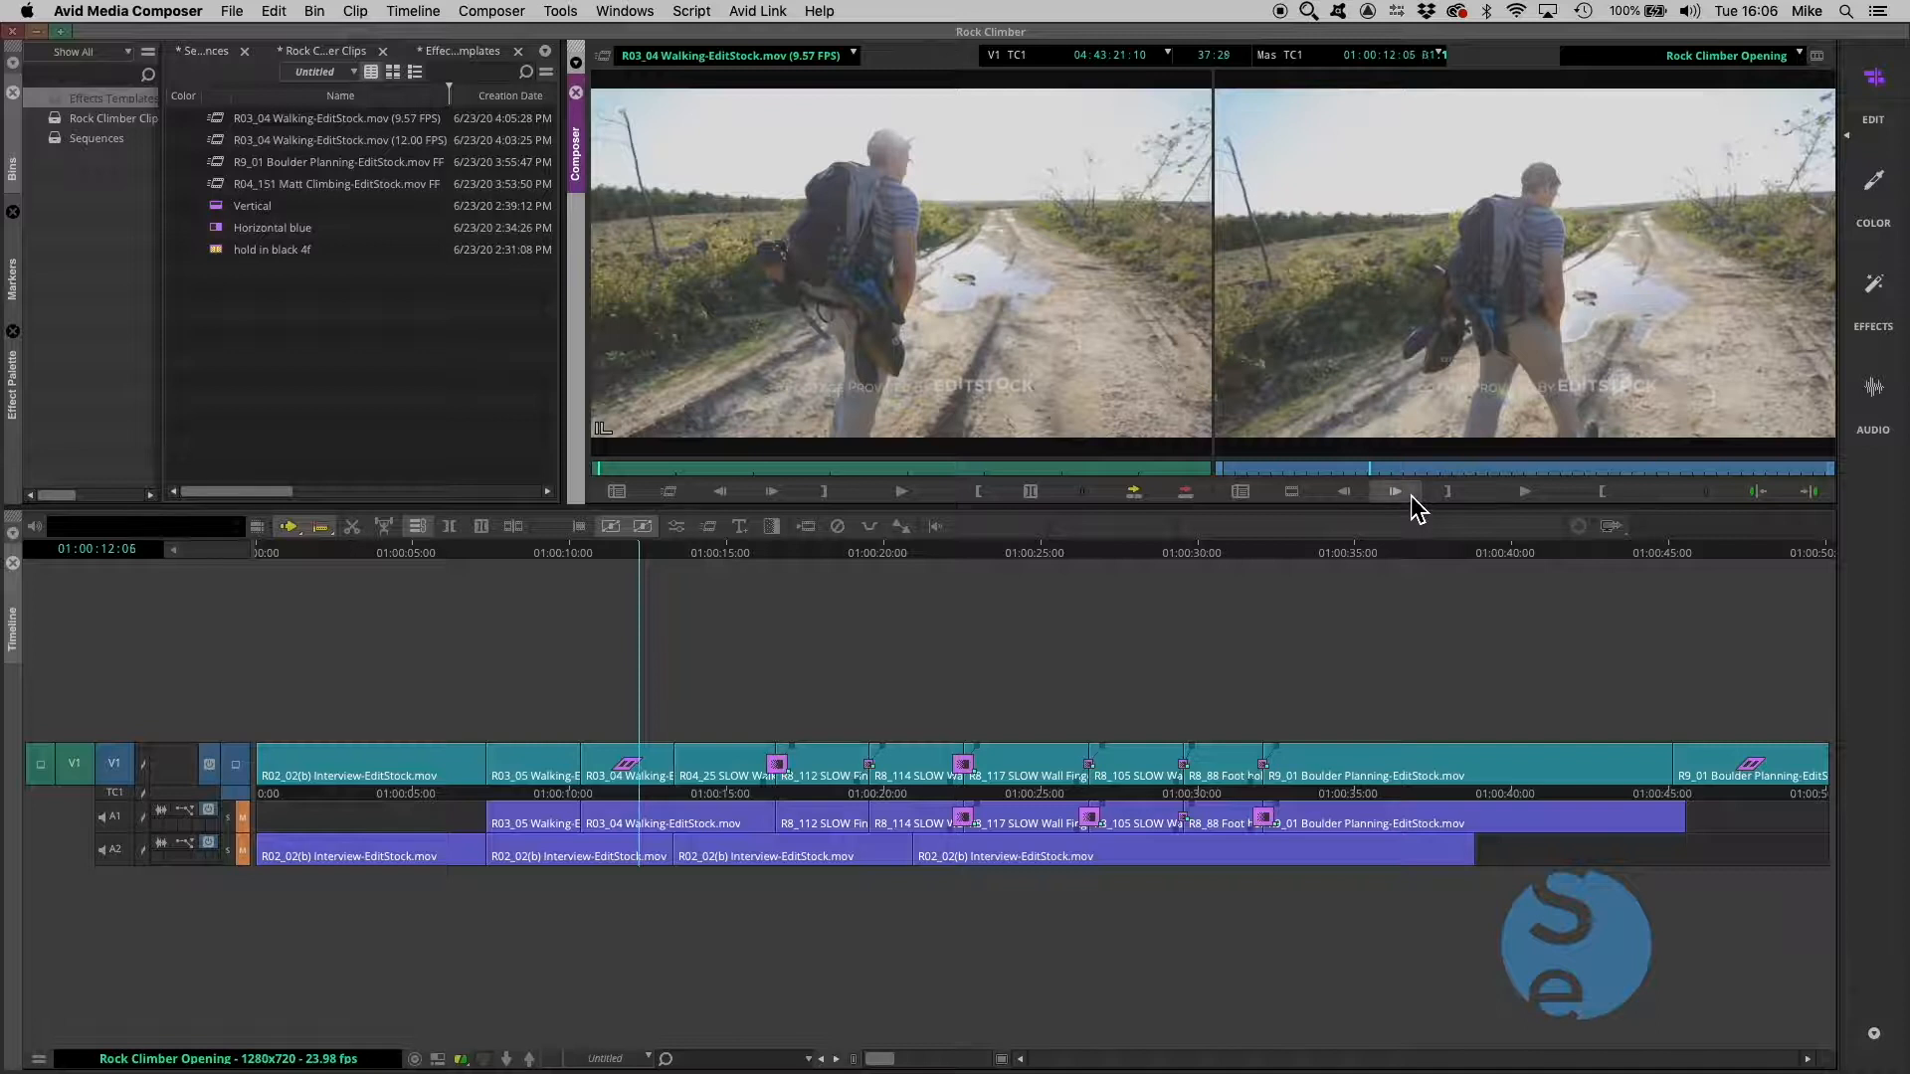
left_click(1410, 495)
left_click(1411, 495)
left_click(1411, 496)
left_click(1411, 495)
left_click(1411, 495)
left_click(1410, 496)
left_click(1410, 496)
left_click(1410, 495)
left_click(1411, 495)
left_click(1410, 495)
left_click(1411, 495)
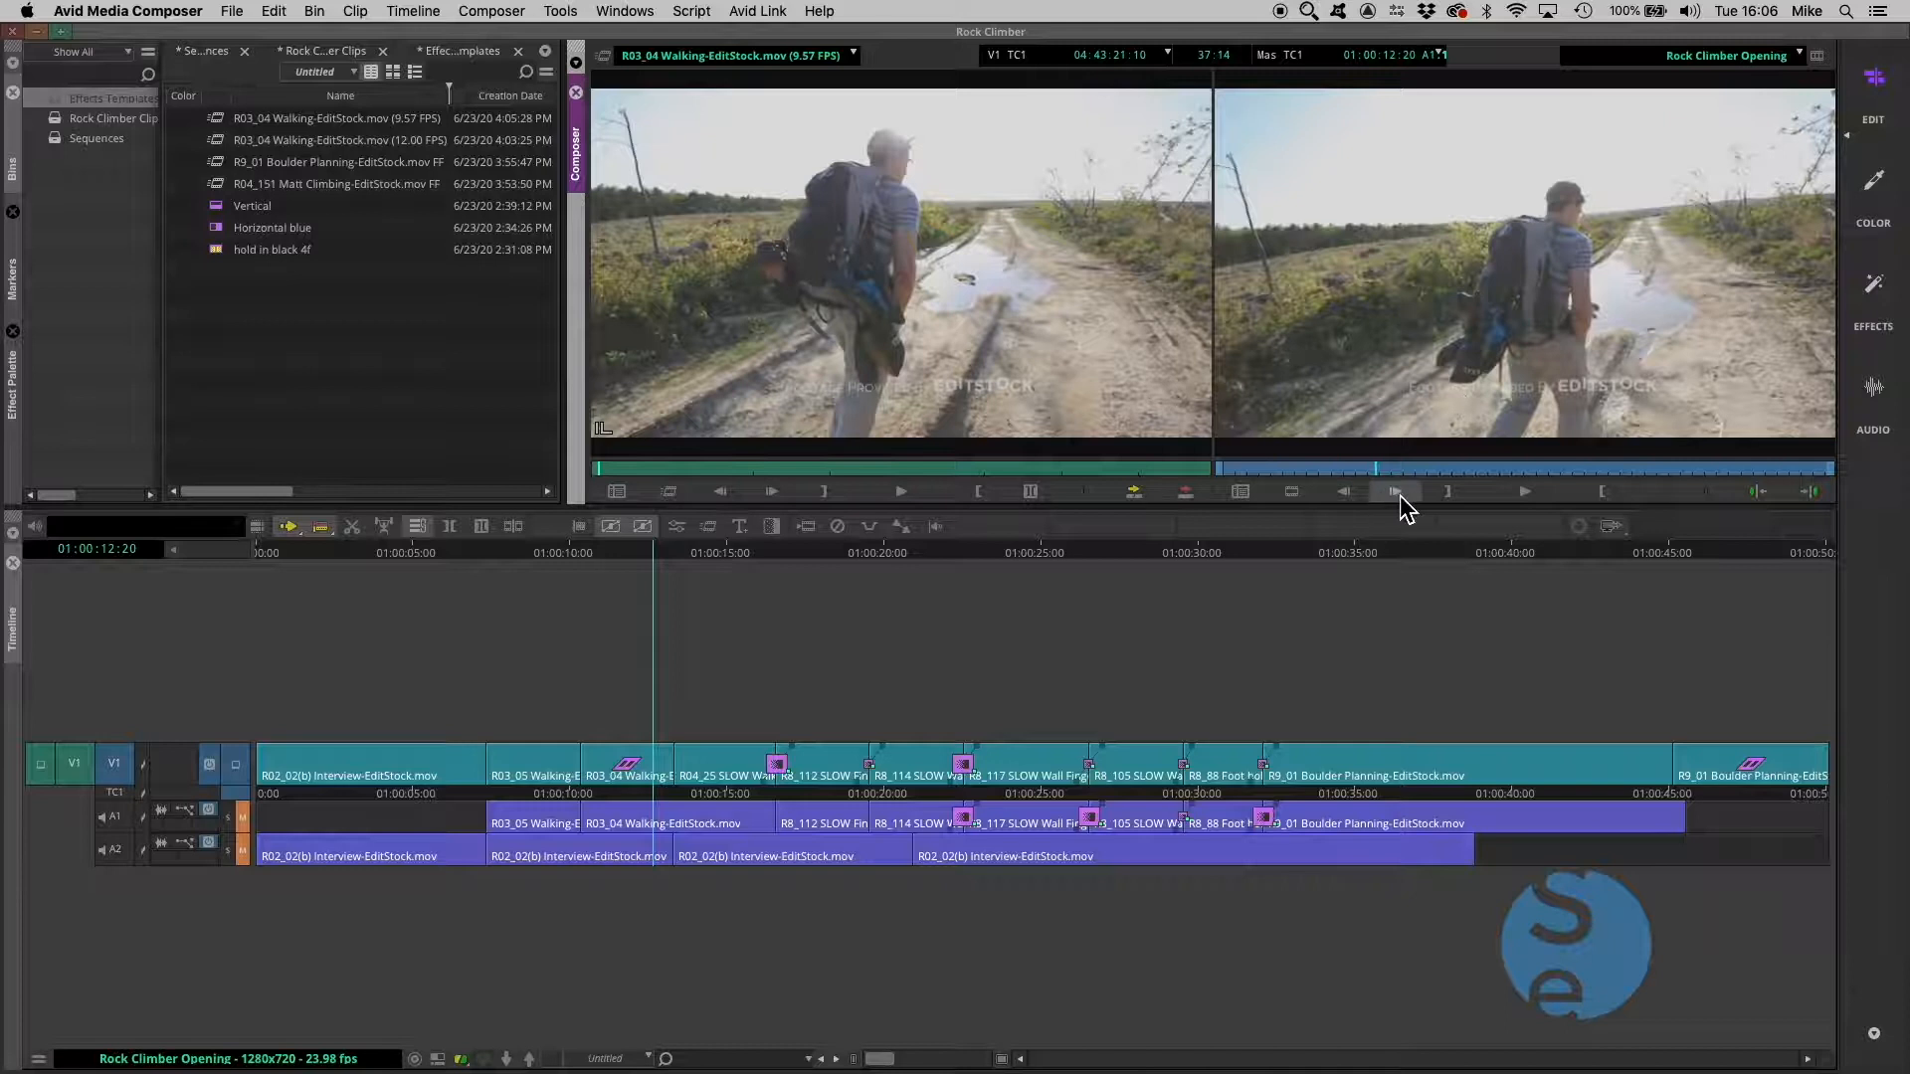
left_click(1399, 496)
left_click(1400, 495)
left_click(1400, 496)
left_click(1400, 495)
left_click(1399, 495)
left_click(1398, 495)
left_click(1398, 495)
left_click(1398, 494)
left_click(1398, 495)
left_click(1398, 495)
left_click(1398, 494)
left_click(1398, 493)
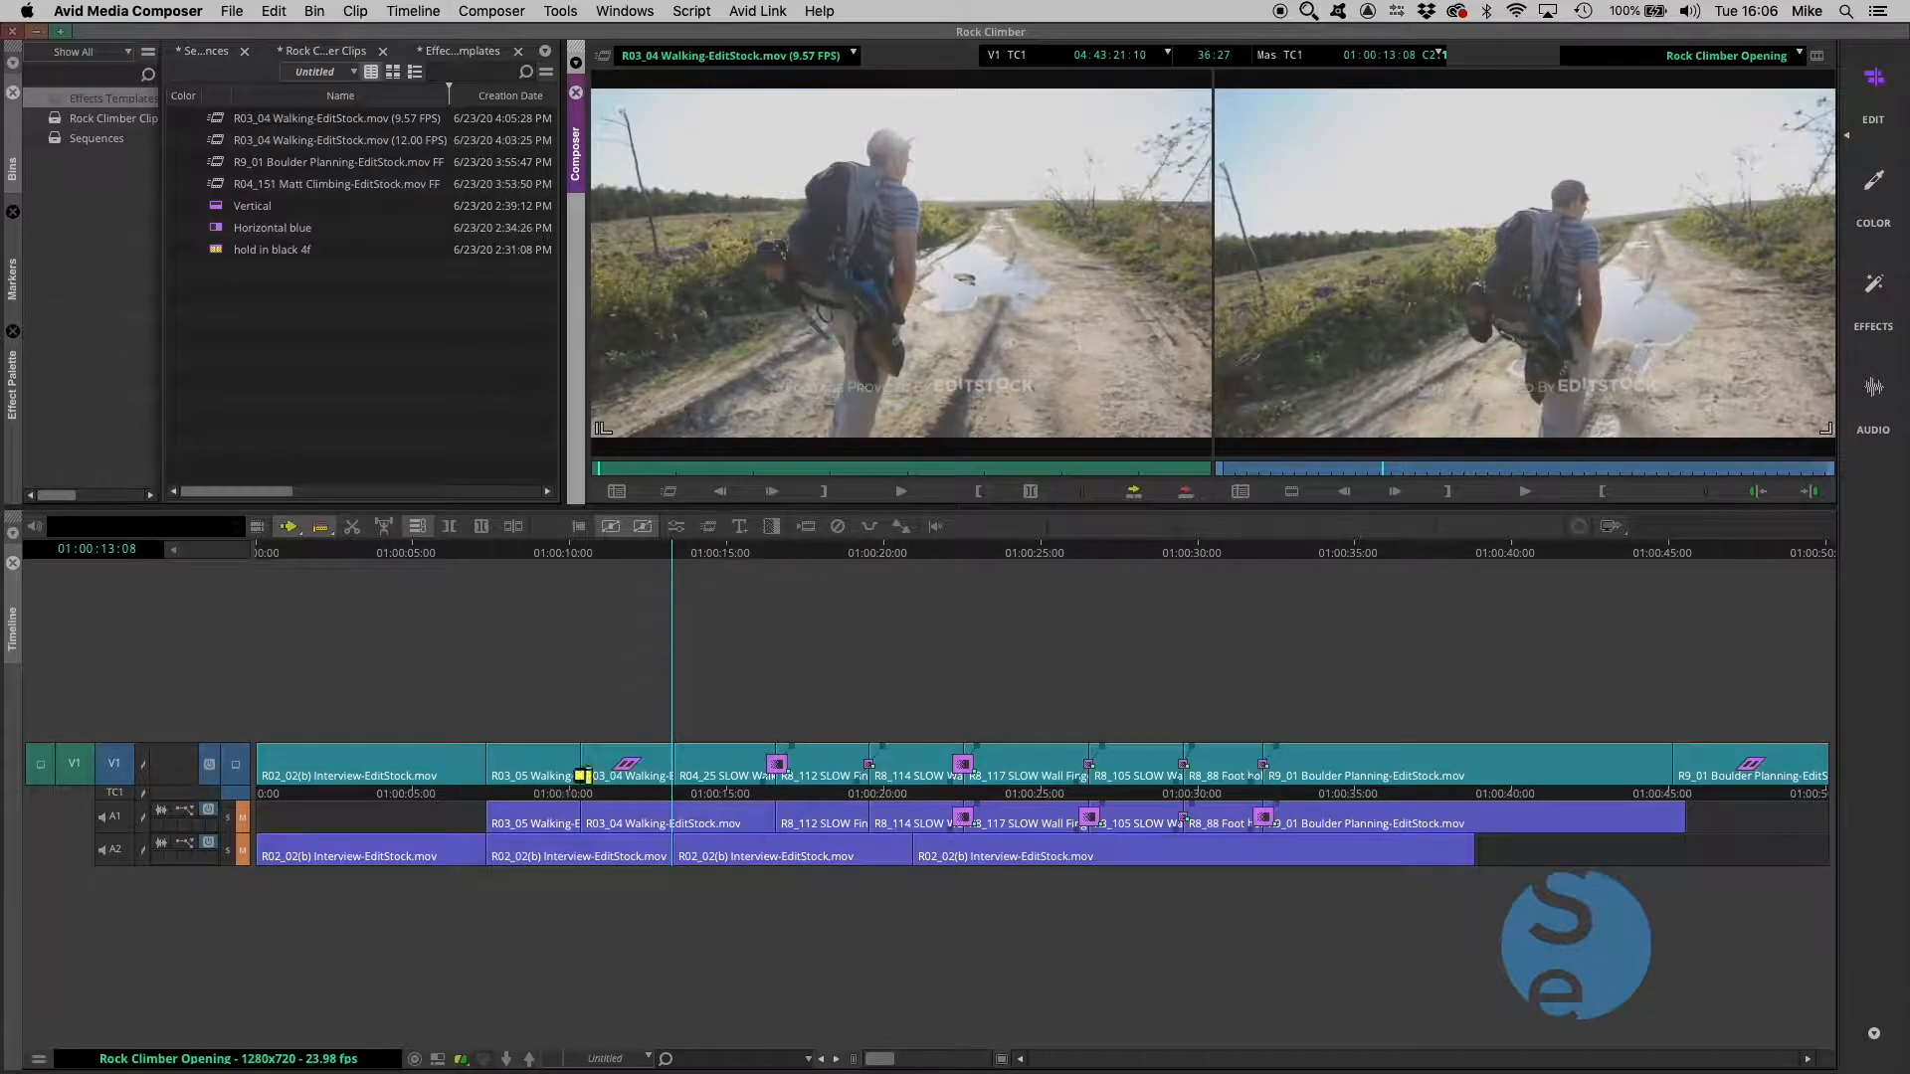
Park the sequence at 01:00:08:13, mark the R03_05 Walking clip on V1 and match frame to its source clip
left_click(612, 556)
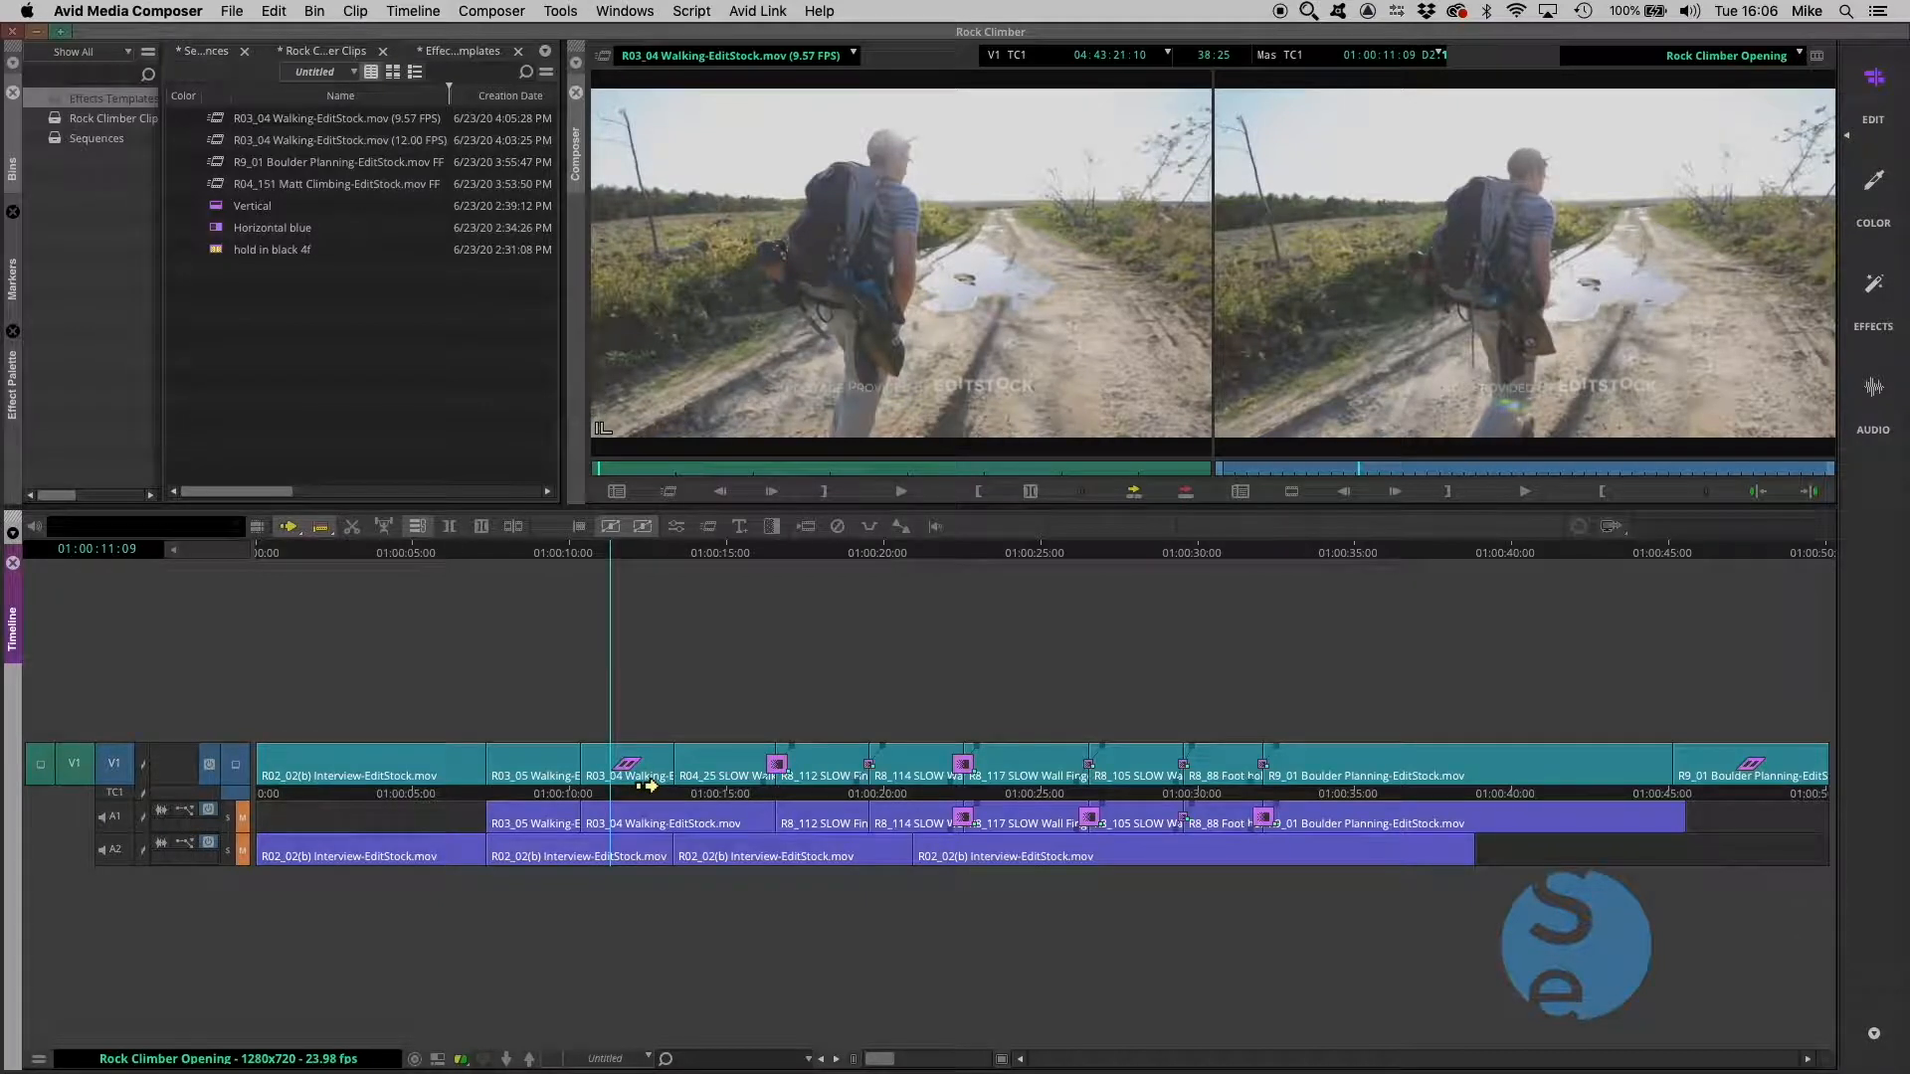
left_click(522, 553)
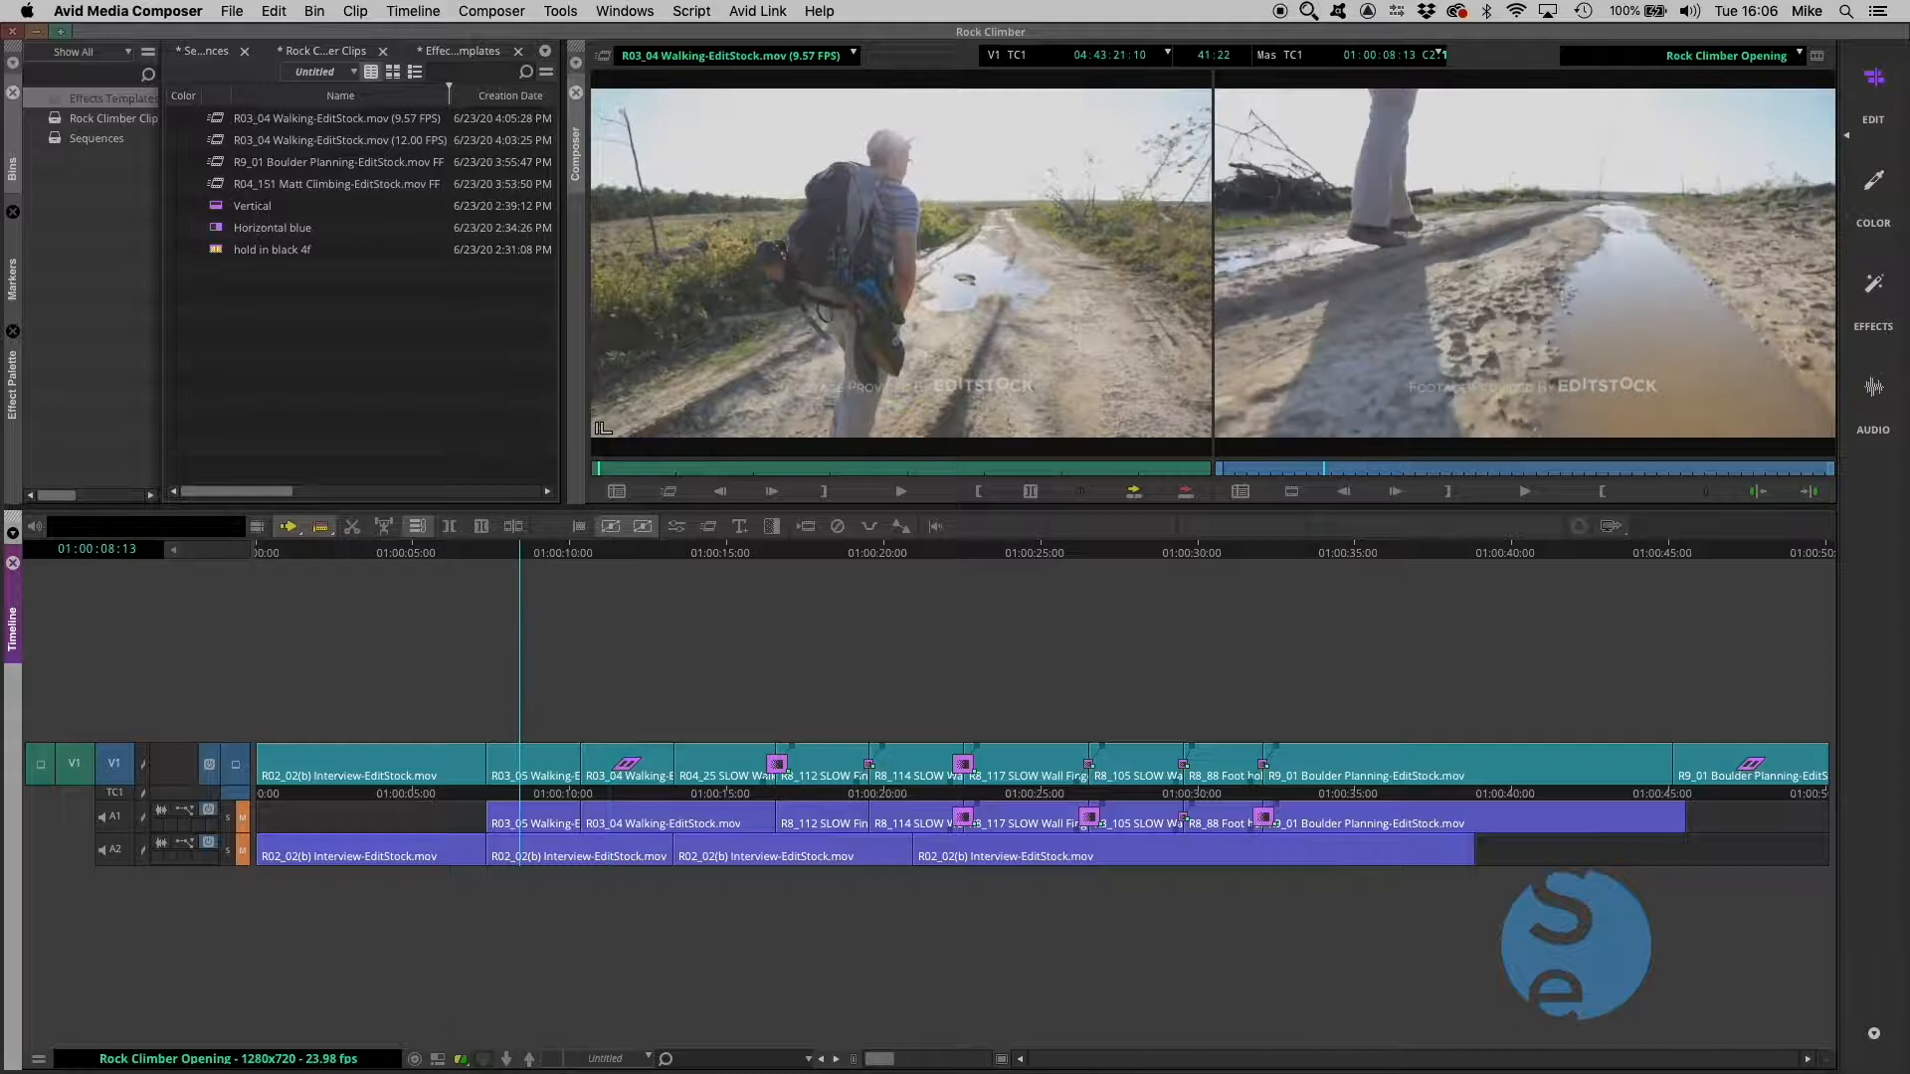
mouse_move(955, 1072)
left_click(457, 529)
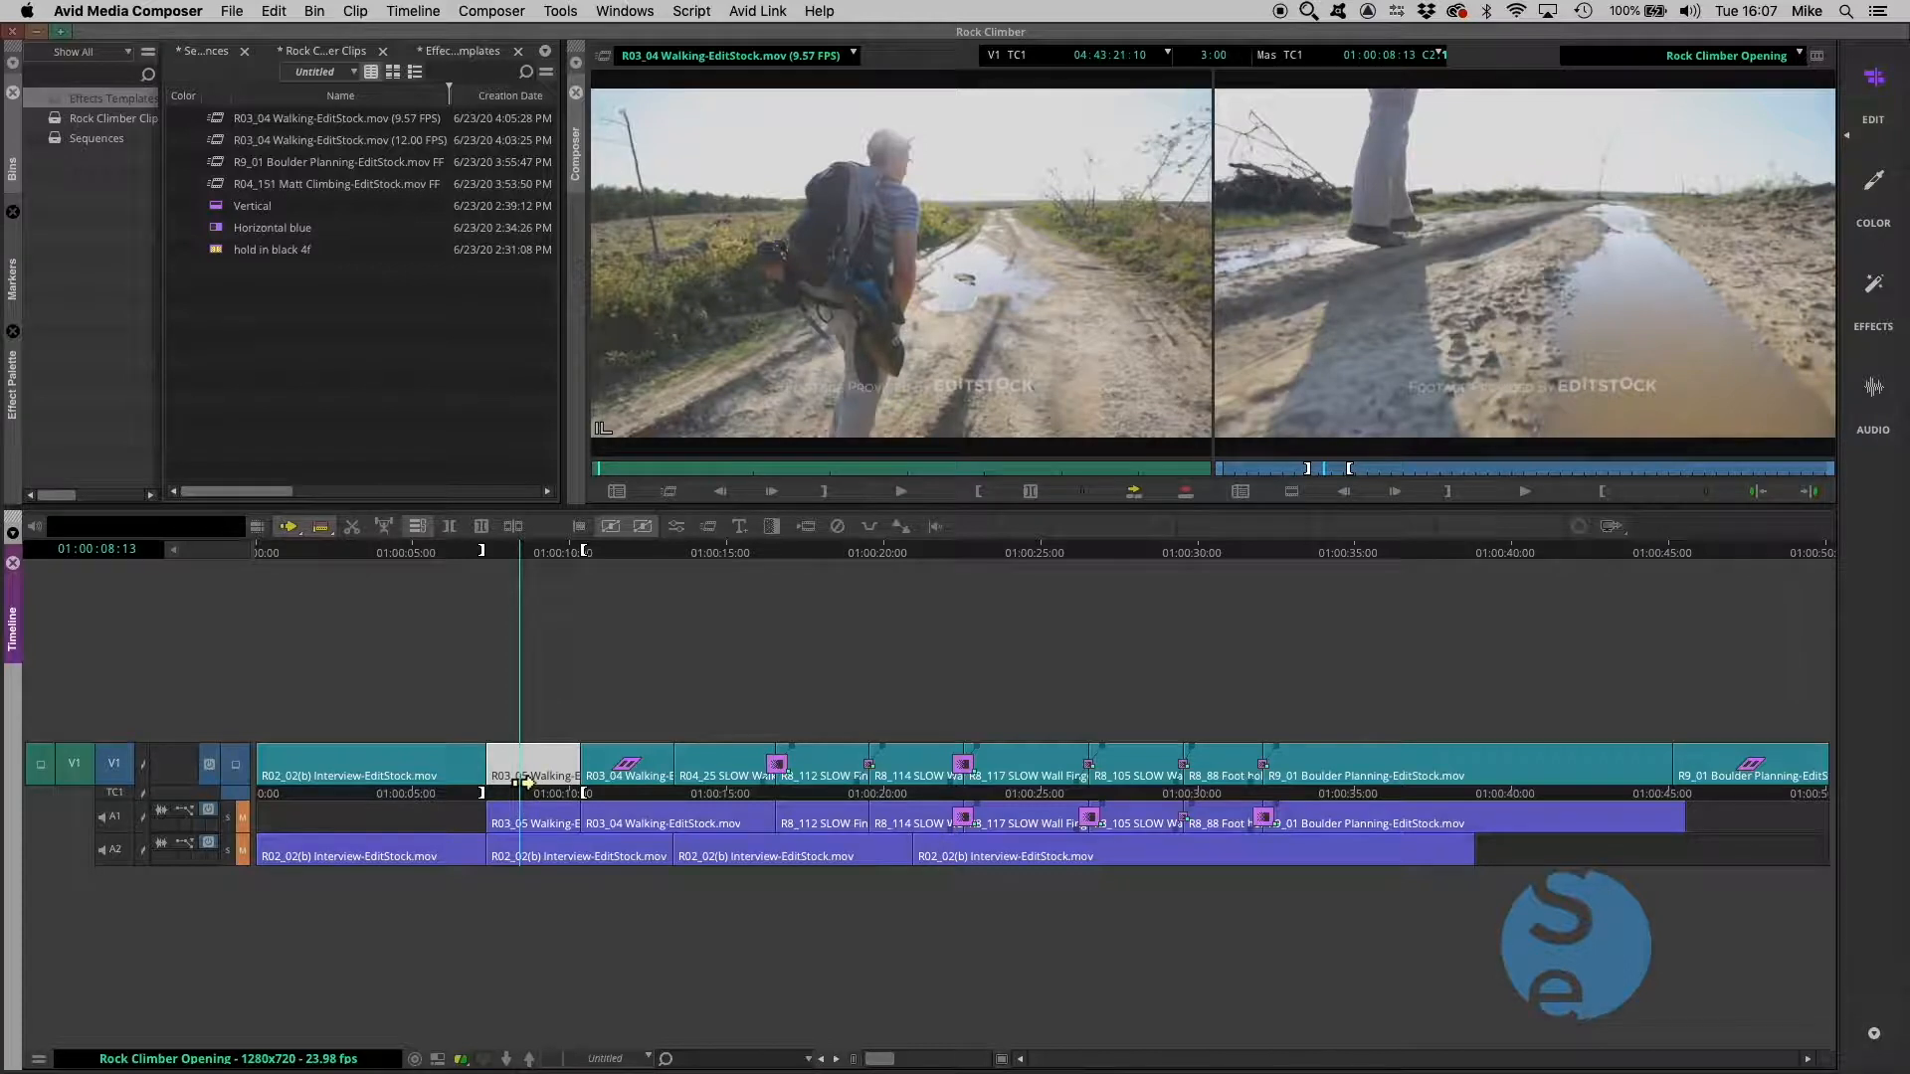
left_click(1293, 492)
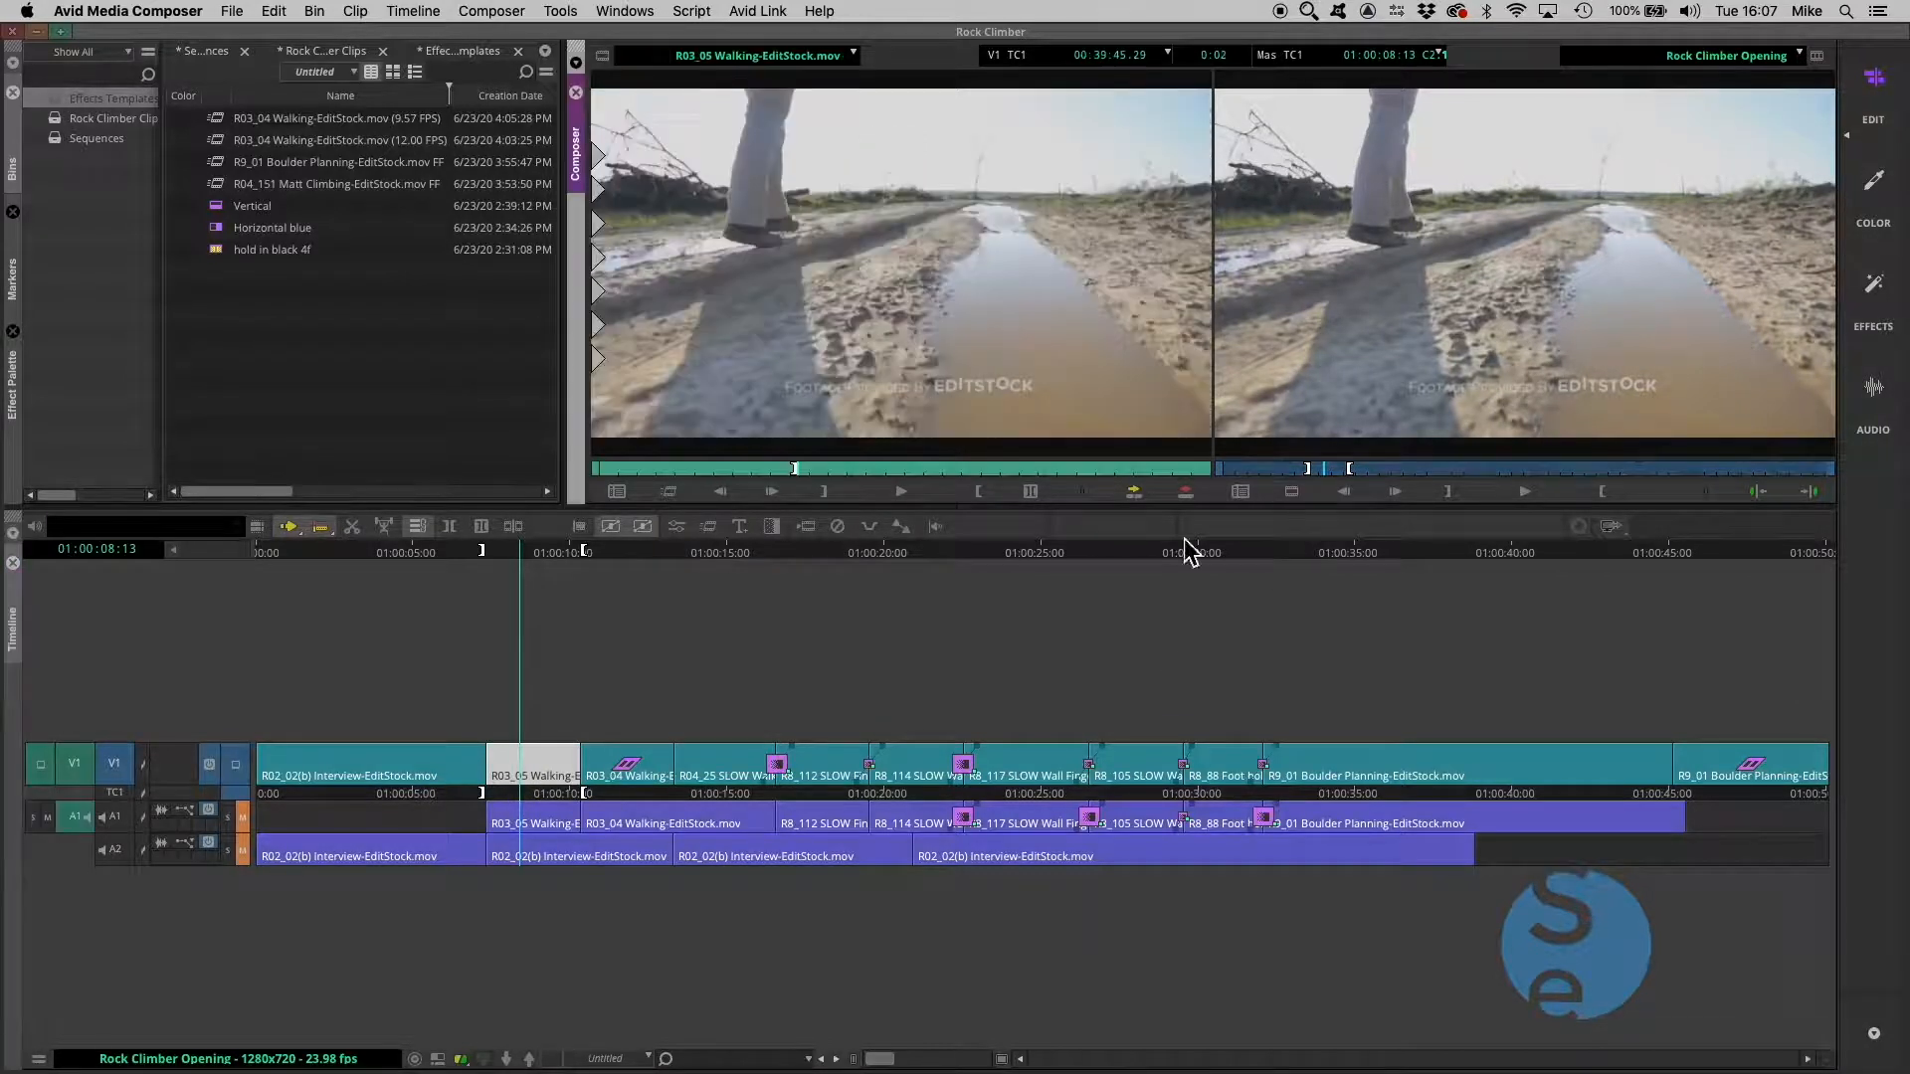
Mark a short range in the R03_05 source clip from about 00:39:46:07 to 00:39:48:01
left_click(796, 467)
left_click_drag(795, 466, 841, 473)
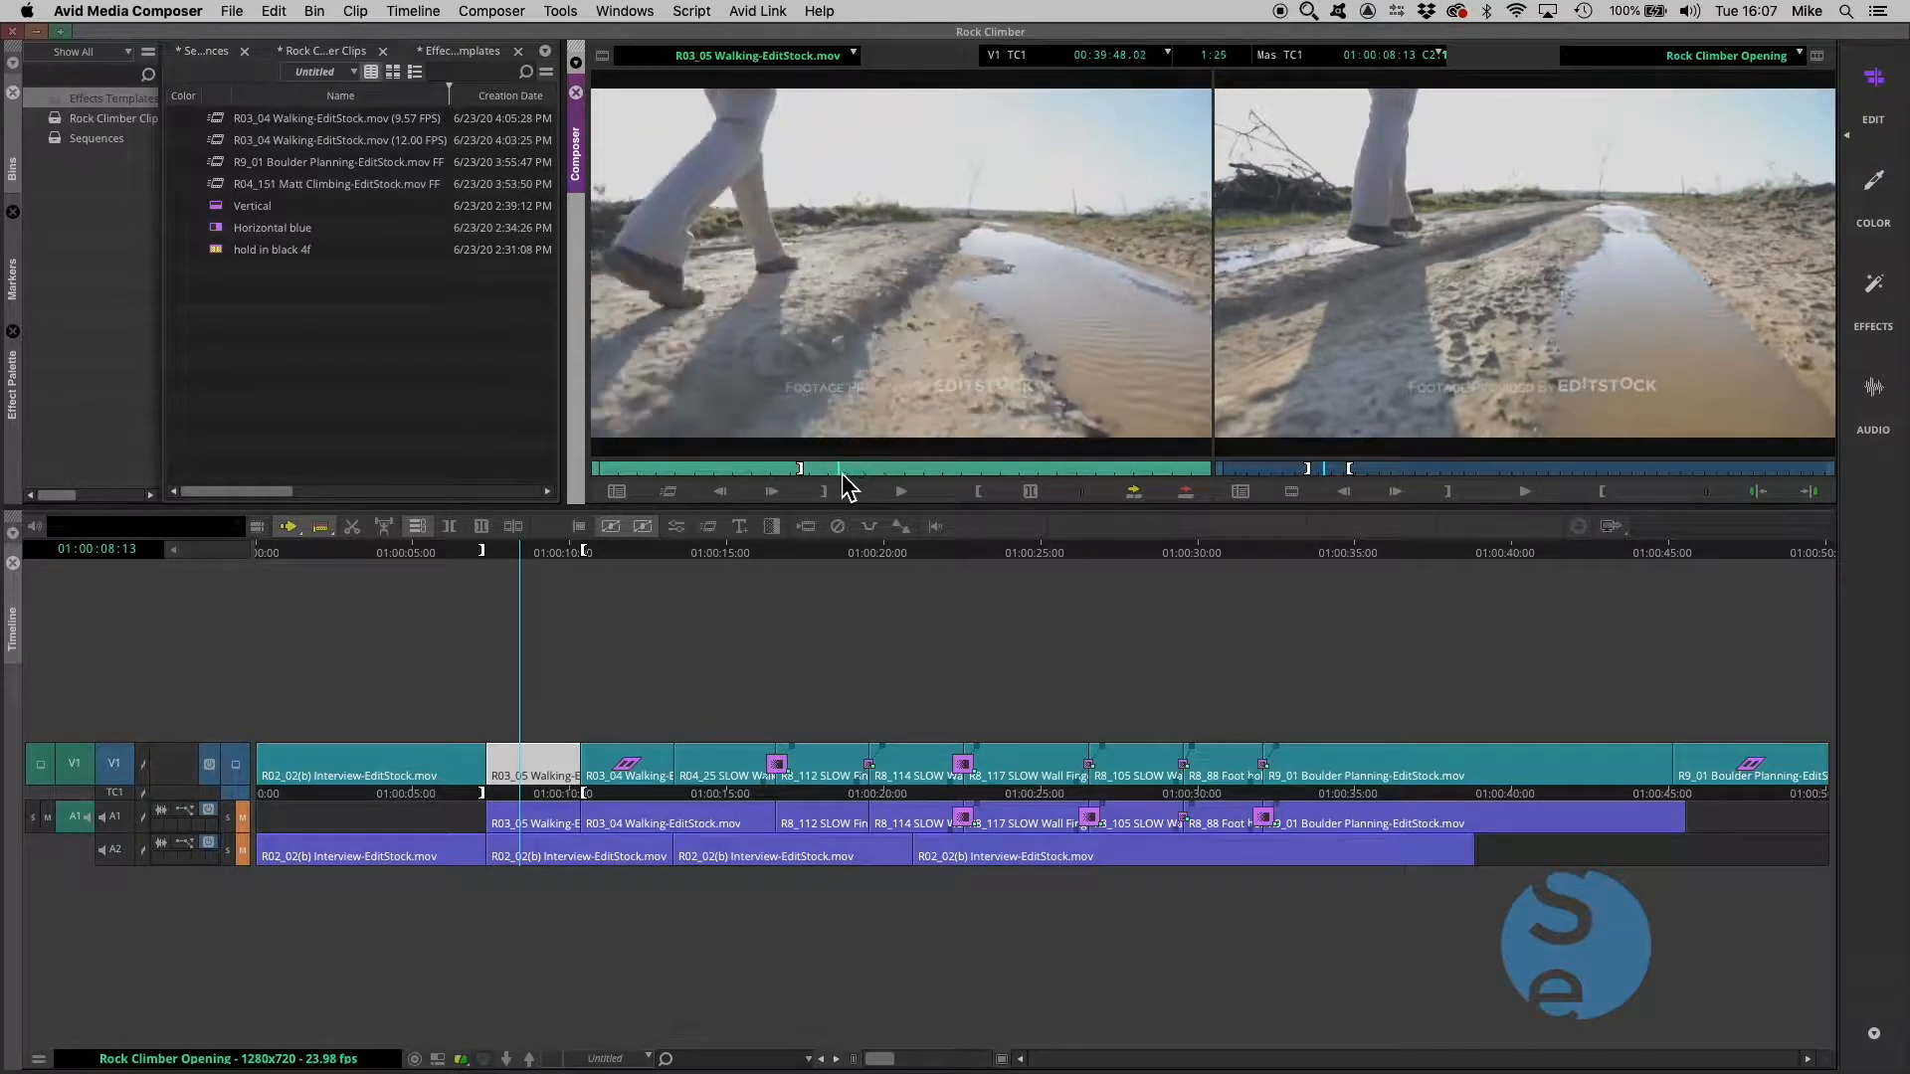
left_click(978, 493)
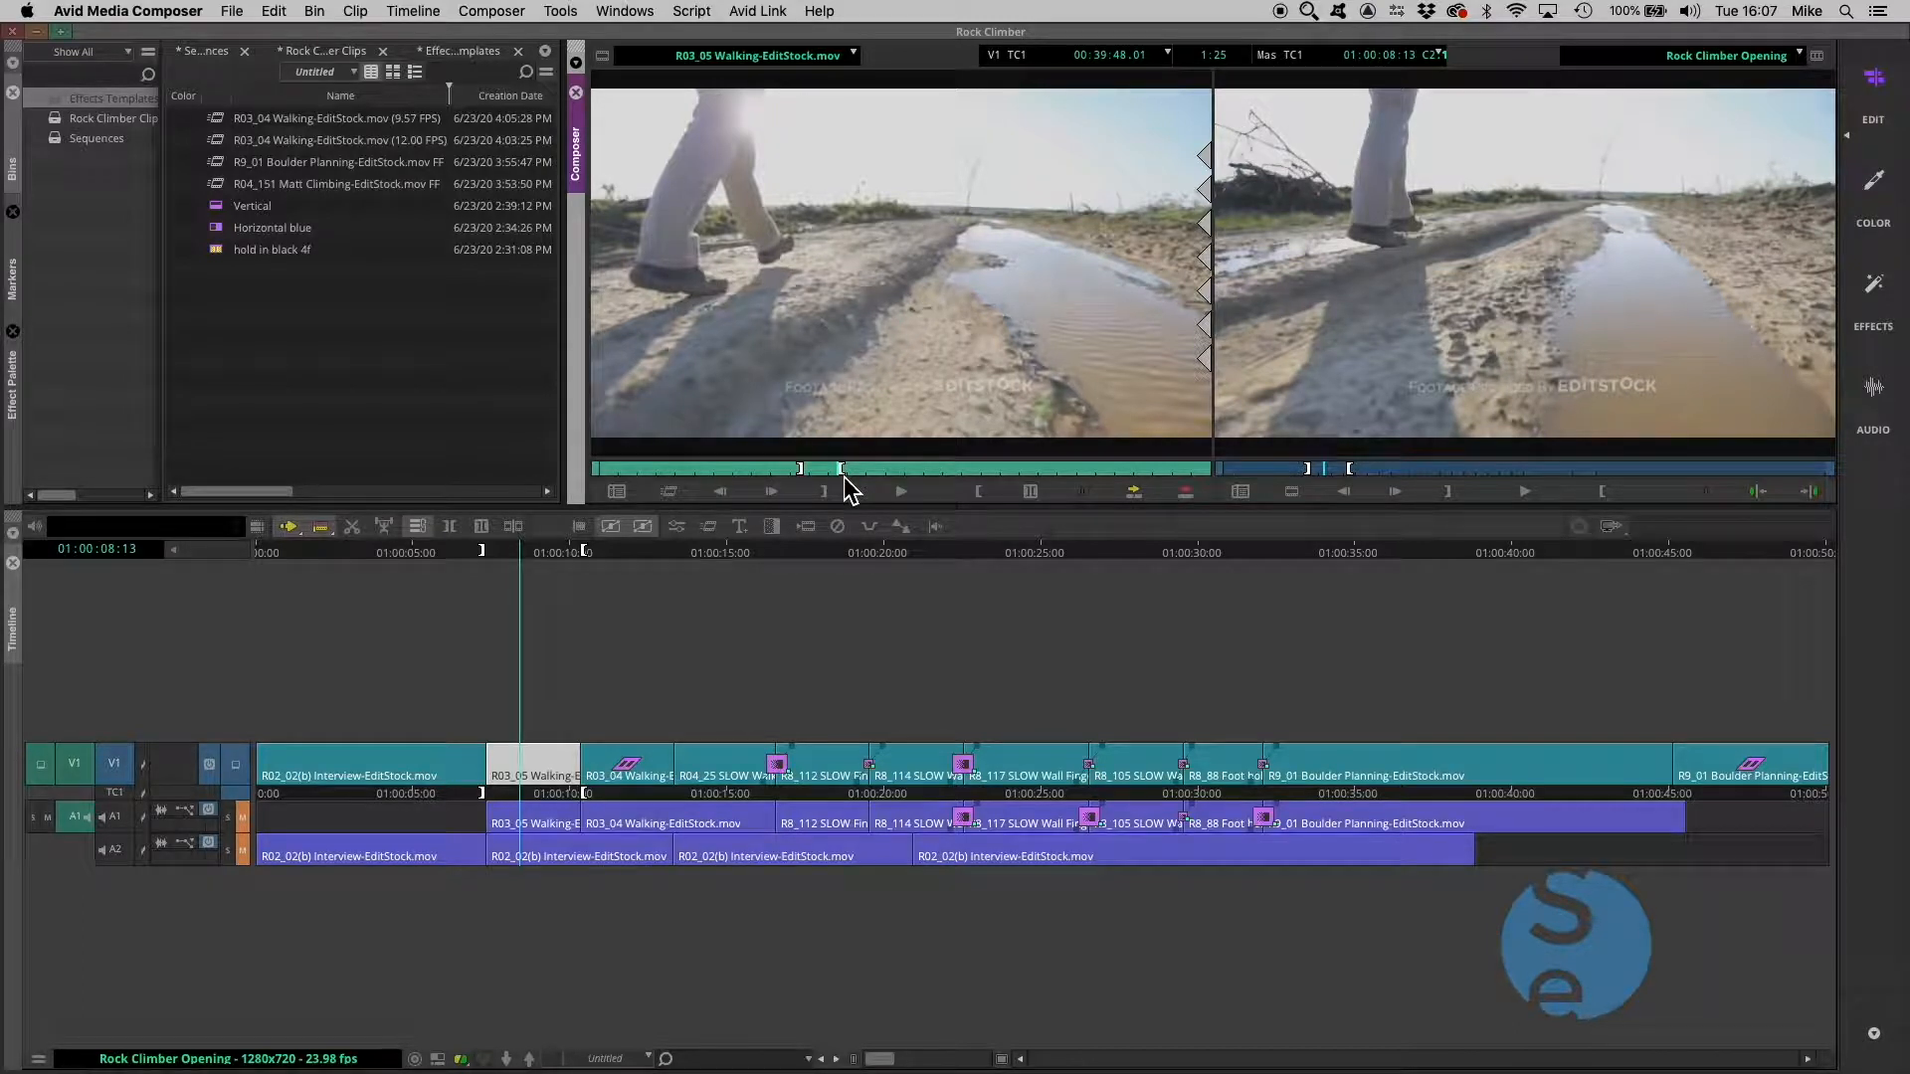
left_click(676, 498)
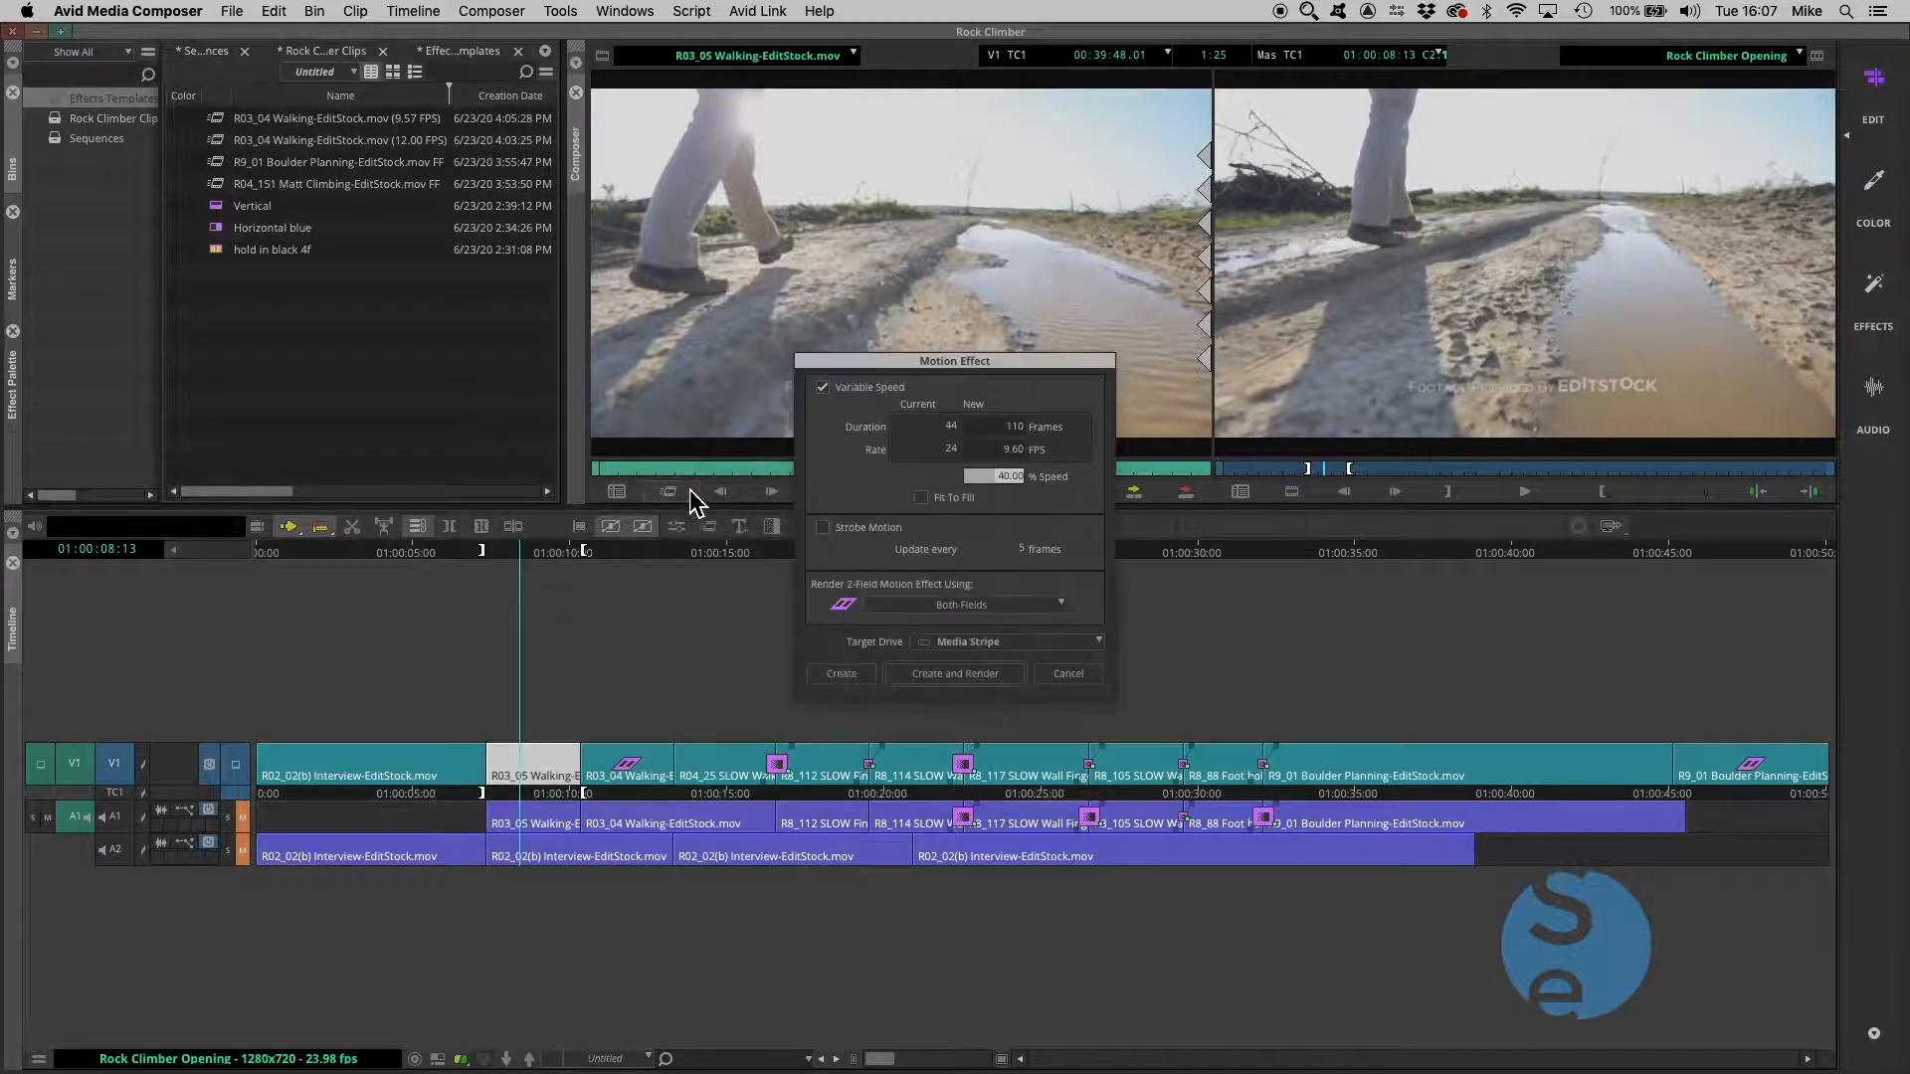
left_click(922, 498)
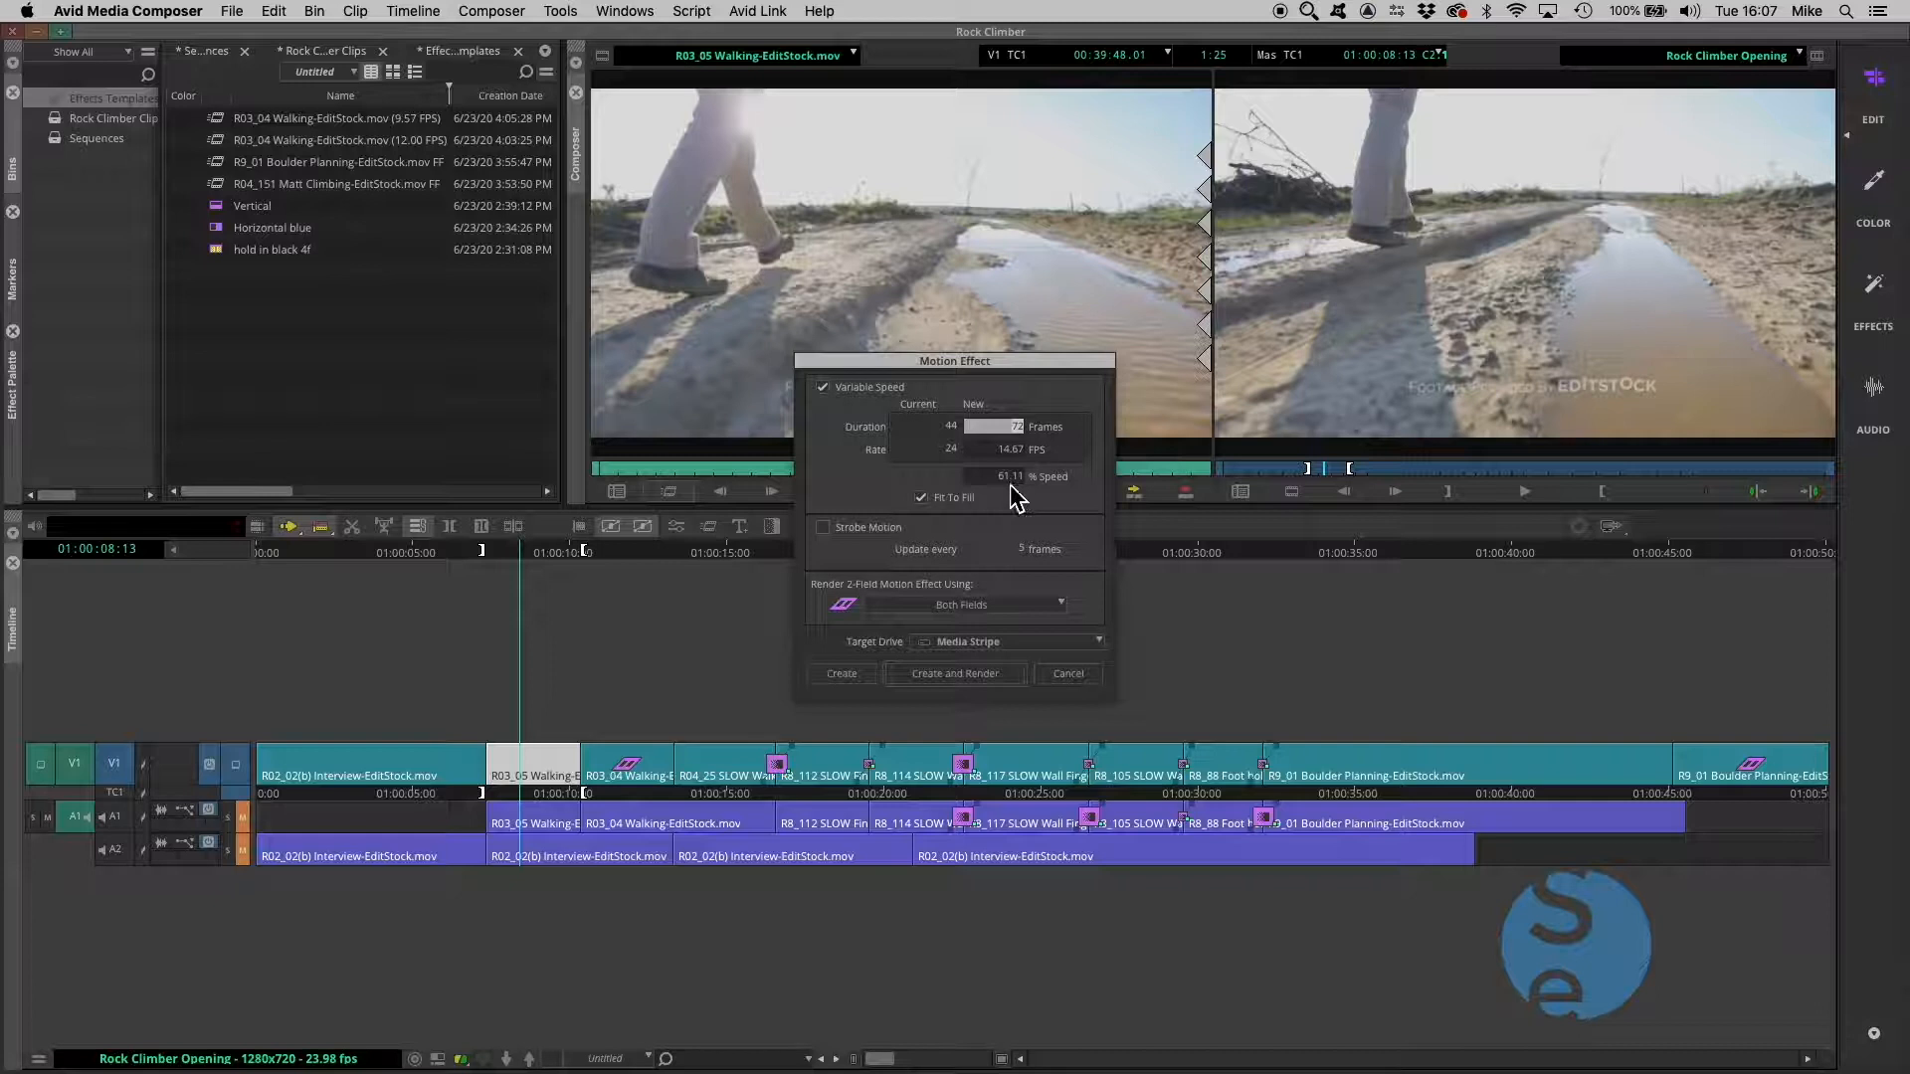
left_click_drag(873, 358, 839, 559)
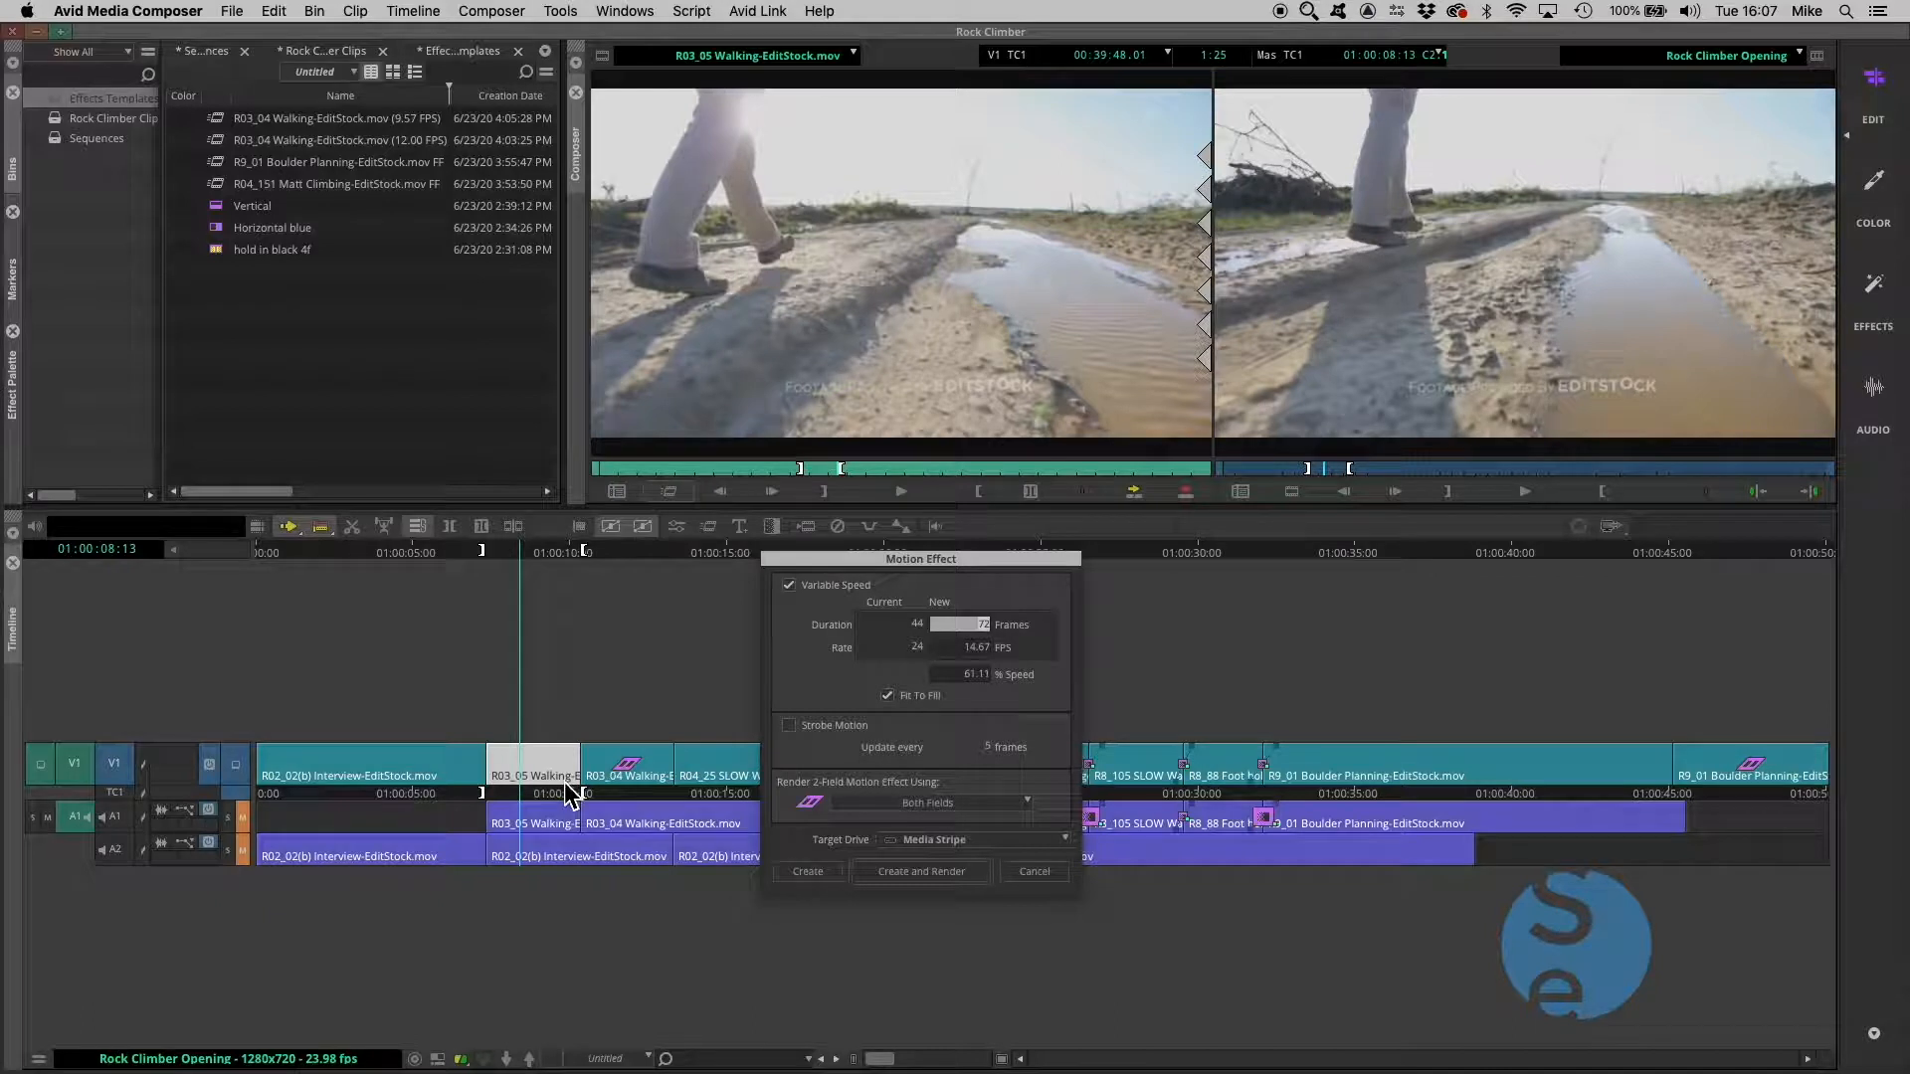
left_click_drag(865, 562, 753, 529)
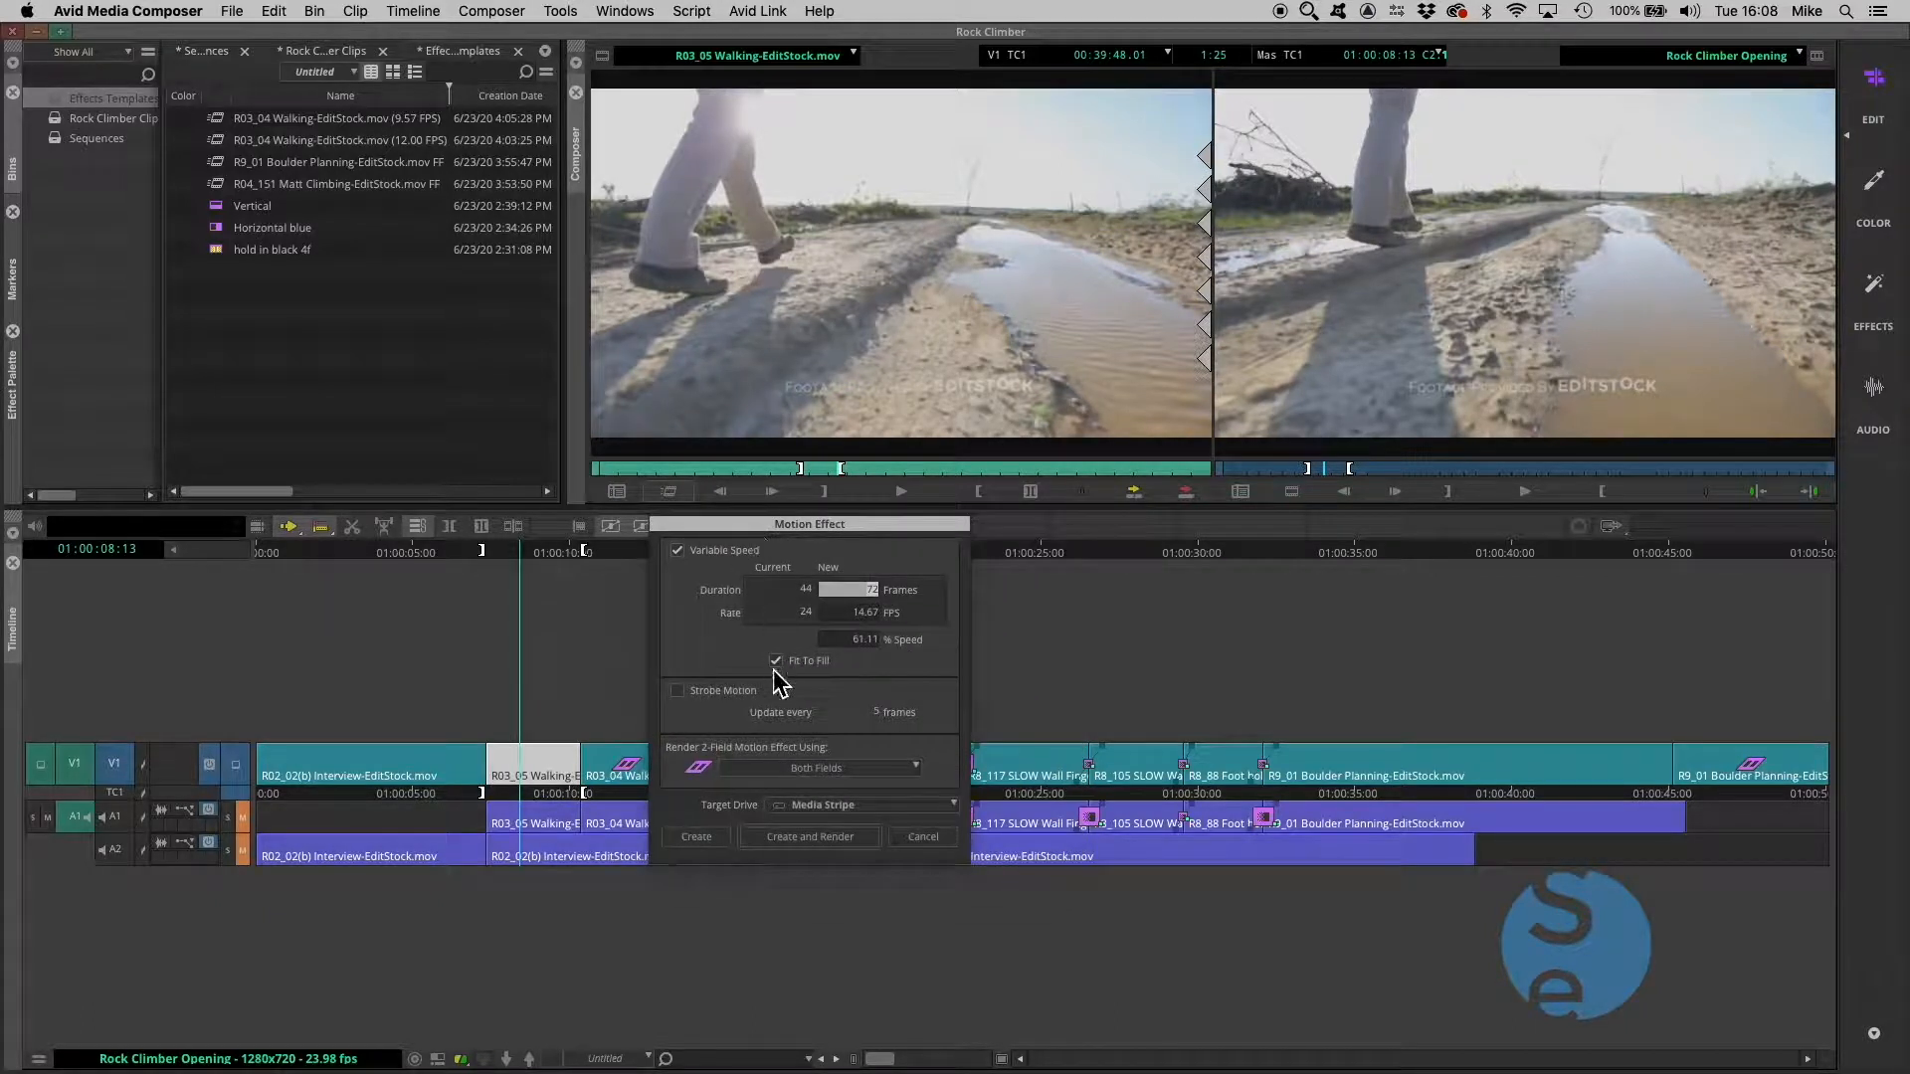
left_click(930, 840)
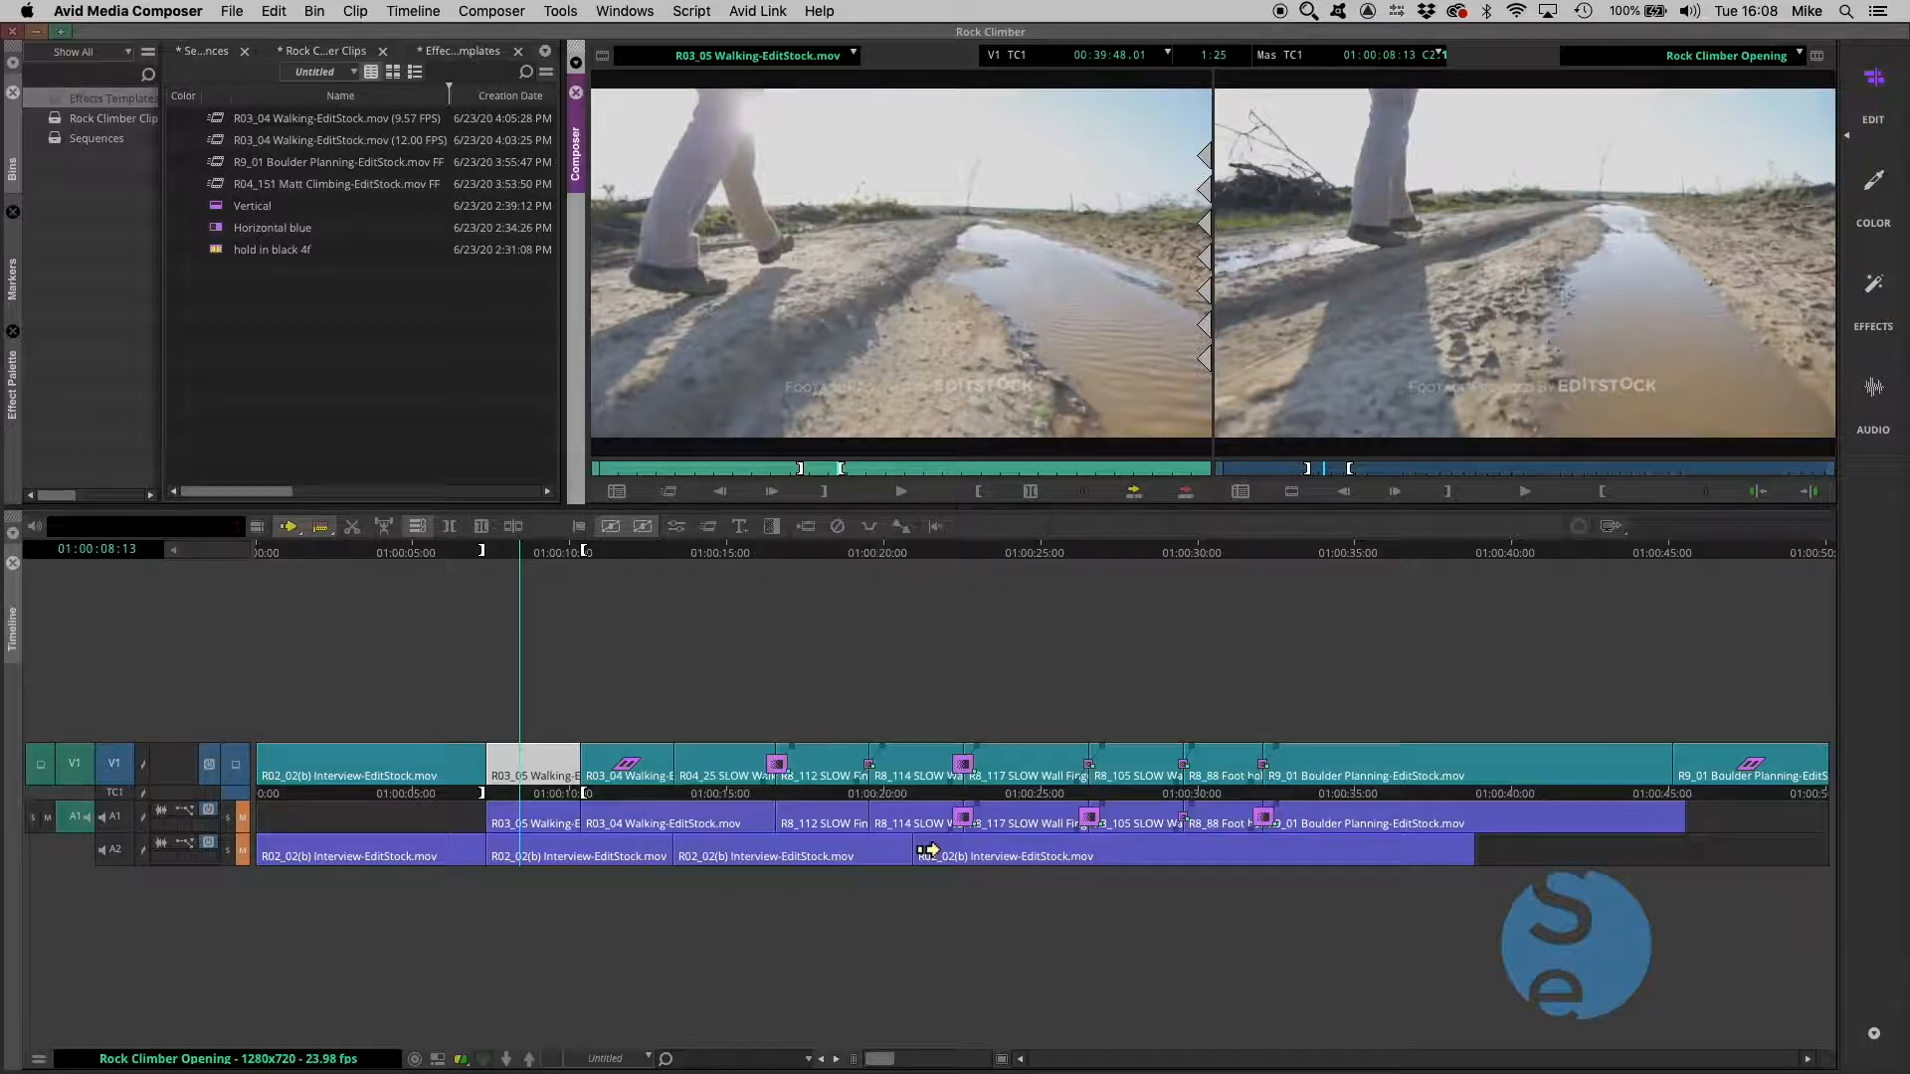
Map the Fit To Fill command from the Command Palette's Edit commands onto the source monitor's button row, and close the palette
left_click(560, 11)
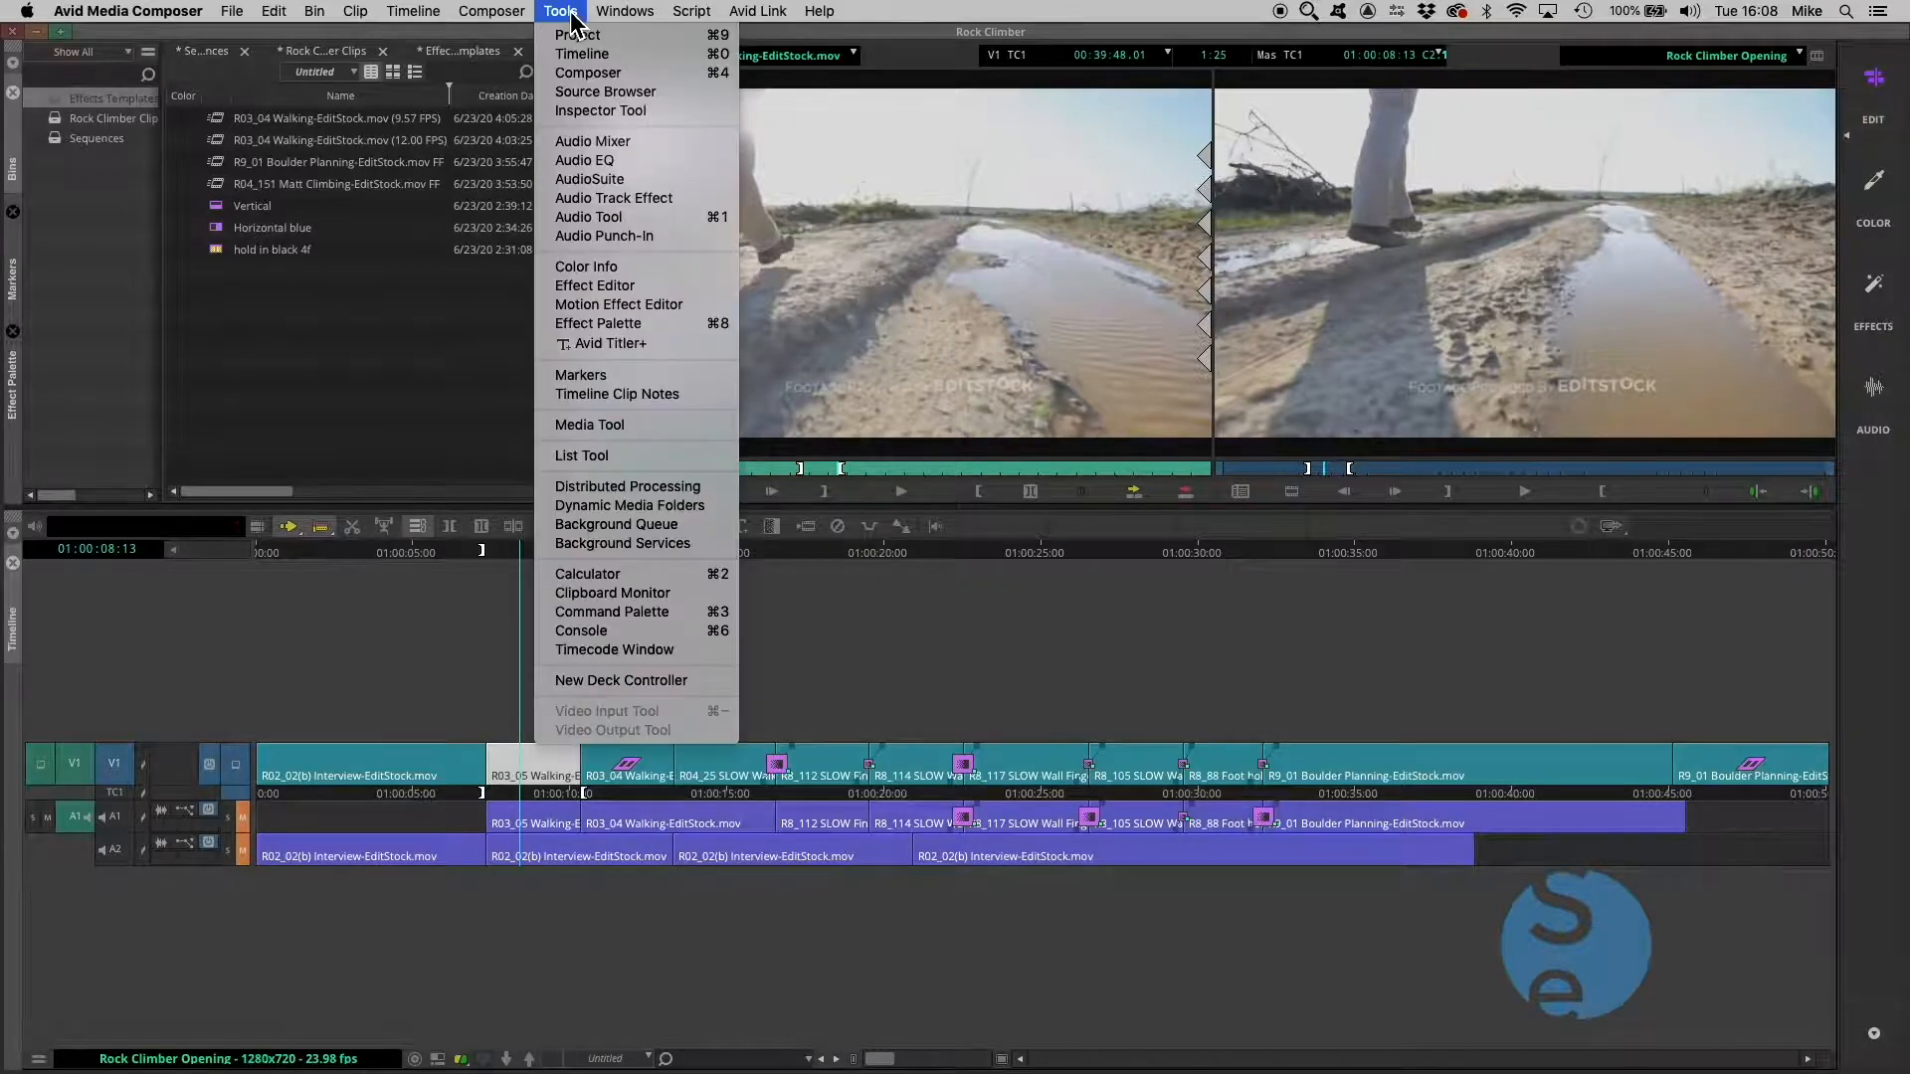
left_click(587, 613)
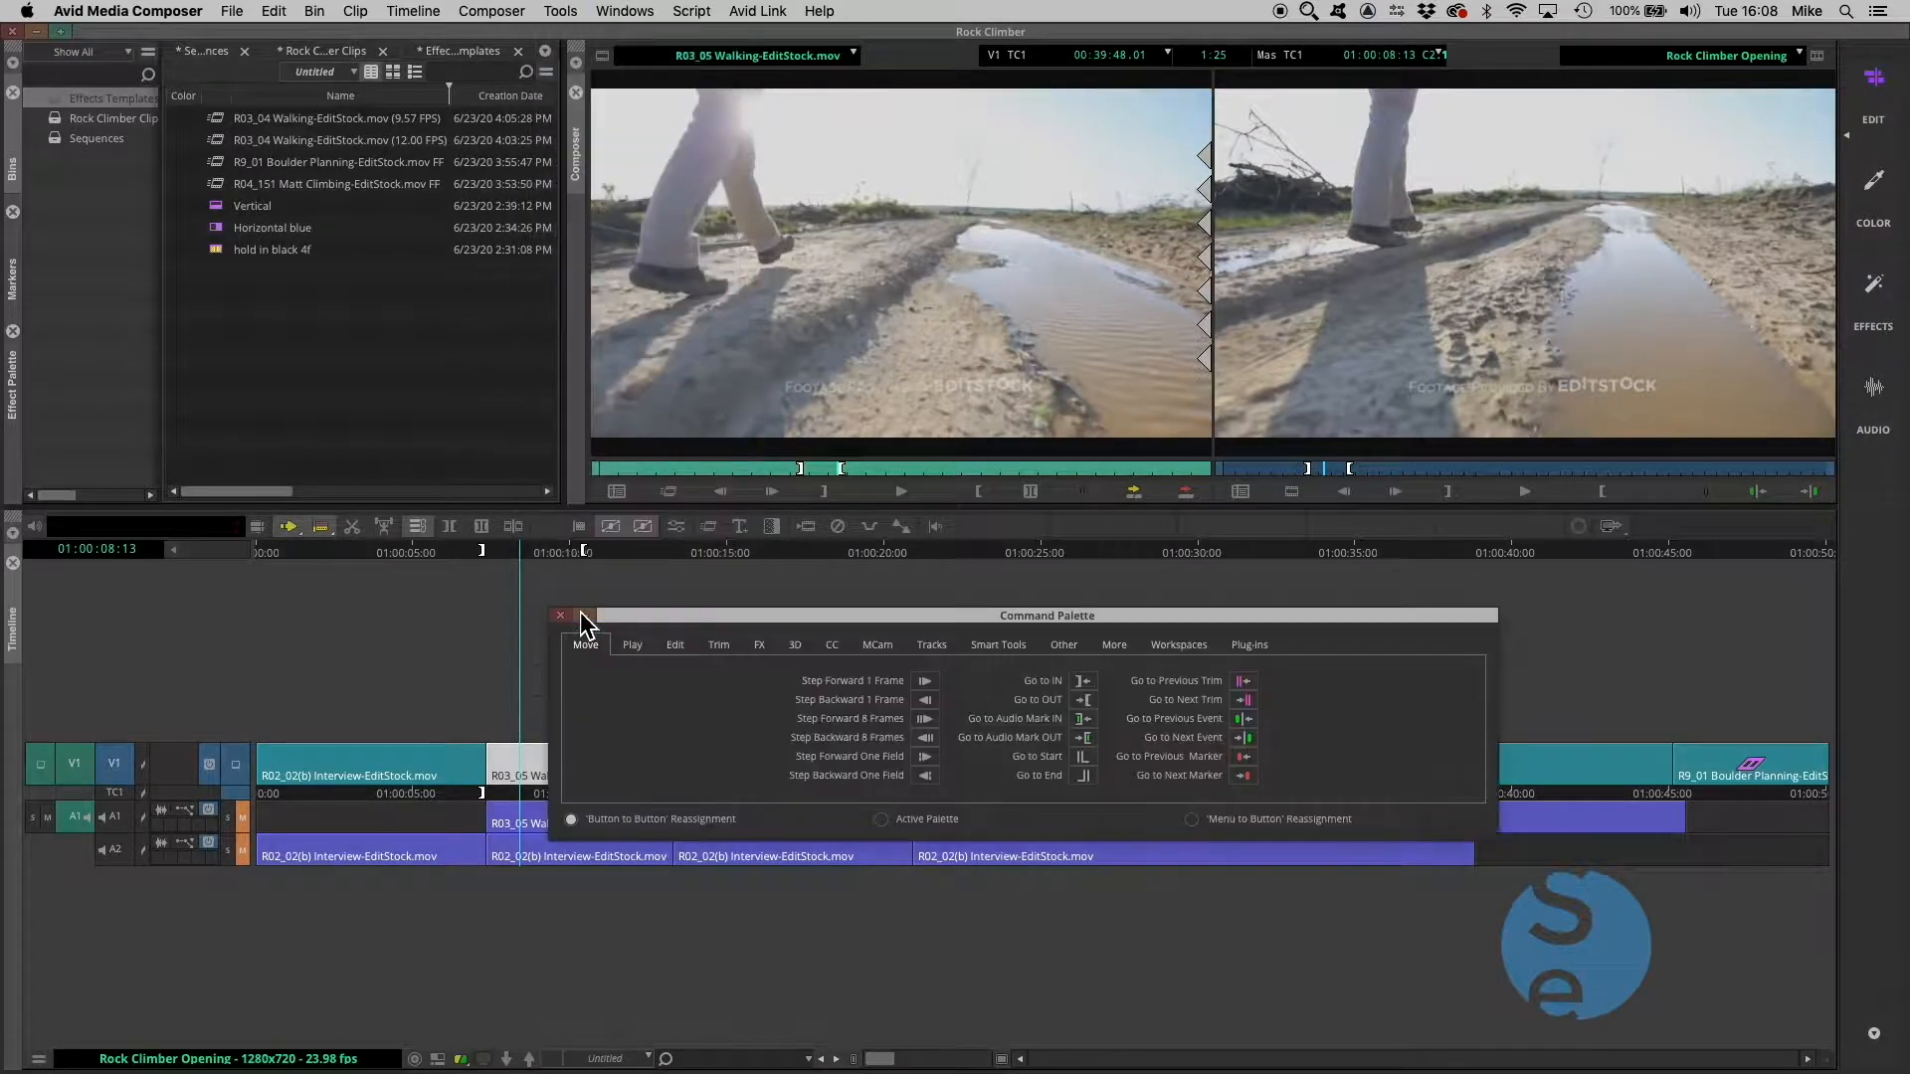
left_click_drag(645, 617, 533, 606)
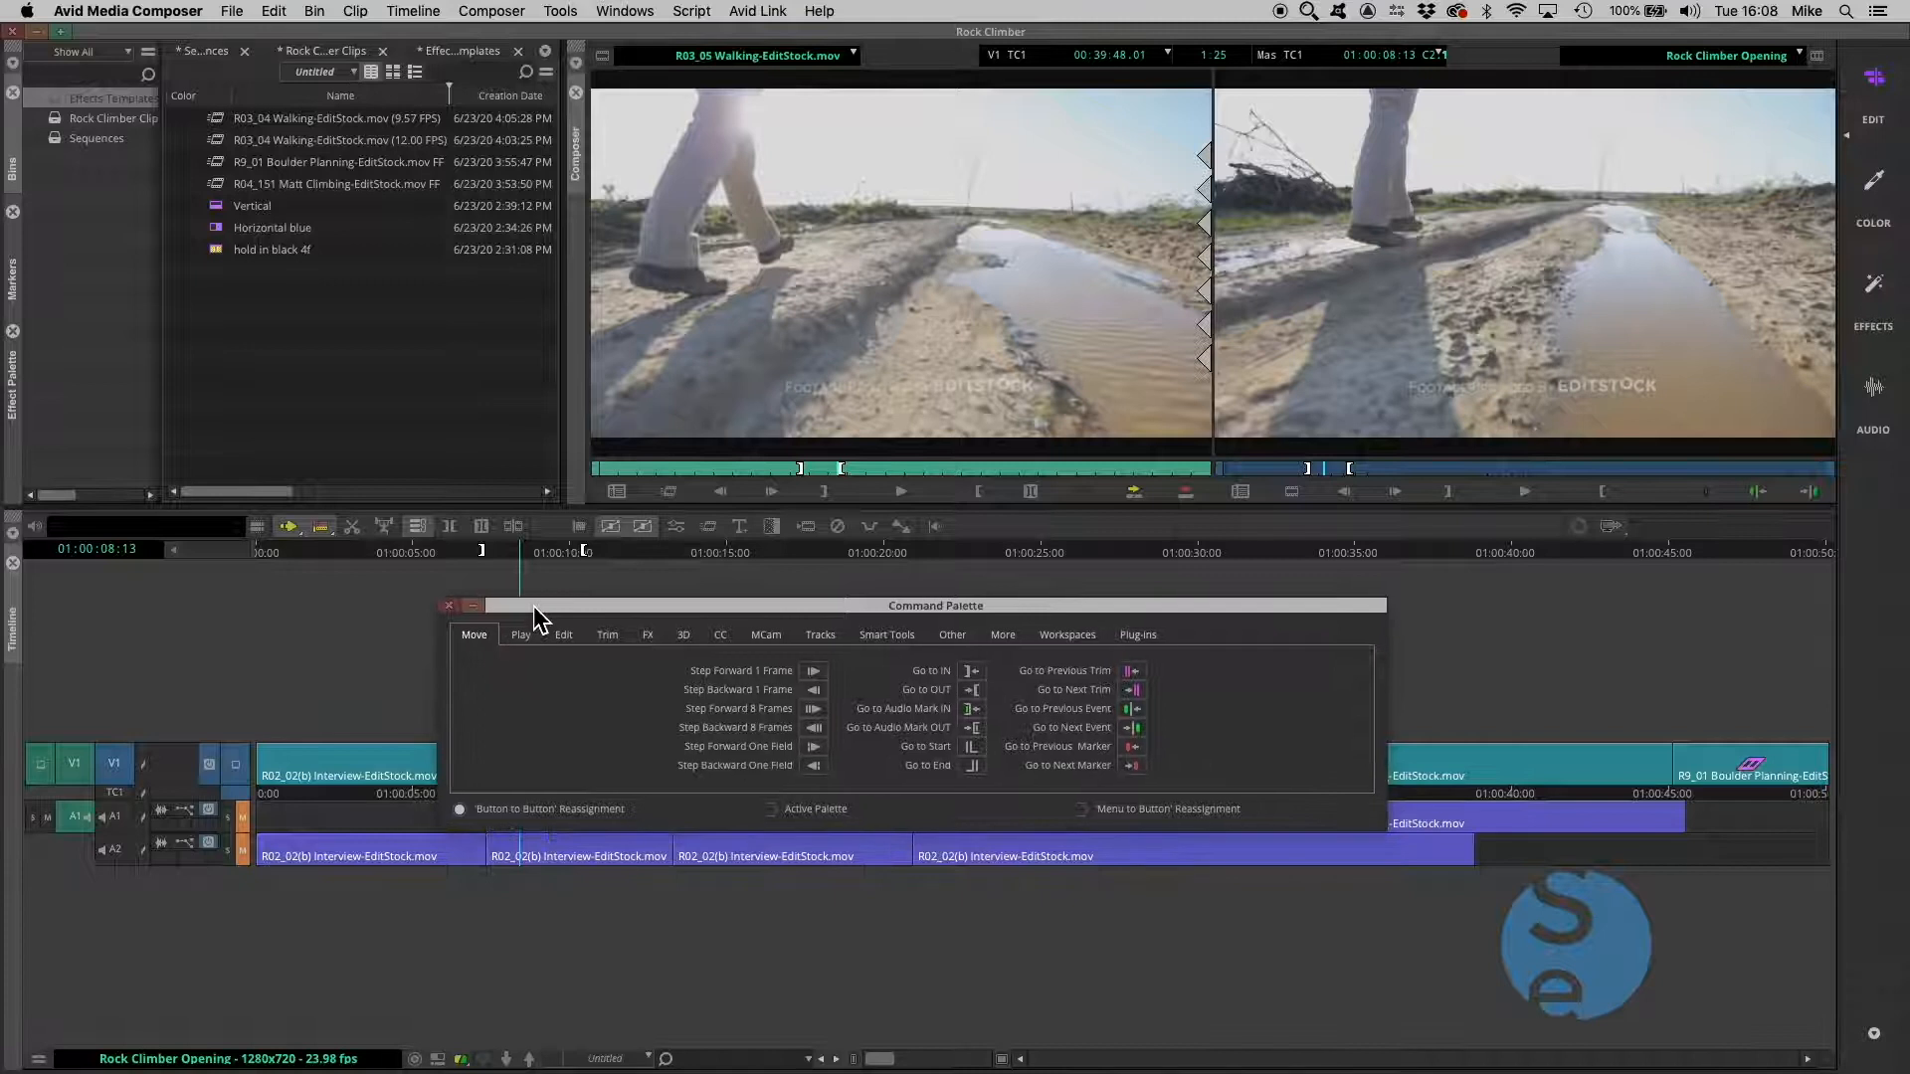
left_click(565, 639)
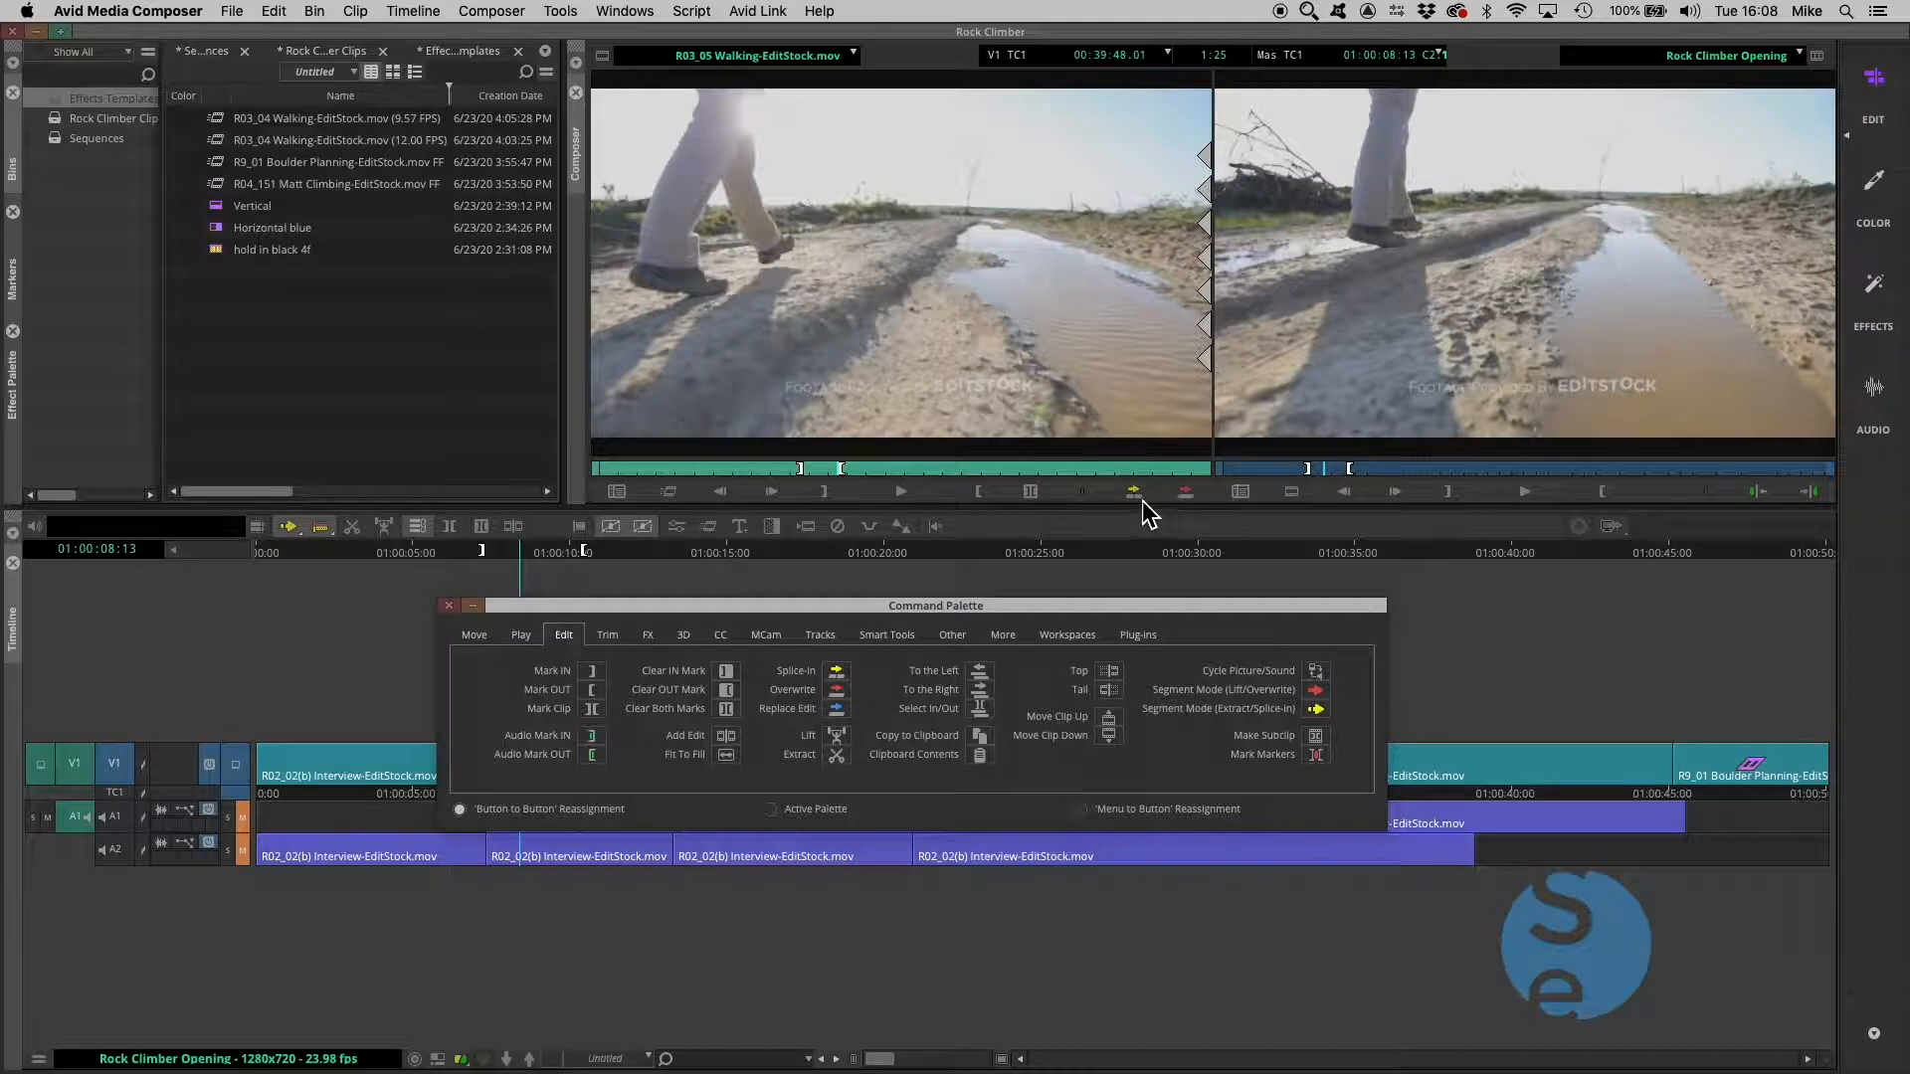
left_click_drag(726, 754, 1097, 500)
left_click(450, 609)
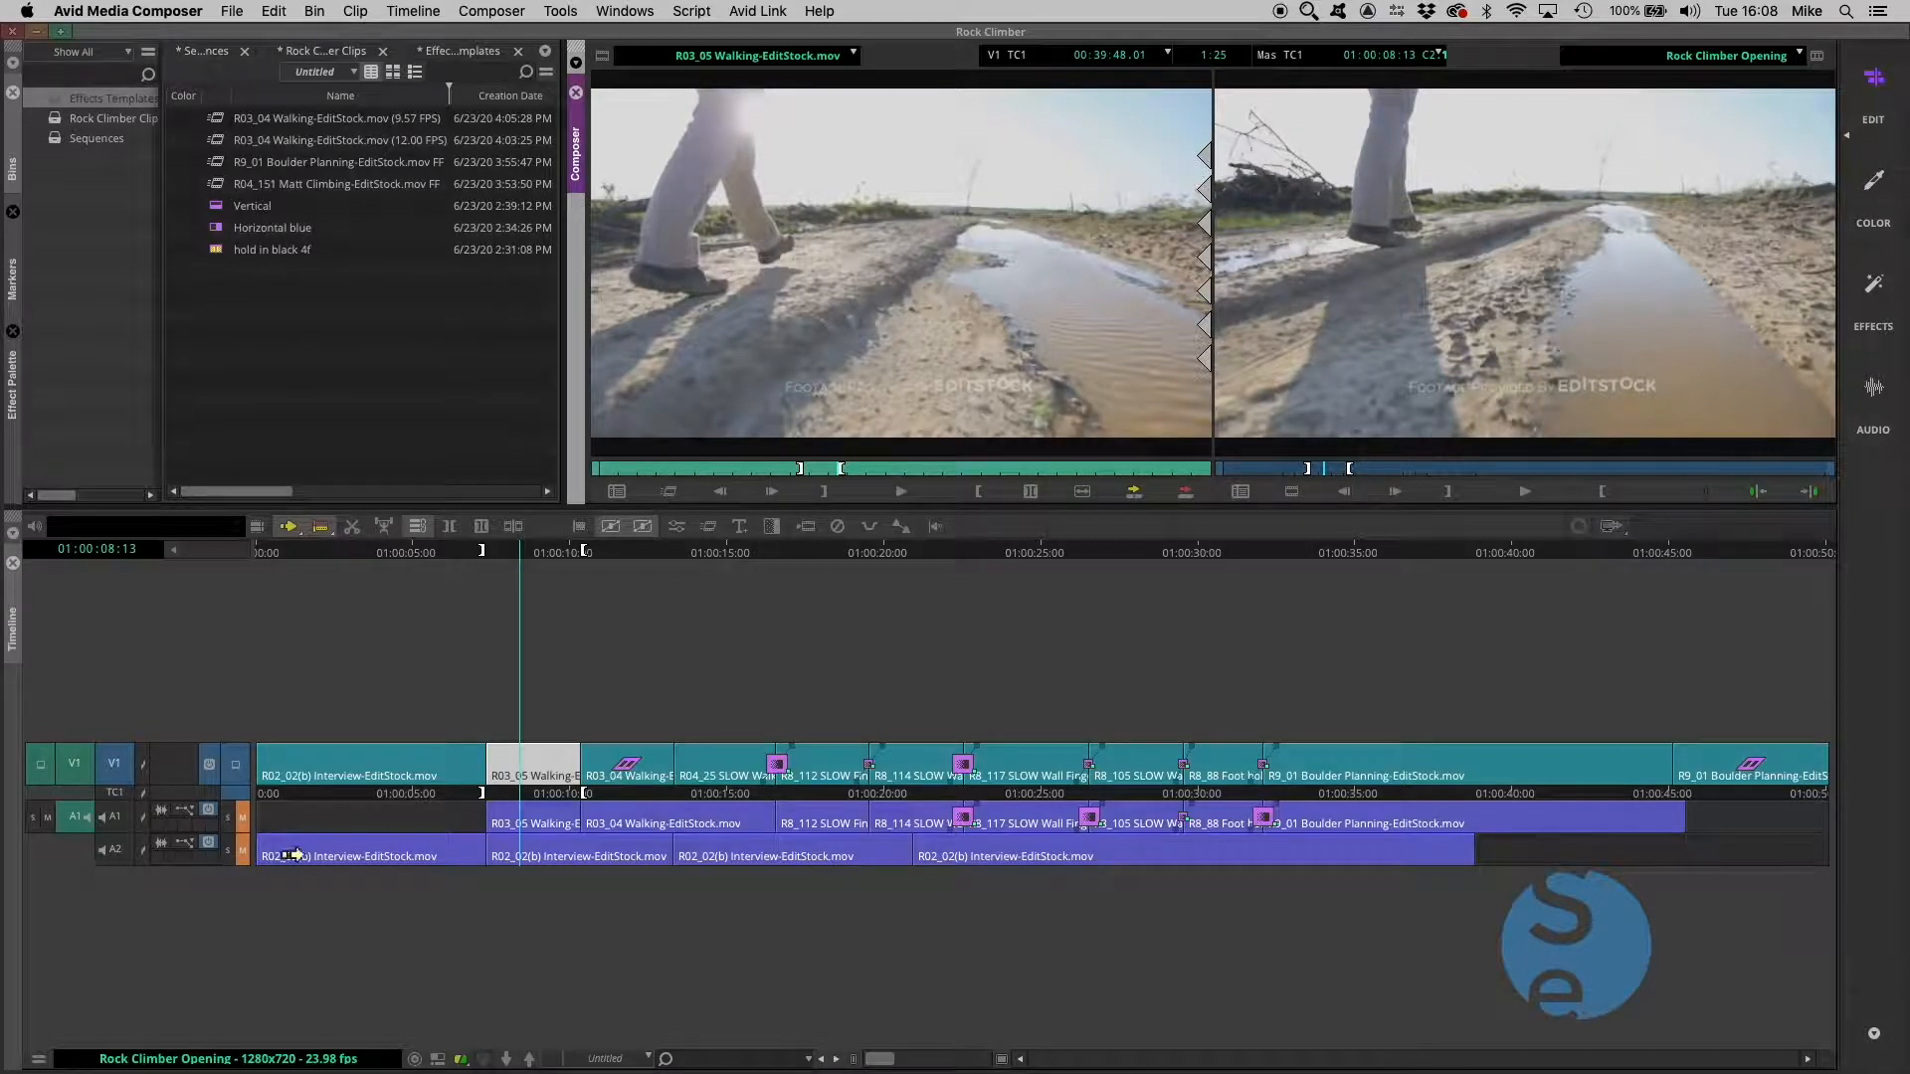
Fit the marked R03_05 source range to fill the marked V1 clip, storing the motion effect in the Effects Templates bin
left_click(1090, 498)
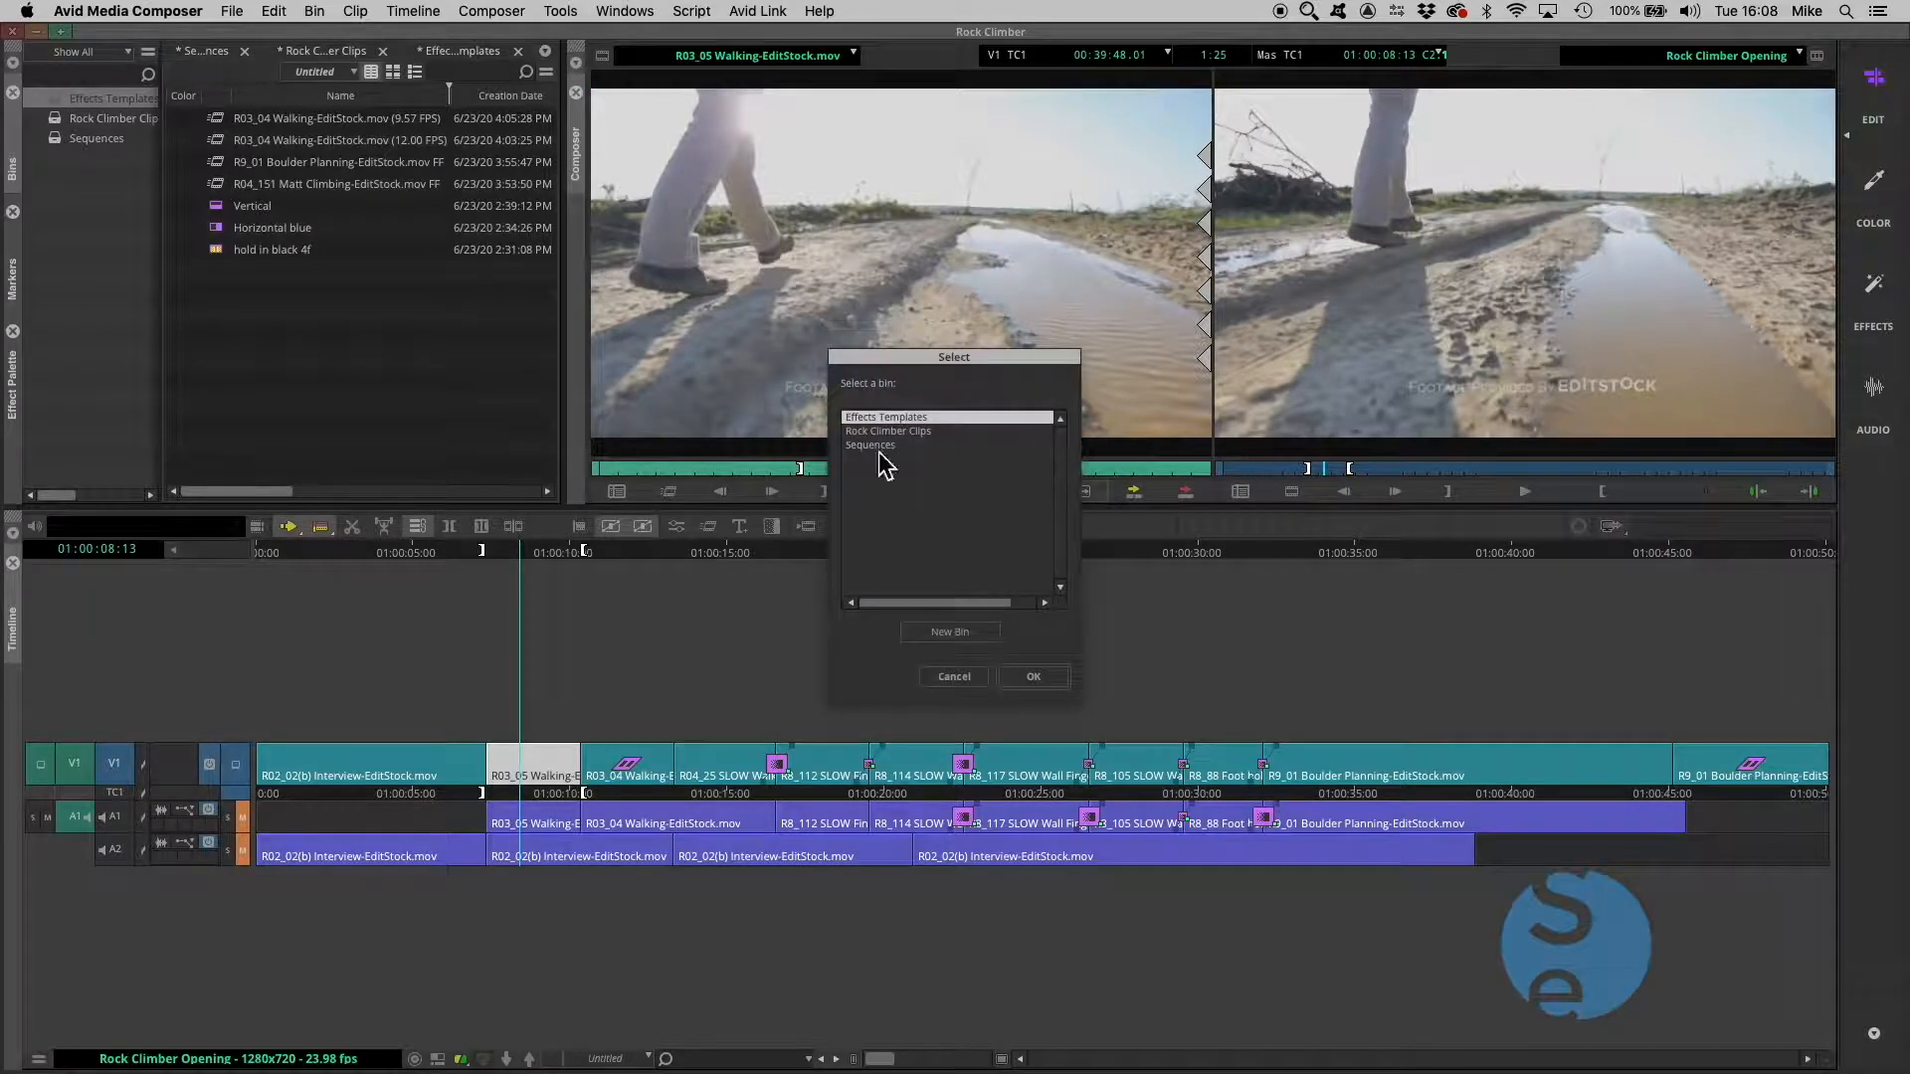
left_click(1037, 678)
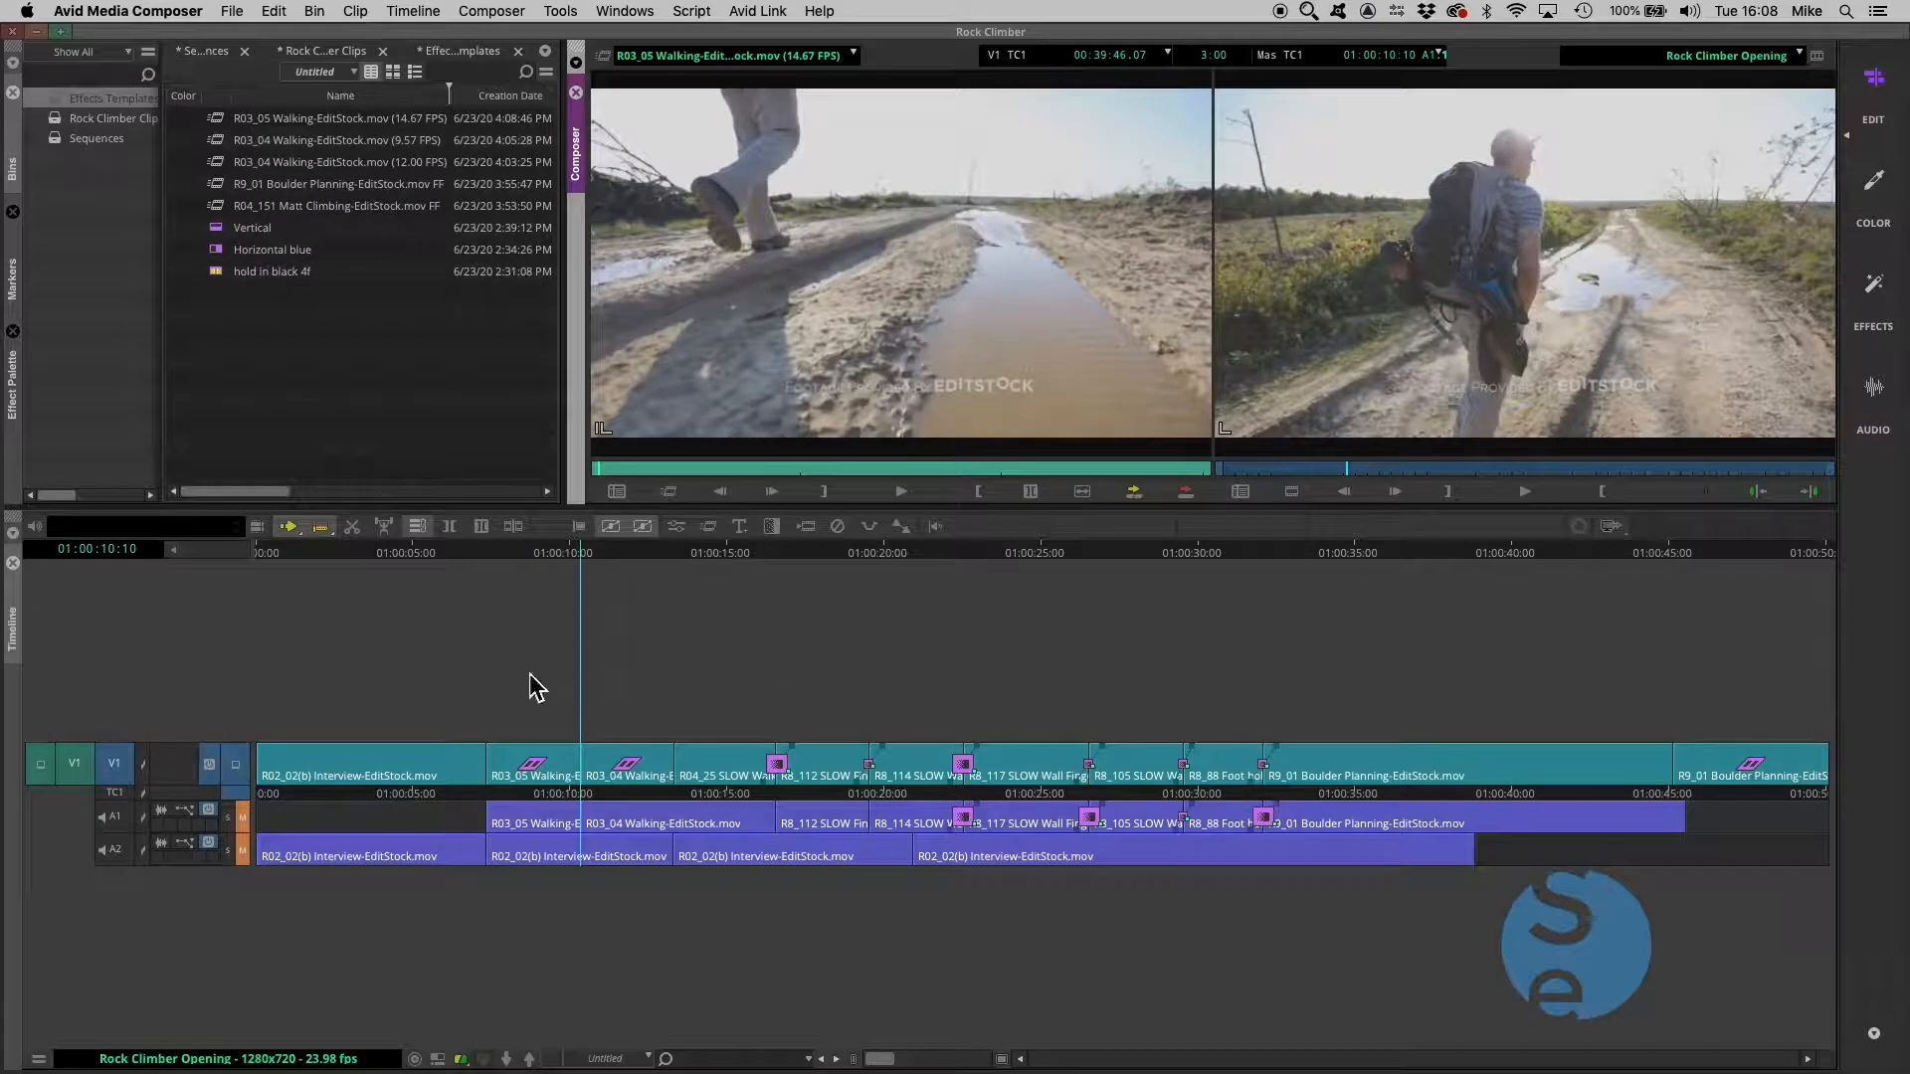
Play the Rock Climber Opening sequence from 01:00:07:04 through the slowed-down walking clips to about 01:00:15:25
left_click(480, 554)
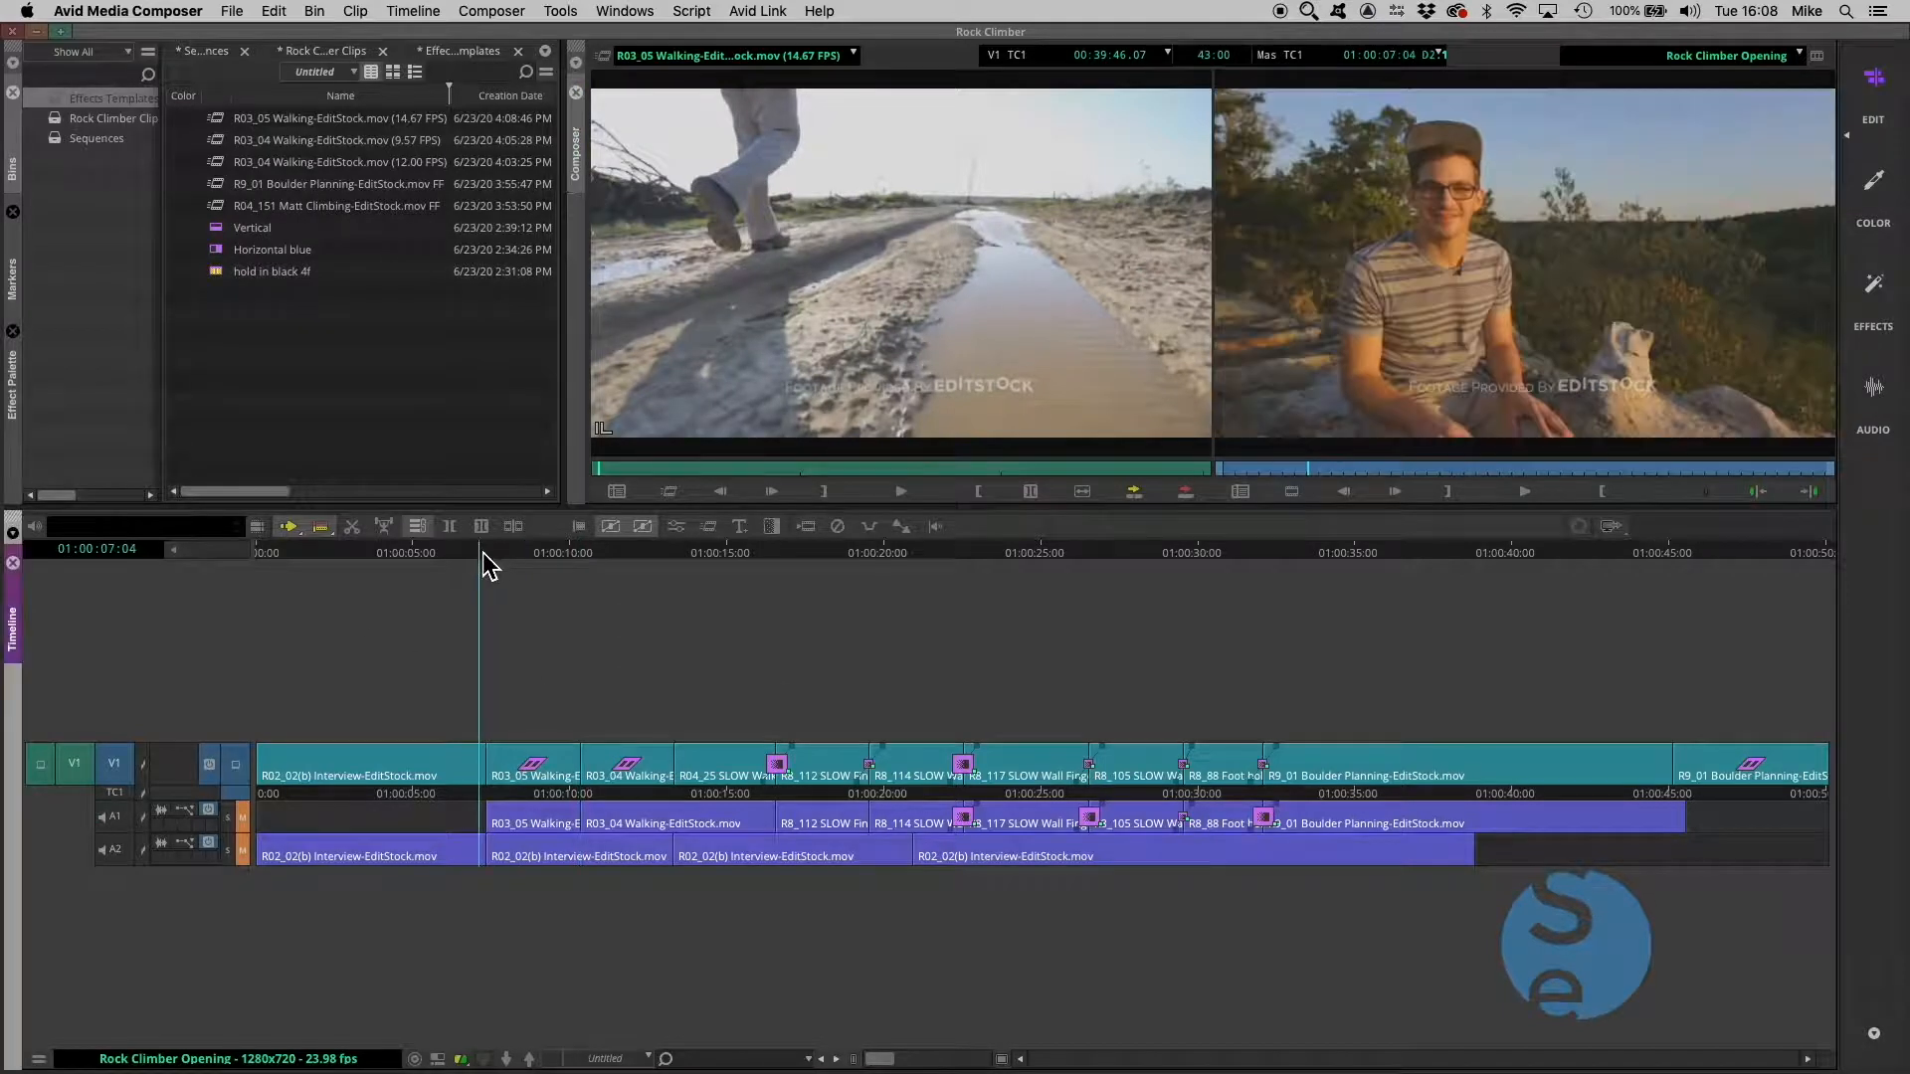
key("space")
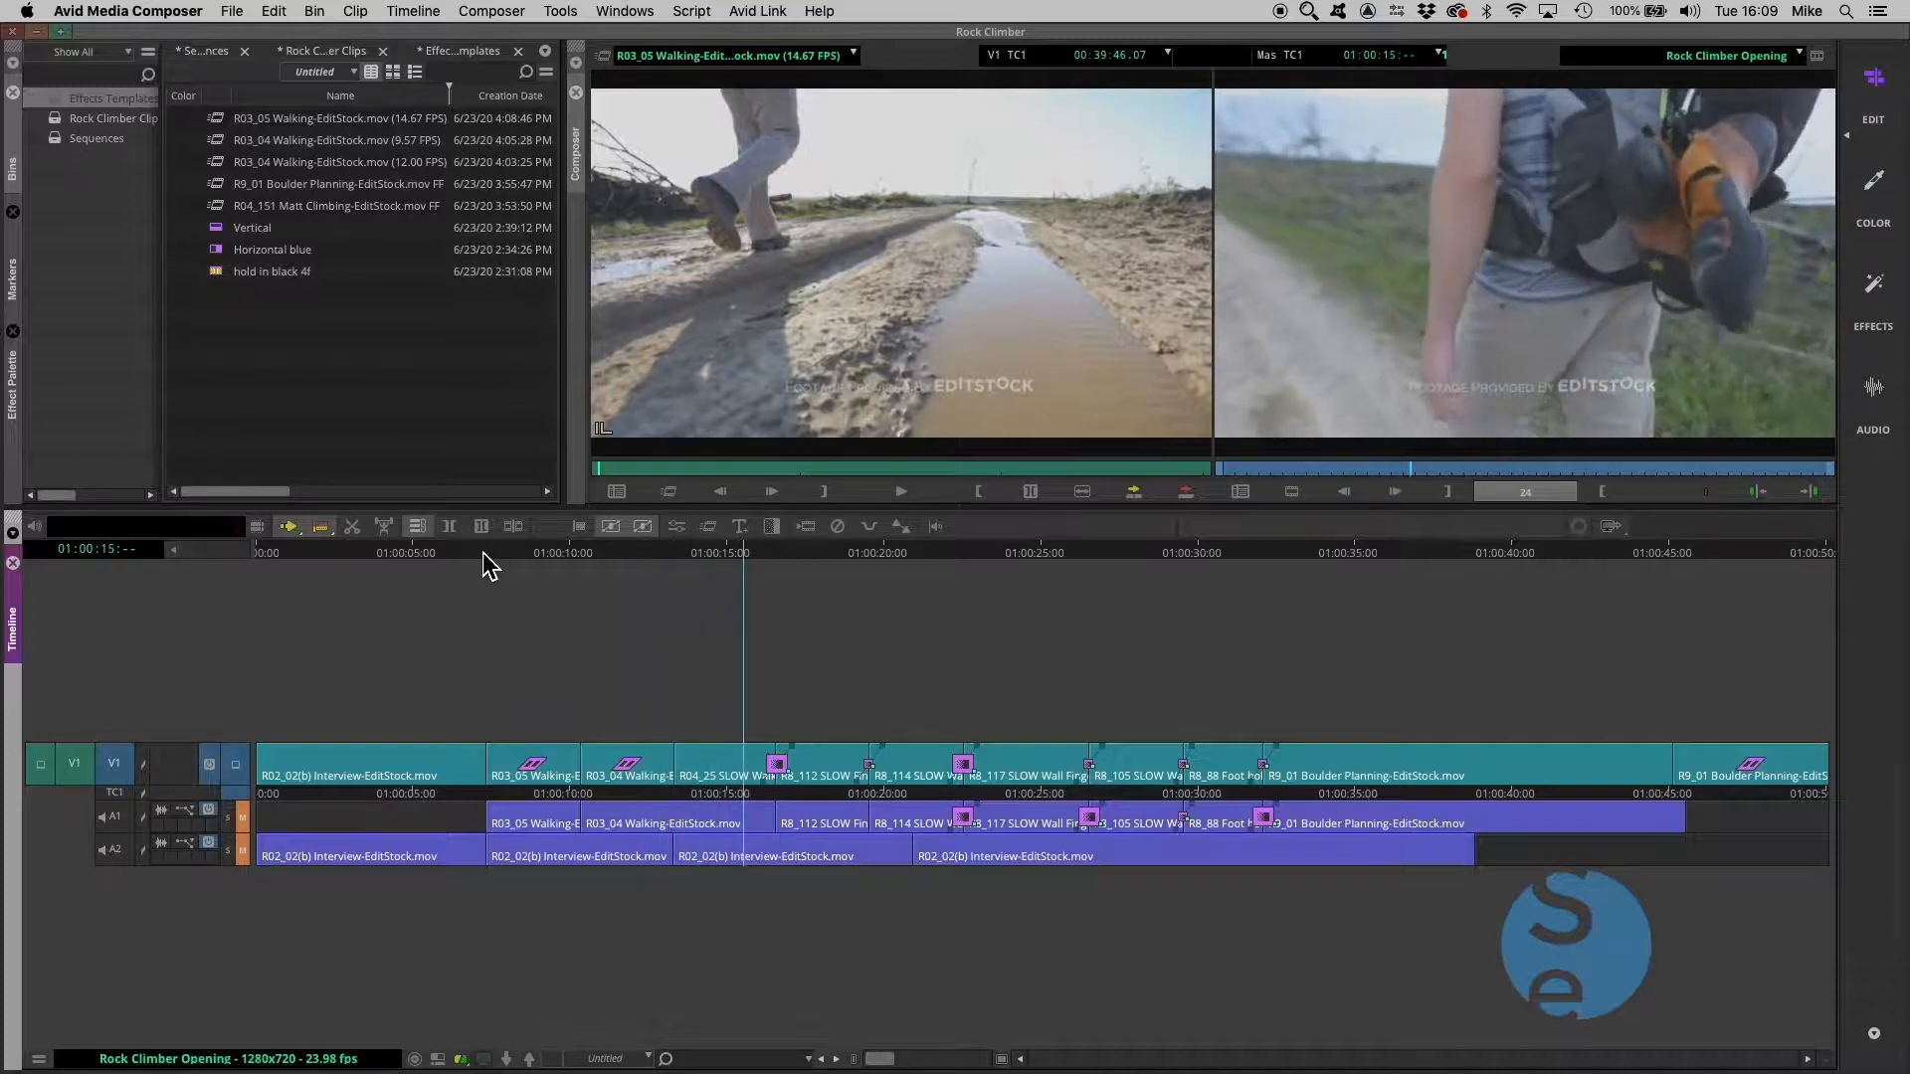
key("space")
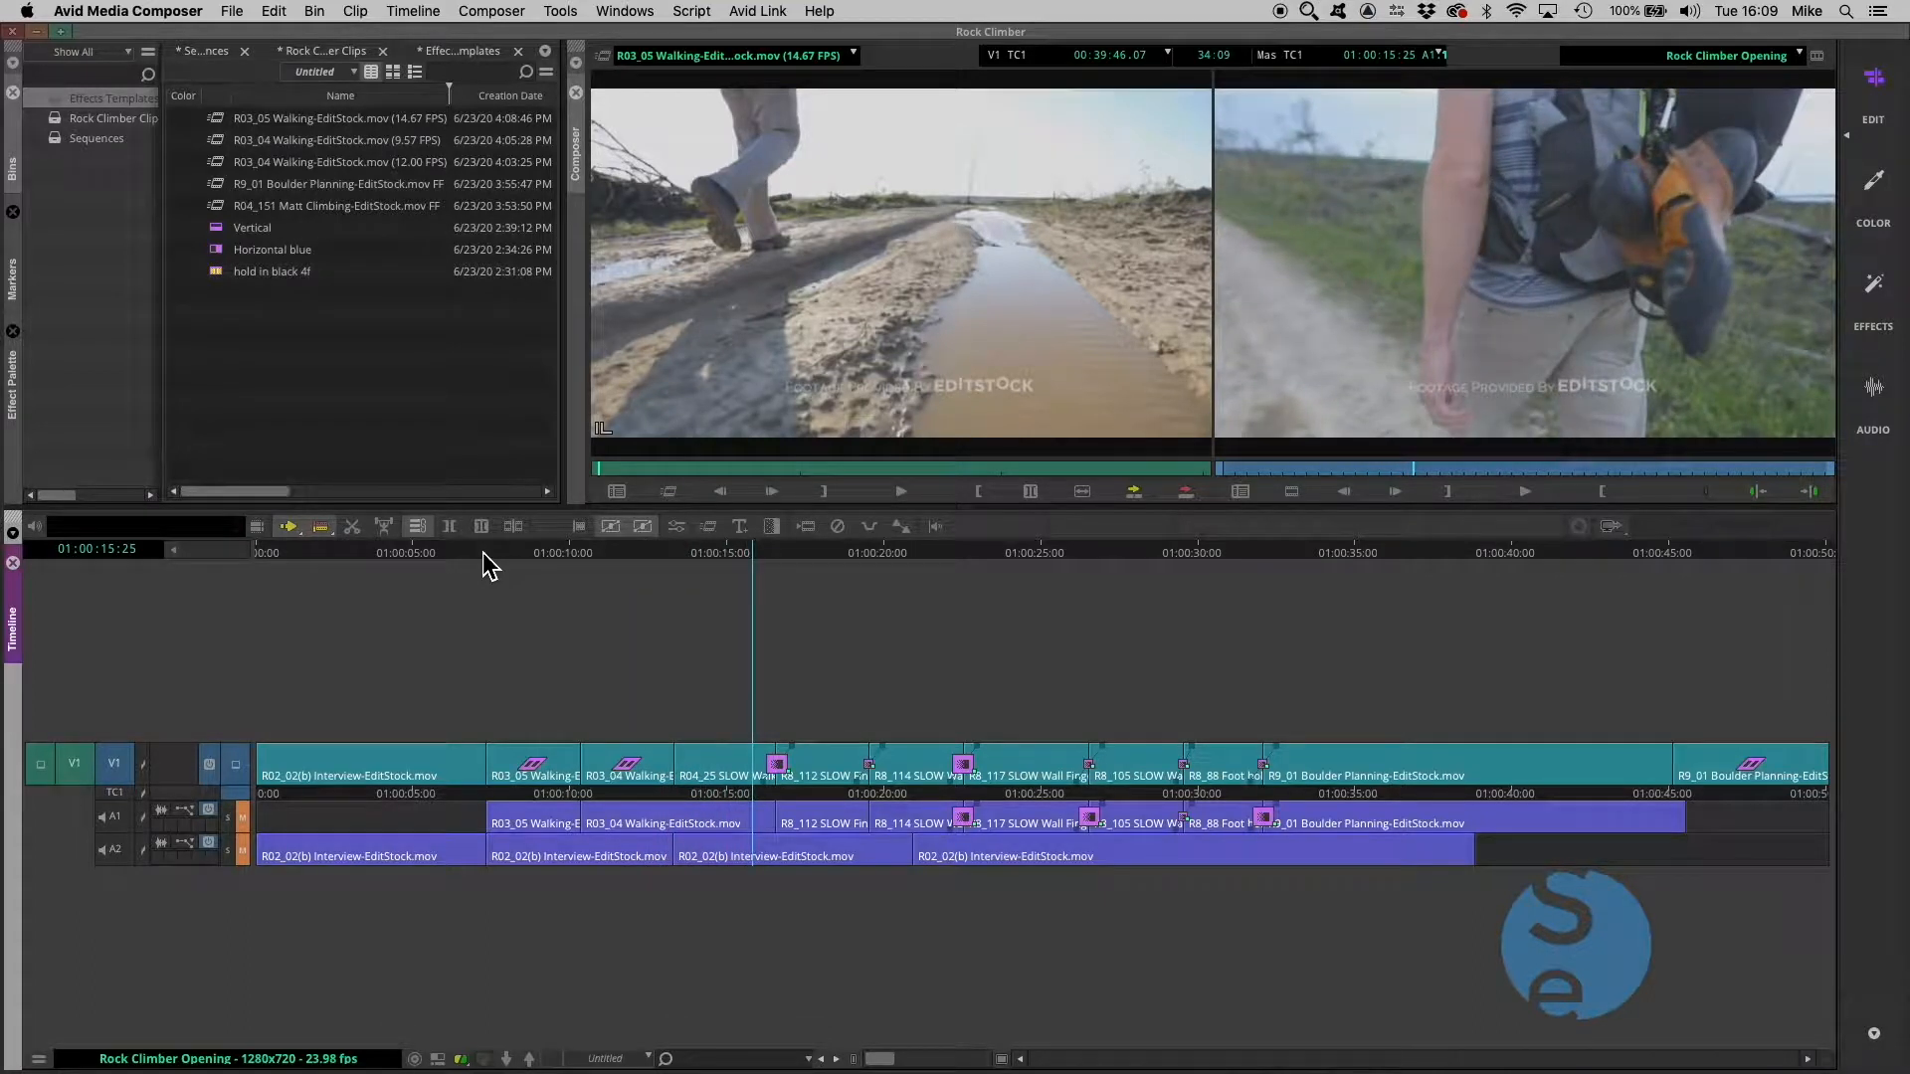
left_click(499, 557)
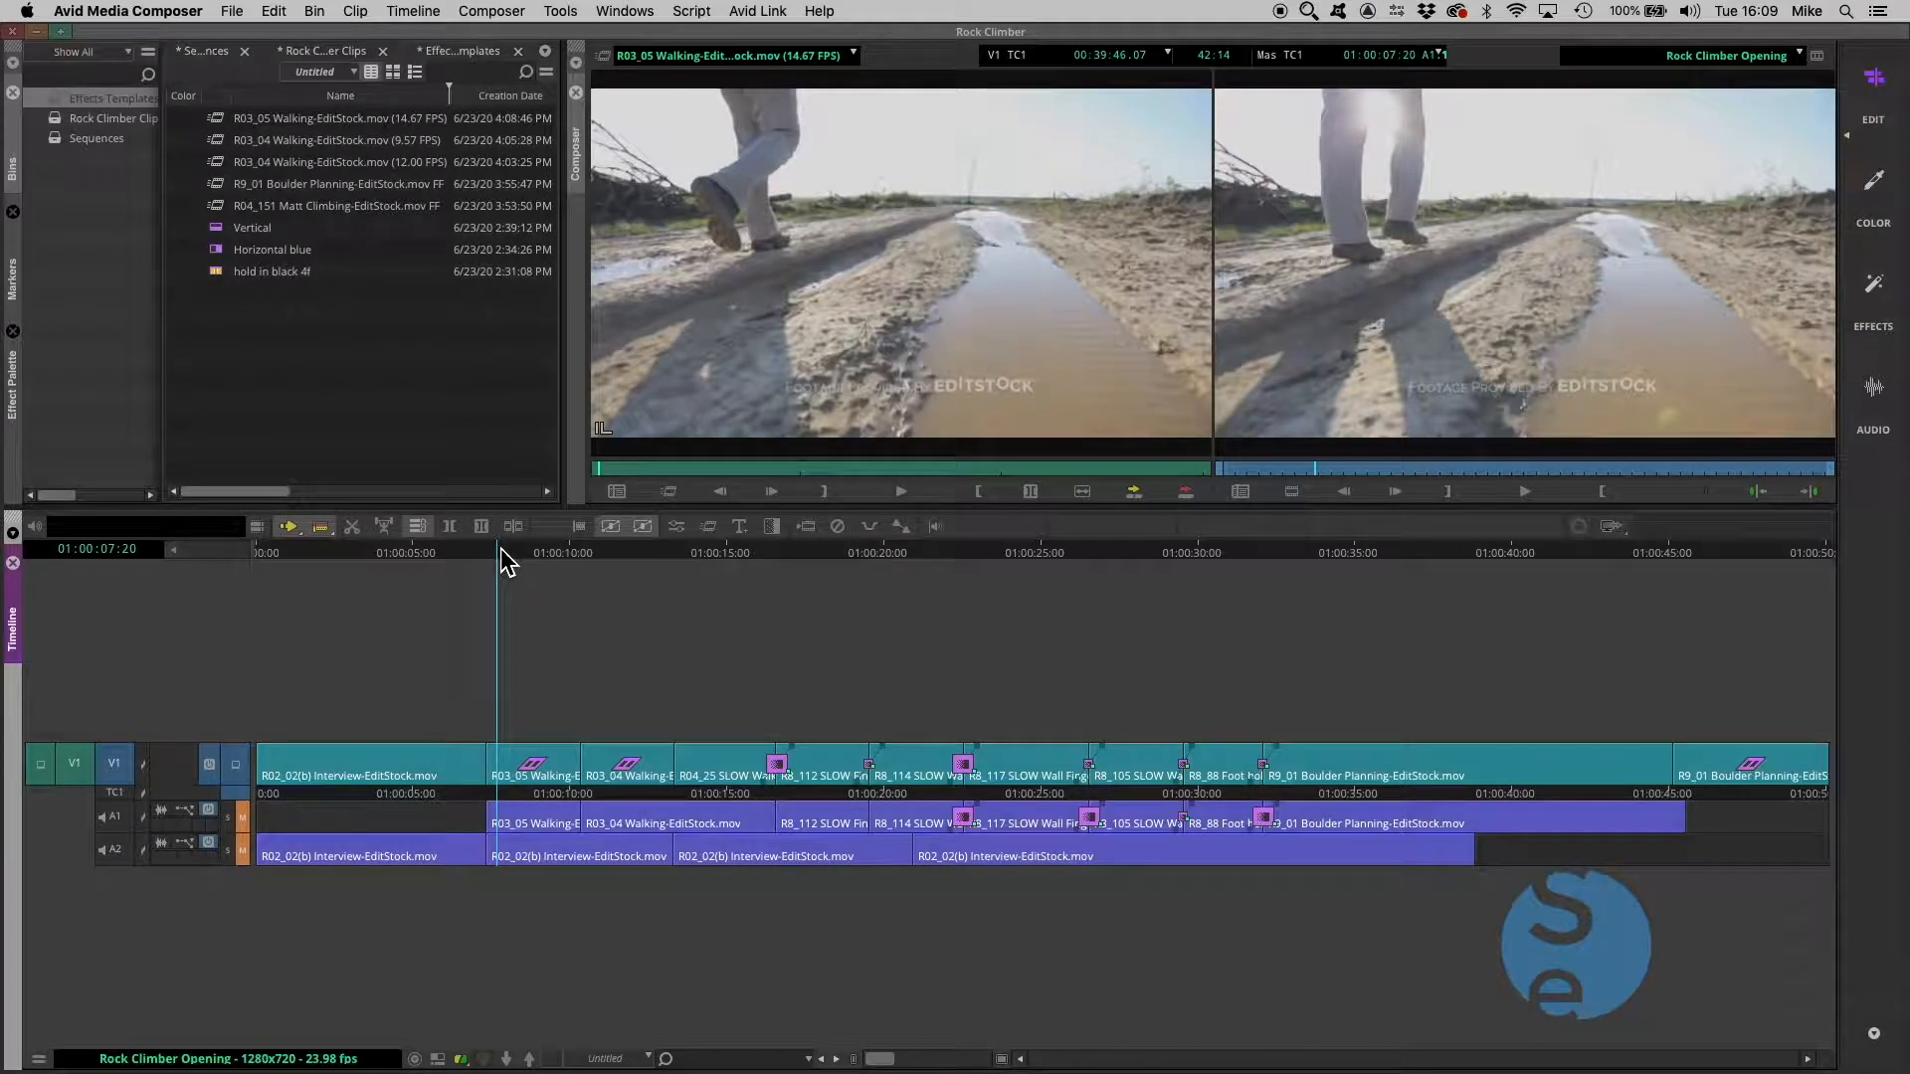
Park the sequence at 01:00:03:10 in the first interview clip and show the Color Correction Presets in the Effect Palette
left_click(365, 550)
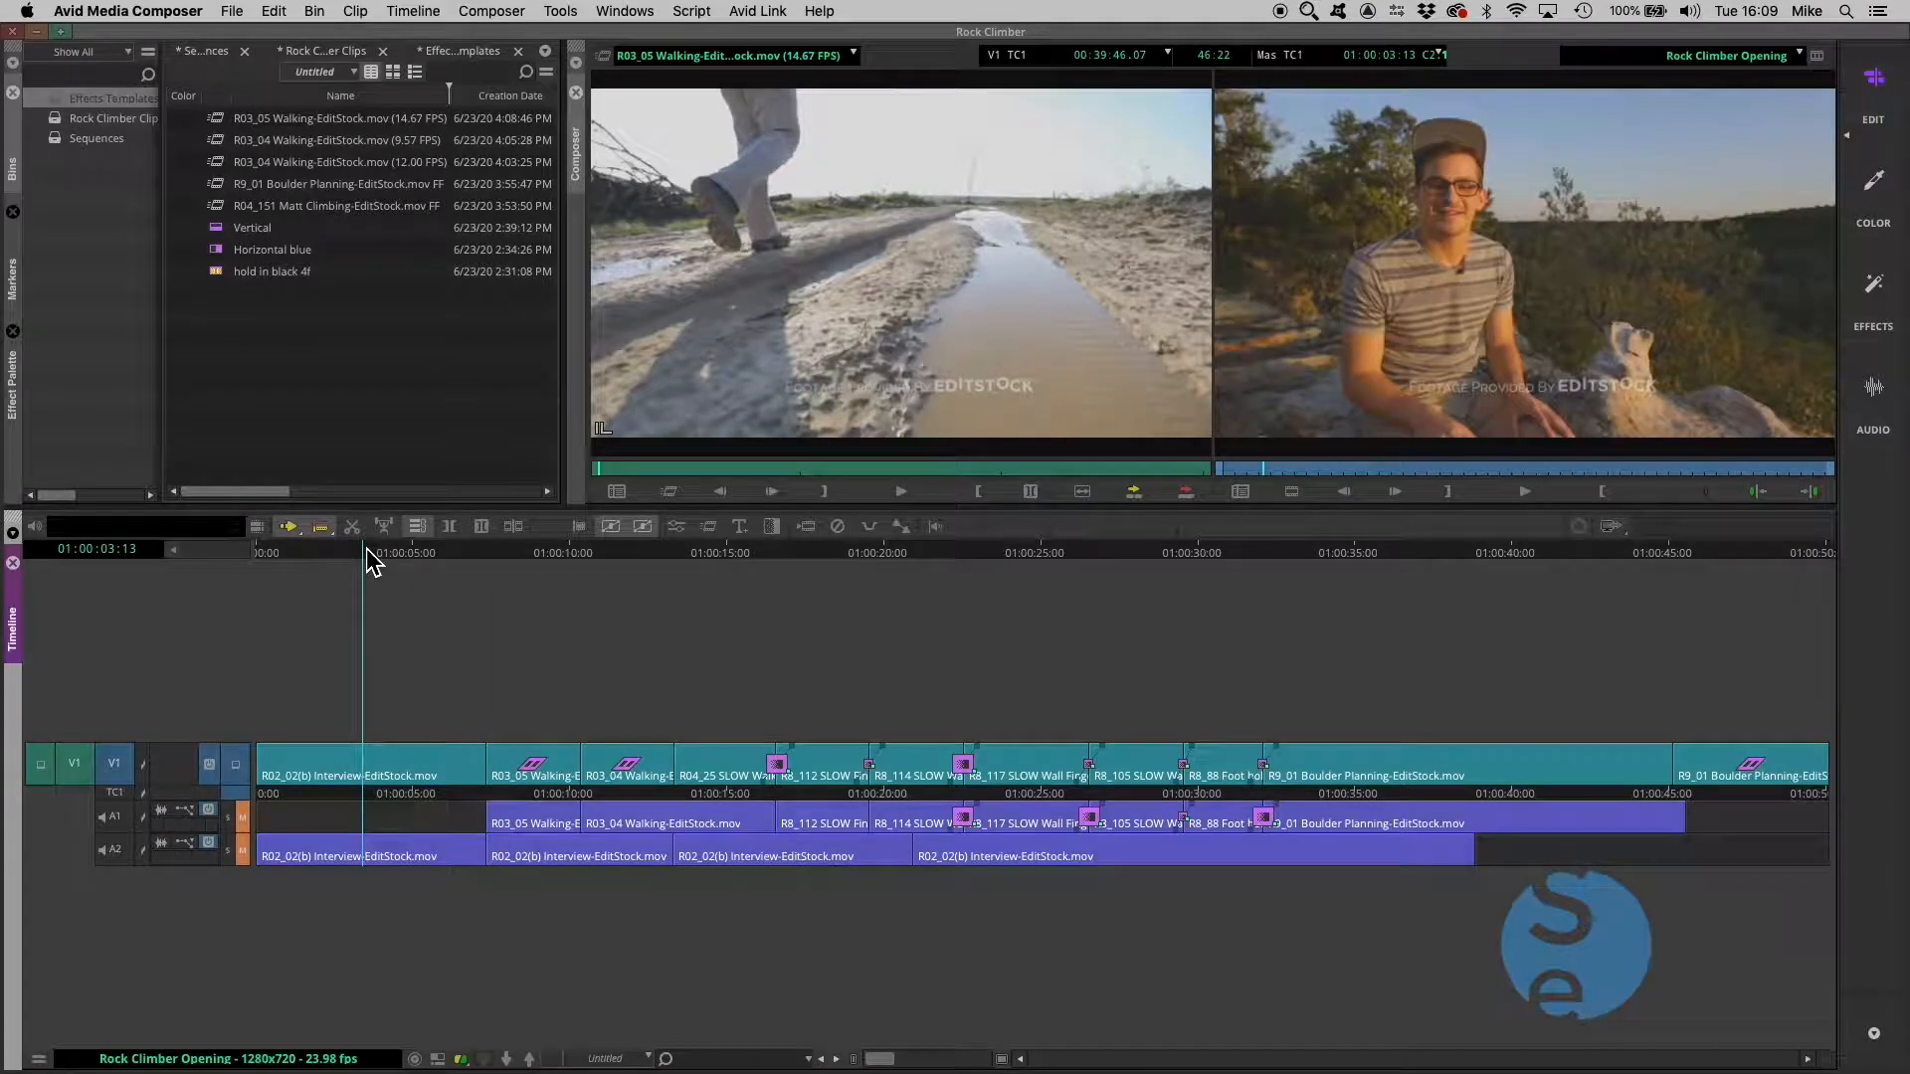
mouse_move(367, 549)
left_mouse_down()
mouse_move(396, 549)
mouse_move(364, 560)
left_mouse_up()
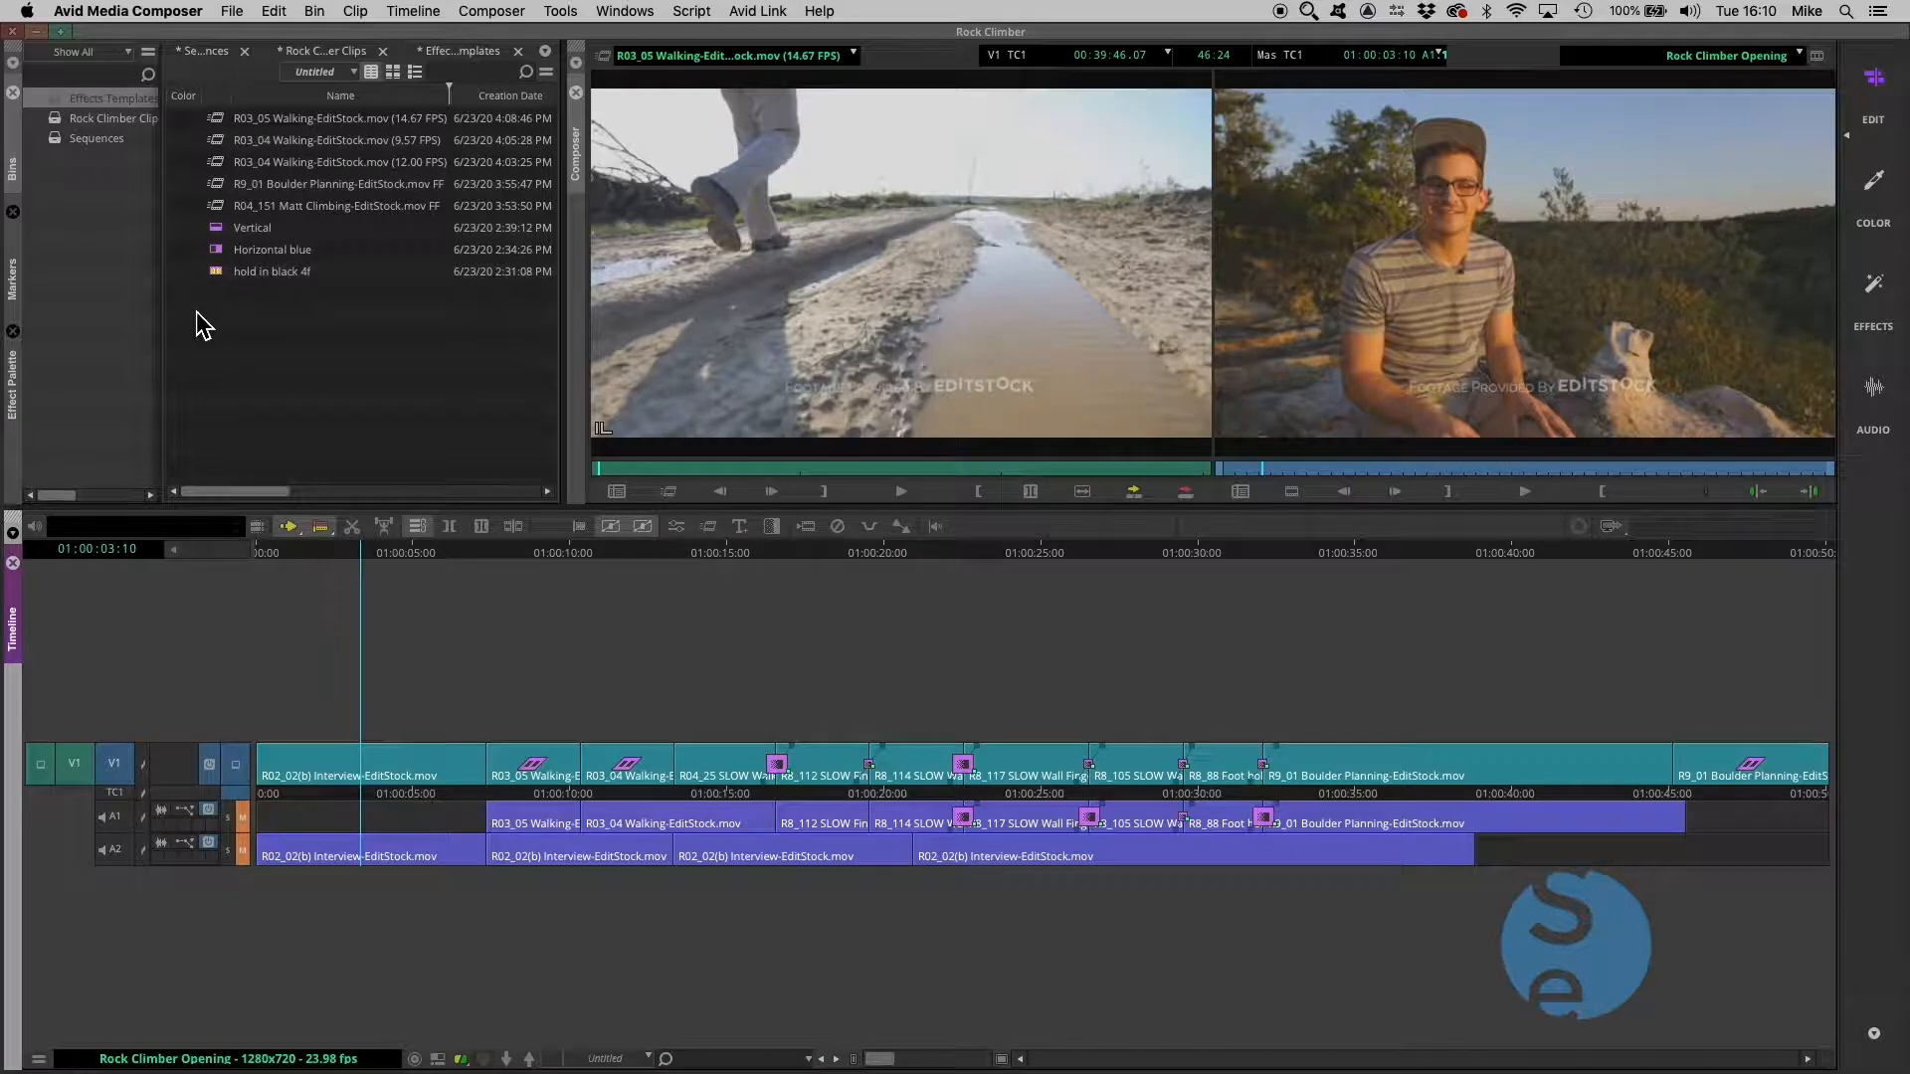
left_click(15, 376)
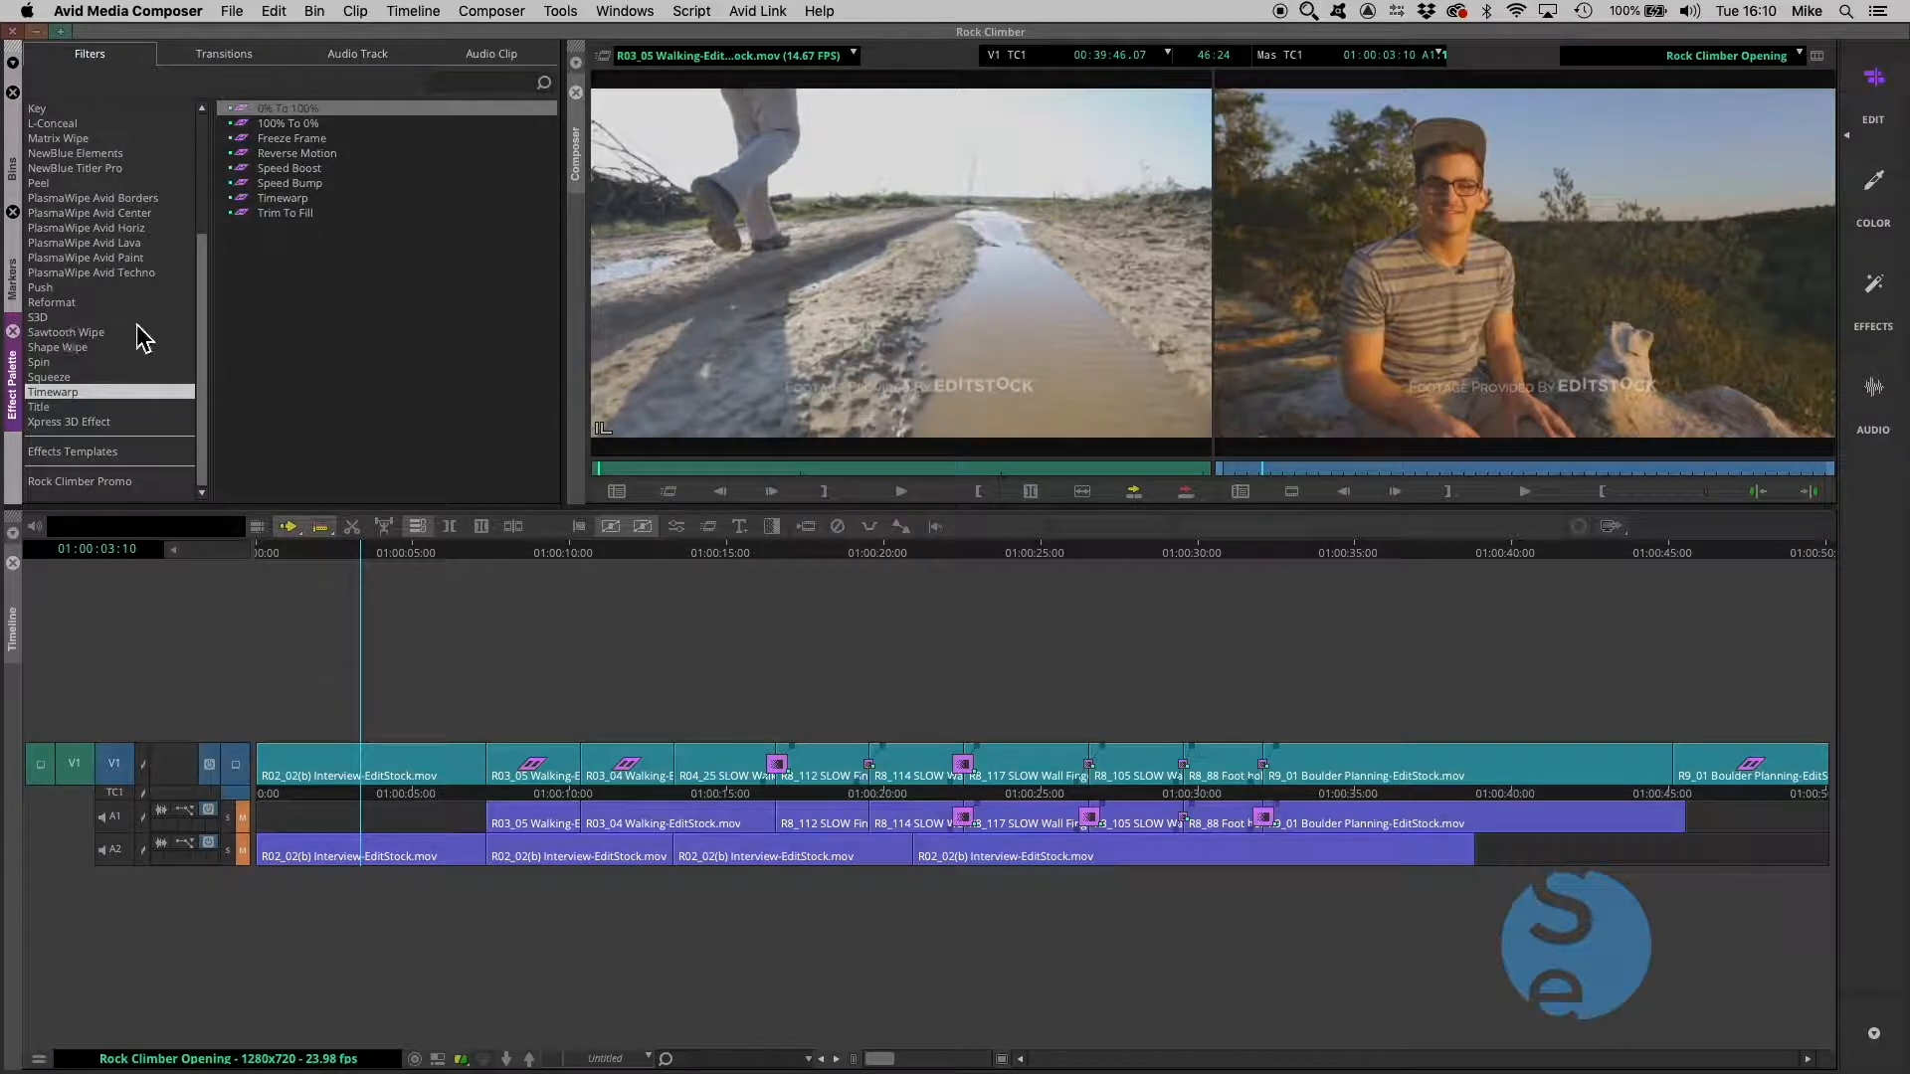
left_click_drag(205, 362, 199, 194)
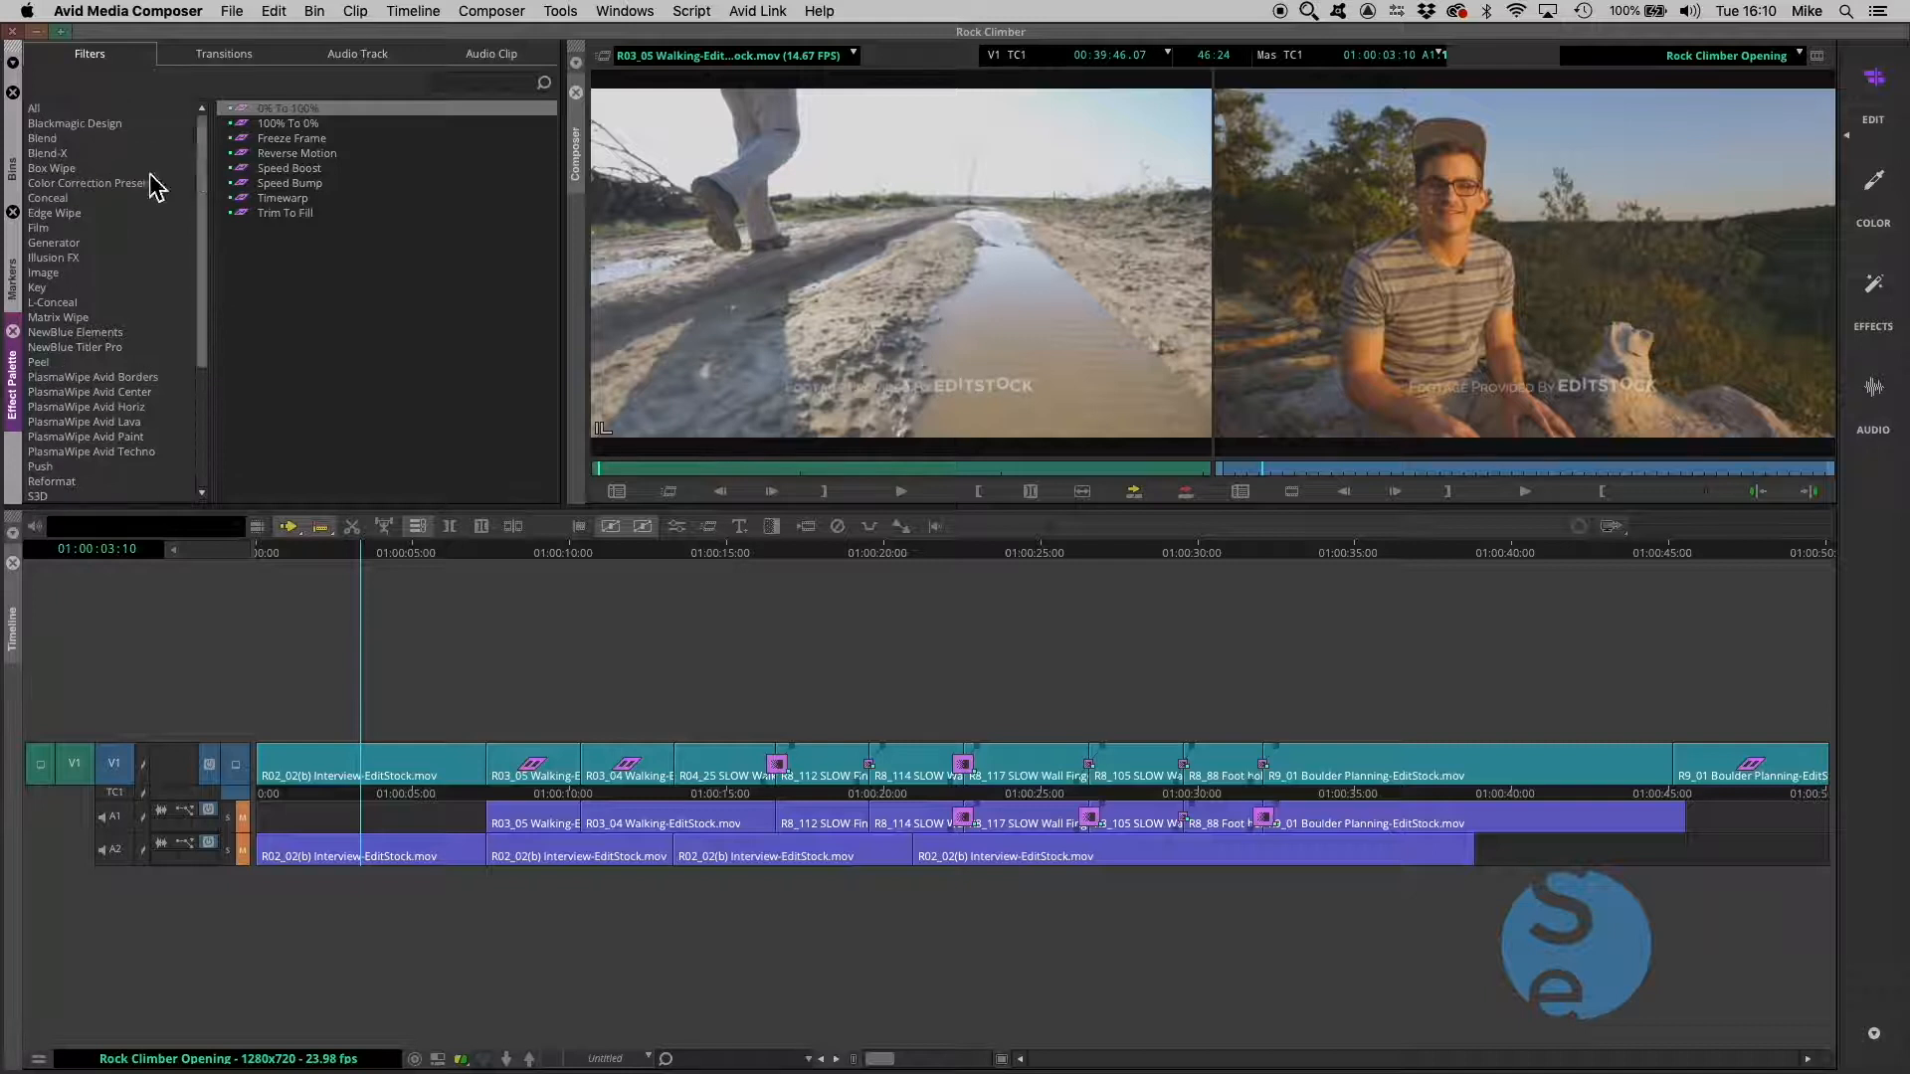
left_click(159, 183)
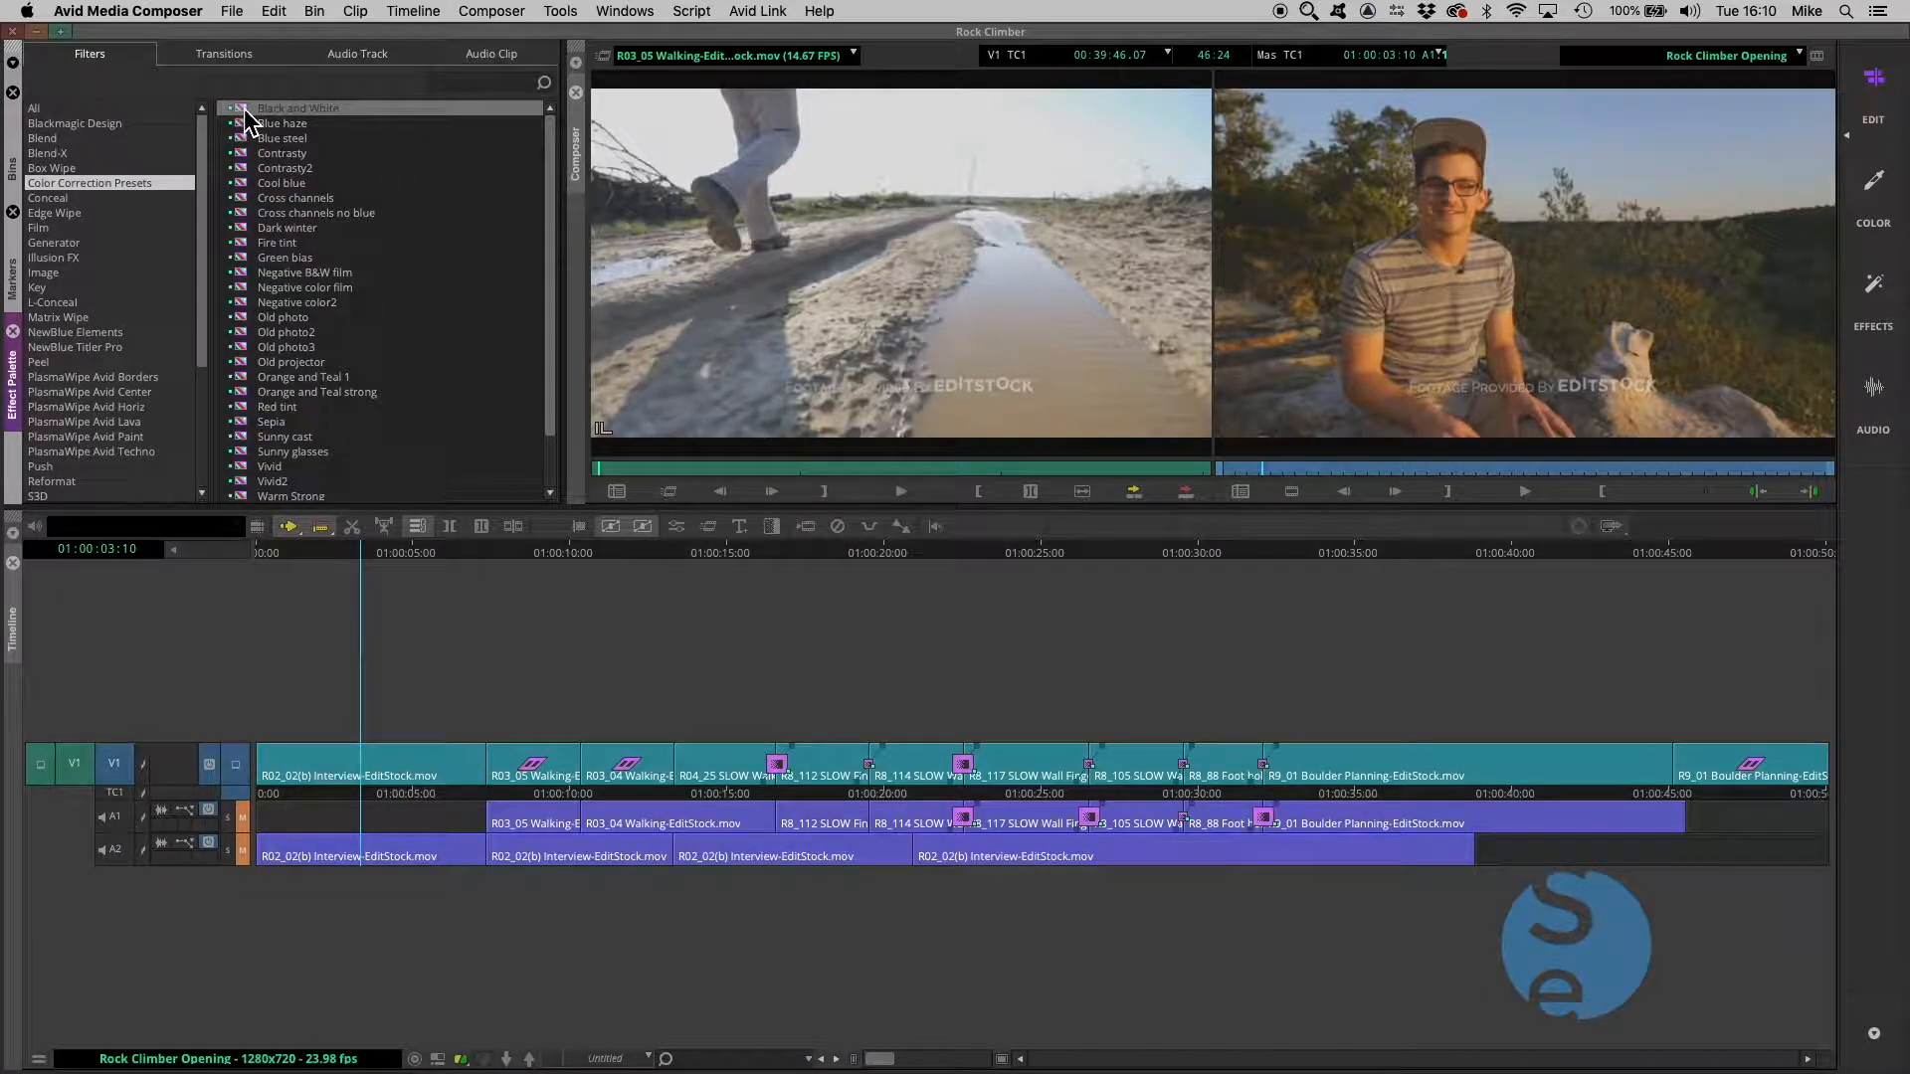
Try the Black and White preset on the first V1 interview clip, replacing it with the Resize effect, and remove the effect
left_click_drag(246, 109, 383, 786)
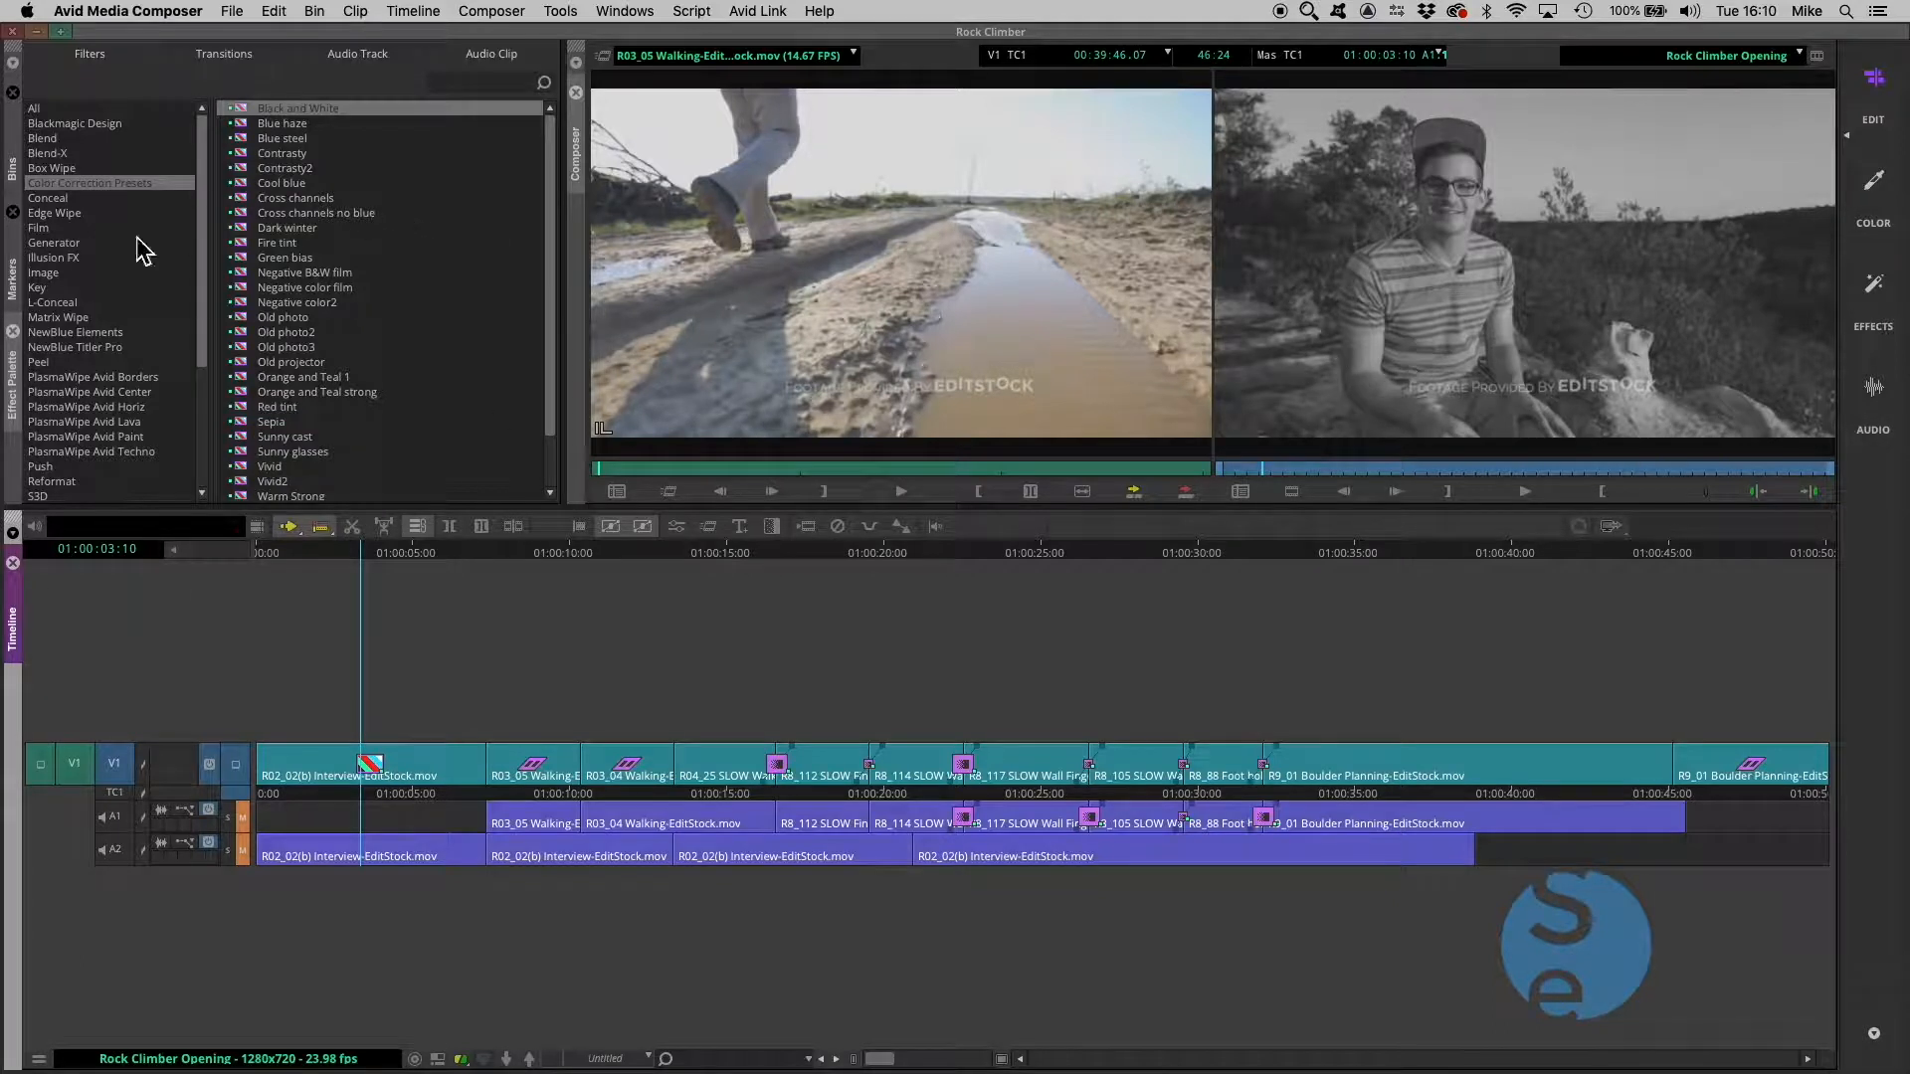
left_click(41, 275)
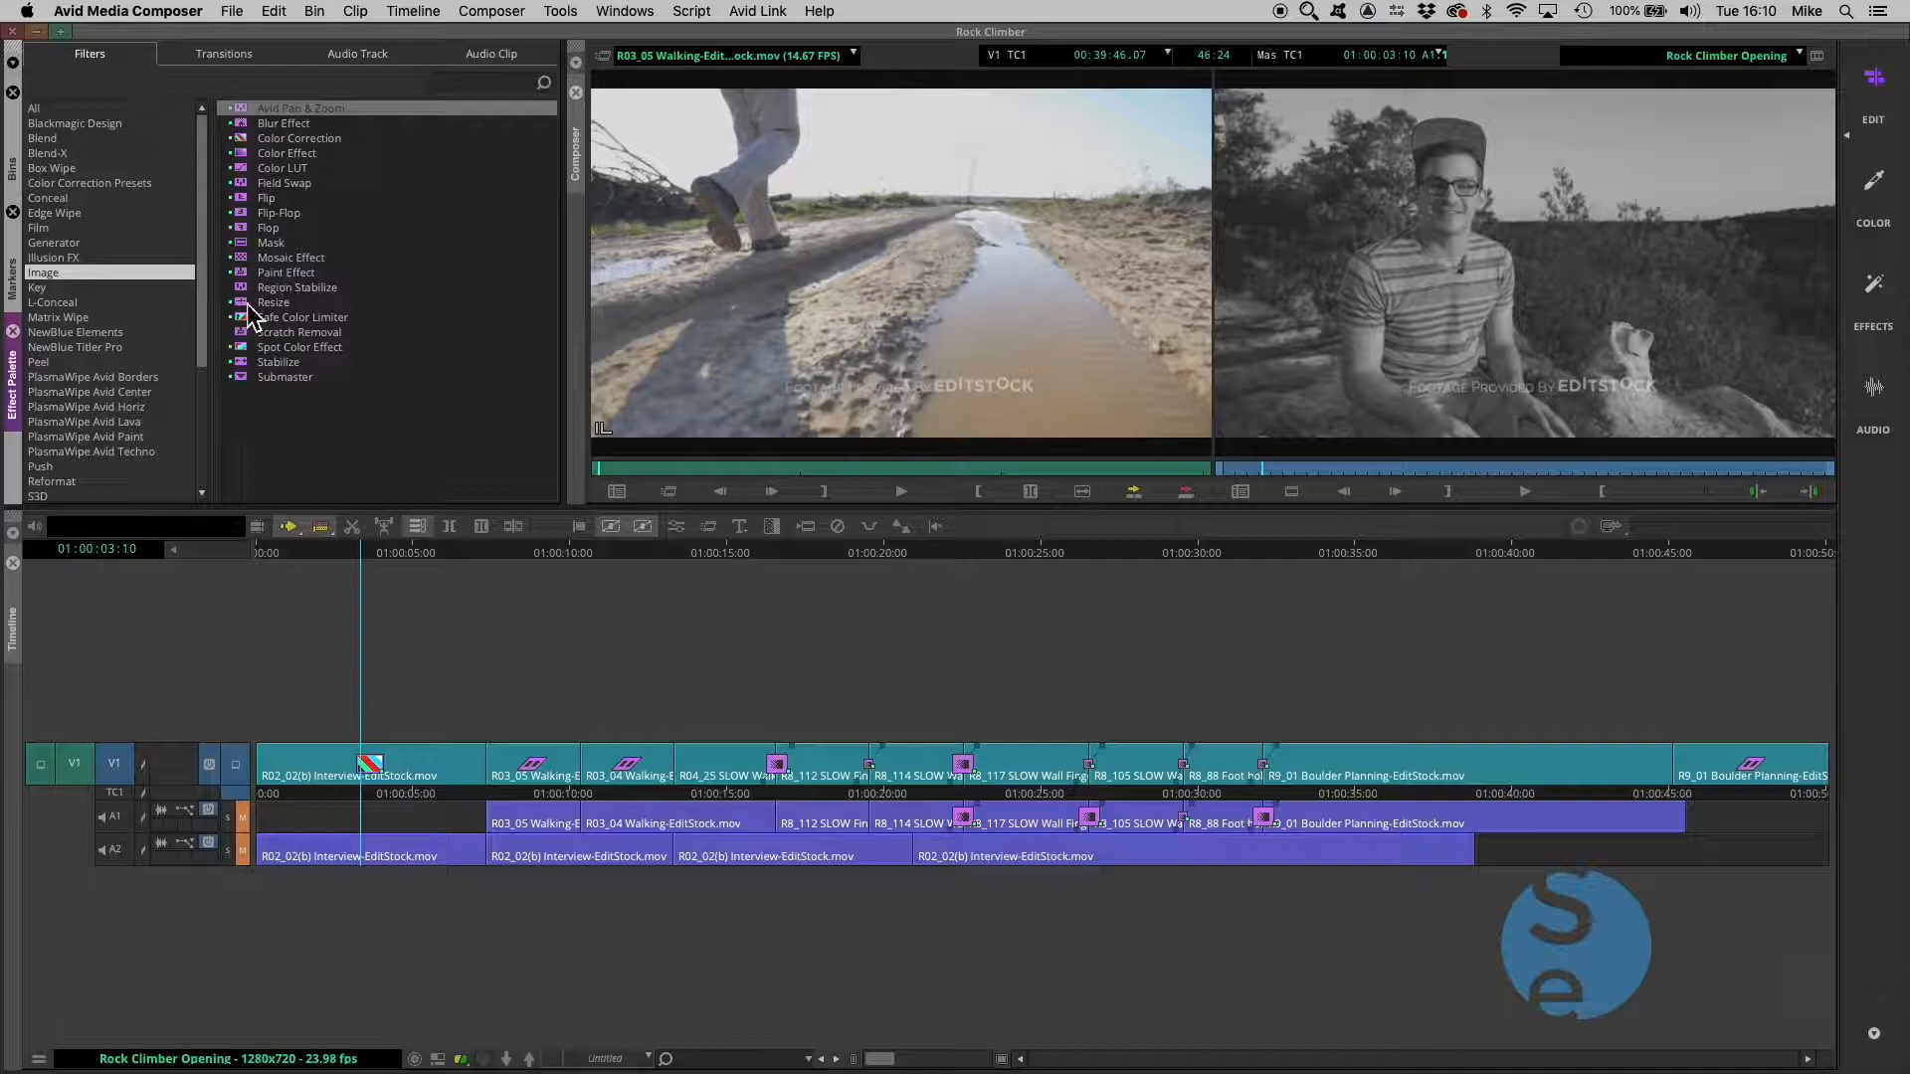
left_click_drag(245, 305, 375, 782)
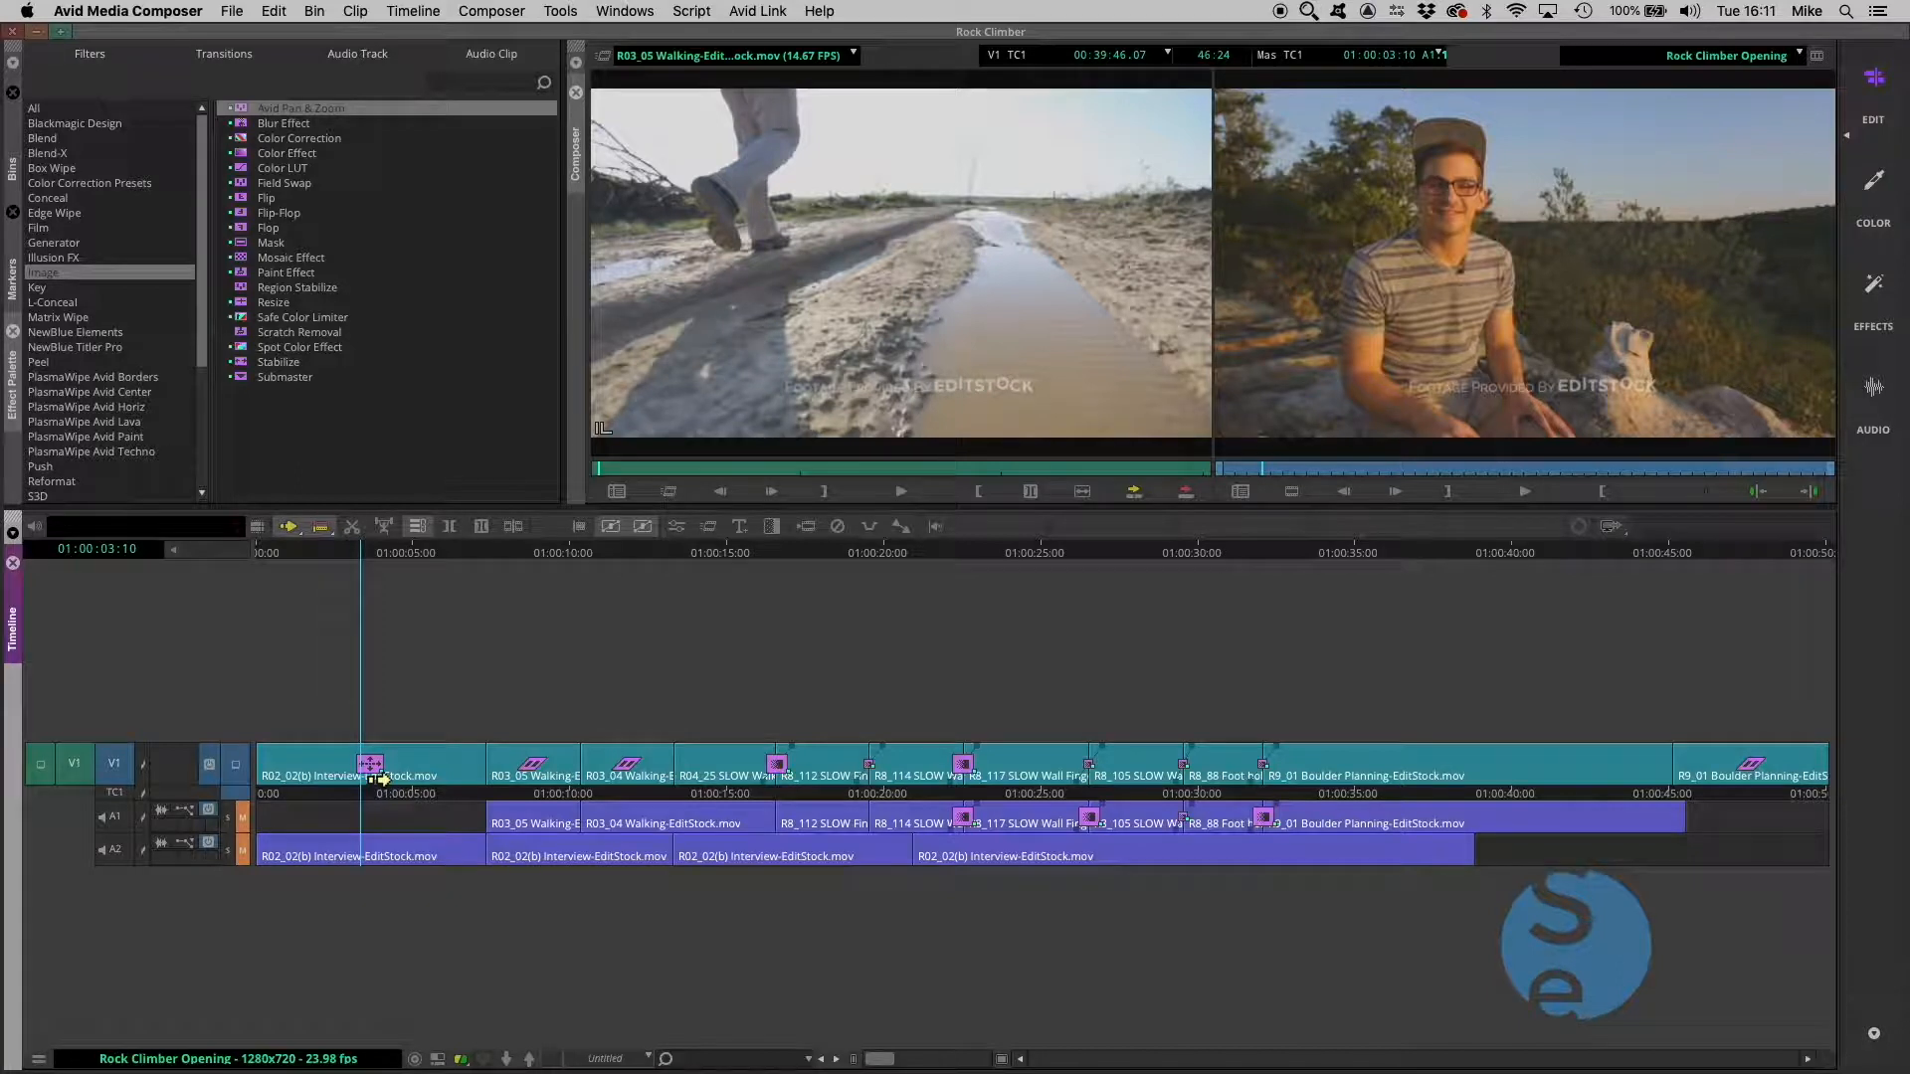
left_click(385, 771)
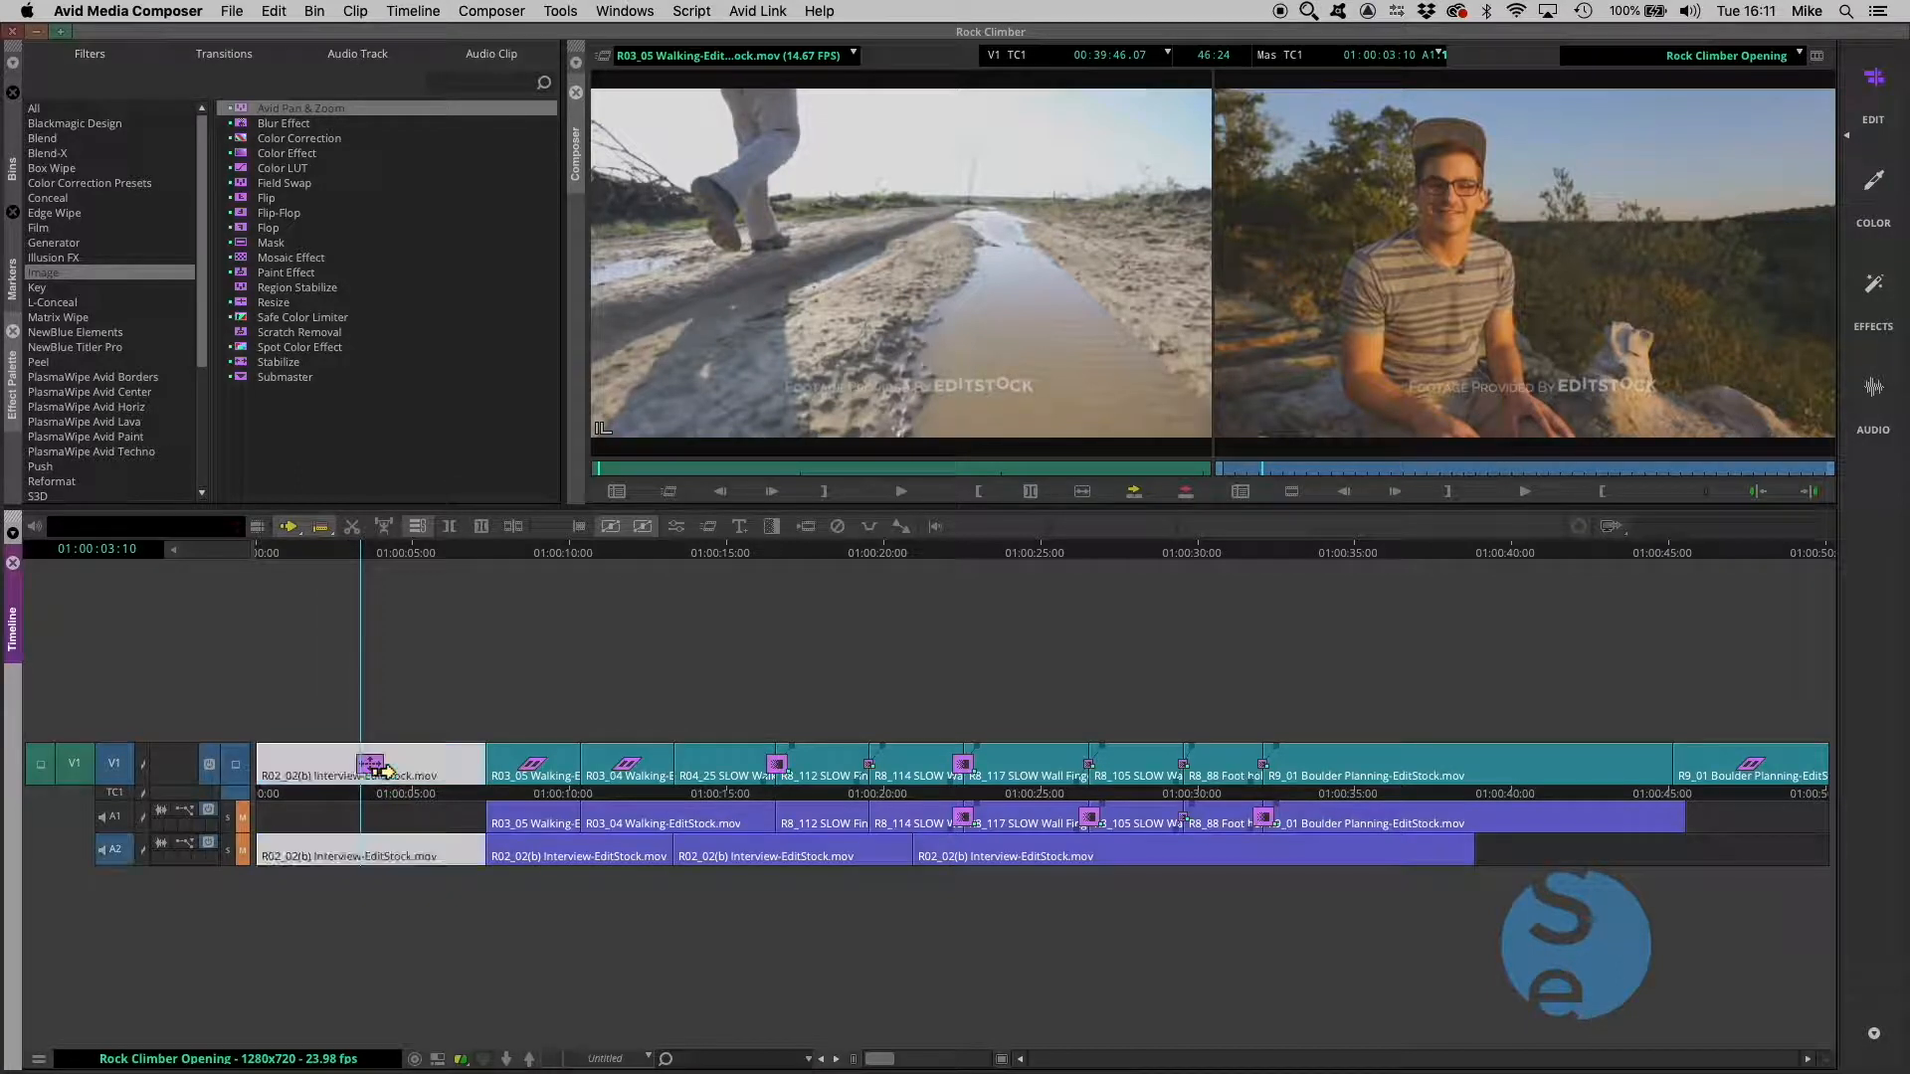
key("Delete")
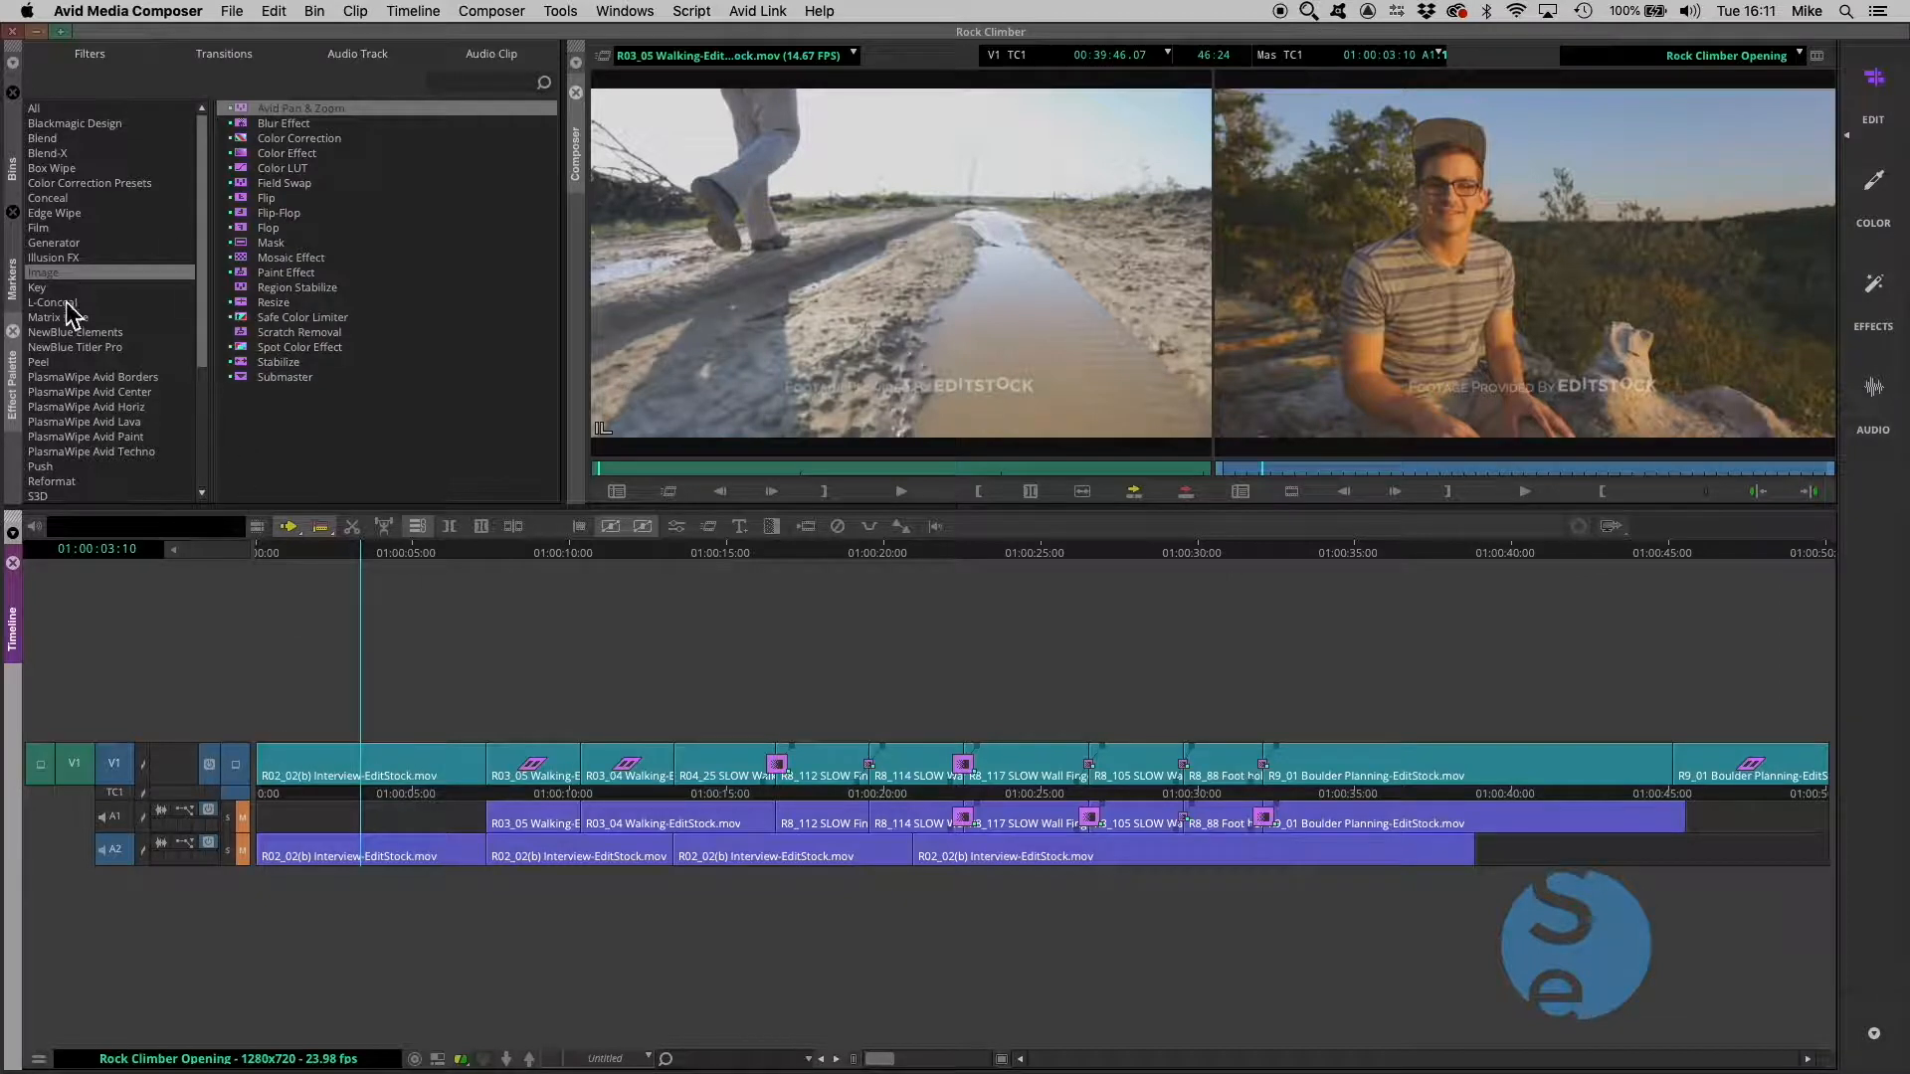
Apply the Black and White preset to the first V1 interview clip and stack the Resize image effect on top of it
left_click(55, 184)
left_click_drag(247, 110, 355, 783)
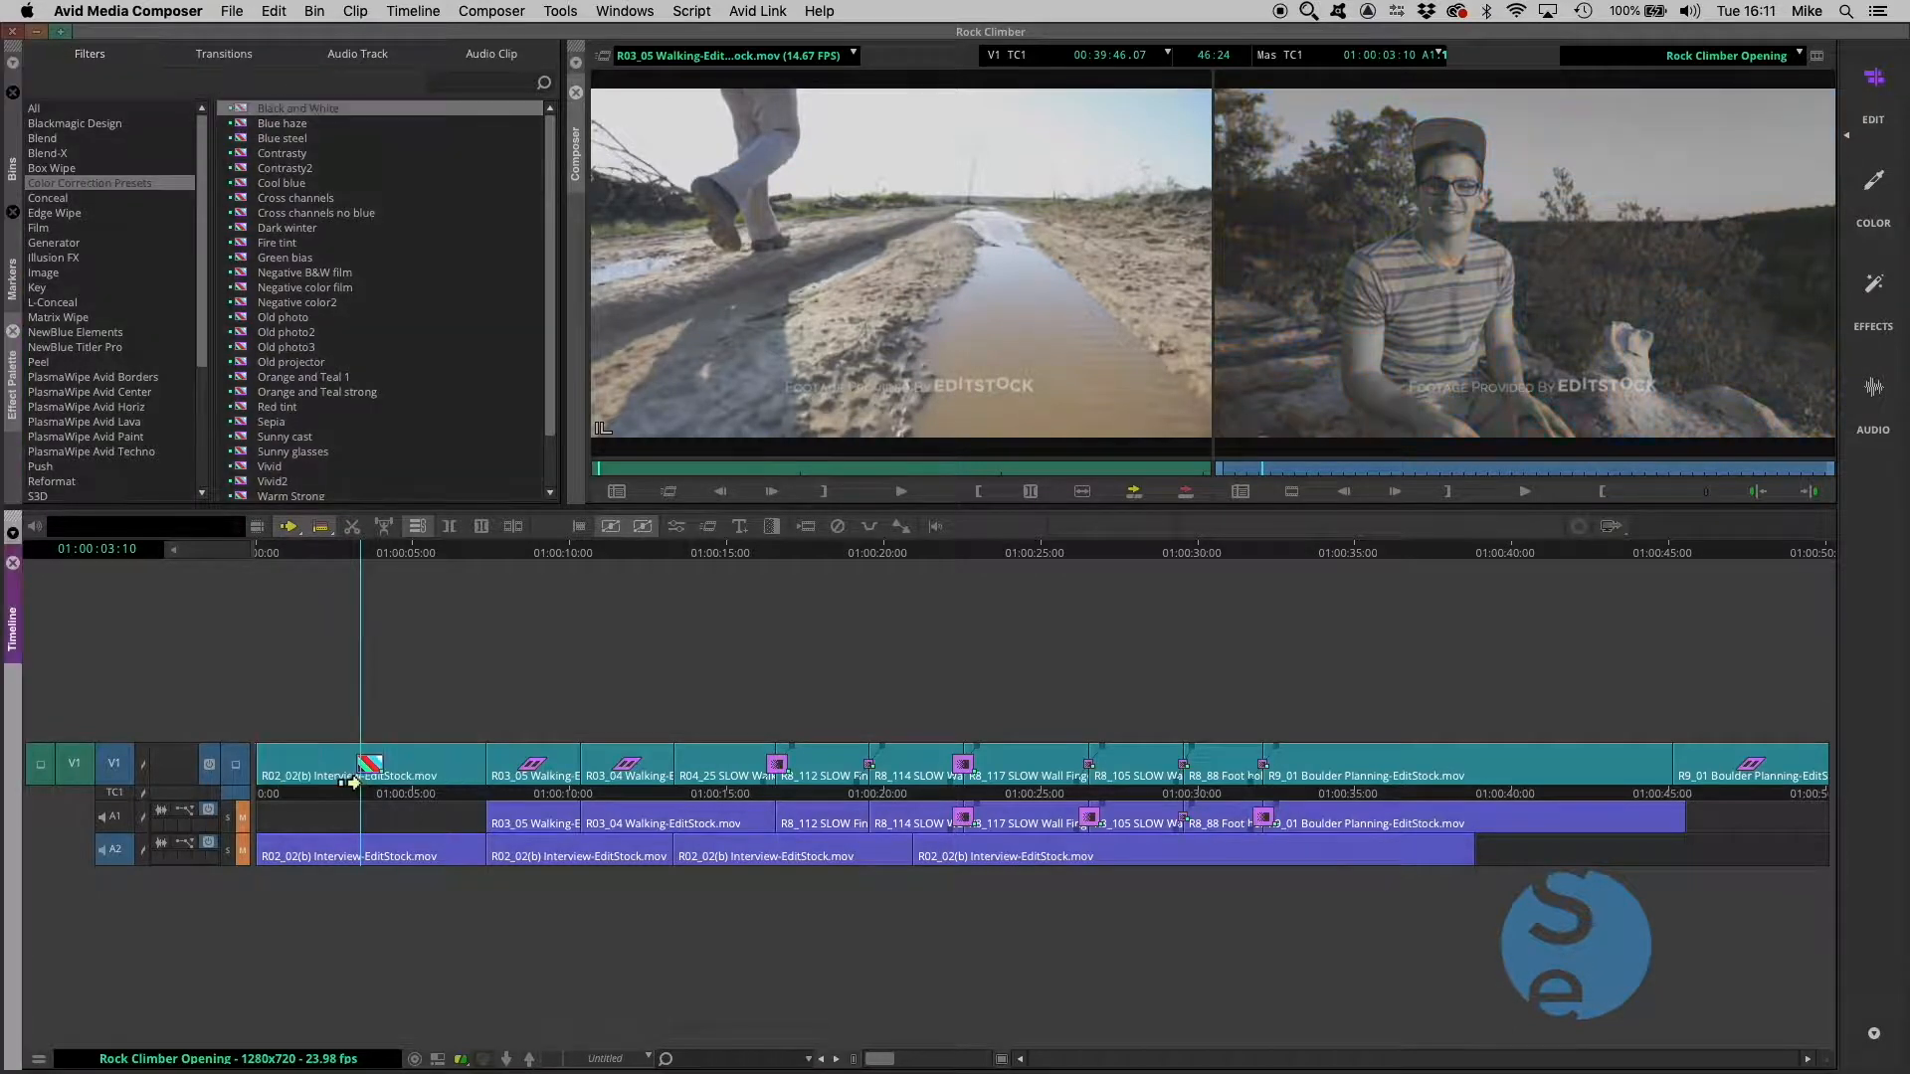
left_click(66, 276)
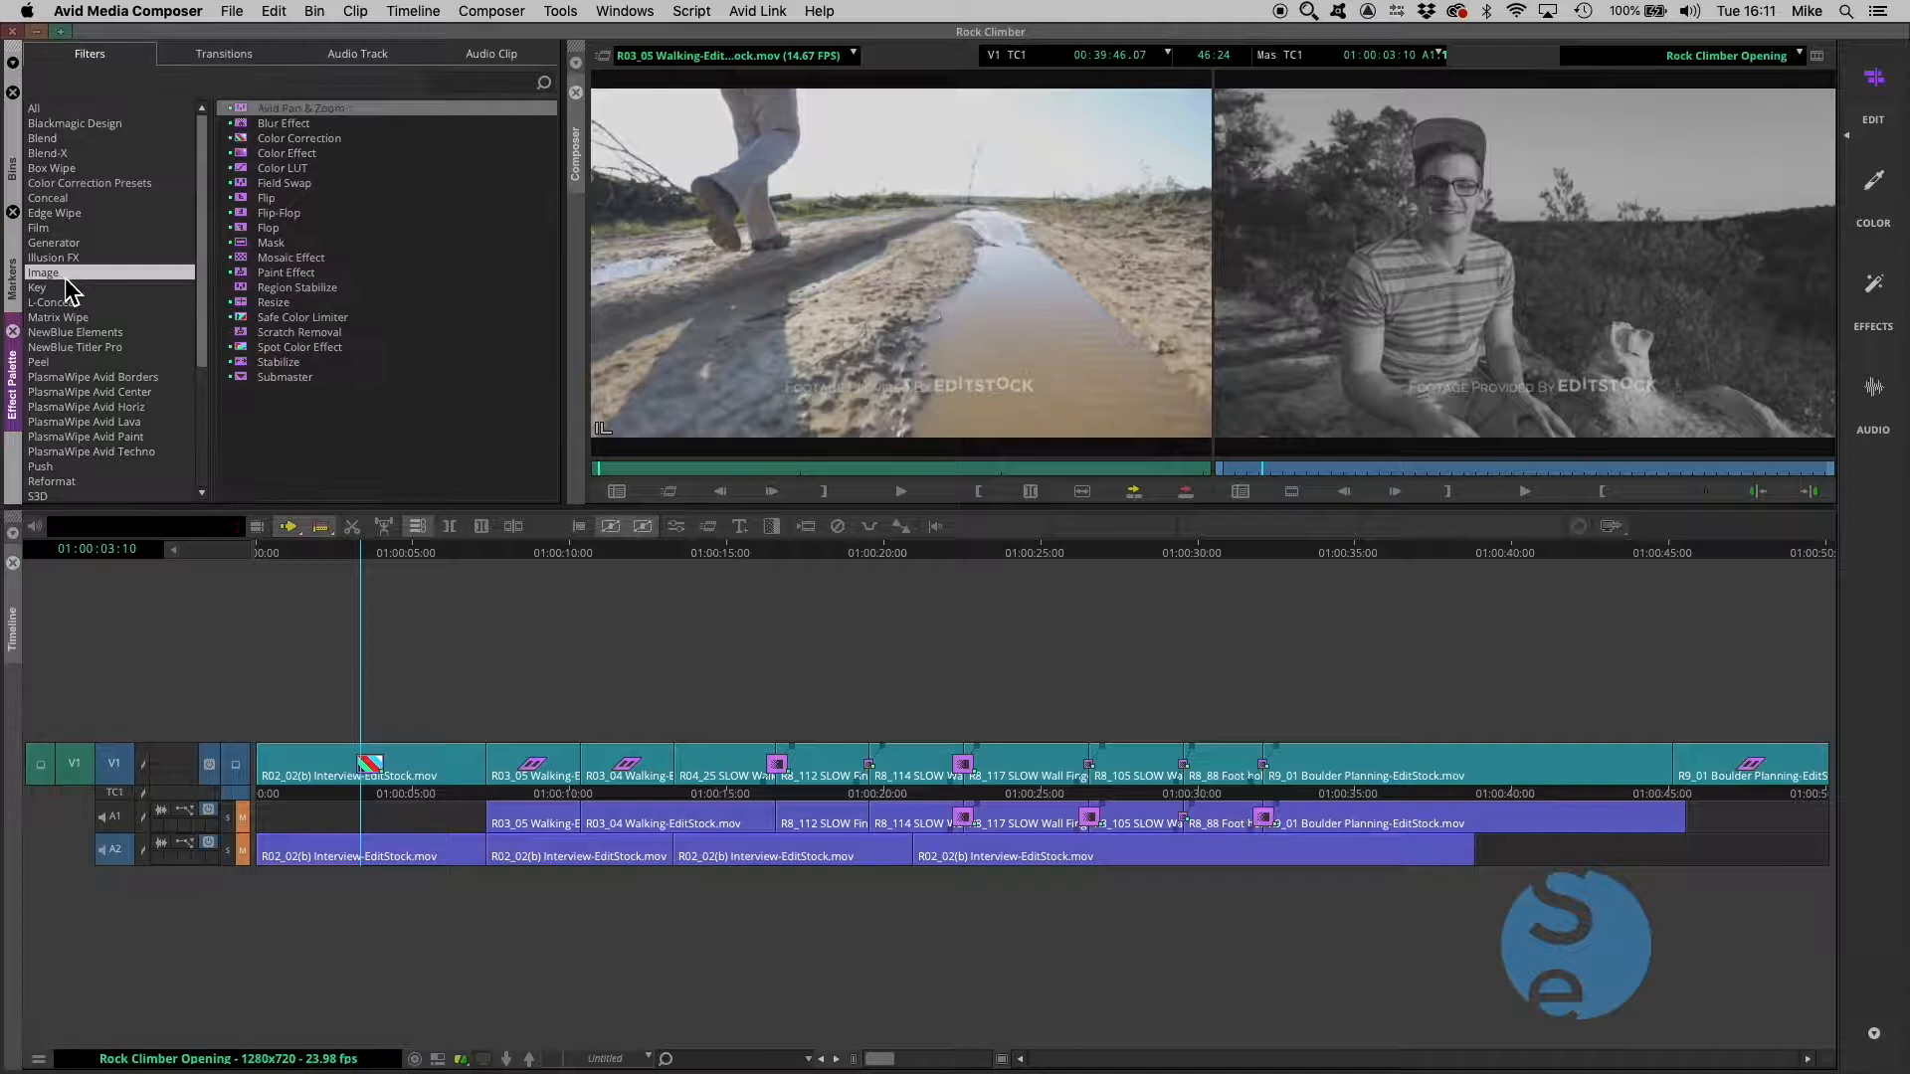
left_click(241, 304)
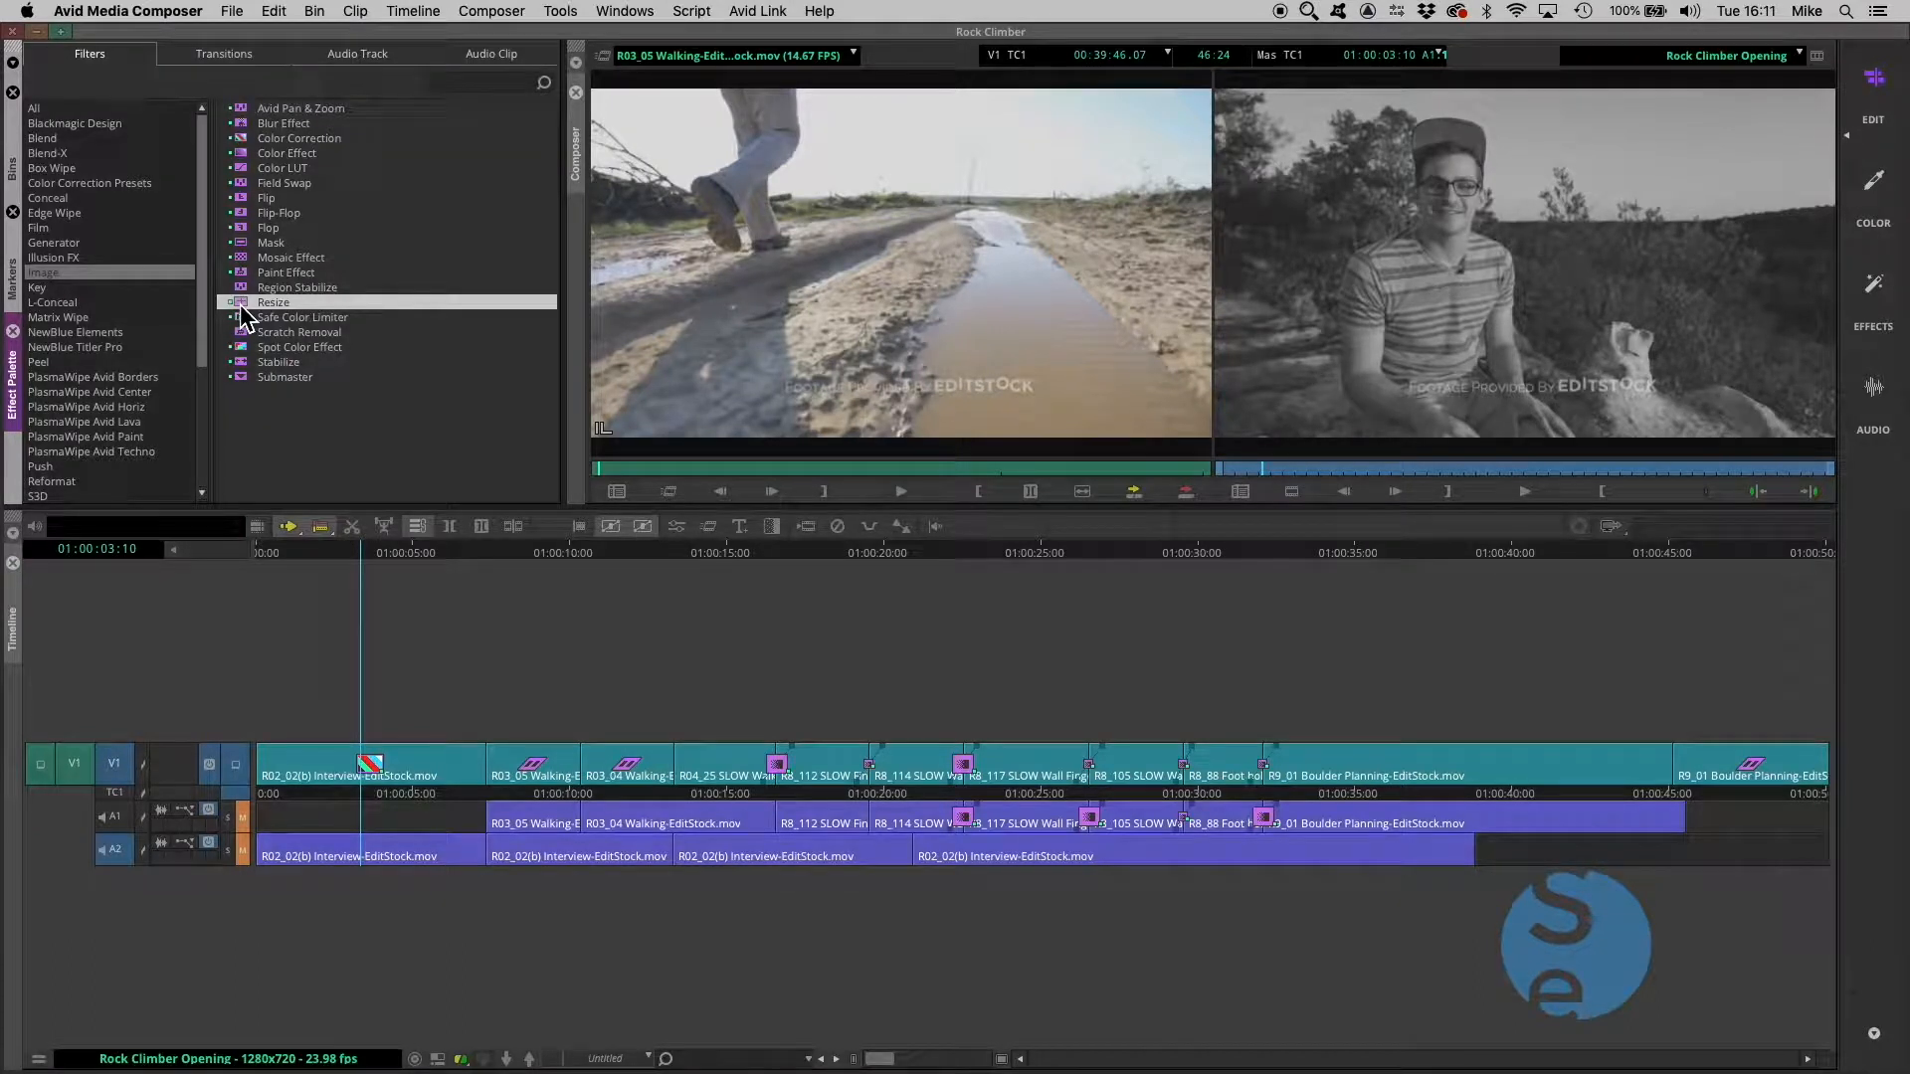
left_click_drag(246, 309, 392, 772)
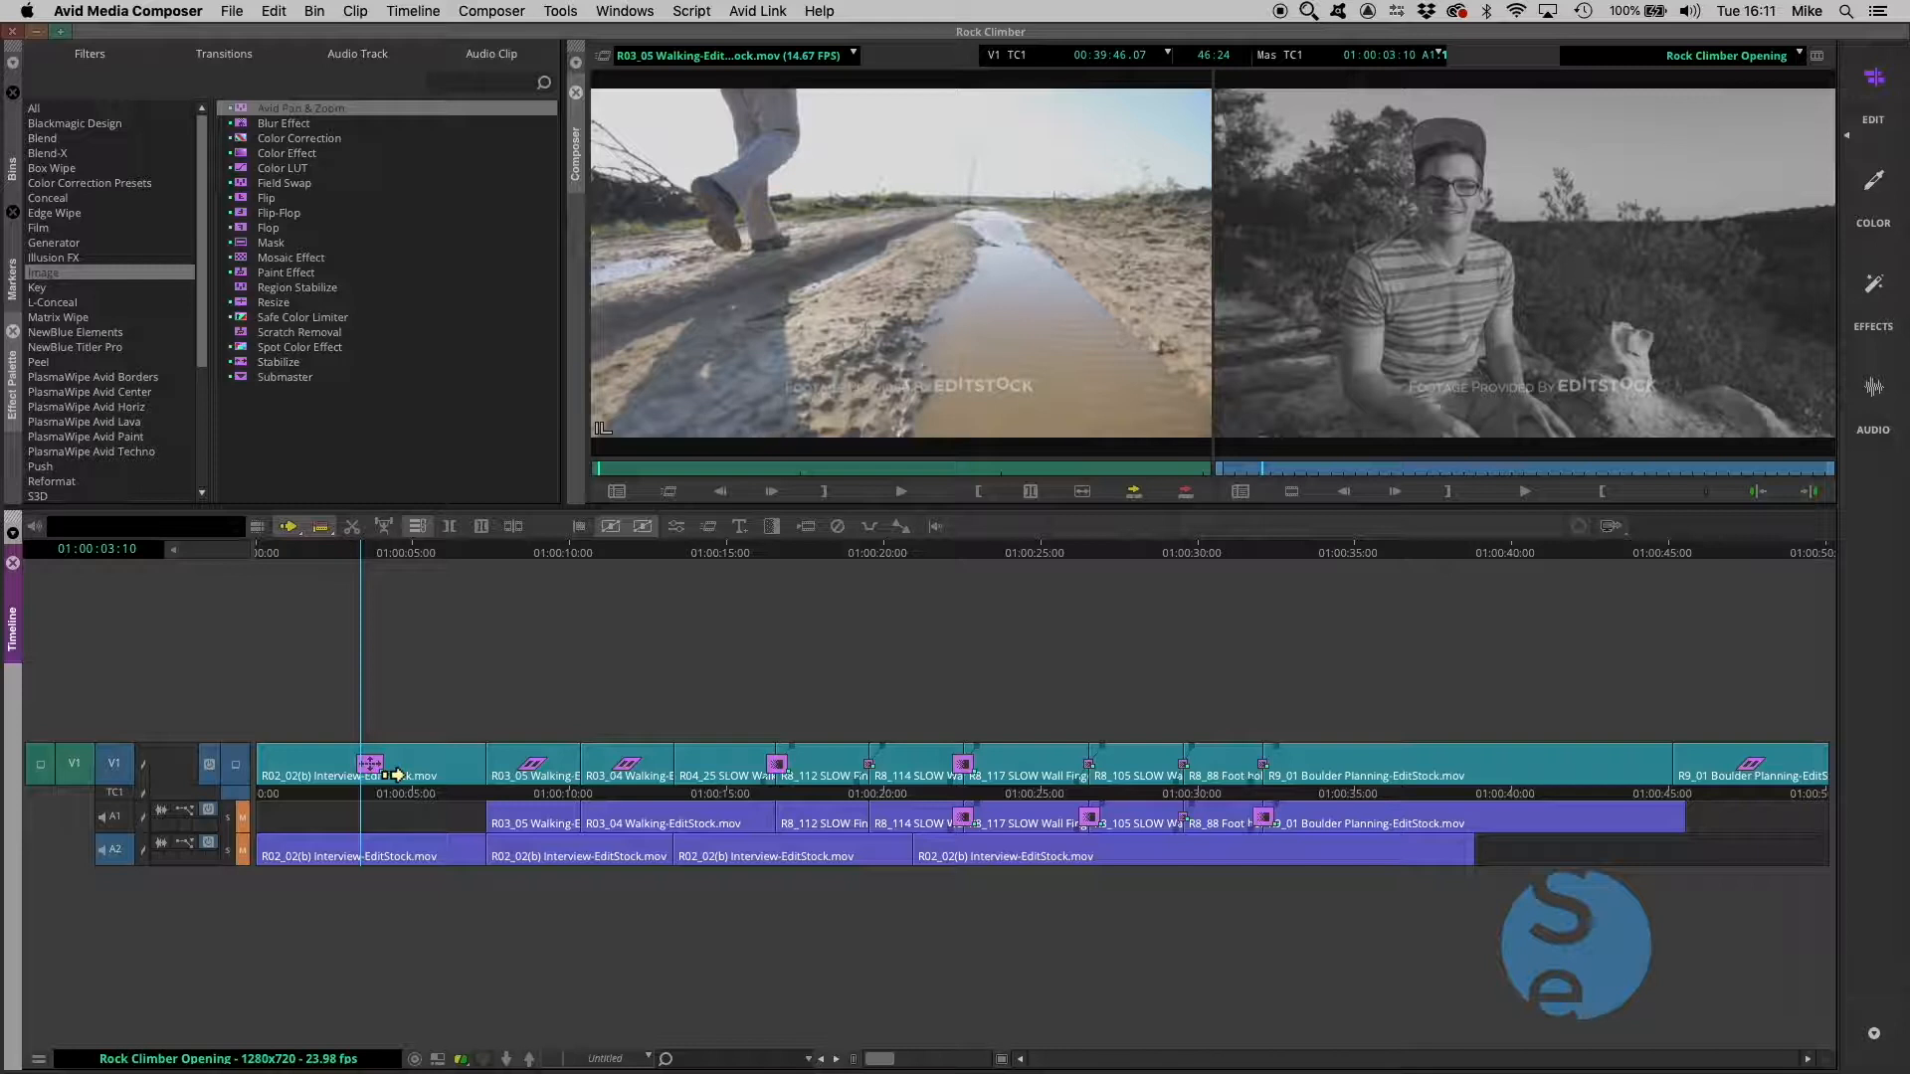
Open the interview clip's effects for editing and set the Color Correction Master contrast to 10.1 and gain to about 118.7
left_click(1874, 286)
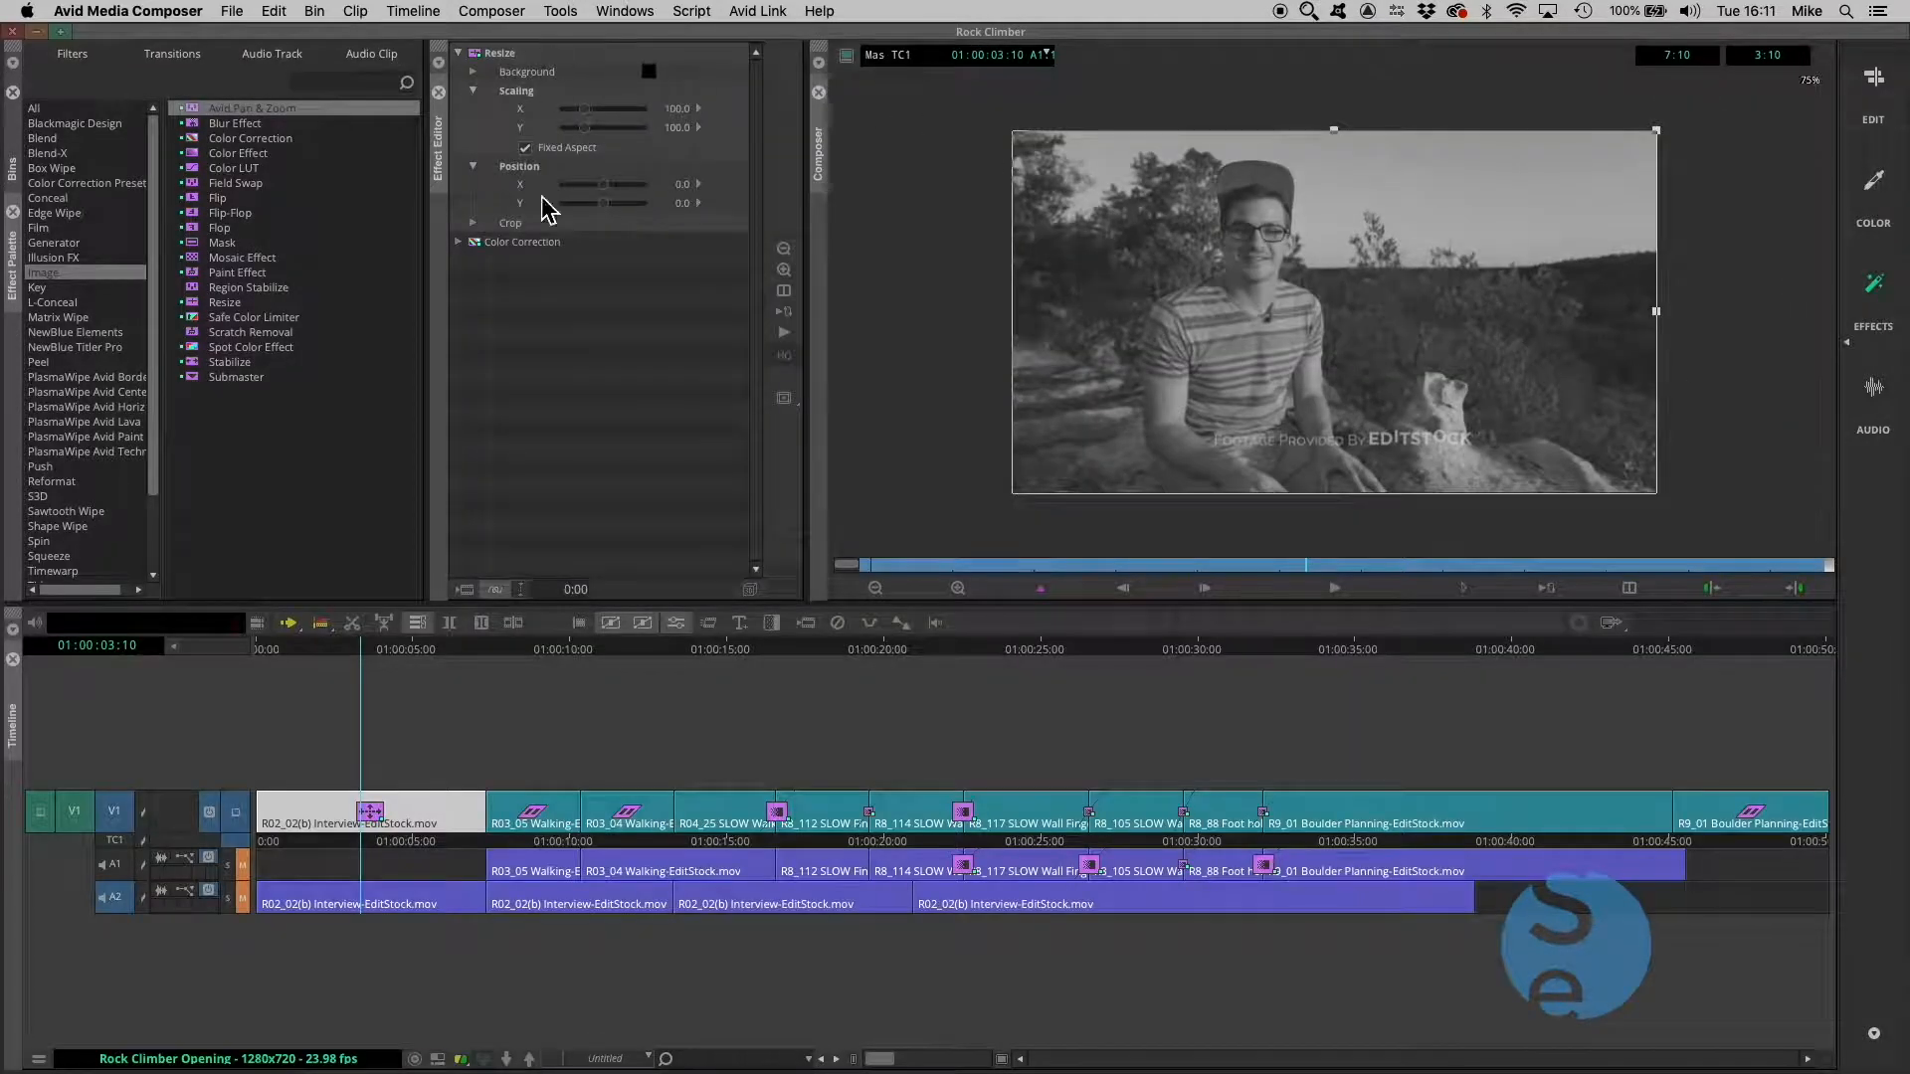
left_click(459, 243)
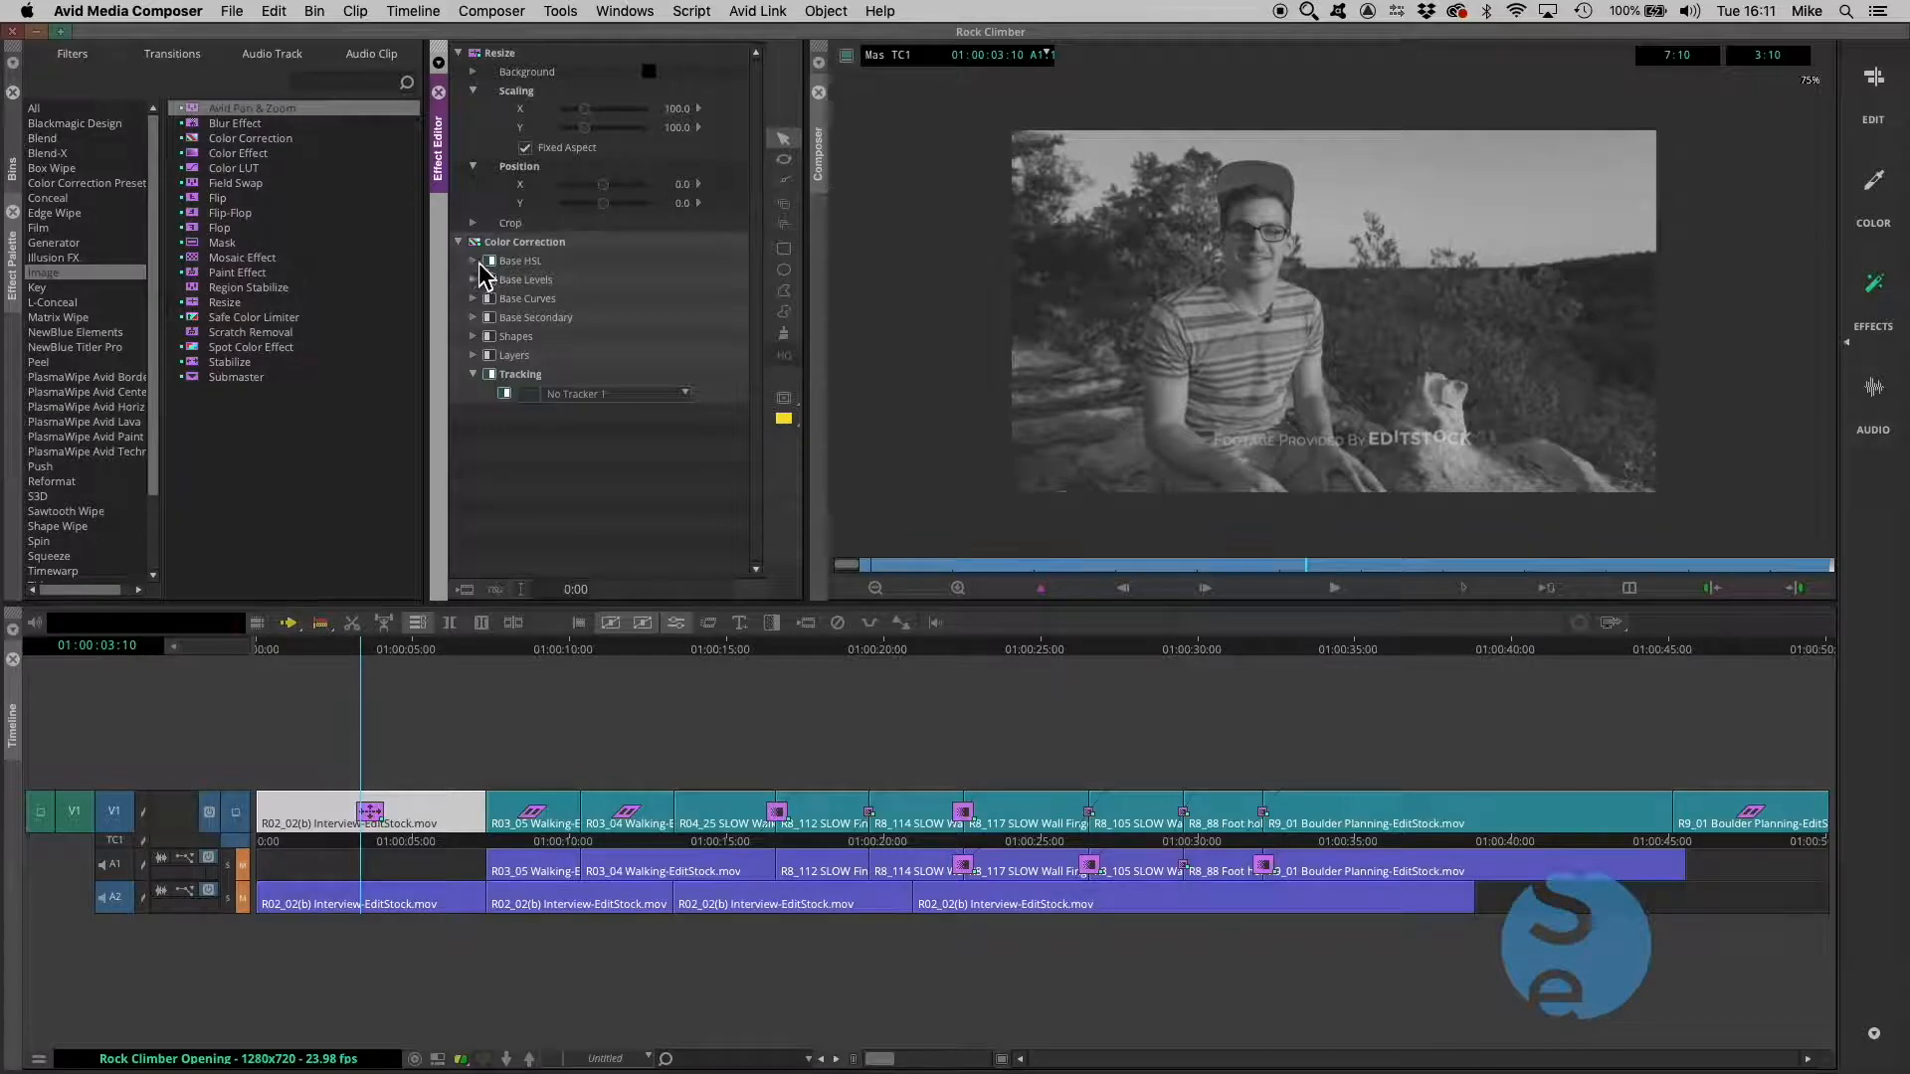
left_click(474, 261)
left_click(489, 279)
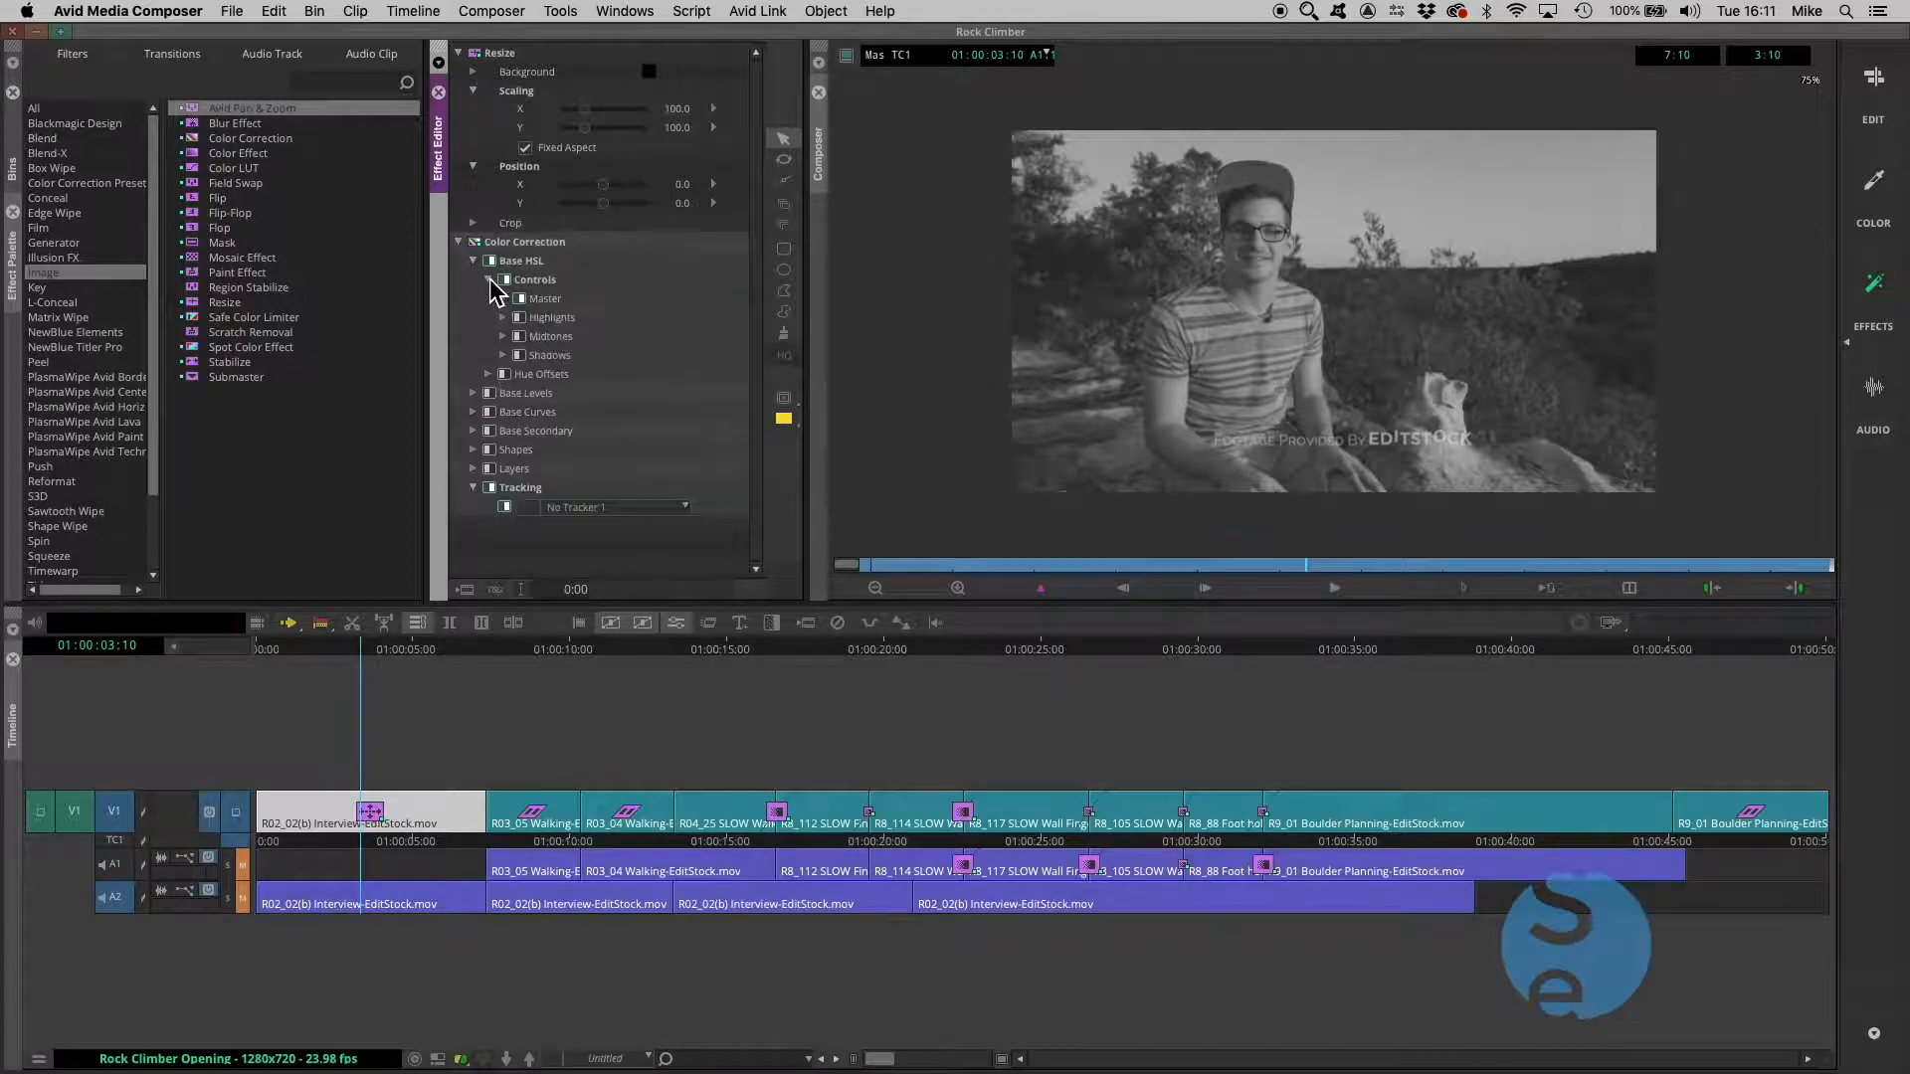
left_click(504, 298)
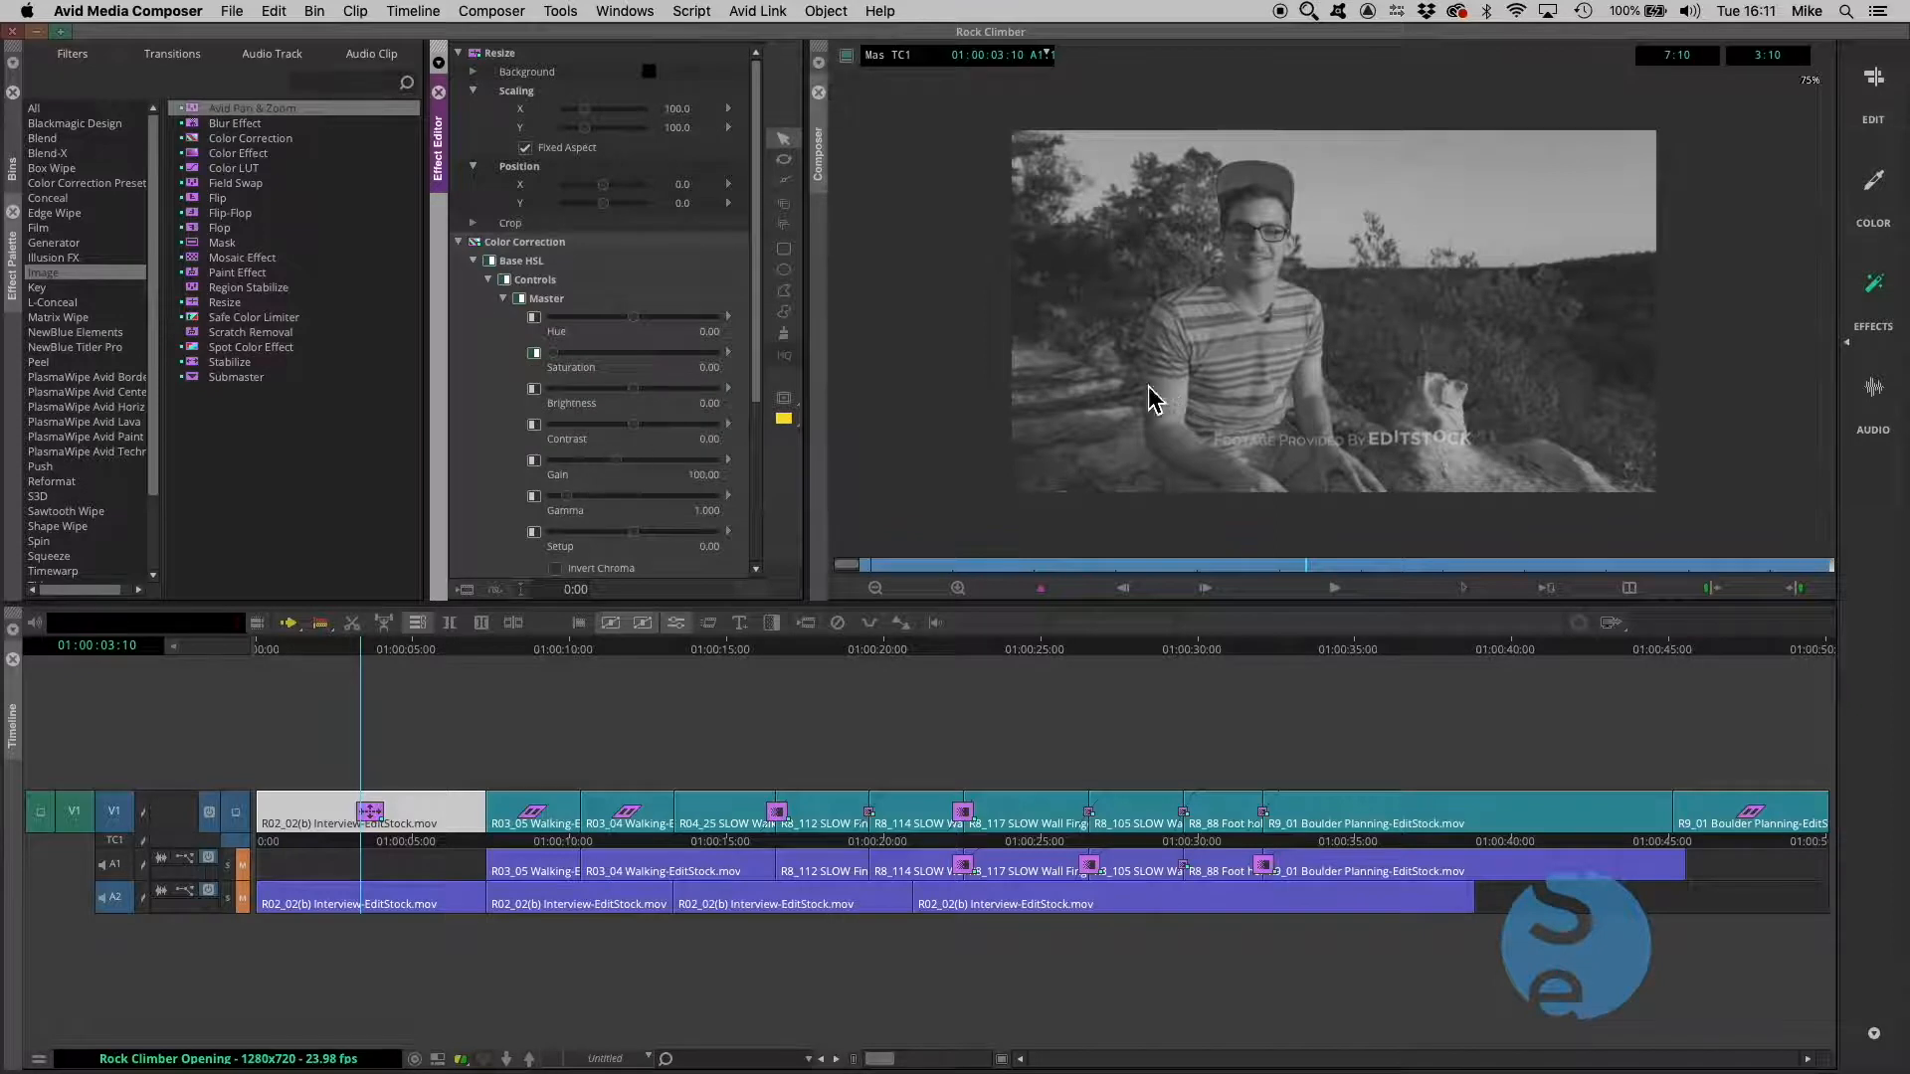
left_click_drag(640, 426, 634, 461)
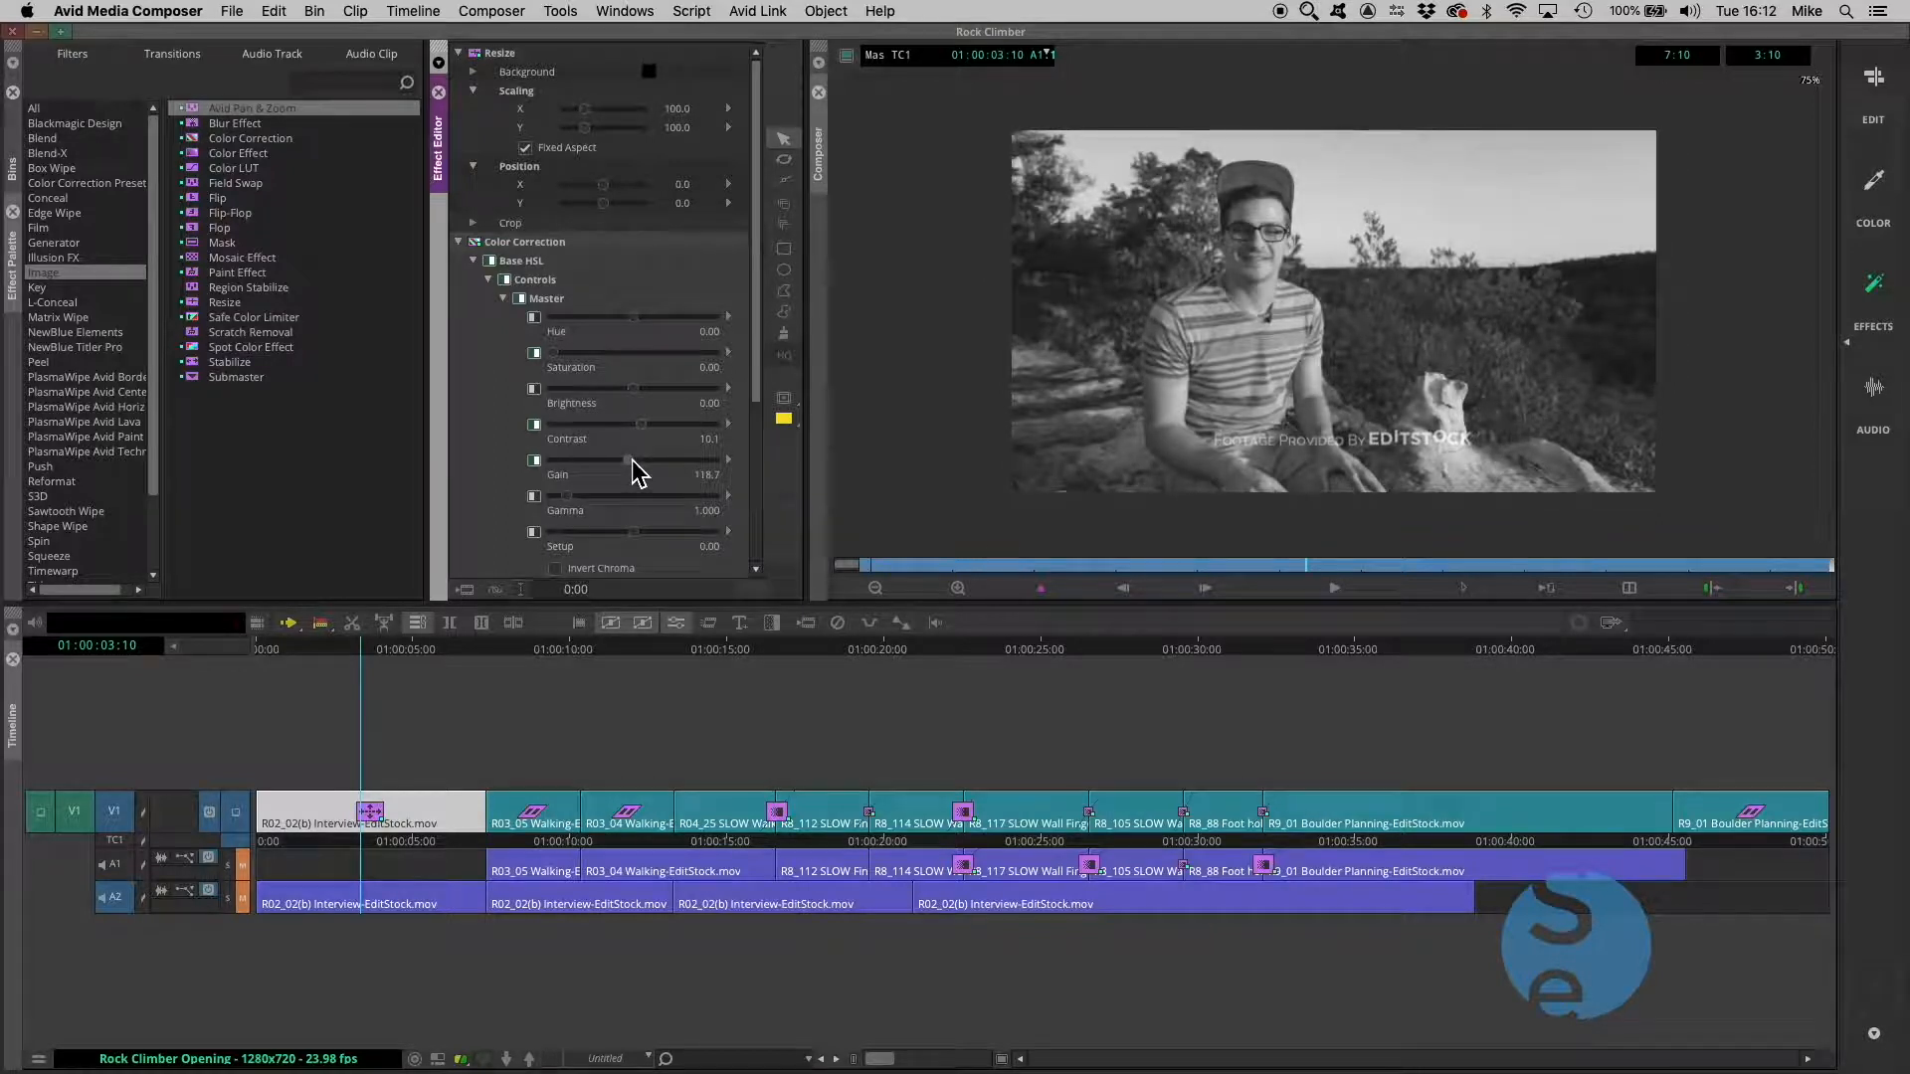
Set the interview clip's Resize scaling to 127 with fixed aspect and its vertical position to 83
left_click(458, 241)
left_click_drag(585, 110, 594, 139)
left_click_drag(606, 212, 611, 211)
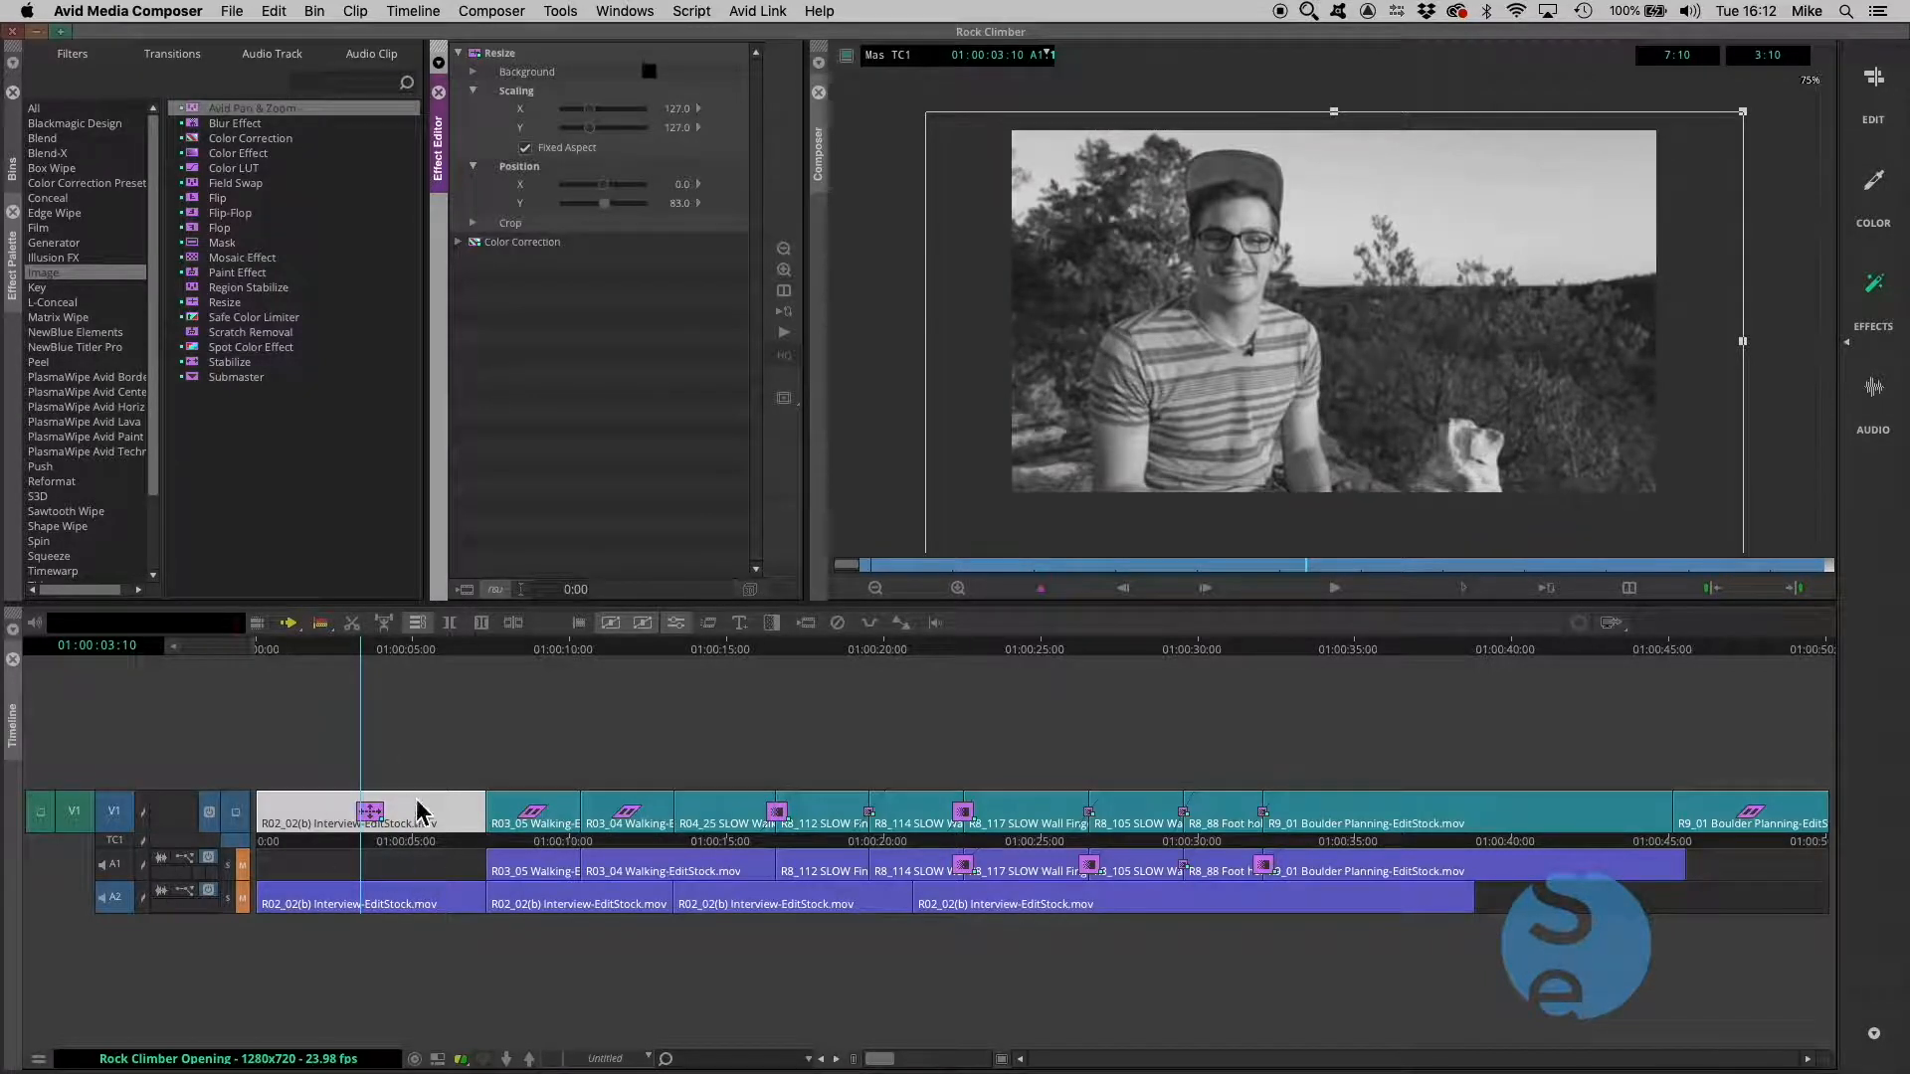
Expand the interview clip's nested effects in the timeline to examine the Resize and Color Correction layers, and collapse them again
left_click(331, 818)
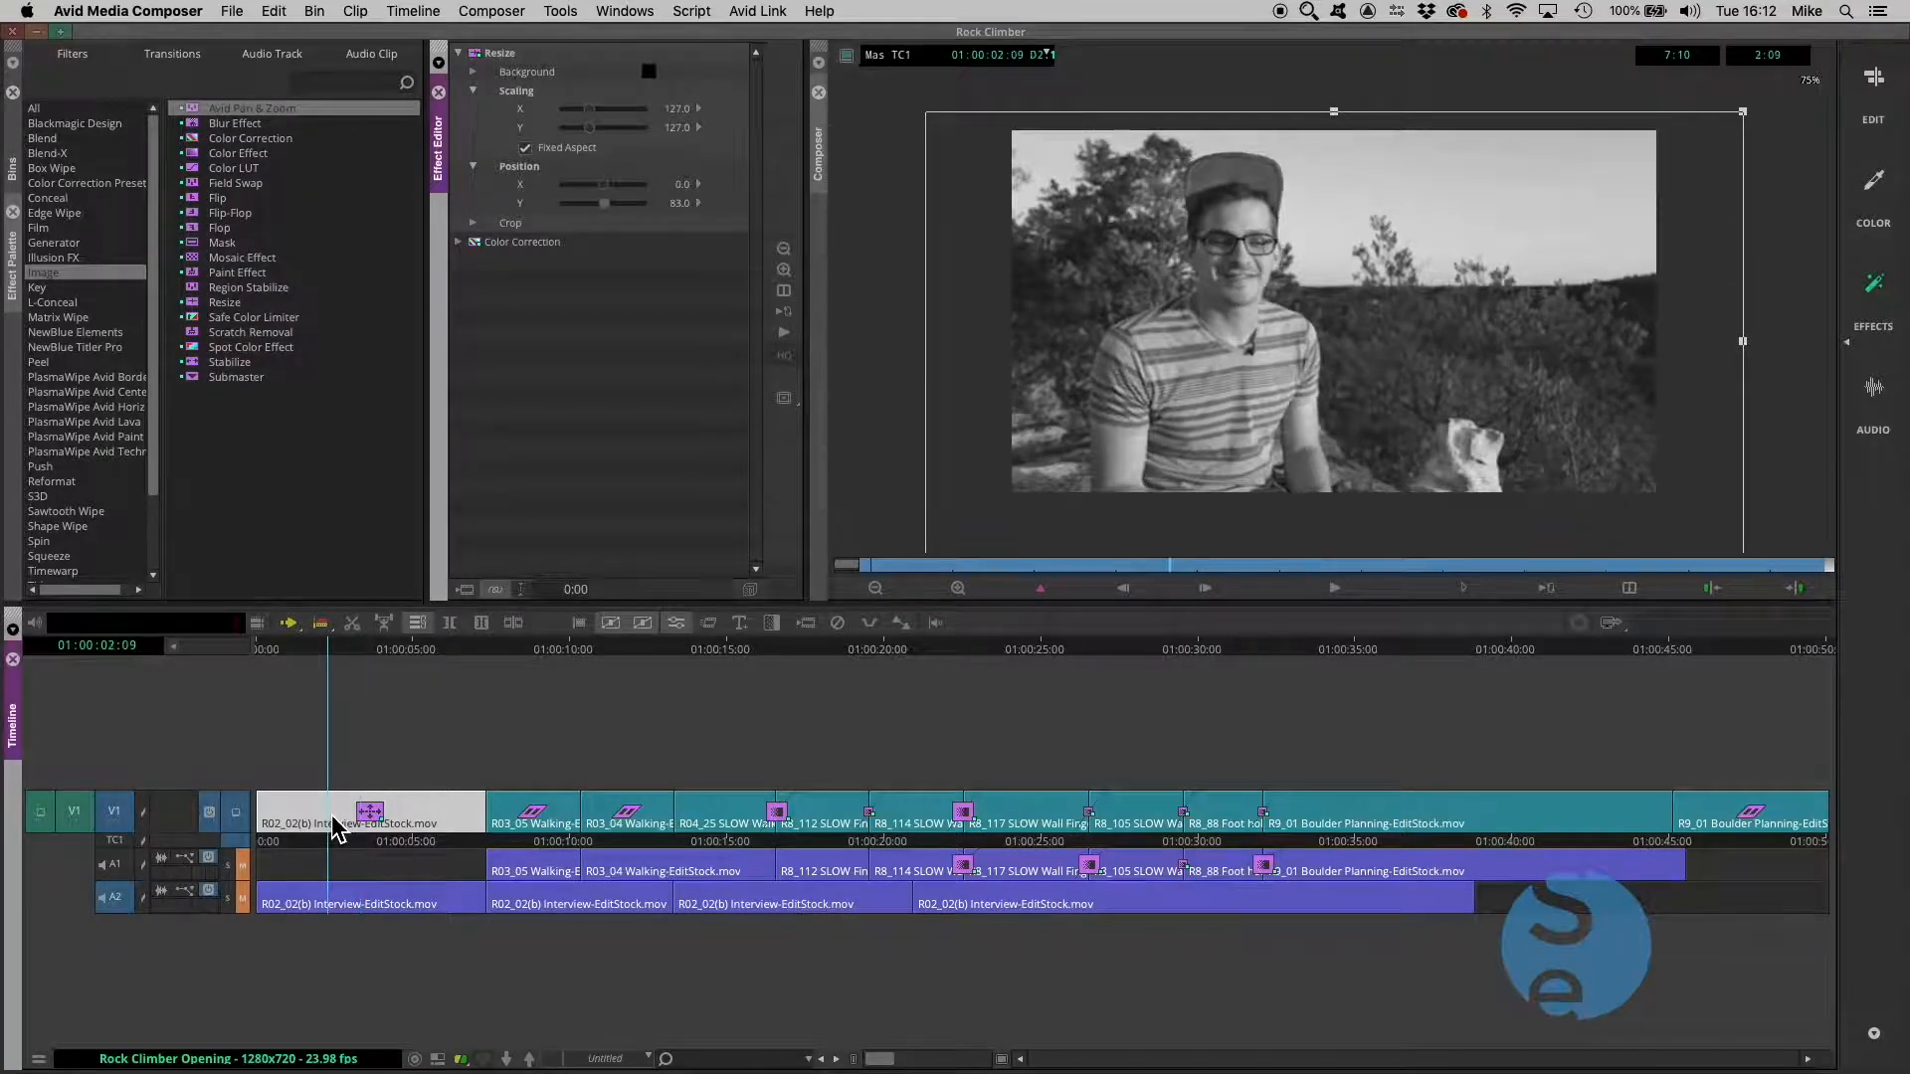
double_click(359, 816)
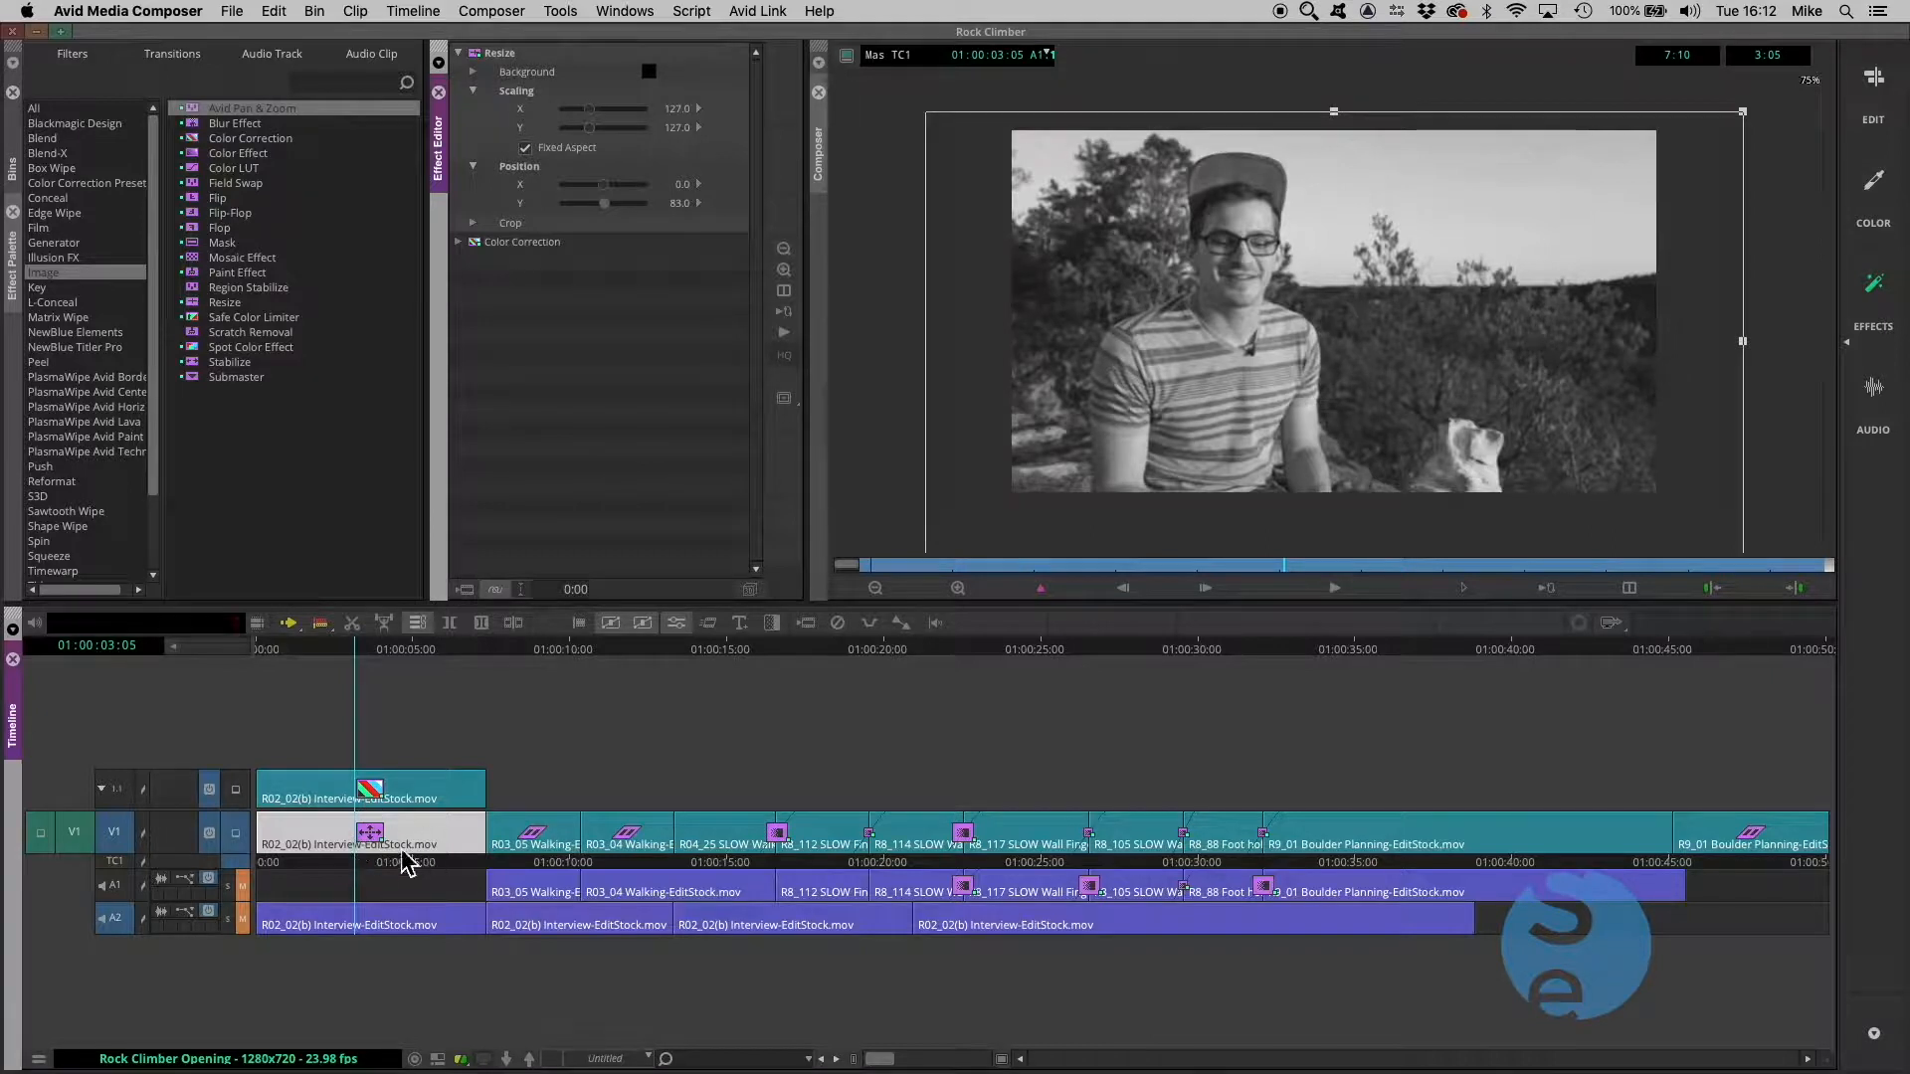
left_click(370, 794)
double_click(370, 794)
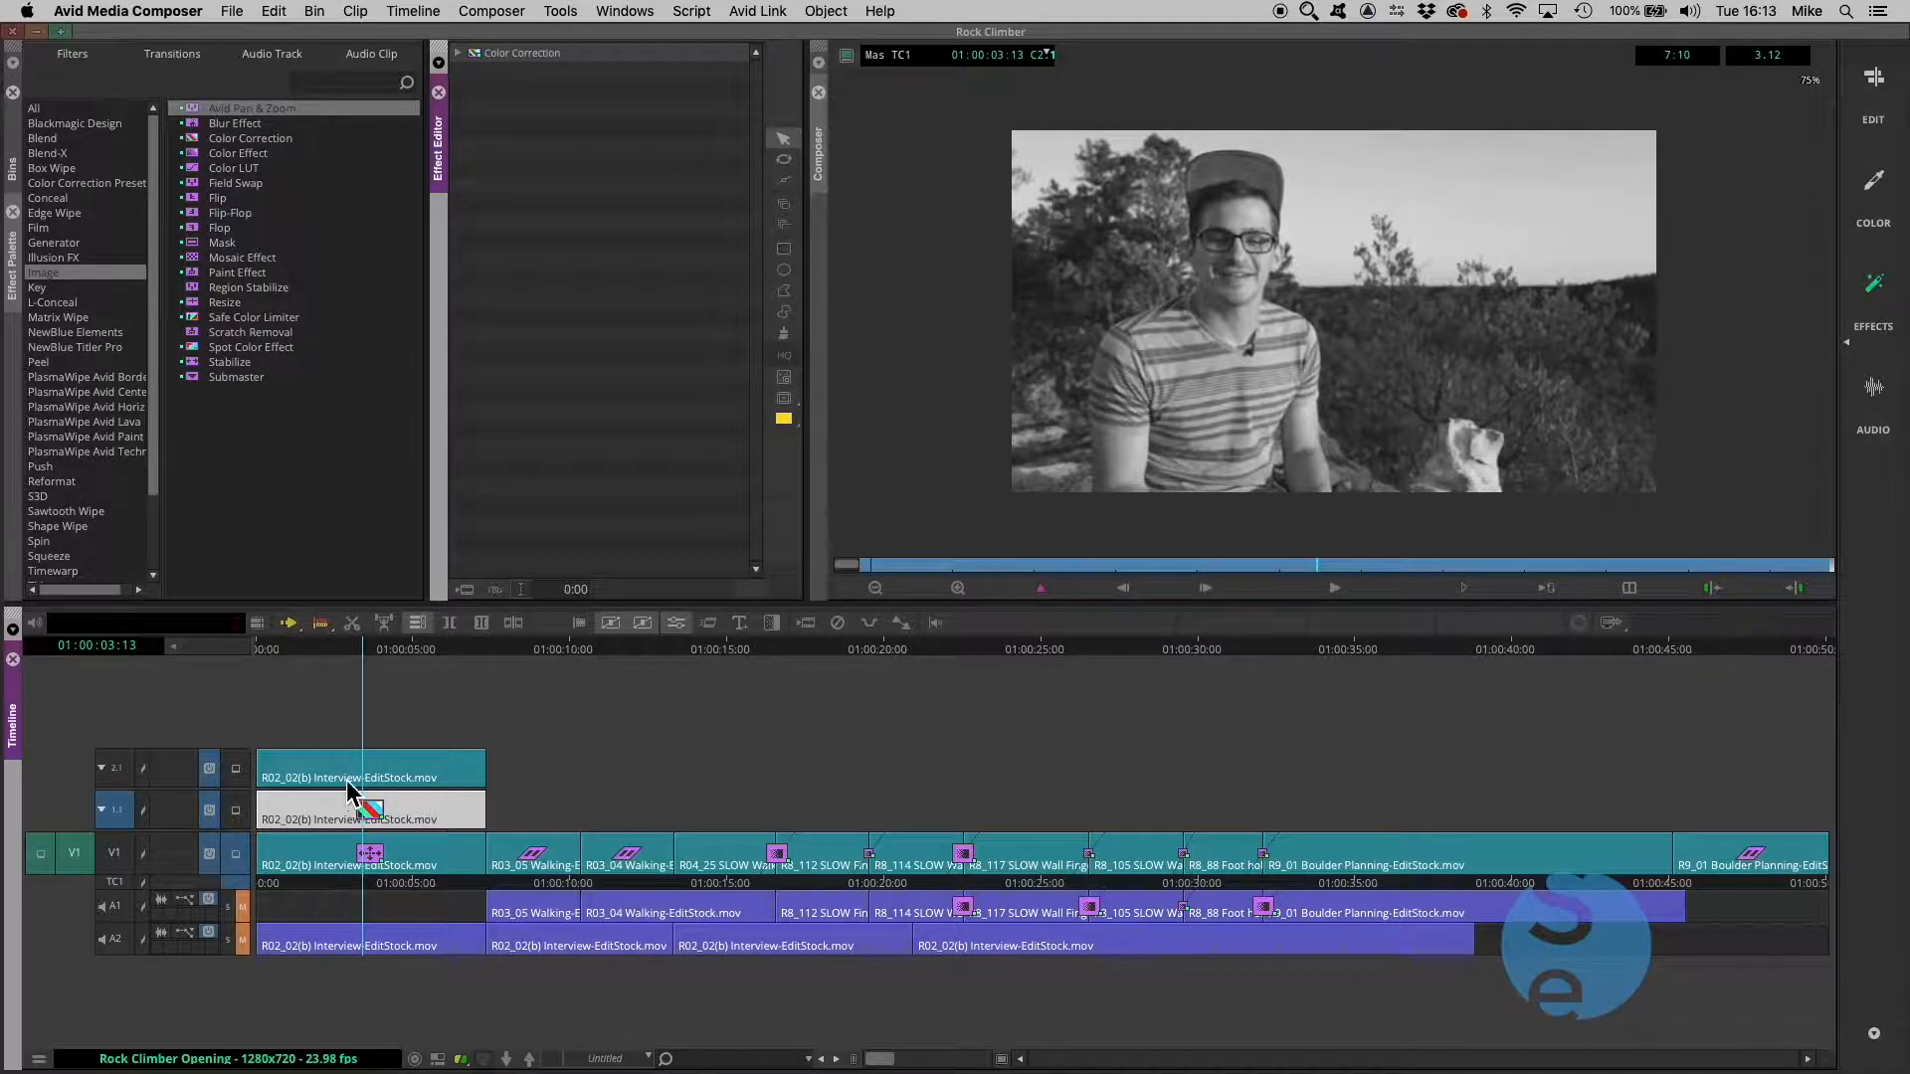
double_click(360, 856)
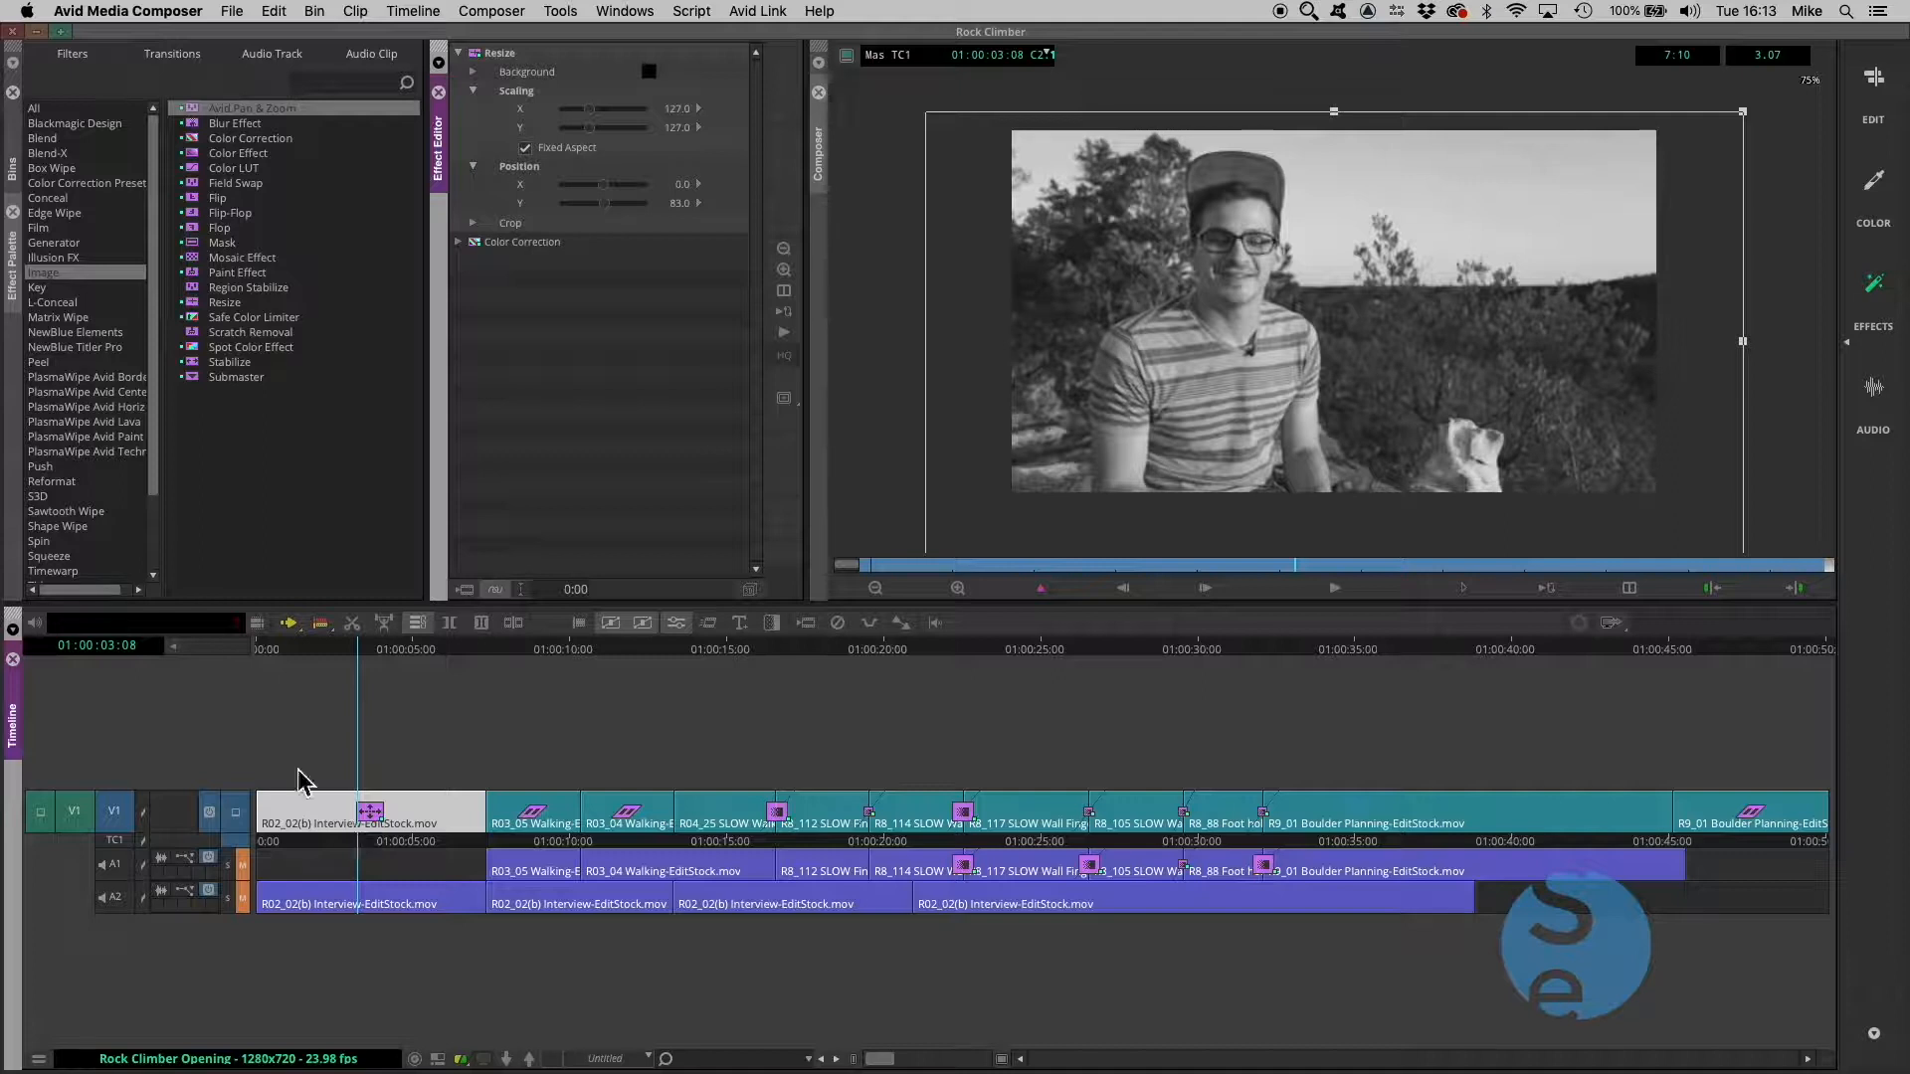
Stack the Illusion FX Film Grain effect on top of the interview clip's effects, with level 61 and size 3
left_click(52, 258)
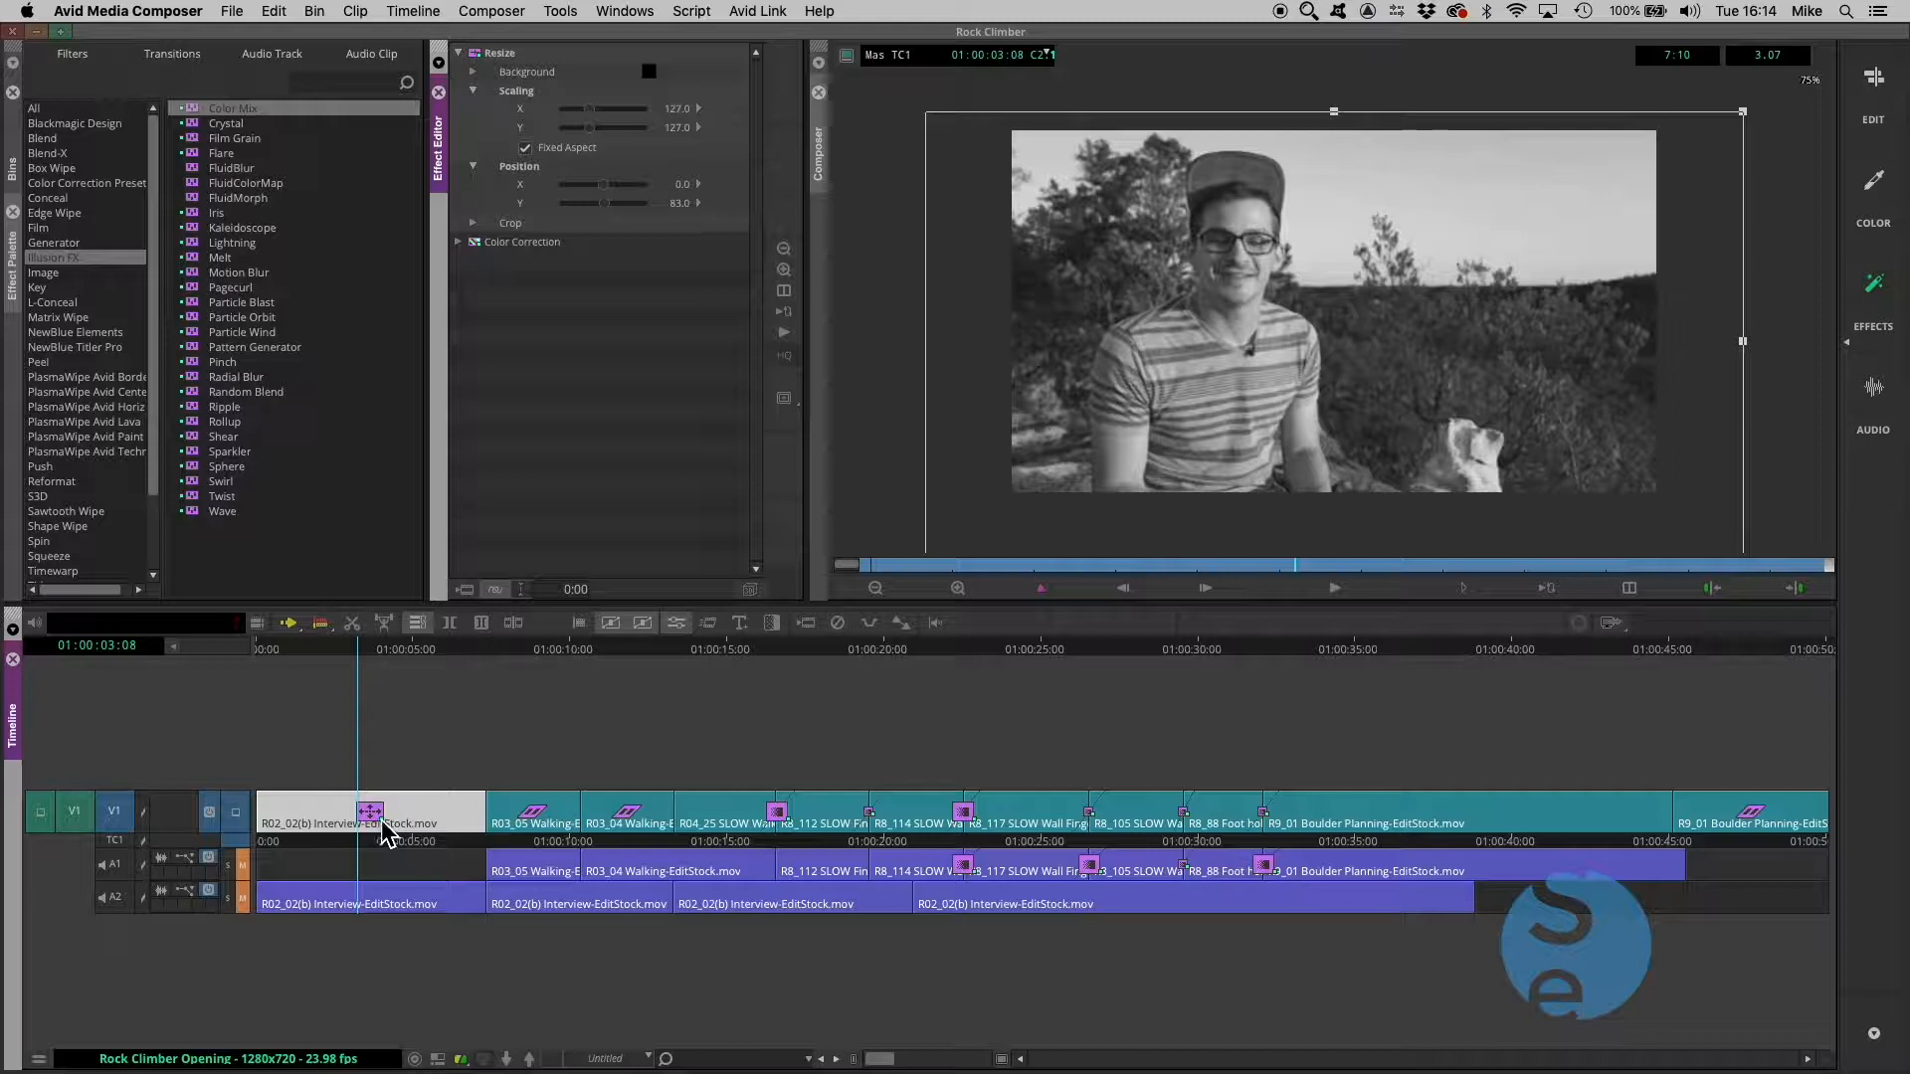
left_click(199, 140)
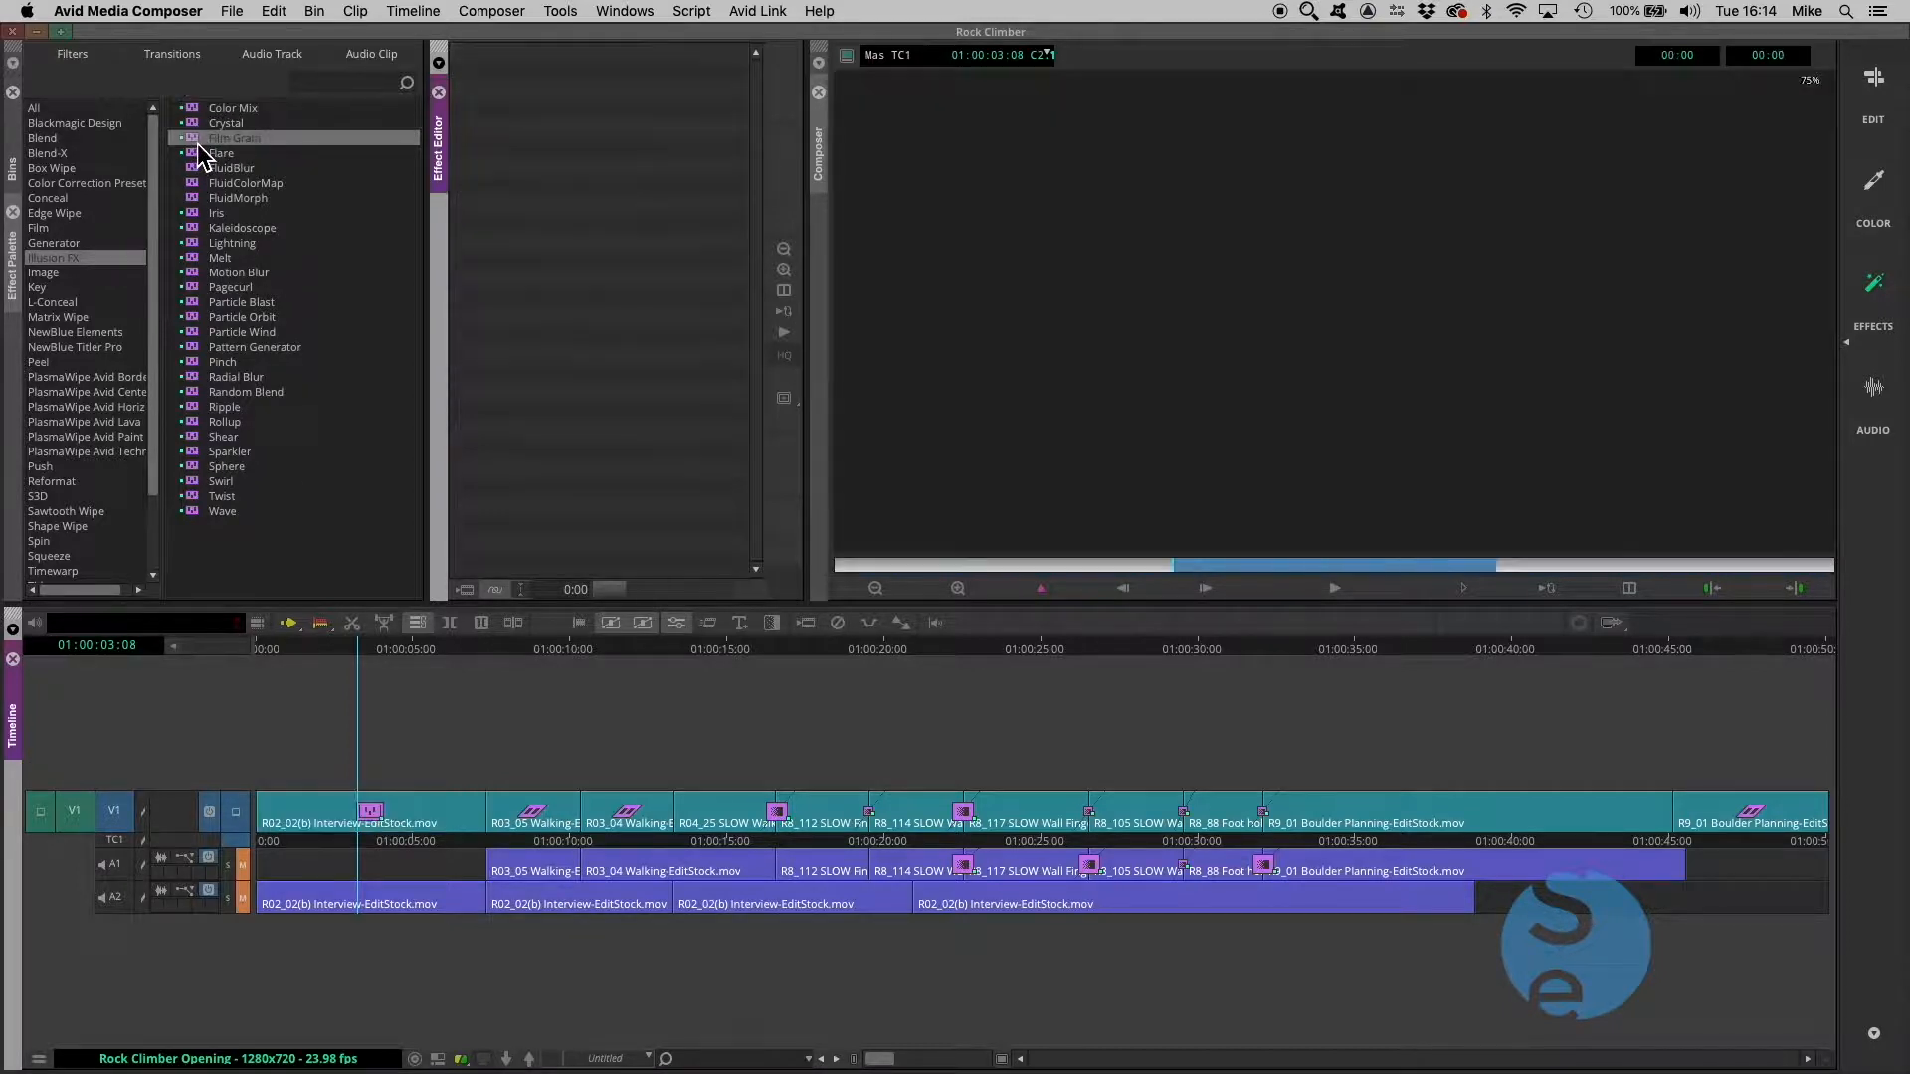
left_click(367, 823)
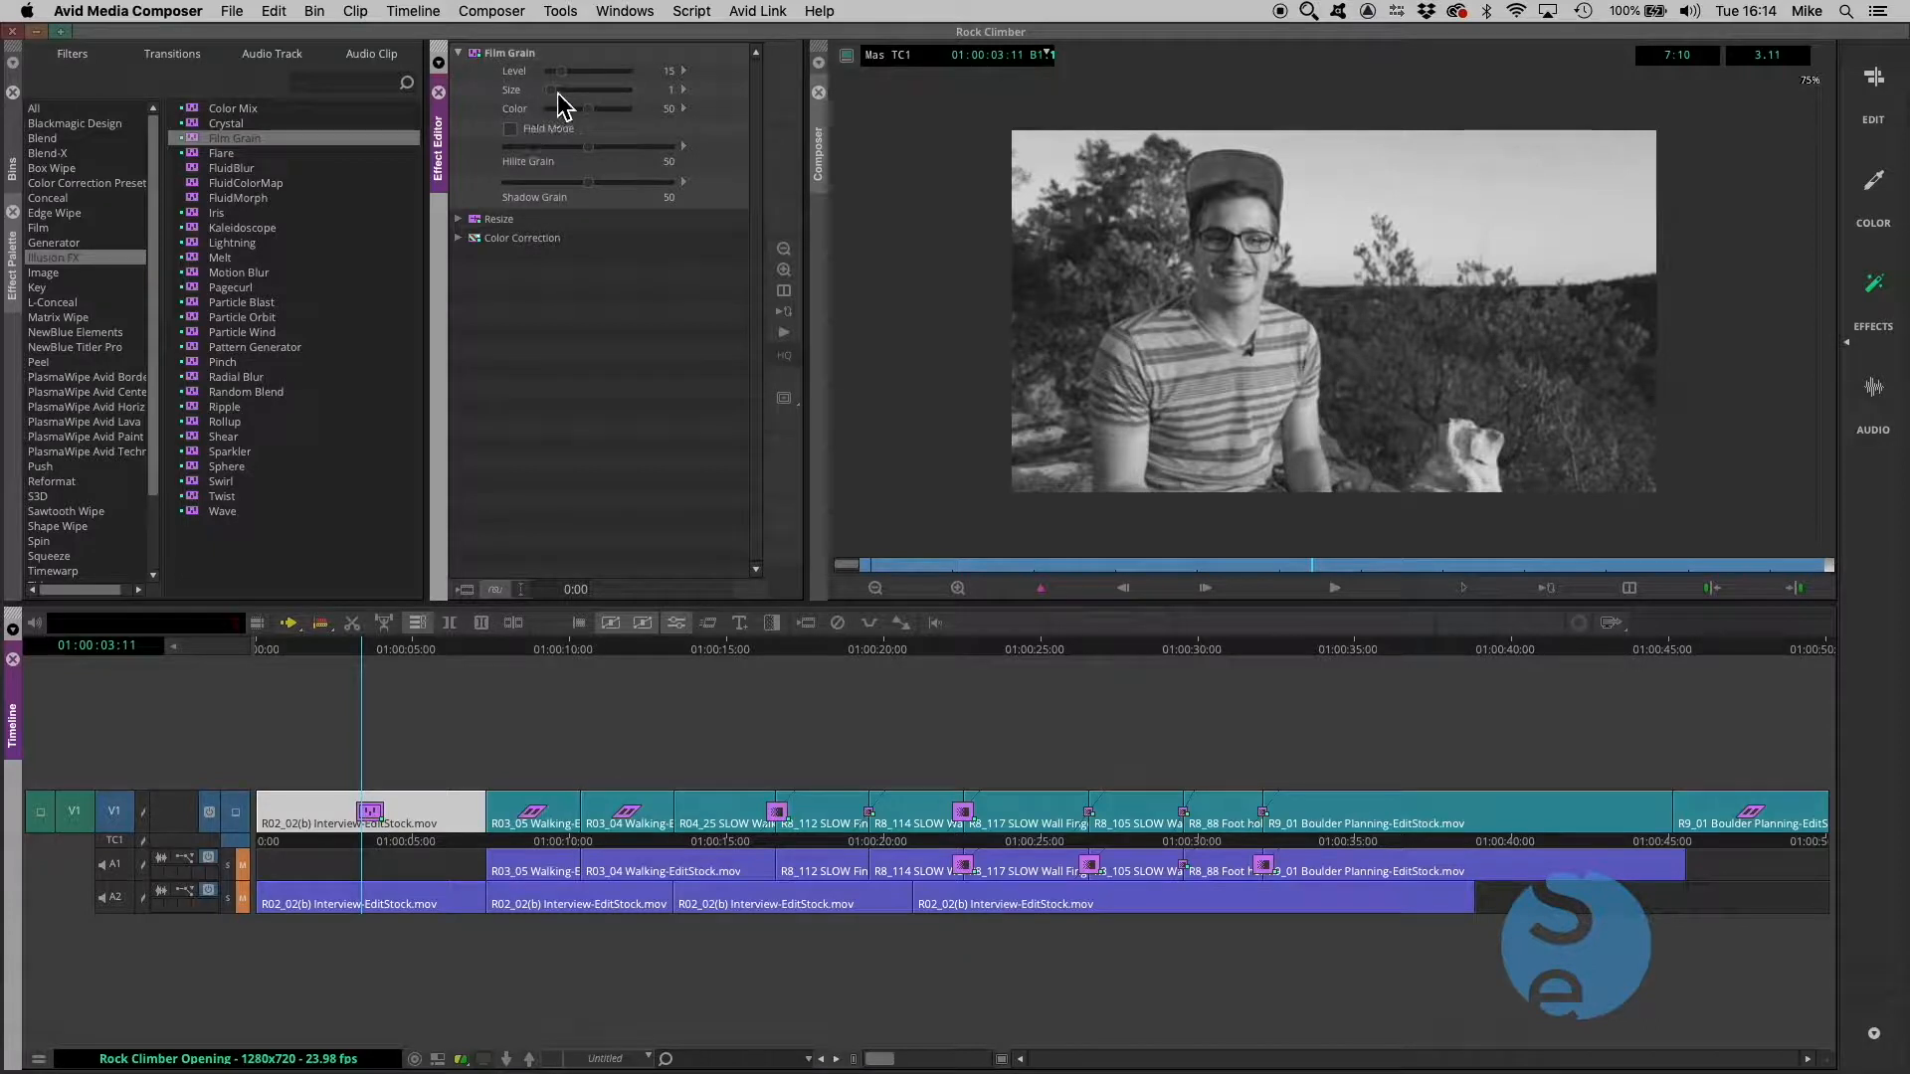
mouse_move(564, 73)
left_mouse_down()
mouse_move(627, 91)
mouse_move(569, 93)
left_mouse_up()
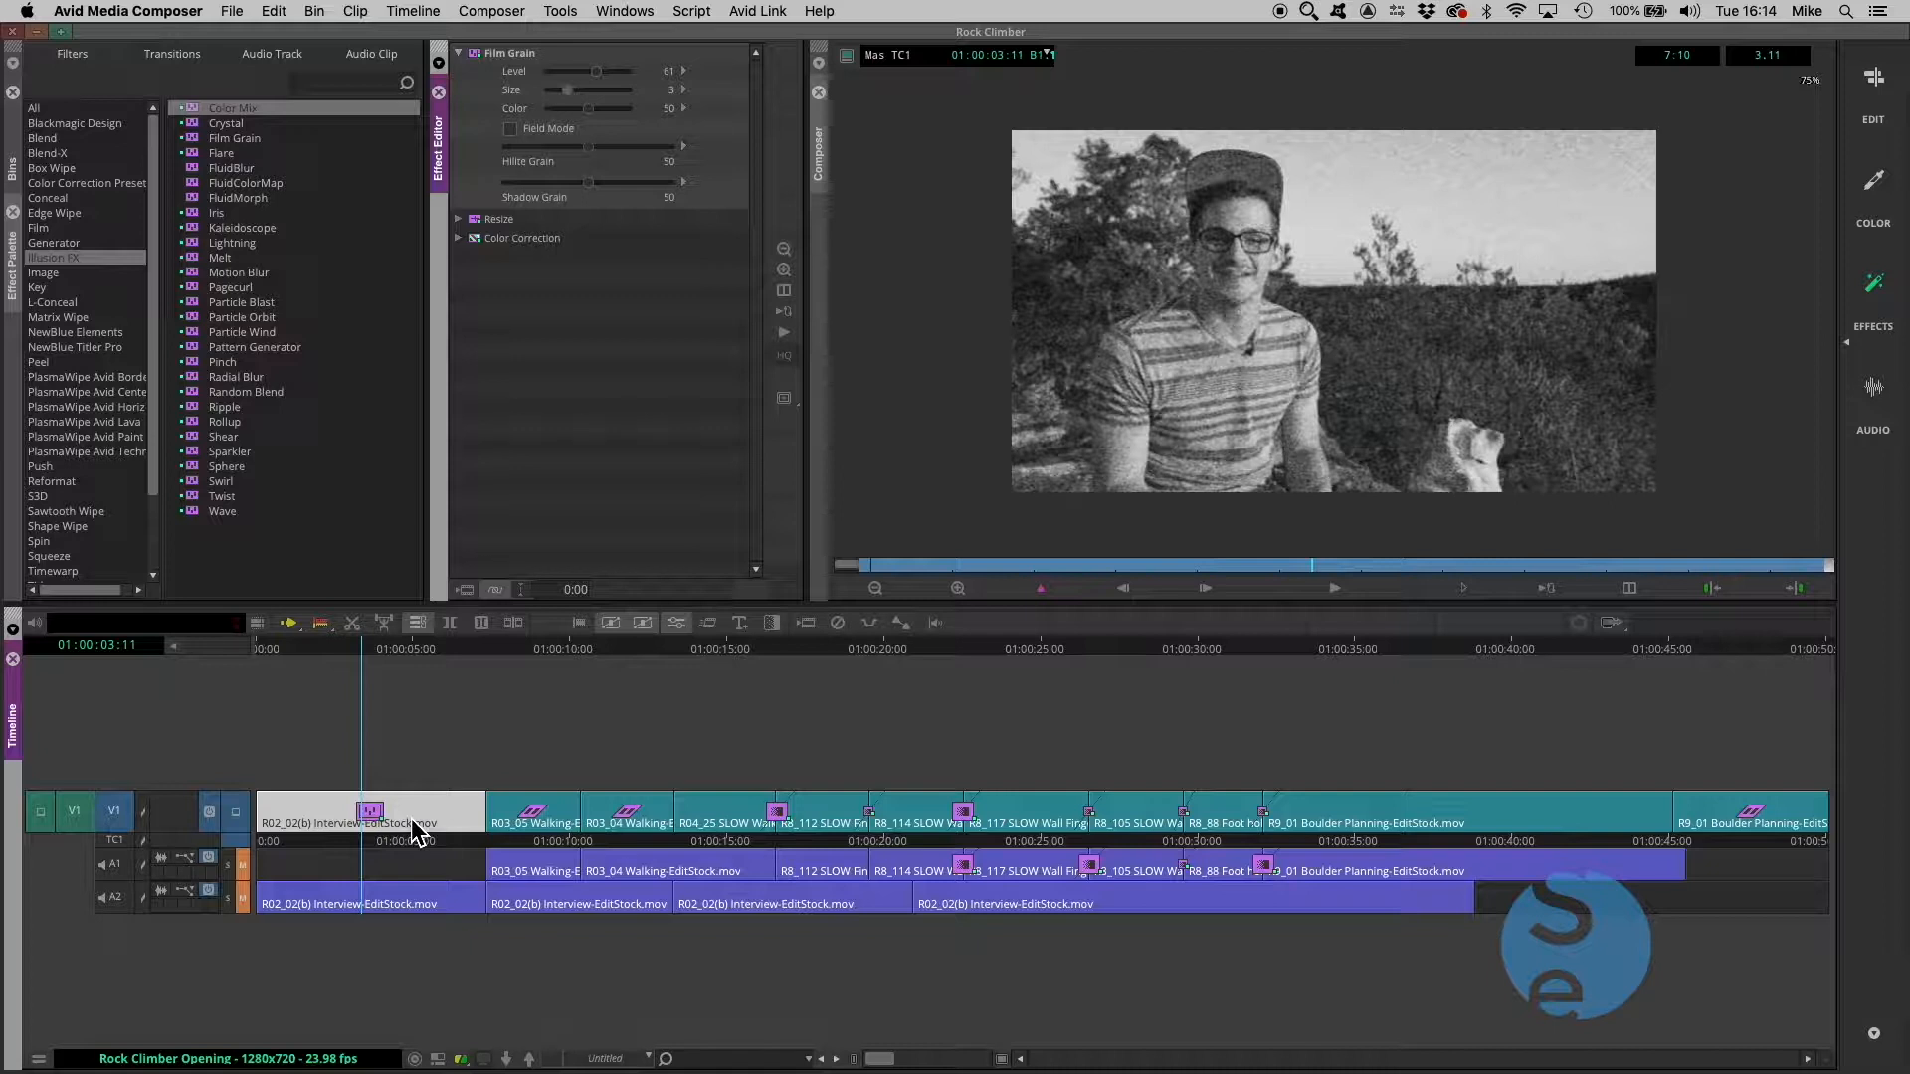
Remove the video and audio transition effects at the cut into the R9_01 Boulder Planning clip and park at 01:00:36:09
left_click(1349, 652)
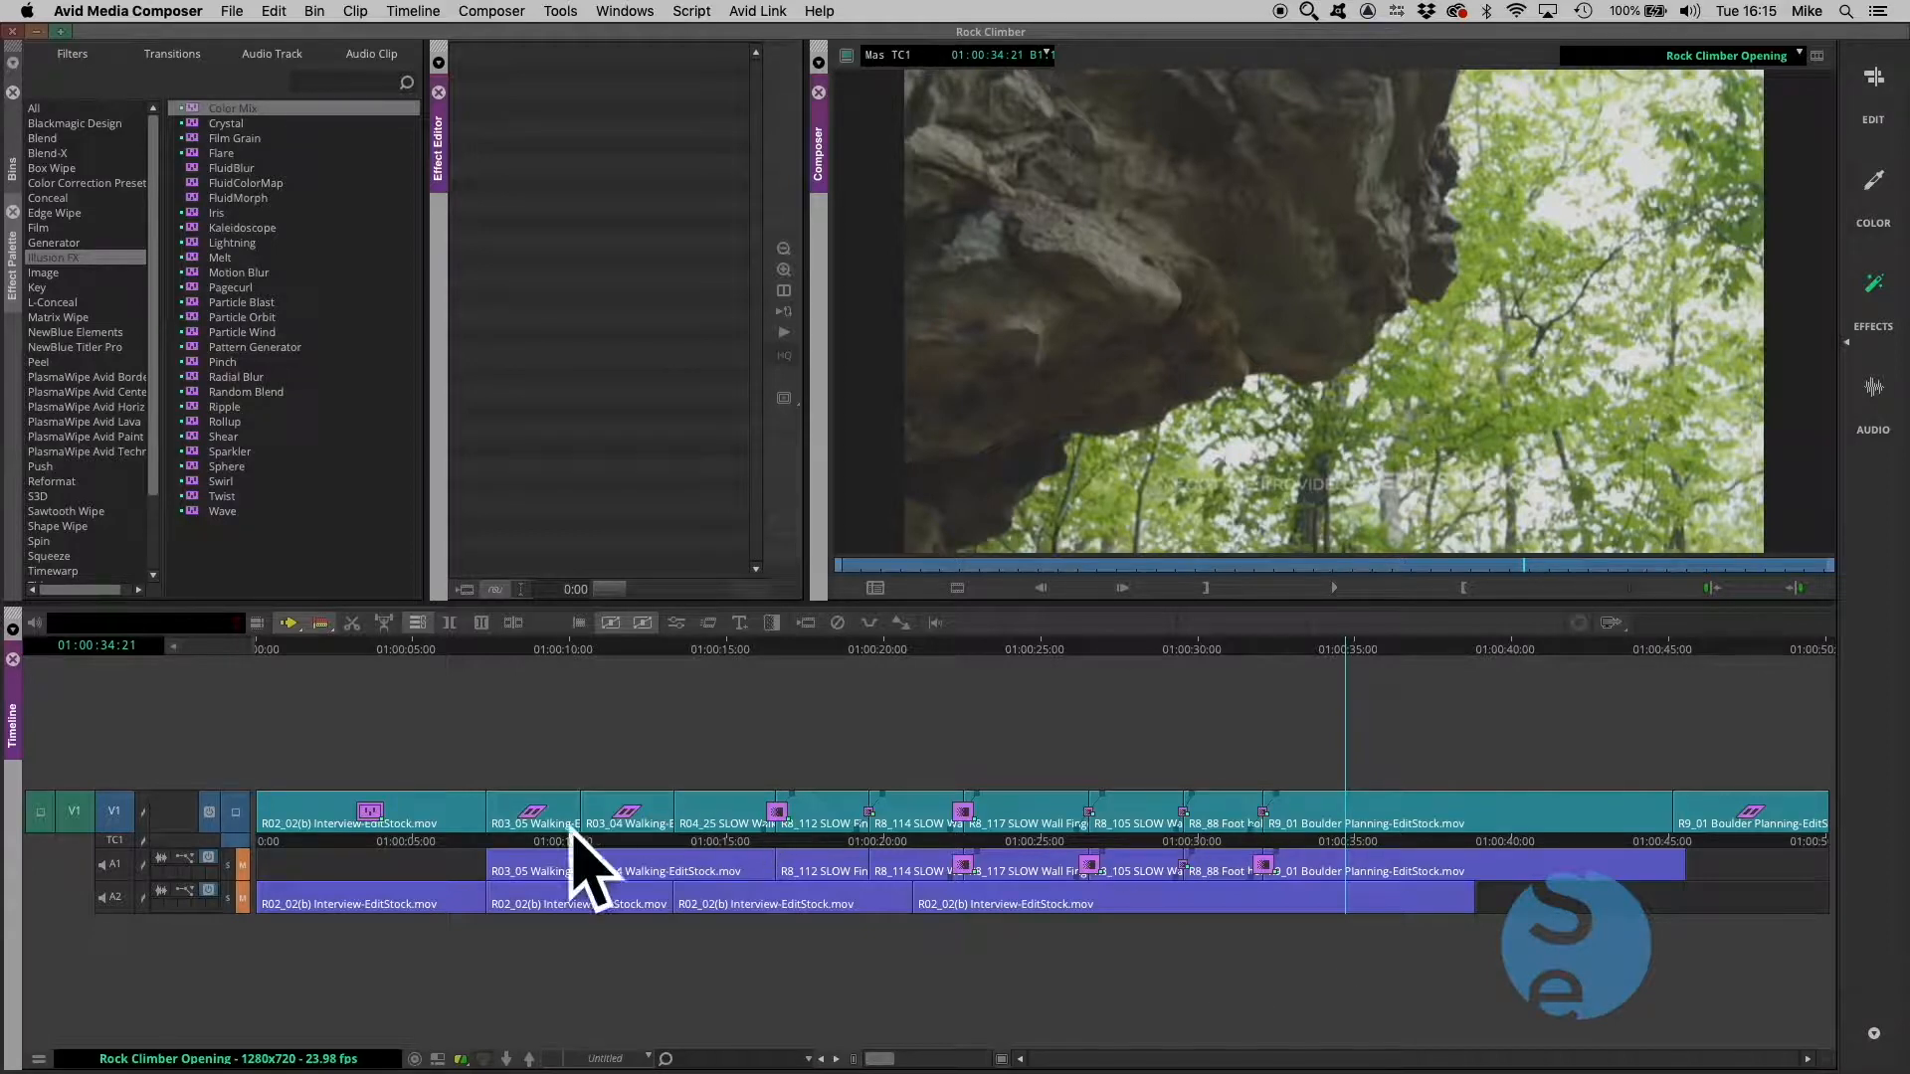
left_click(1268, 825)
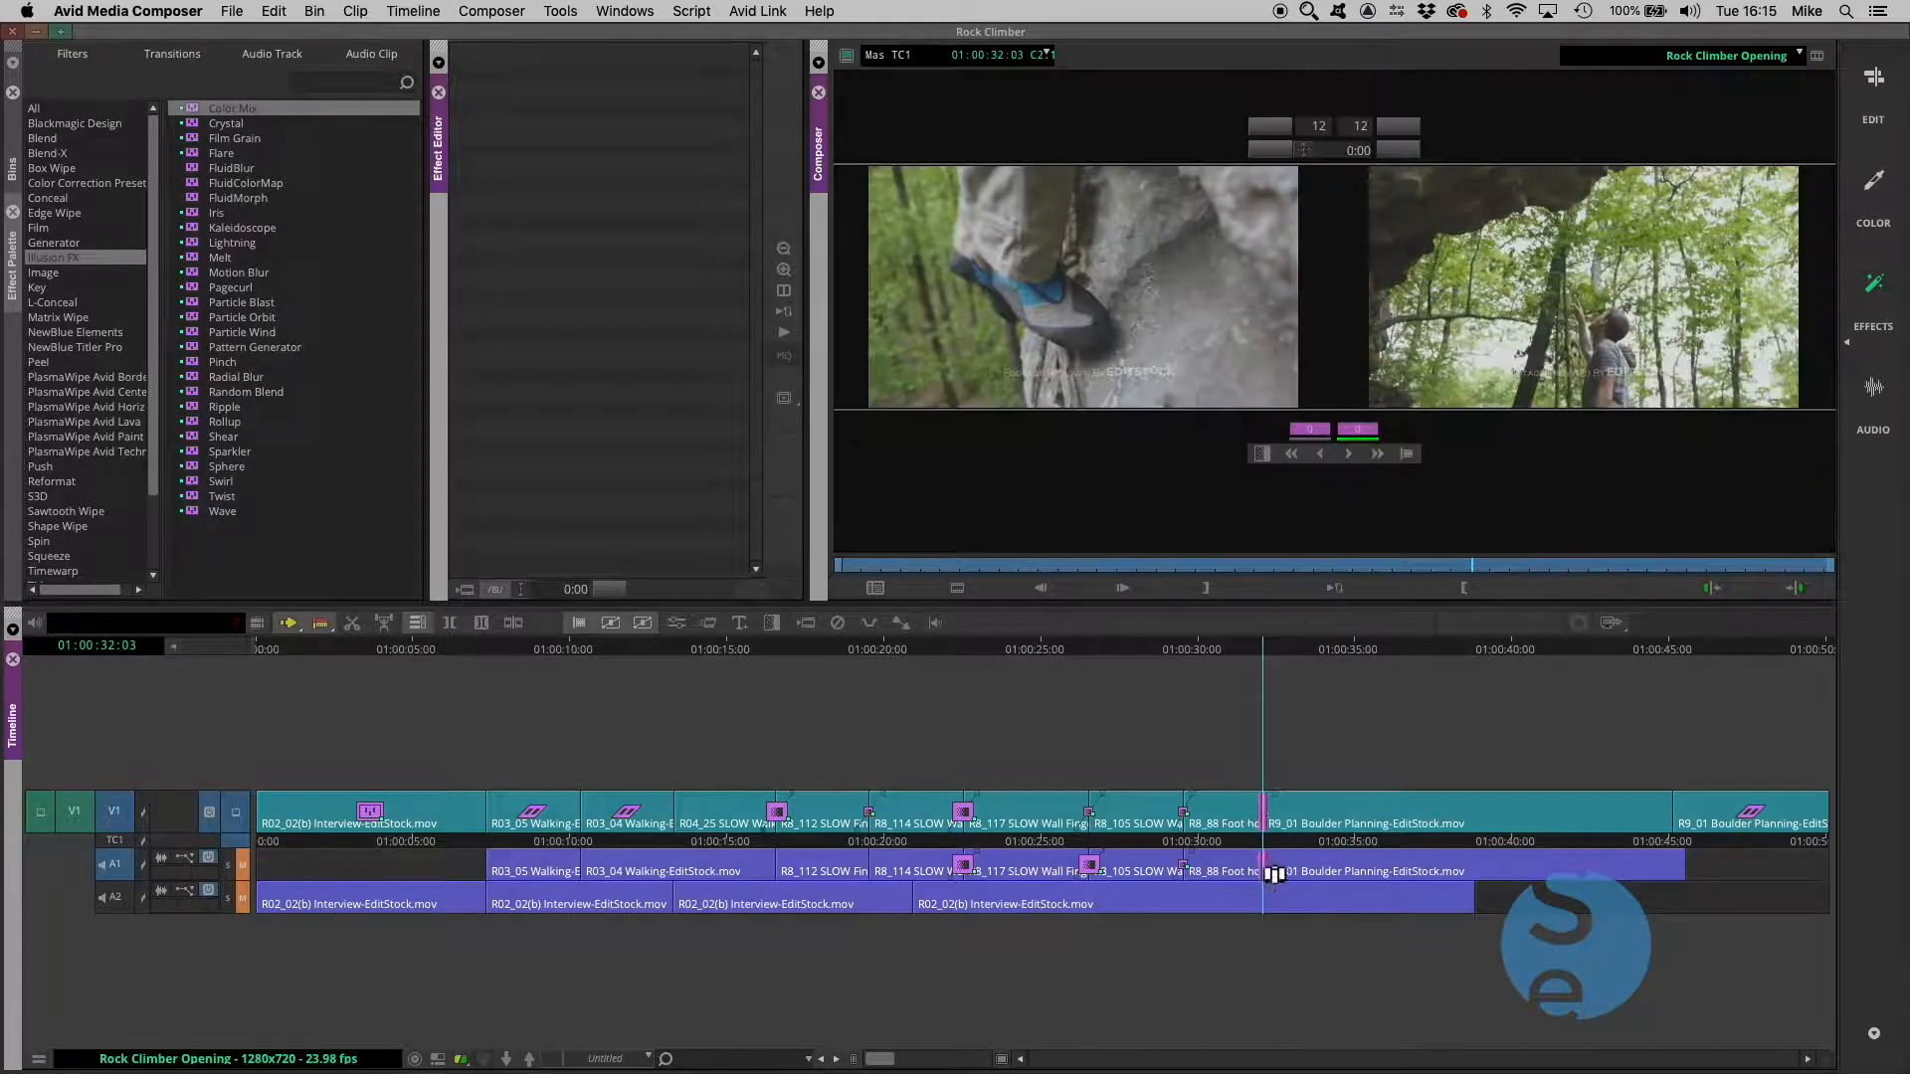
left_click(1399, 655)
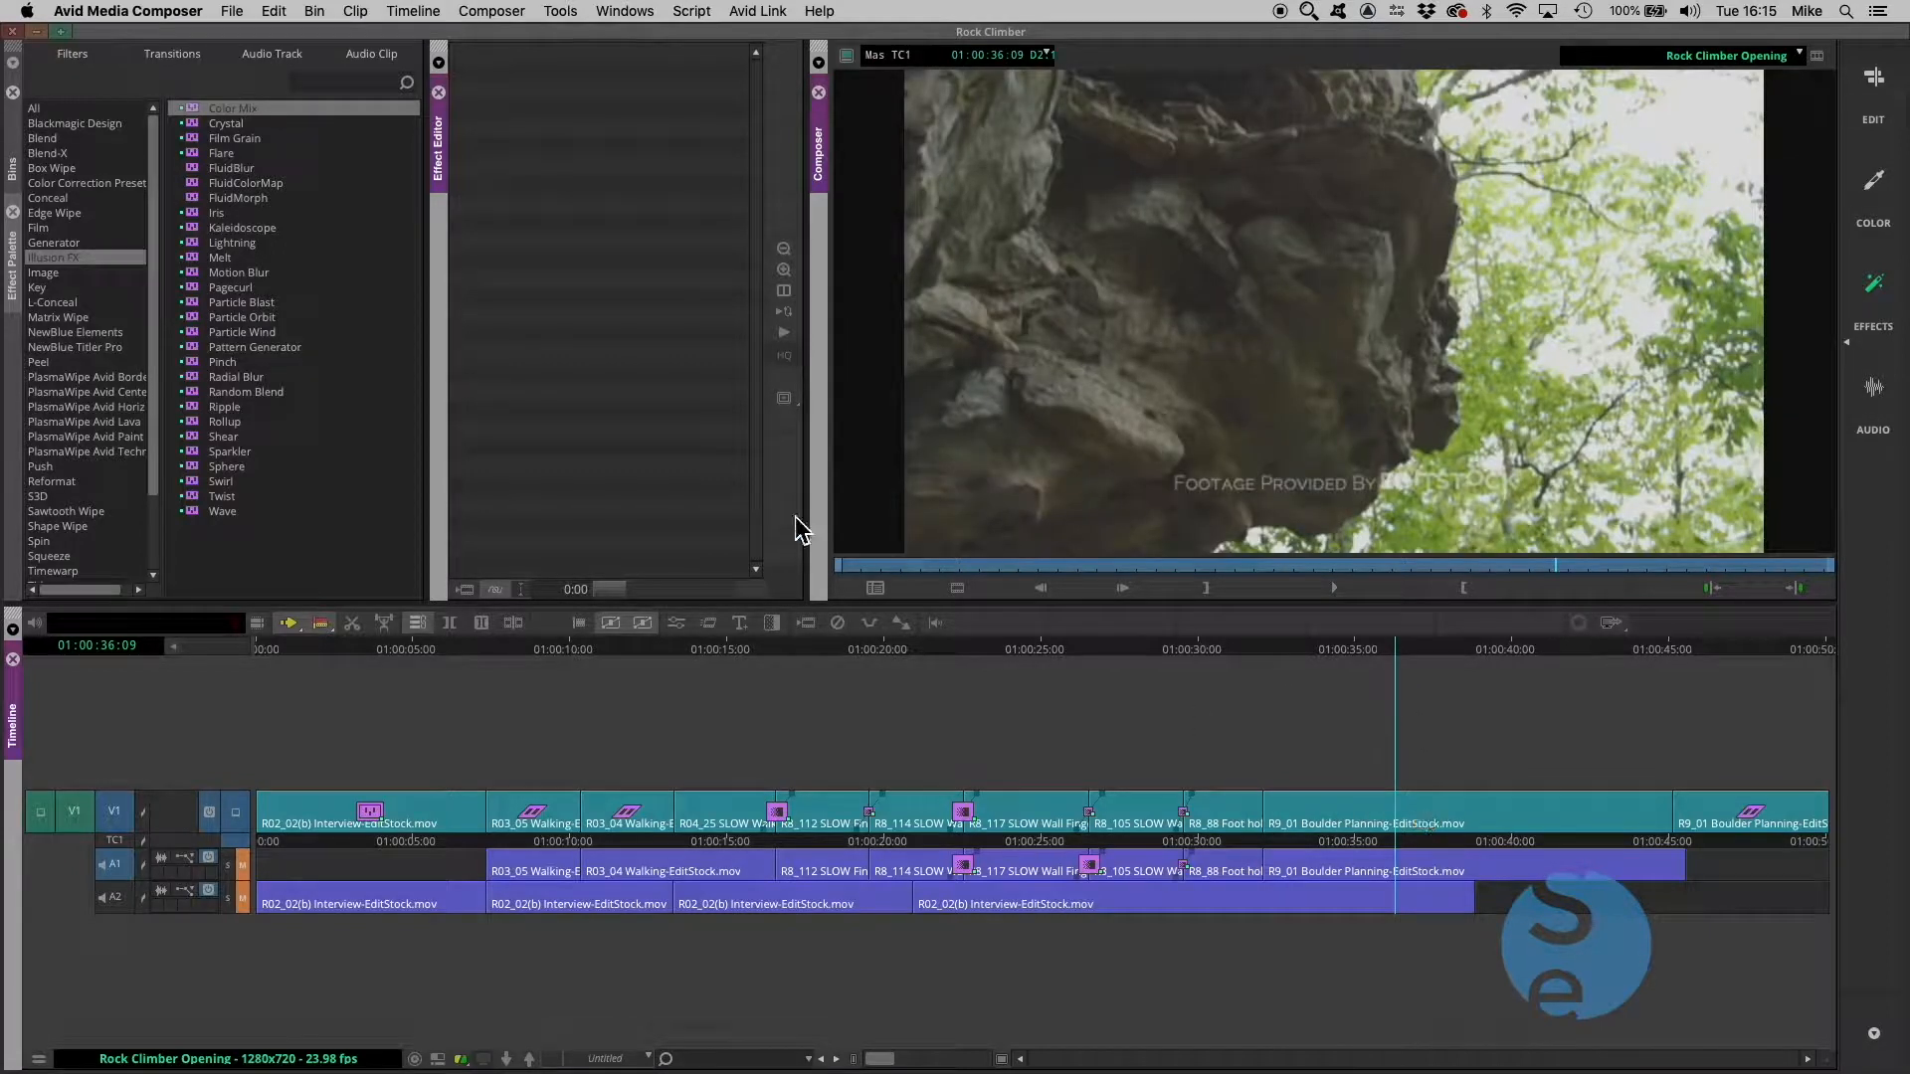
Apply the Illusion FX Film Grain effect to the R9_01 Boulder Planning clip, with level 72 and size 8
left_click_drag(221, 140, 1351, 841)
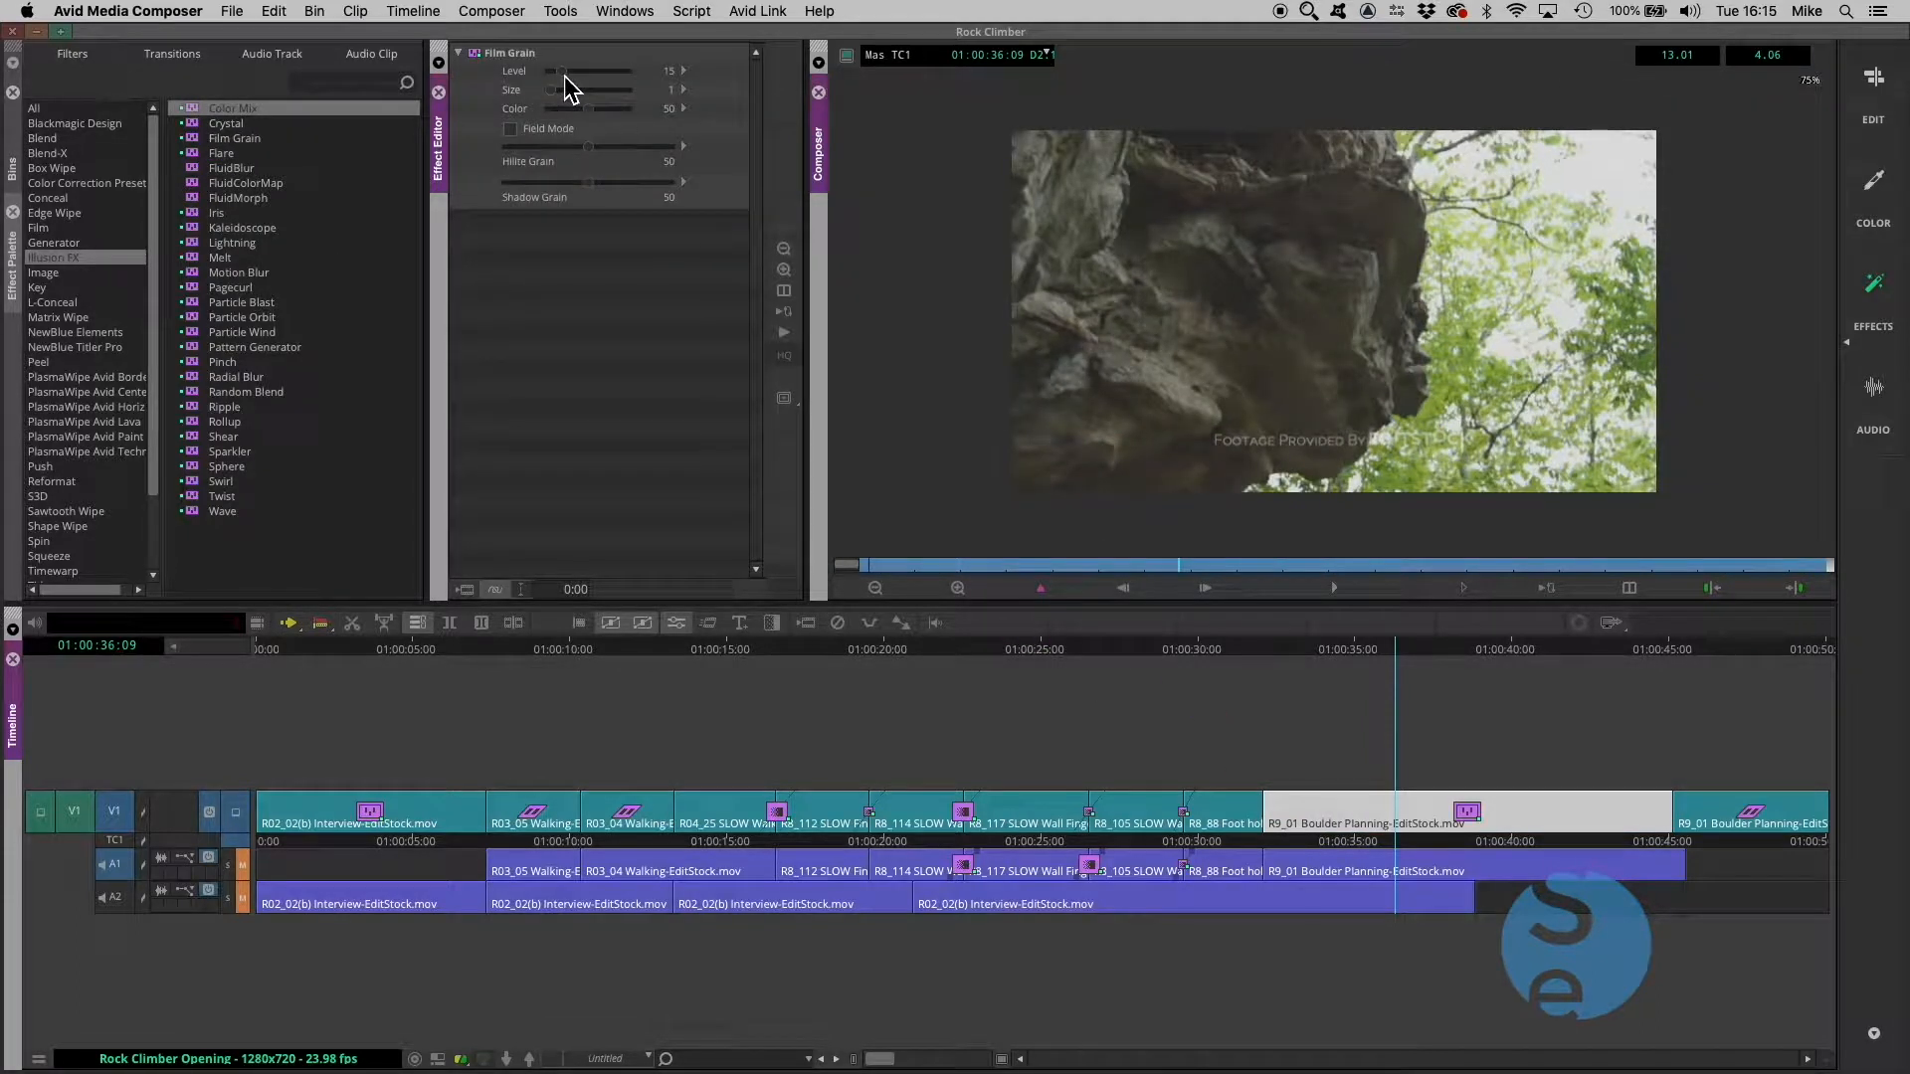
mouse_move(571, 72)
left_mouse_down()
mouse_move(613, 98)
mouse_move(605, 71)
left_mouse_up()
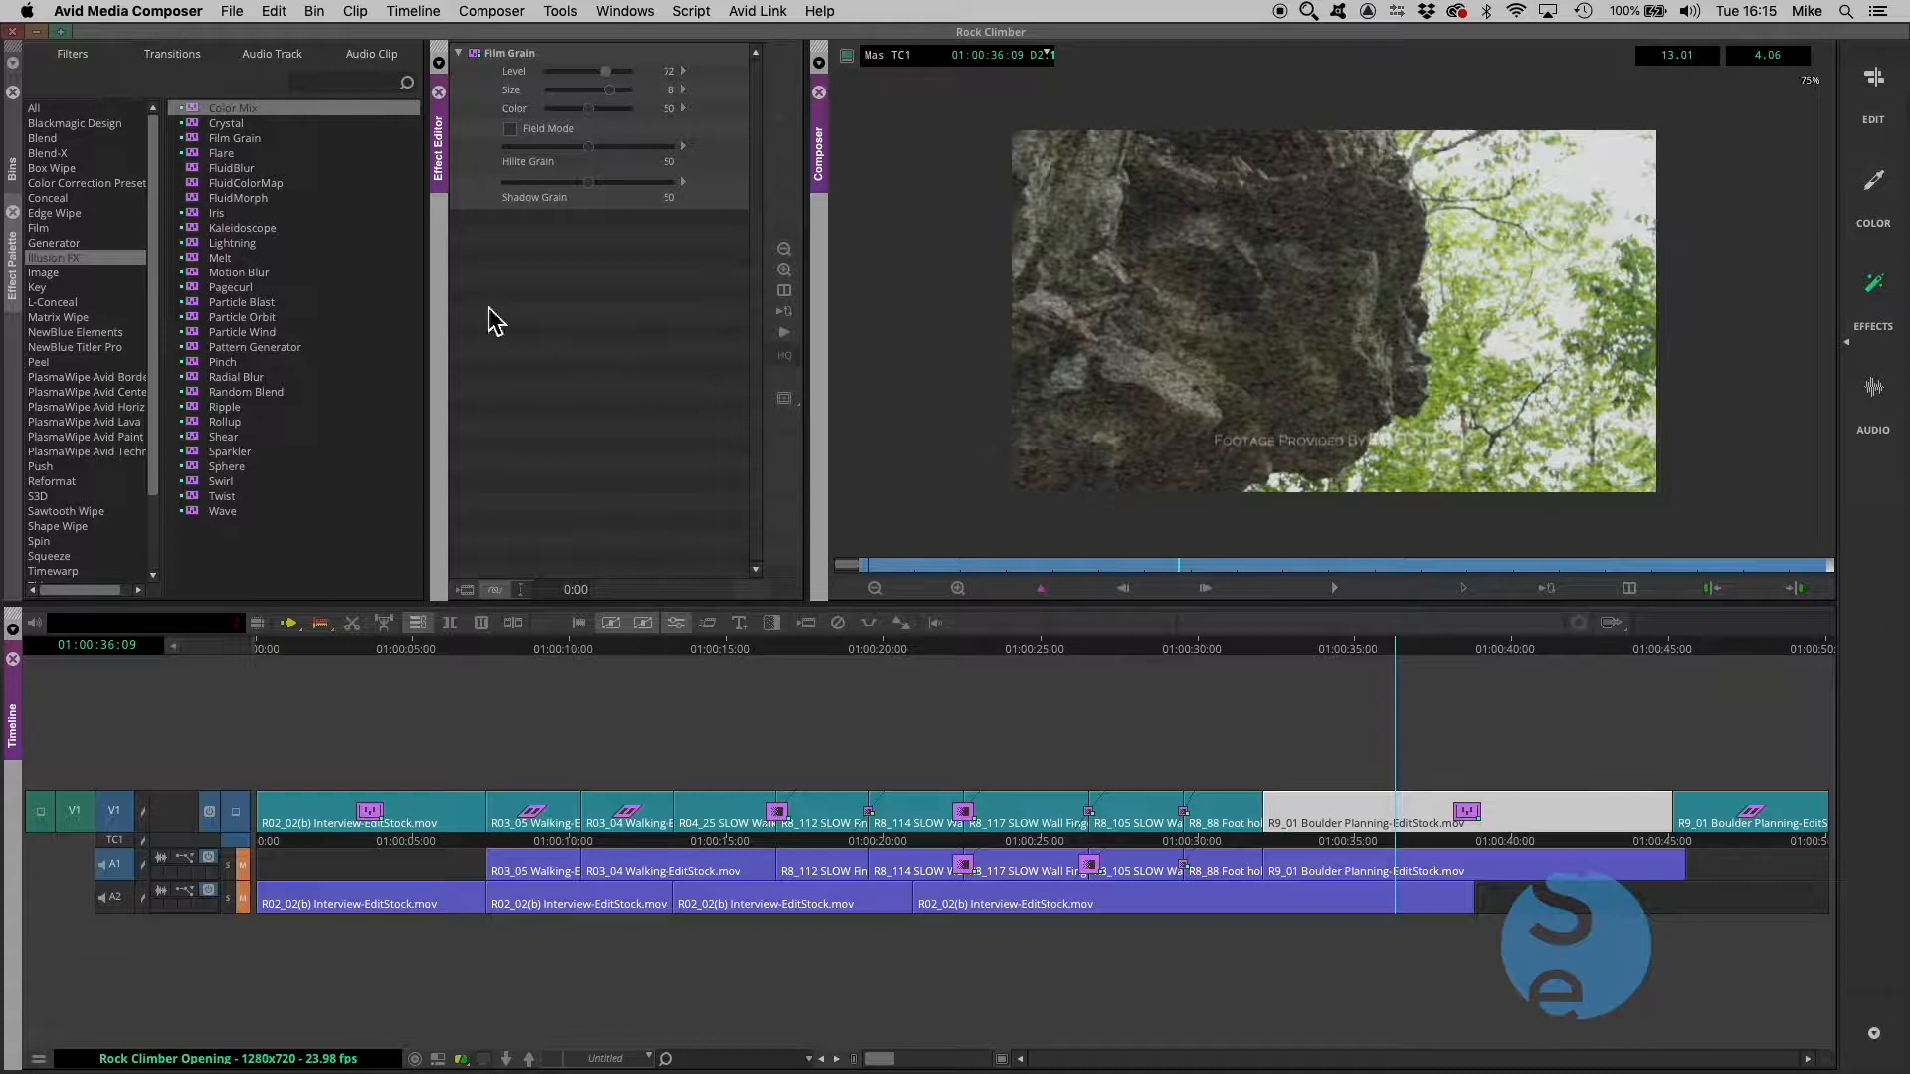
Stack the Image Resize effect on the R9_01 Boulder Planning clip's Film Grain, with fixed-aspect scaling of 155
left_click(44, 276)
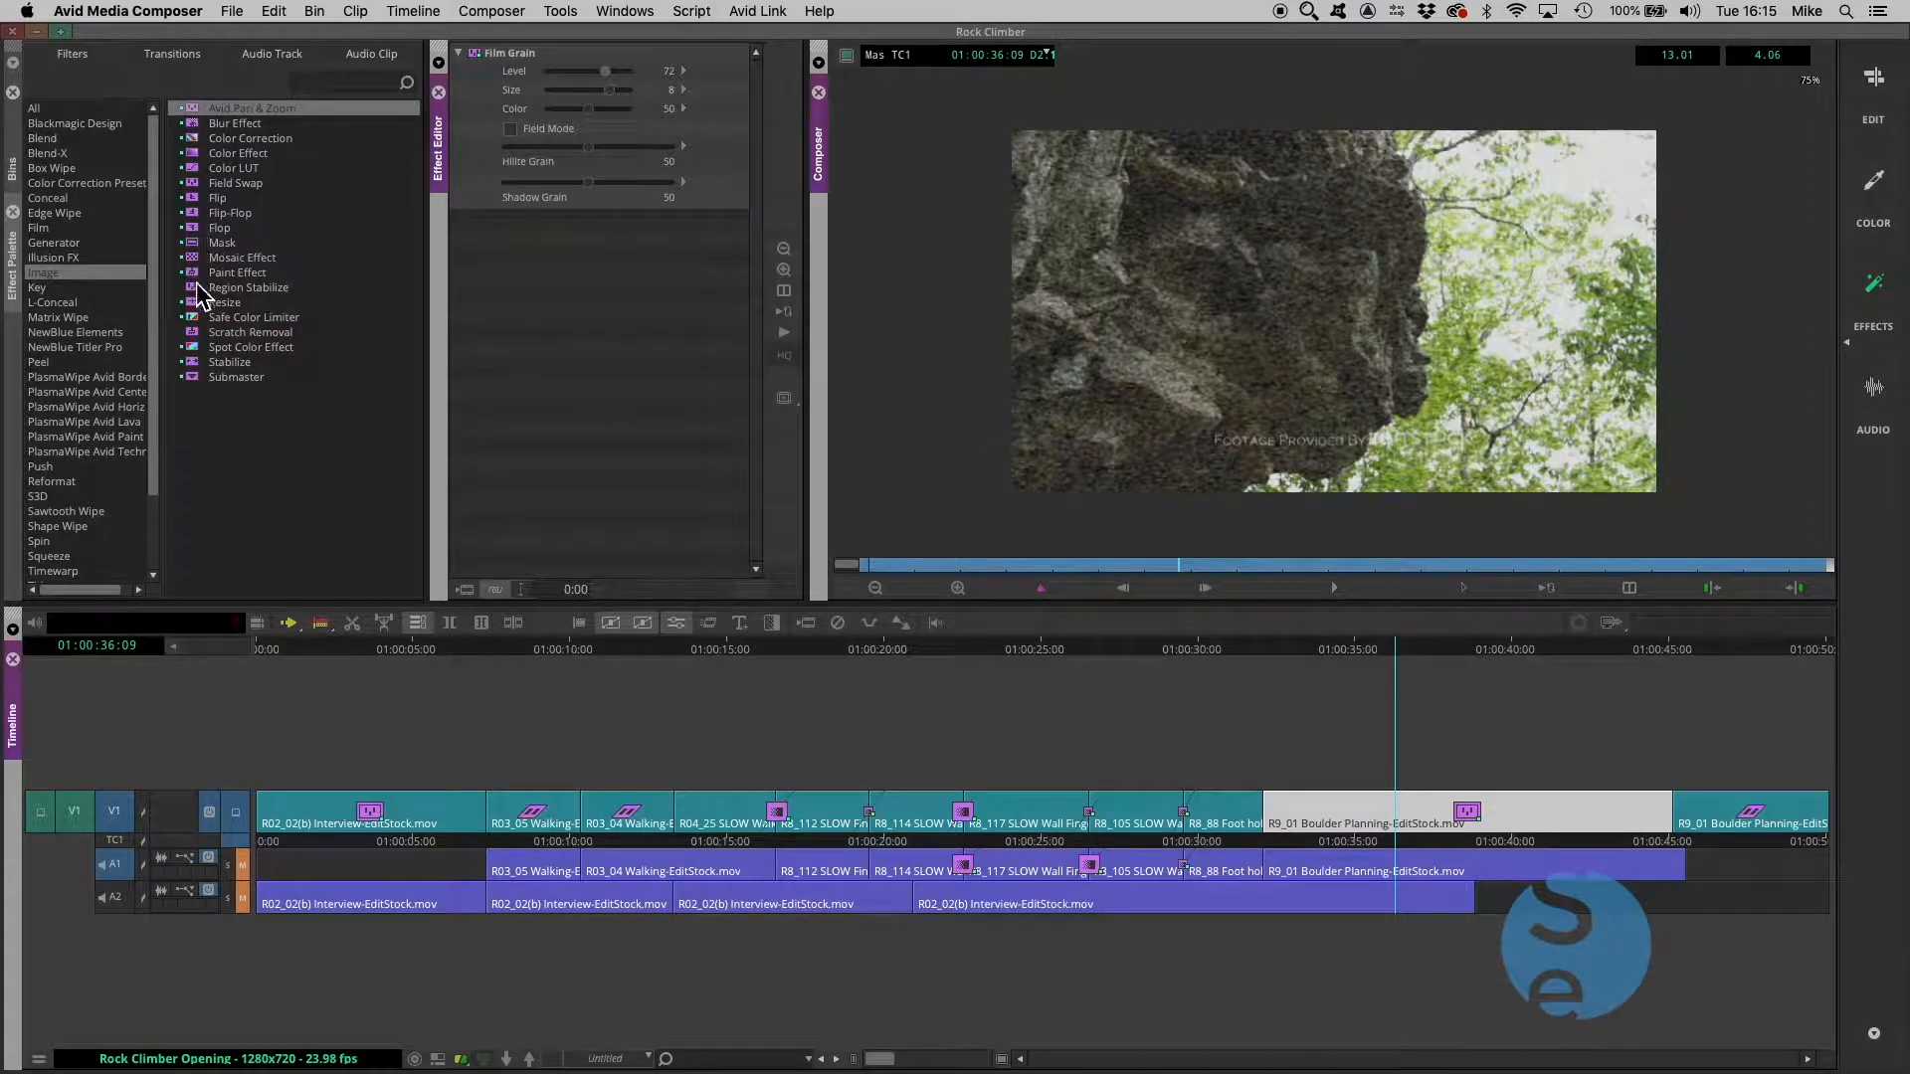
left_click(200, 303)
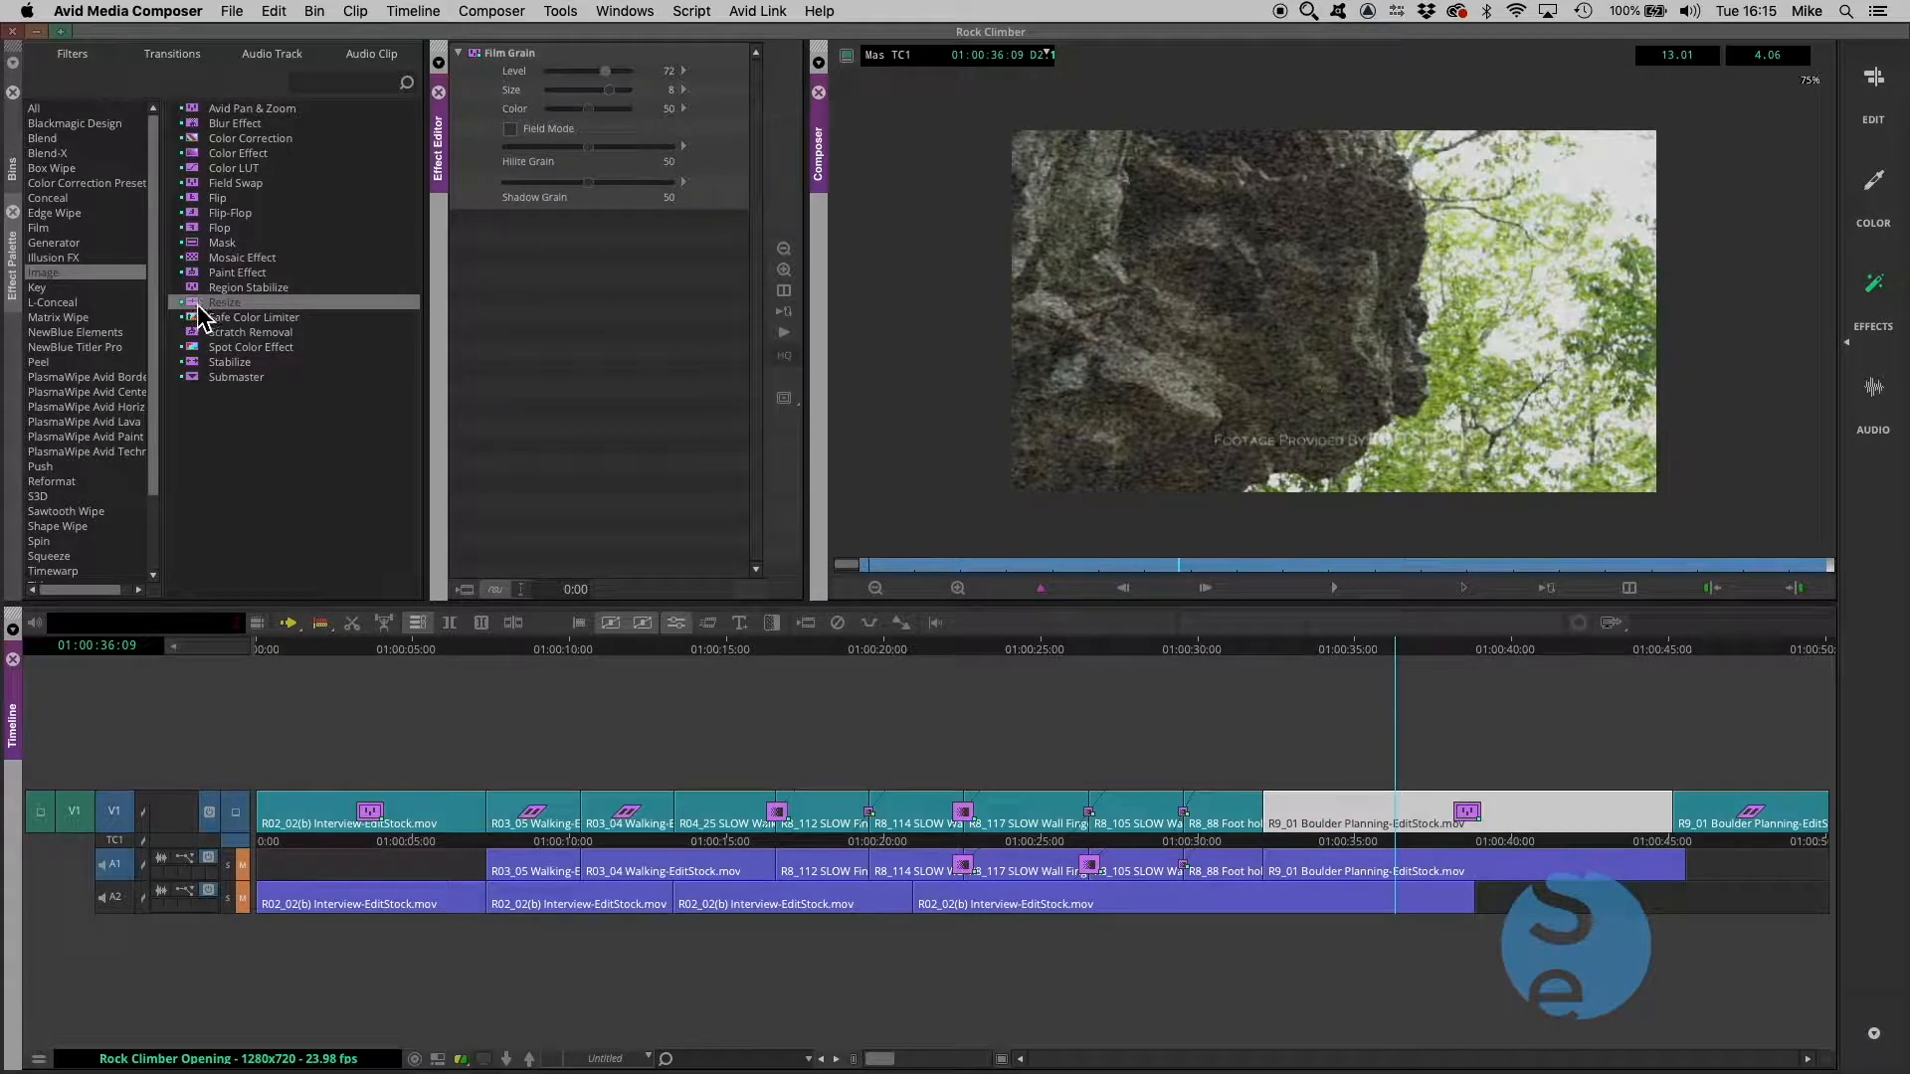
left_click_drag(200, 312, 1413, 839)
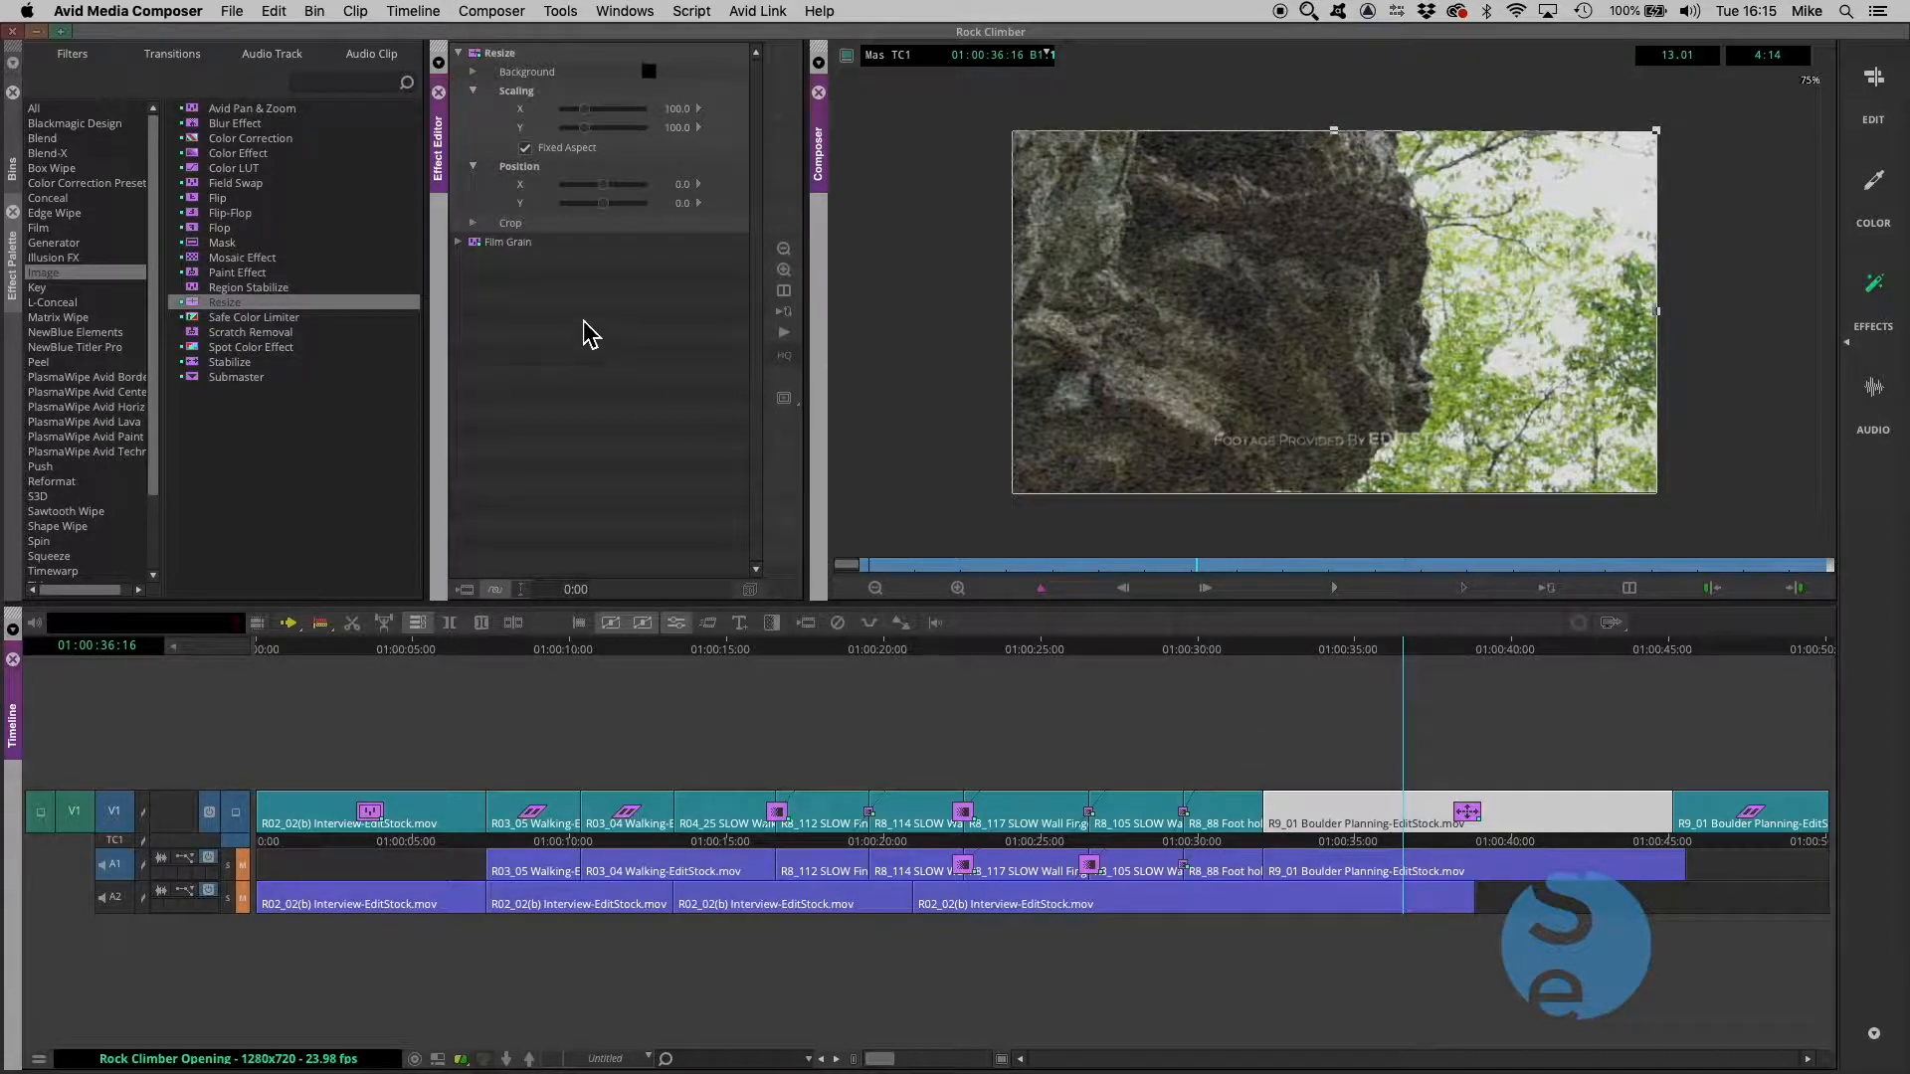
left_click_drag(591, 127, 599, 122)
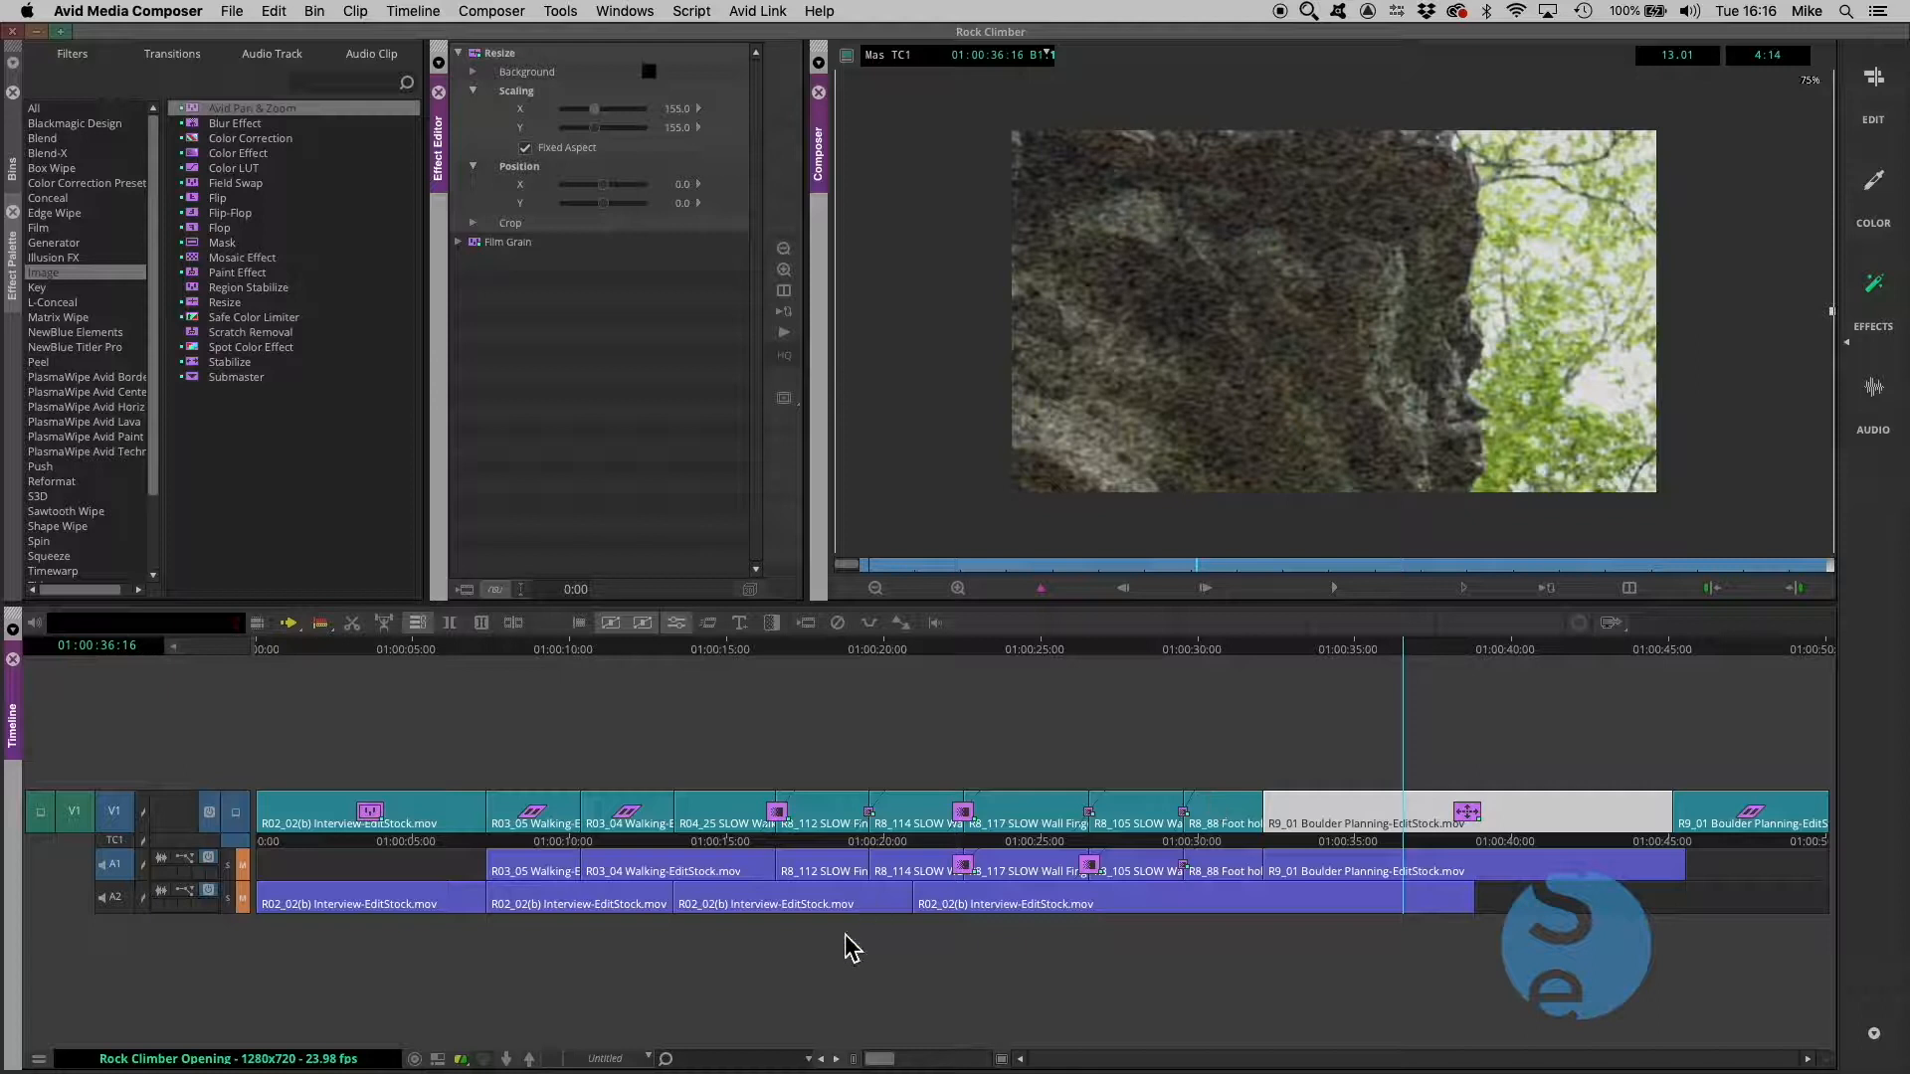
Set the fixed-aspect scaling of the interview clip's Resize effect, nested beneath its Film Grain, to 172
left_click(351, 659)
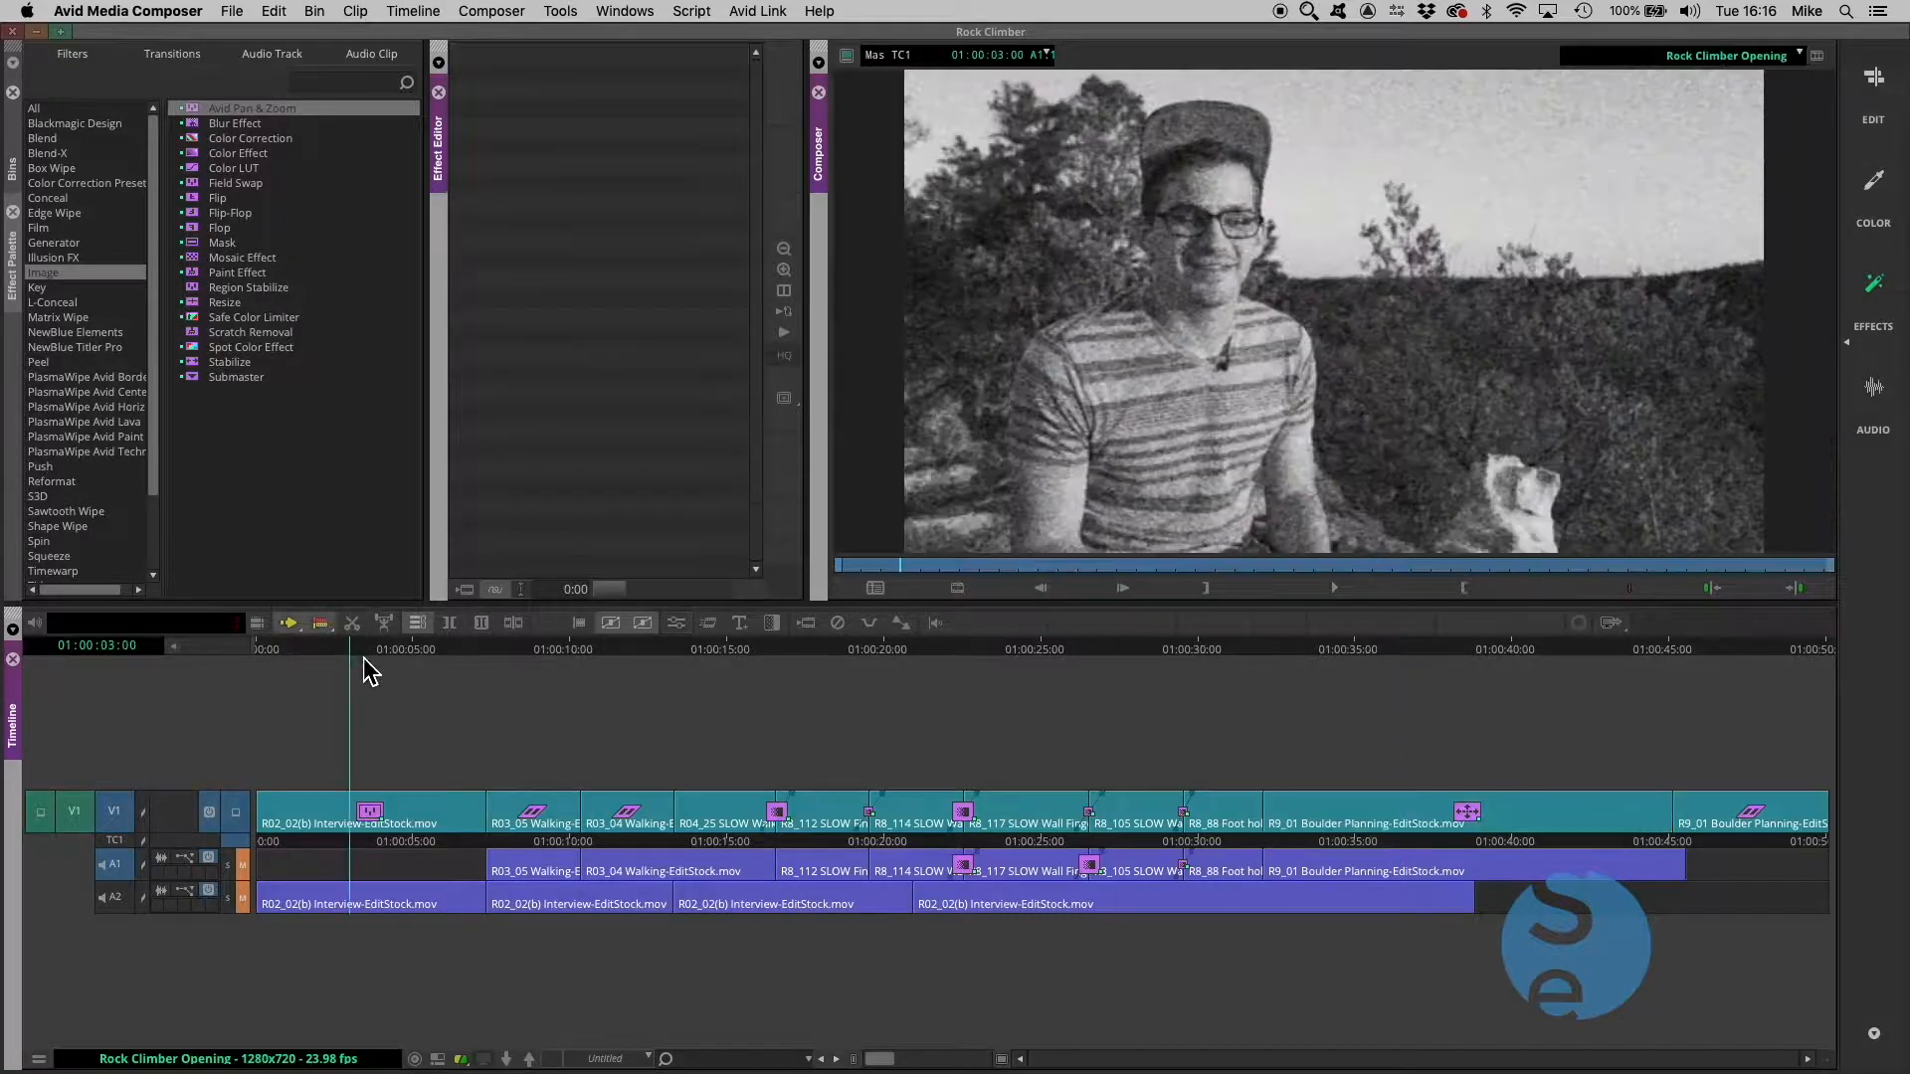
left_click(384, 826)
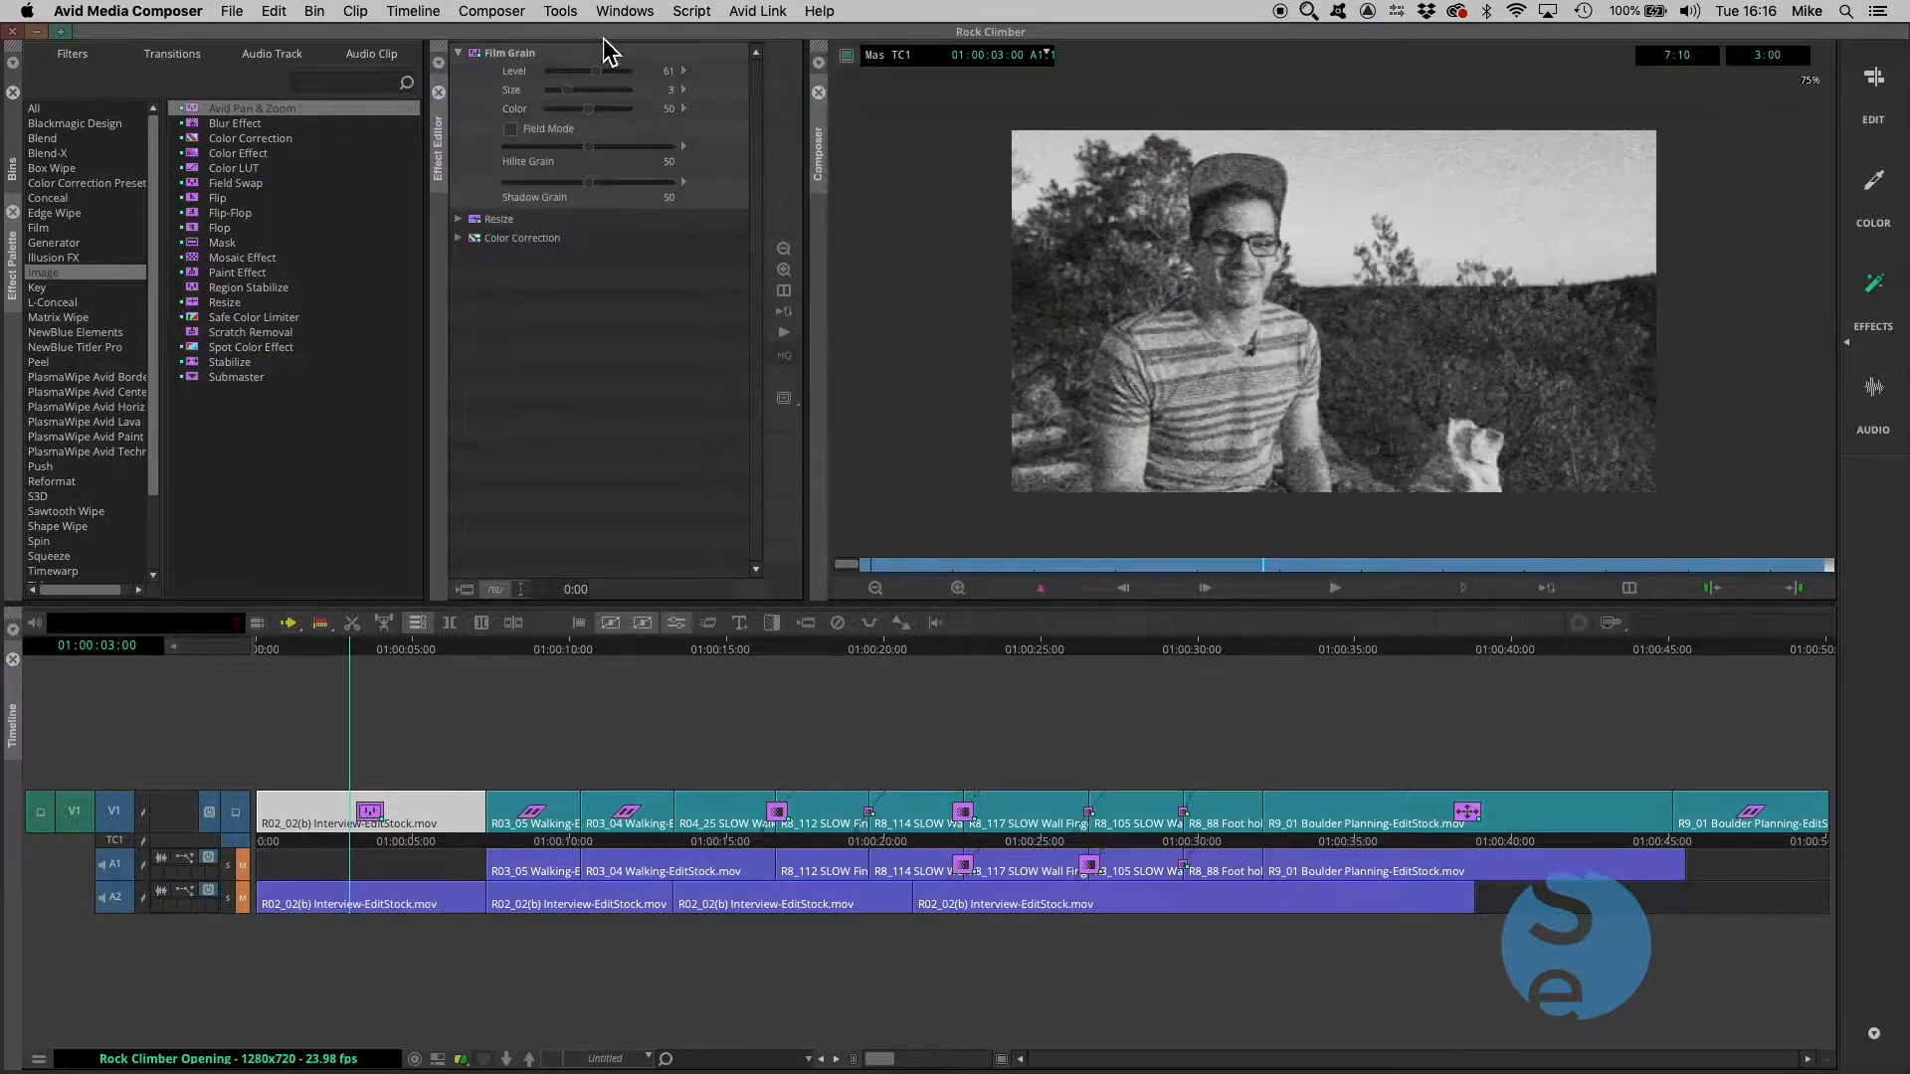
left_click(464, 237)
left_click(457, 220)
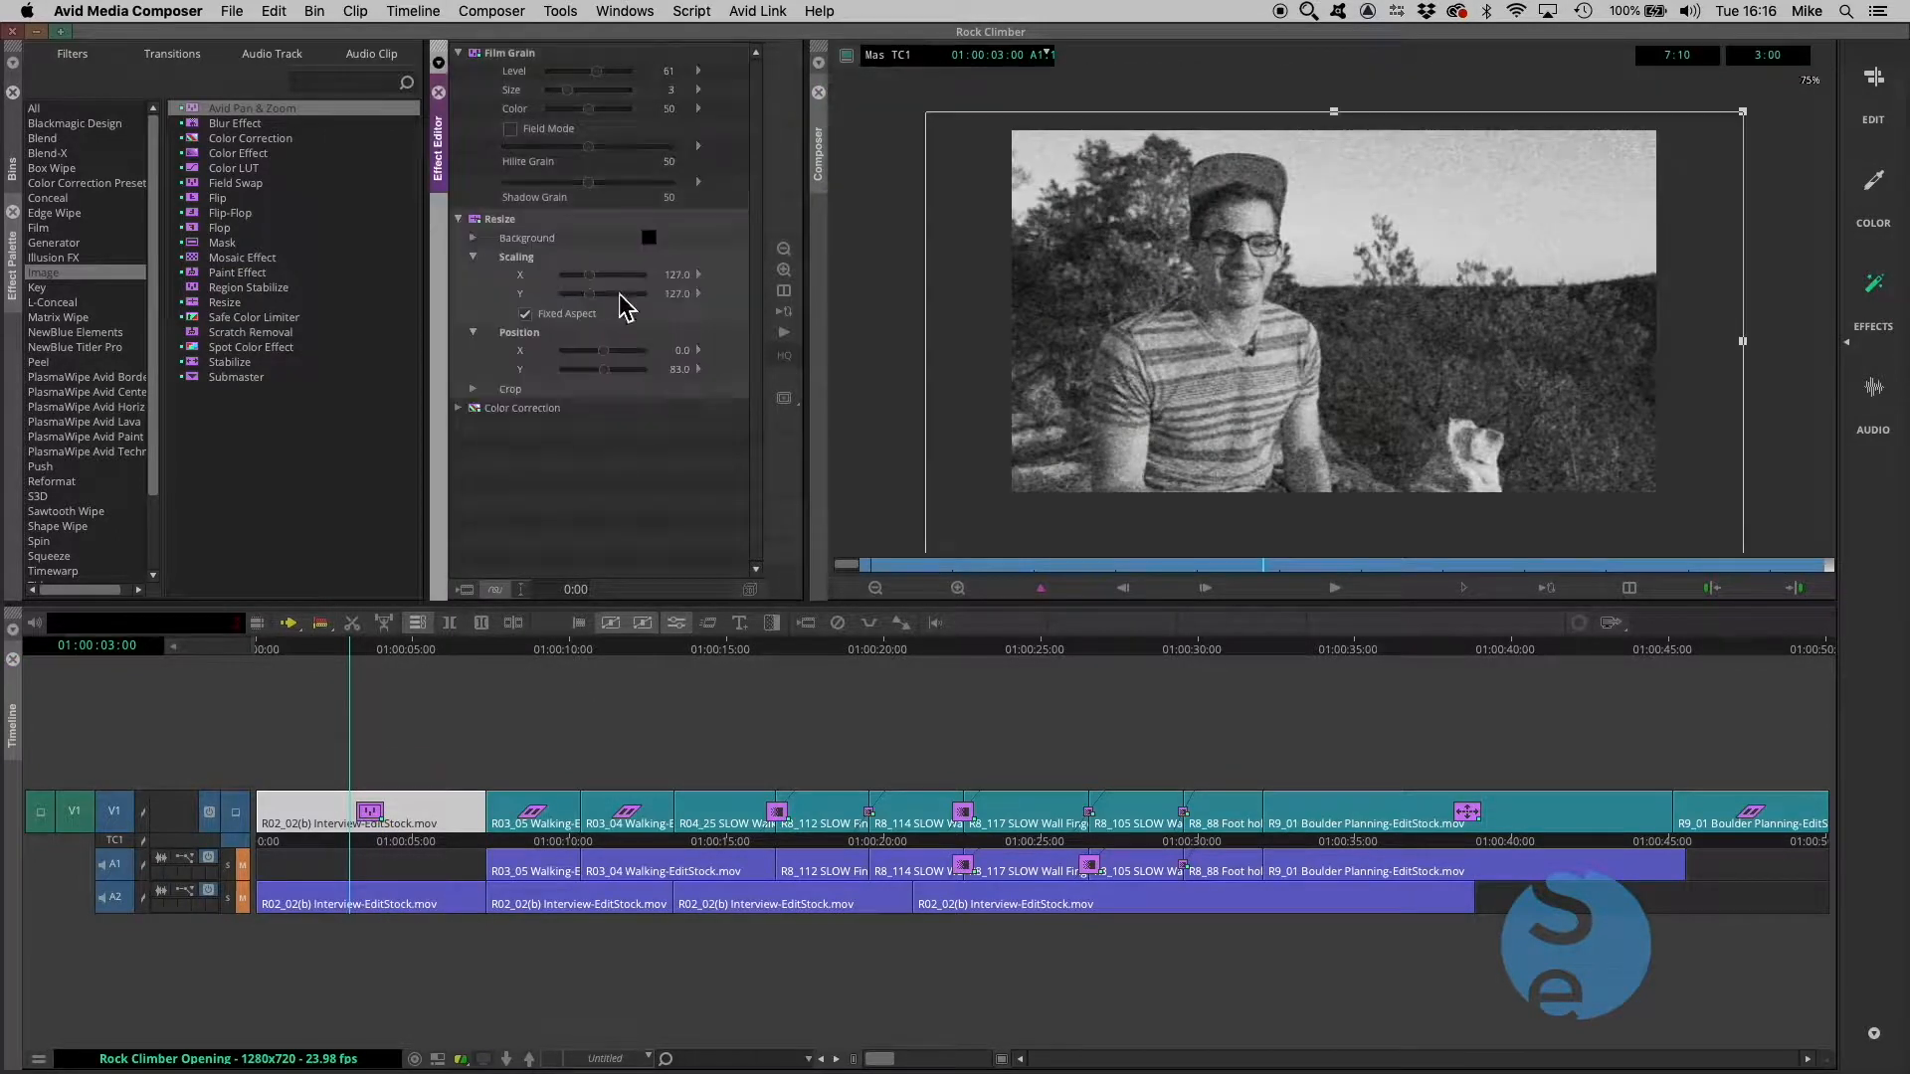
left_click_drag(597, 281, 602, 285)
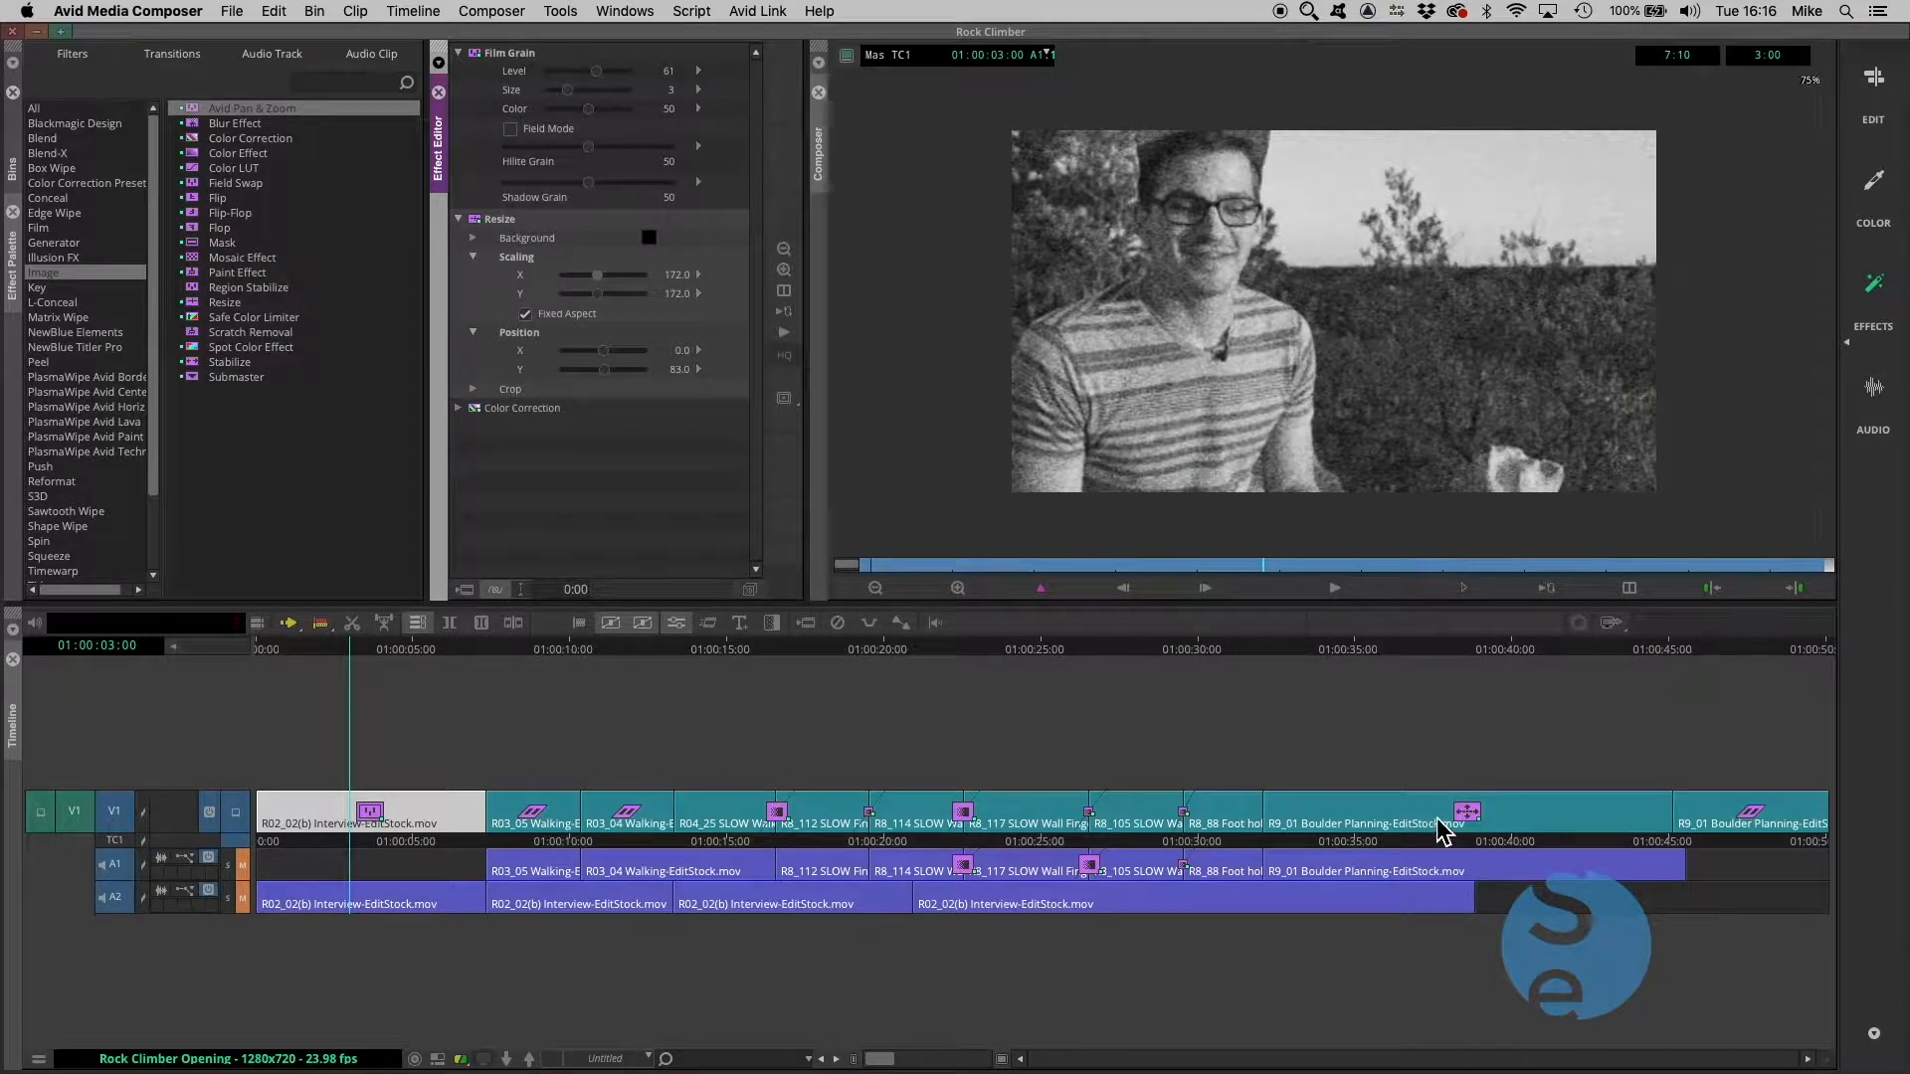
Reorder the R9_01 Boulder Planning clip's effects so Film Grain sits above Resize, and set the Resize scaling to 133
left_click(1435, 824)
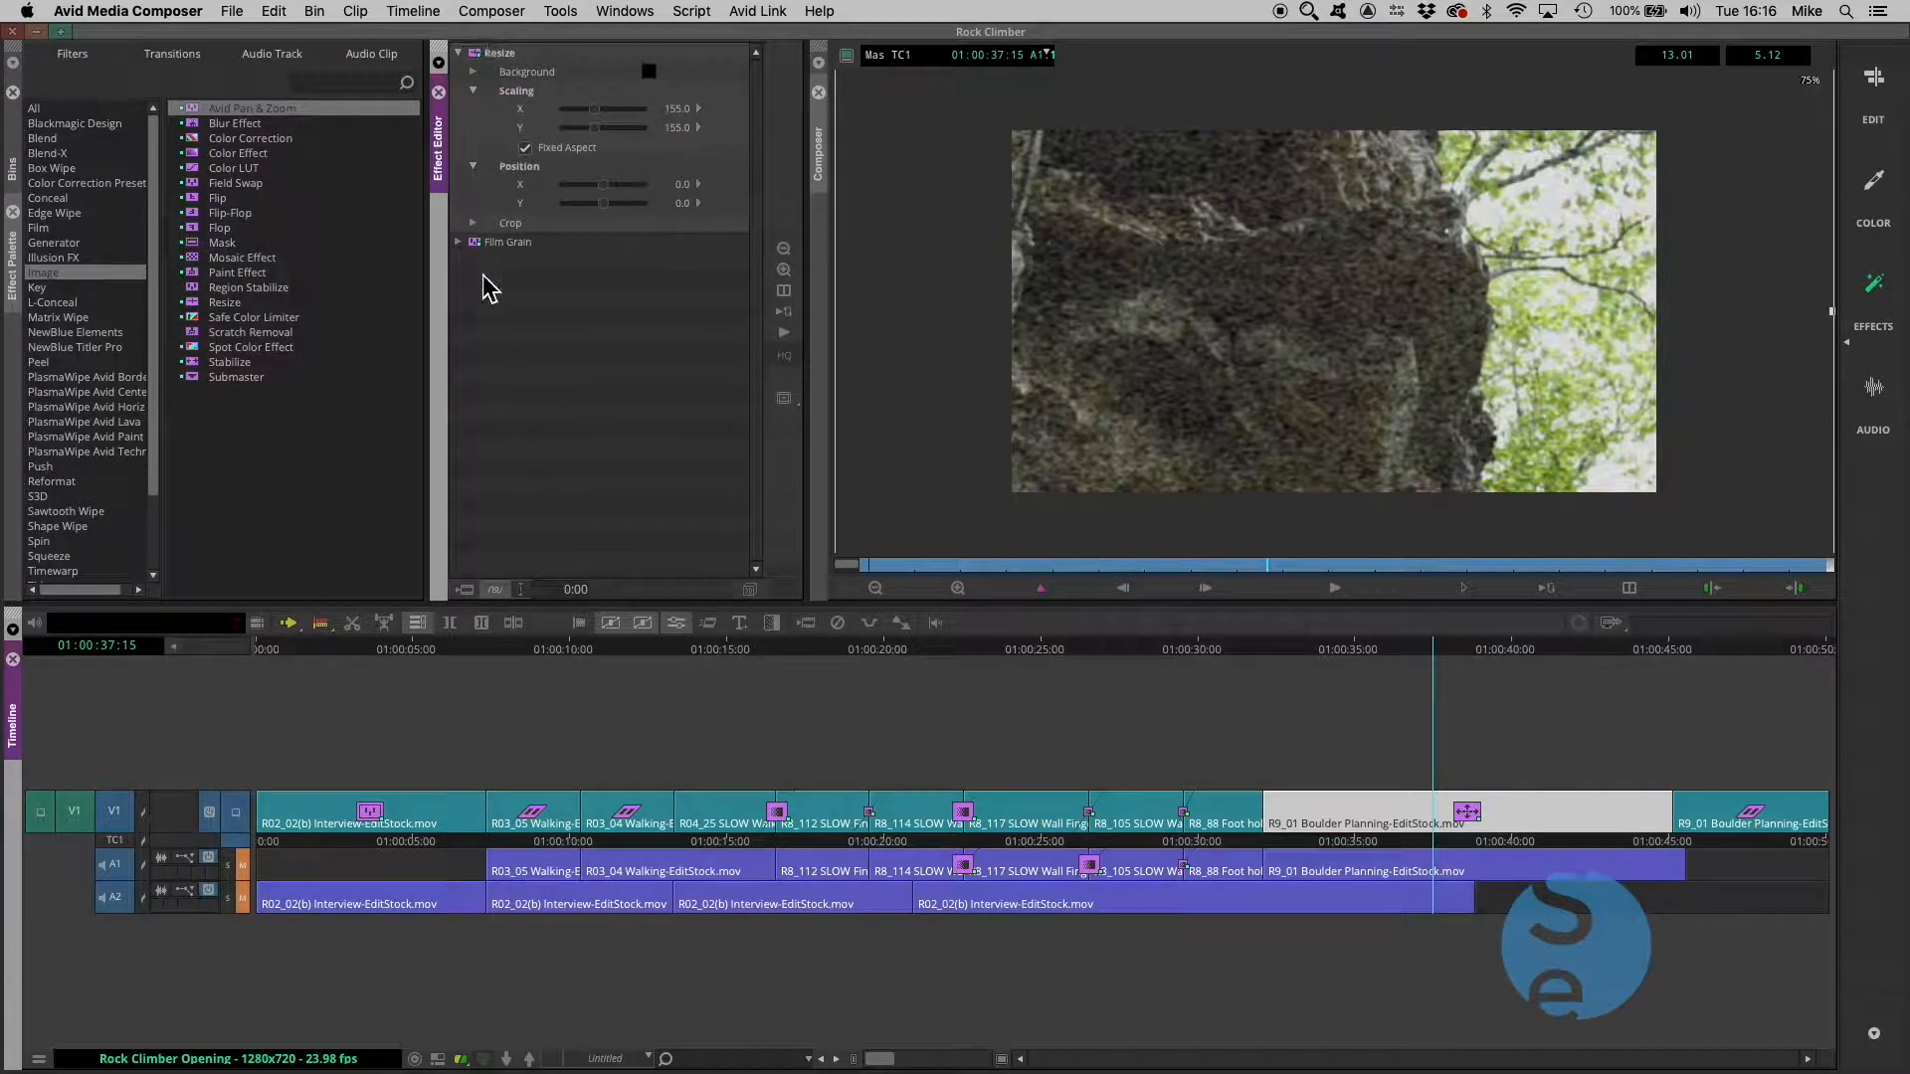
key("super+z")
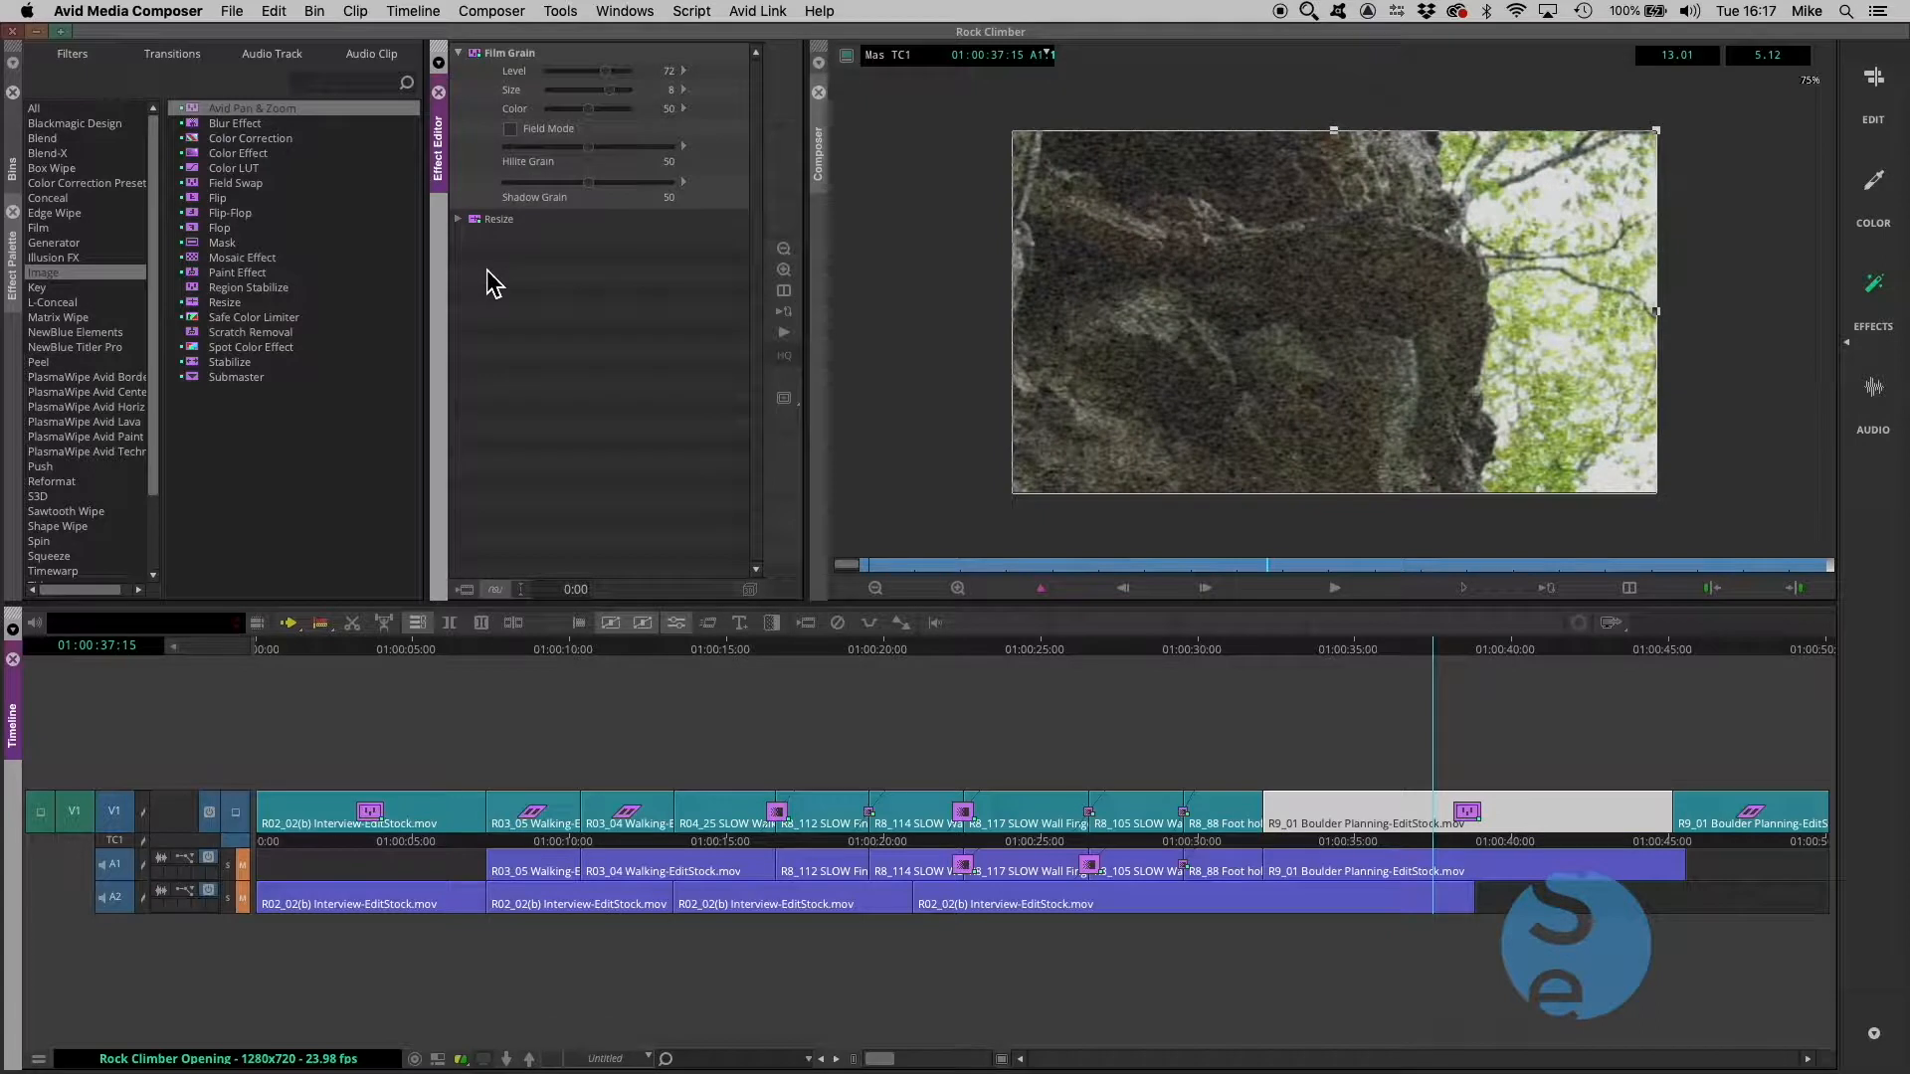
left_click(460, 220)
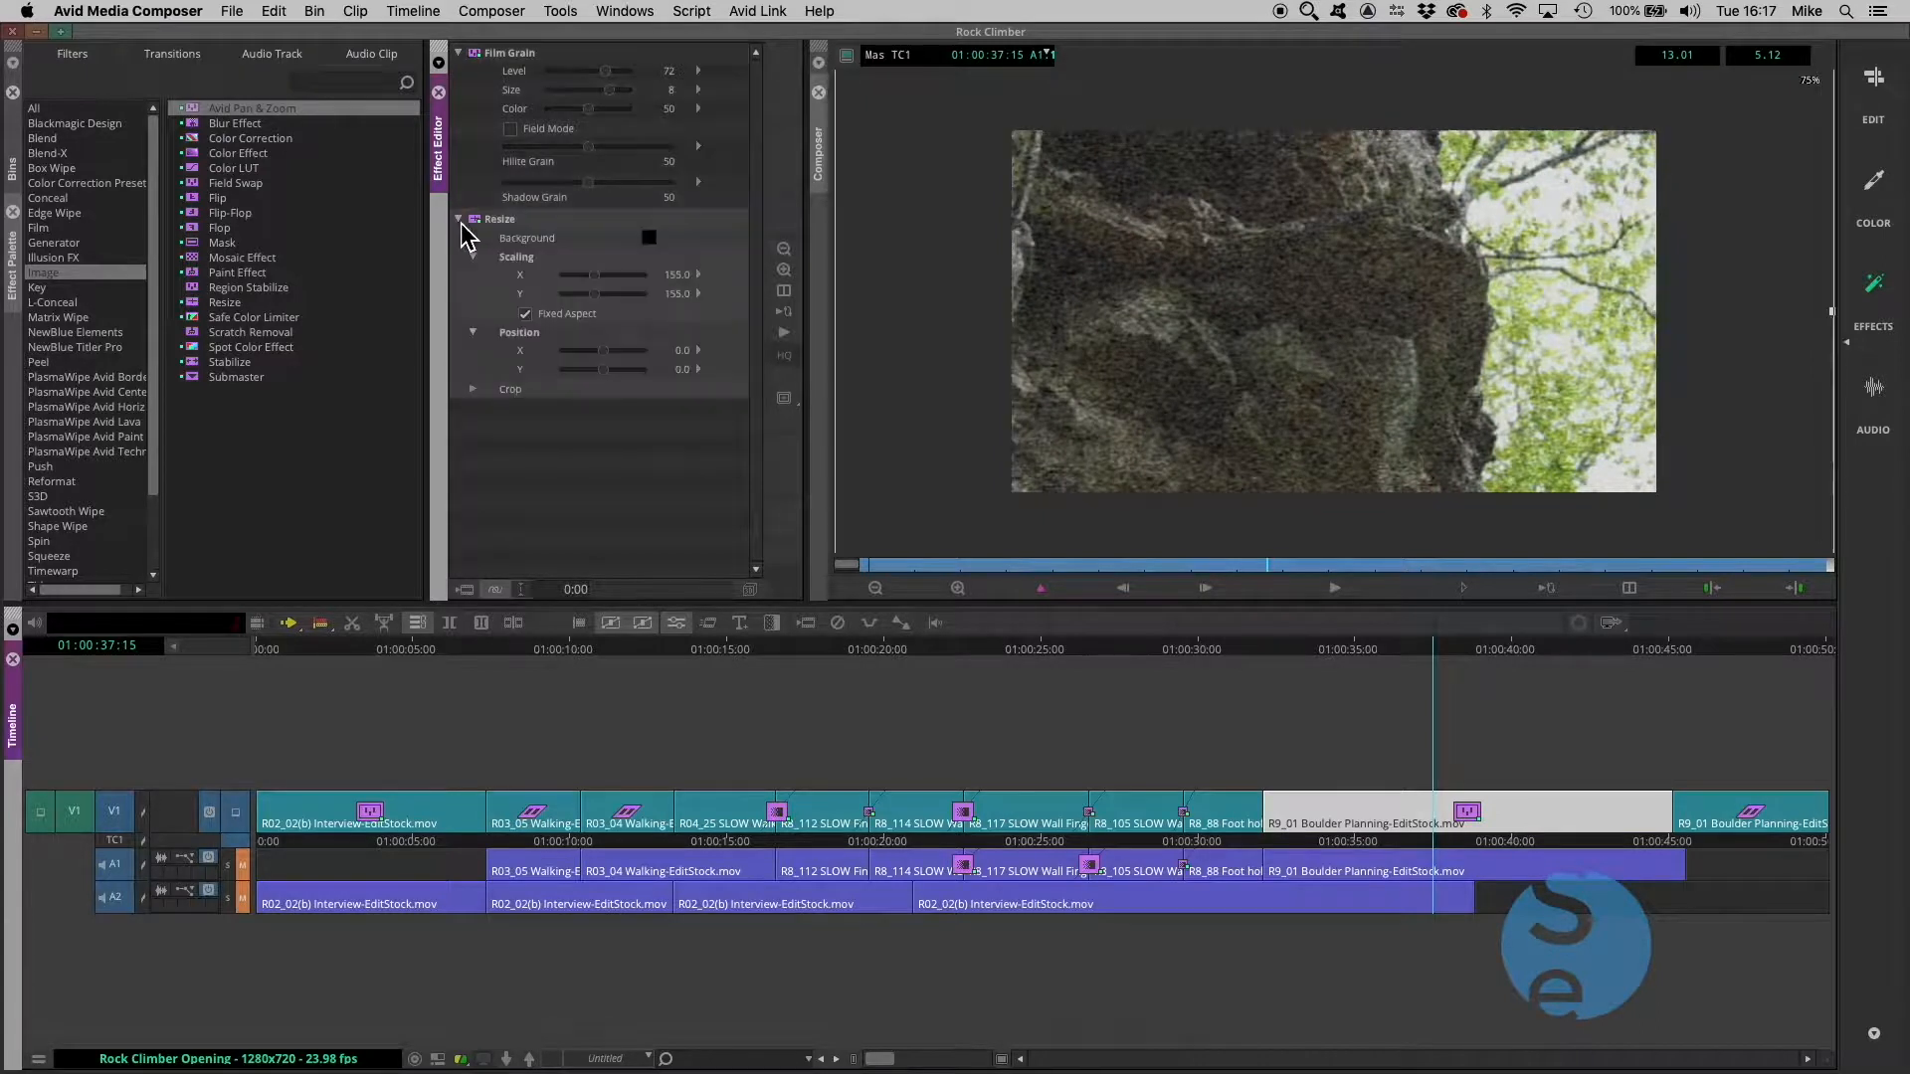
mouse_move(597, 278)
left_mouse_down()
mouse_move(616, 288)
mouse_move(597, 296)
left_mouse_up()
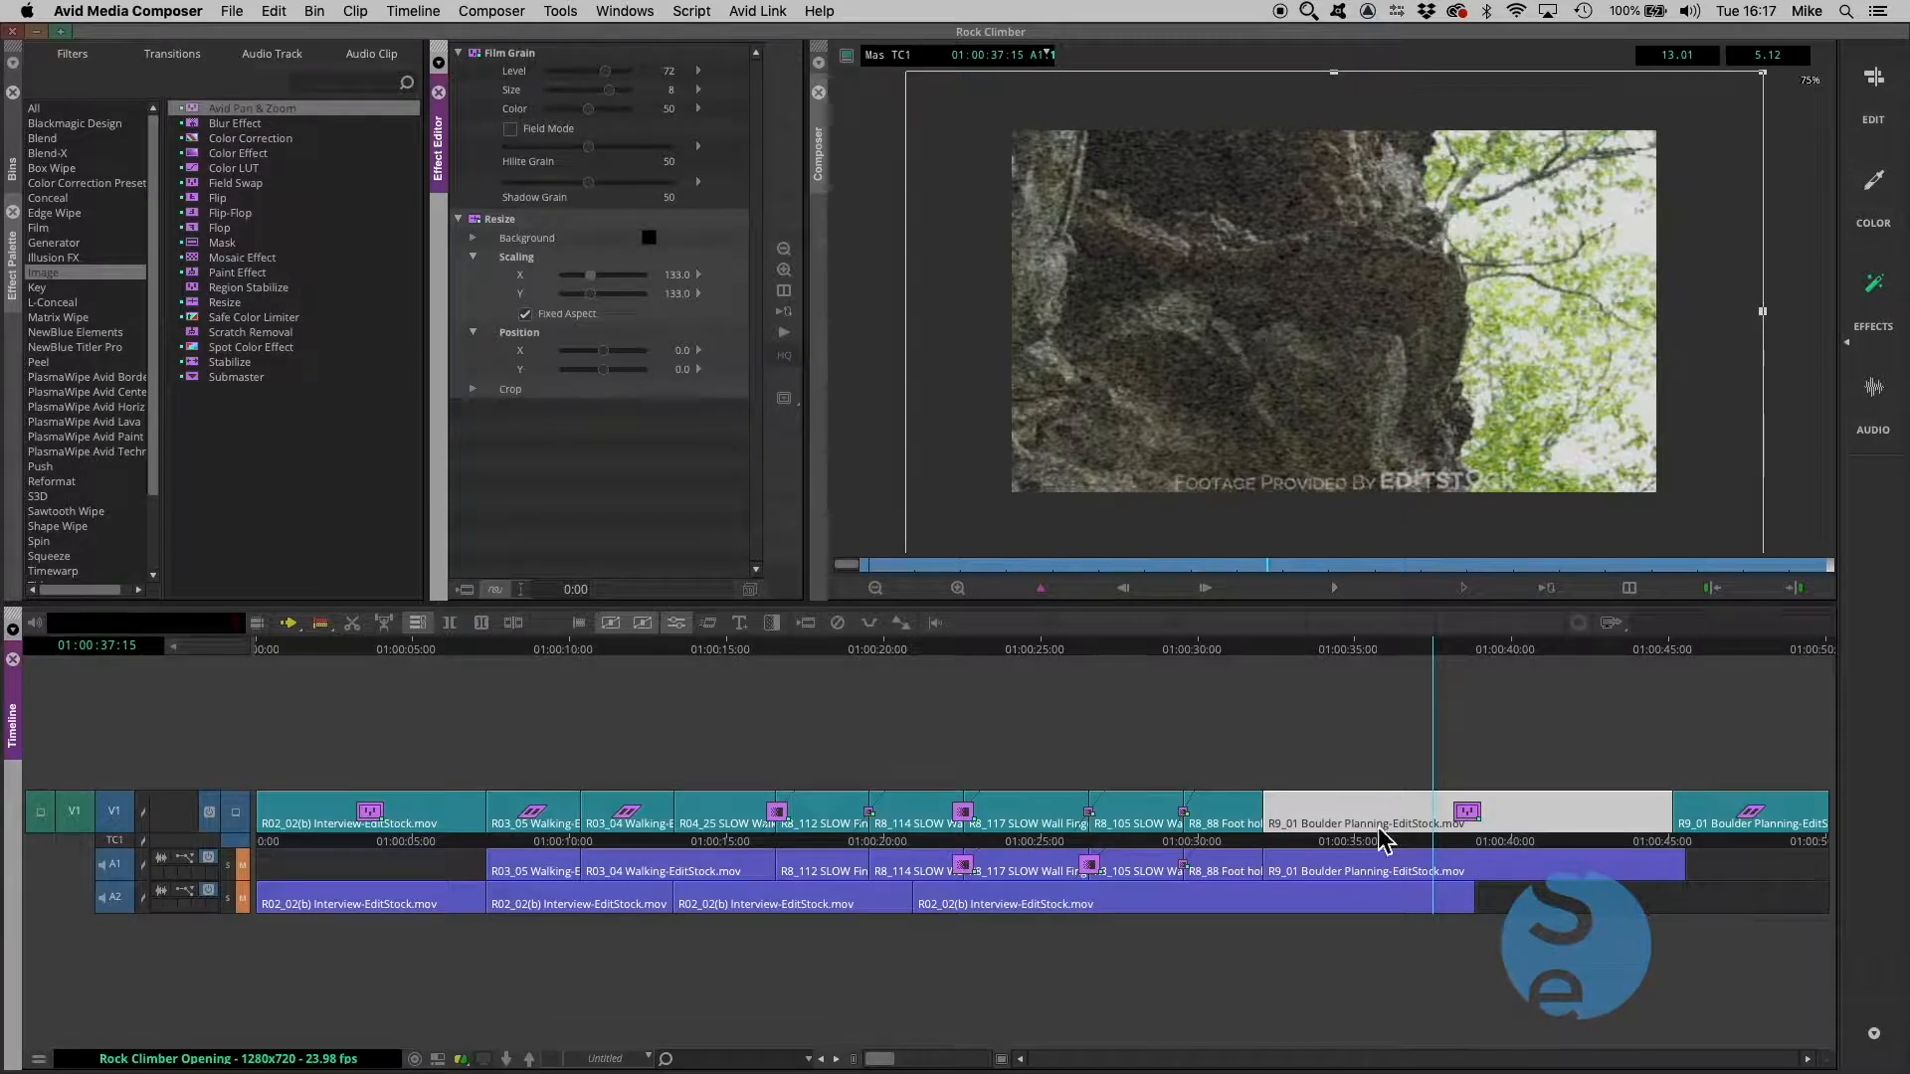
Expand the R9_01 Boulder Planning clip's nested effects in the timeline to examine the Film Grain and Resize layers
double_click(1408, 806)
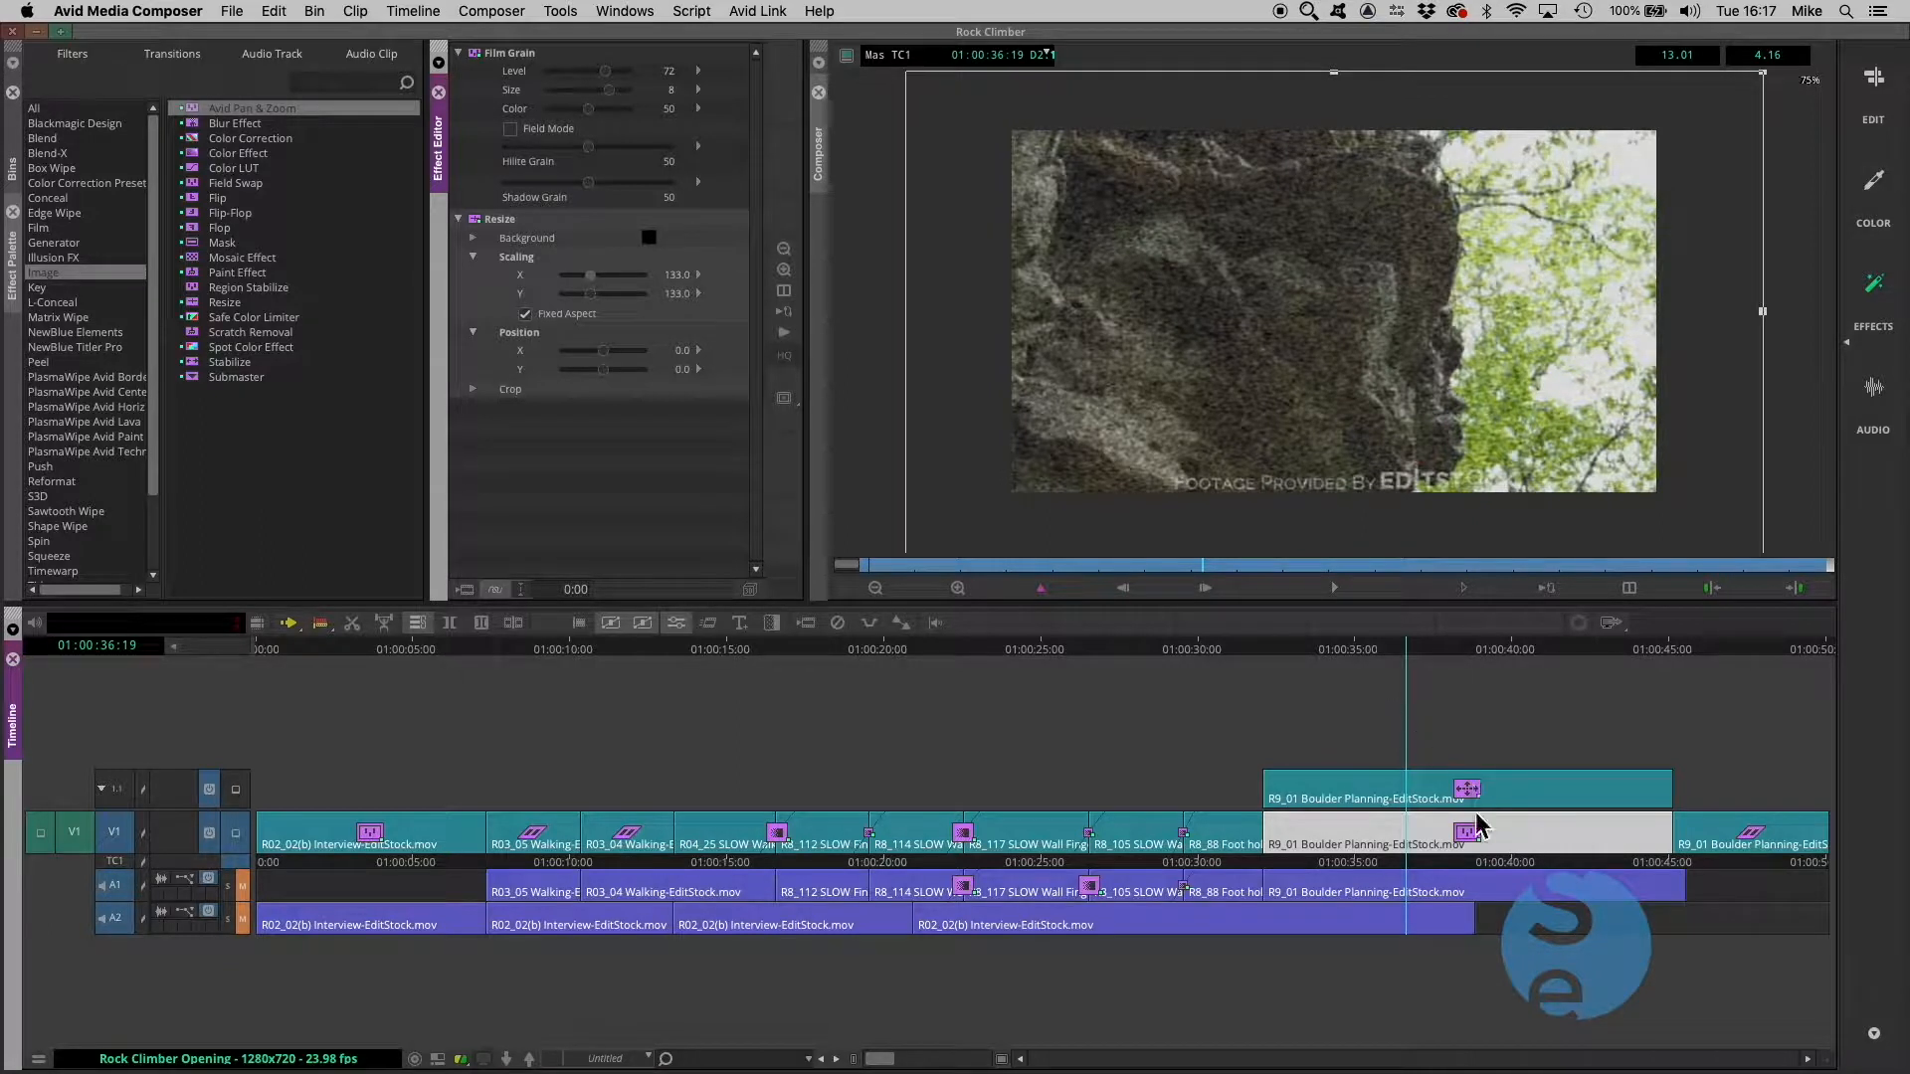
left_click(1460, 840)
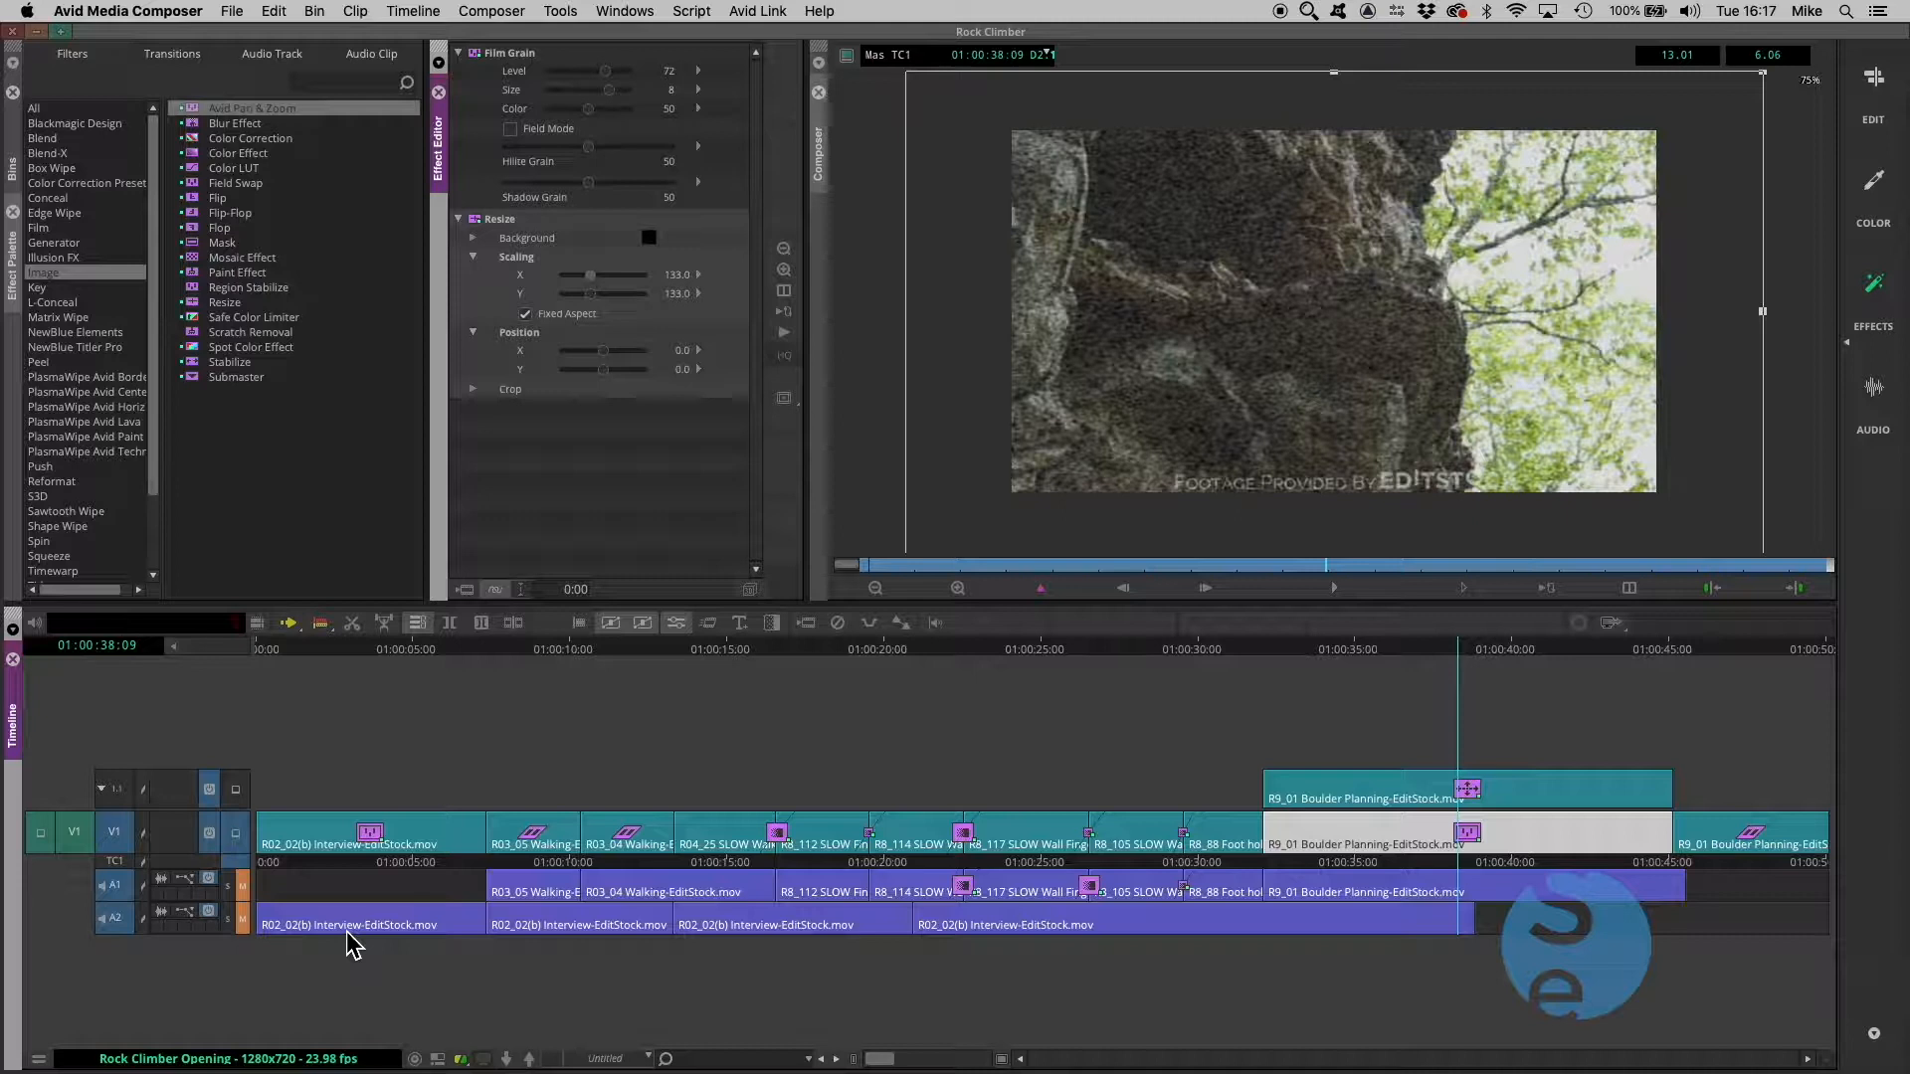
Remove the Film Grain, Resize and Color Correction effects from the interview clip one after another, and undo the removals
left_click(379, 841)
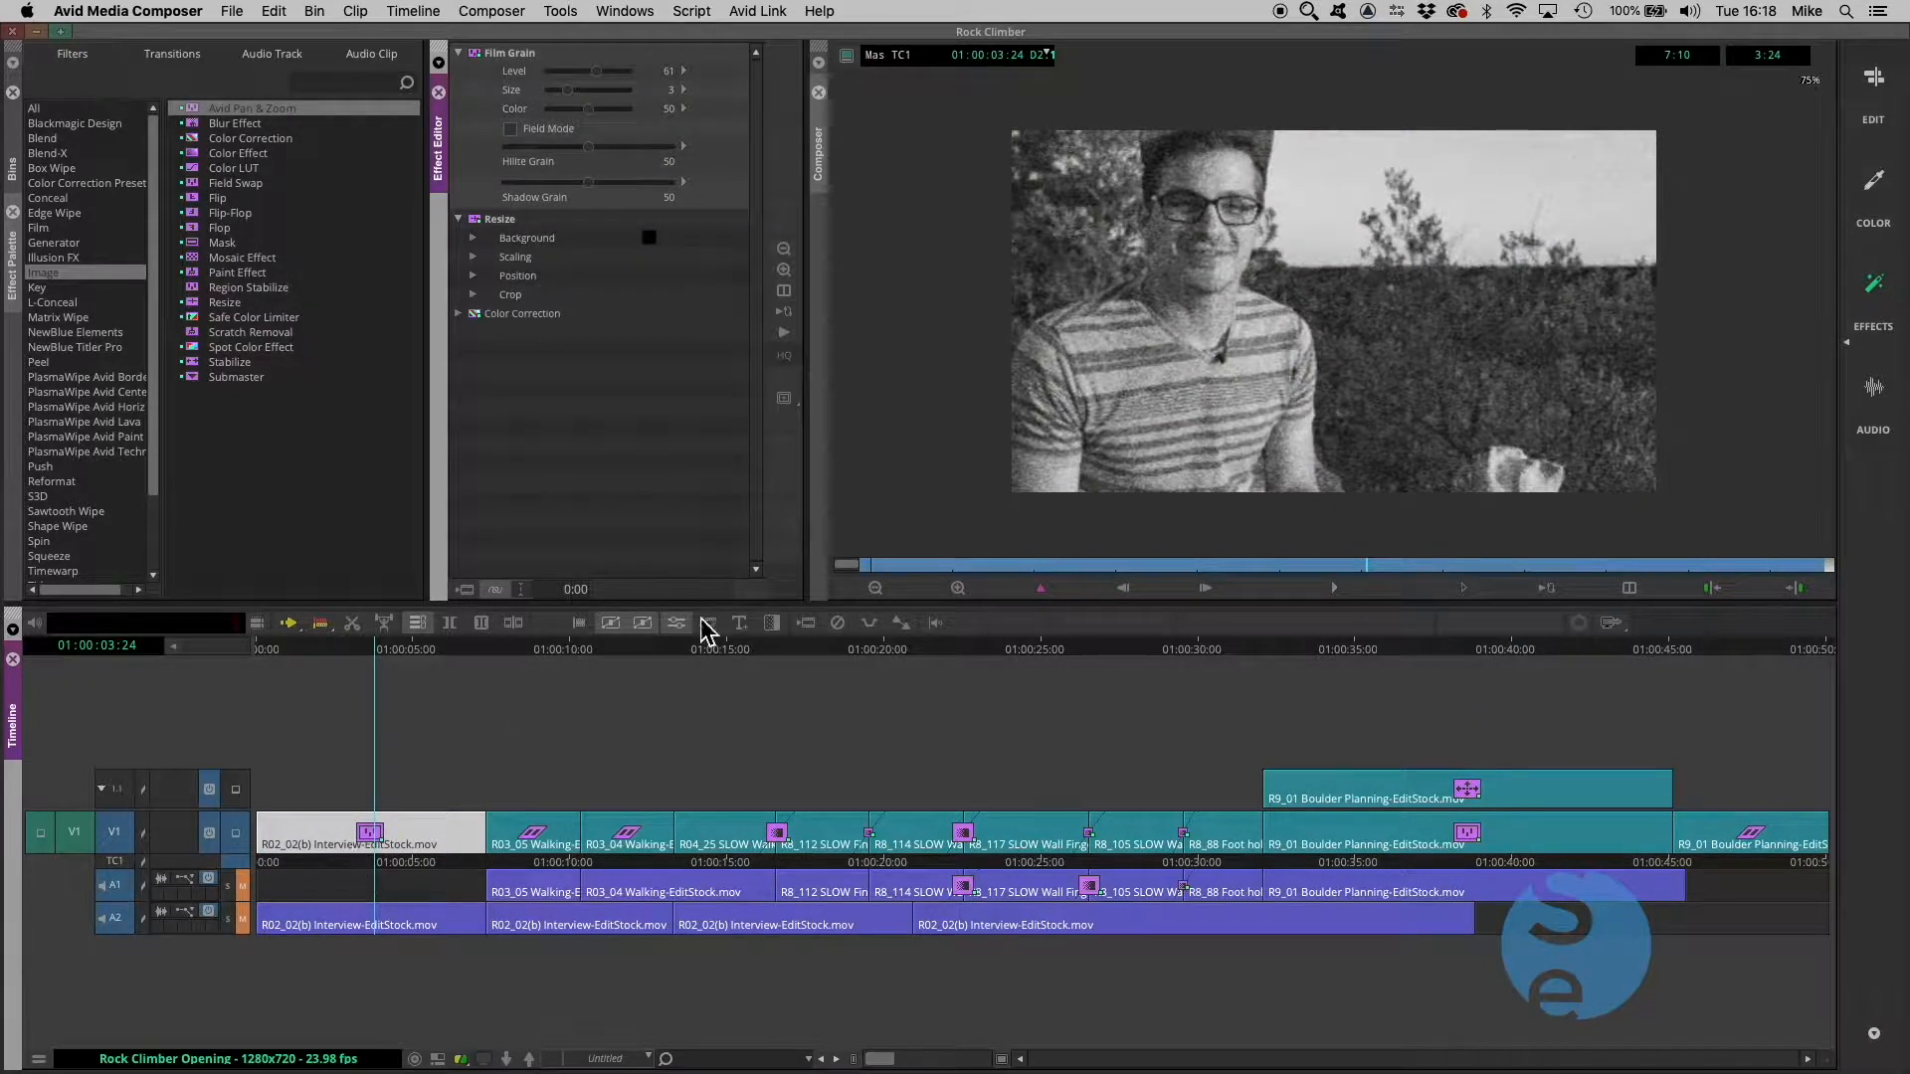
left_click(839, 624)
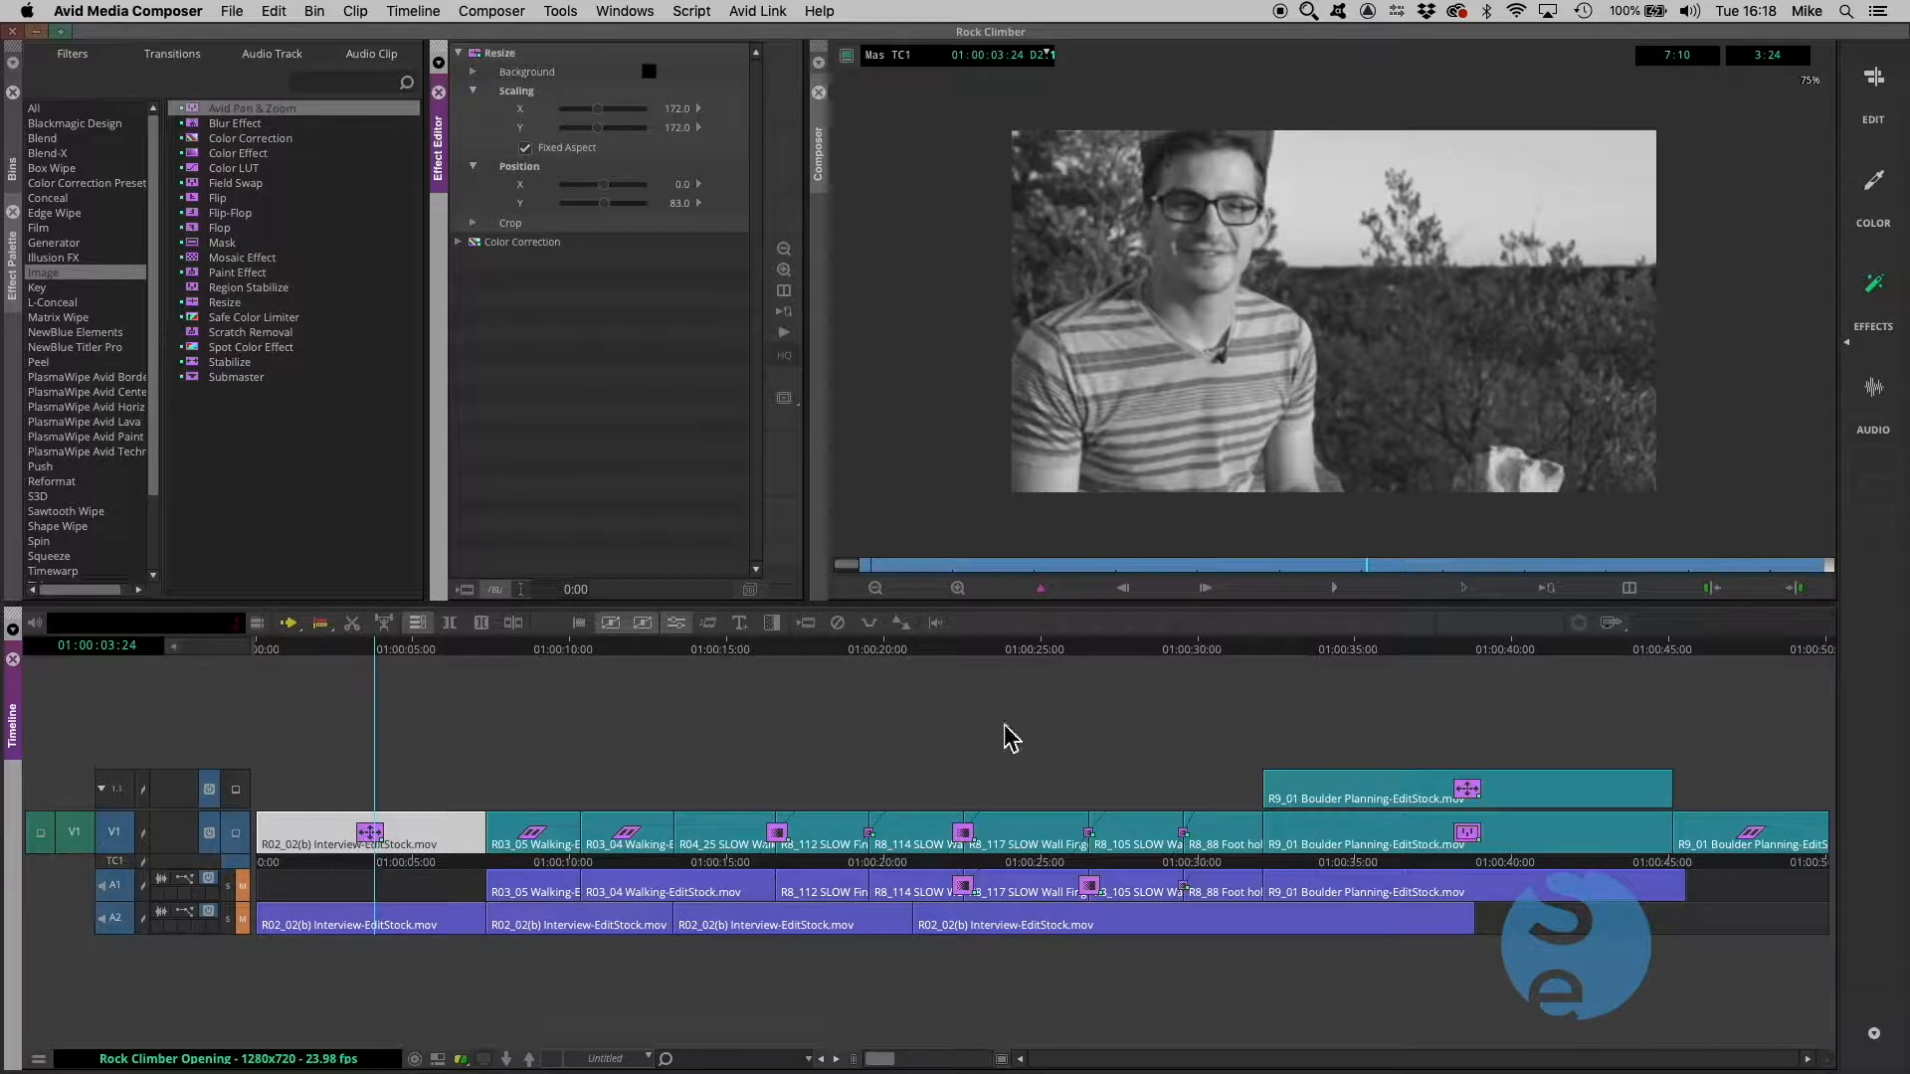
left_click(839, 624)
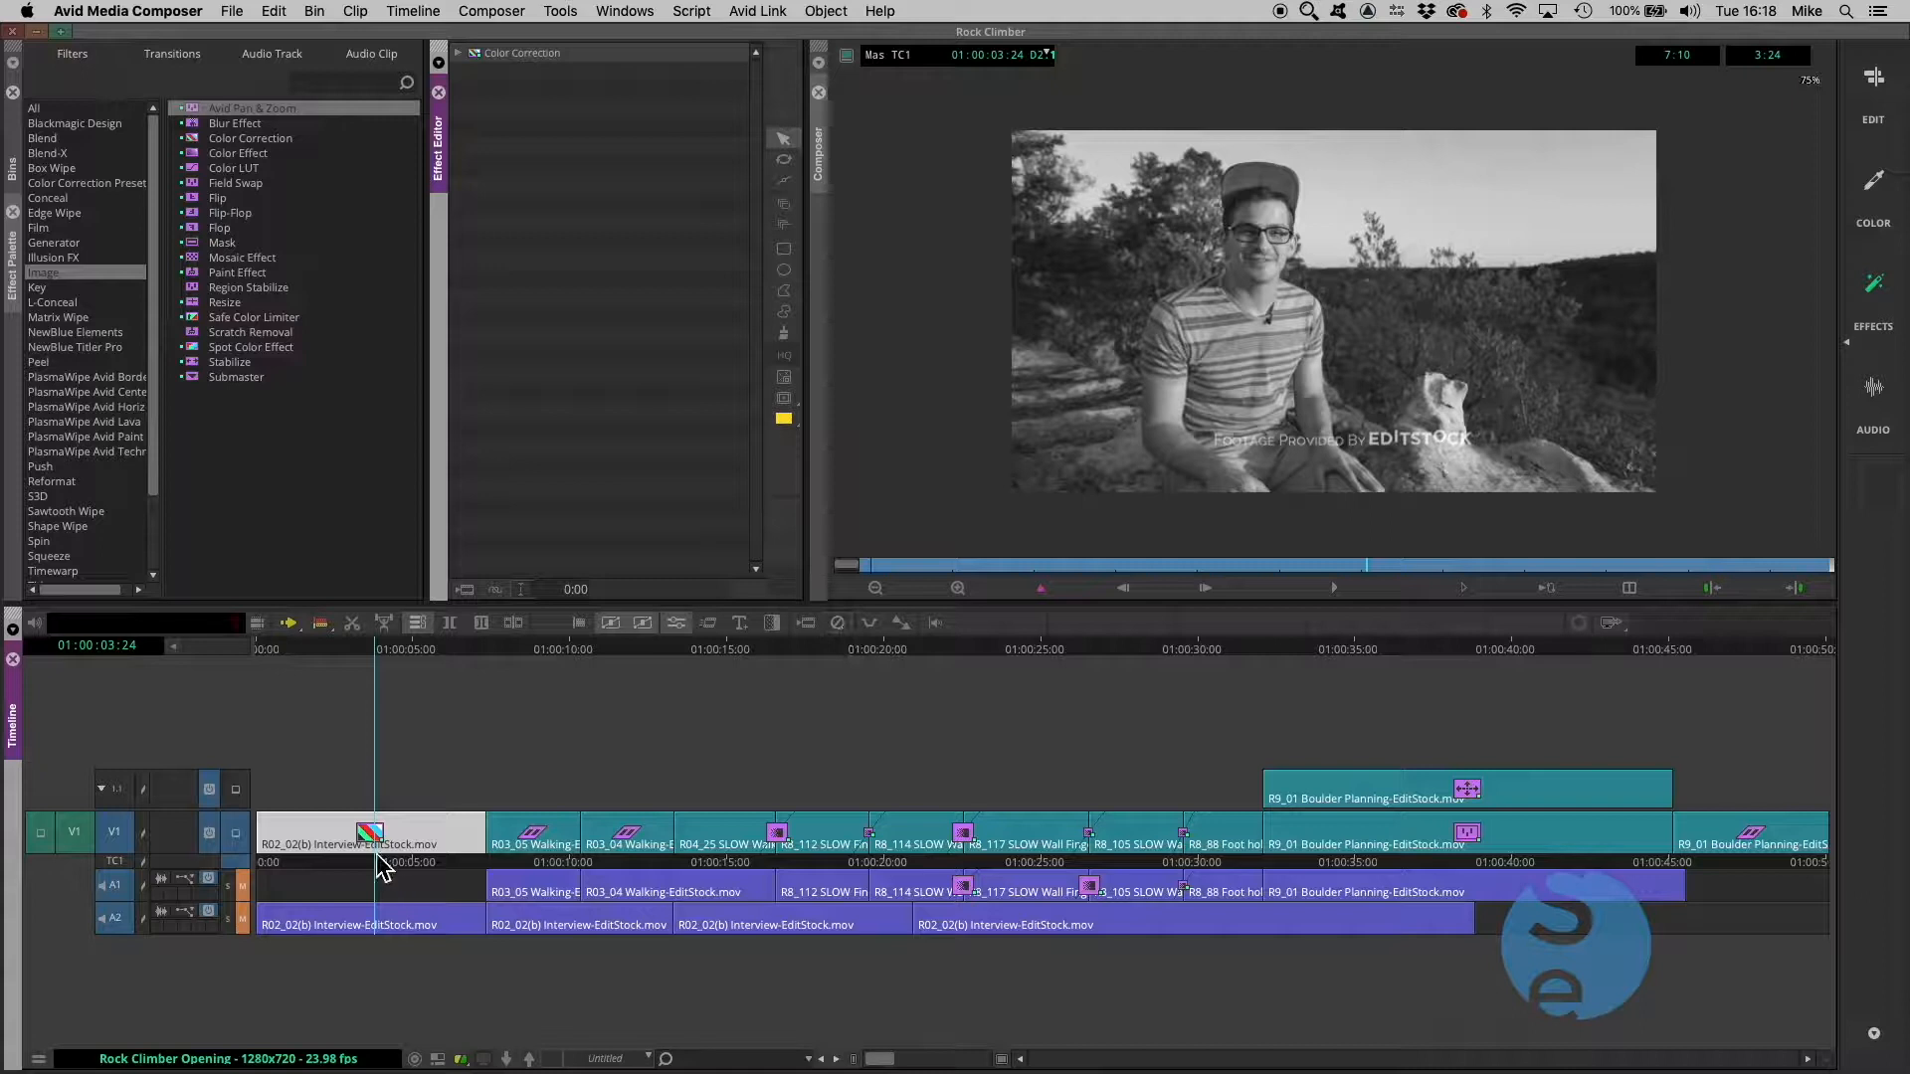
left_click(841, 627)
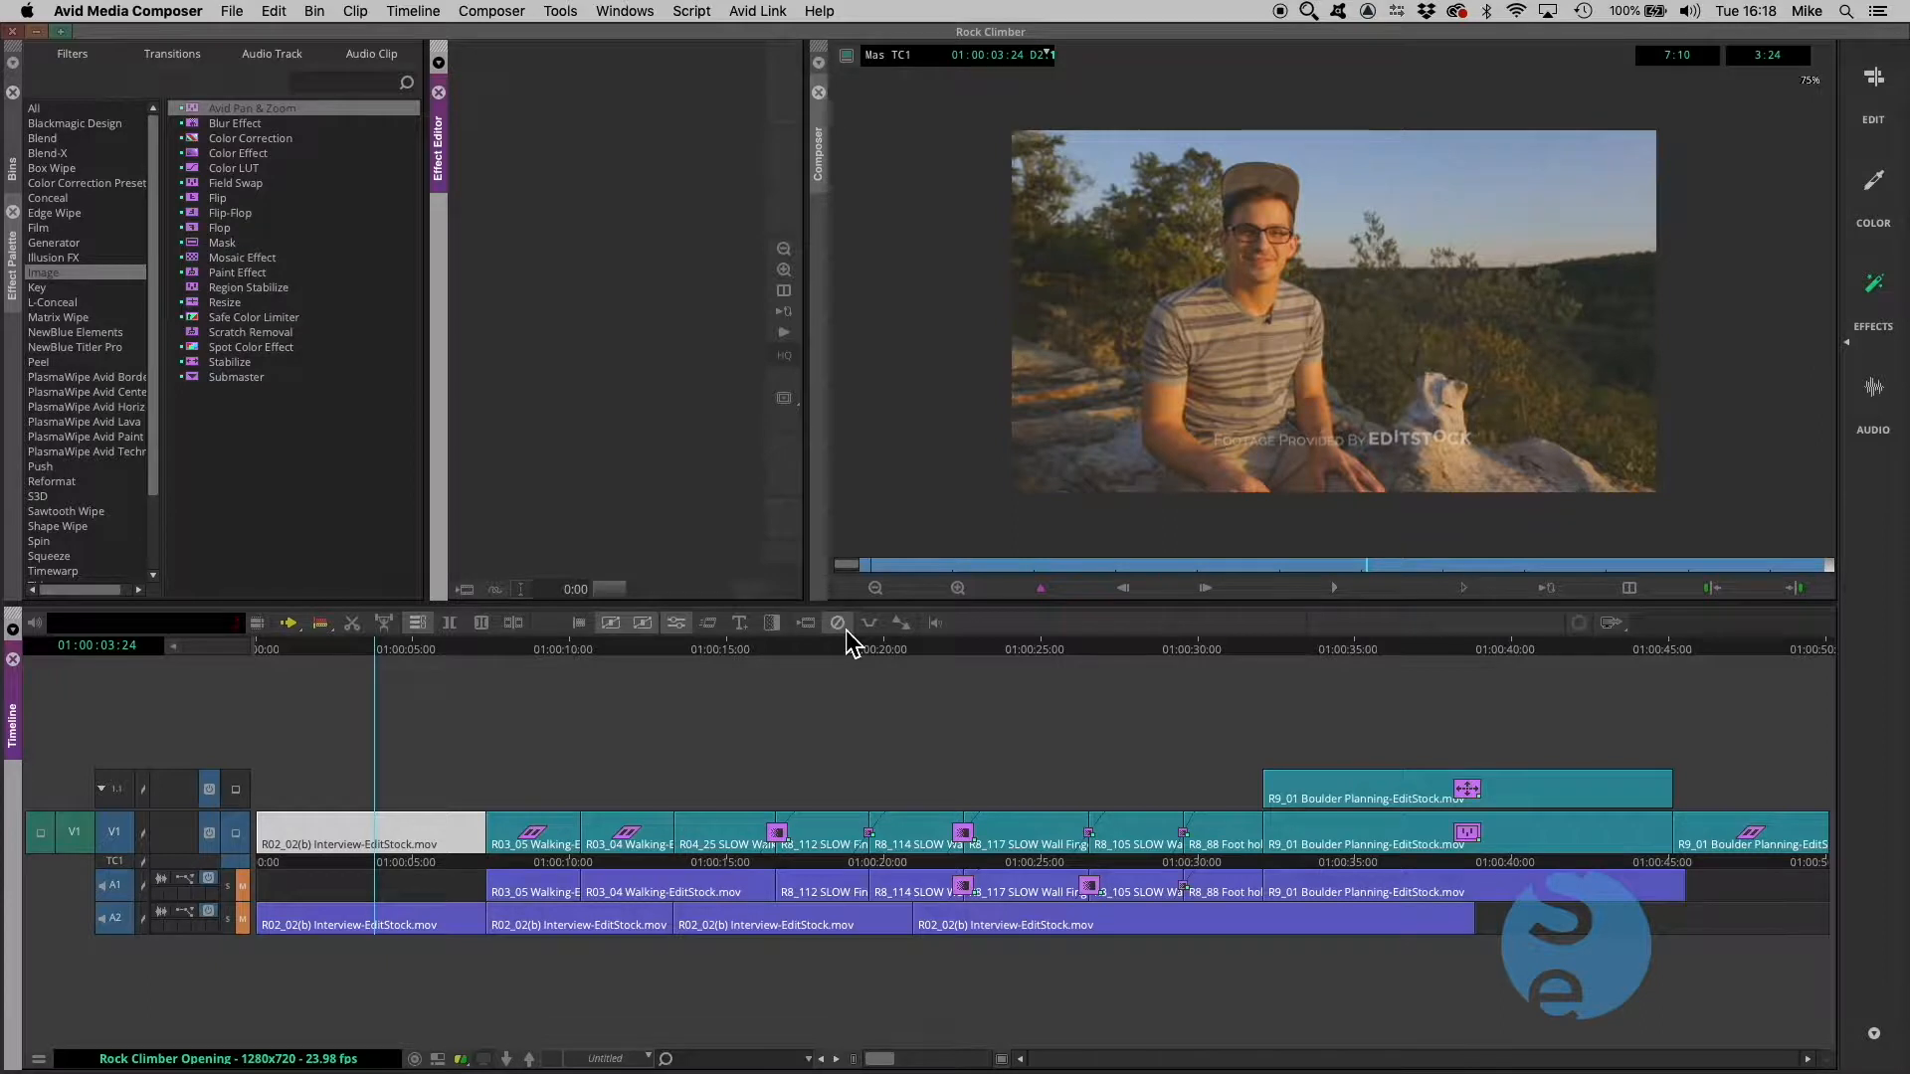
key("super+z")
key("super+z")
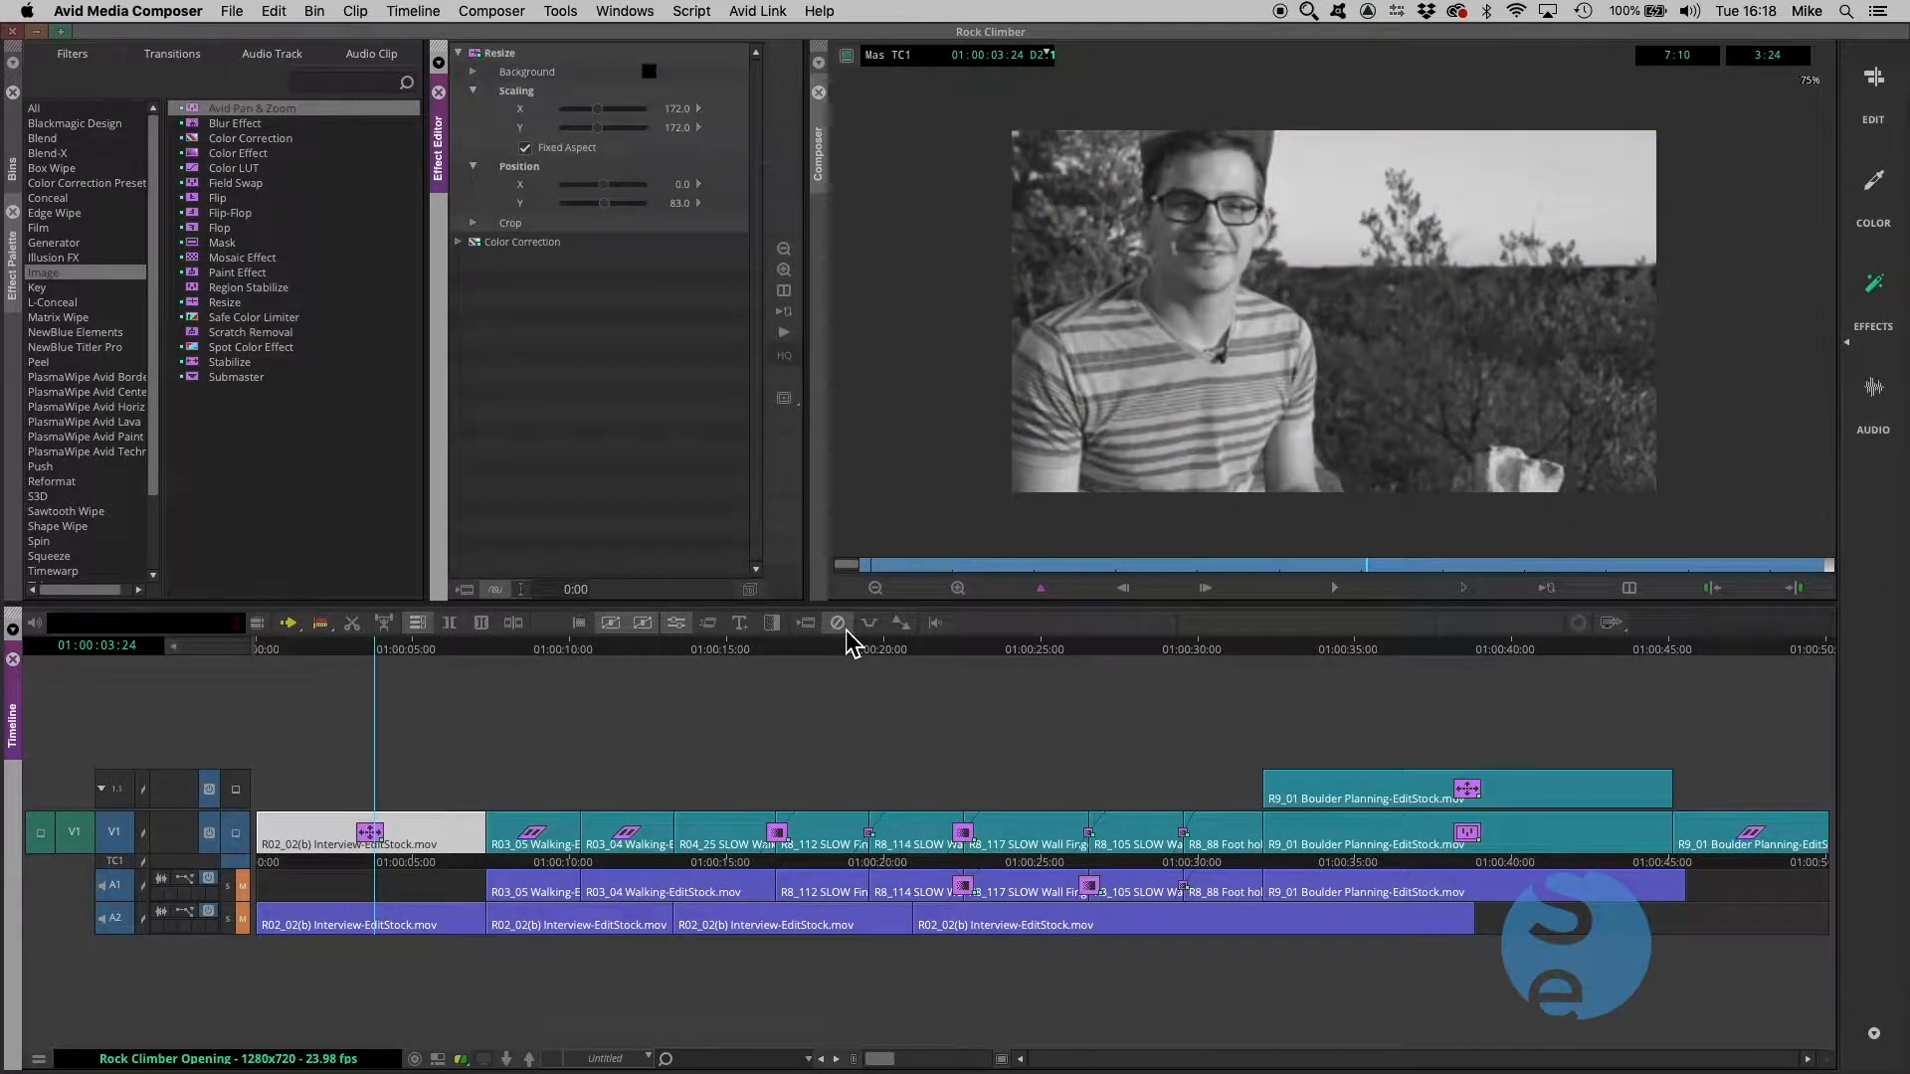
key("super+z")
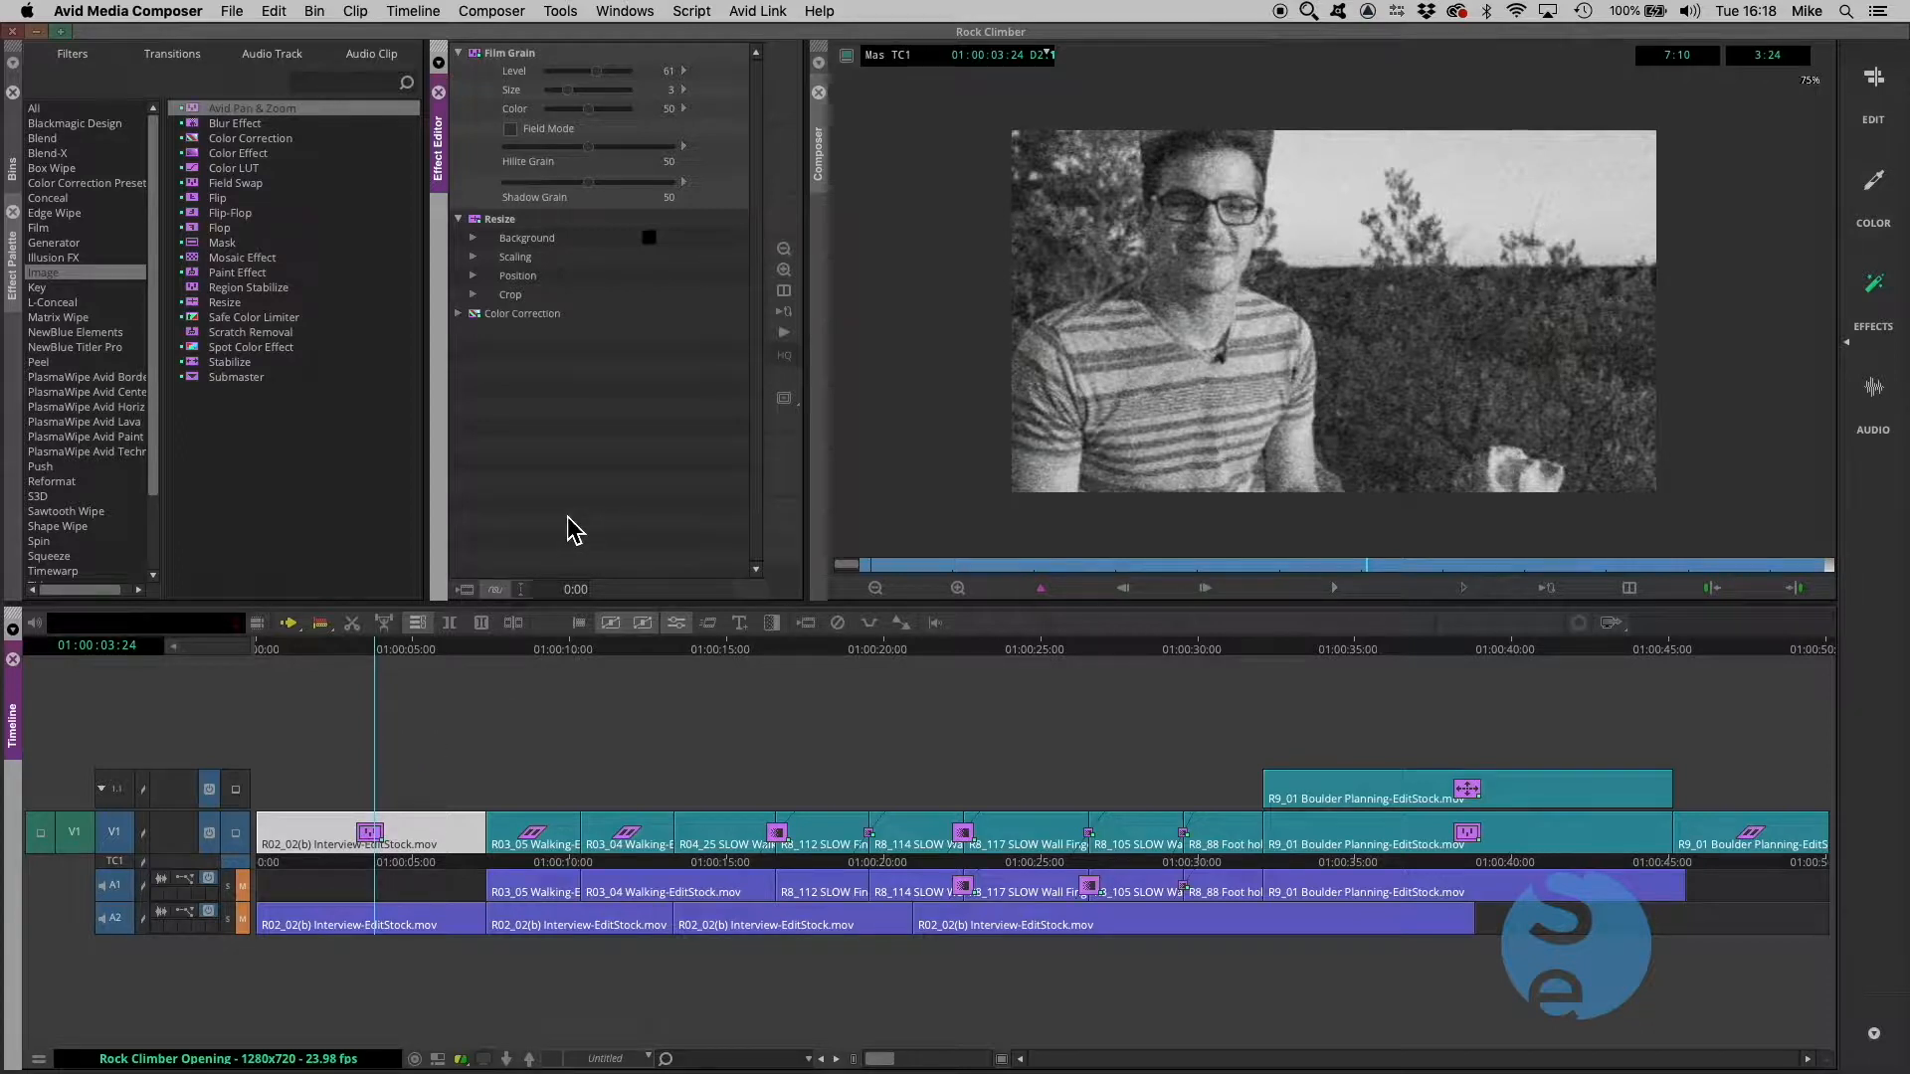
Try to take the Color Correction effect out of the interview clip's stack in the effect editor, and undo the change
left_click(493, 318)
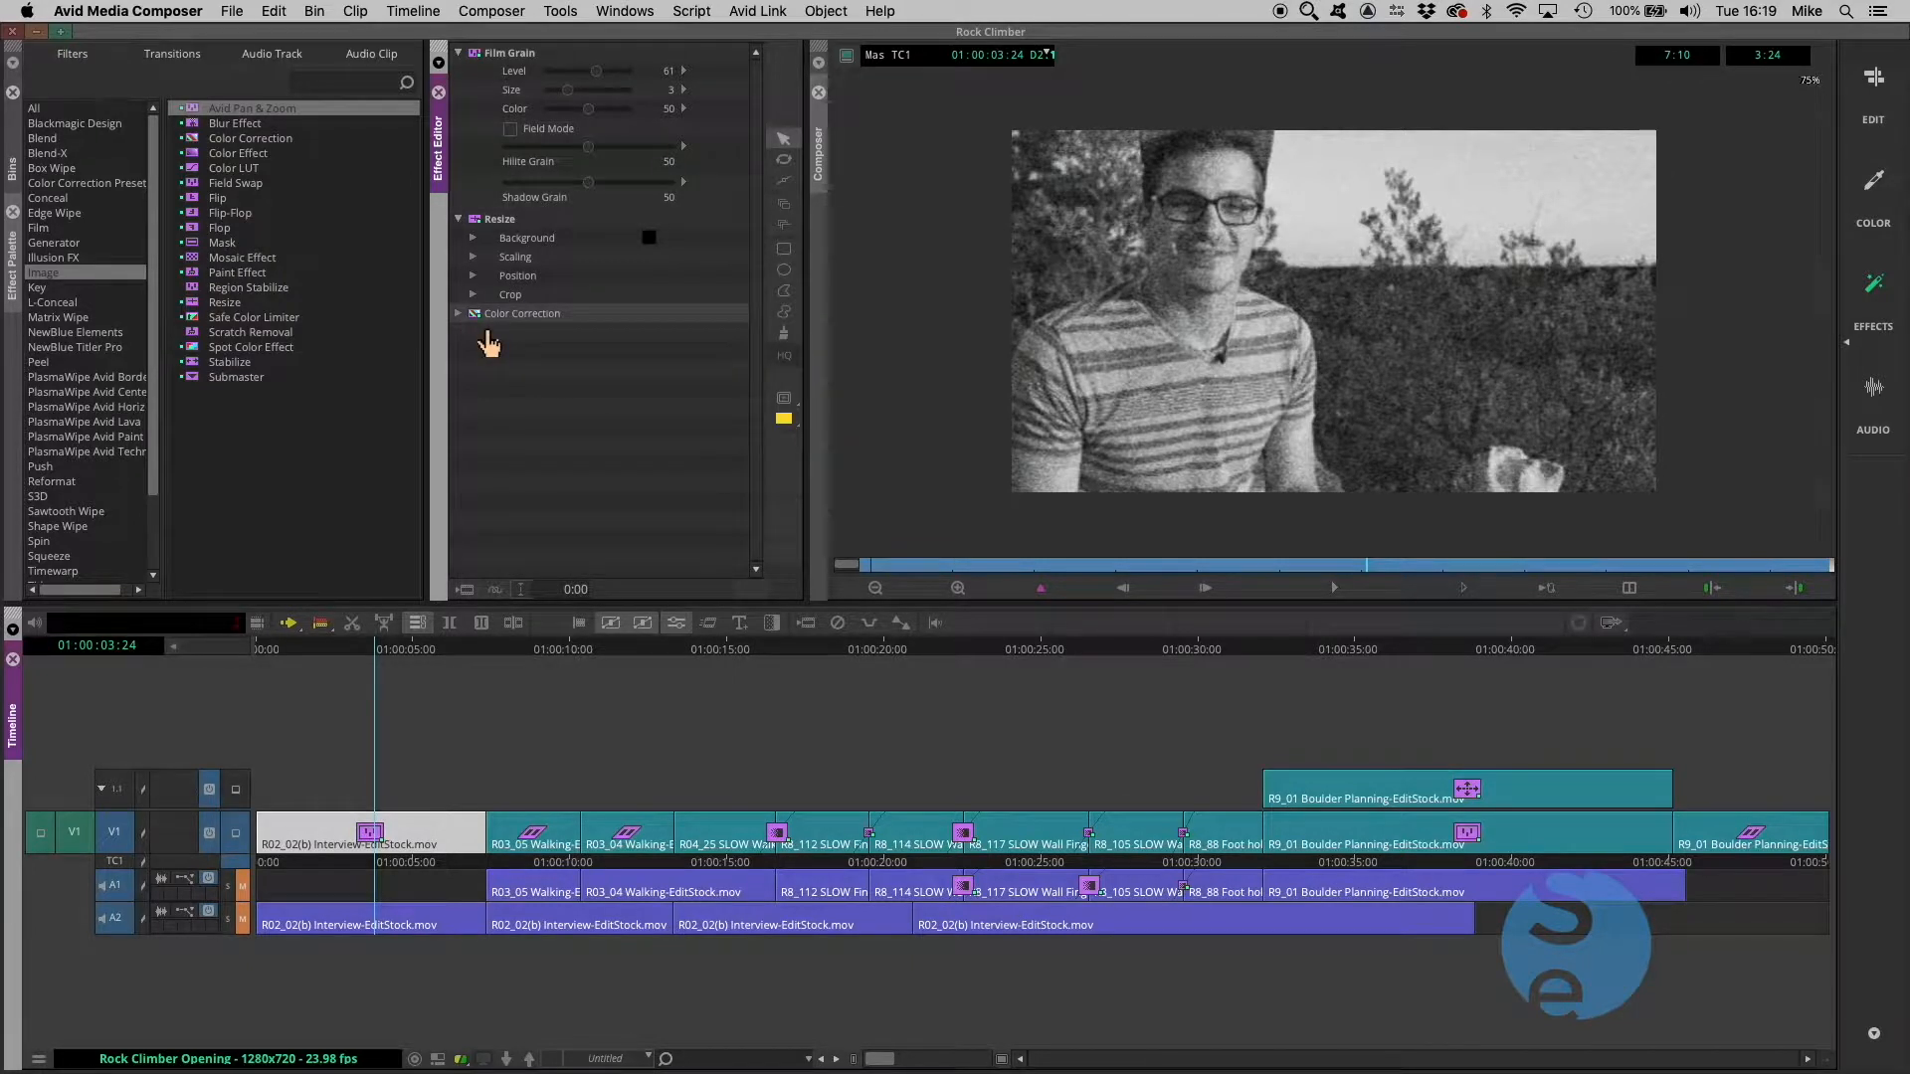
left_click_drag(488, 334, 477, 320)
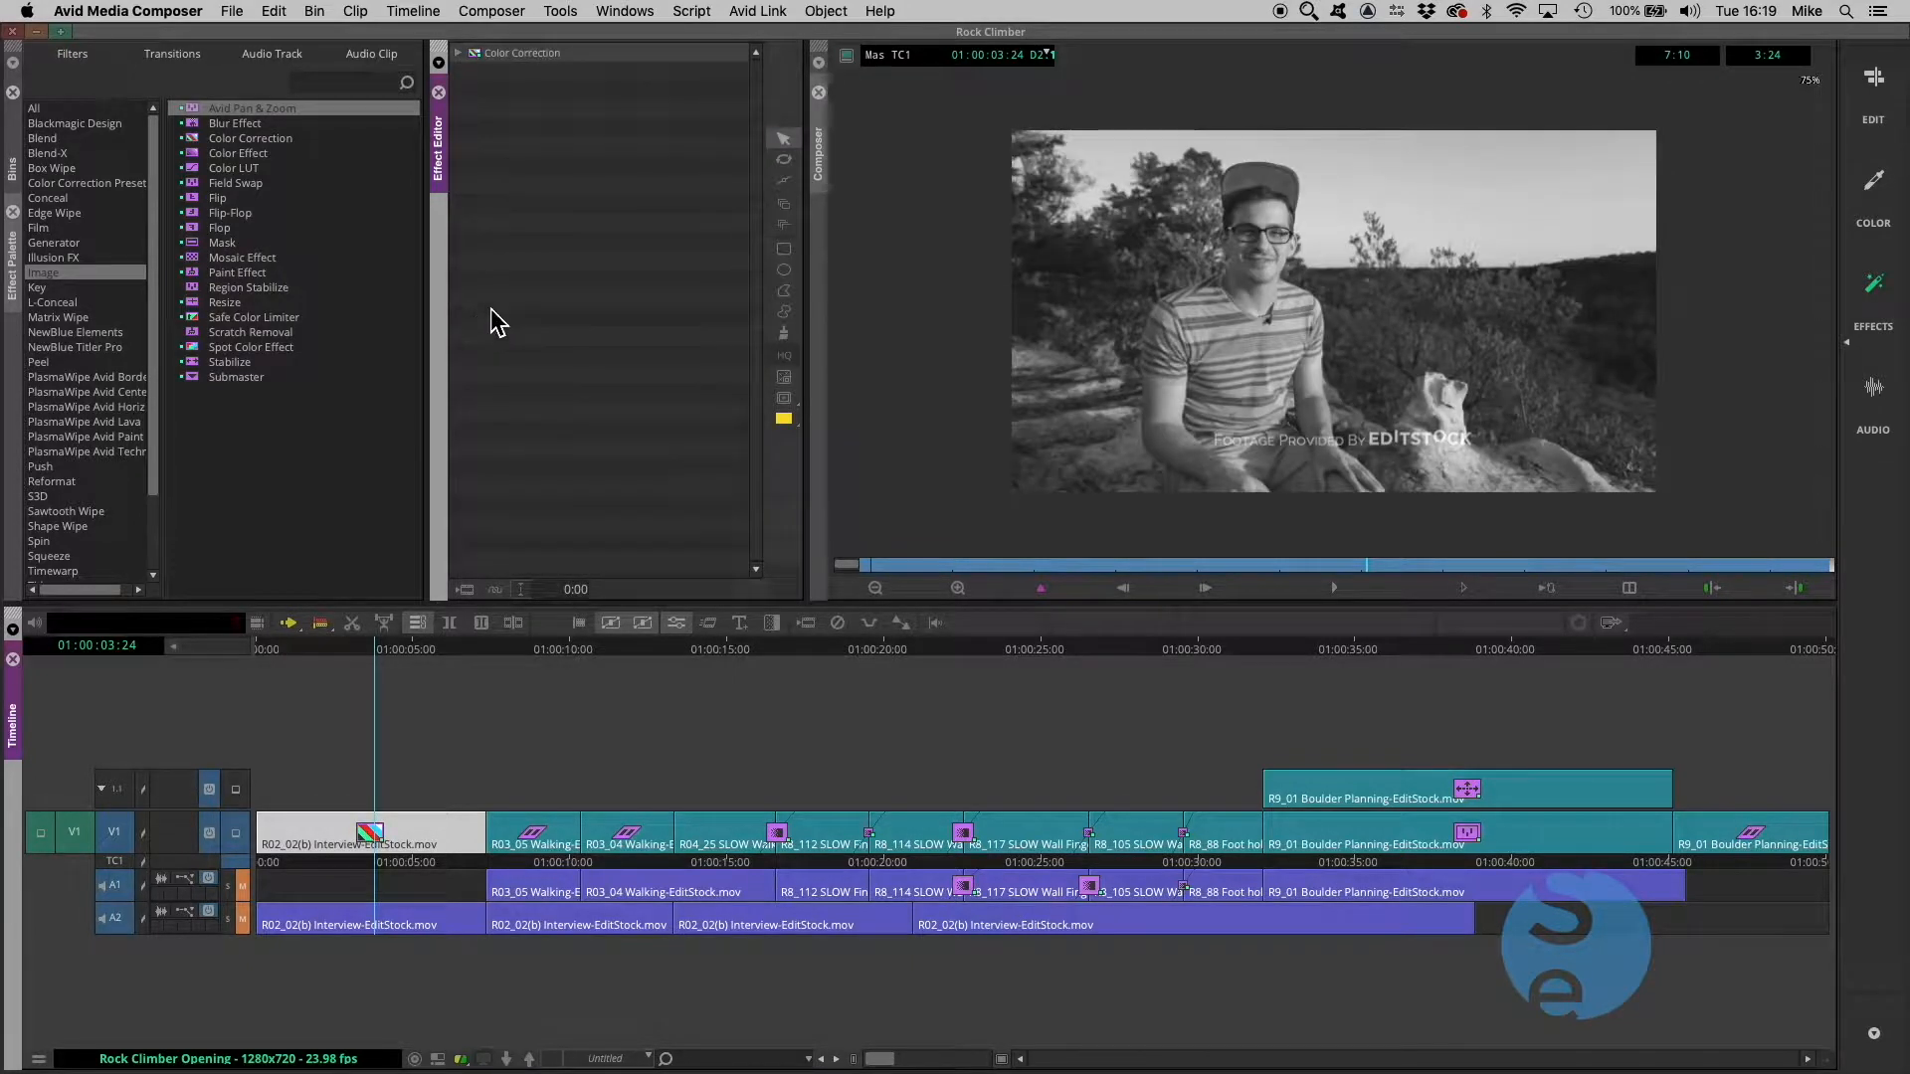
key("super+z")
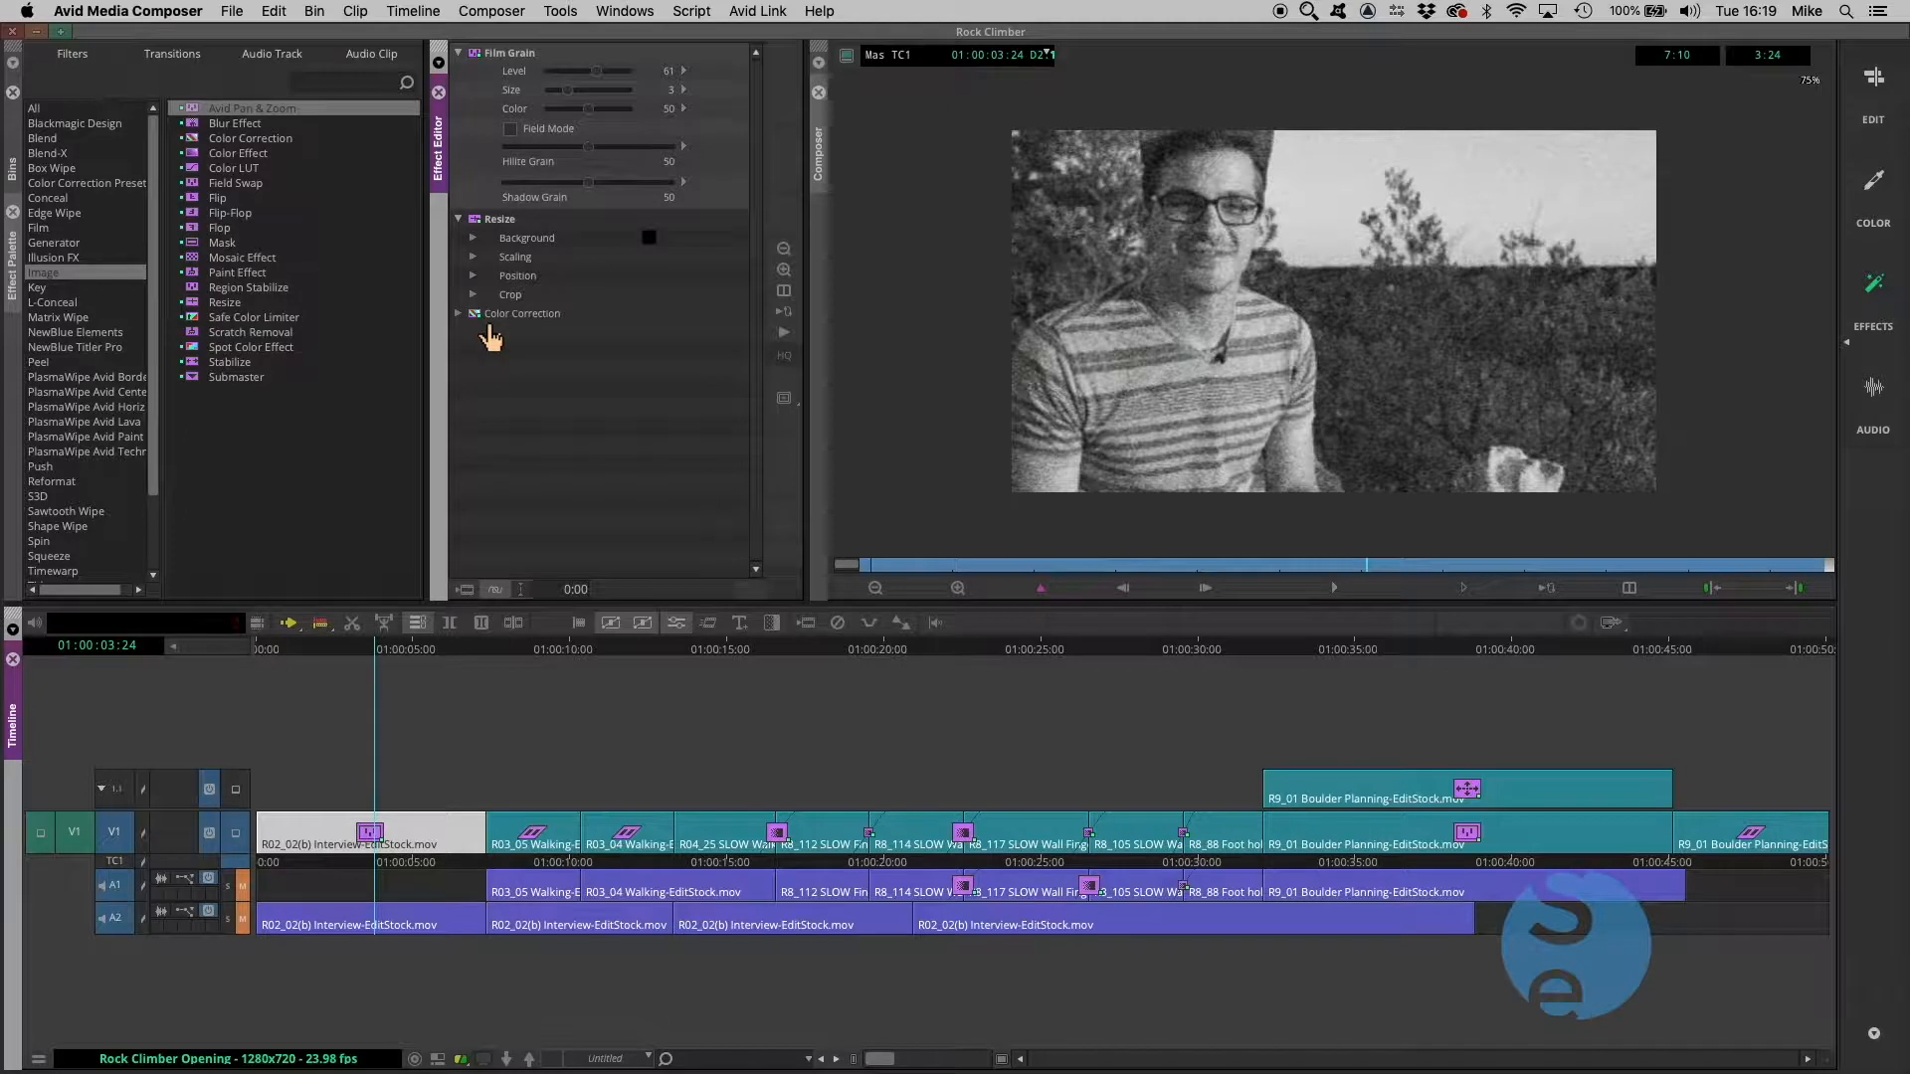
Expand the interview clip's nested layers in the timeline, delete only the innermost Color Correction effect, and collapse the layers again
left_click(364, 841)
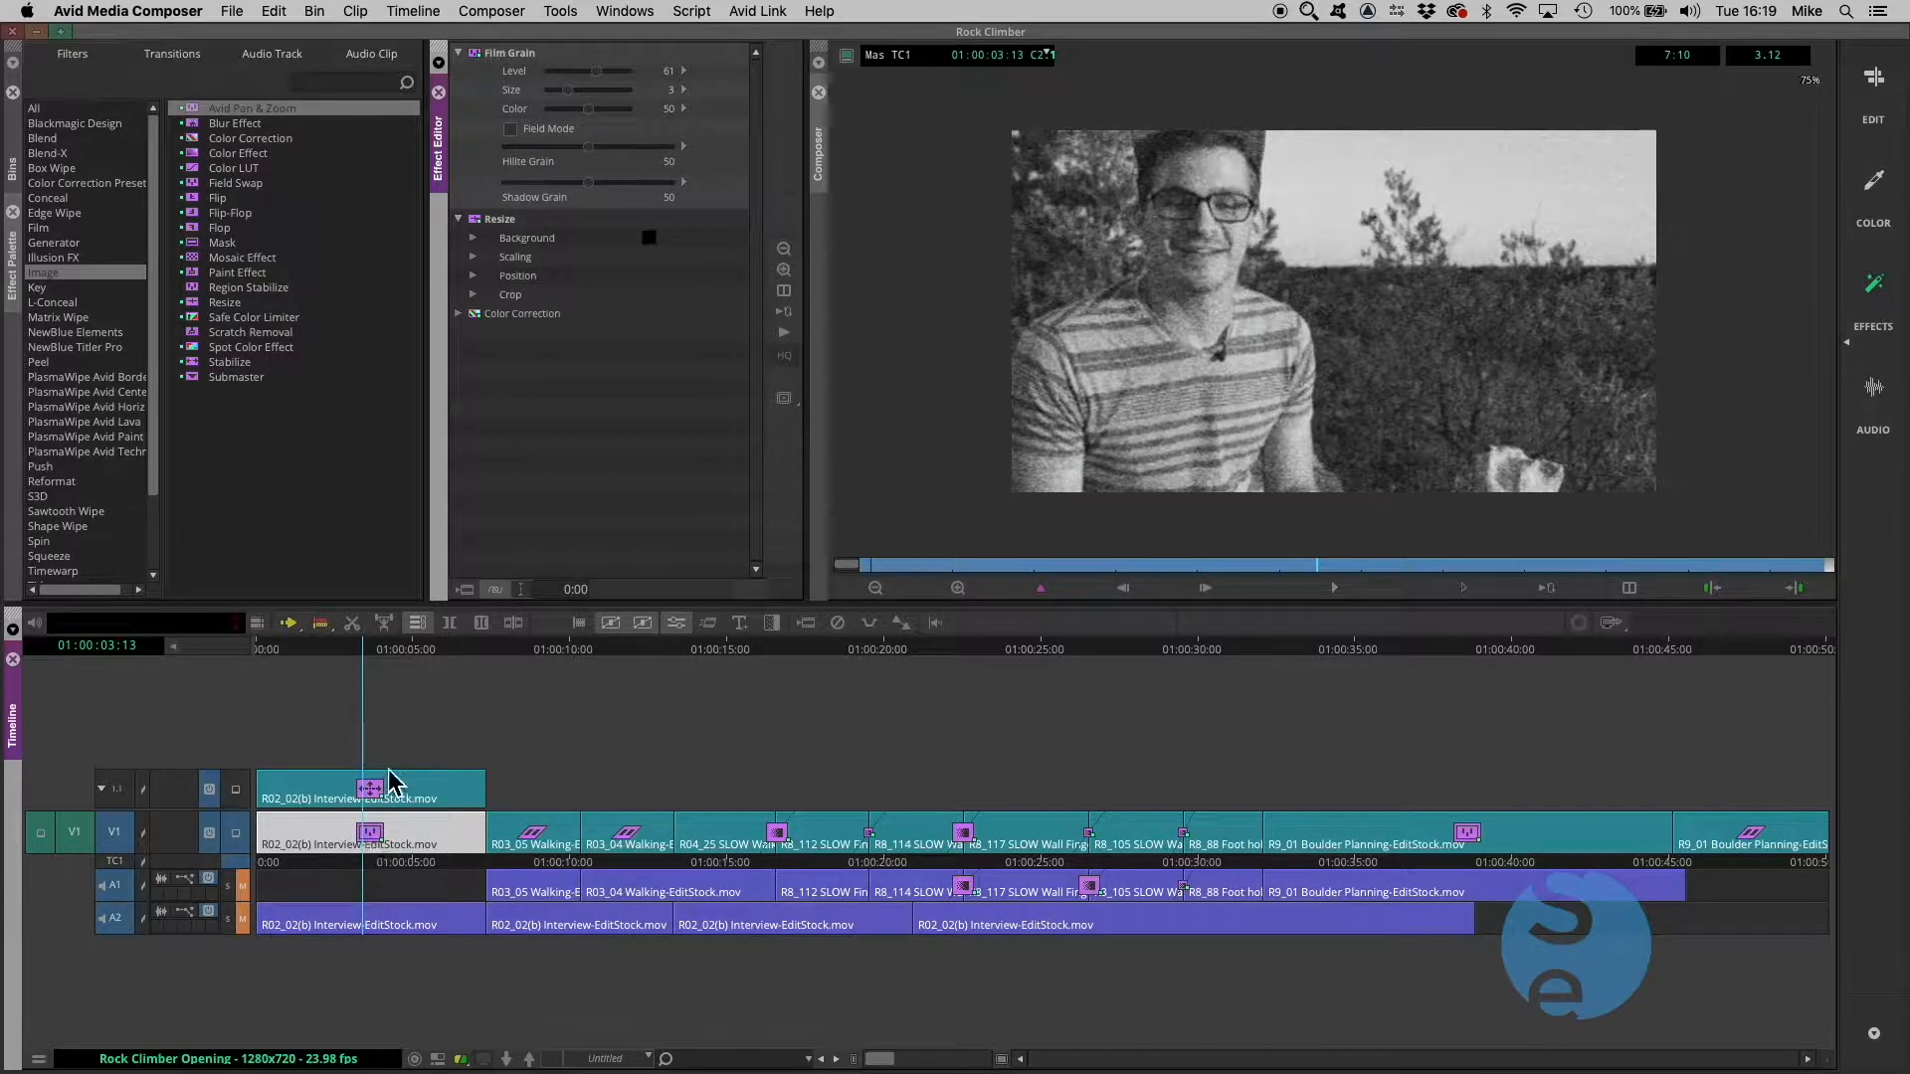
double_click(367, 788)
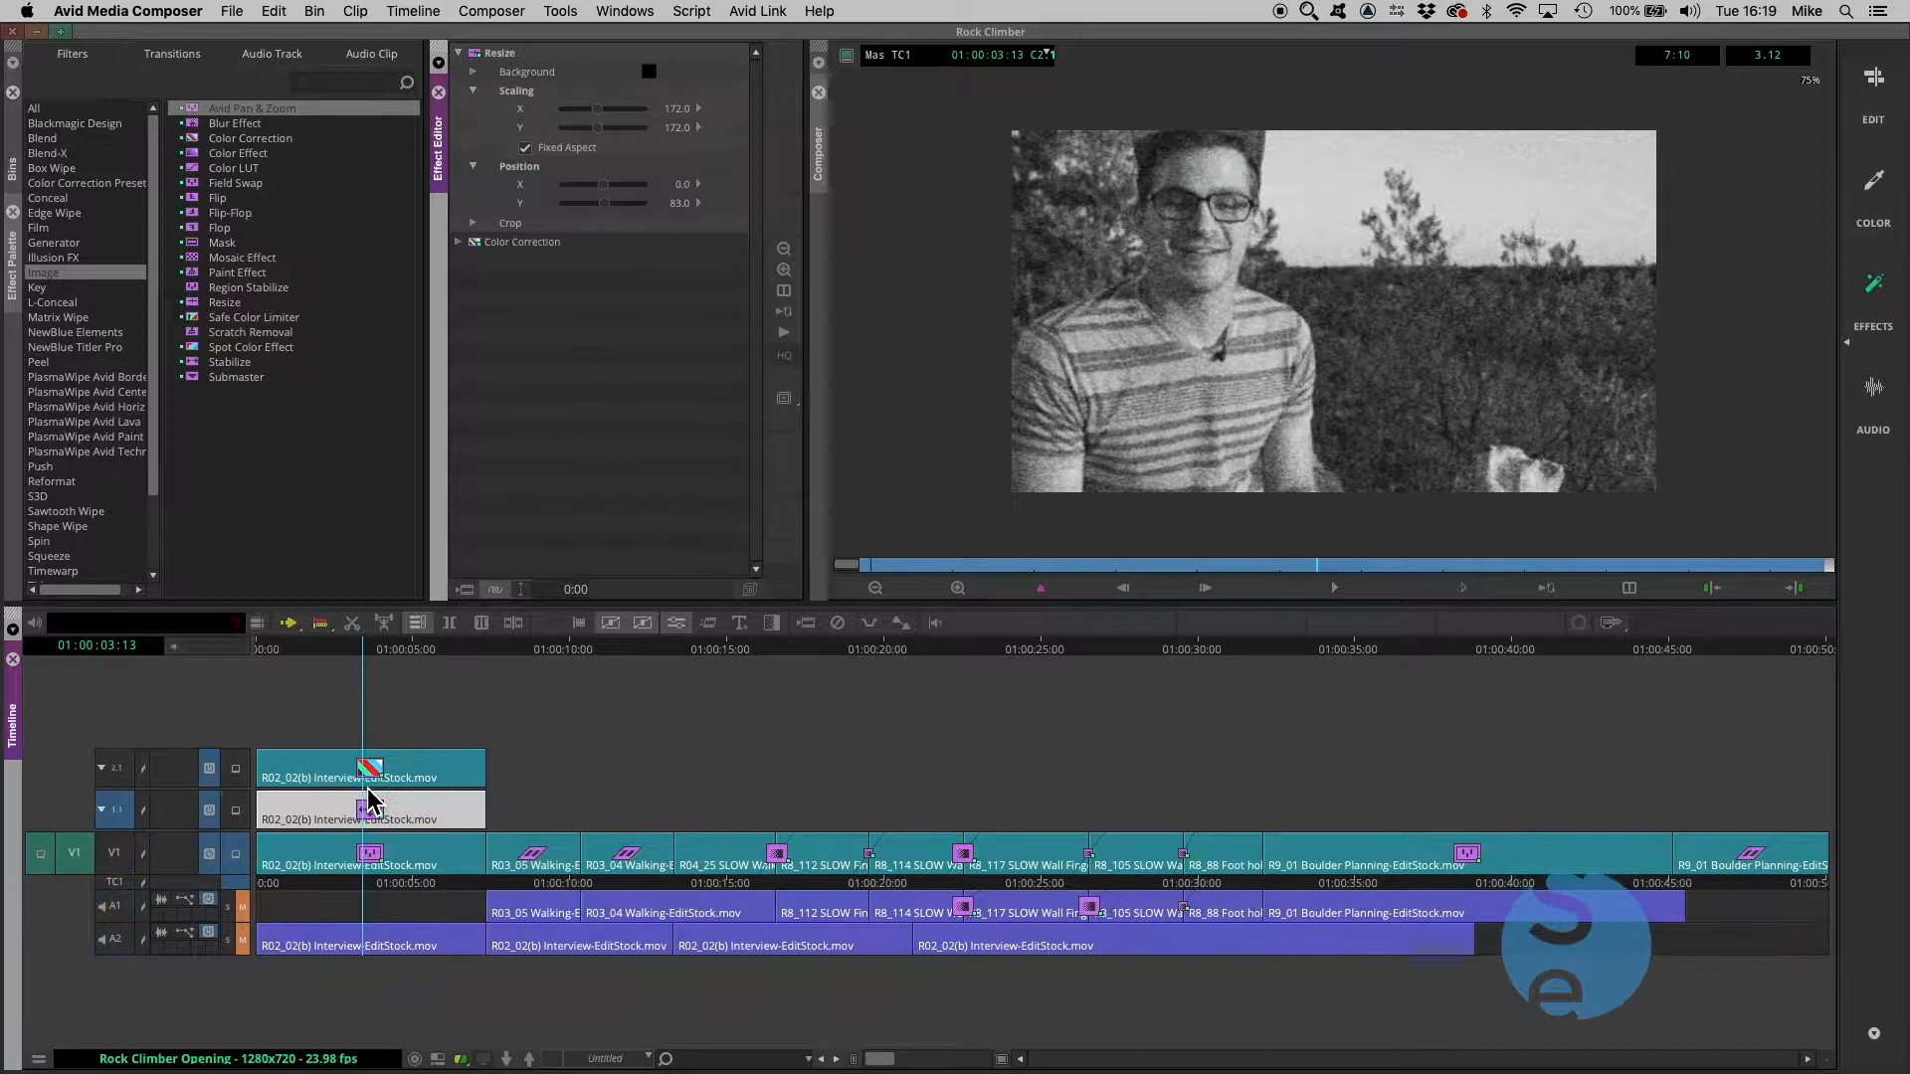
left_click(375, 782)
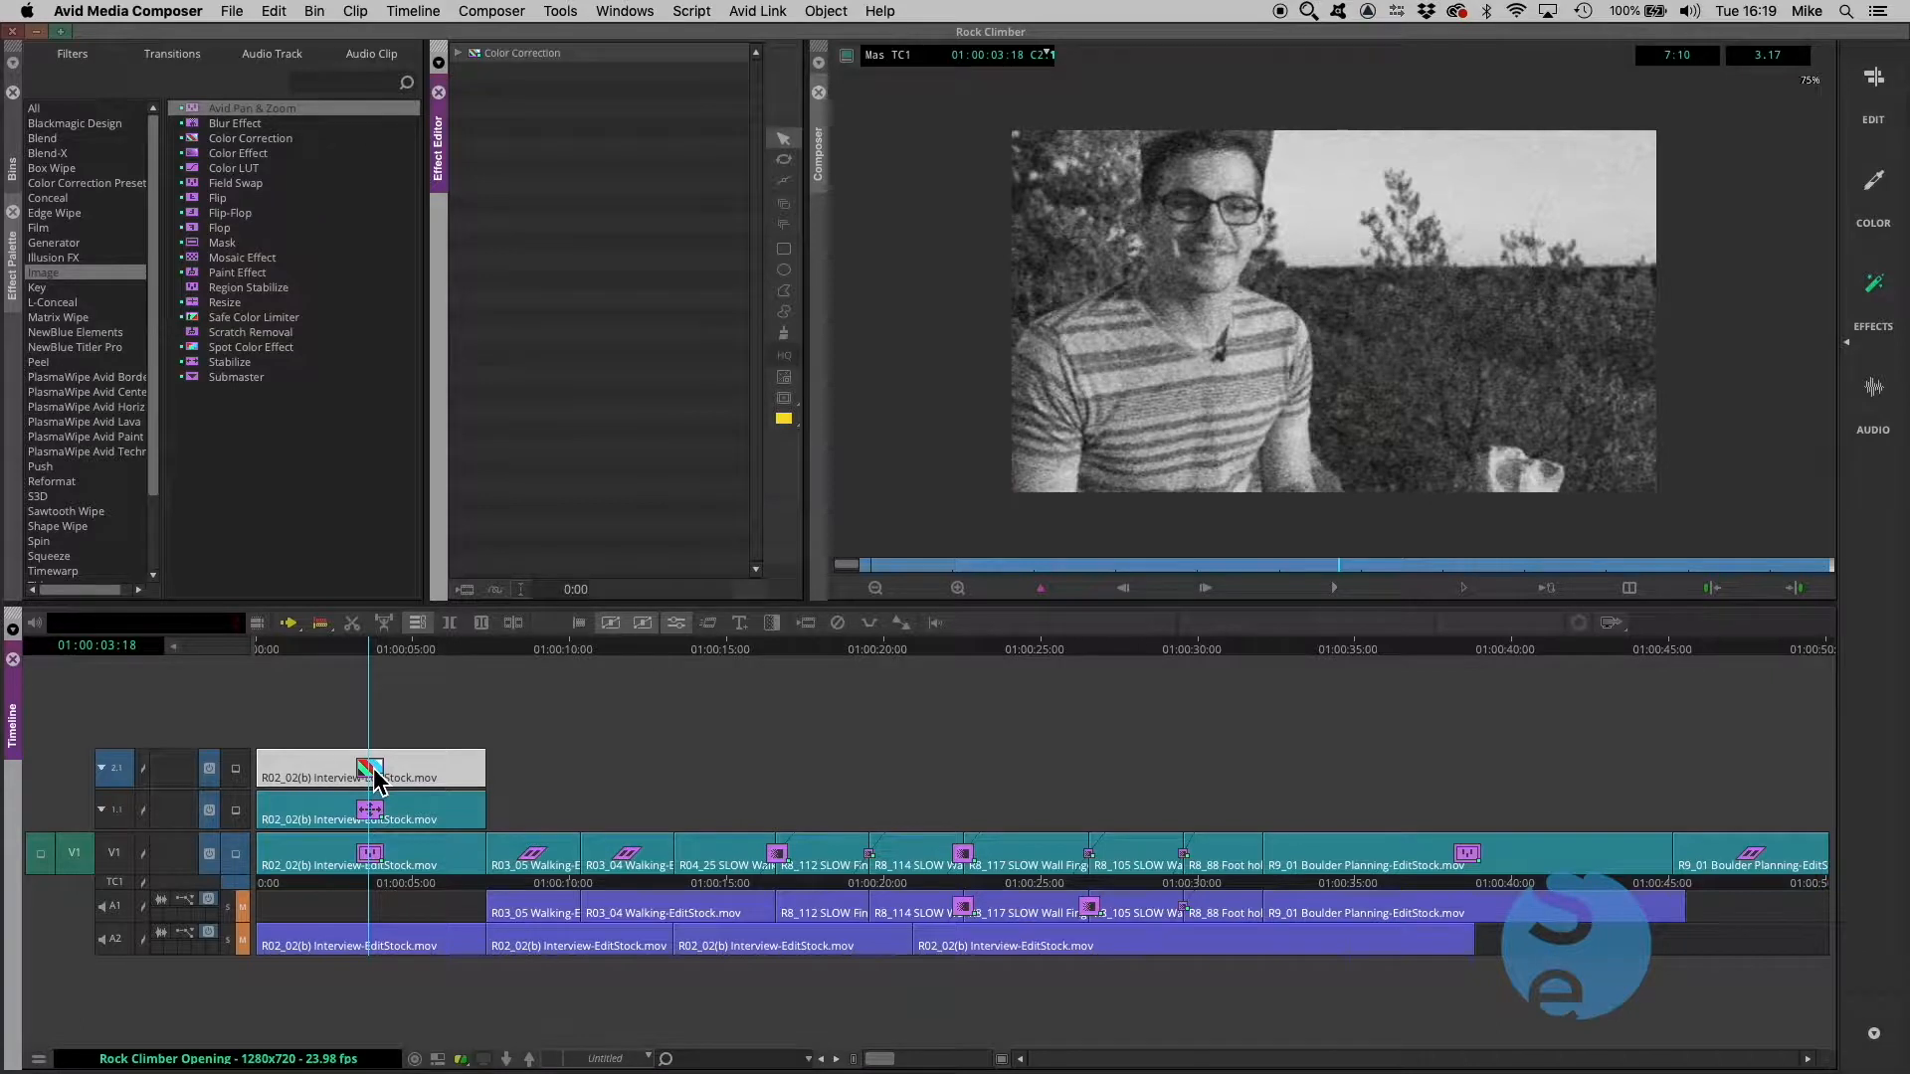
key("Delete")
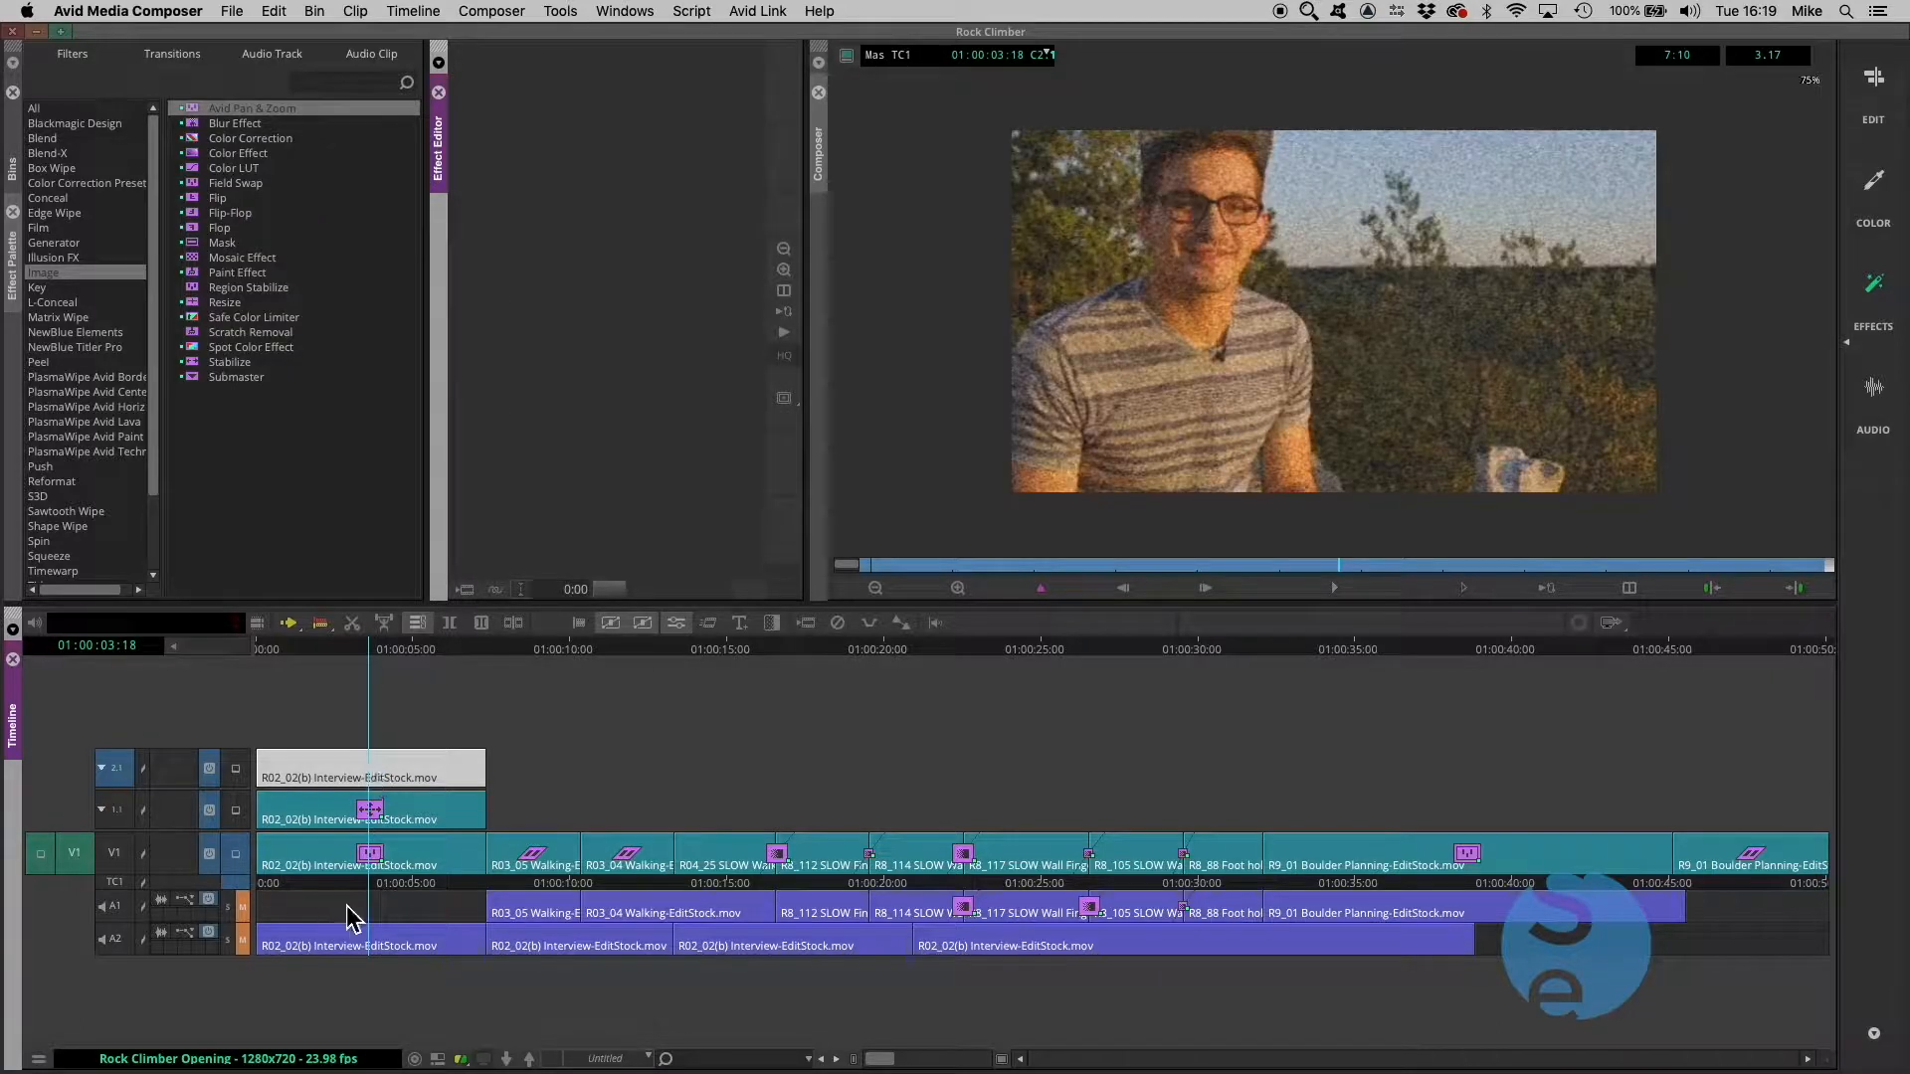
left_click(372, 855)
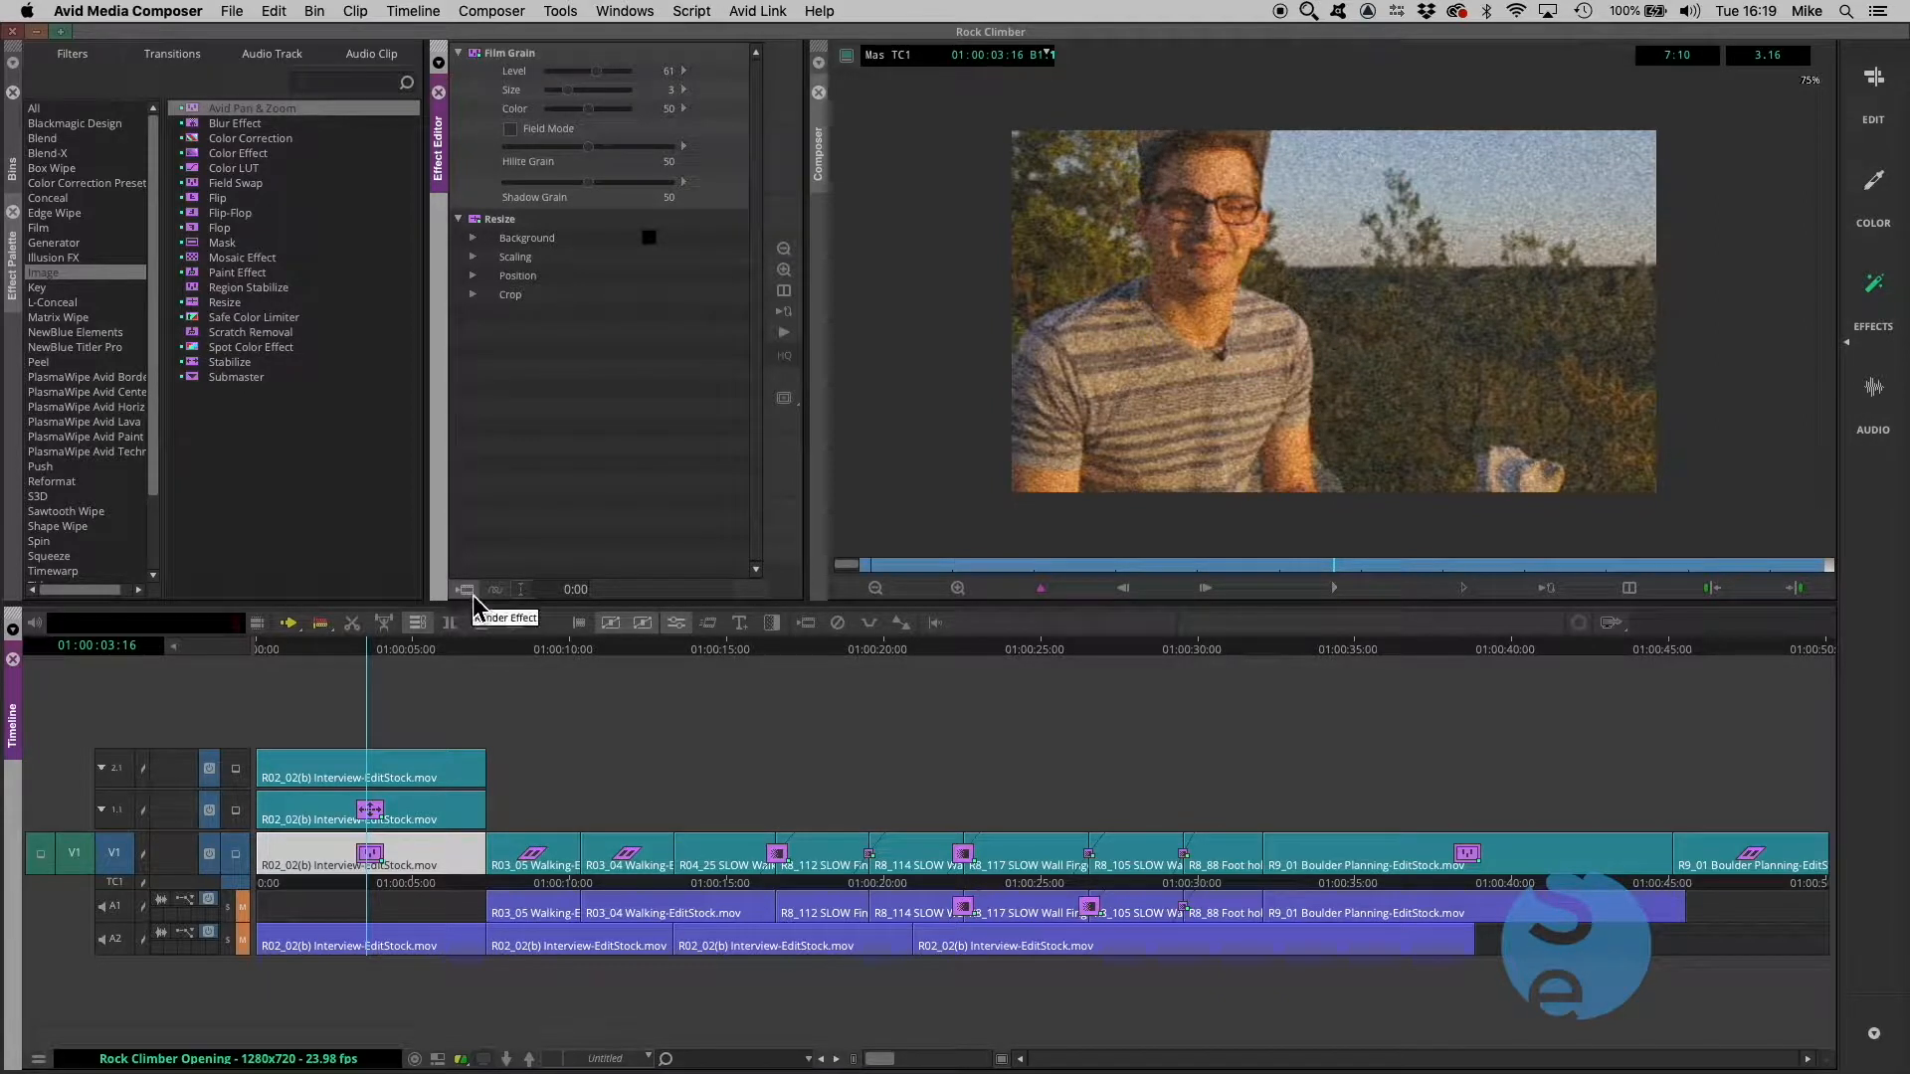
double_click(376, 858)
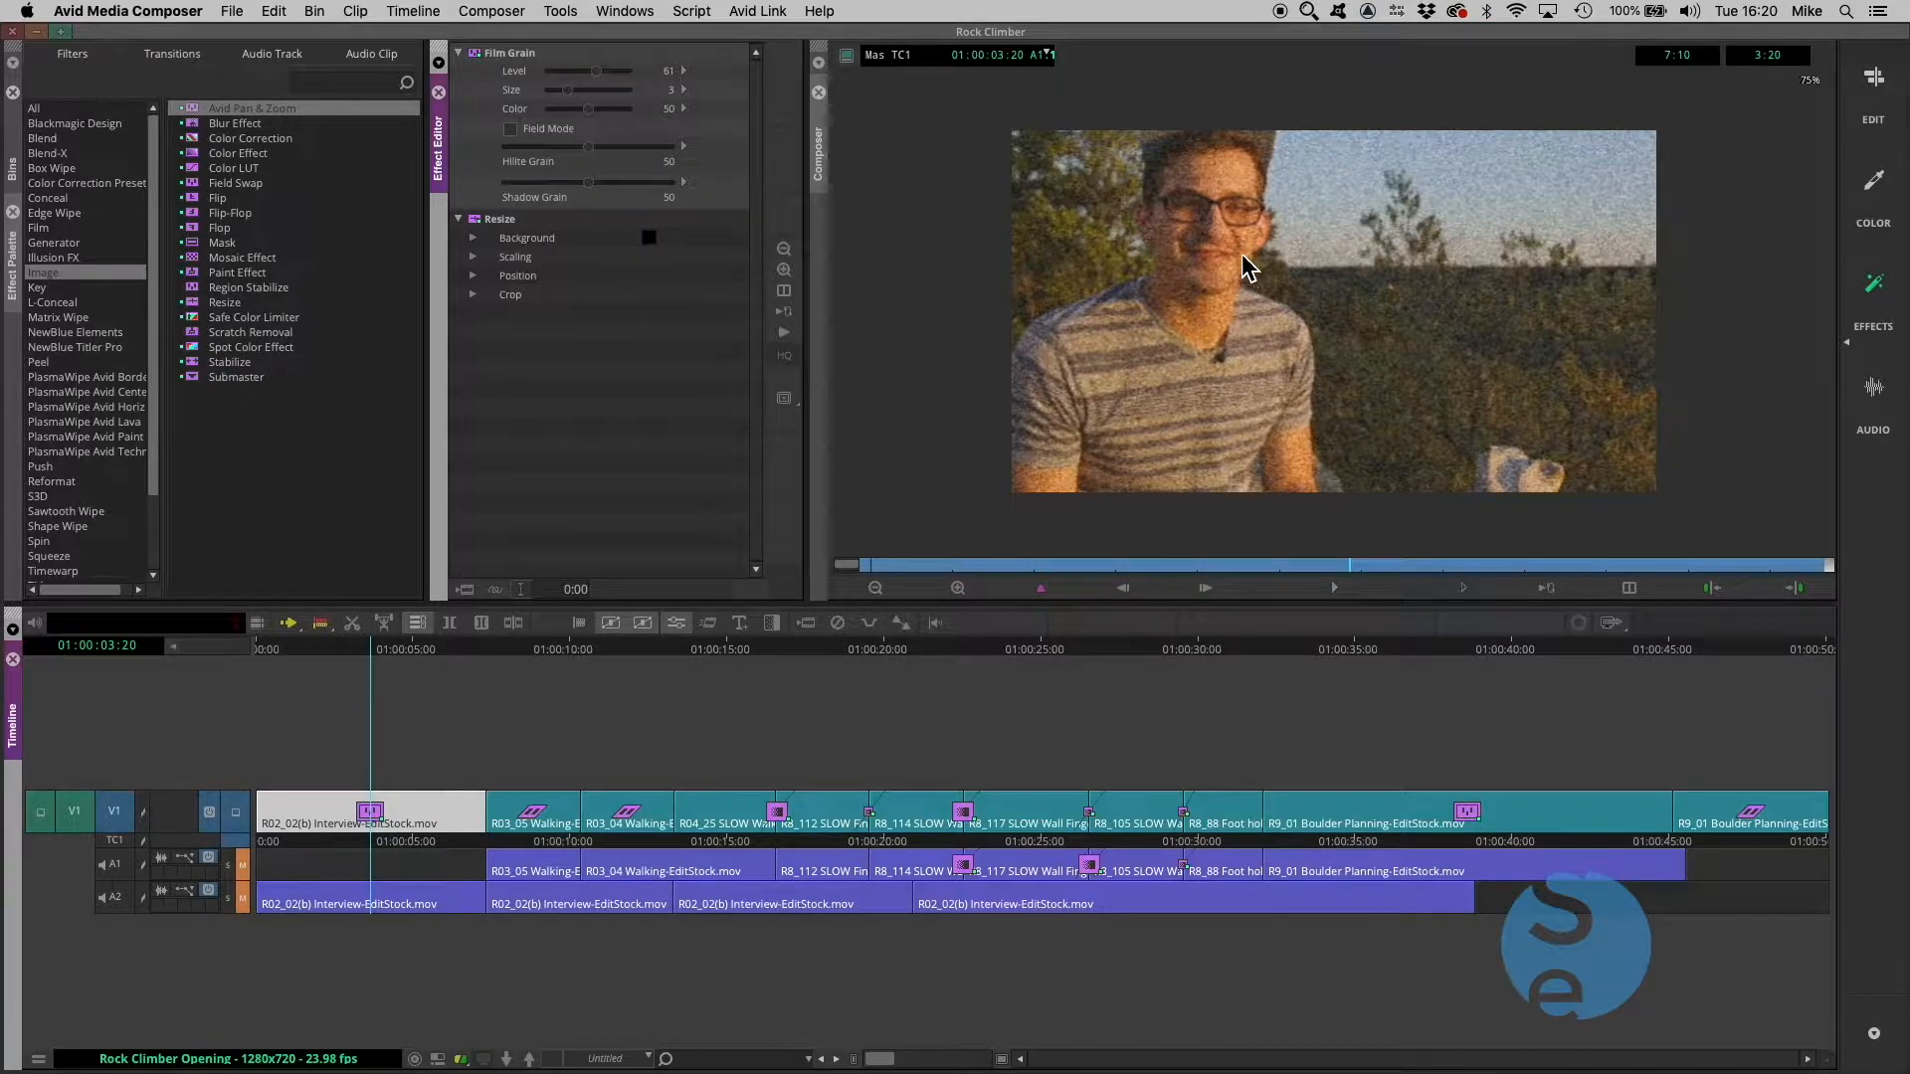
Step into the interview clip's nest to view the Resize layer at 01:00:02:13, and step in further to the source clip
left_click(364, 811)
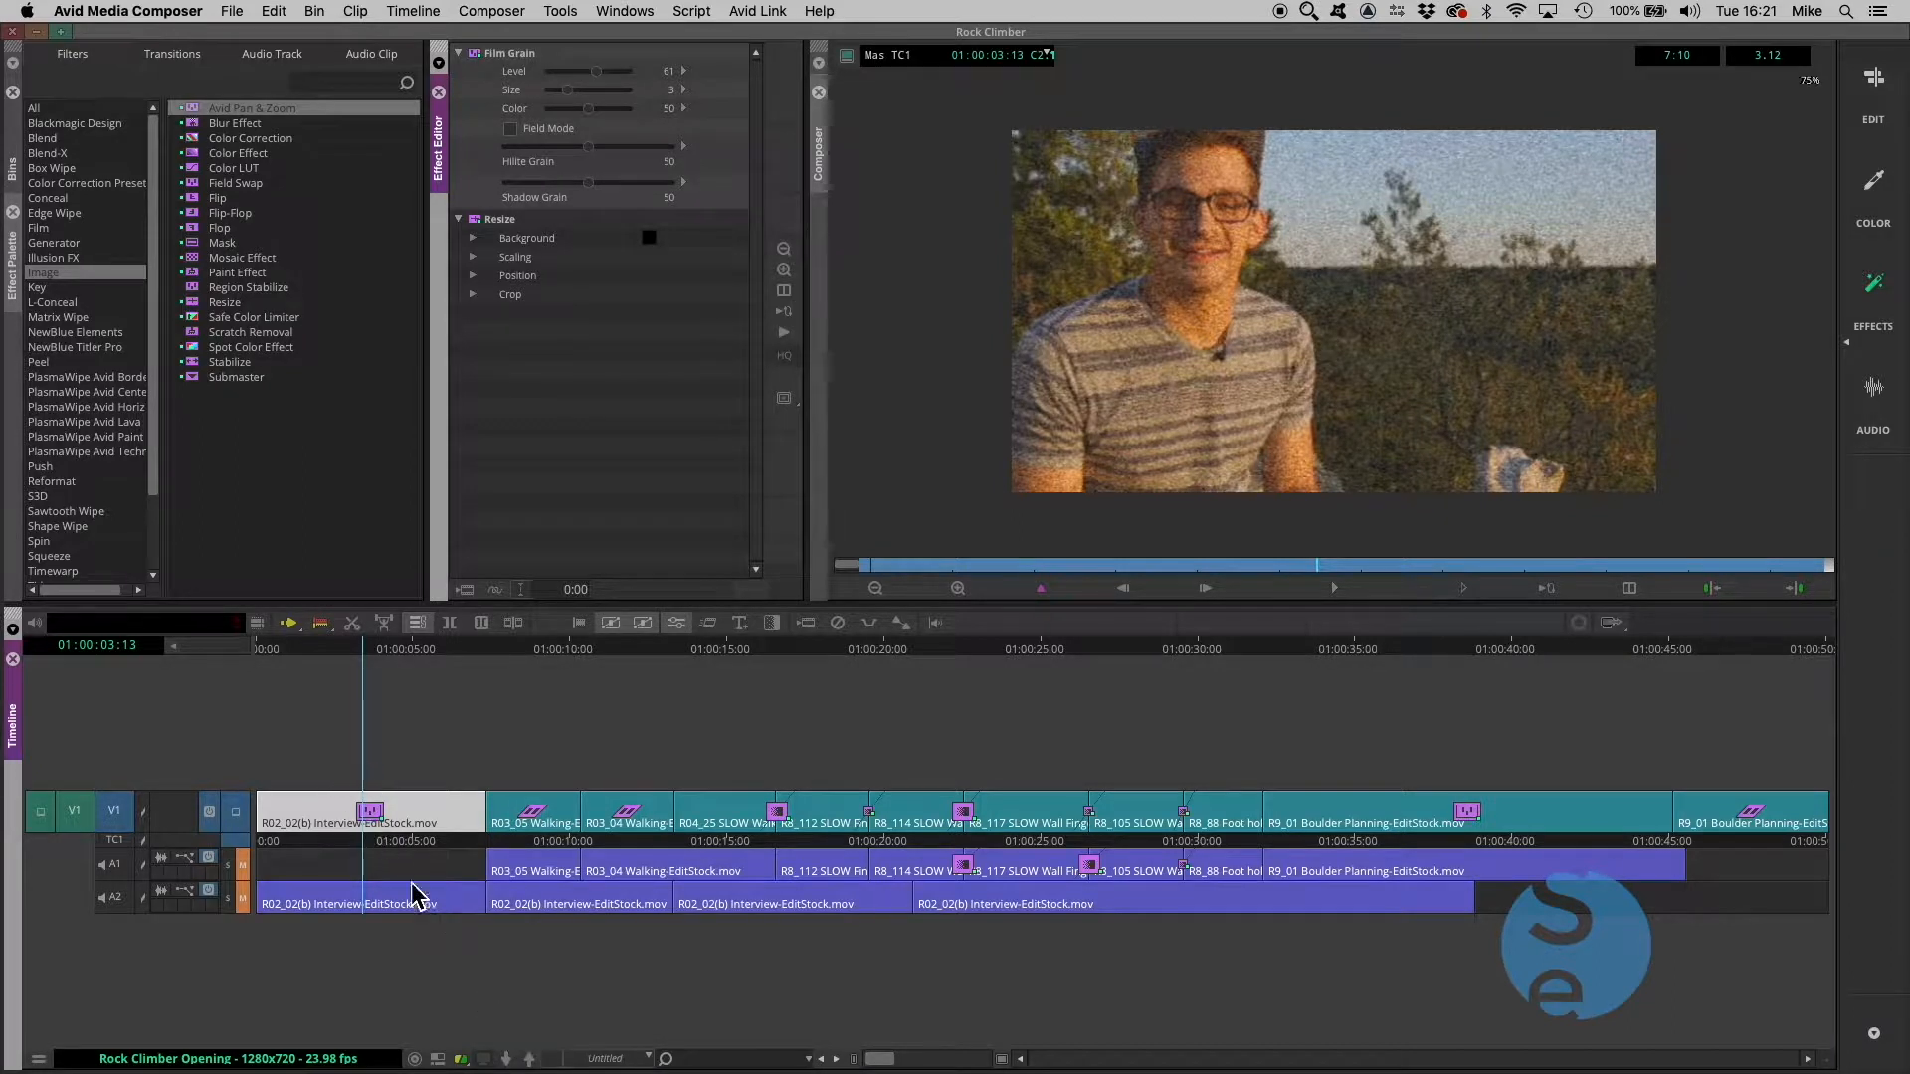
left_click(507, 1060)
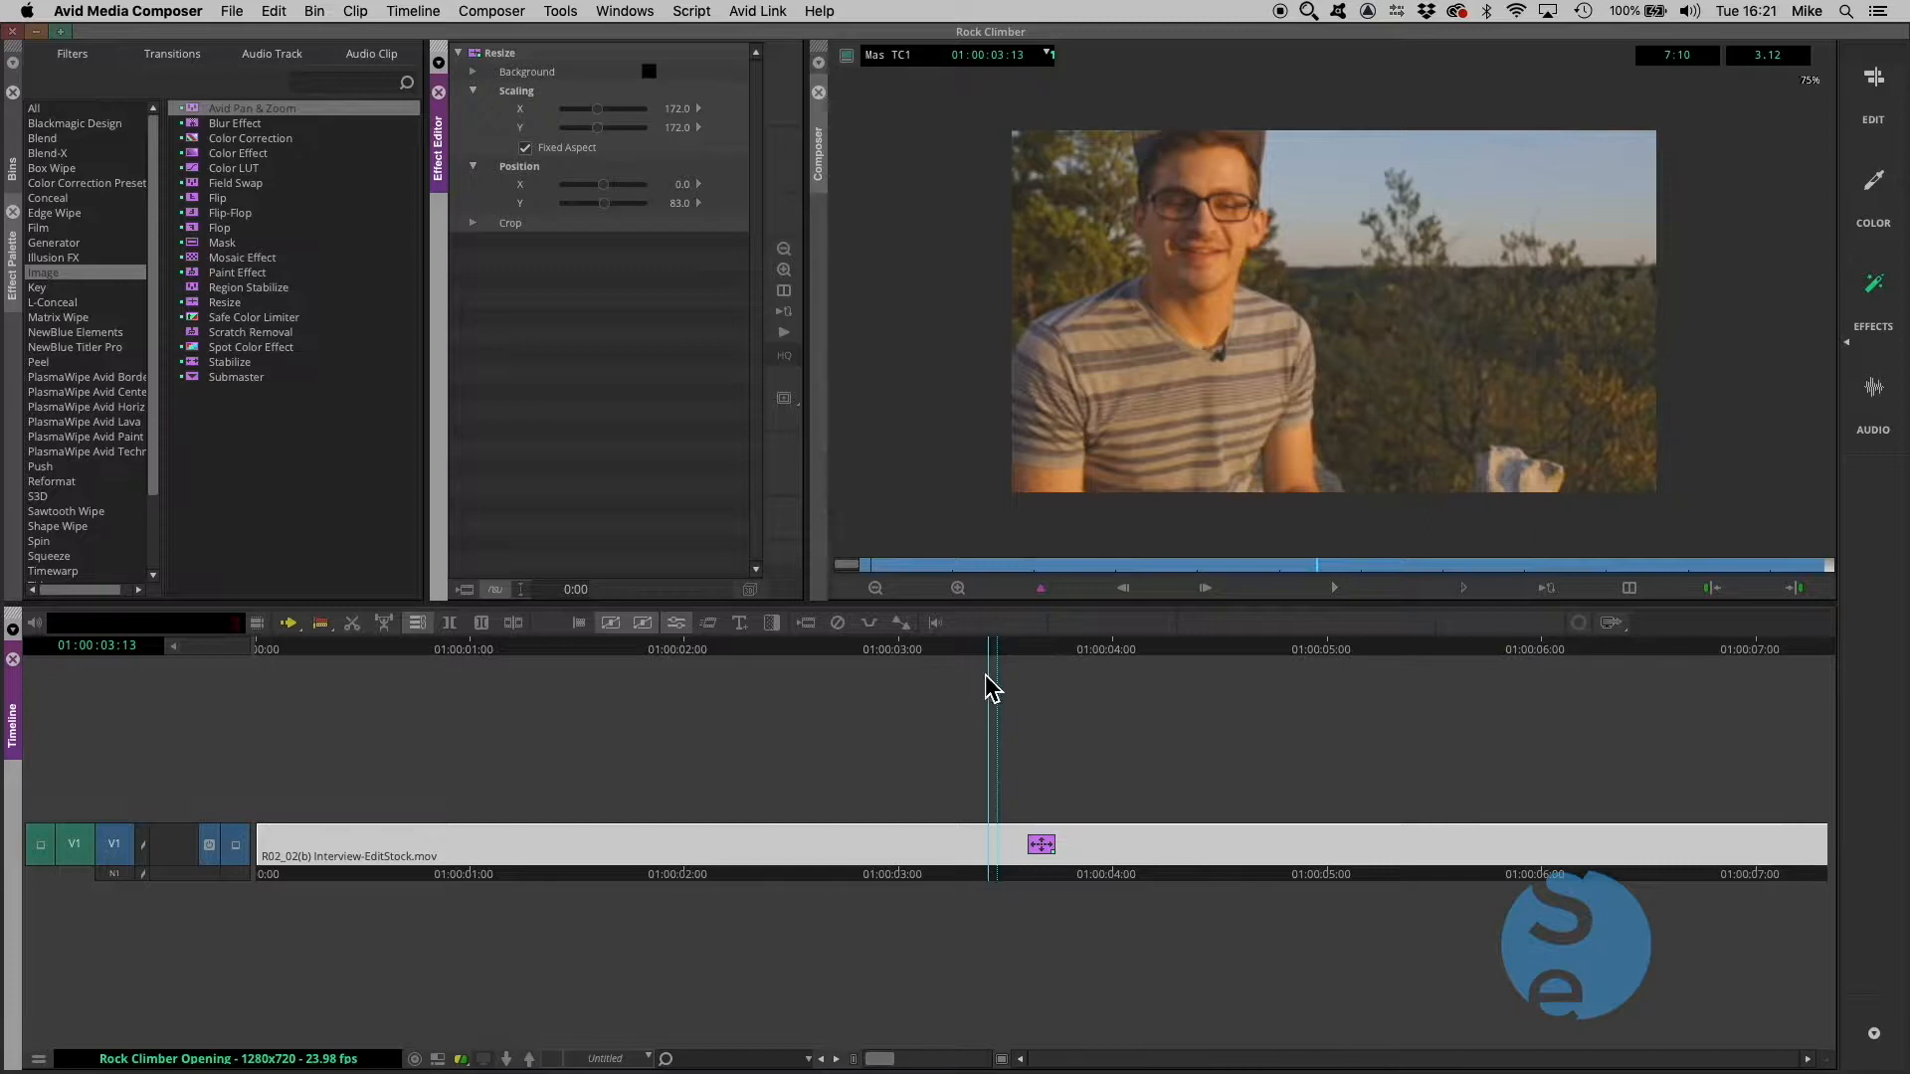
left_click_drag(1252, 565, 1190, 570)
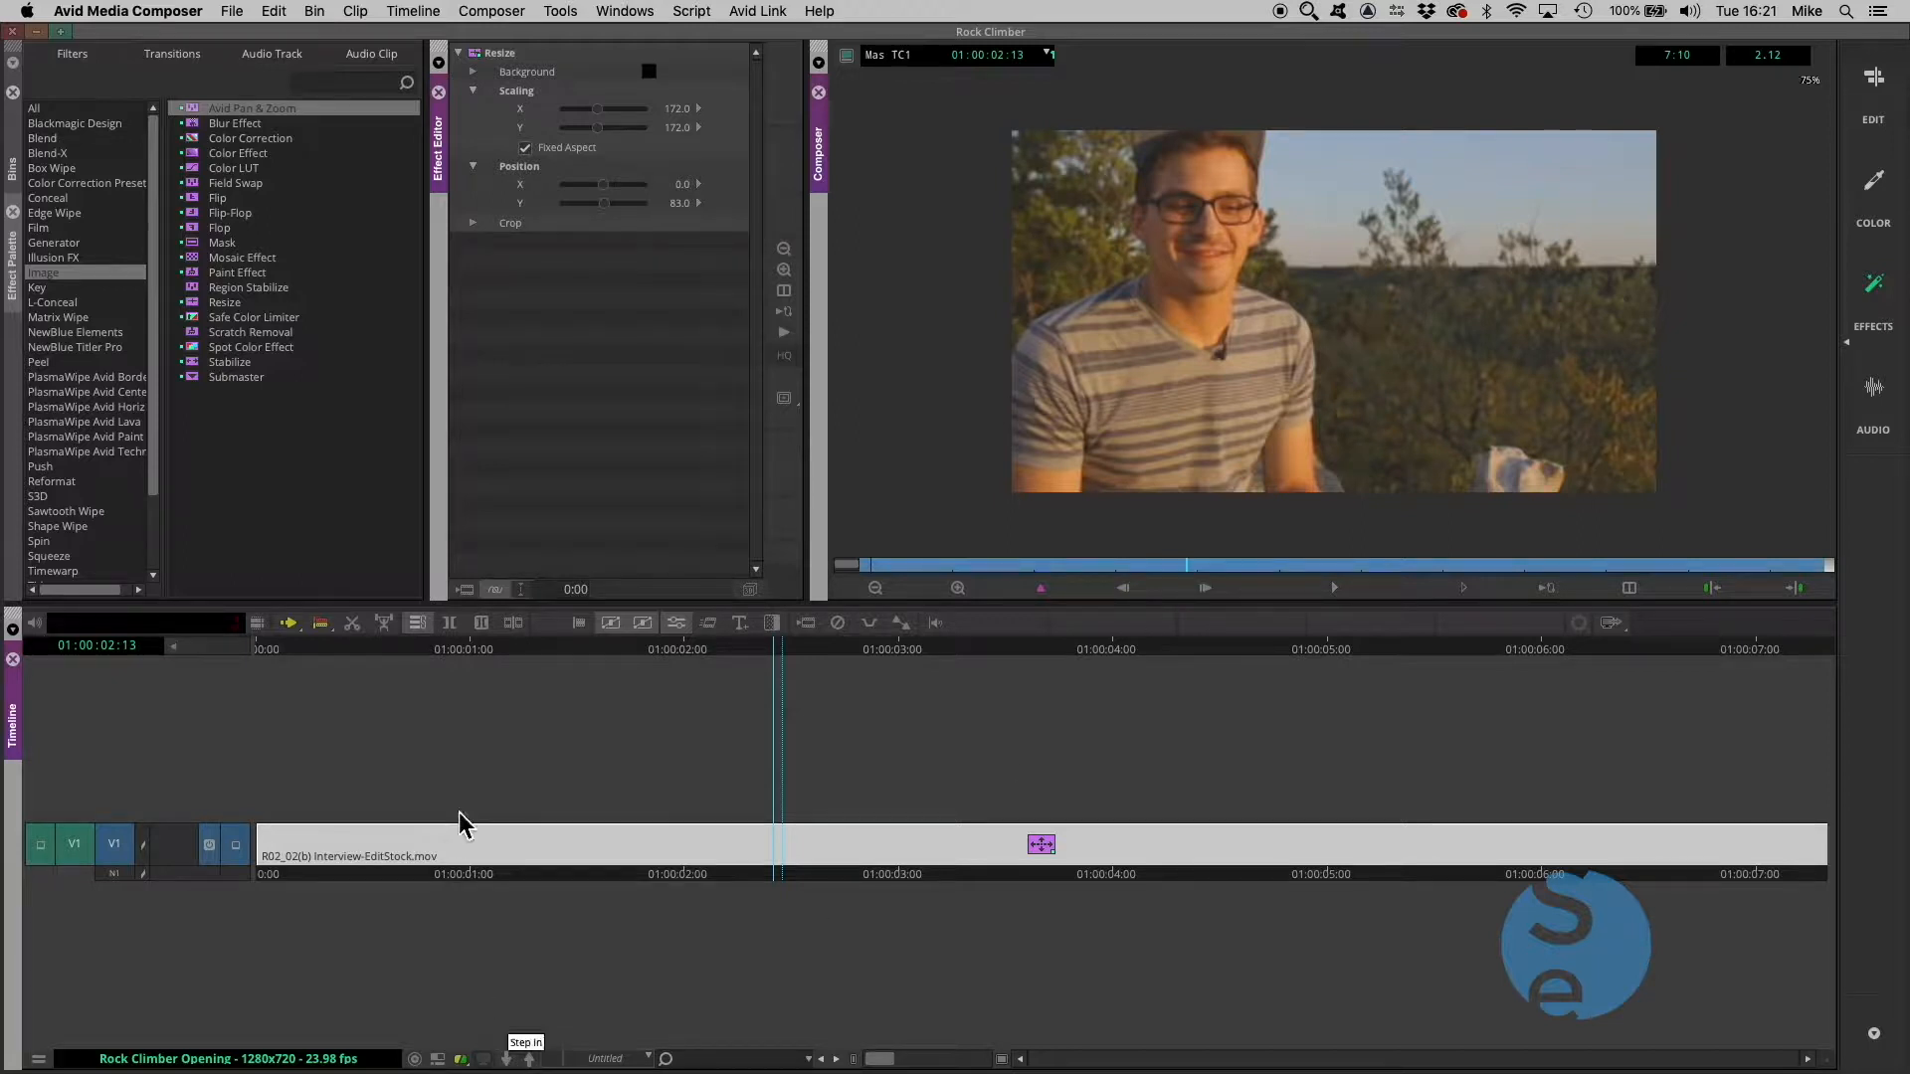
left_click(507, 1059)
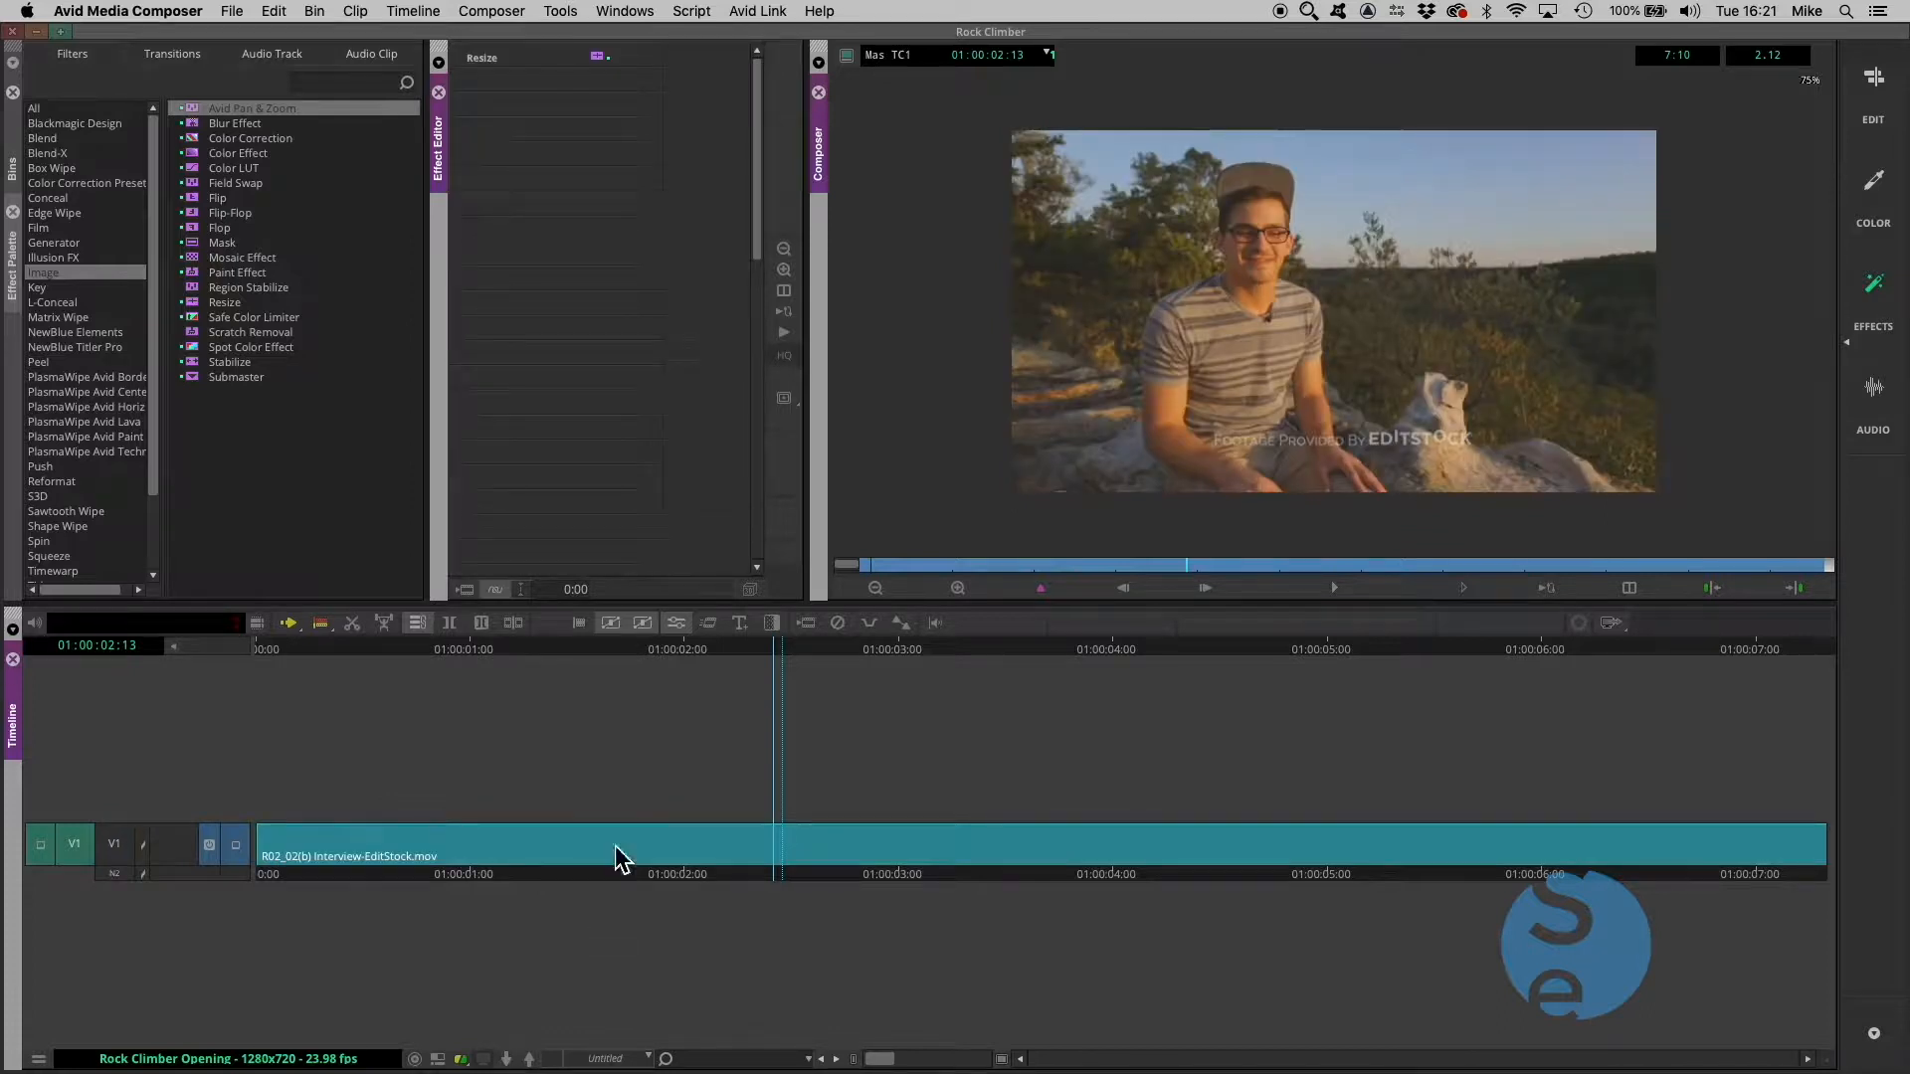
View the interview source clip at 01:00:03:08, and step back out through the Resize layer to the full sequence
left_click_drag(1151, 576, 1303, 582)
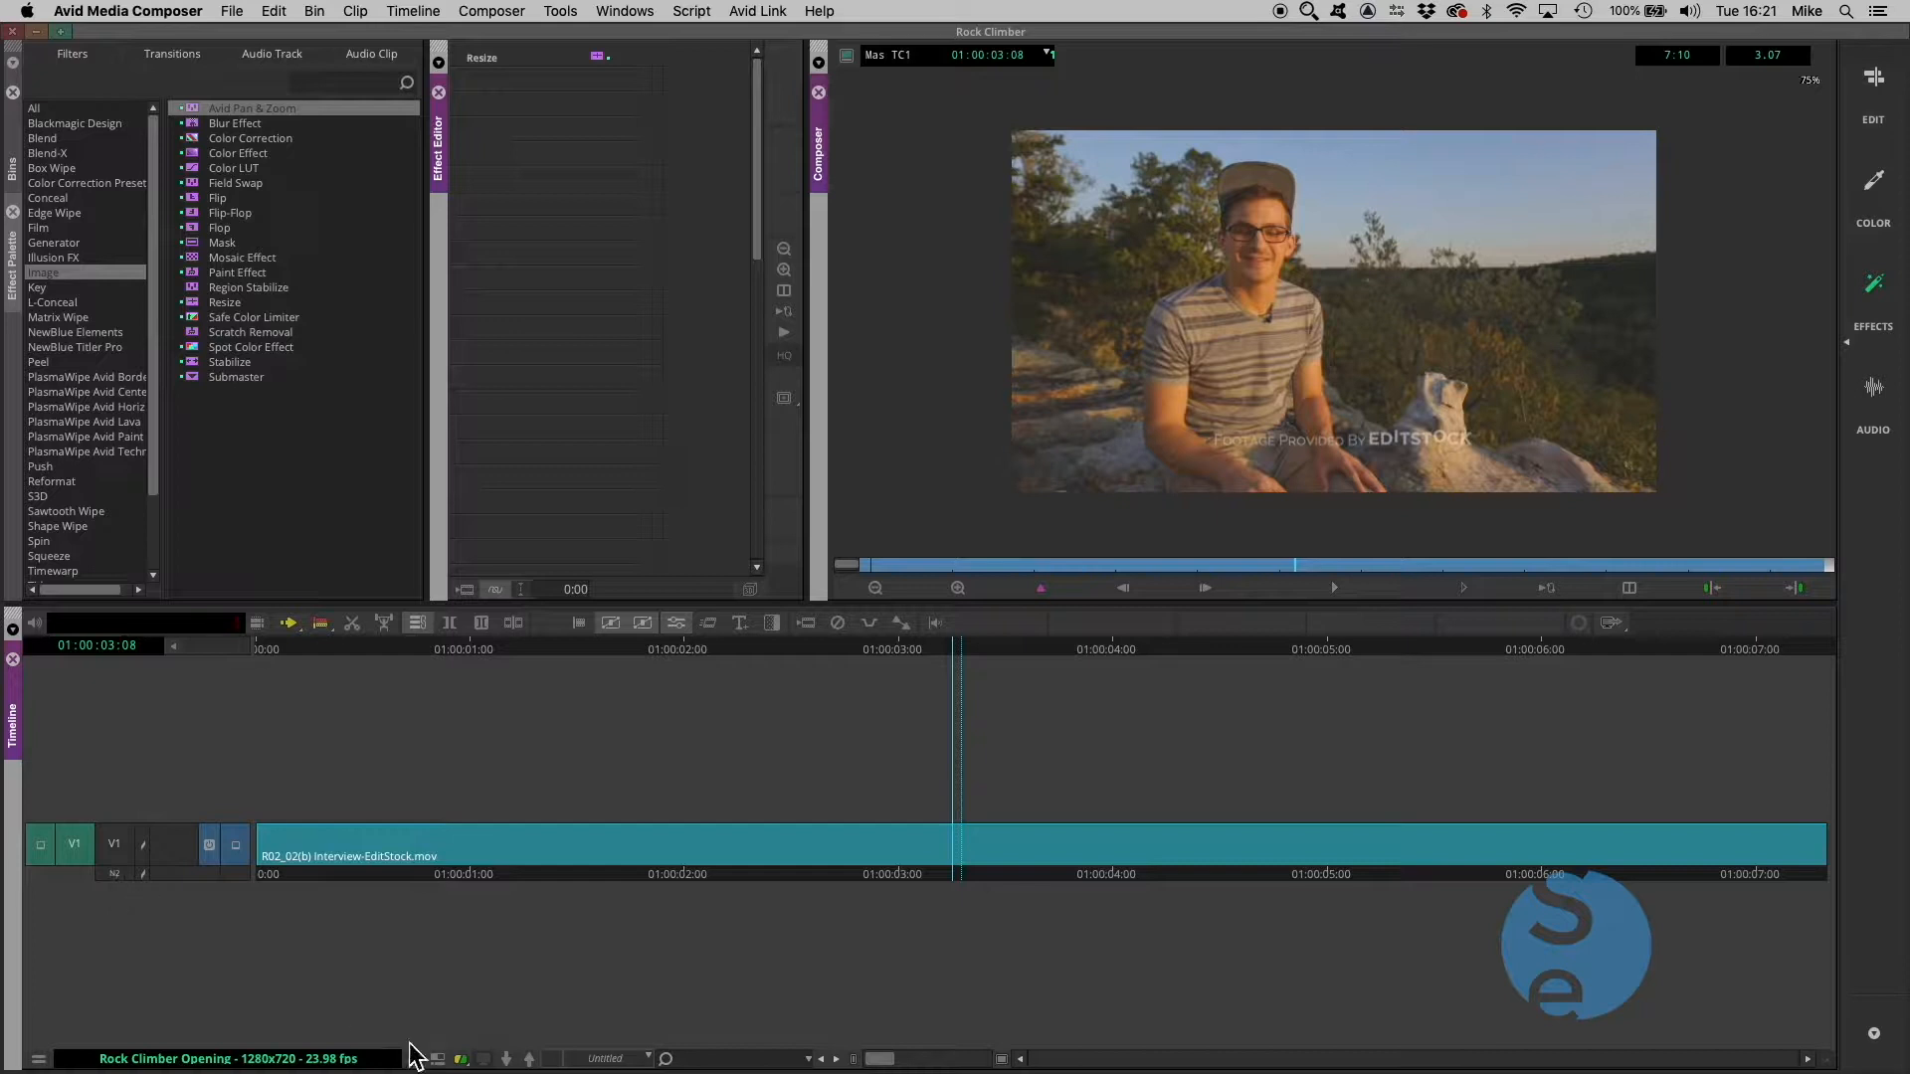
left_click(530, 1059)
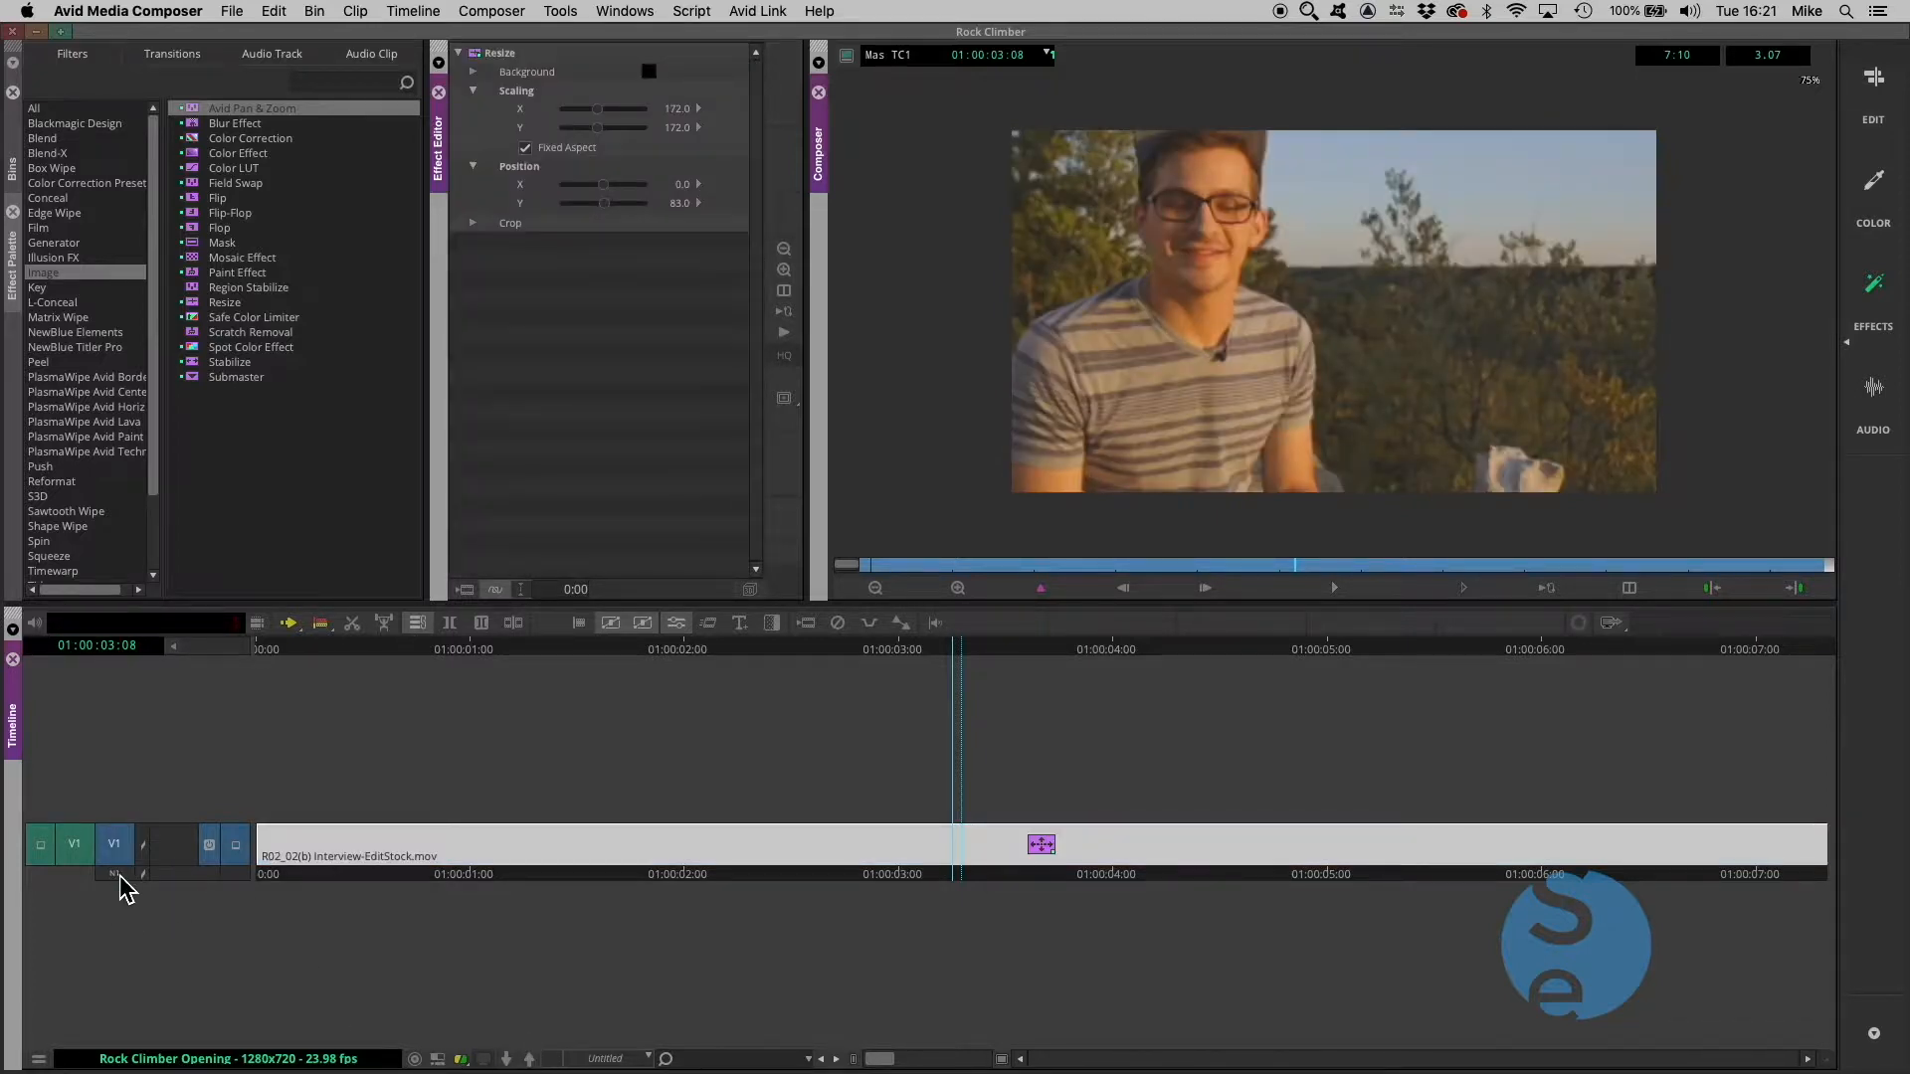
left_click(531, 1059)
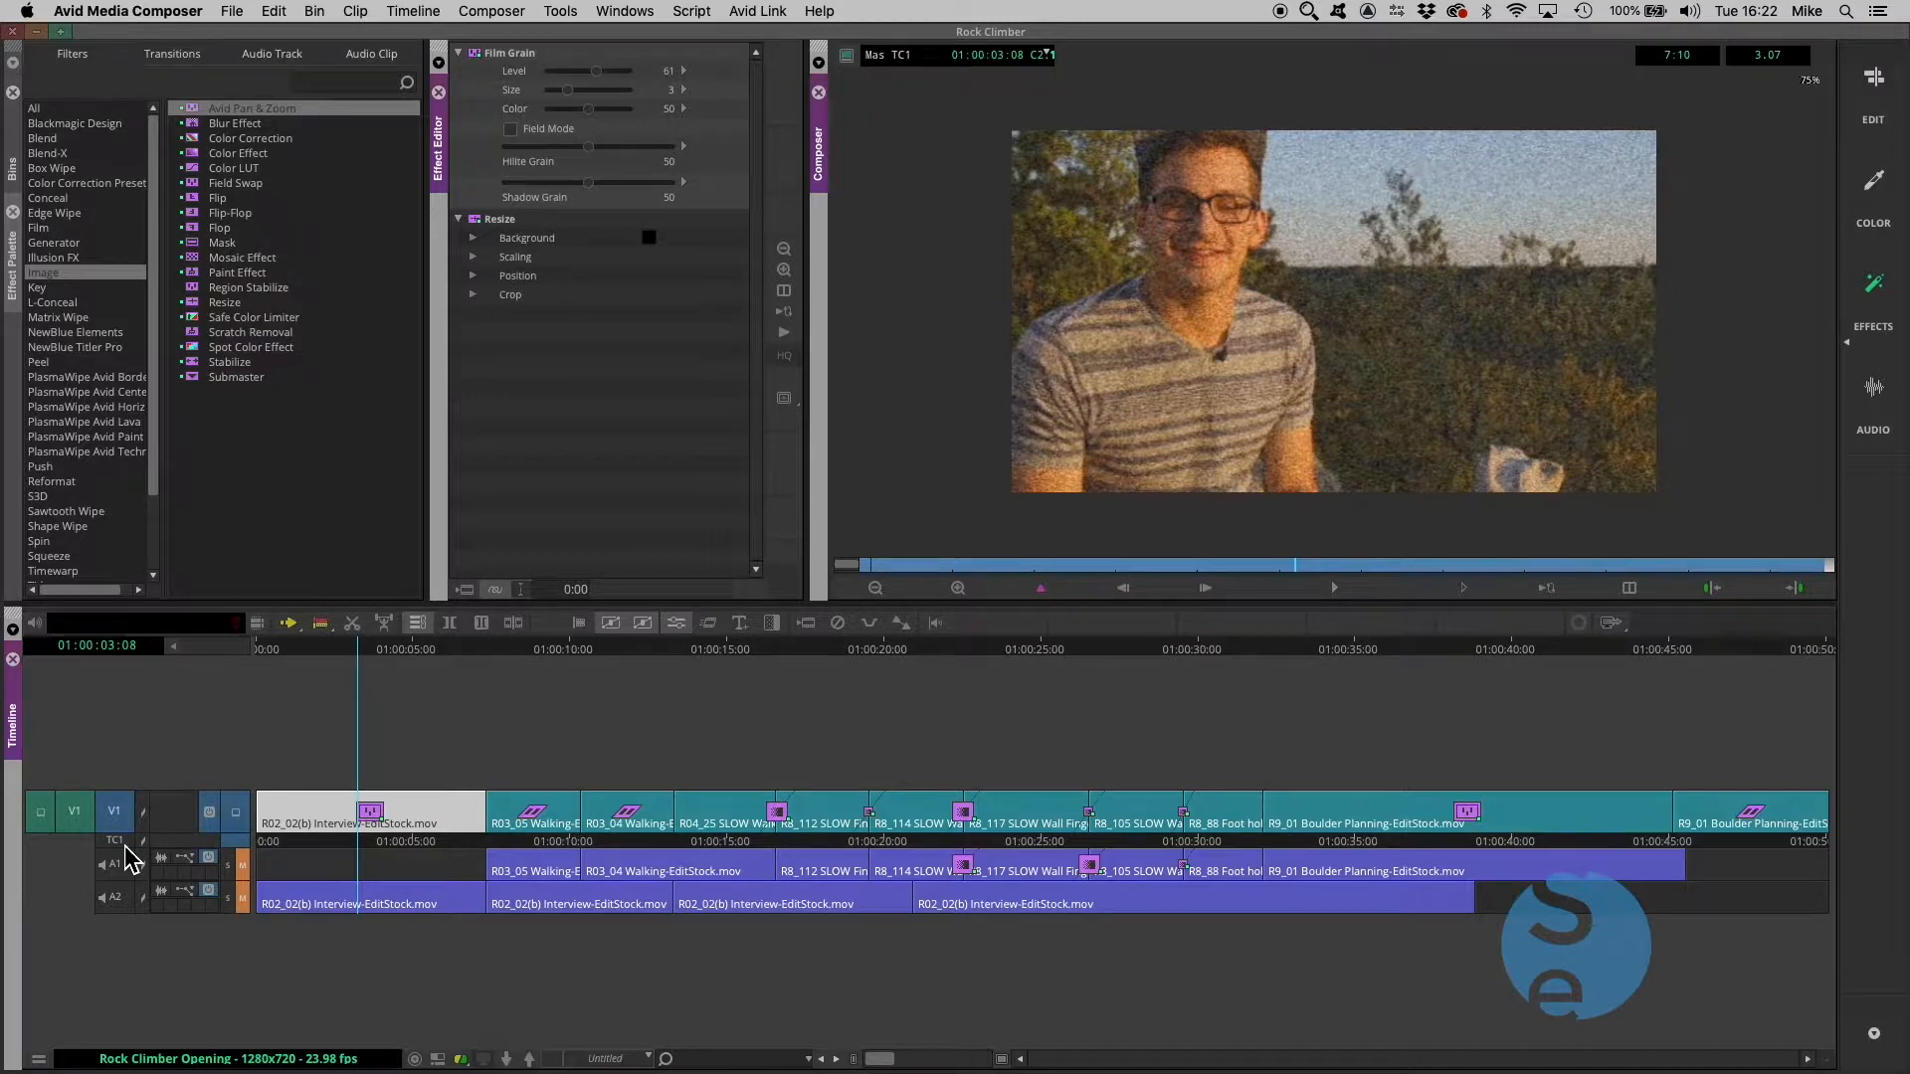
Expand the interview clip's nested layers above V1 down to the source clip, and collapse them again
double_click(369, 810)
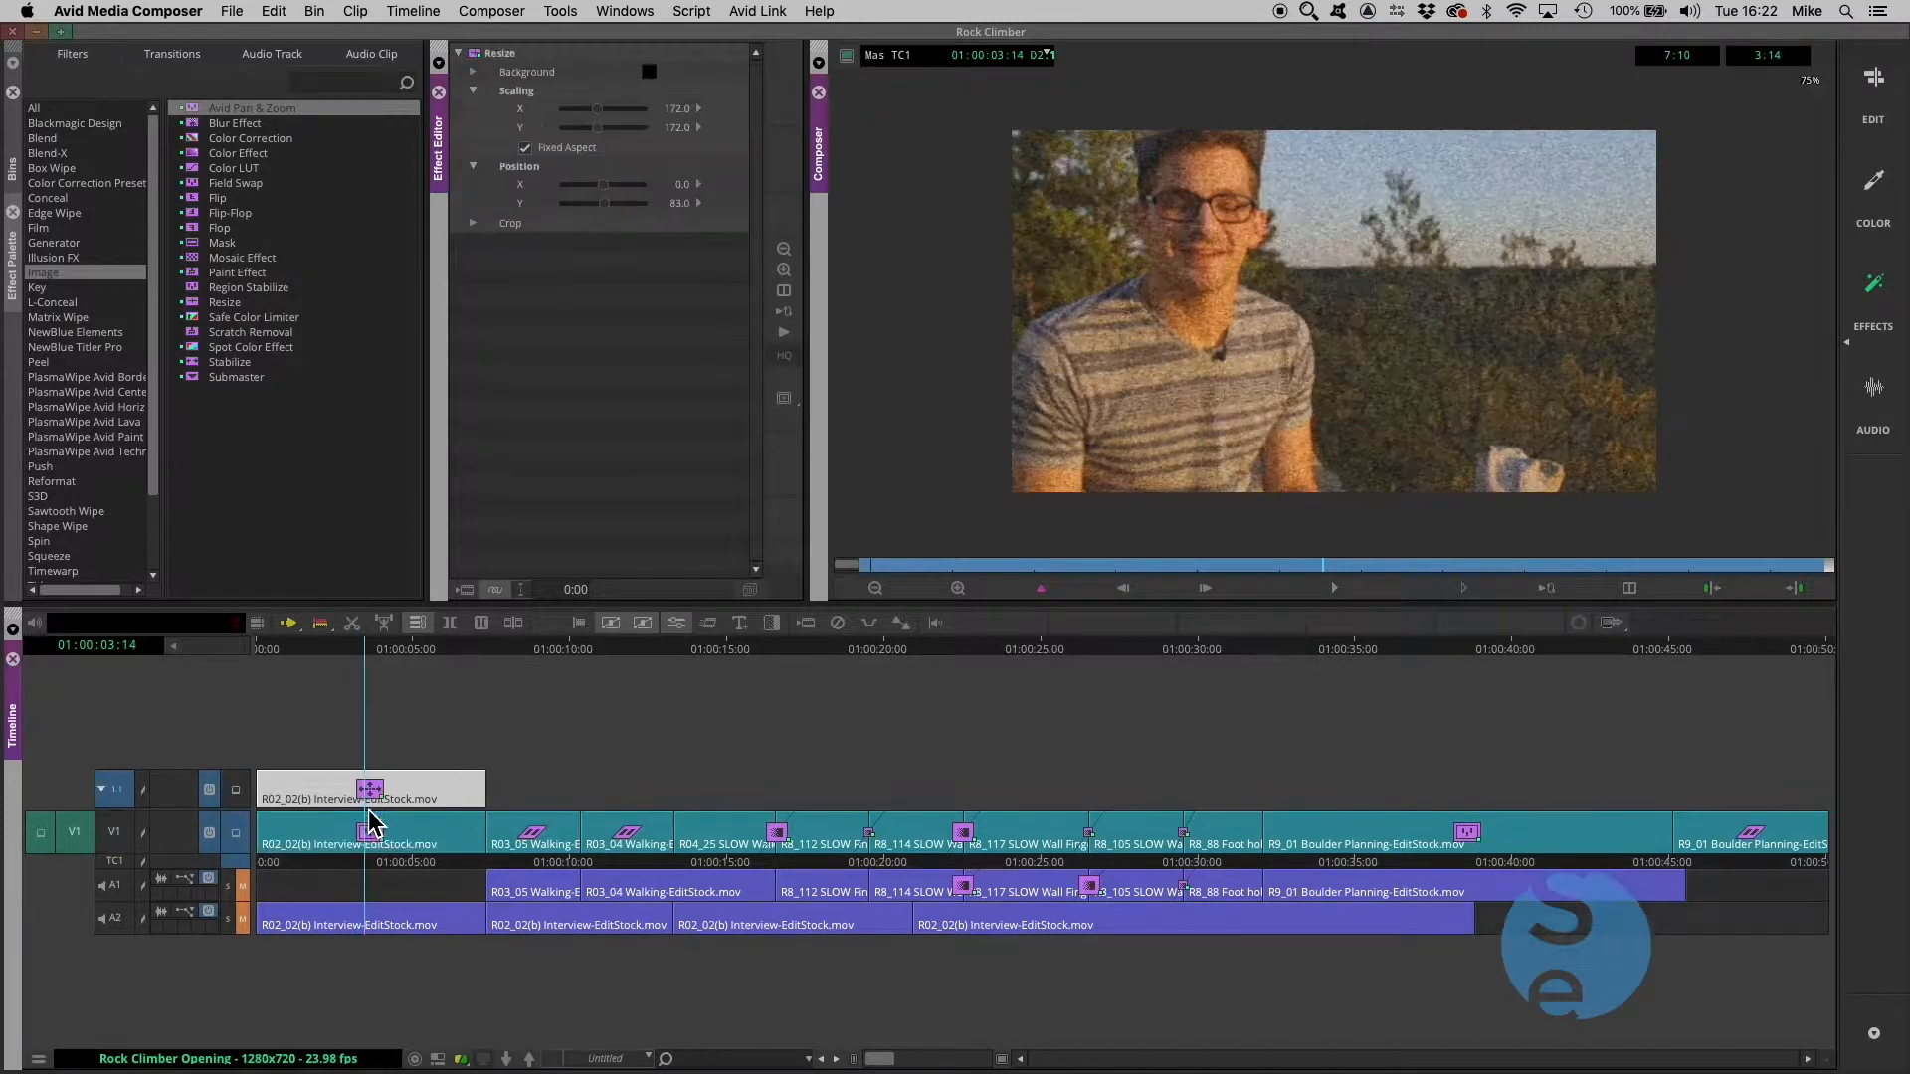
double_click(370, 789)
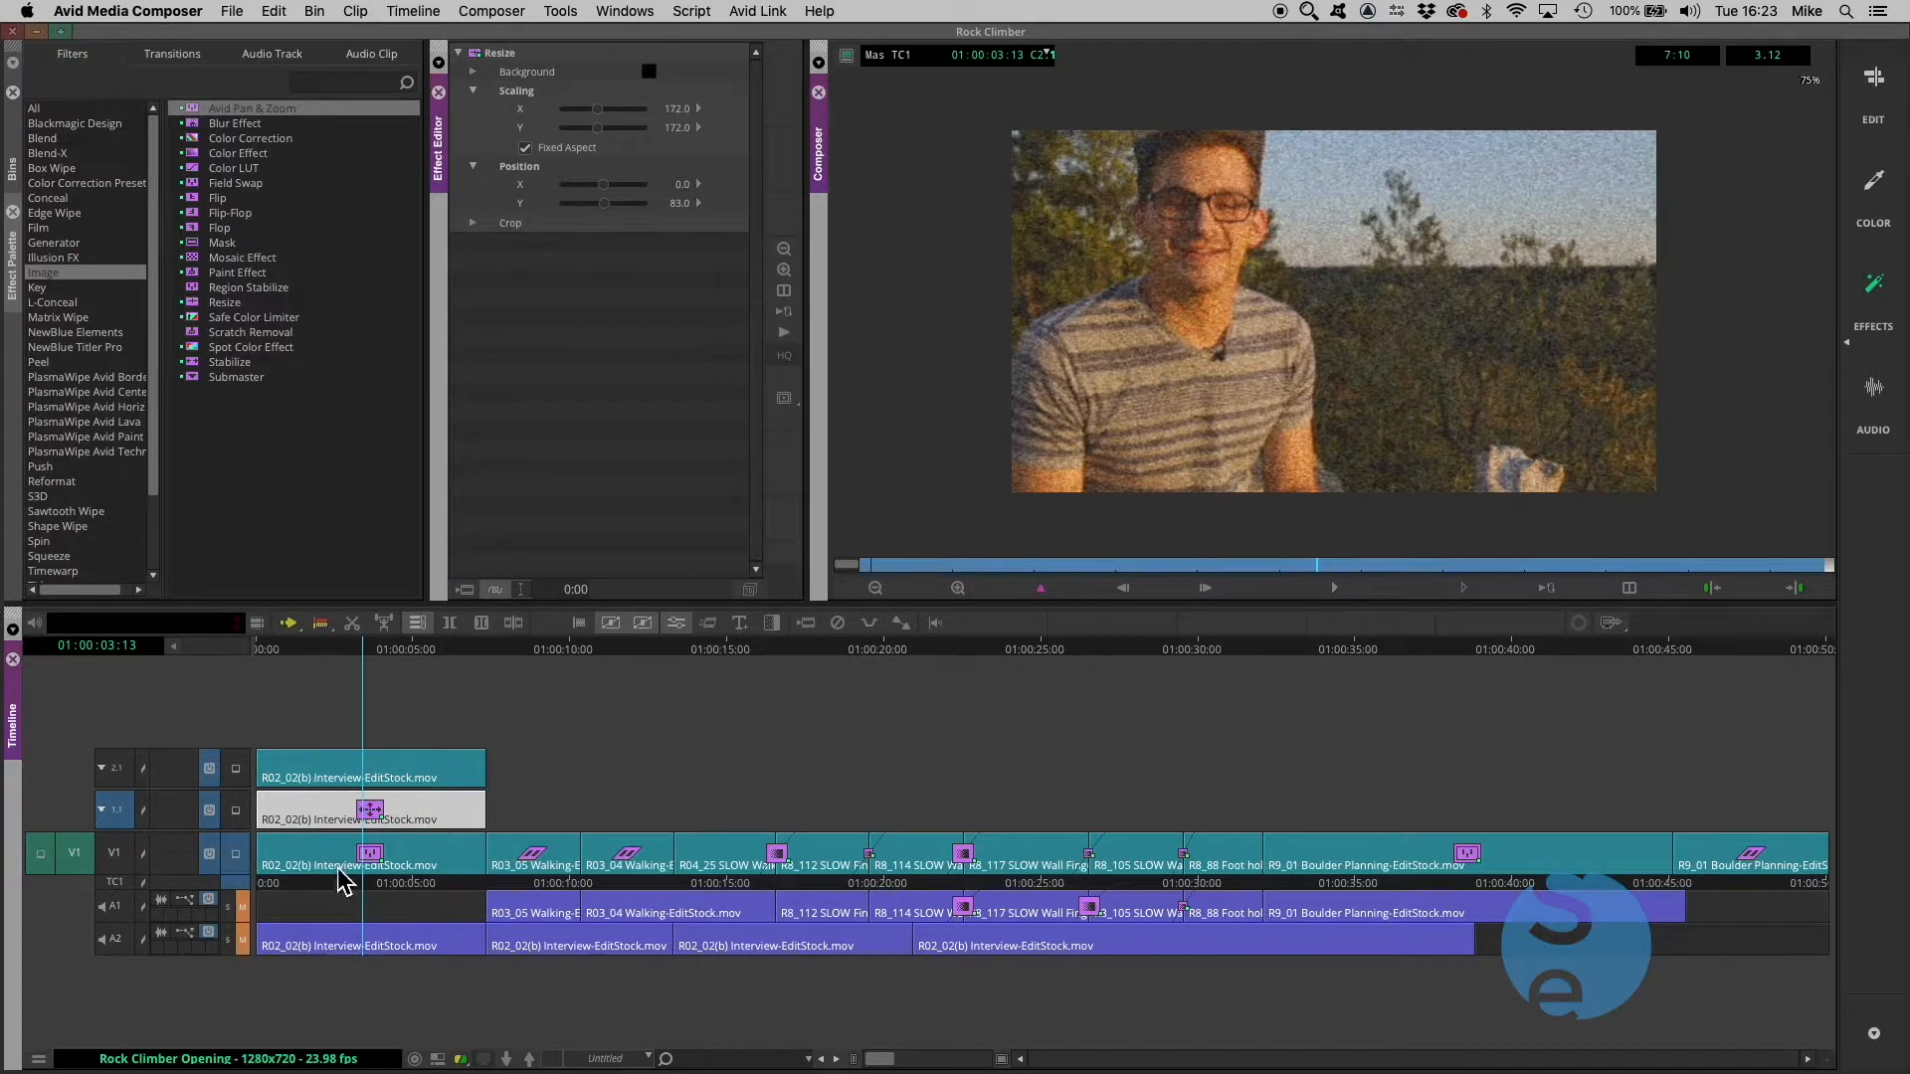
left_click(374, 868)
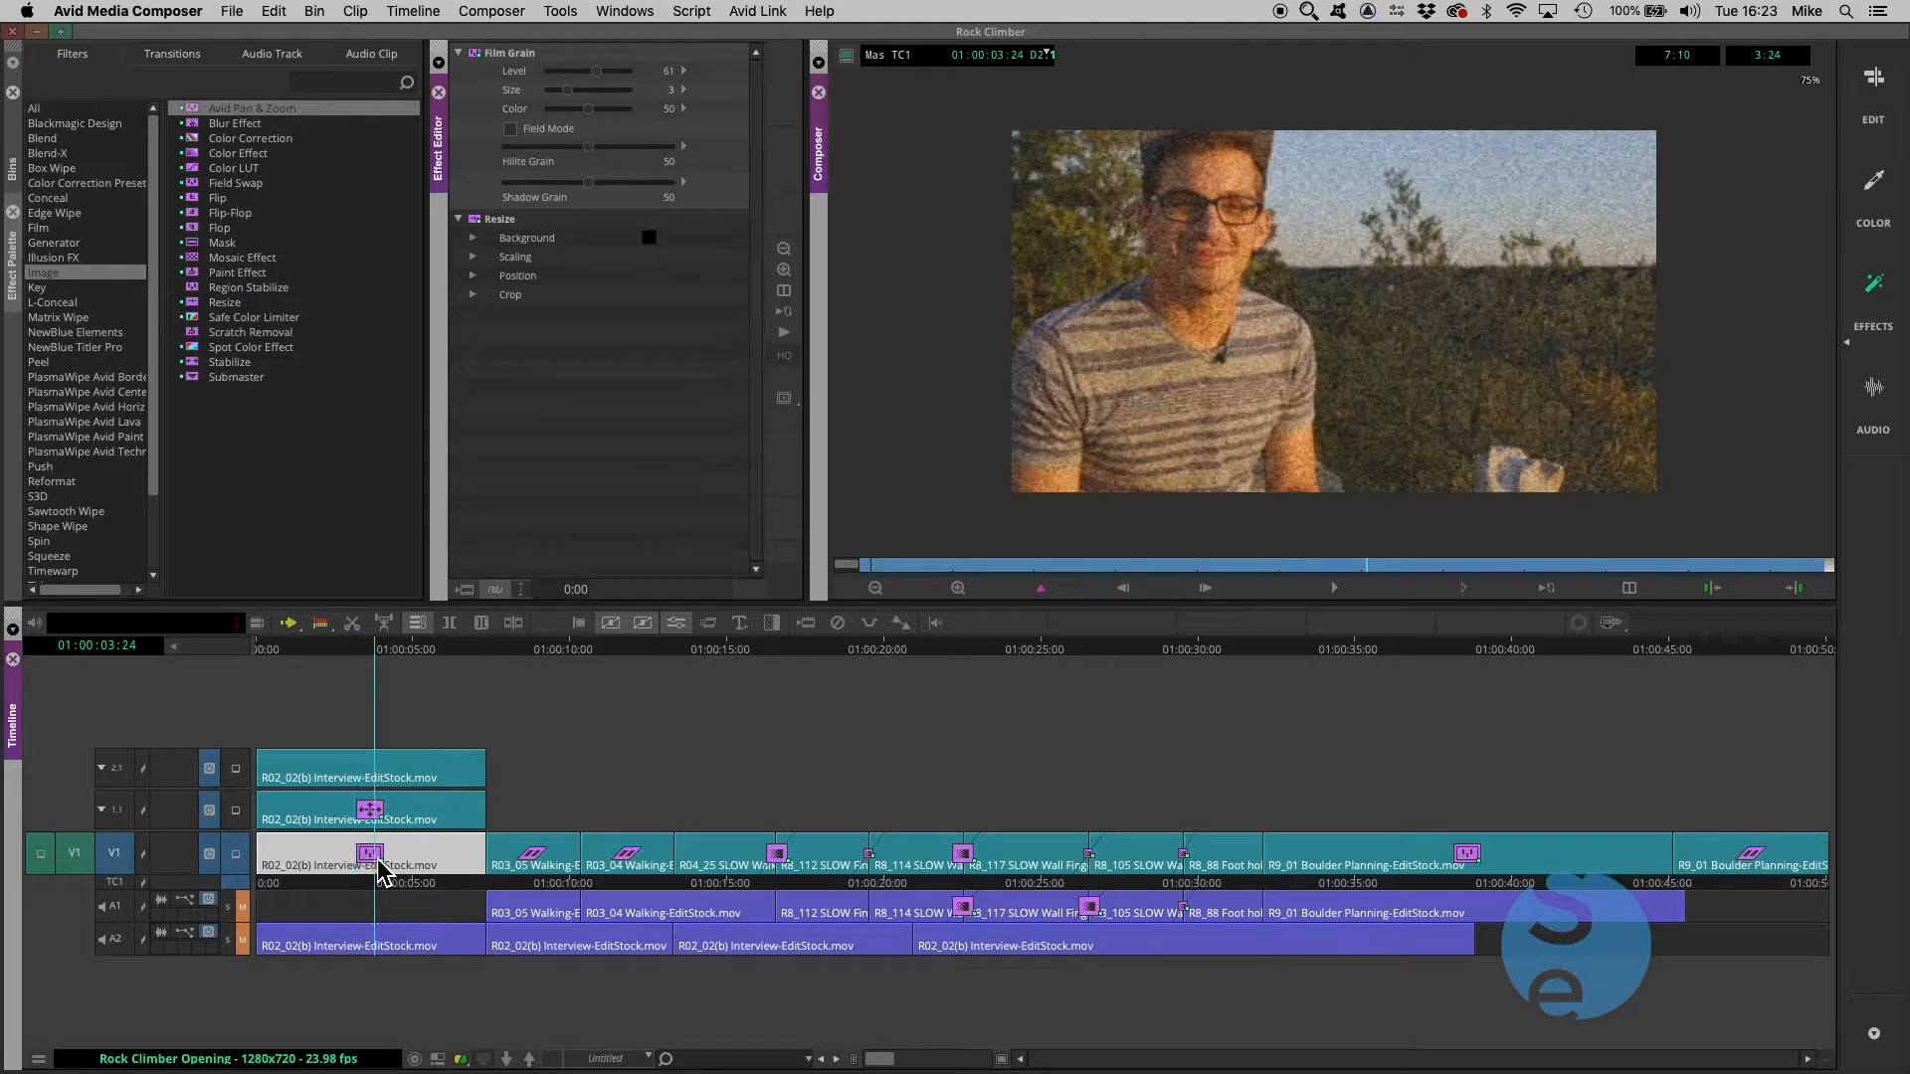
double_click(378, 861)
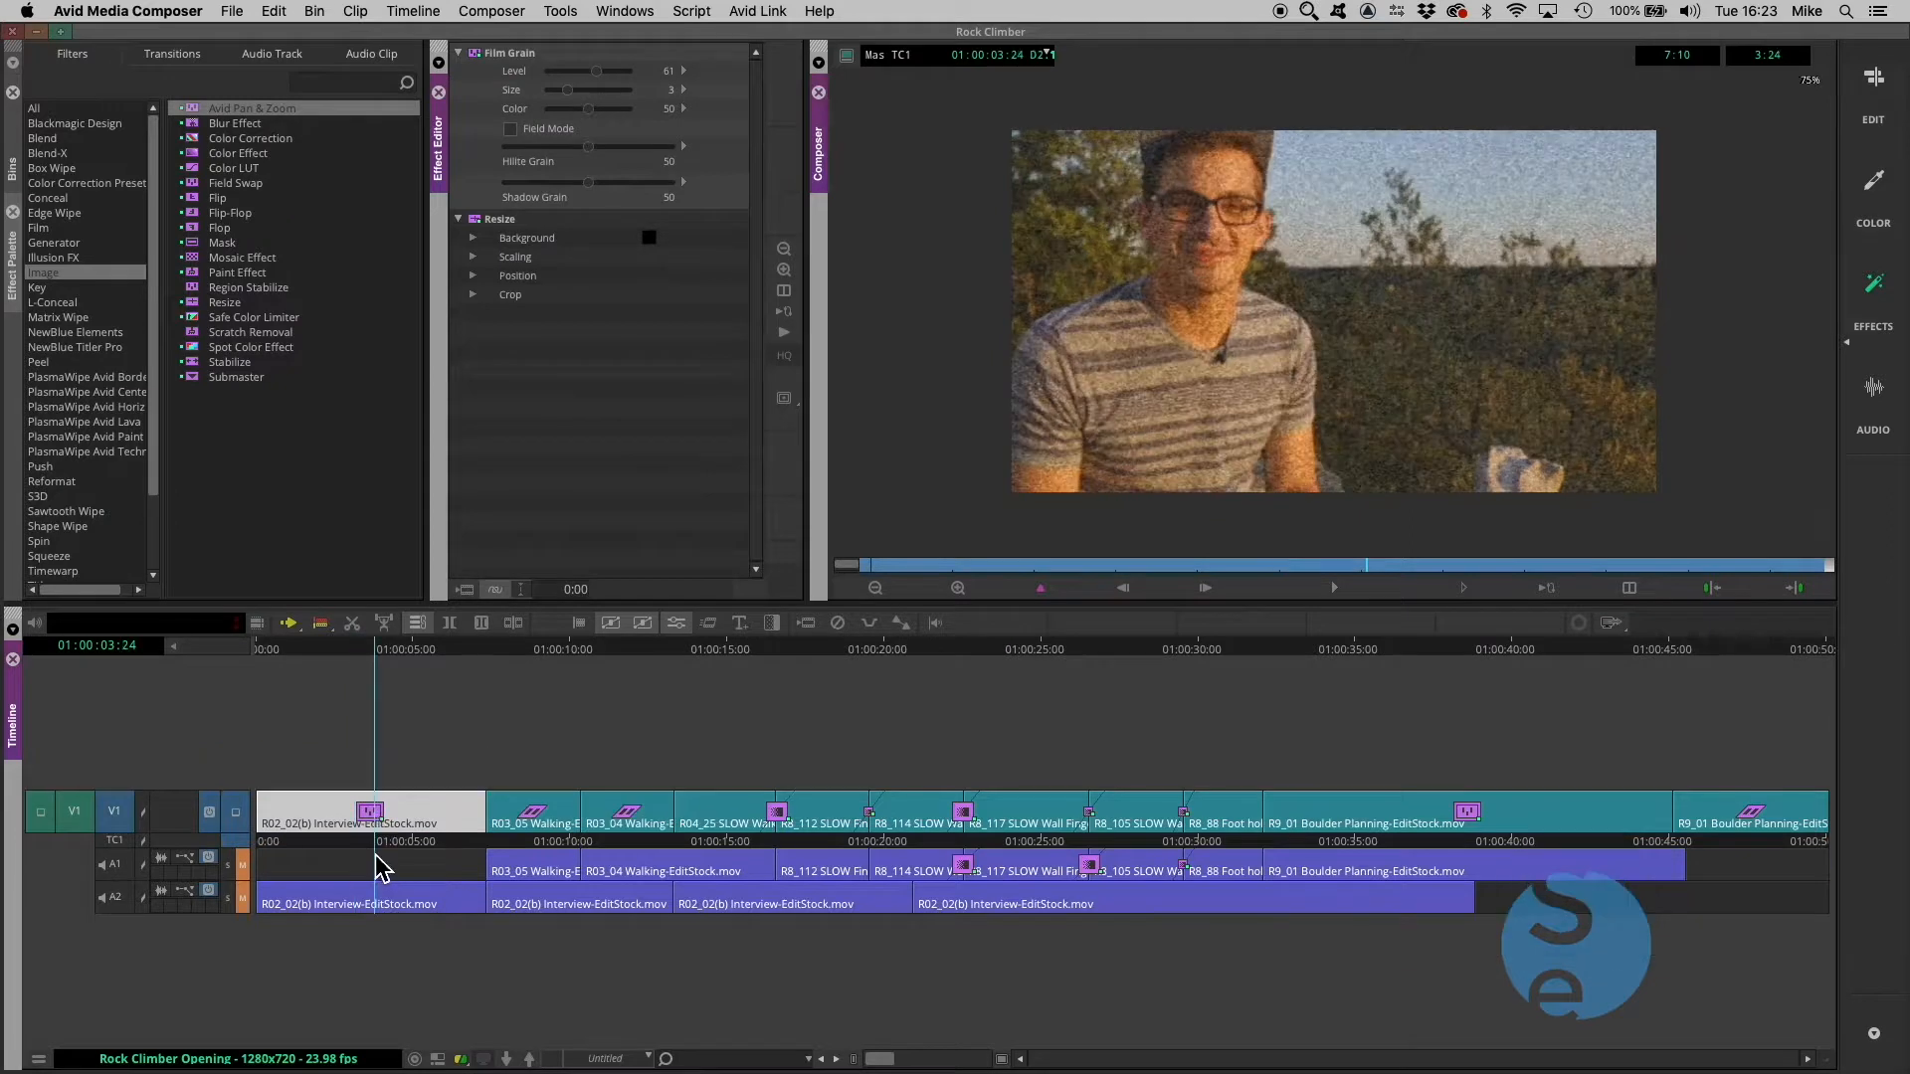
Step into the interview clip's Resize layer and back out, and scrub the full sequence to 01:00:03:26
left_click(508, 1060)
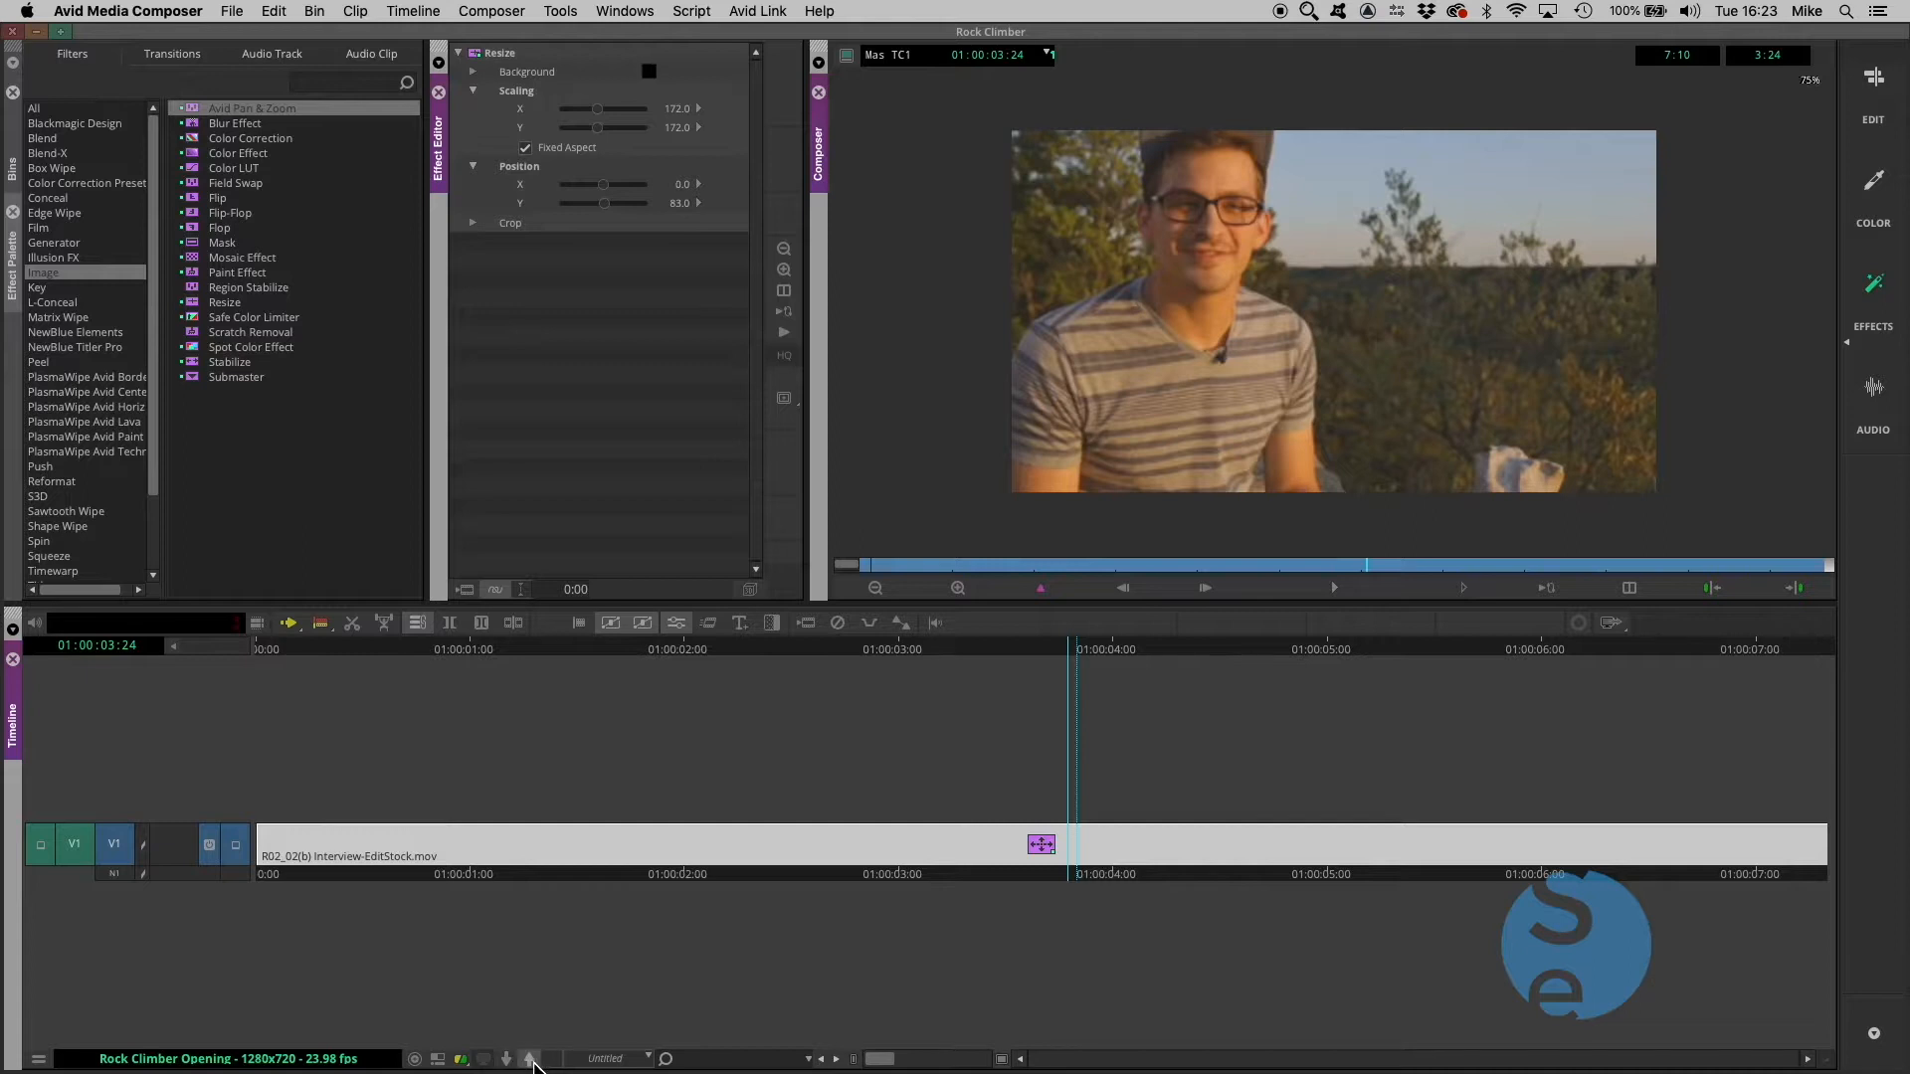
left_click(530, 1060)
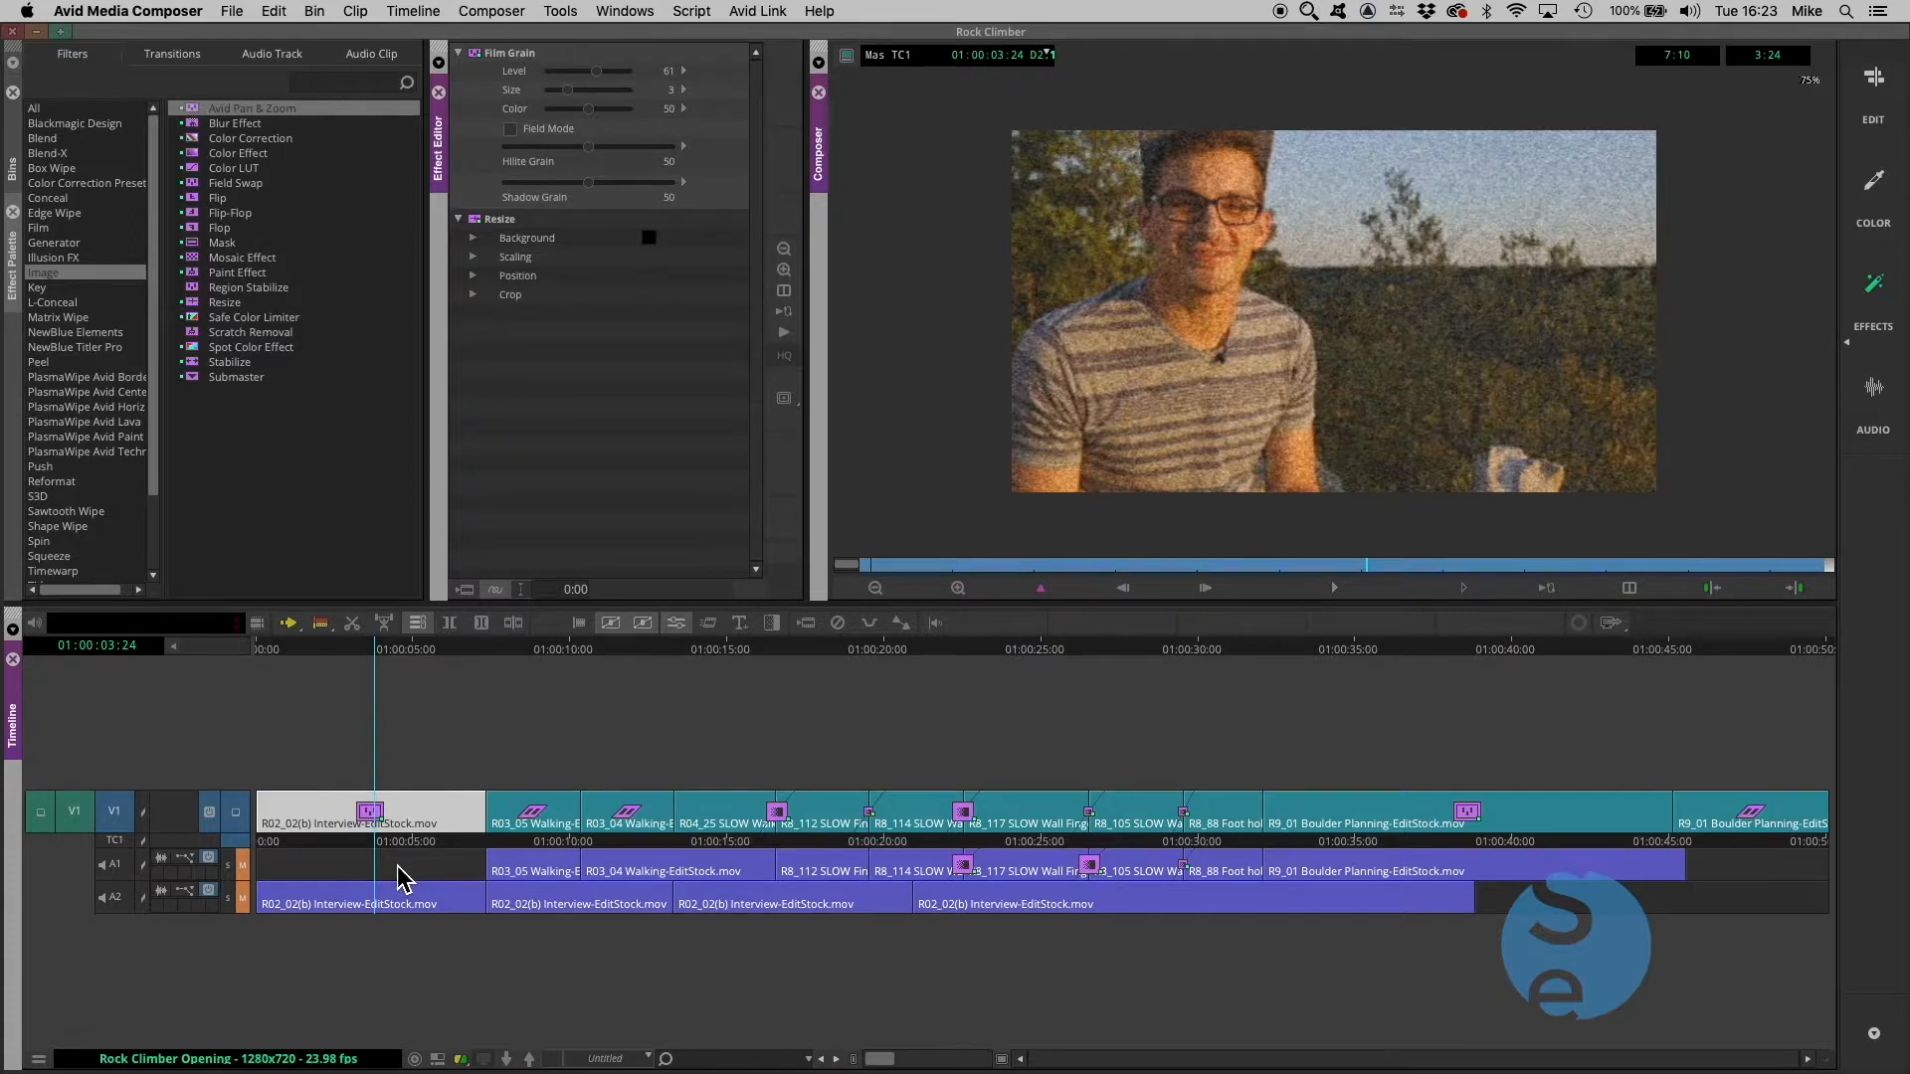
left_click(365, 650)
mouse_move(377, 653)
left_mouse_down()
mouse_move(414, 656)
mouse_move(364, 660)
left_mouse_up()
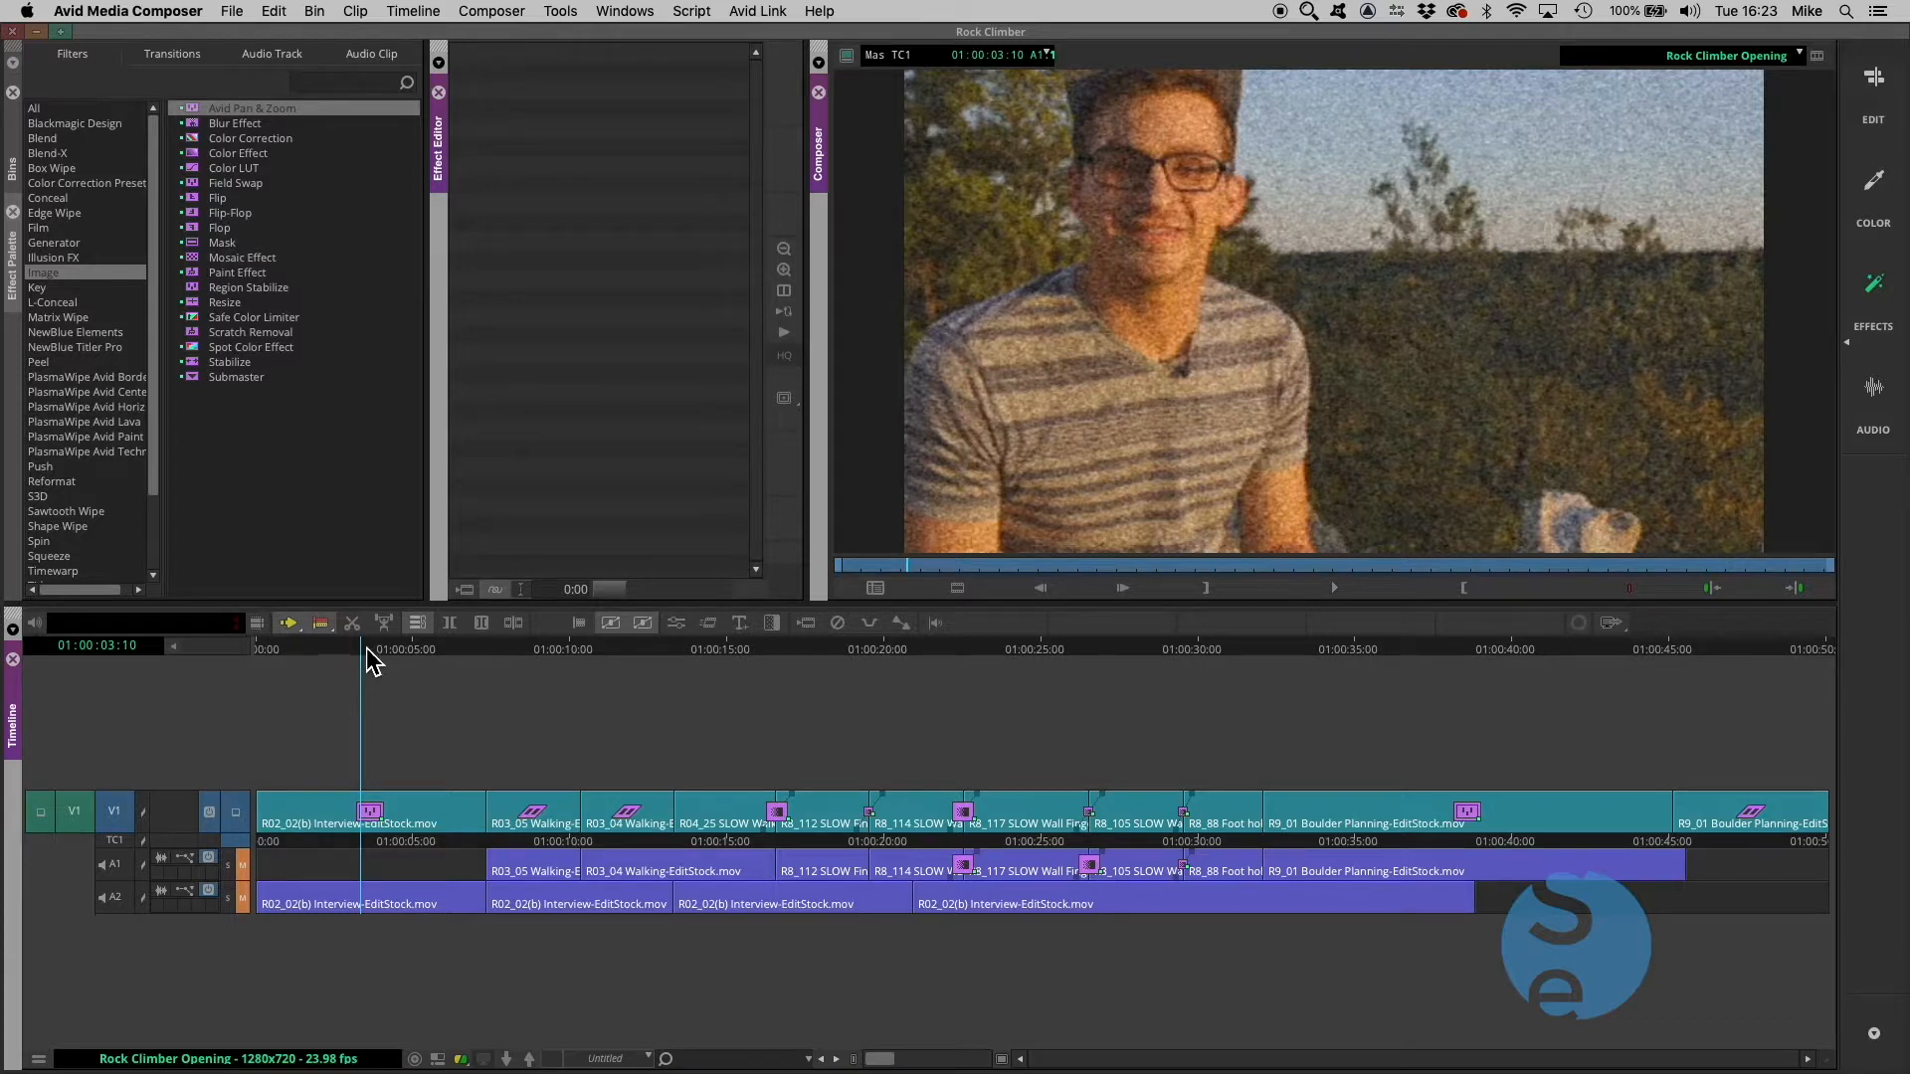
left_click_drag(366, 649, 378, 647)
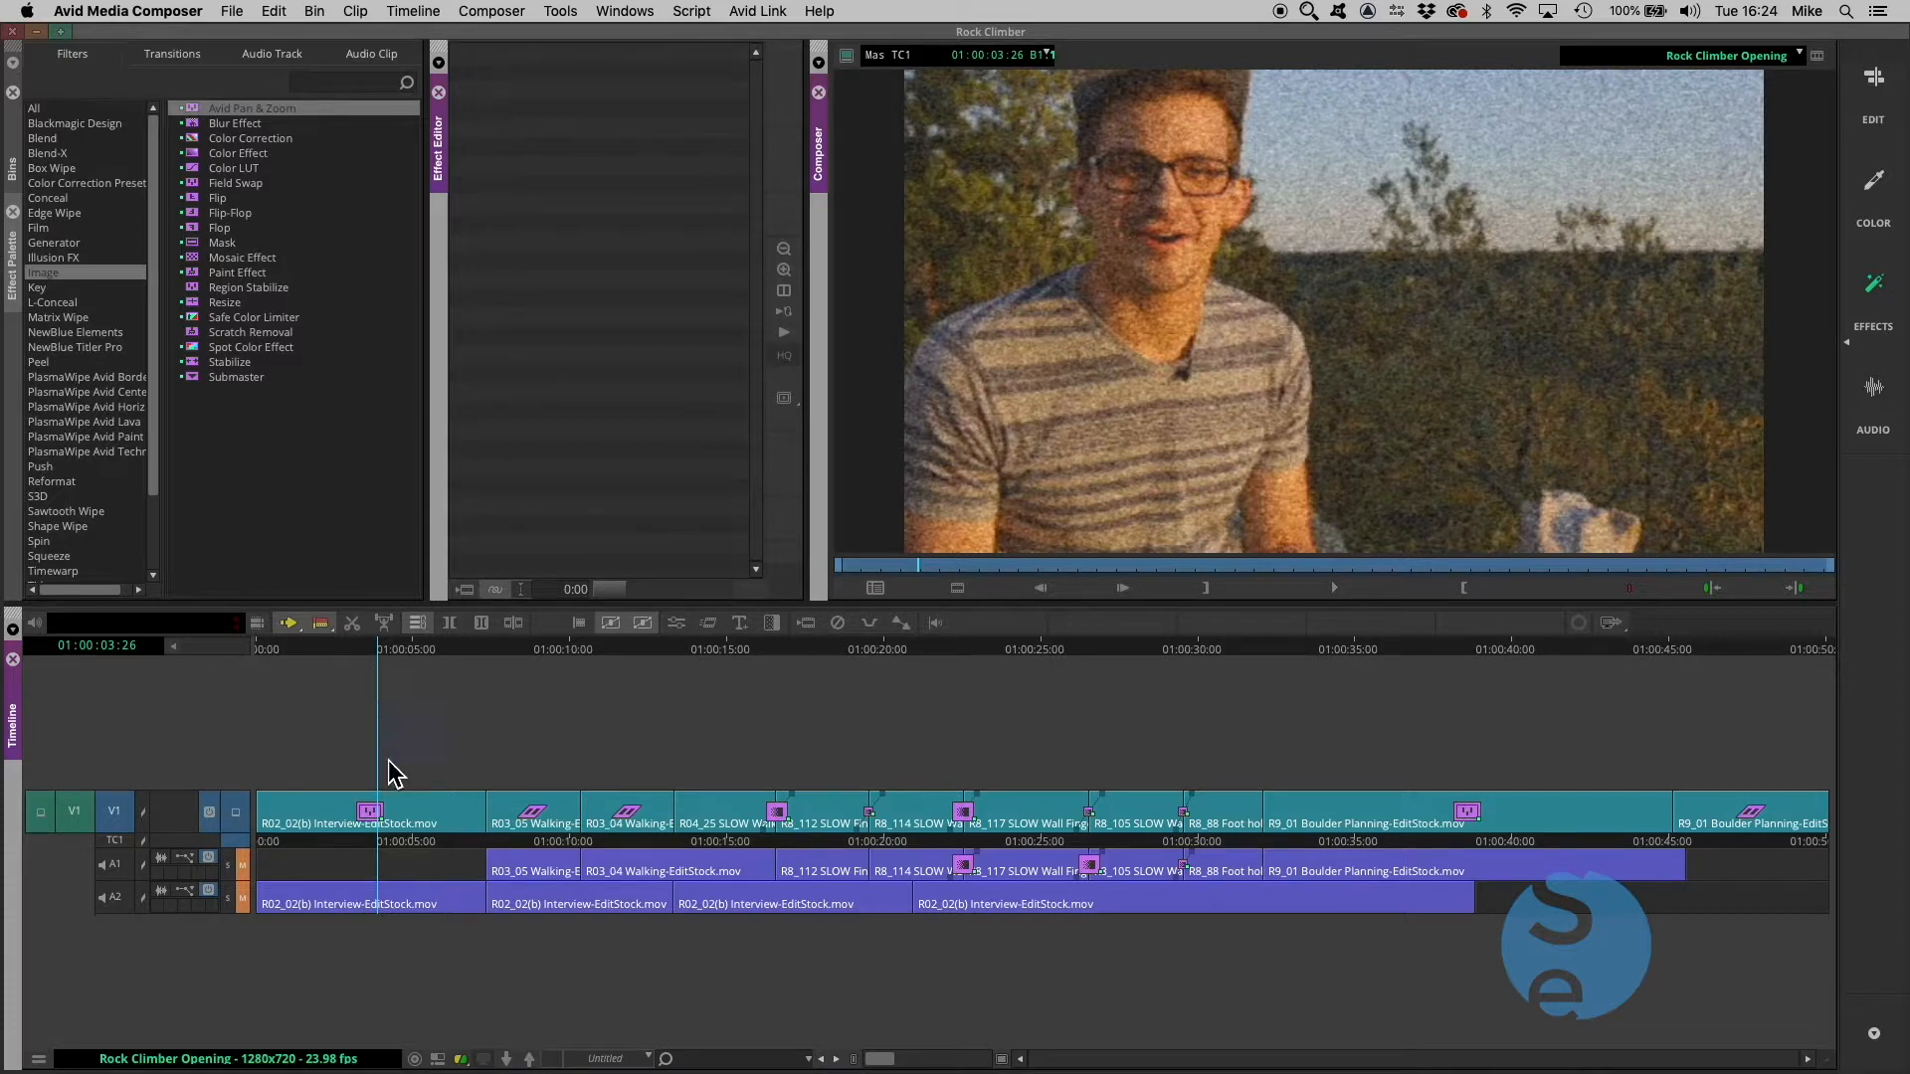
Expand the interview clip's nest at 01:00:03:26 to examine its Resize layer, and collapse it
double_click(384, 817)
double_click(383, 801)
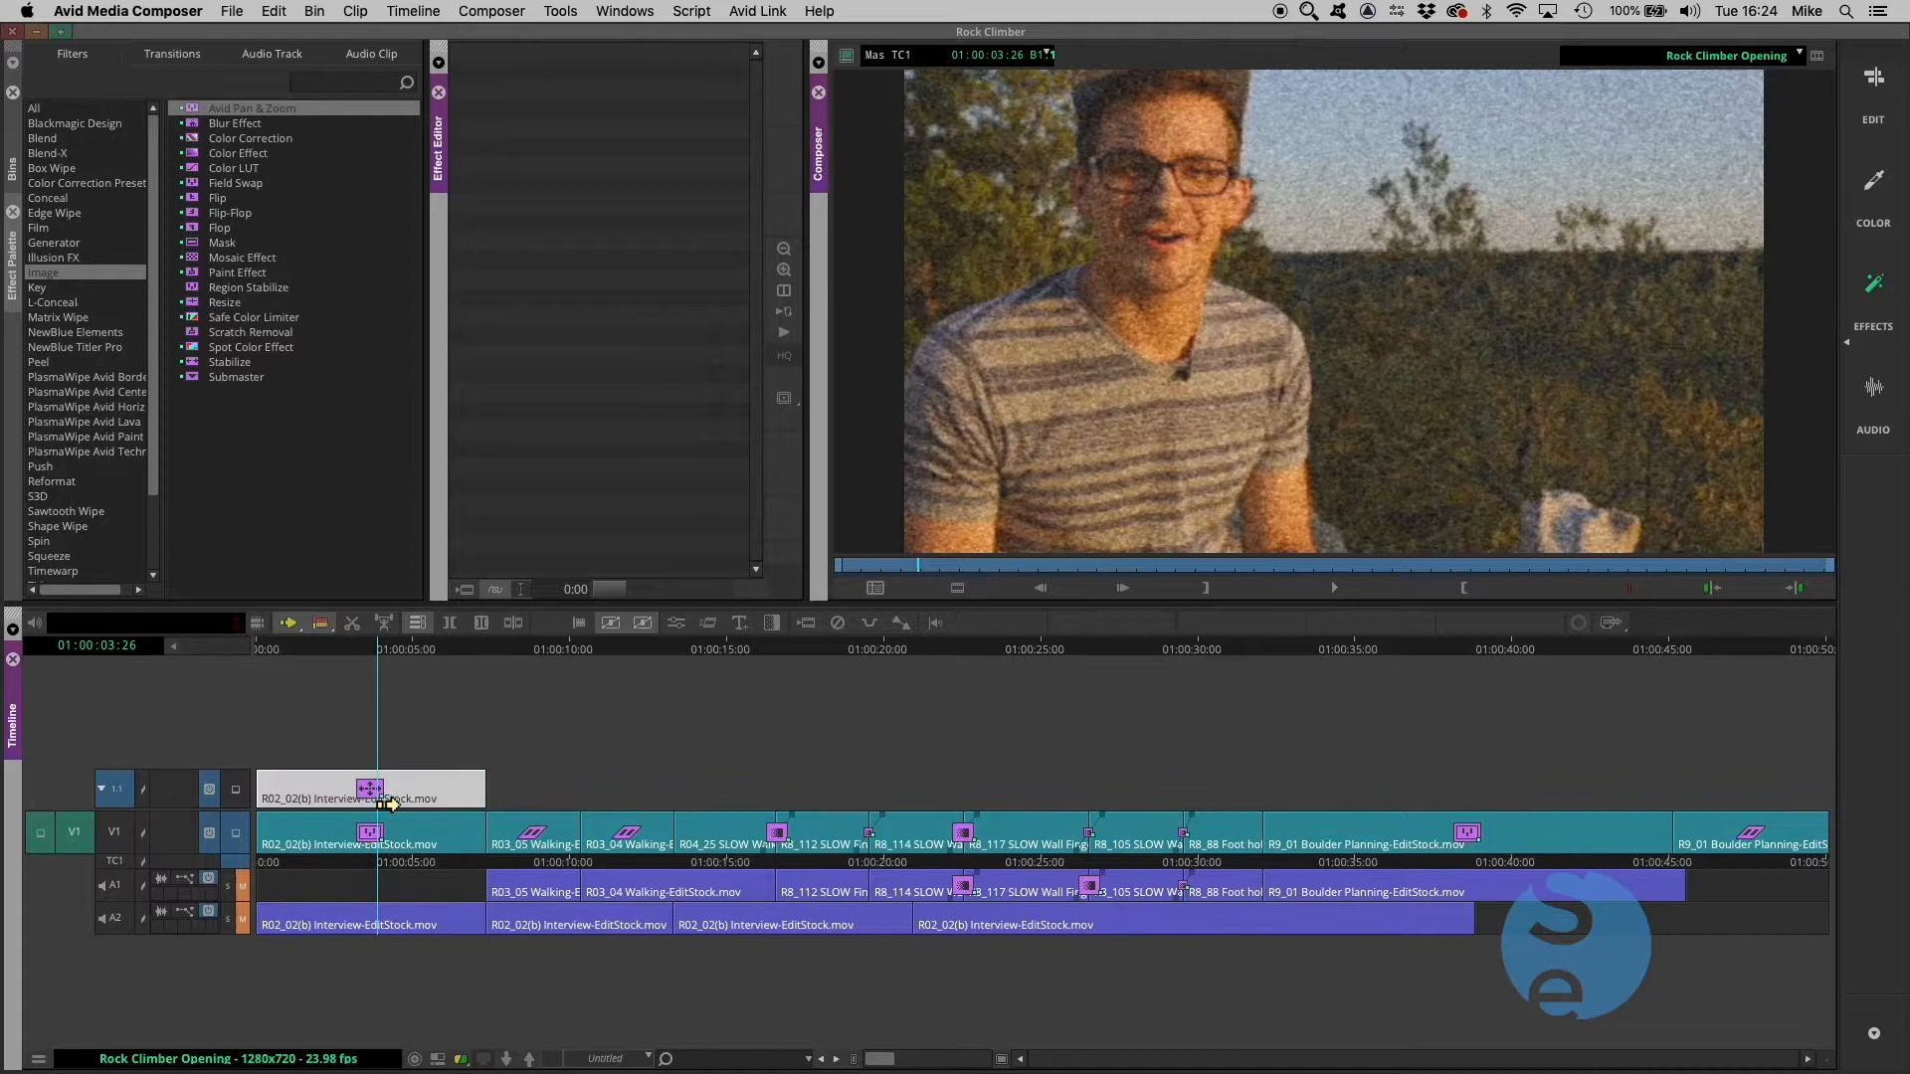
double_click(384, 875)
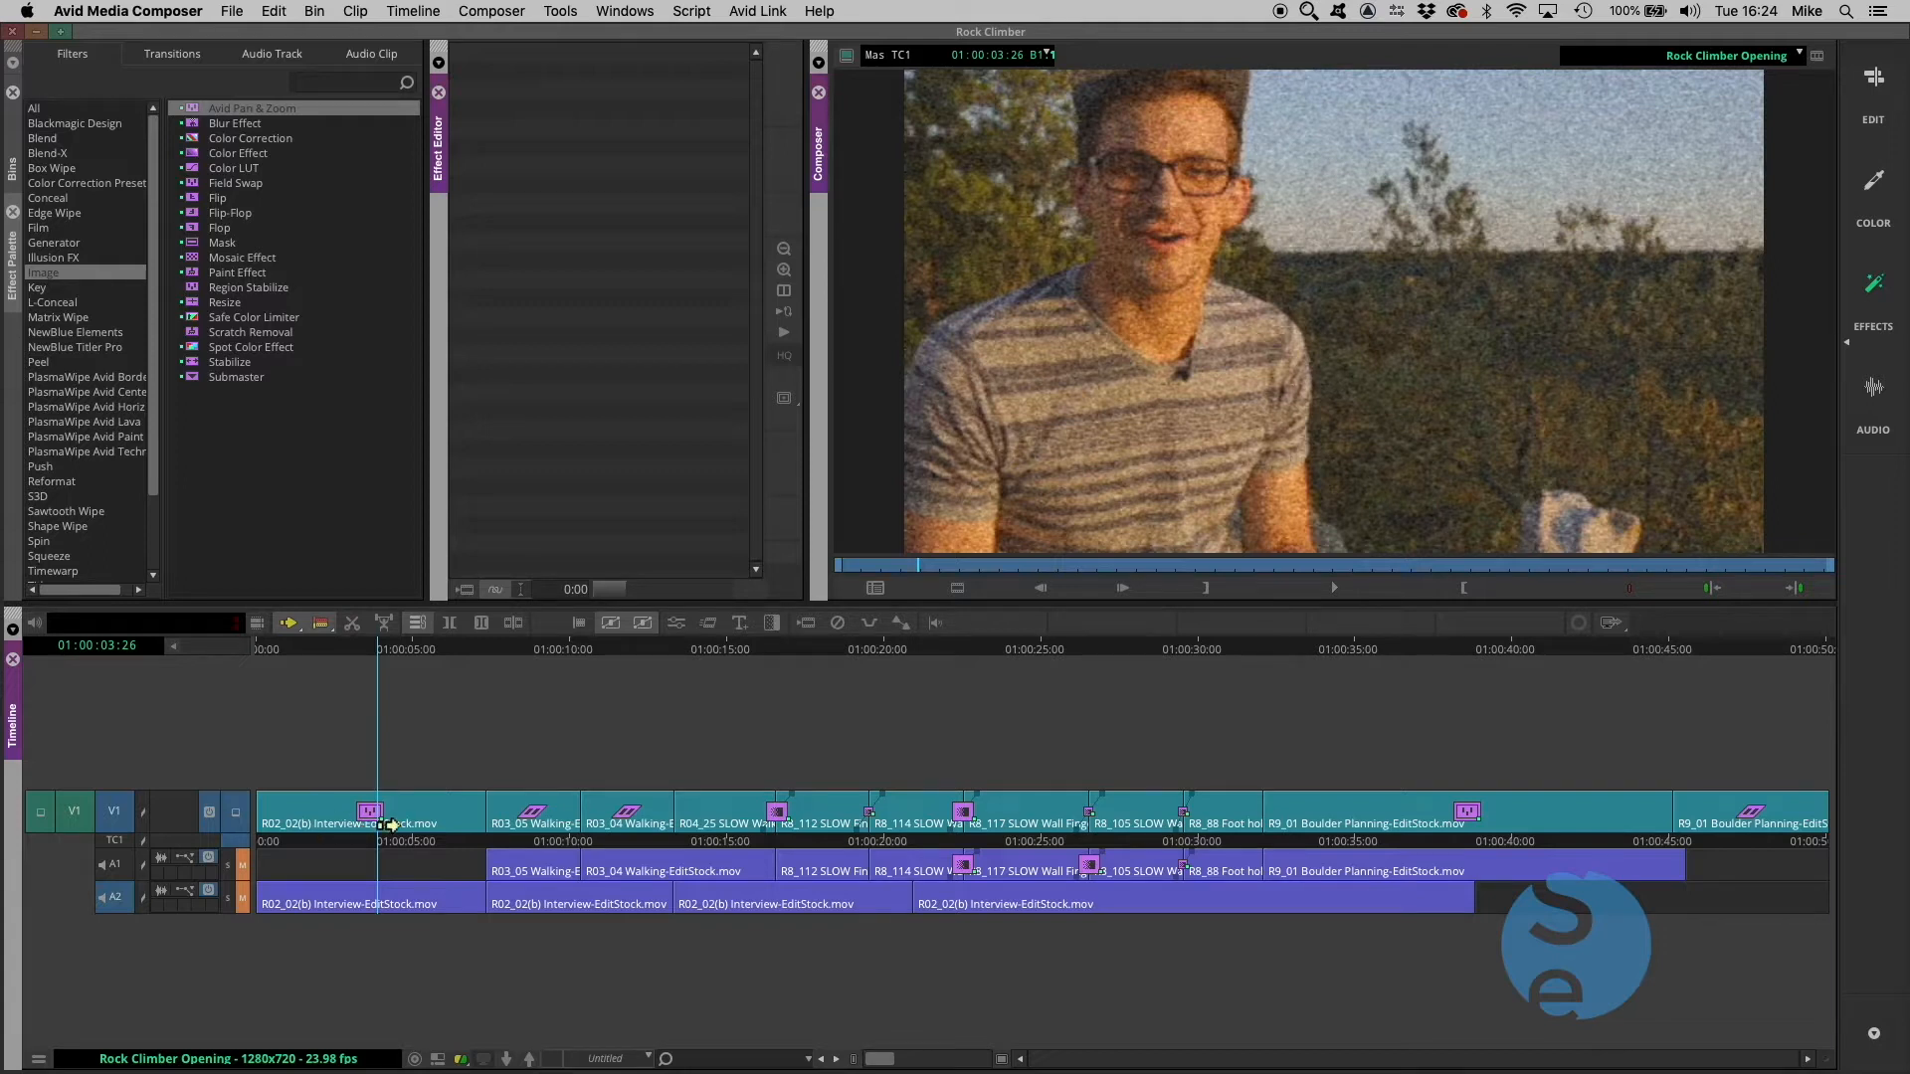
Render the outermost Film Grain effect on the V1 interview clip, choosing the drive for the rendered media
left_click(808, 624)
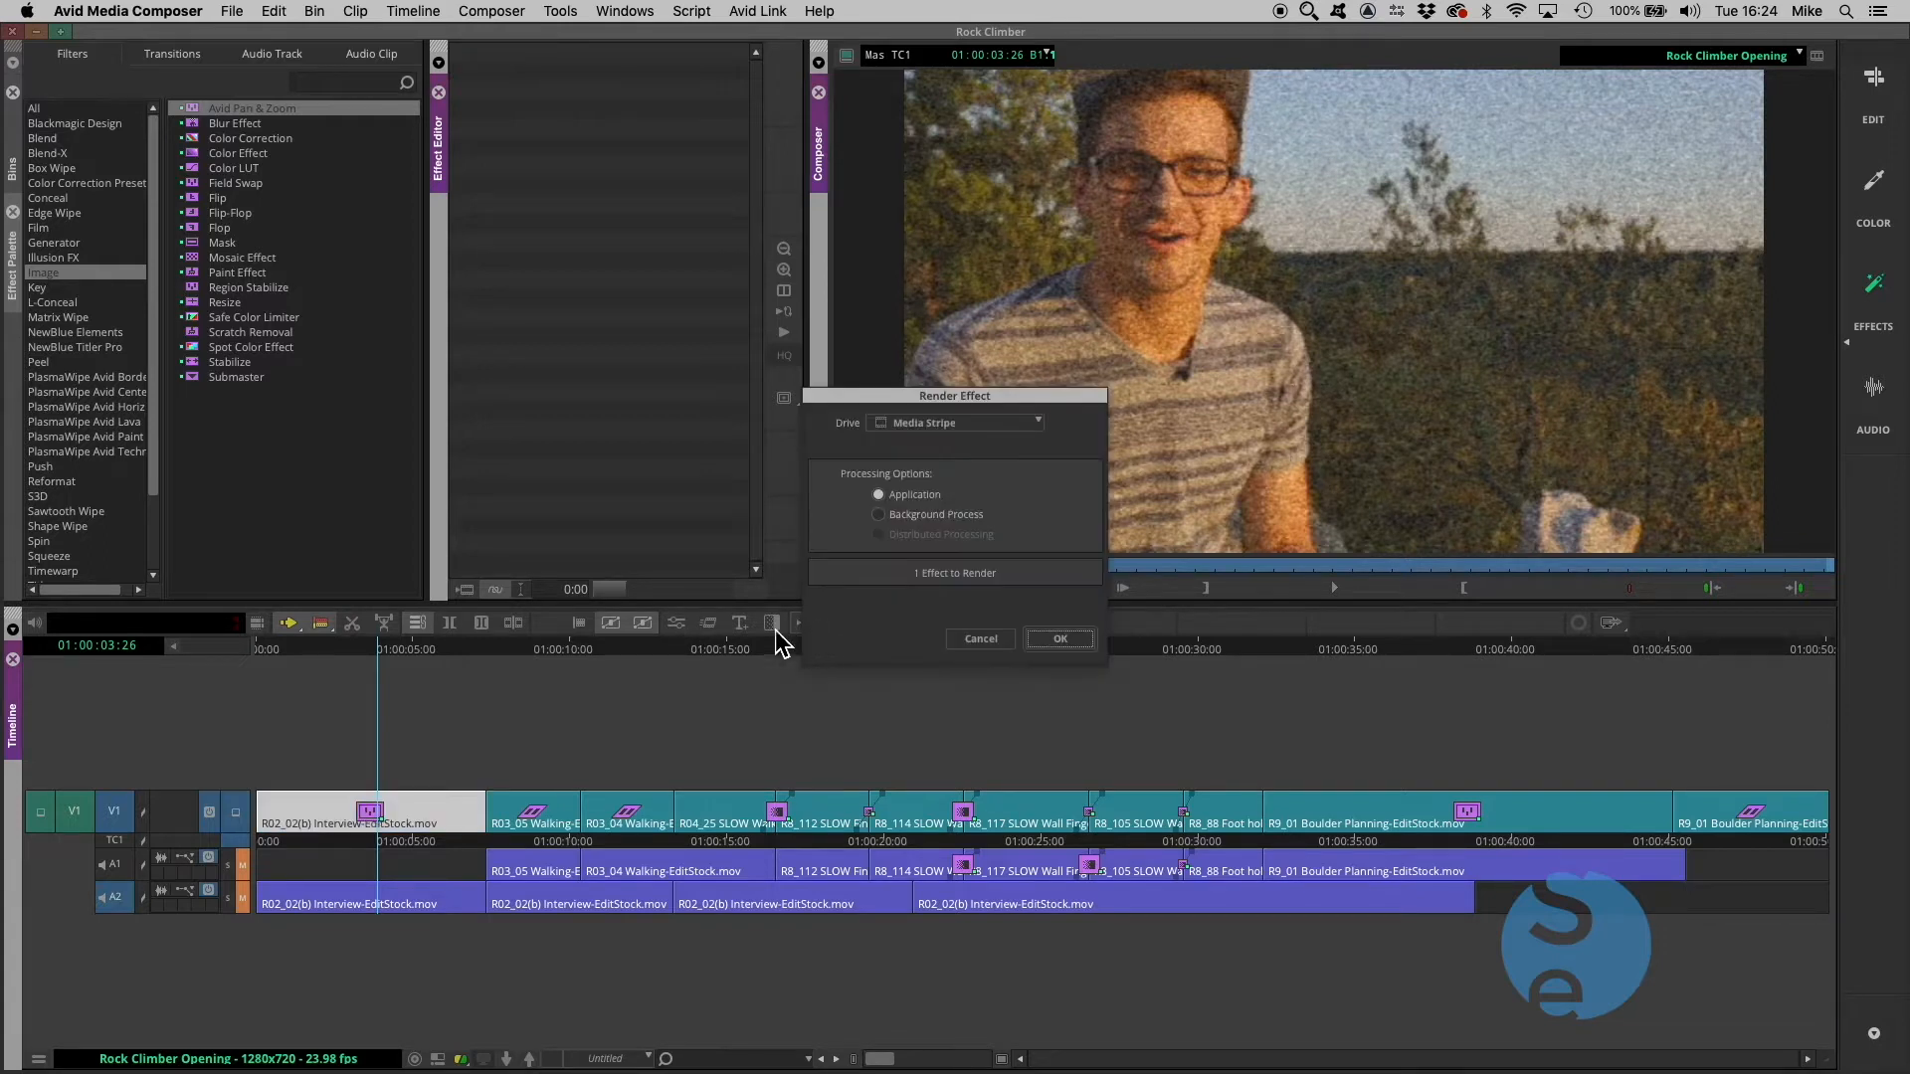
left_click(941, 422)
left_click(925, 479)
left_click(1088, 646)
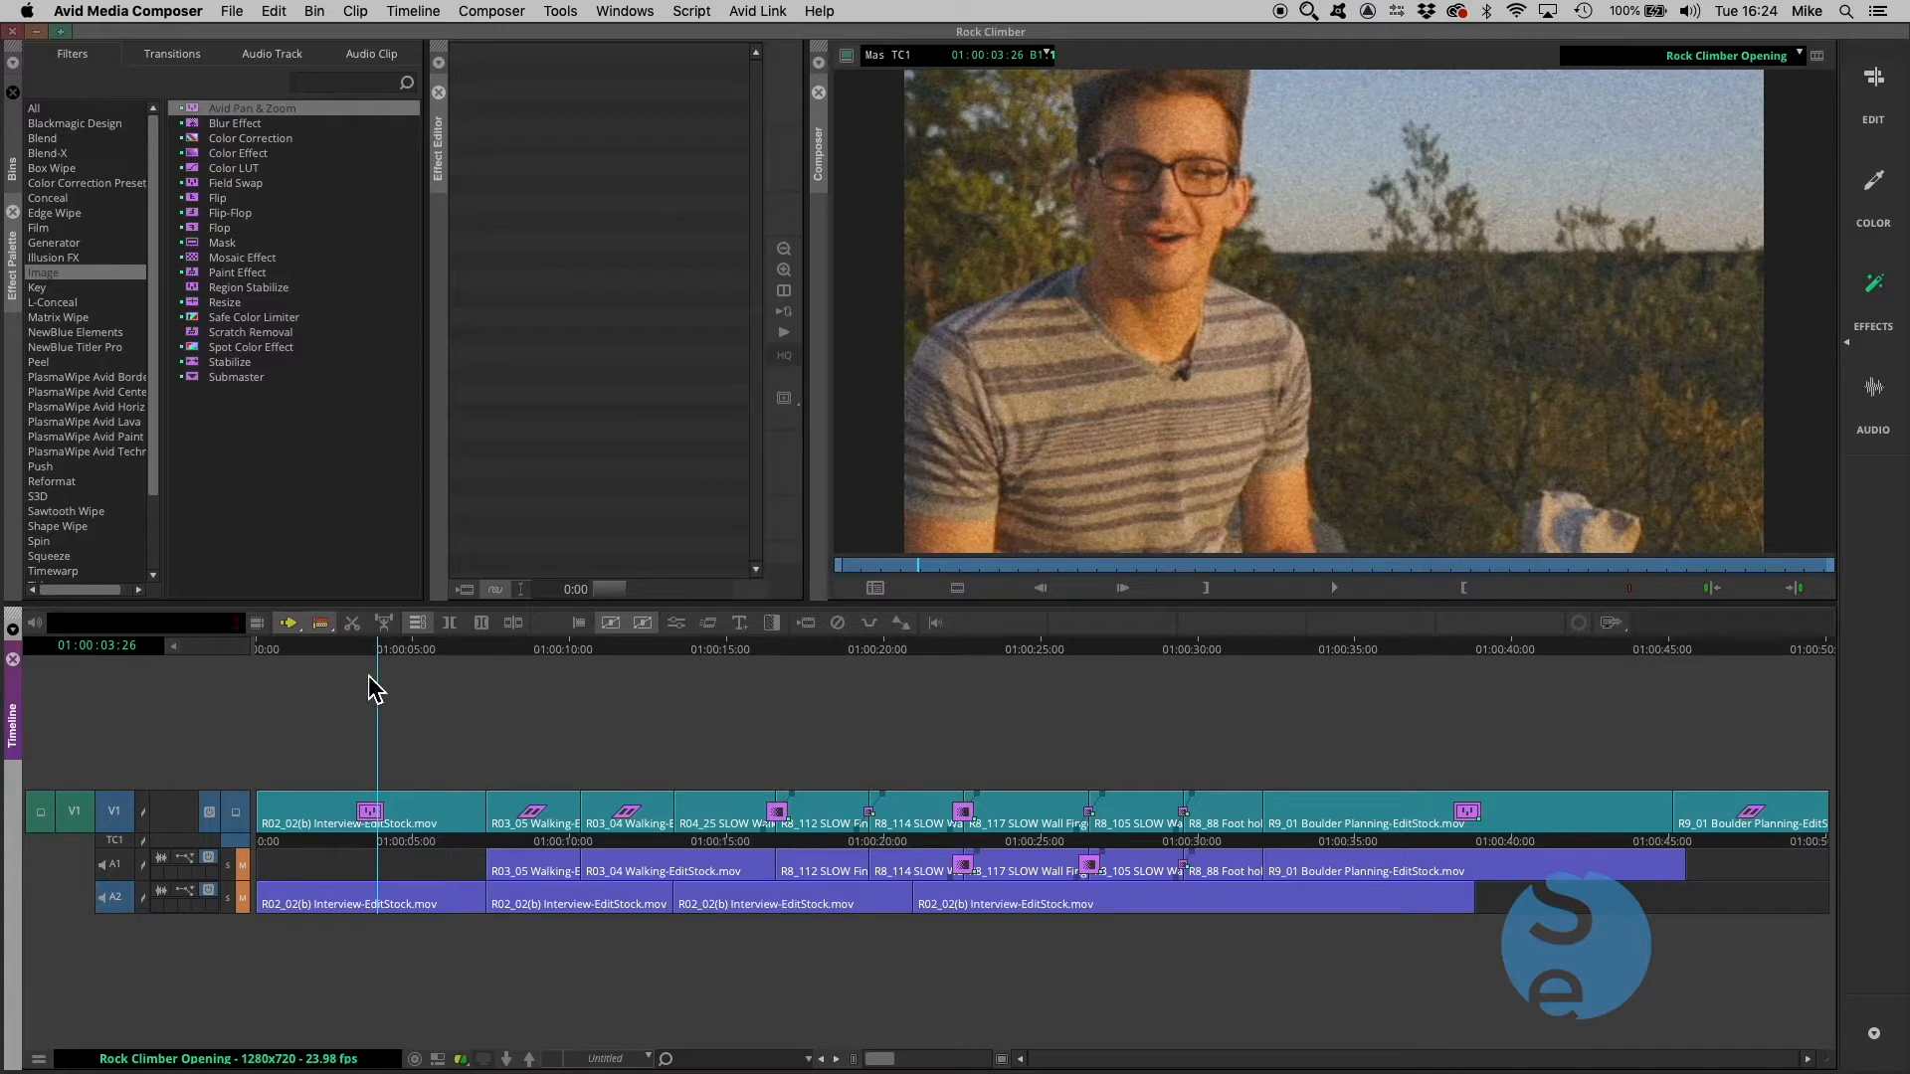
Check the rendered interview clip at 01:00:02:11, expanding and collapsing its nested layers, and view the frame at 01:00:02:24
left_click(332, 651)
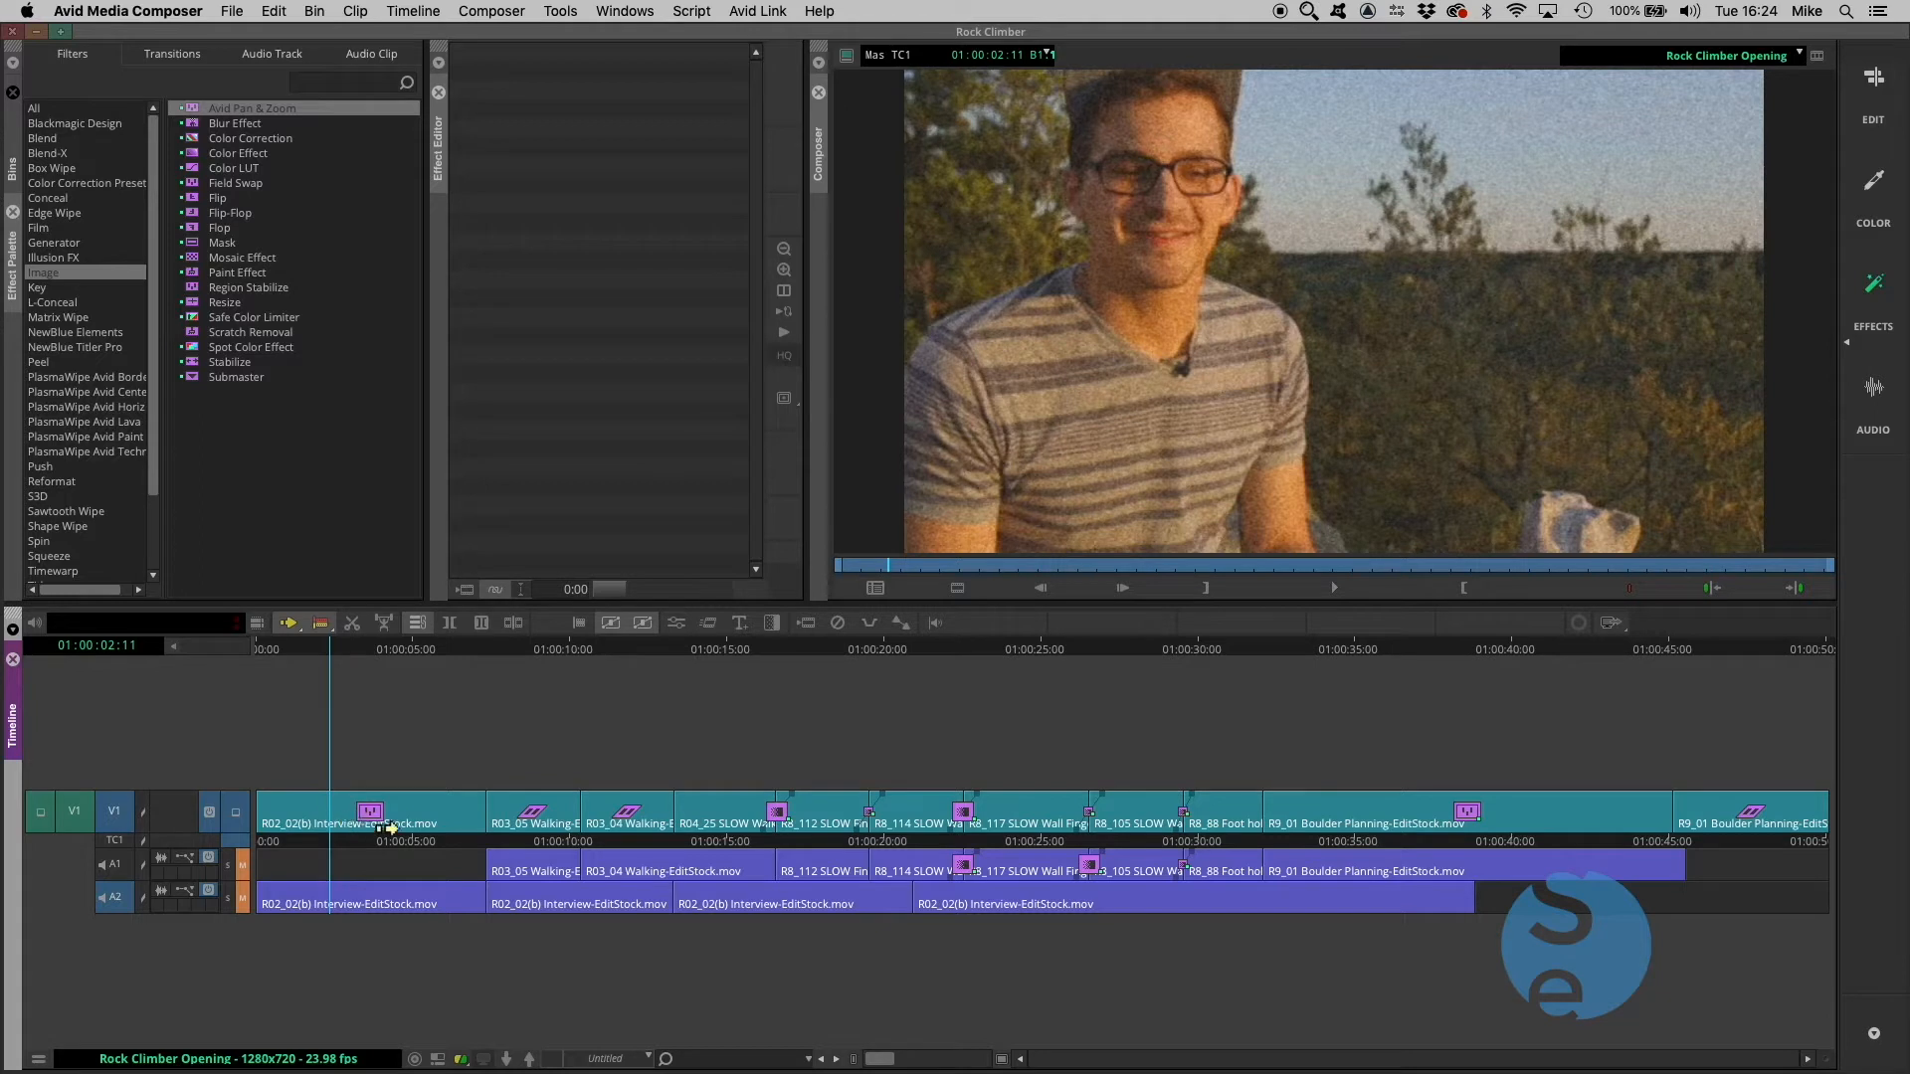
double_click(387, 829)
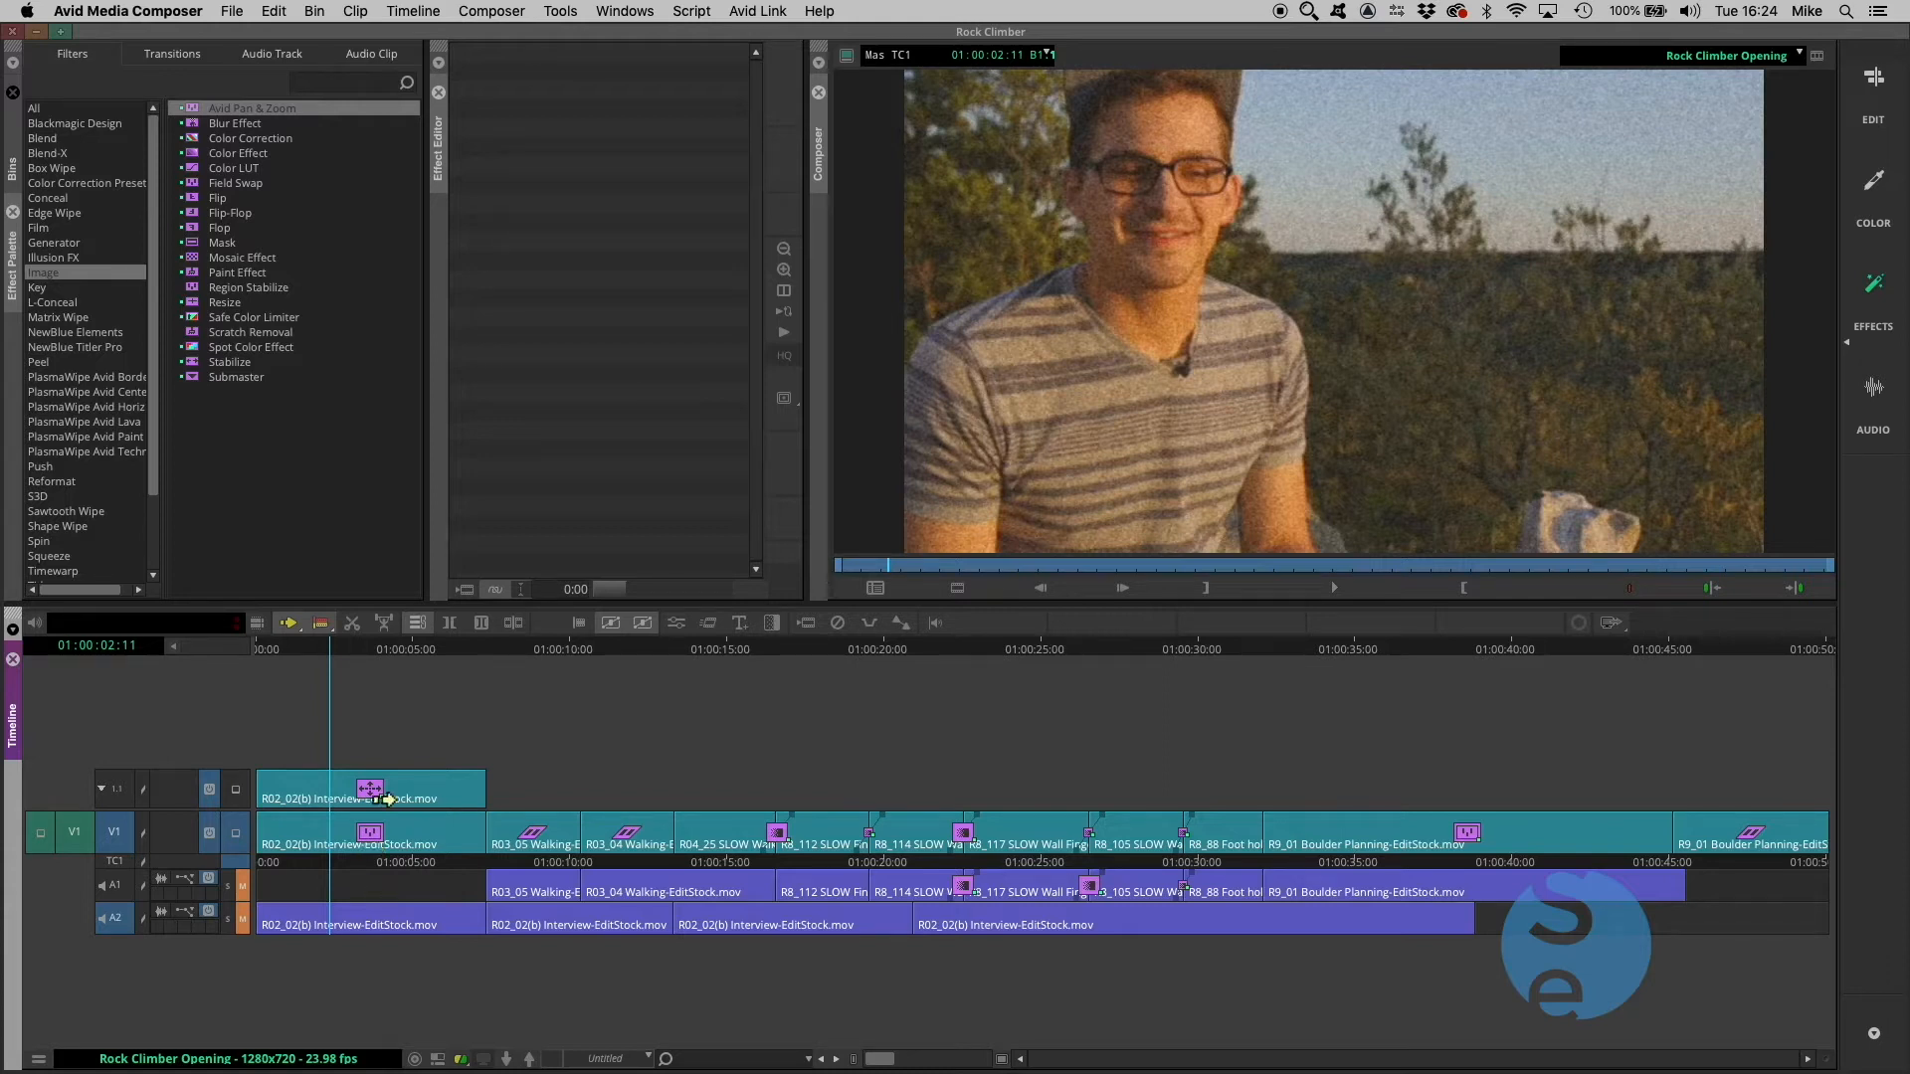
double_click(373, 843)
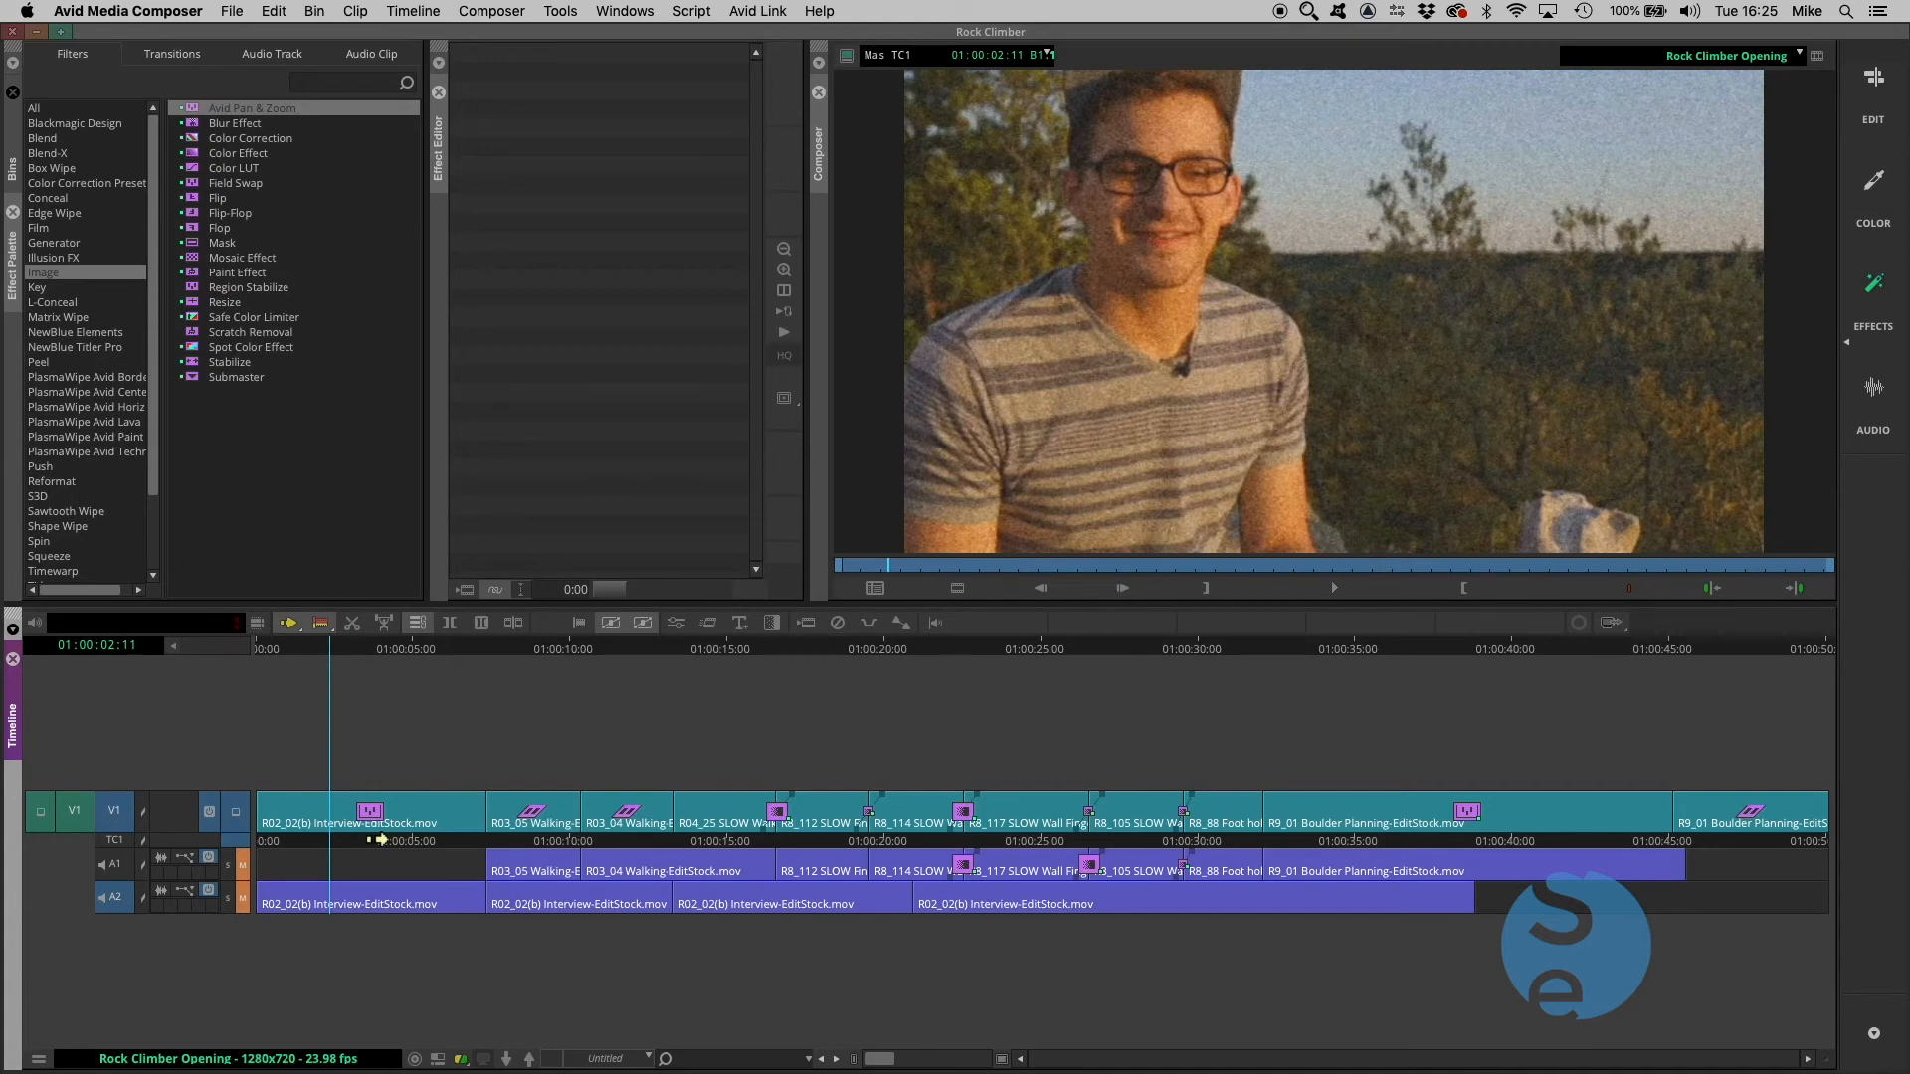
left_click(328, 652)
left_click(350, 650)
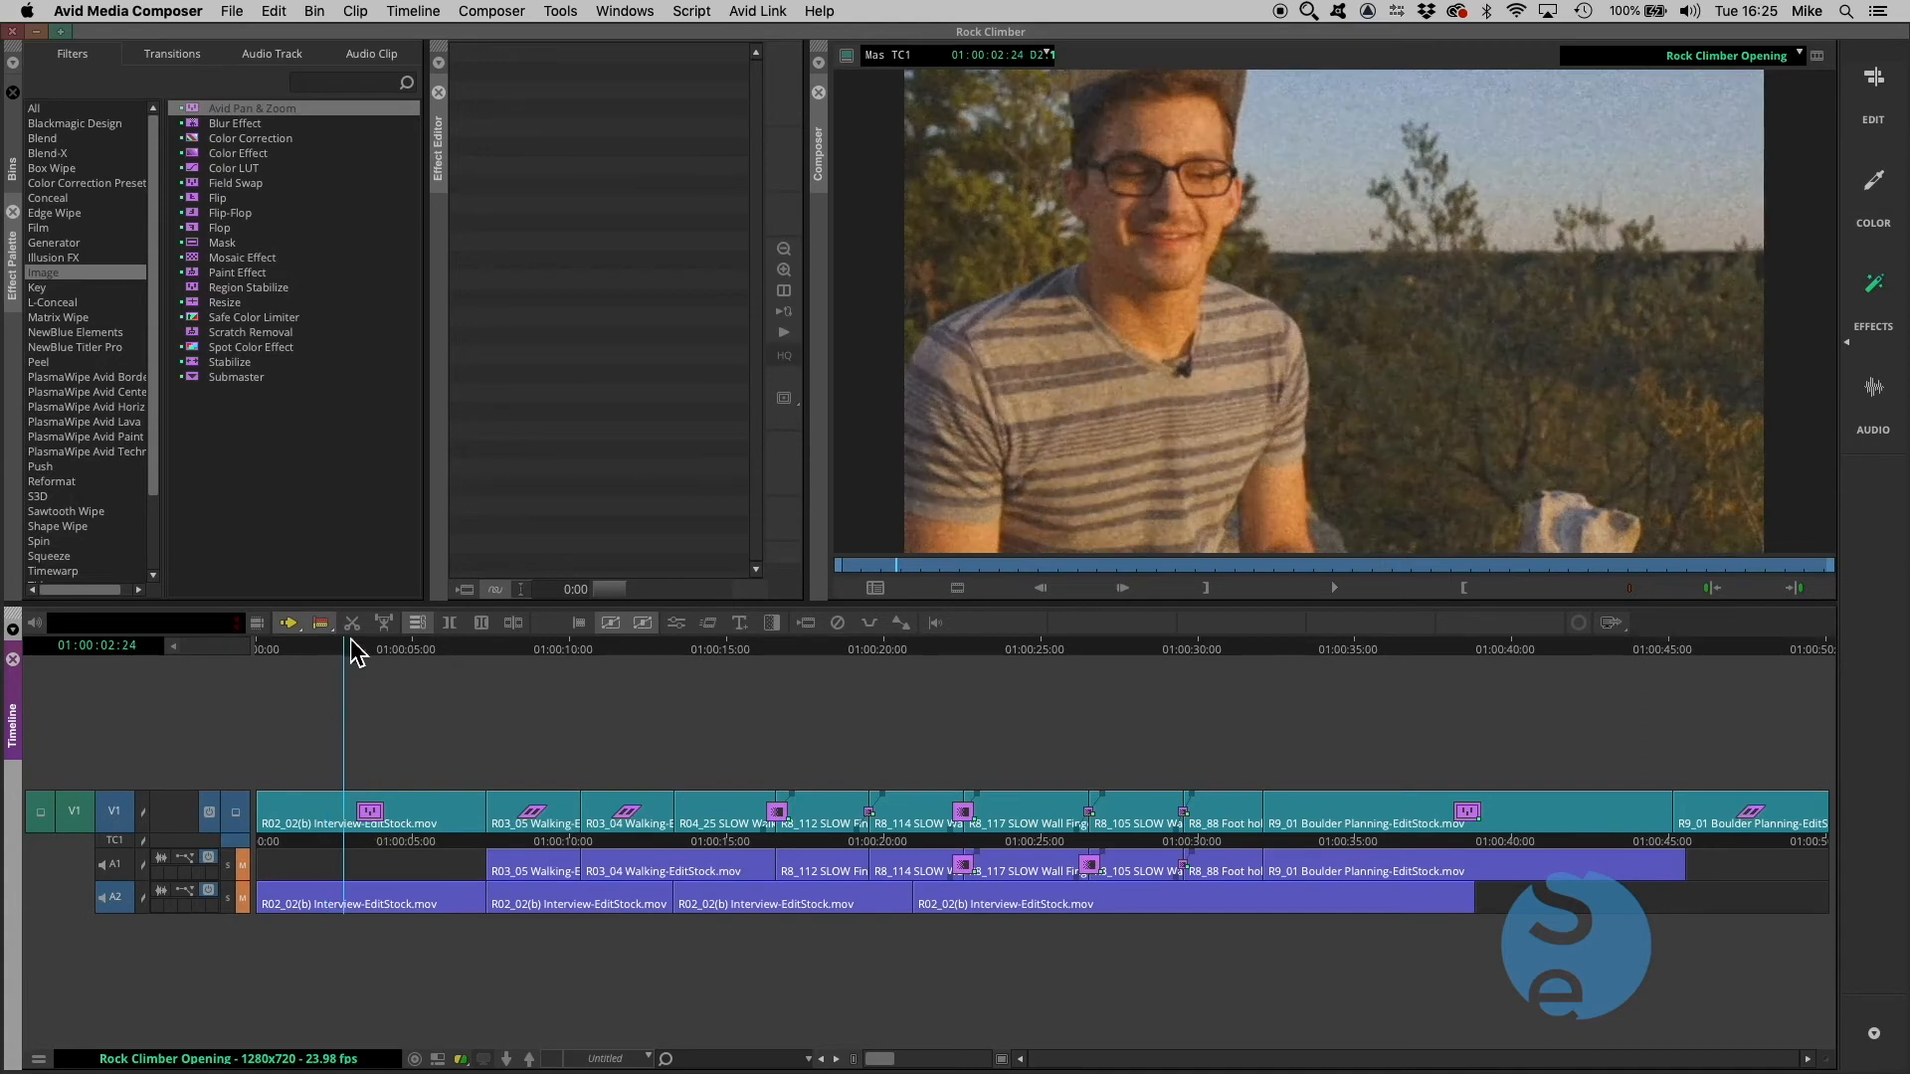